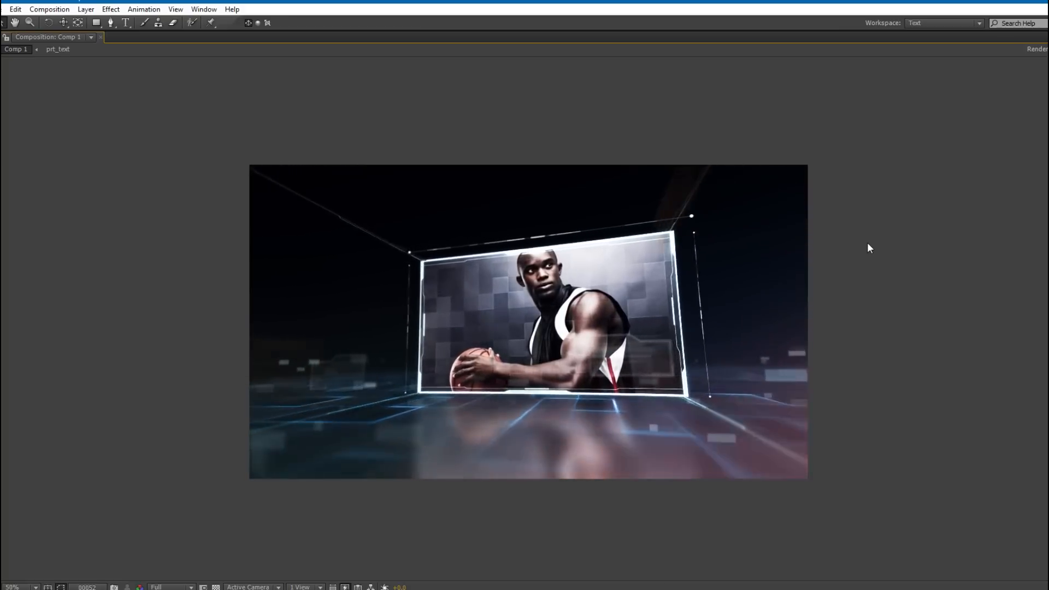
Preview Comp 1 and move the current time to frame 21.
key(space)
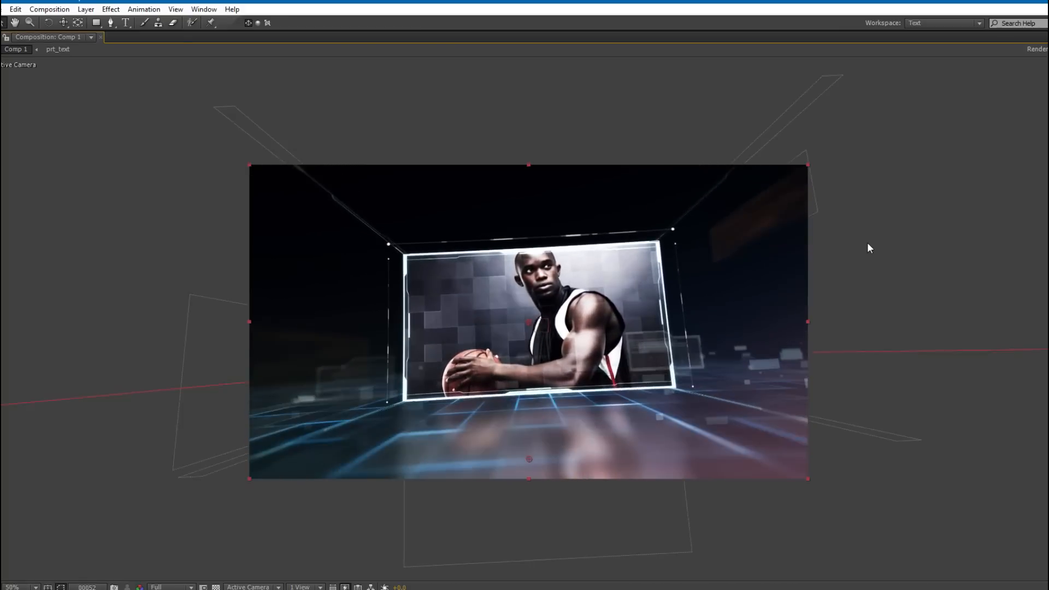
key(grave)
drag(490, 245, 469, 230)
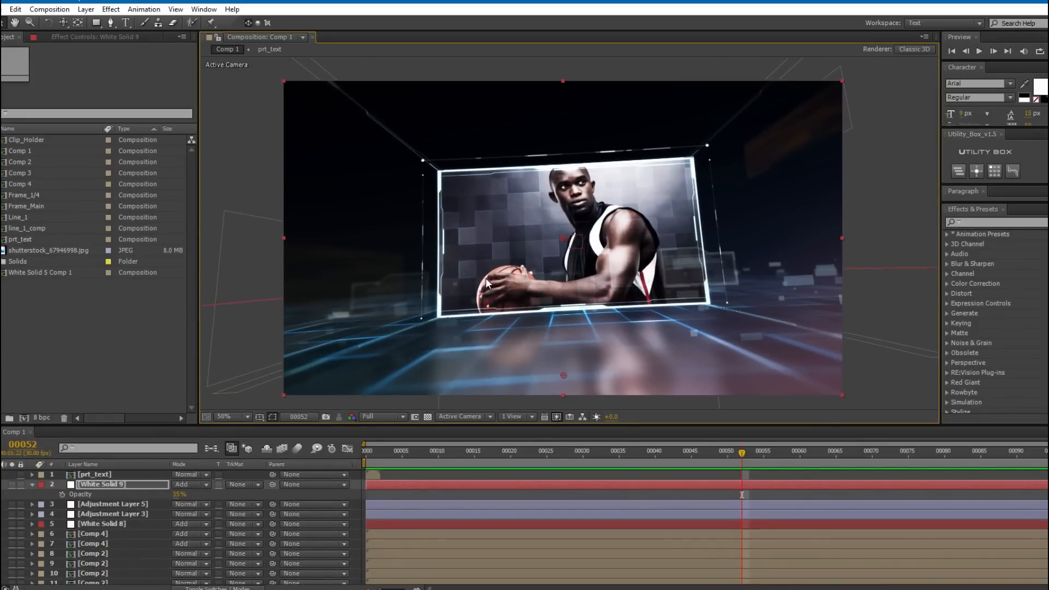
drag(471, 262, 494, 254)
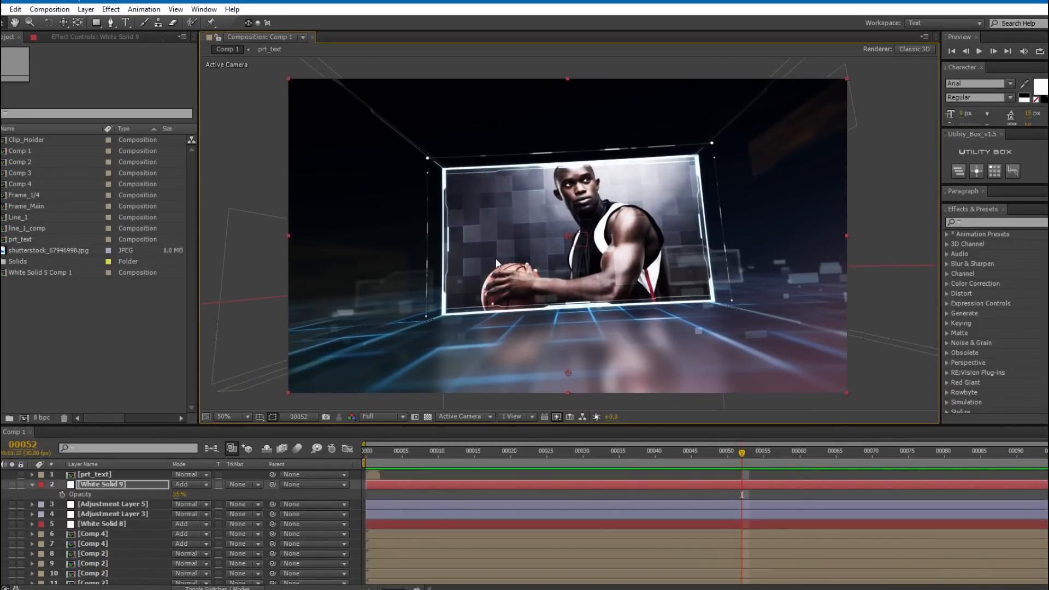
drag(724, 452, 518, 451)
Collapse the Camera 1 properties and solo BG 2, the visible Floor layers and the Clip_Holder layers one after another.
scroll(119, 523, down, 6)
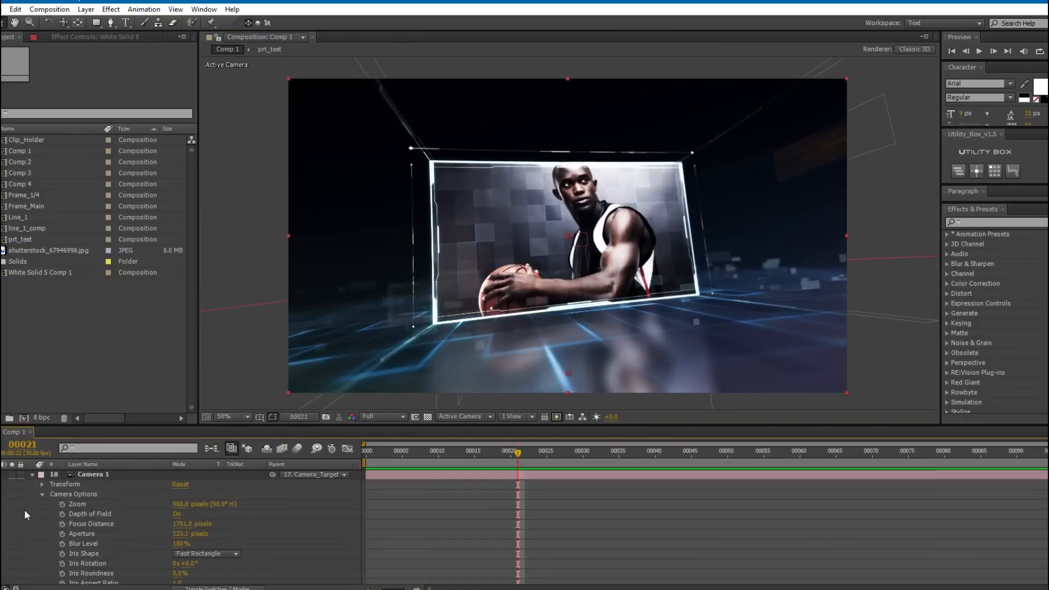
click(31, 474)
scroll(87, 538, down, 1)
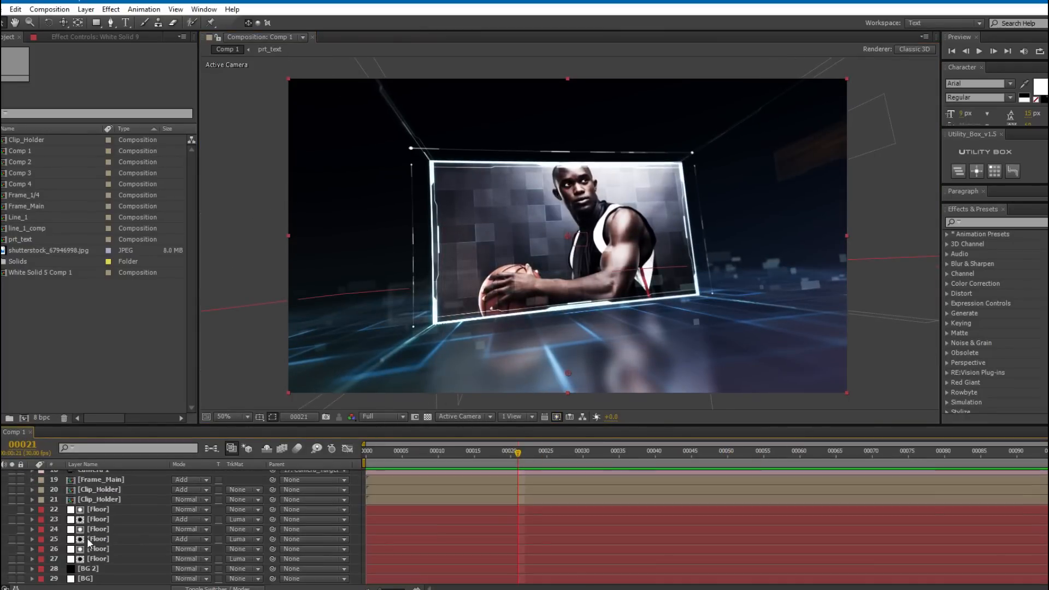
click(11, 569)
click(11, 559)
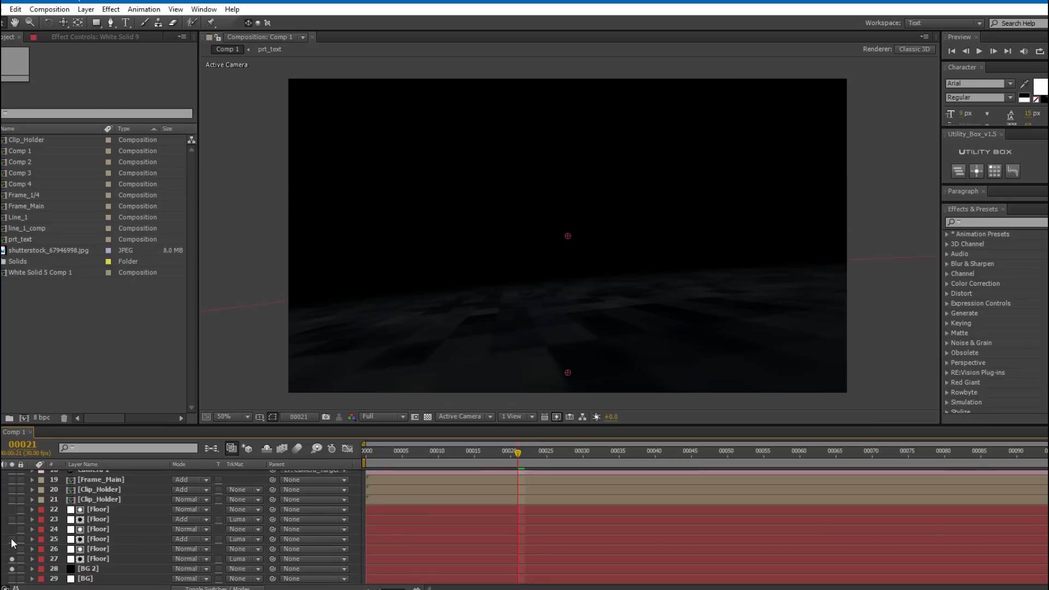
click(11, 540)
click(12, 519)
click(12, 489)
Solo the Frame_Main, Camera 1 and Line_1 layers one by one to show how the scene builds up.
scroll(54, 518, up, 3)
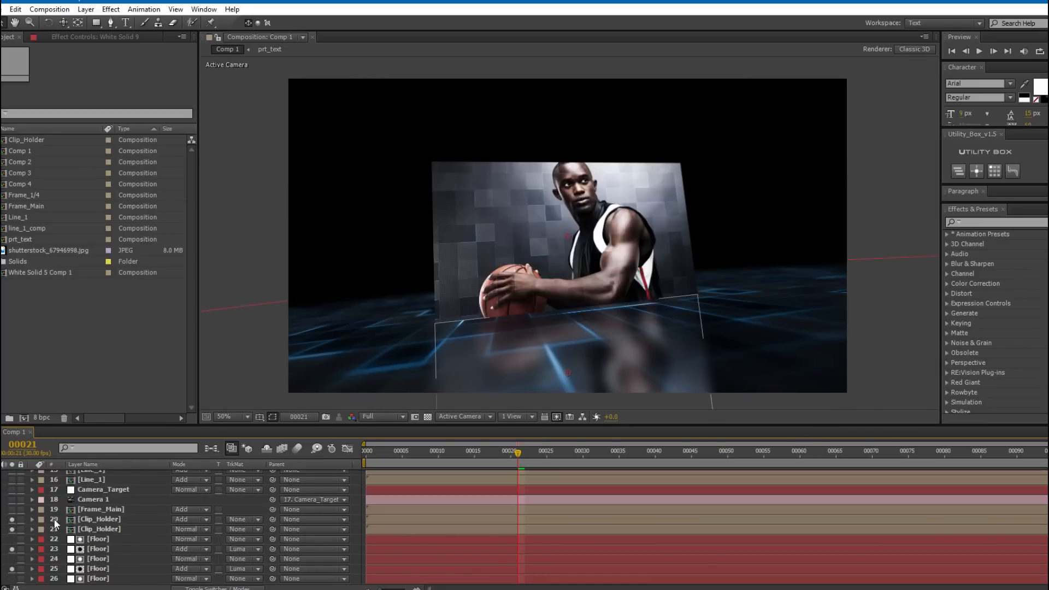
click(11, 509)
click(12, 490)
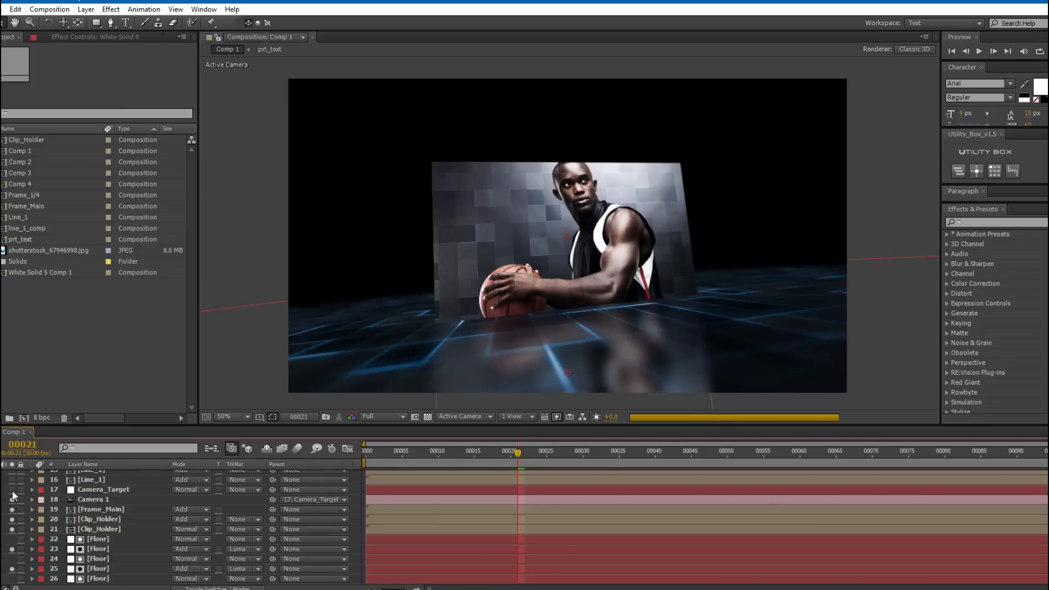
click(12, 480)
scroll(44, 501, up, 3)
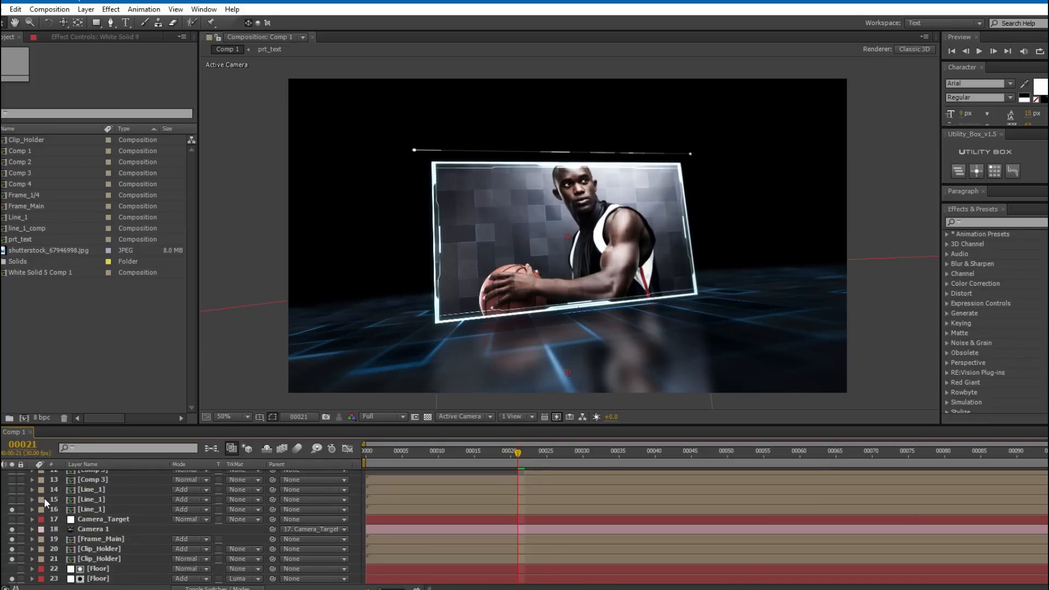
click(11, 499)
click(12, 490)
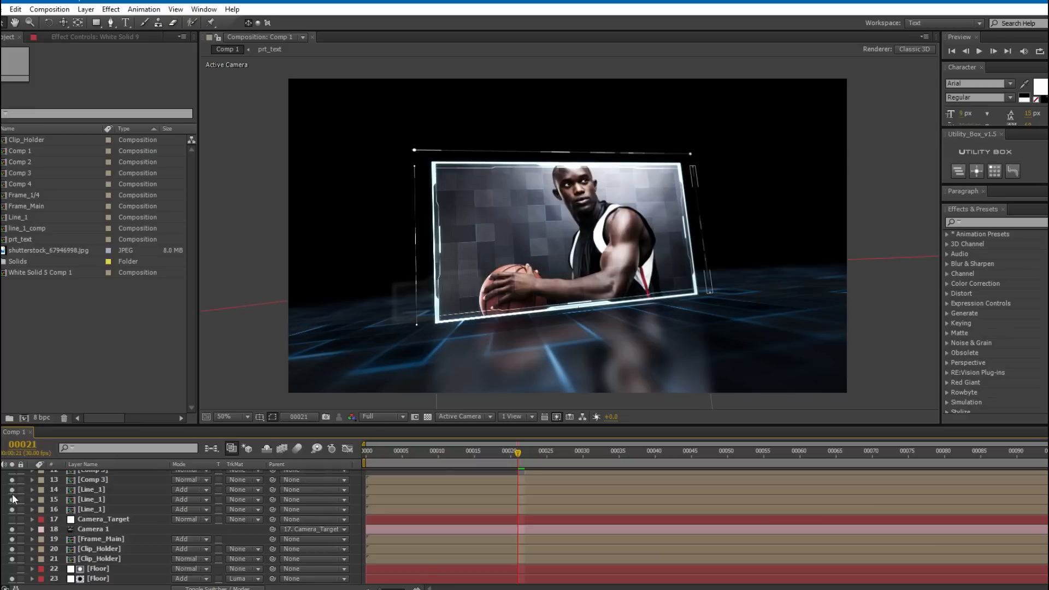
Solo the Comp 2, Comp 3 and Comp 4 layers along with the white solids and adjustment layers above them.
scroll(14, 498, up, 2)
drag(12, 516, 14, 486)
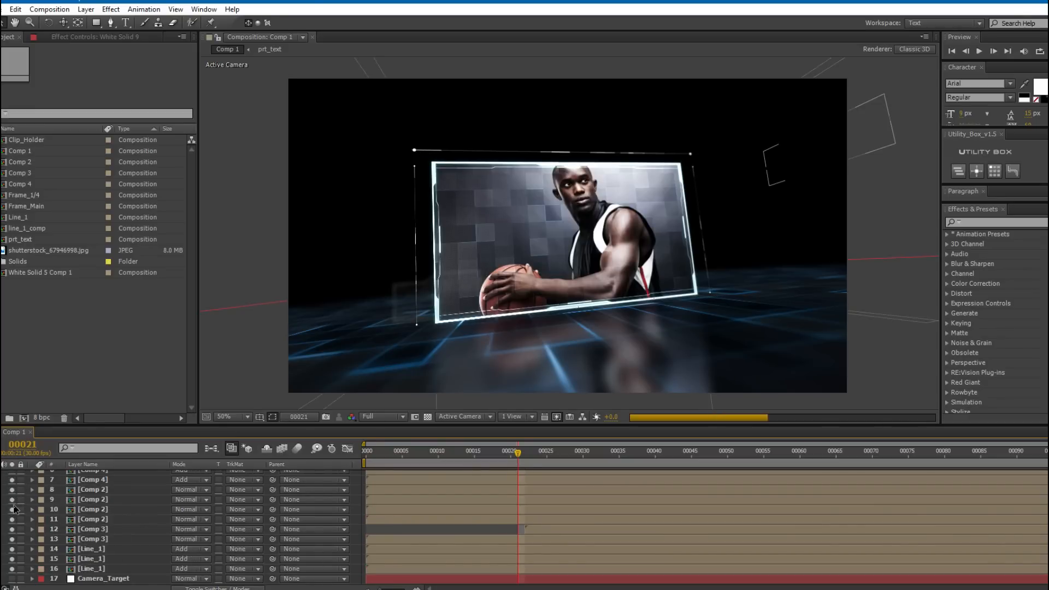
scroll(12, 509, up, 1)
drag(403, 303, 422, 302)
scroll(43, 503, up, 1)
drag(12, 526, 12, 483)
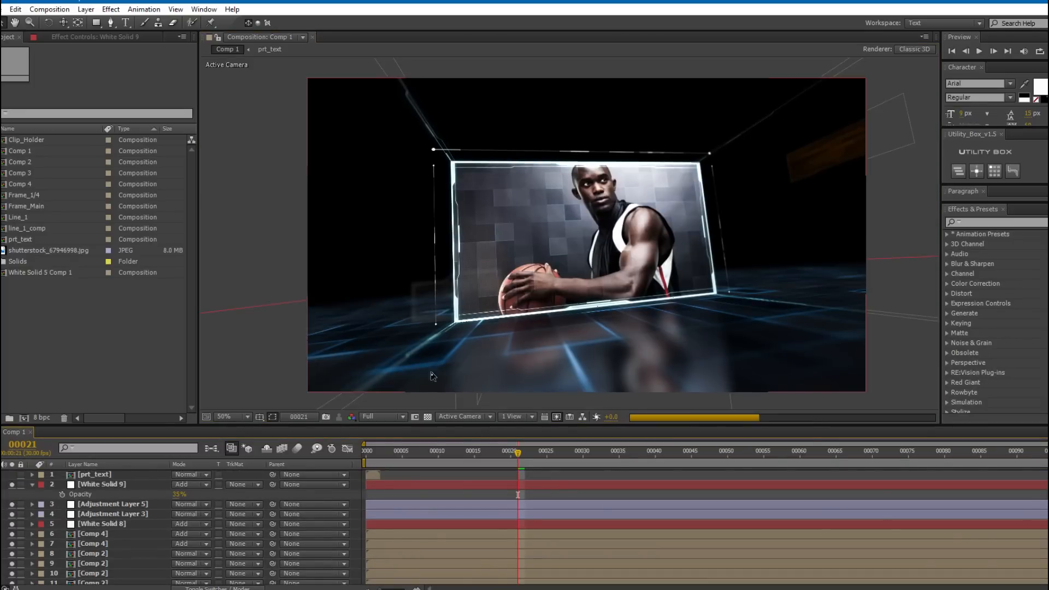
drag(511, 273, 494, 279)
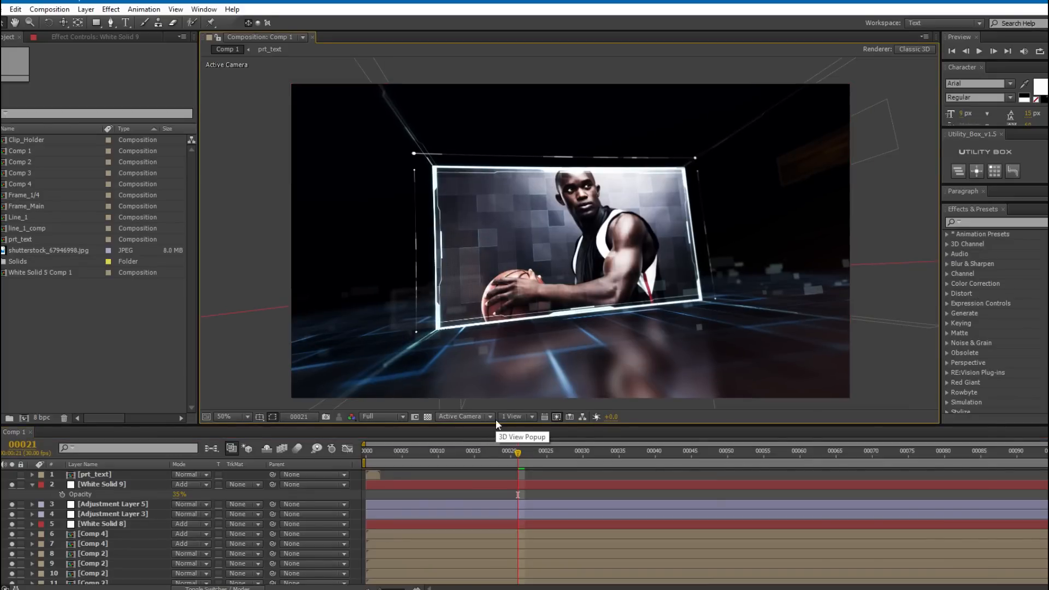
drag(461, 164, 446, 164)
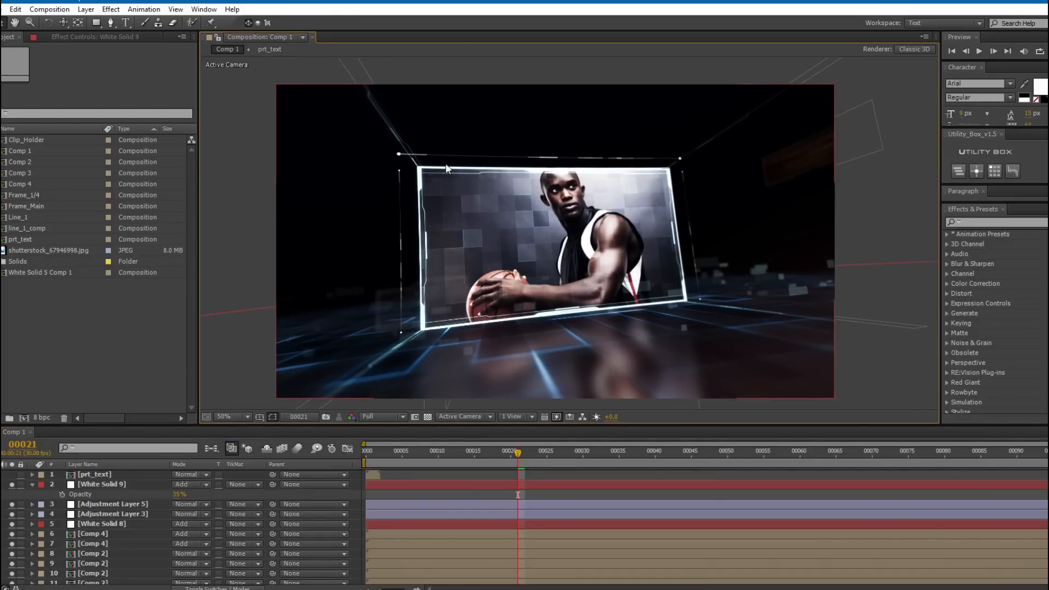
drag(515, 248, 529, 255)
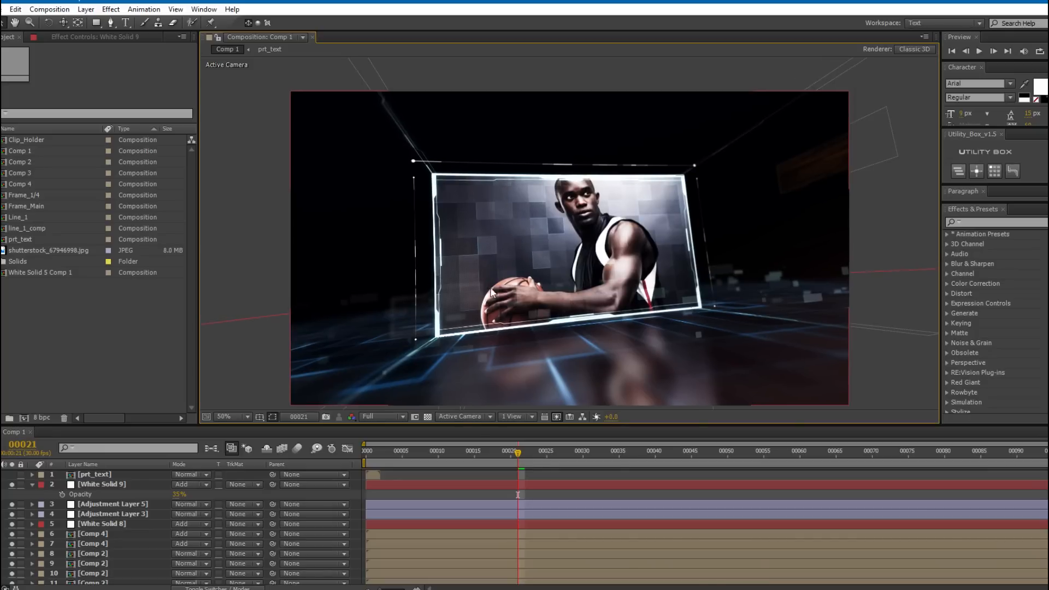
drag(511, 294, 505, 291)
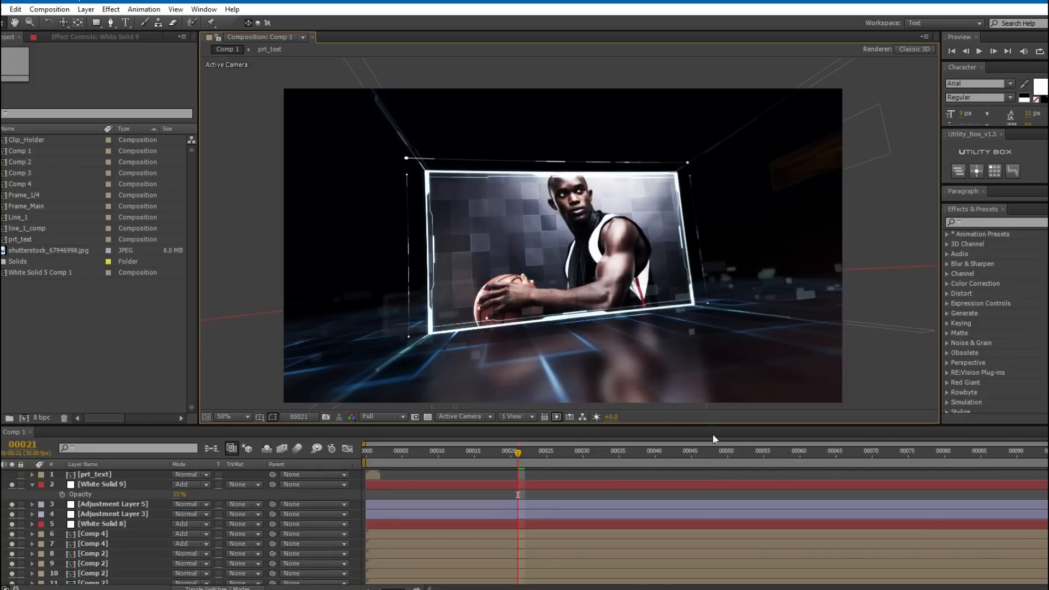
drag(487, 267, 499, 262)
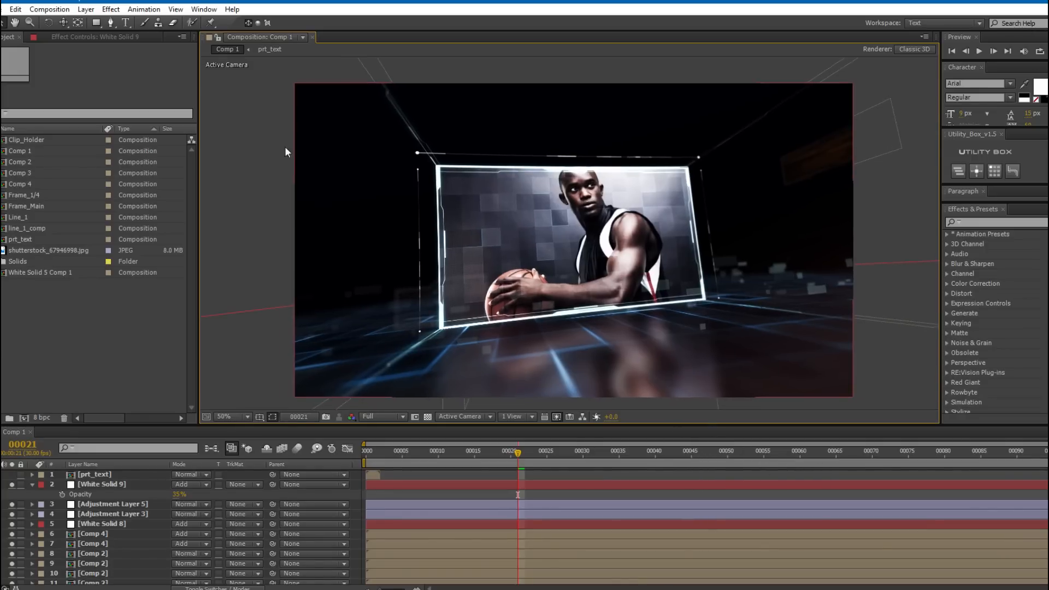
Create a new composition with a width of 1920 px and a height of 1080 px.
click(50, 10)
click(65, 18)
key(Tab)
text(1920)
key(Tab)
text(1080)
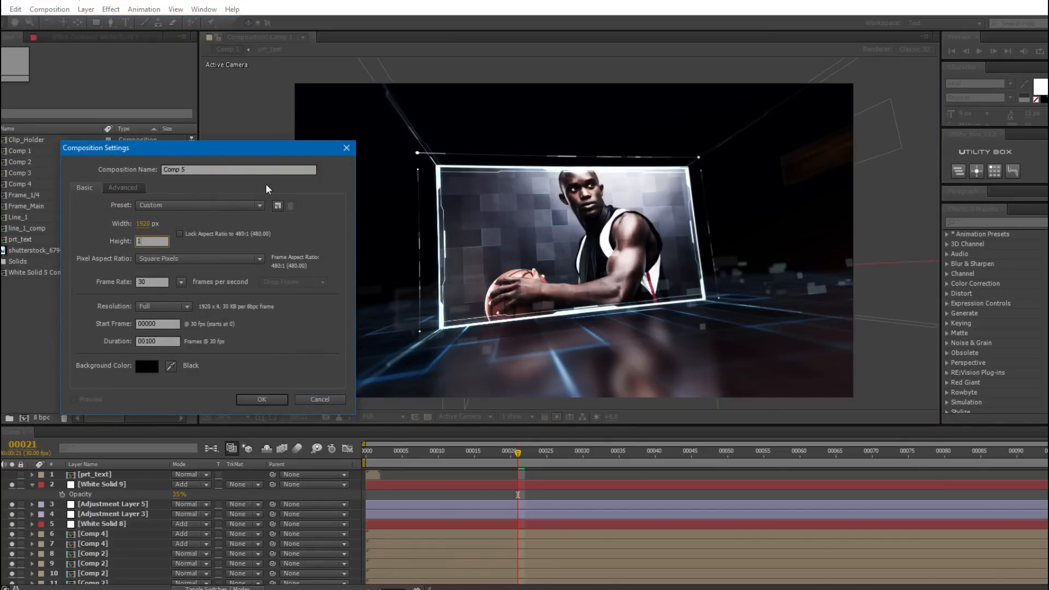
click(249, 397)
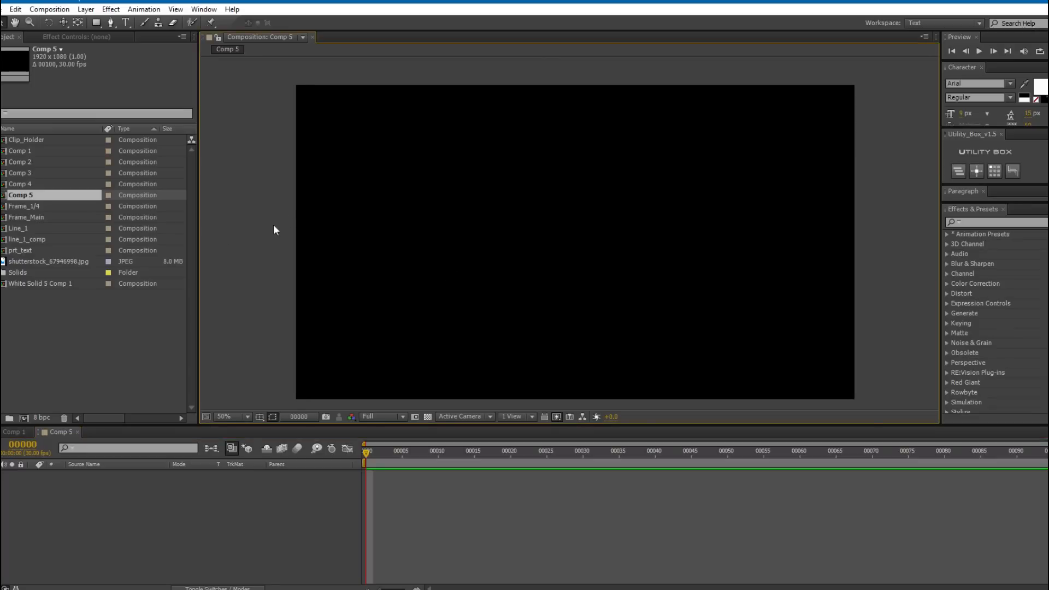
Compare the new empty composition with Comp 1 and rename the new one Main_Tutorial.
click(12, 432)
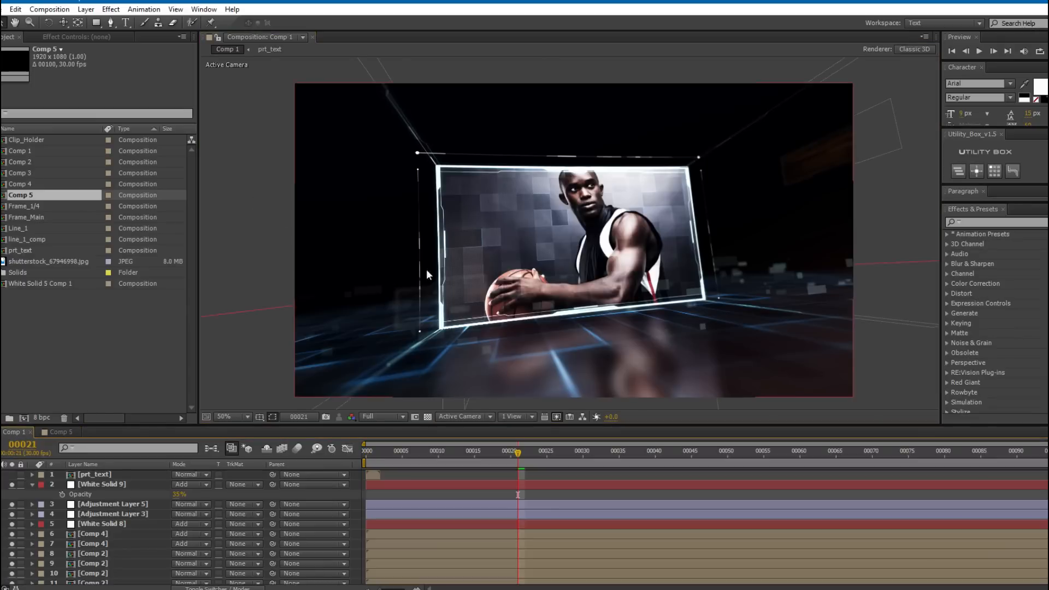
click(59, 431)
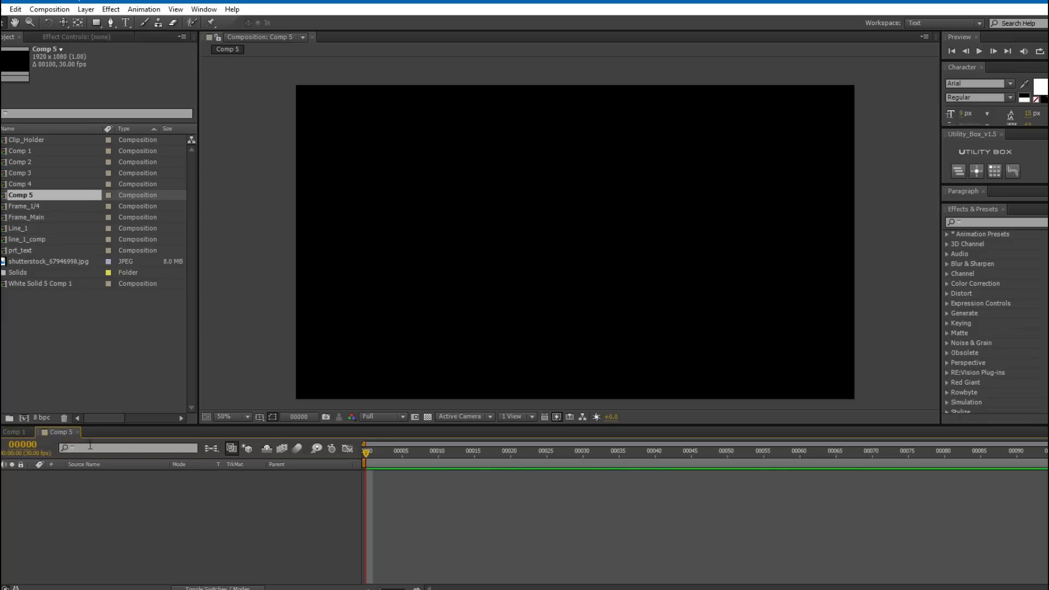
click(49, 9)
click(72, 40)
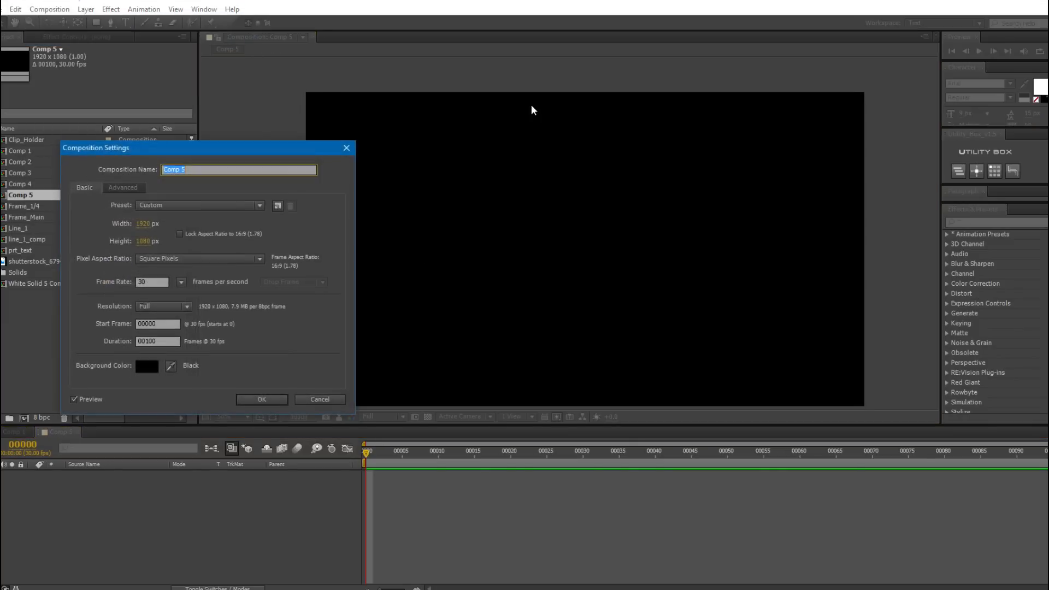
text(Fram)
text(Main)
text(_Tutoria)
text(l)
key(Return)
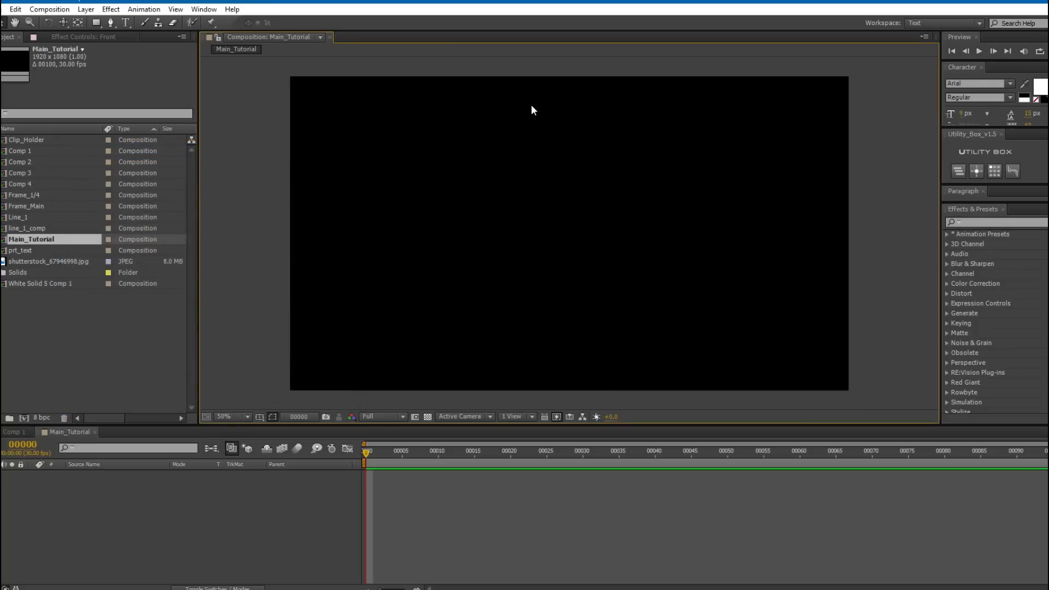
Add a white 1920 × 1080 px solid to the Main_Tutorial composition.
drag(514, 195, 494, 202)
drag(400, 184, 411, 187)
key(ctrl+y)
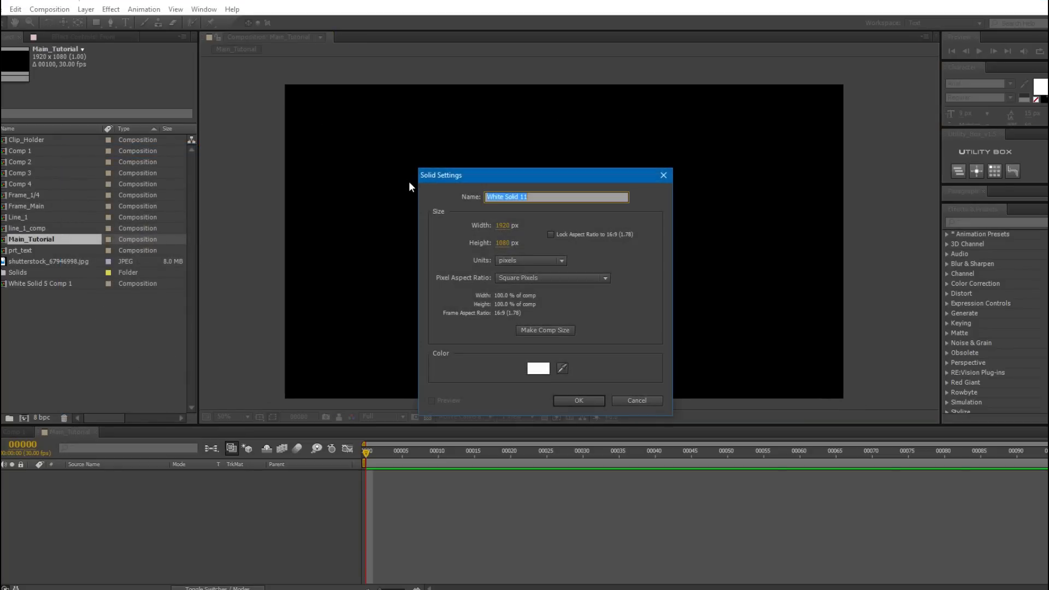
drag(516, 184, 598, 170)
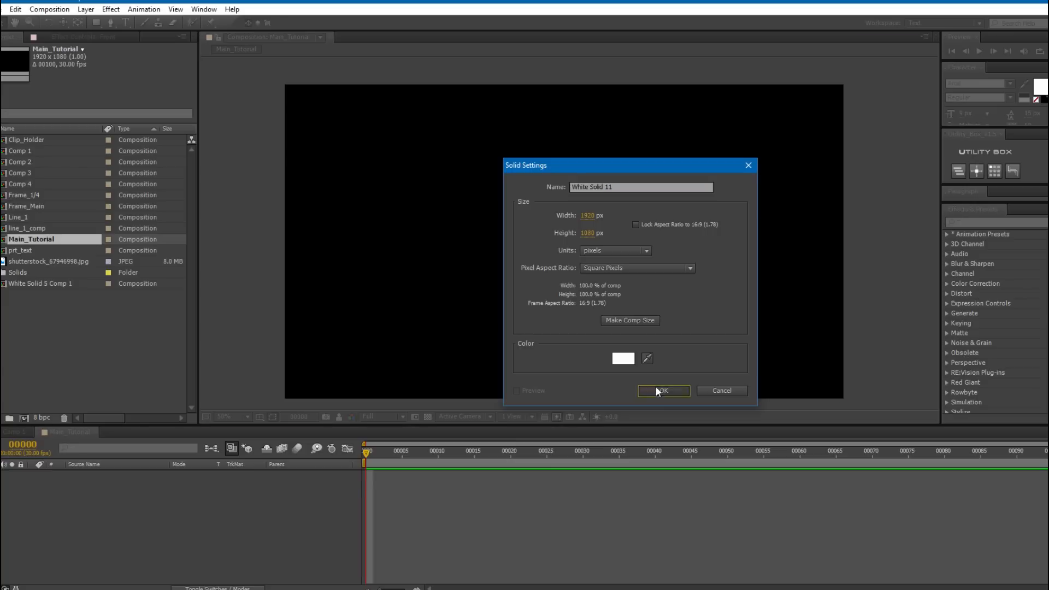
click(657, 388)
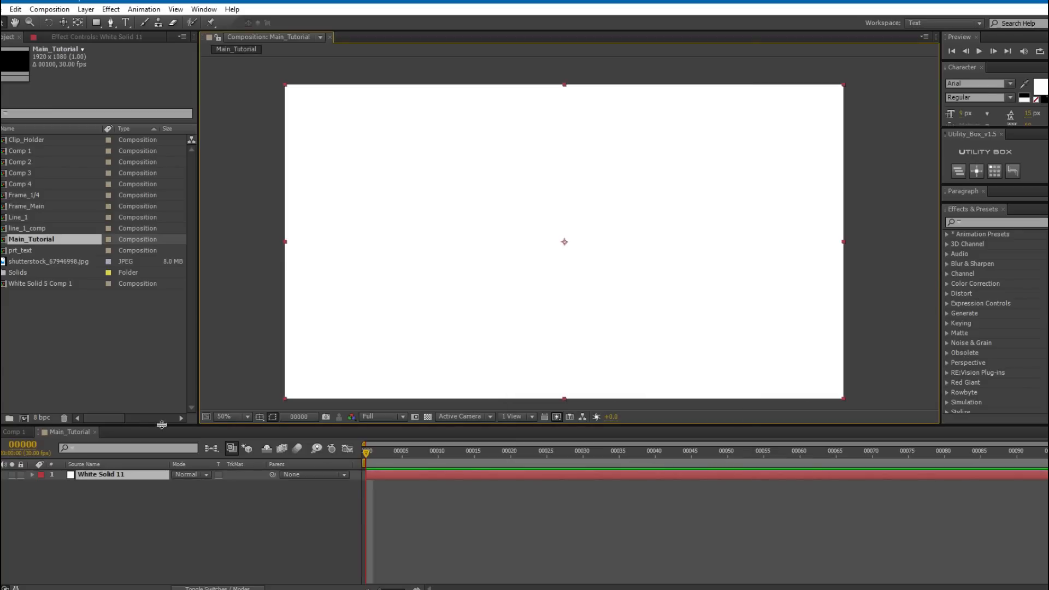
Cut out the white solid's interior with a full-size rectangular mask set to Subtract, scaled slightly inward to leave a thin border.
drag(97, 22, 153, 23)
double_click(96, 23)
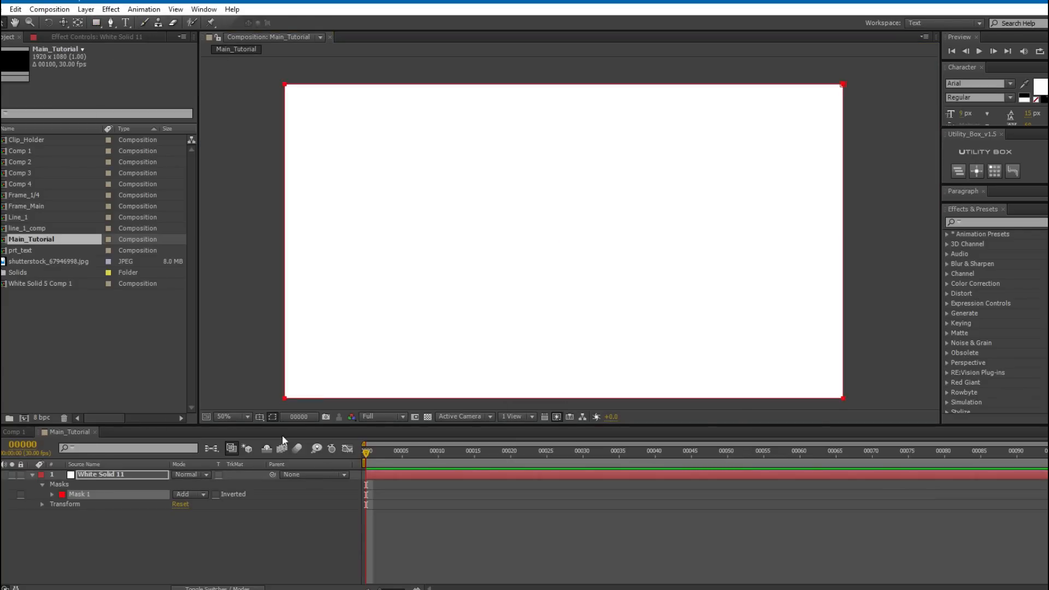
click(185, 495)
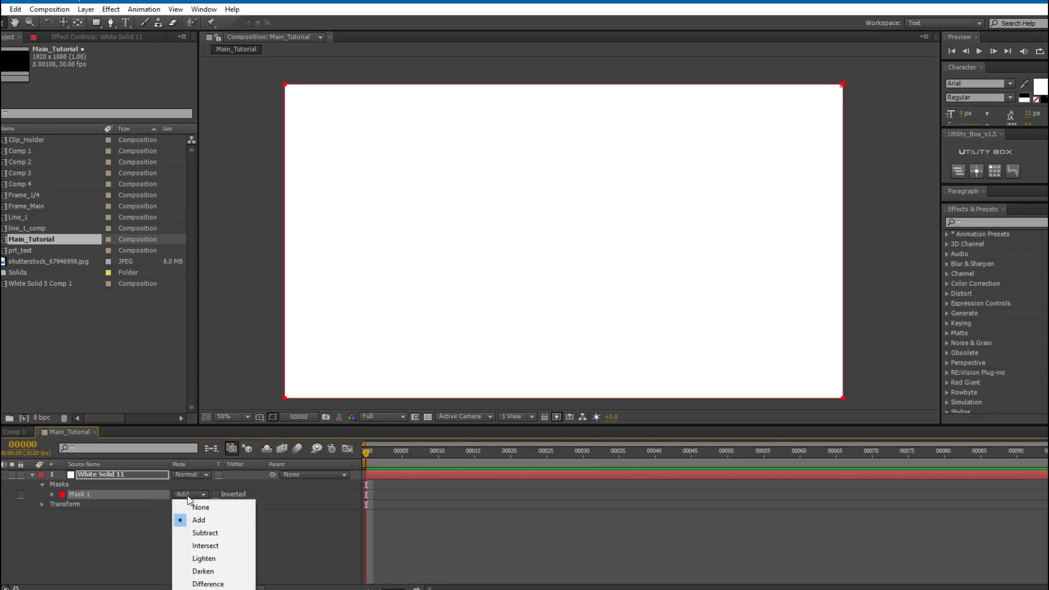
click(206, 535)
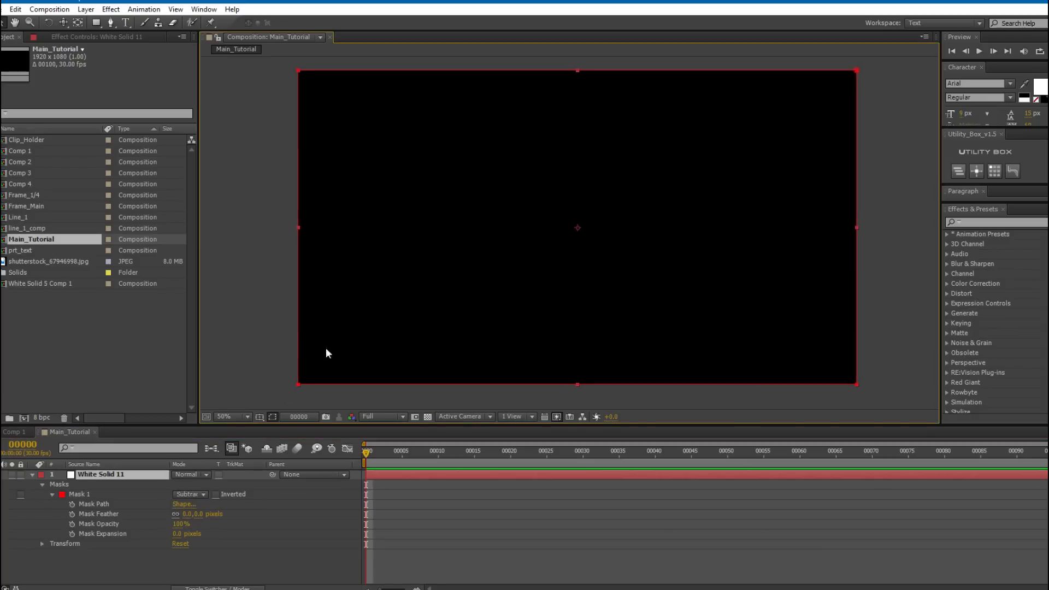
double_click(300, 384)
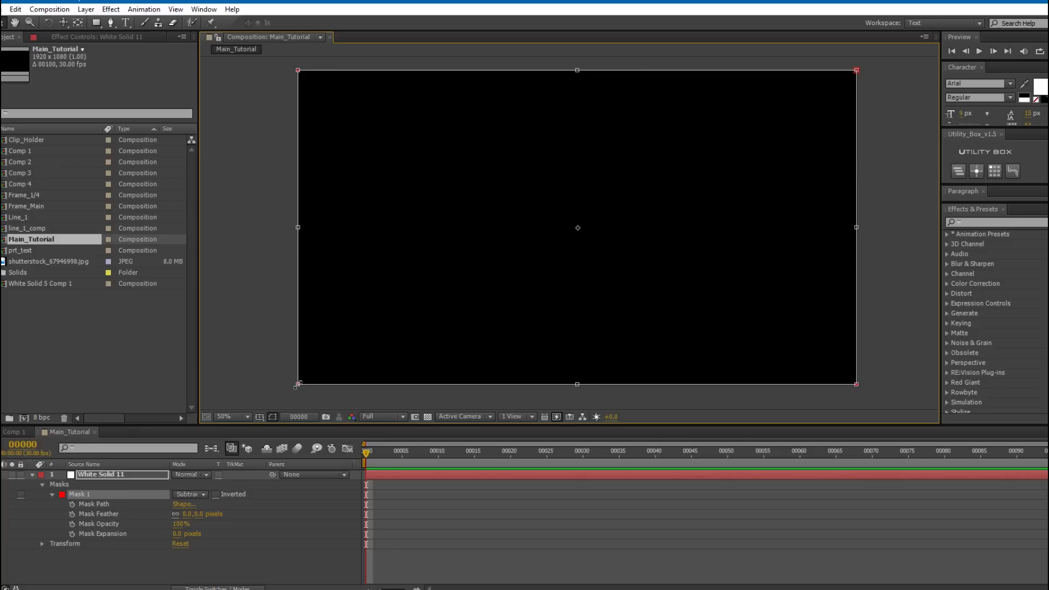
drag(296, 385, 309, 383)
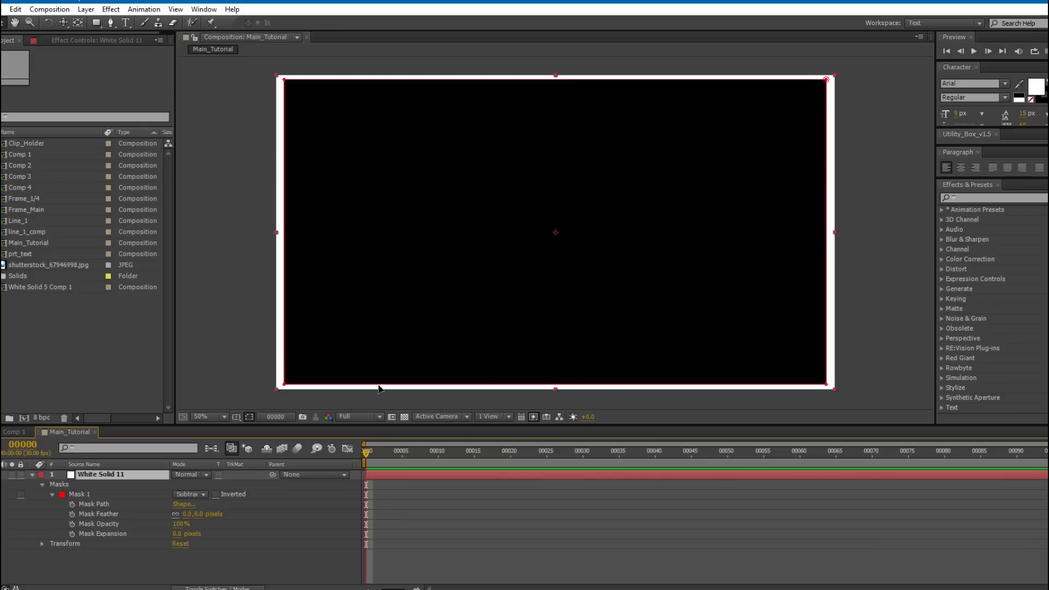
Pre-compose the masked solid as frame_2, moving all attributes into it, and open that composition.
click(375, 475)
key(ctrl+shift+c)
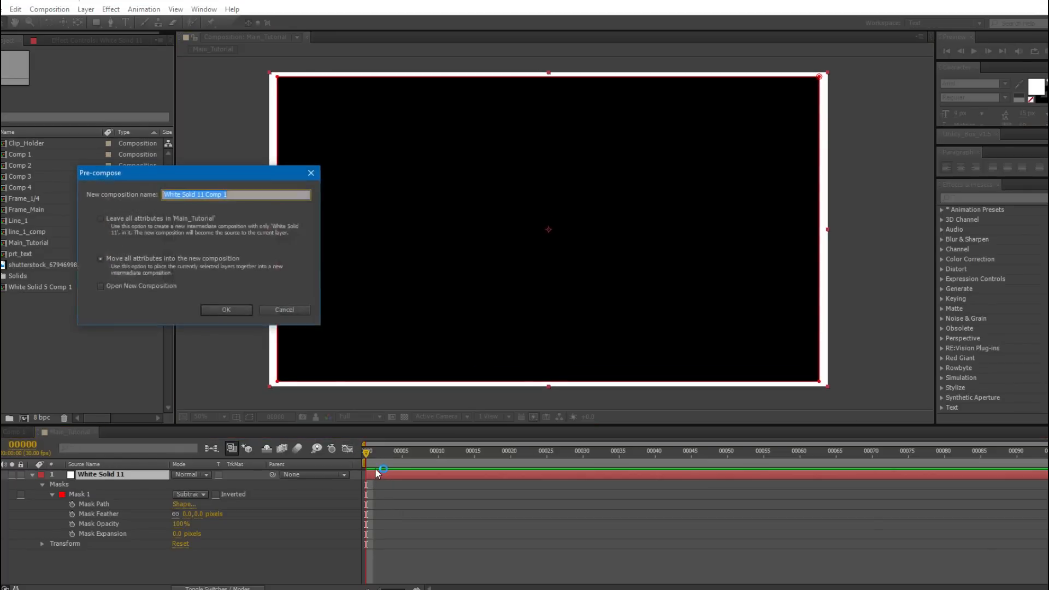
text(frame_2)
click(220, 306)
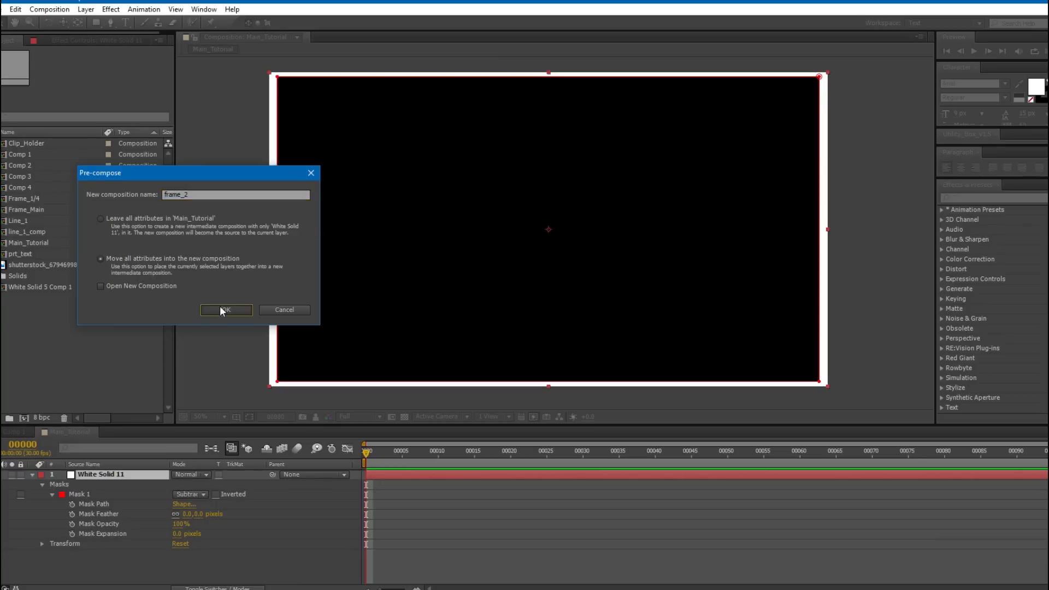
click(97, 508)
click(90, 473)
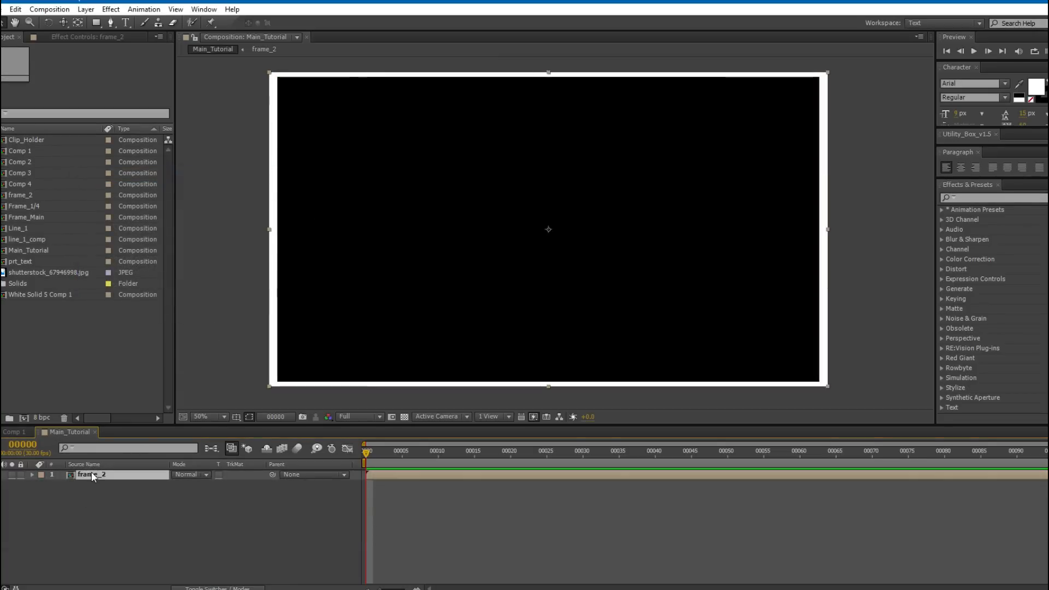
double_click(96, 475)
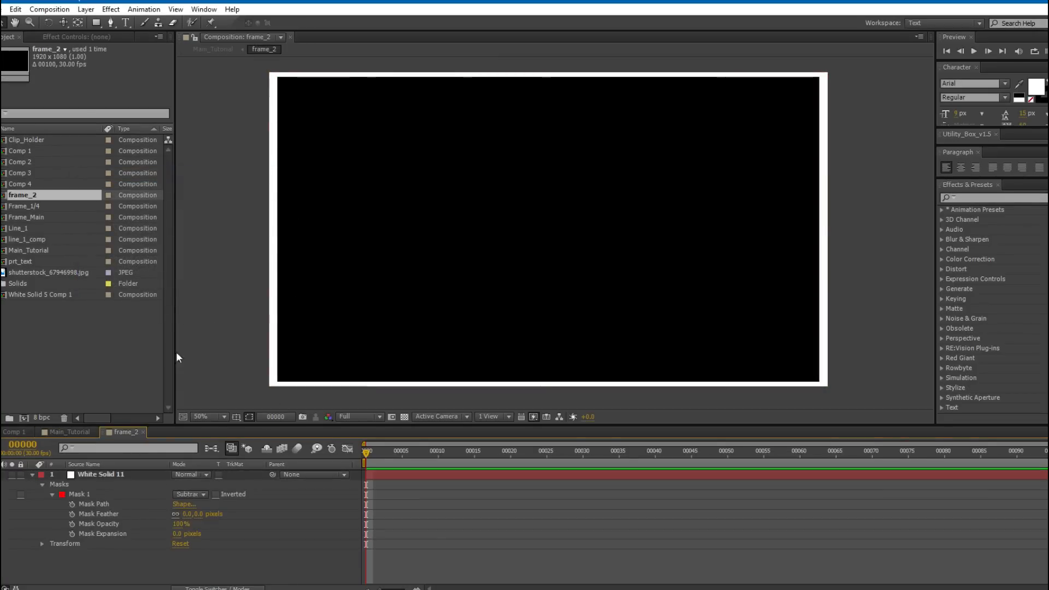
Lock the composition viewer on Main_Tutorial and open a second composition viewer beside it.
click(61, 431)
drag(289, 261, 294, 263)
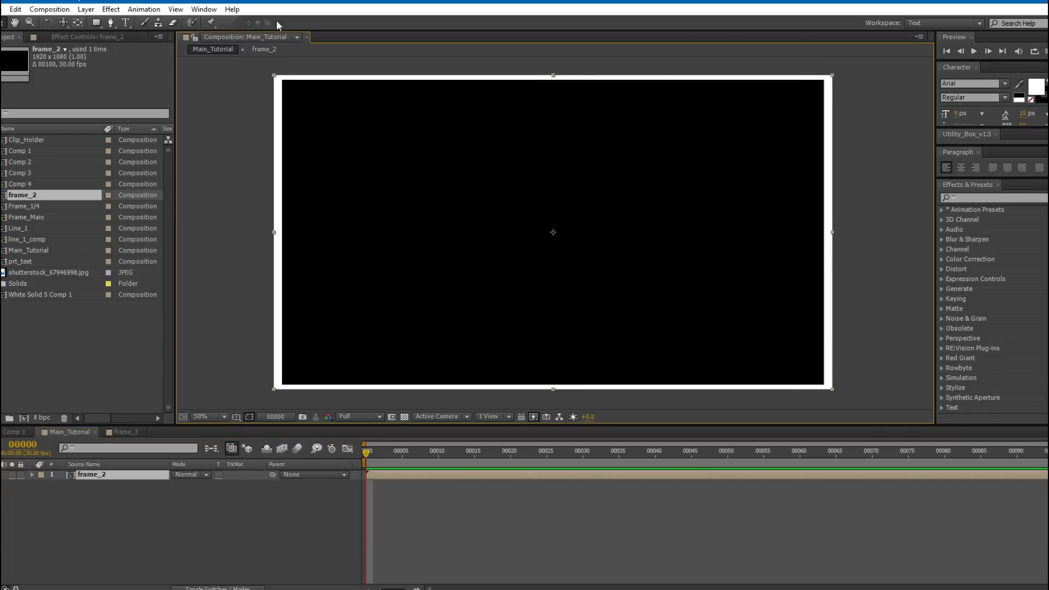
click(195, 37)
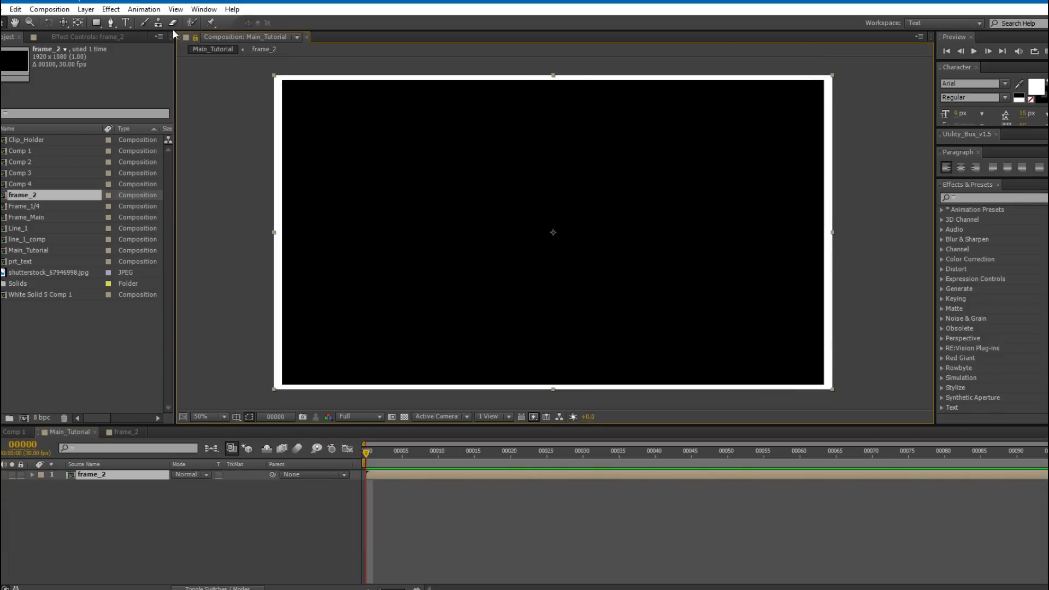
click(296, 38)
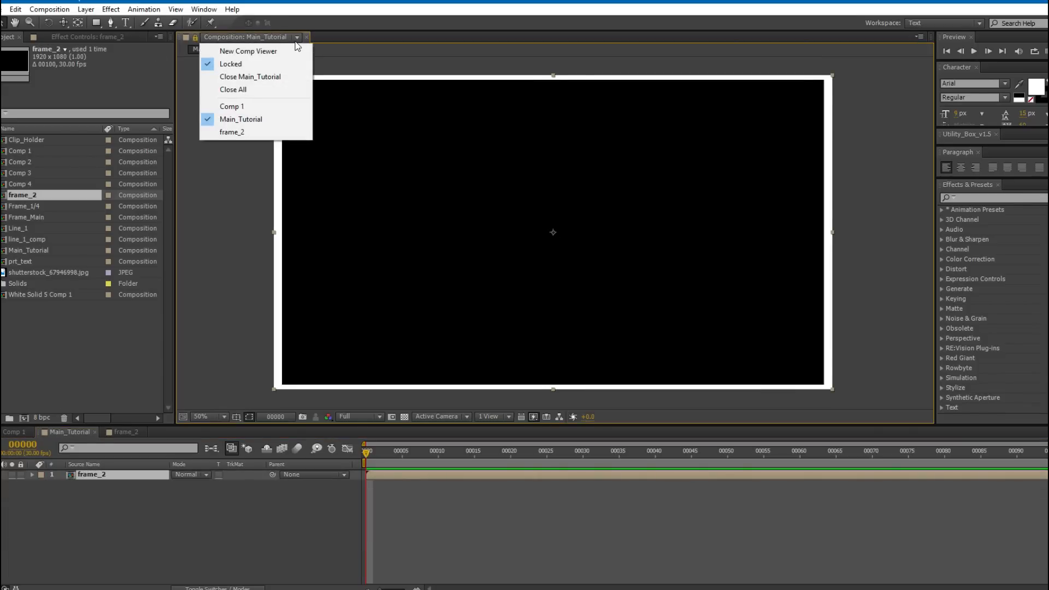
click(254, 50)
drag(387, 170, 394, 173)
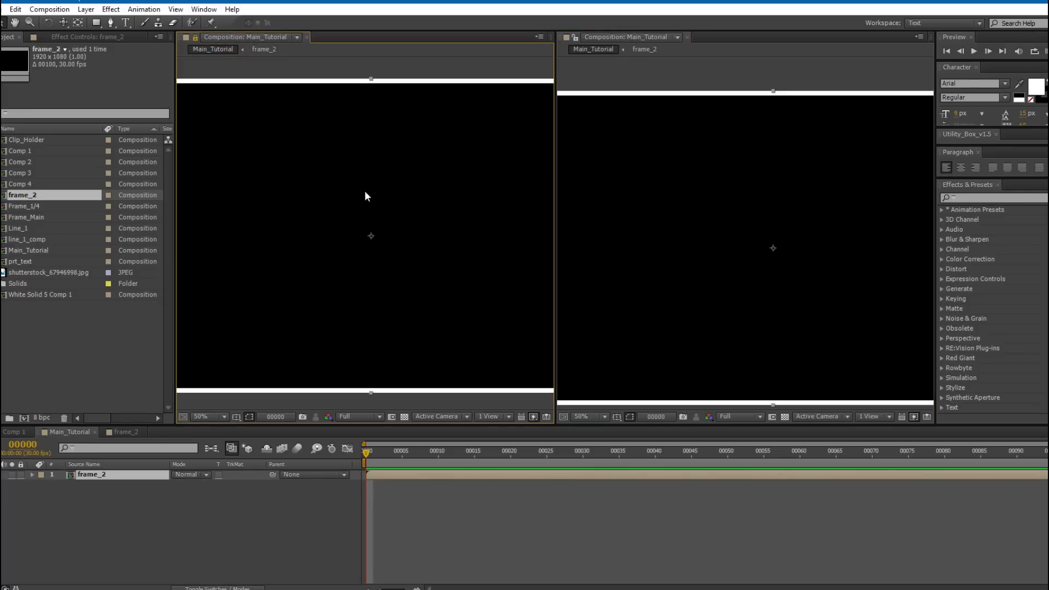
Show frame_2 in the second viewer and display both compositions fully side by side at 25% zoom.
click(118, 432)
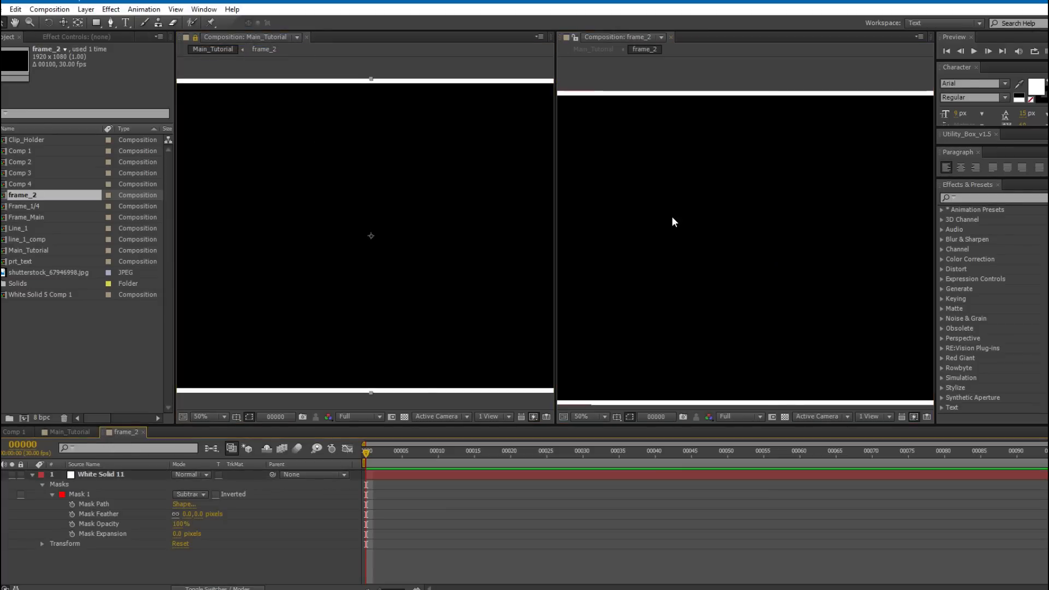
scroll(346, 174, down, 1)
mouse_move(320, 188)
mouse_down()
mouse_move(345, 174)
mouse_move(317, 168)
mouse_up()
mouse_move(635, 168)
mouse_down()
mouse_move(629, 147)
mouse_move(636, 165)
mouse_up()
drag(353, 172, 354, 179)
drag(648, 186, 634, 192)
drag(382, 449, 328, 451)
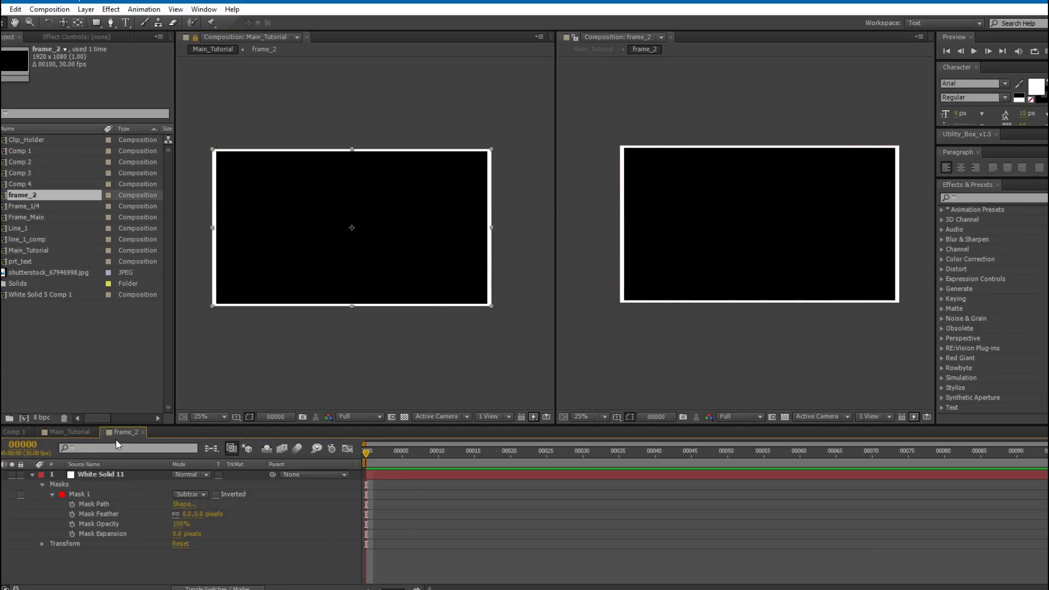
Resize the frame_2 composition to 960 × 540 px in its composition settings.
click(49, 10)
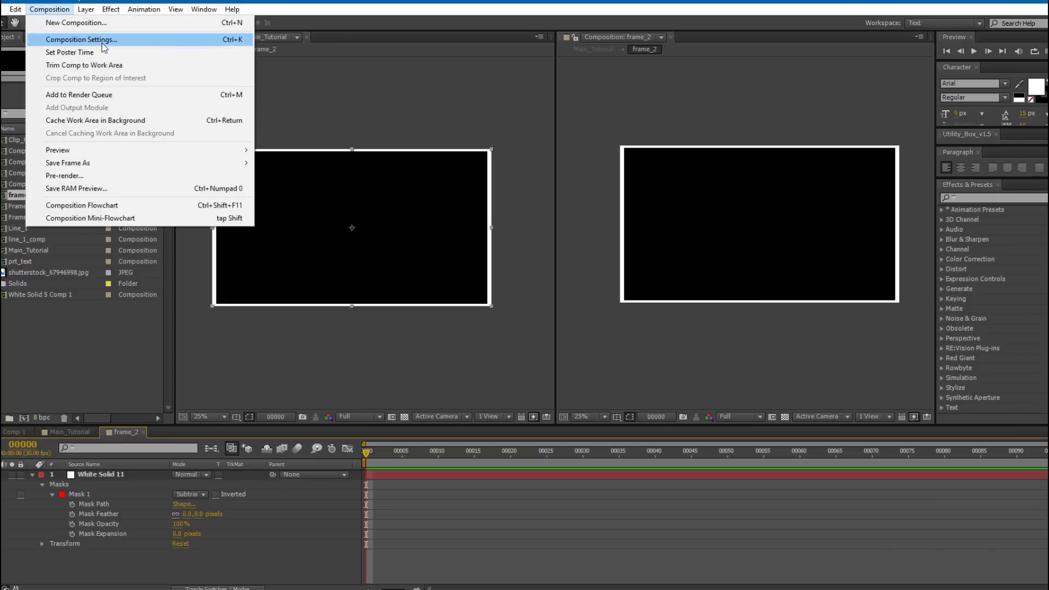
click(98, 40)
drag(194, 151, 299, 148)
click(269, 219)
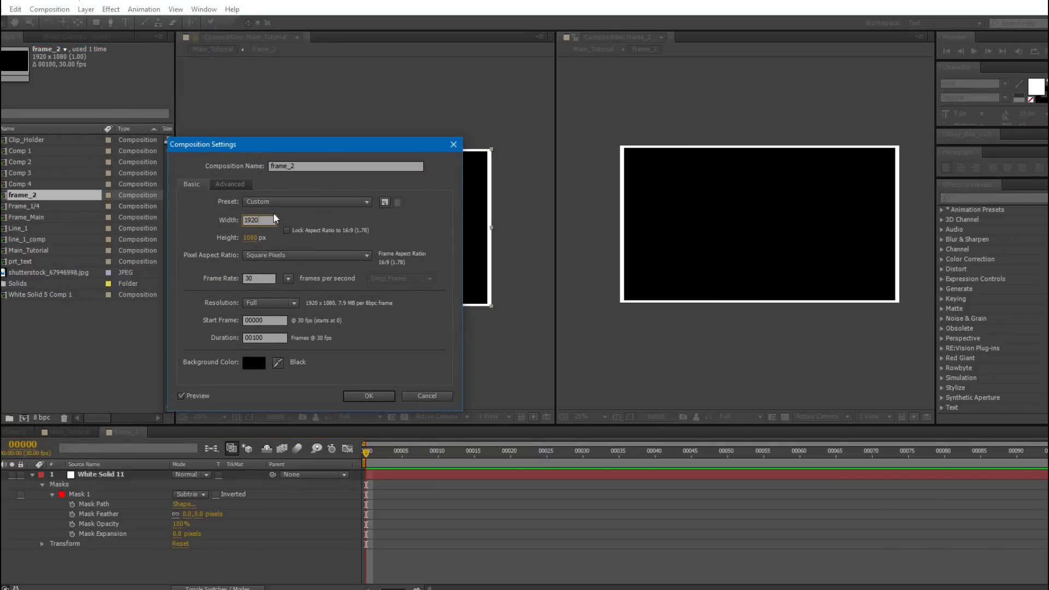
text(960)
key(Tab)
text(540)
key(Return)
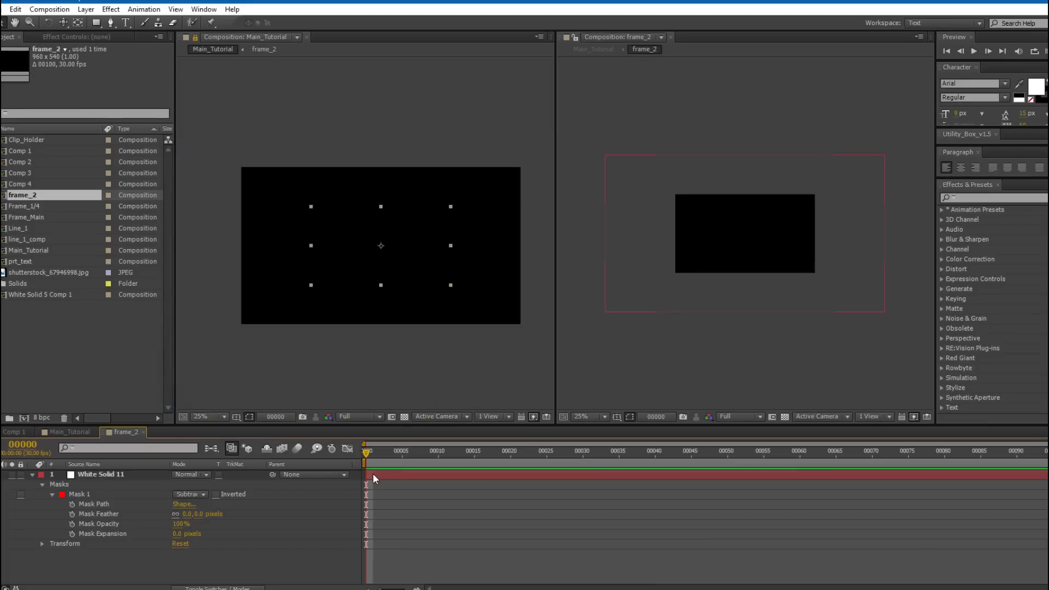
Move the masked white solid in frame_2 so its upper-left corner aligns with the composition's upper-left corner.
click(374, 476)
drag(706, 248, 684, 204)
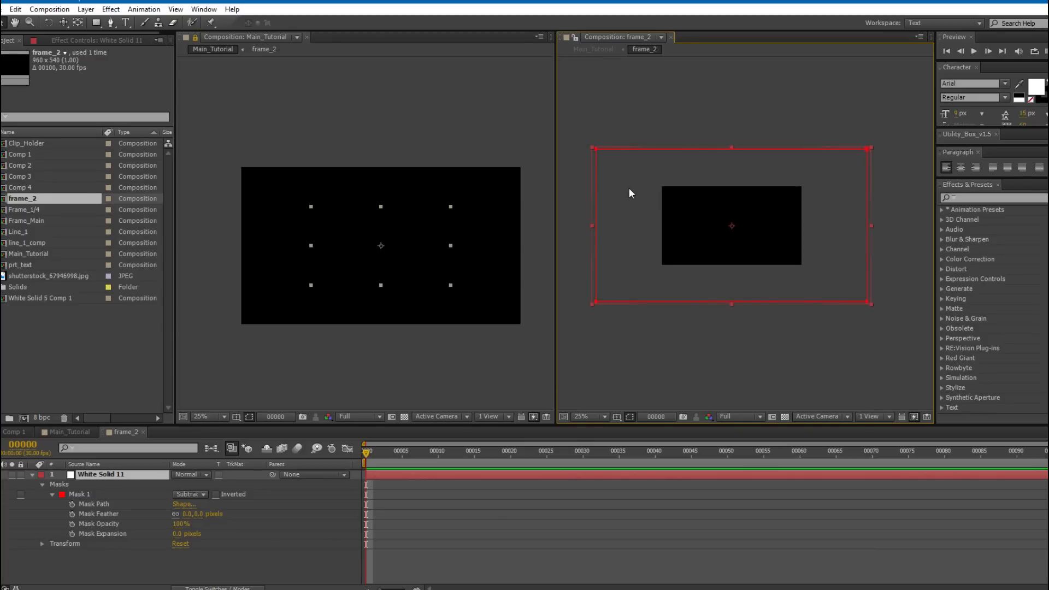
drag(630, 189, 703, 230)
scroll(683, 206, up, 1)
drag(628, 157, 652, 177)
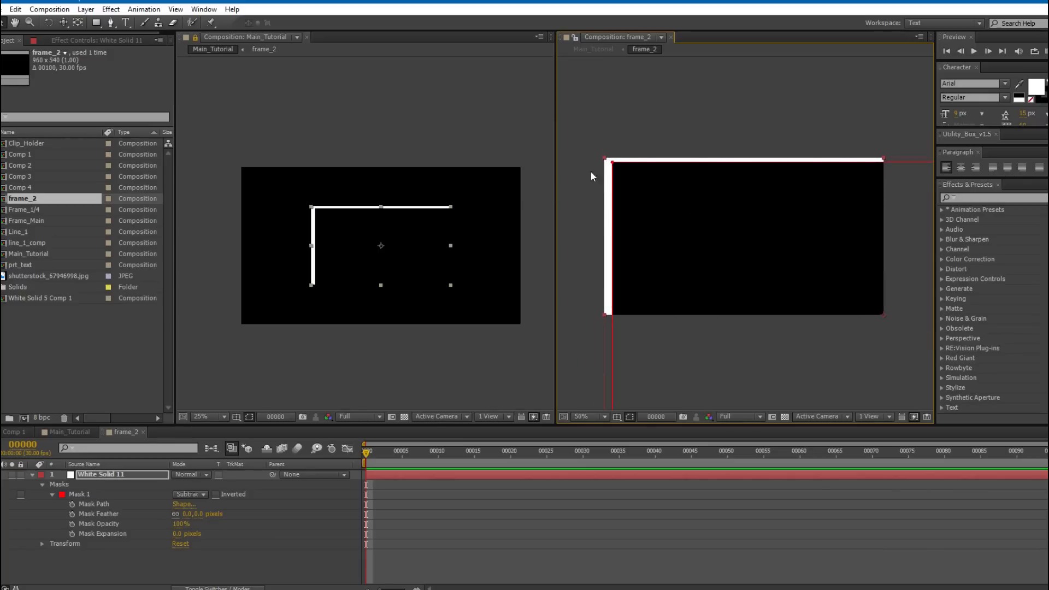
Move the frame_2 layer in Main_Tutorial into the composition's upper-left corner.
click(60, 432)
click(419, 241)
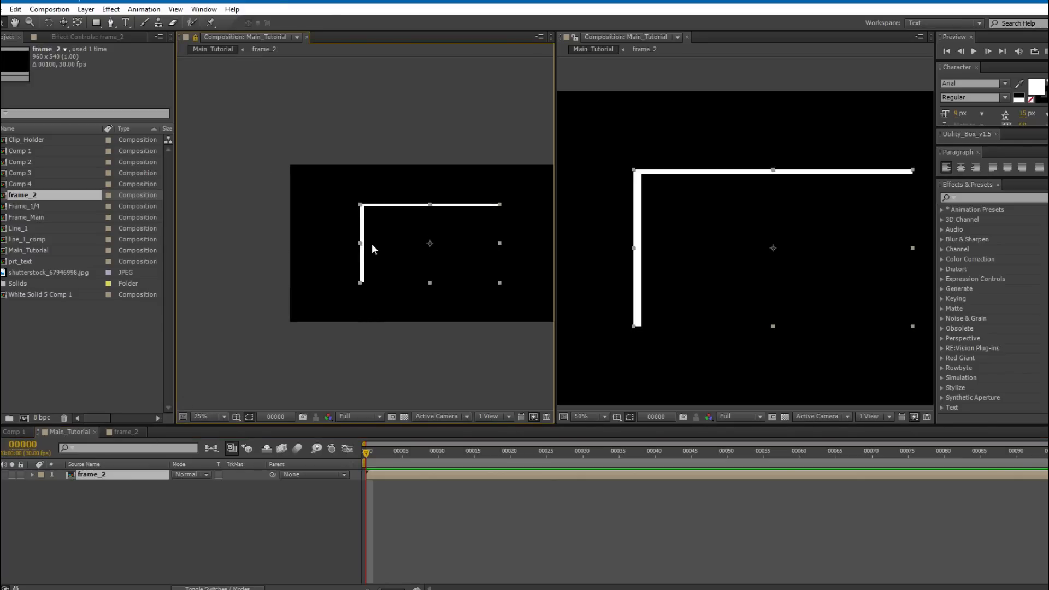
drag(404, 267, 360, 217)
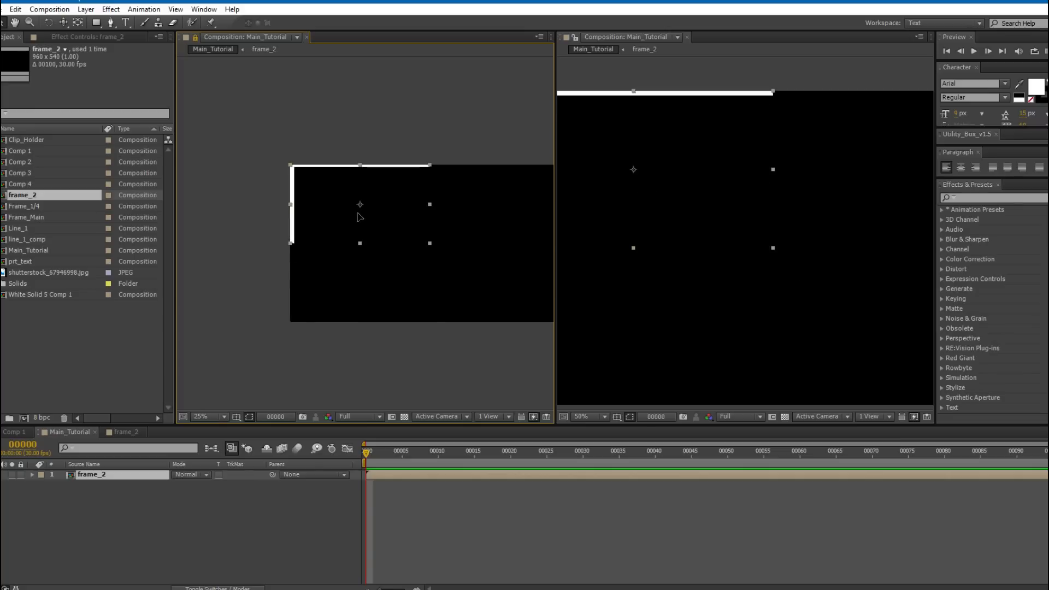
scroll(292, 185, up, 2)
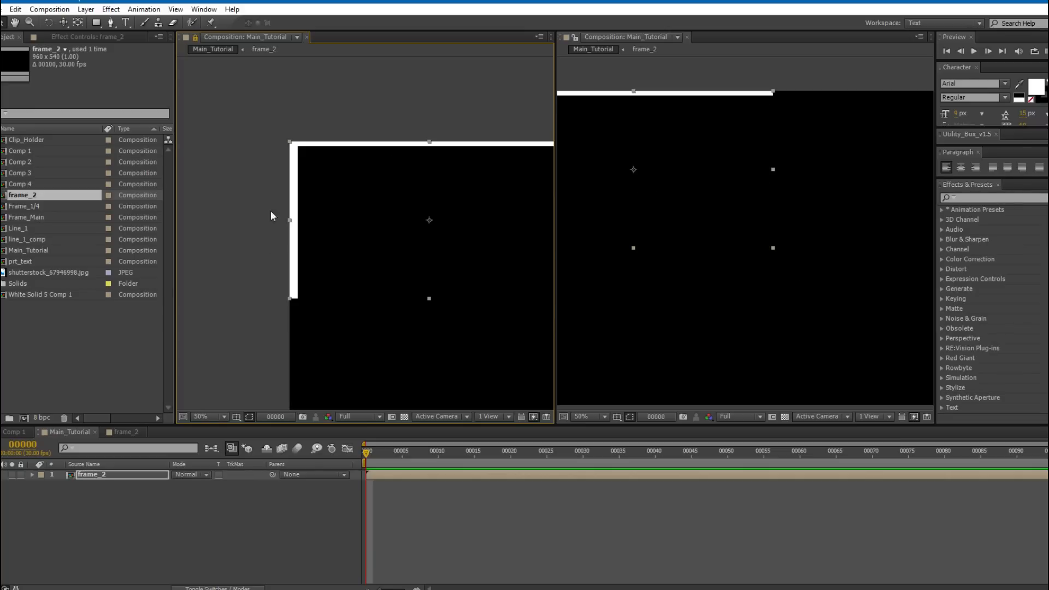
scroll(402, 226, down, 2)
drag(402, 226, 344, 204)
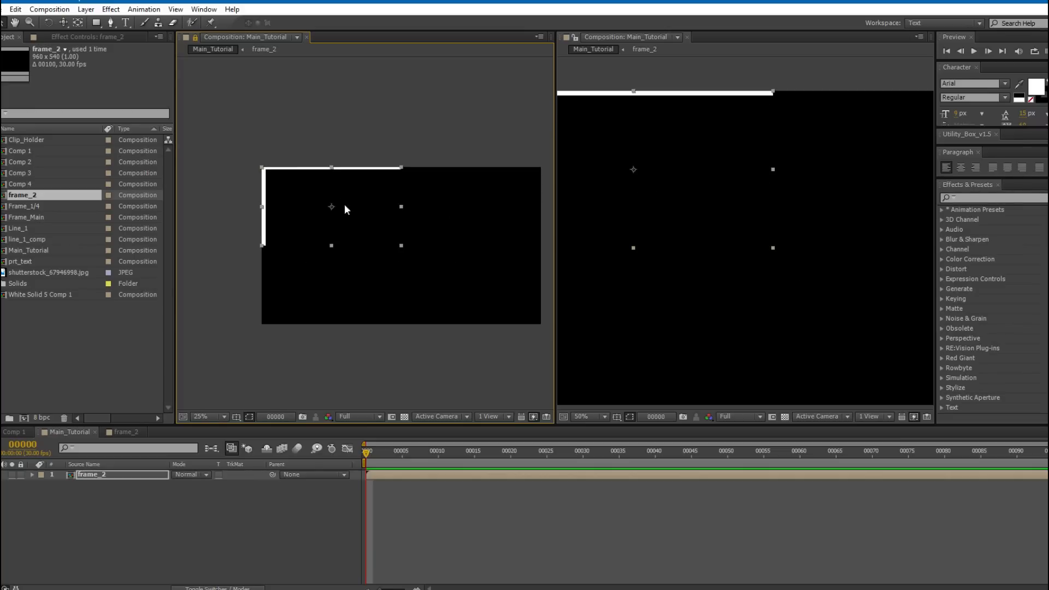
Apply the Motion Tile effect to the frame_2 layer with output width and output height set to 300.
click(111, 10)
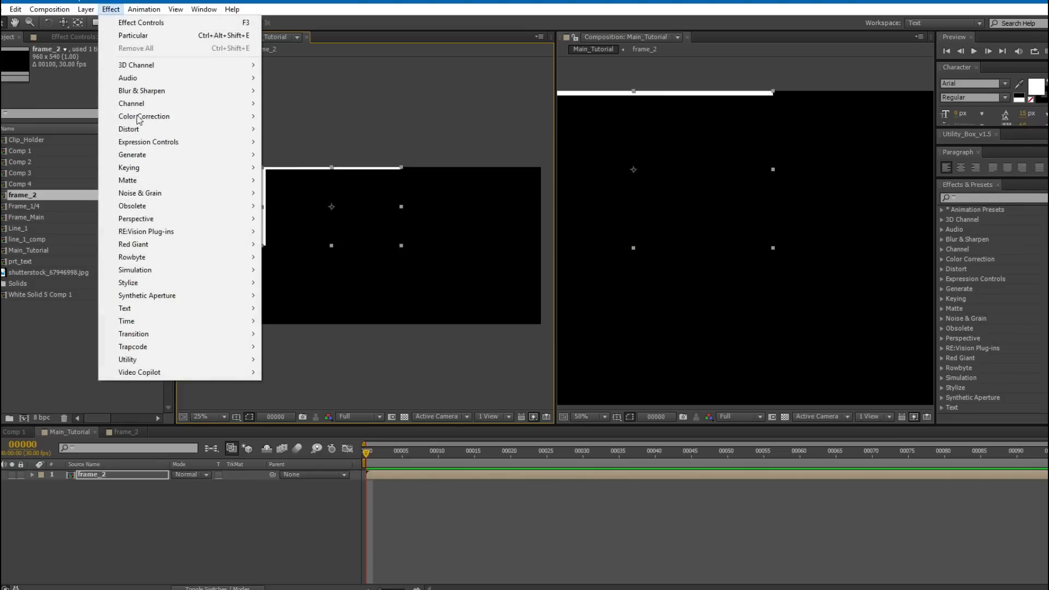
mouse_move(161, 290)
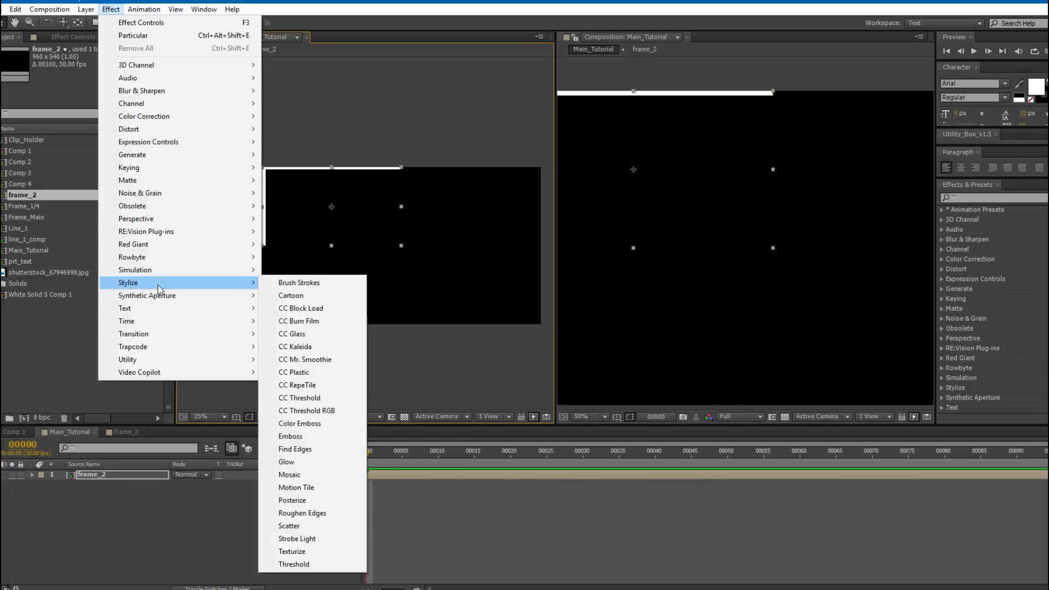
click(306, 487)
click(99, 99)
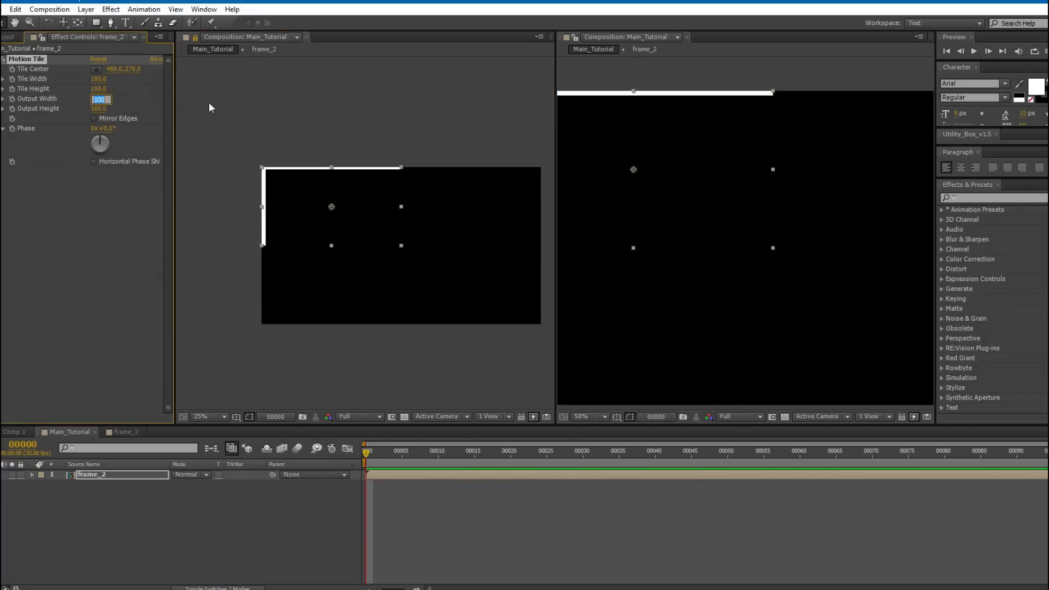
text(300)
key(Tab)
text(300)
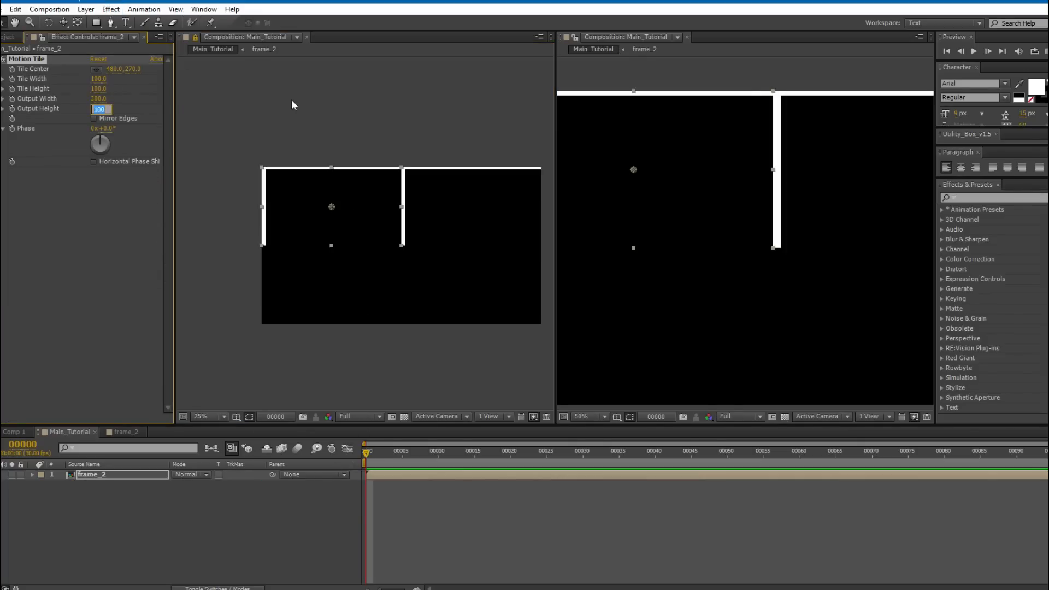
key(Return)
Turn on Mirror Edges in Motion Tile so the corner piece mirrors into a complete frame.
click(94, 118)
drag(687, 260, 700, 257)
drag(323, 213, 303, 210)
drag(681, 207, 717, 212)
scroll(721, 215, down, 1)
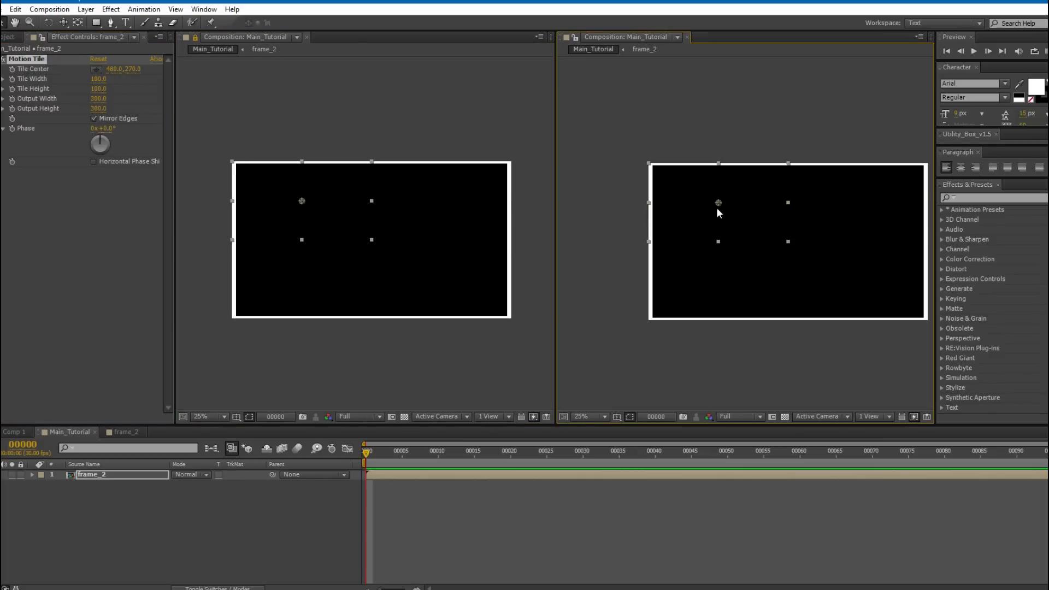
Try shifting Mask 1 sideways in frame_2 to preview a thicker side border in Main_Tutorial.
click(123, 432)
drag(666, 247, 664, 259)
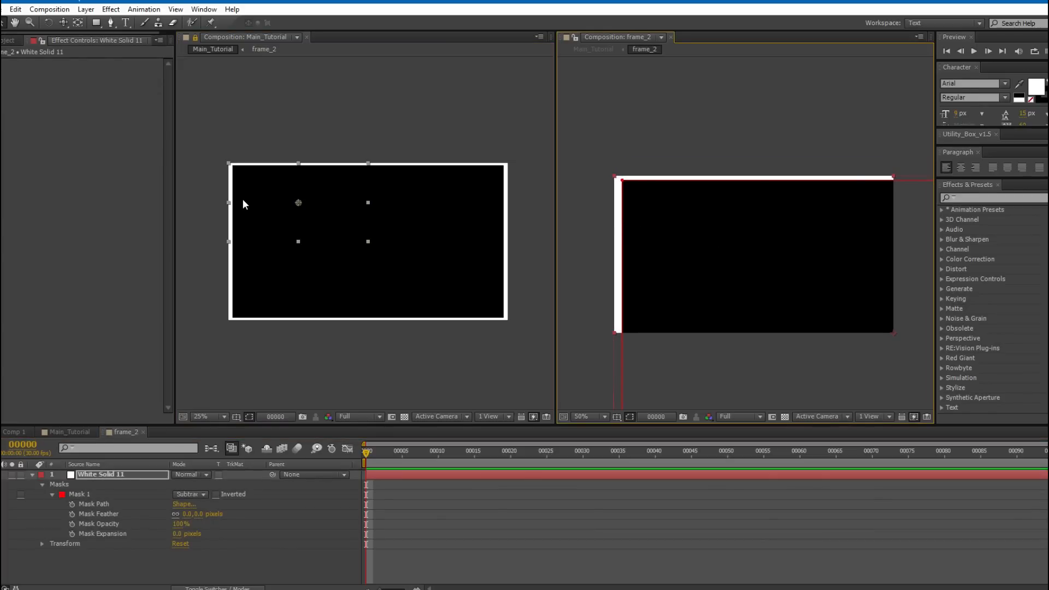
mouse_move(624, 217)
mouse_down()
mouse_move(652, 217)
mouse_move(625, 207)
mouse_up()
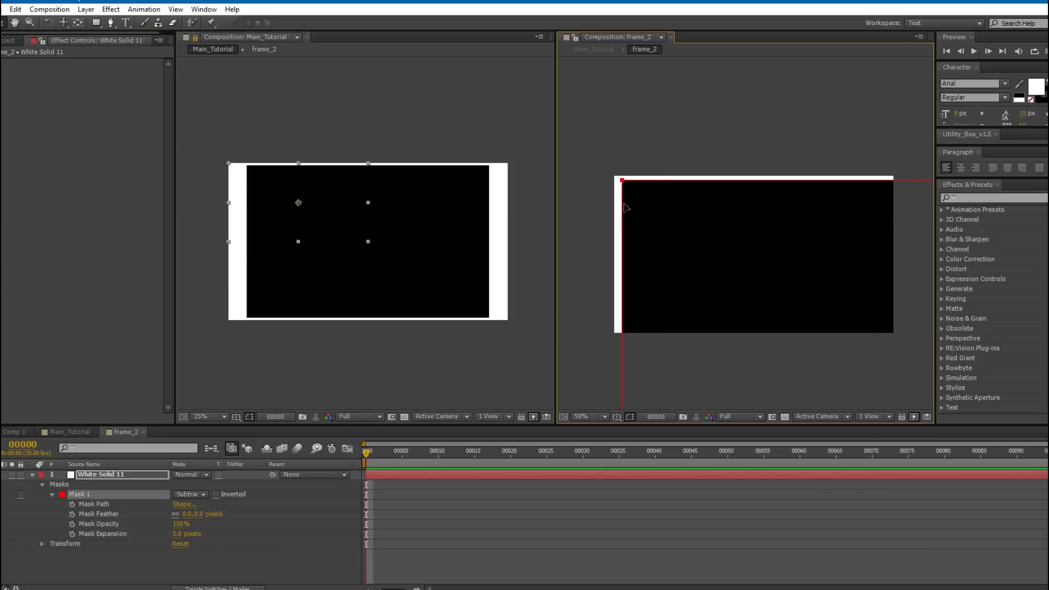
drag(692, 216, 669, 210)
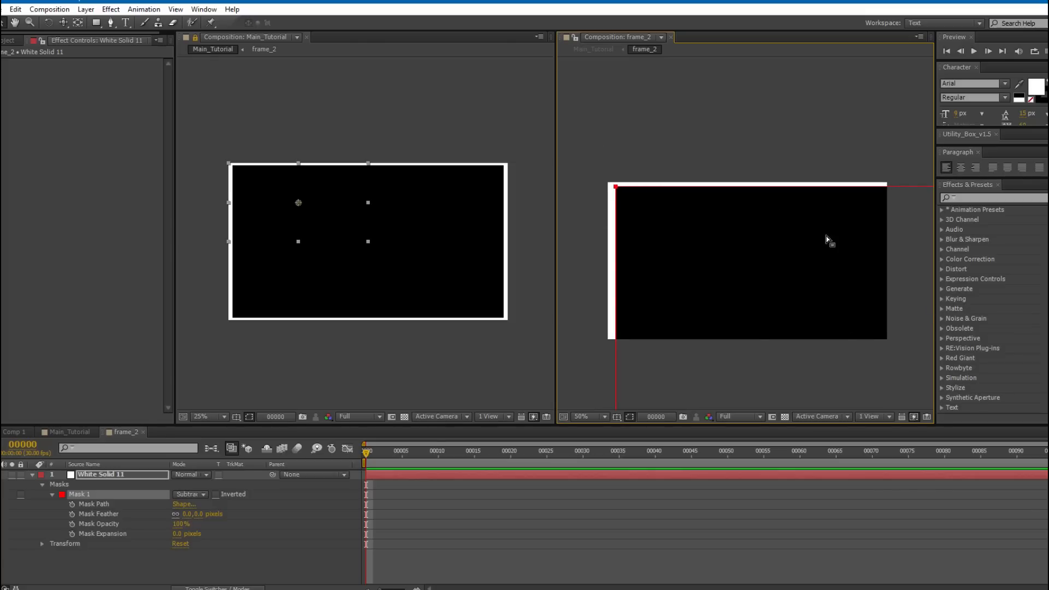
drag(272, 176, 282, 178)
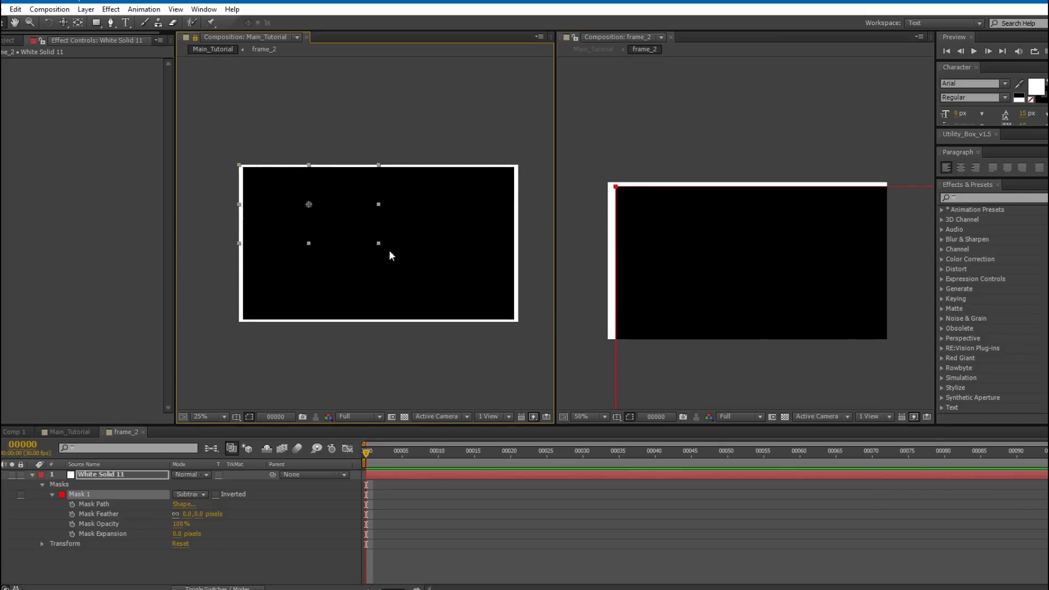
drag(389, 250, 380, 247)
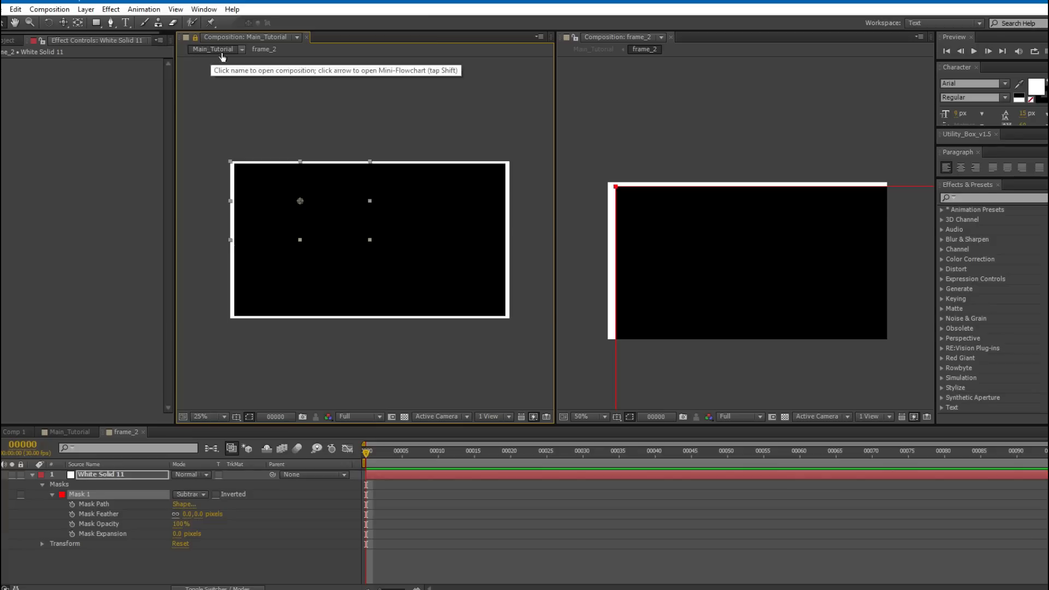
Nudge Mask 1 in frame_2 slightly to the left to thin the frame's side border.
drag(613, 246, 697, 222)
scroll(672, 236, up, 1)
key(Left)
key(Left)
key(Left)
key(Left)
Draw a closed four-point Pen mask over the inner half of the left border's lower part and set it to Subtract.
click(401, 475)
key(g)
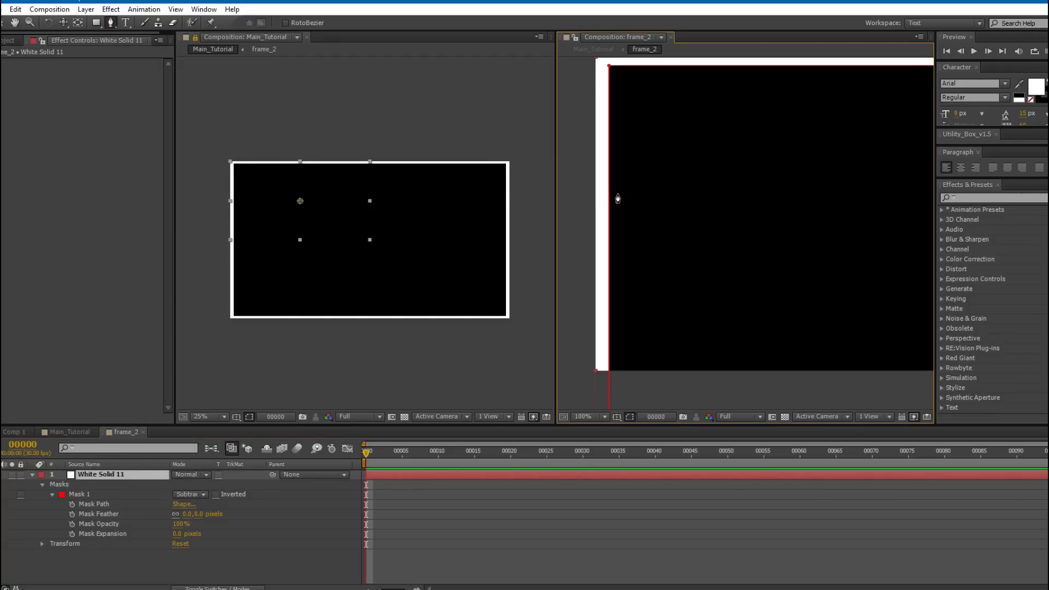
click(616, 193)
drag(599, 256, 609, 222)
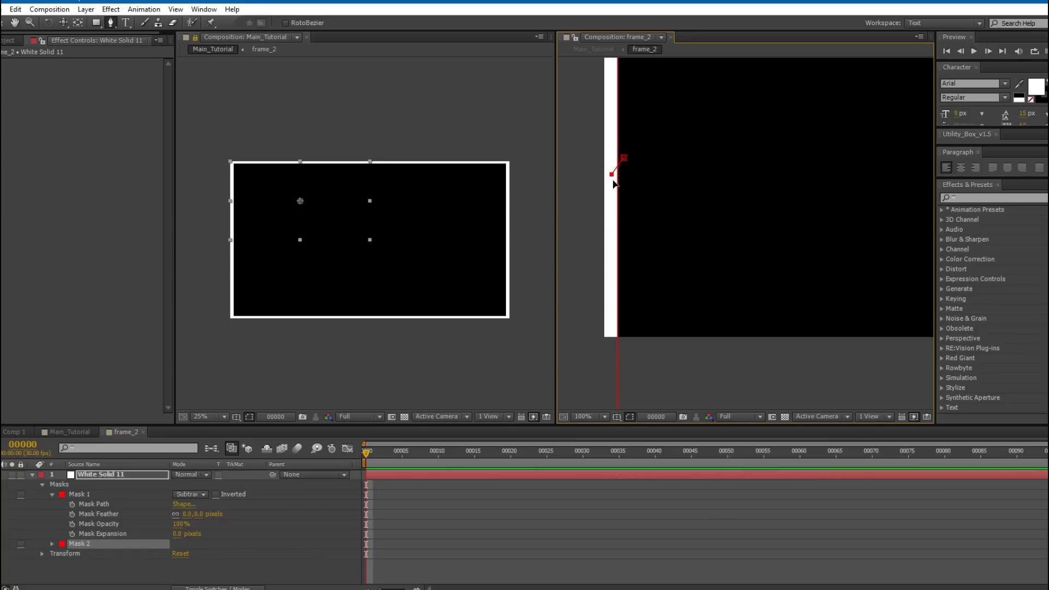
click(611, 355)
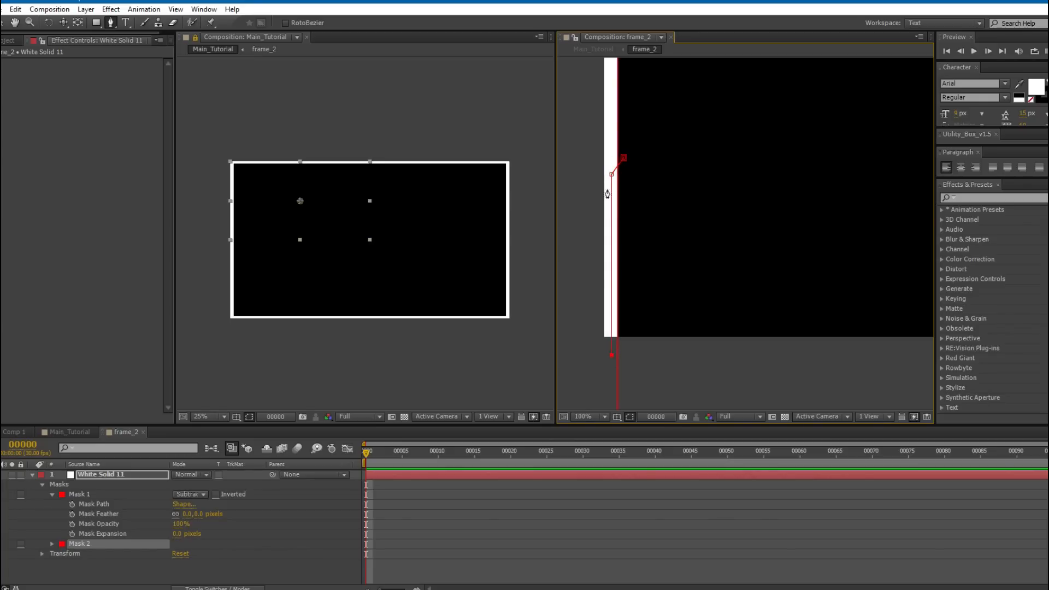
click(632, 355)
click(623, 158)
drag(624, 251, 641, 251)
click(180, 544)
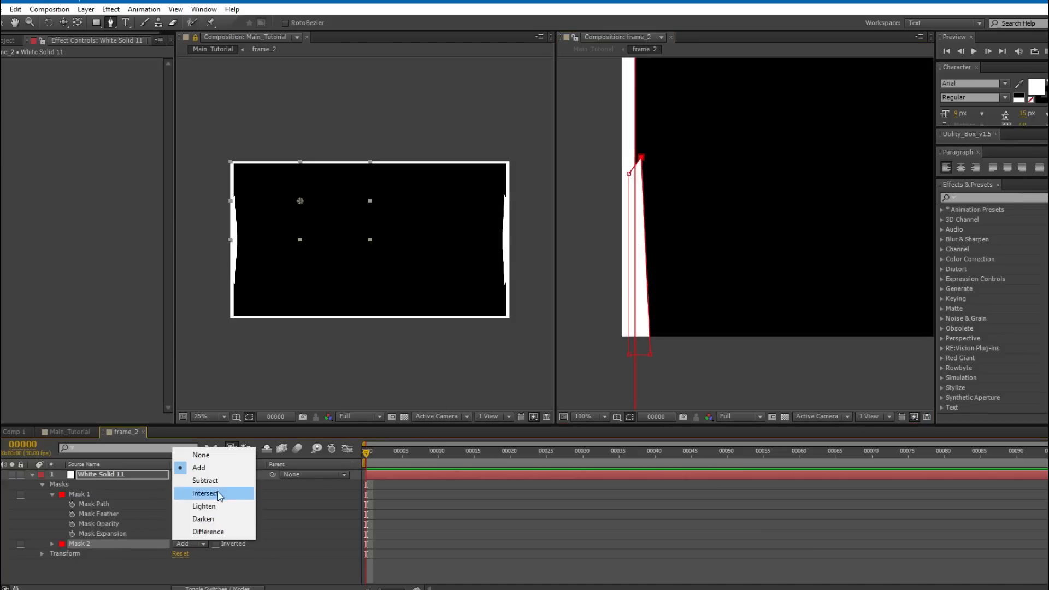
click(217, 484)
mouse_move(299, 212)
mouse_down()
mouse_move(340, 209)
mouse_move(277, 224)
mouse_move(281, 208)
mouse_up()
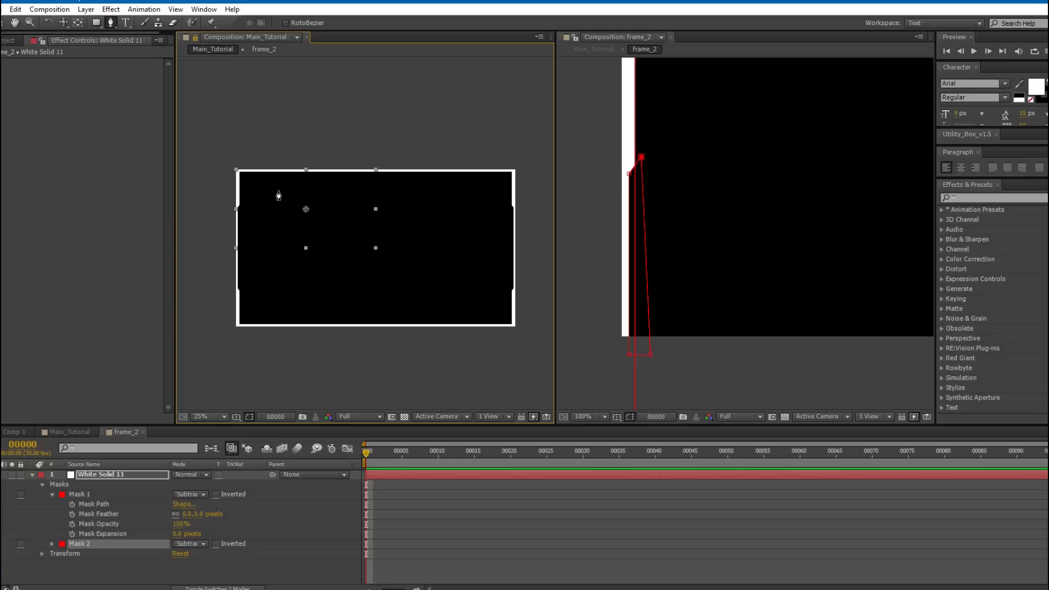
Raise Mask 2's two upper vertices along the left border and lower the outer one slightly for a steeper notch.
key(v)
drag(642, 170, 645, 132)
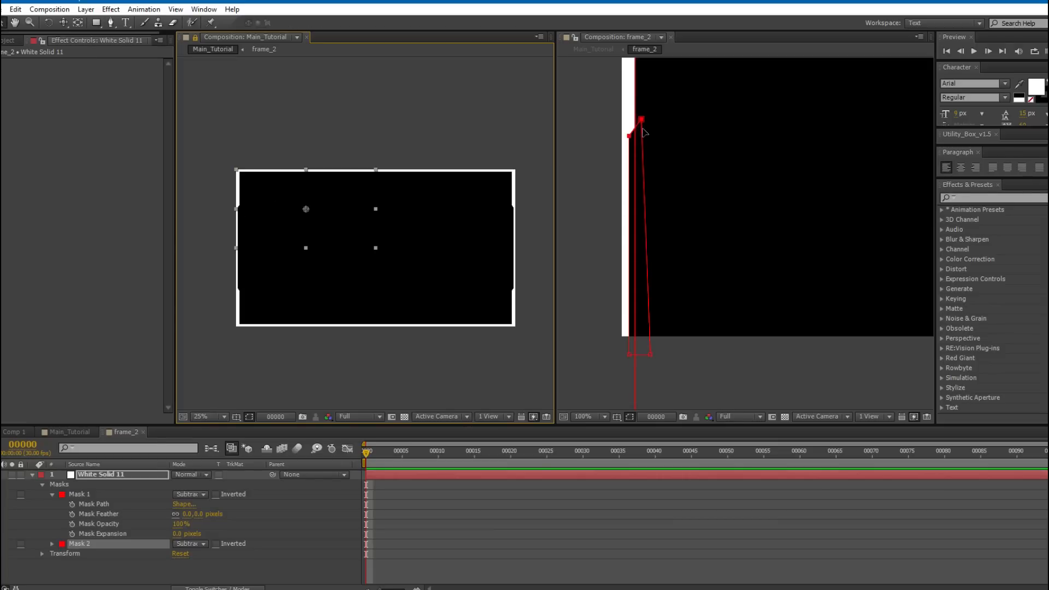
scroll(637, 174, up, 3)
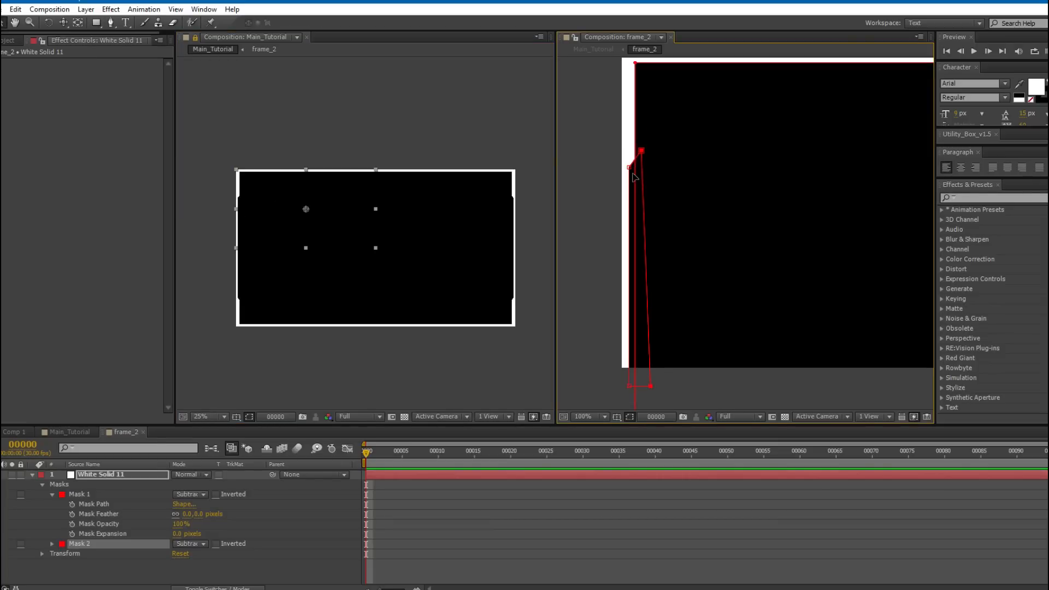
drag(631, 167, 632, 177)
drag(269, 215, 380, 206)
scroll(293, 205, up, 2)
scroll(380, 206, down, 2)
drag(675, 143, 609, 209)
drag(656, 164, 680, 169)
Rename the frame_2 composition to frame_1/4 in its composition settings.
click(102, 494)
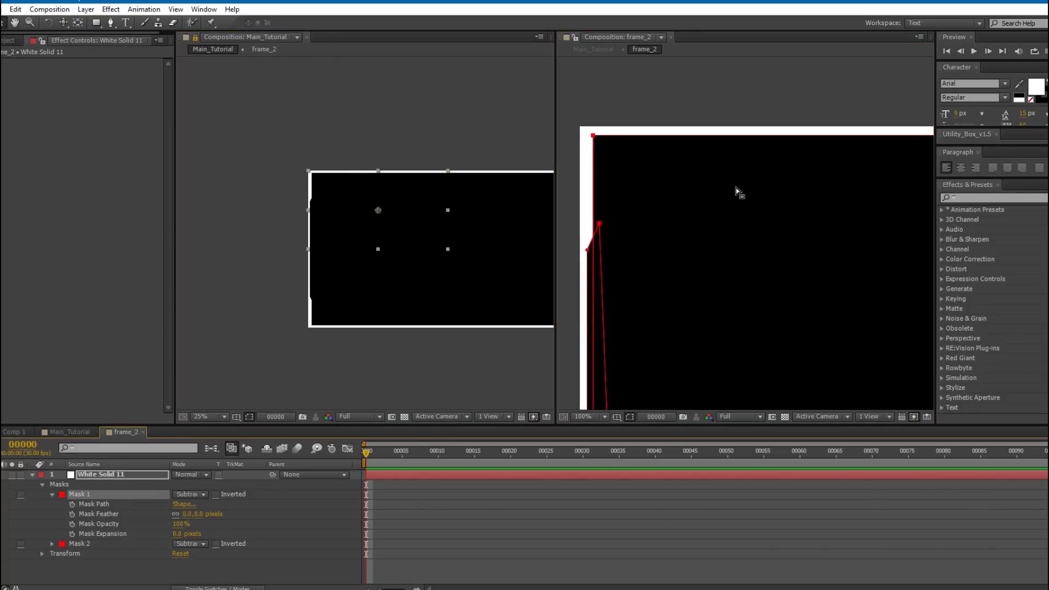
drag(738, 187, 769, 189)
drag(532, 205, 436, 203)
drag(721, 176, 665, 163)
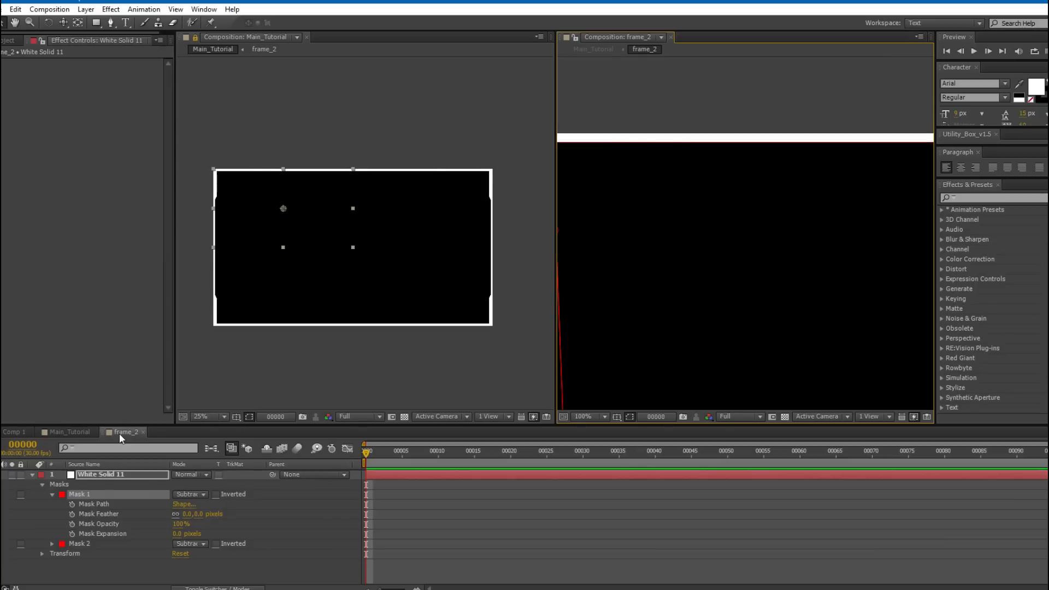
click(49, 9)
click(60, 36)
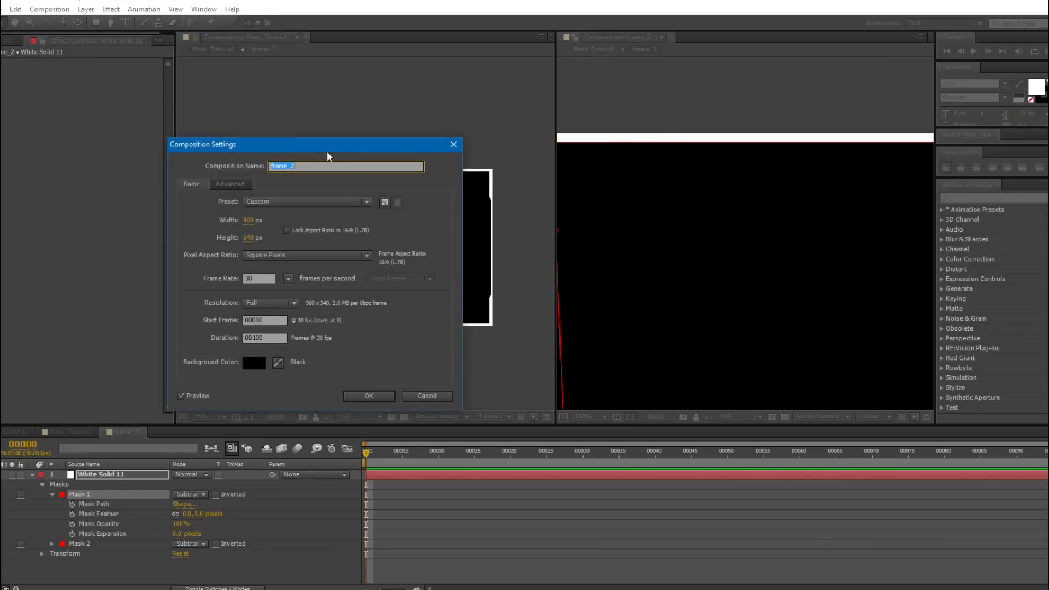
text(f)
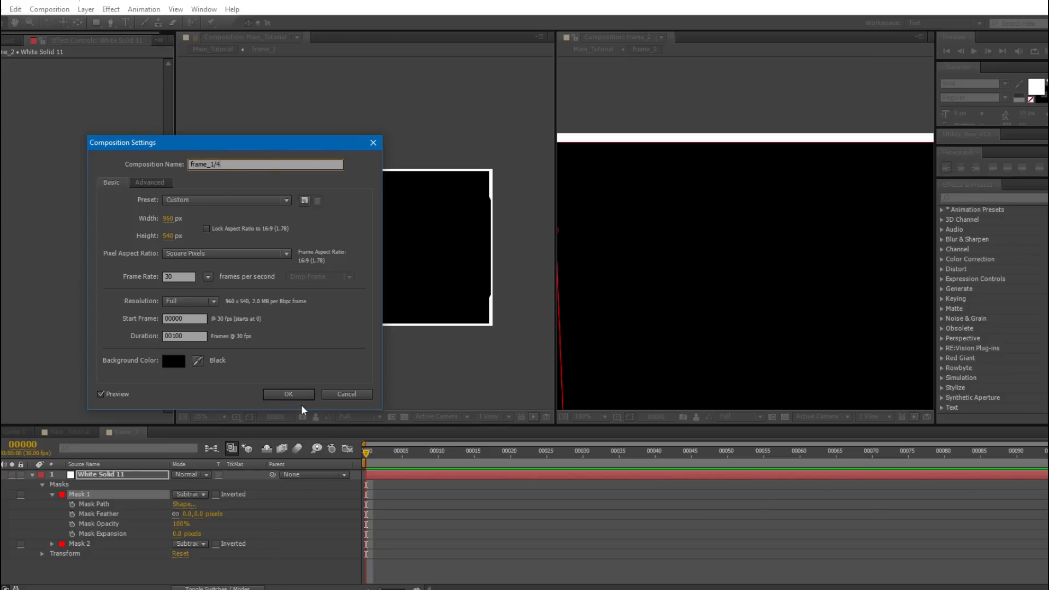
click(289, 394)
scroll(702, 217, down, 2)
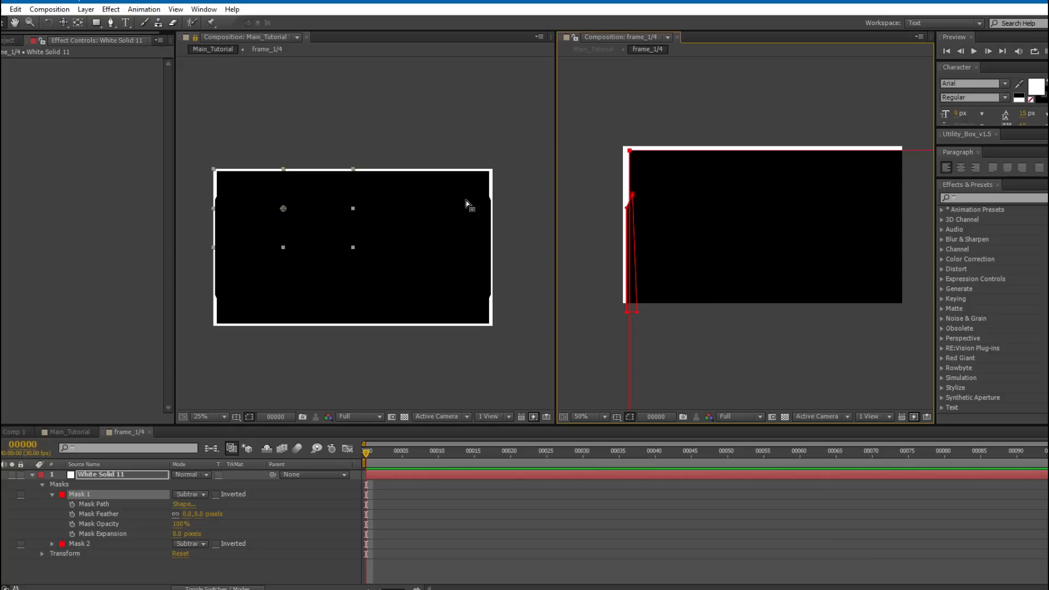
click(379, 475)
drag(634, 159, 617, 167)
drag(704, 175, 708, 177)
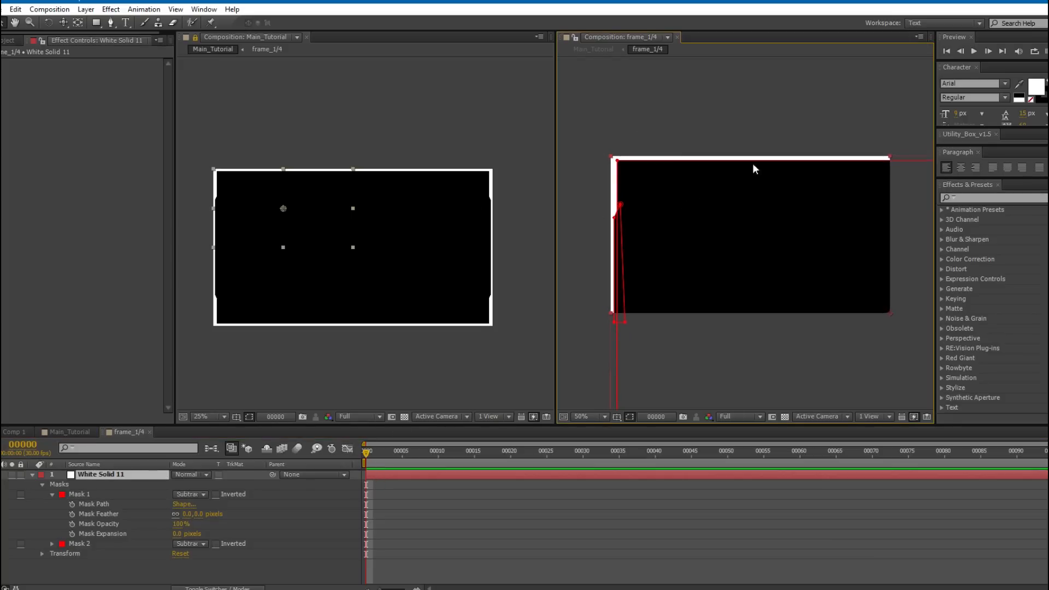
drag(277, 204, 281, 205)
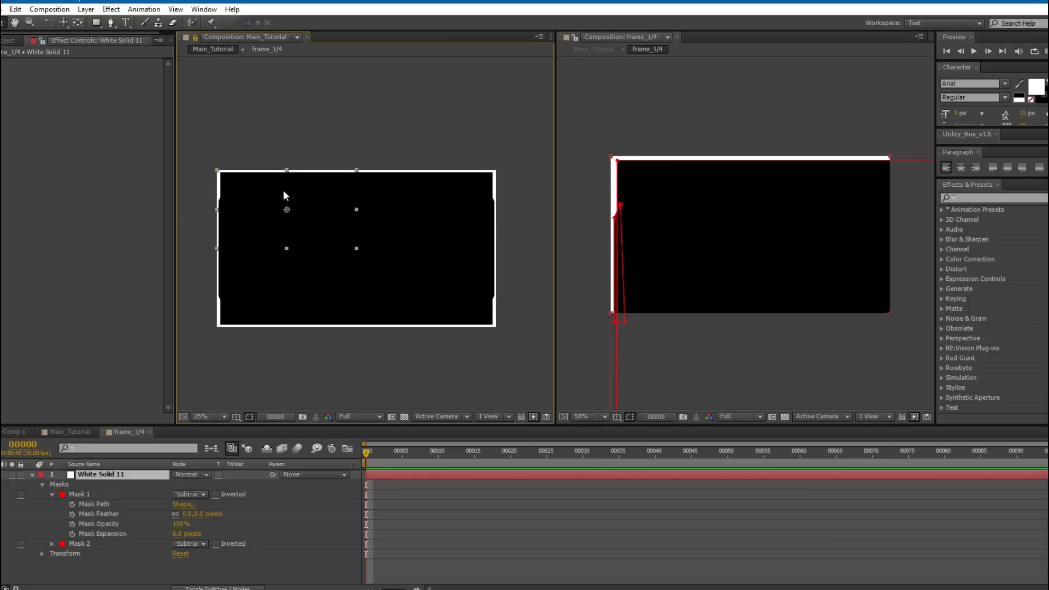
drag(367, 235, 358, 235)
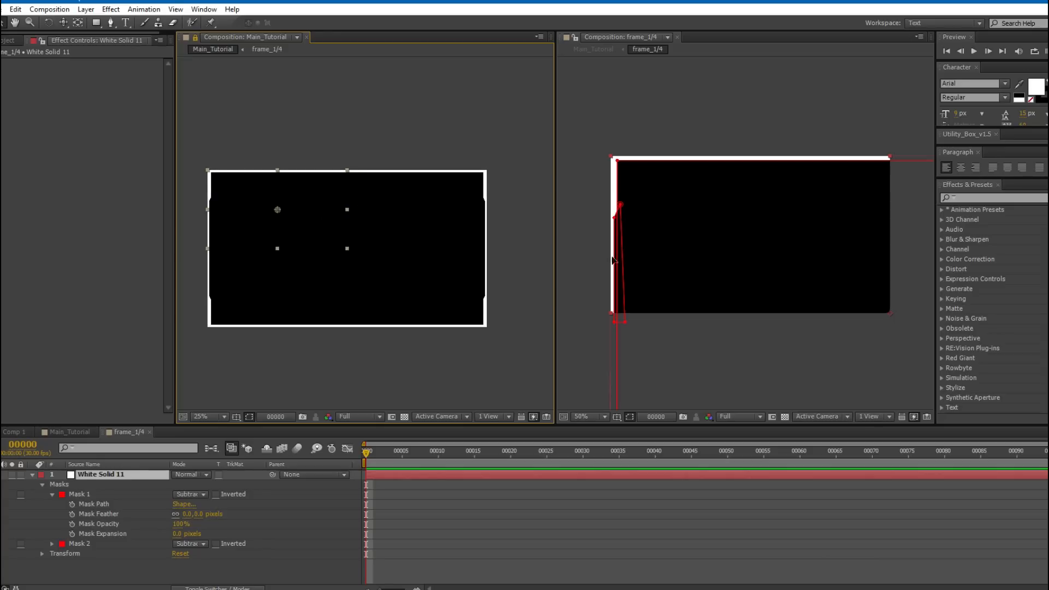
drag(698, 204, 694, 224)
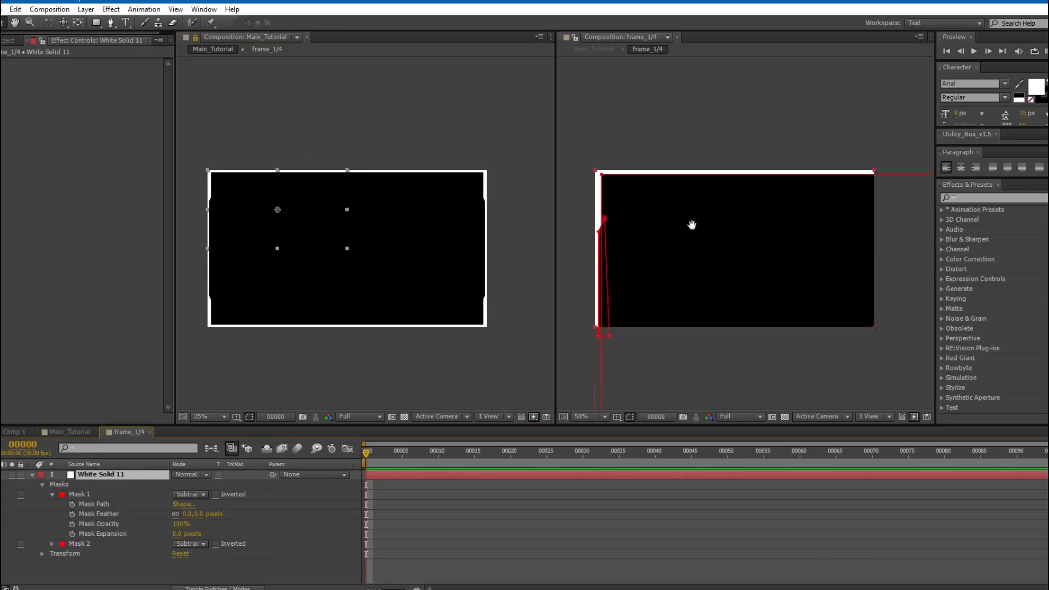
Nudge Mask 1 up and down in frame_1/4 to fine-tune the thickness of the frame's upper border.
click(109, 494)
click(635, 178)
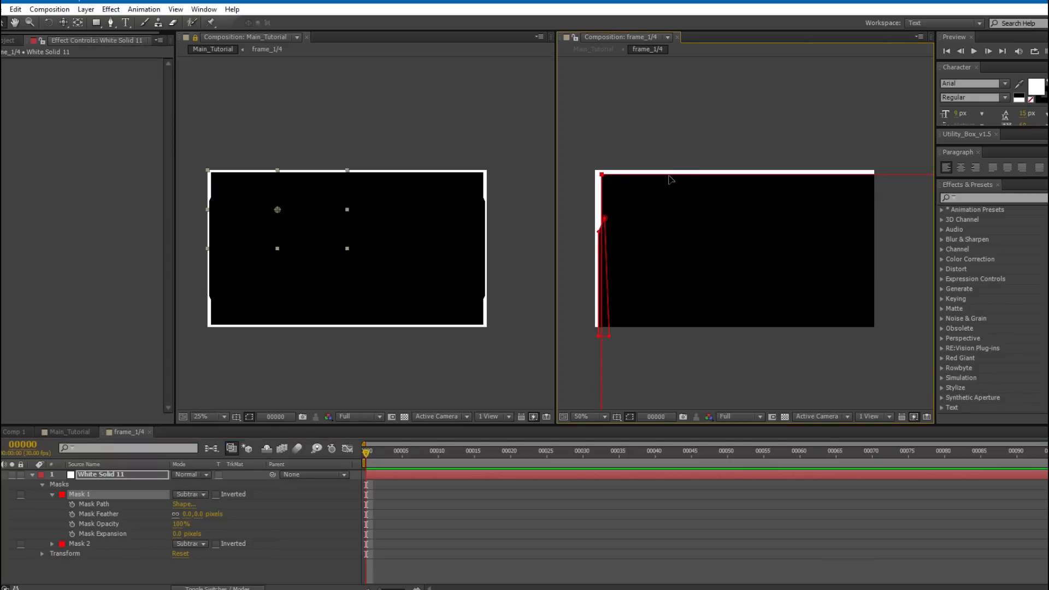
key(period)
drag(670, 176, 808, 208)
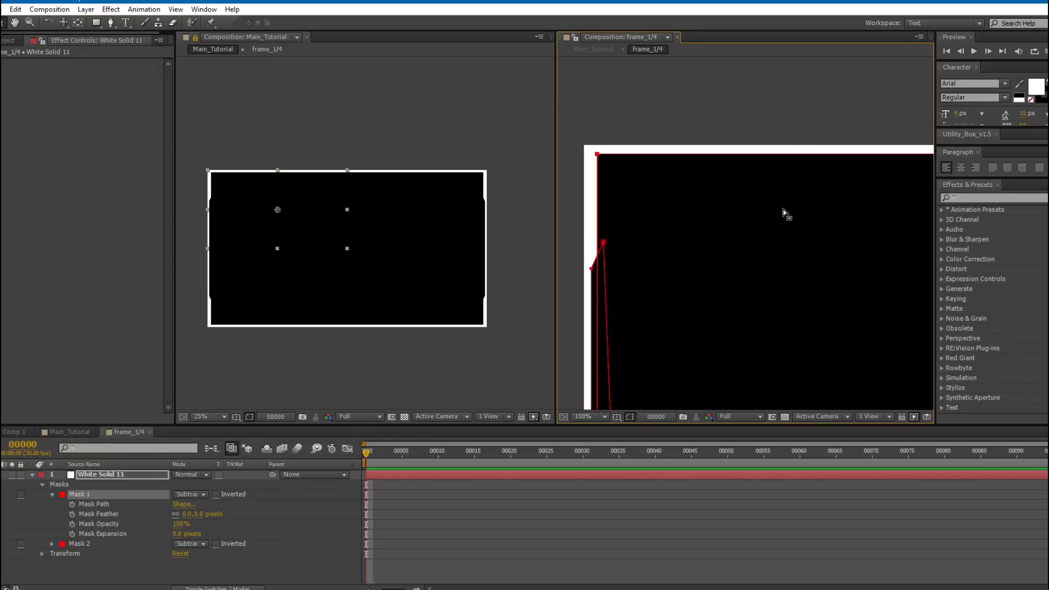
key(Up)
key(Up)
key(Up)
key(Down)
key(Down)
key(Down)
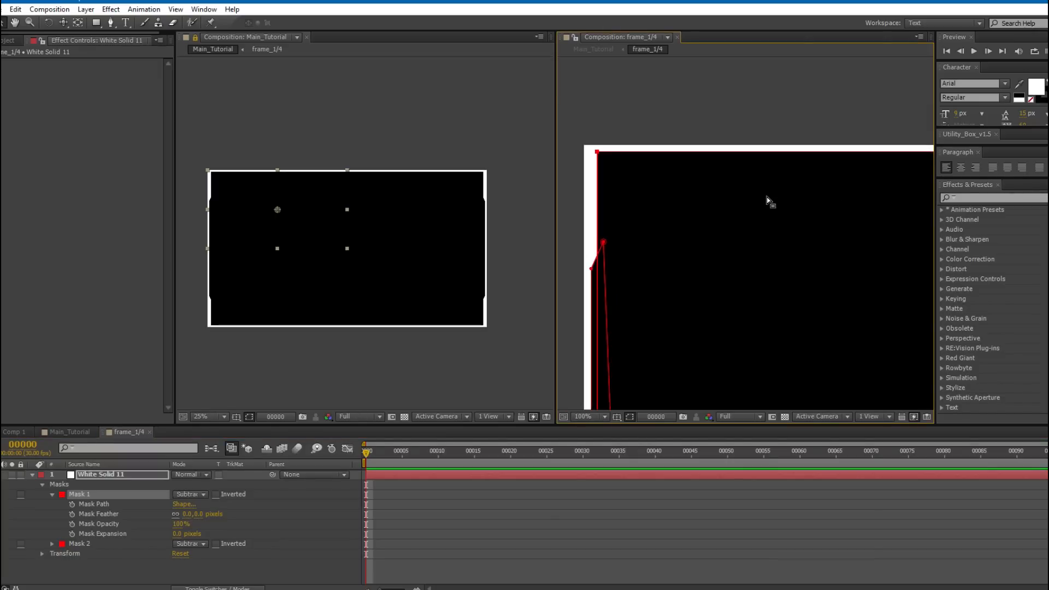
key(Up)
key(Up)
key(Up)
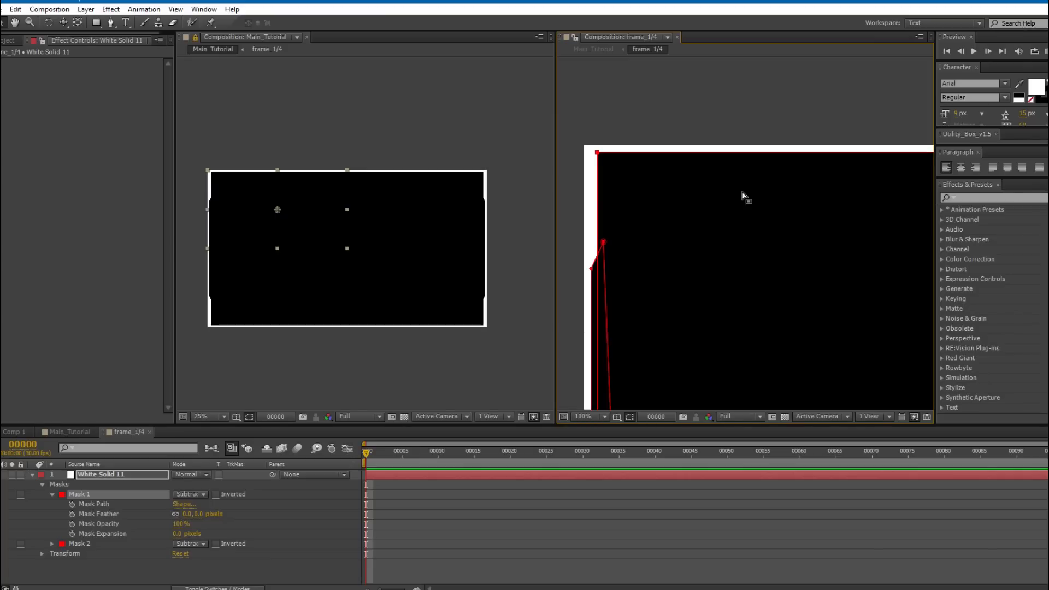
key(Up)
key(Up)
key(Up)
key(Up)
key(Down)
key(Down)
key(Down)
key(Down)
key(Down)
key(Down)
key(Down)
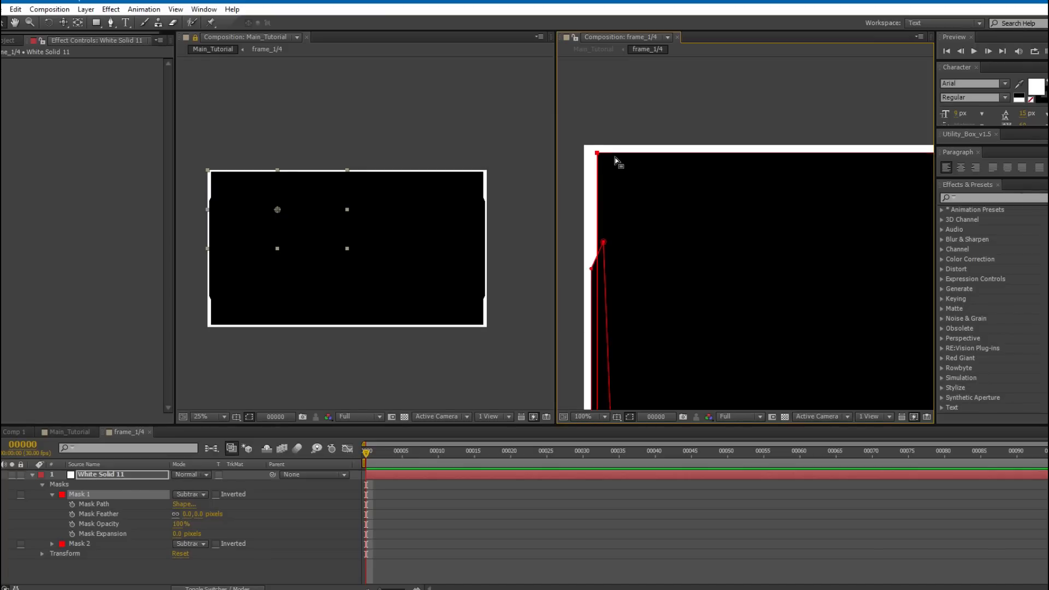
scroll(686, 201, down, 2)
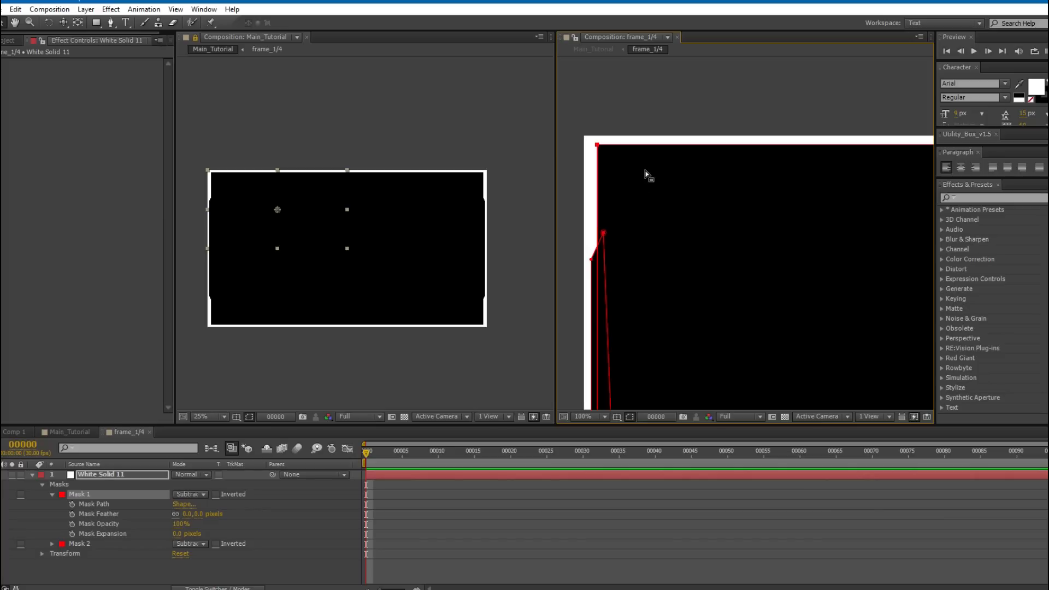
Try shifting Mask 1 down to preview a much thicker upper border in Main_Tutorial, then move it back up.
key(shift+Down)
key(shift+Down)
key(shift+Down)
key(shift+Down)
key(shift+Down)
key(shift+Down)
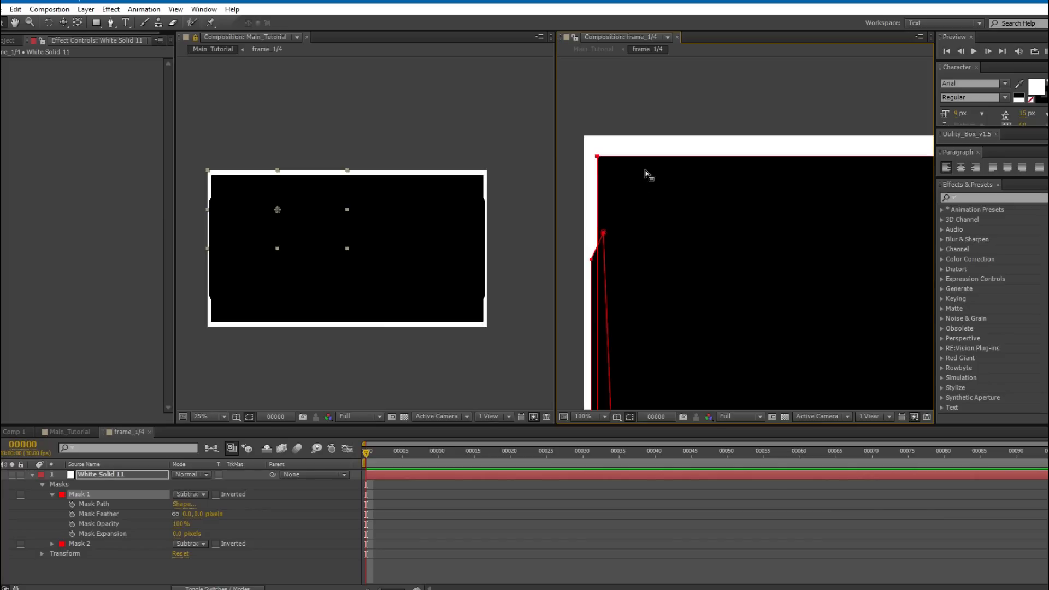
key(shift+Up)
key(shift+Up)
key(shift+Up)
key(shift+Up)
key(shift+Up)
key(shift+Up)
key(shift+Up)
key(shift+Up)
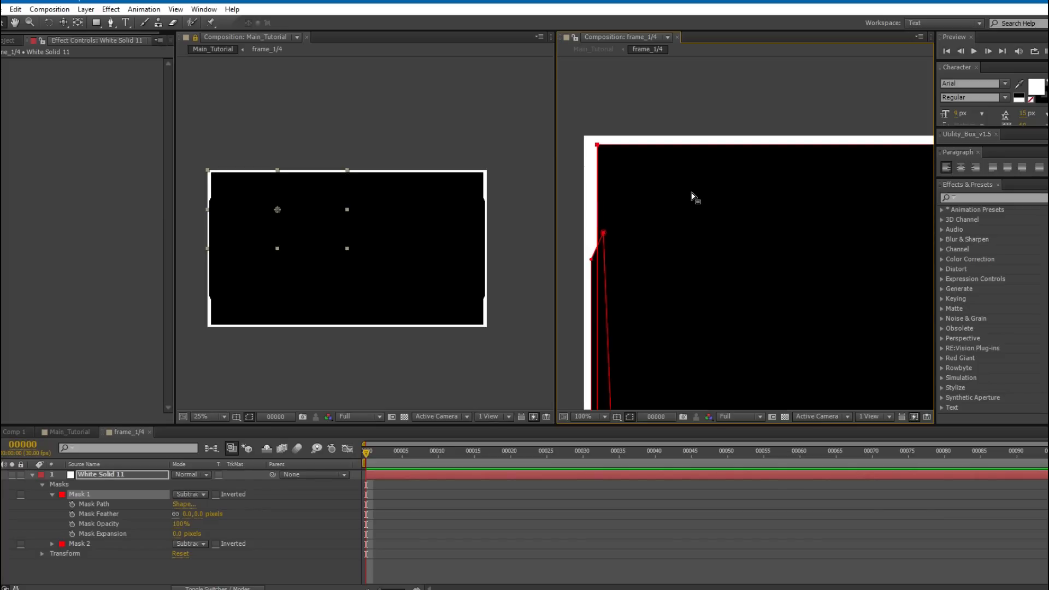
key(shift+Down)
Examine the corner and the full length of the upper border in frame_1/4 up close.
scroll(618, 147, up, 1)
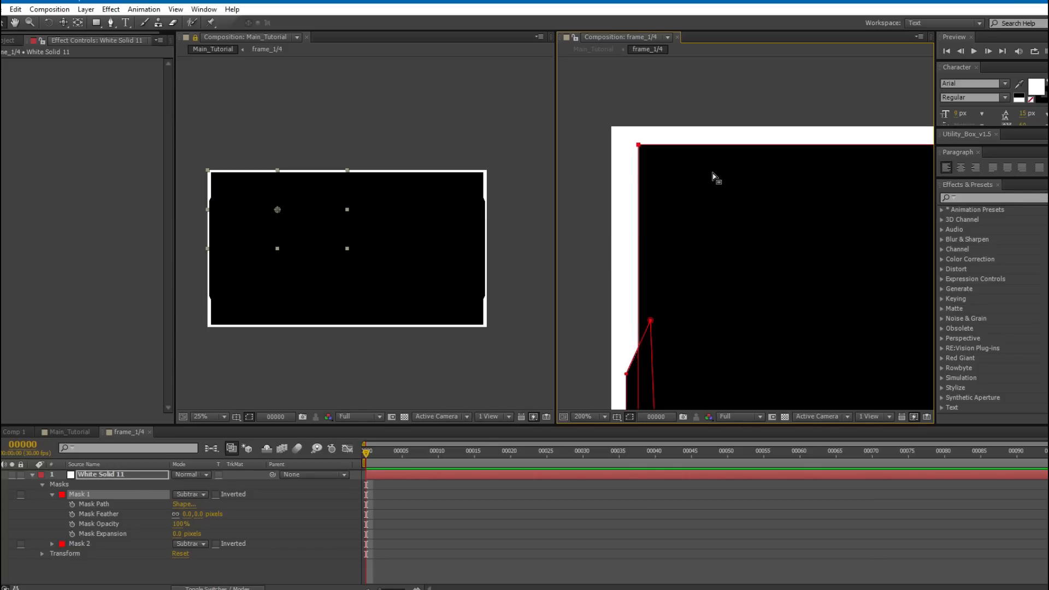
key(comma)
drag(778, 216, 614, 181)
key(comma)
drag(691, 197, 776, 234)
click(382, 473)
scroll(612, 210, up, 1)
drag(712, 207, 692, 201)
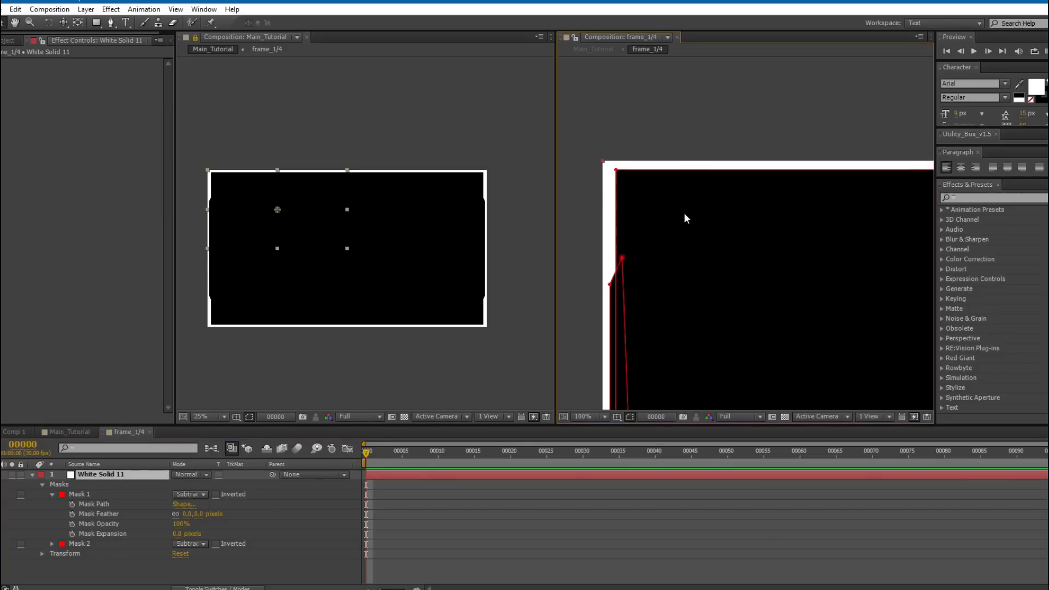
drag(677, 255, 519, 257)
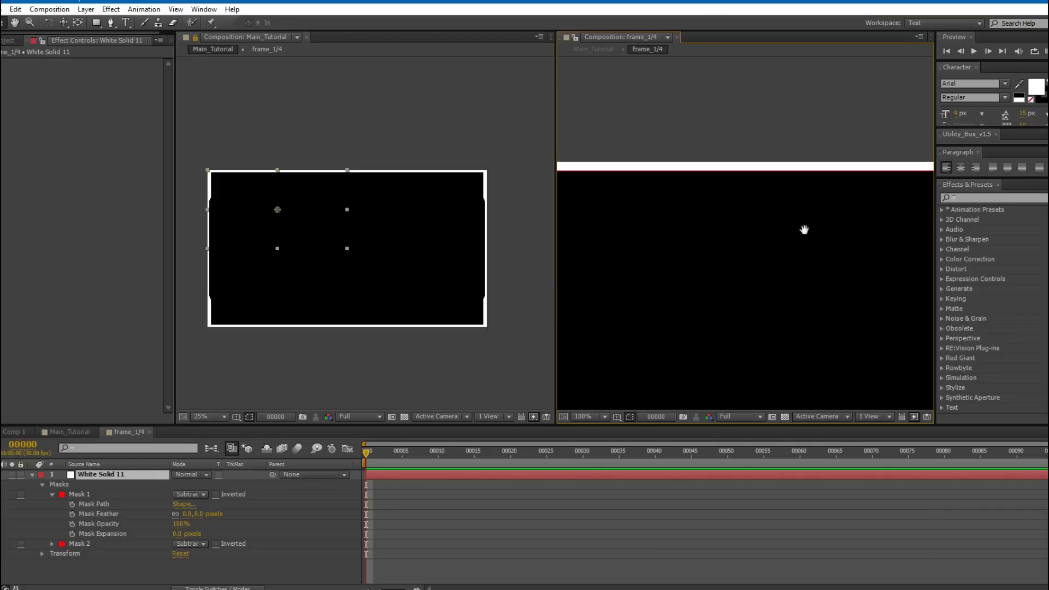
drag(831, 239, 710, 220)
scroll(625, 164, left, 6)
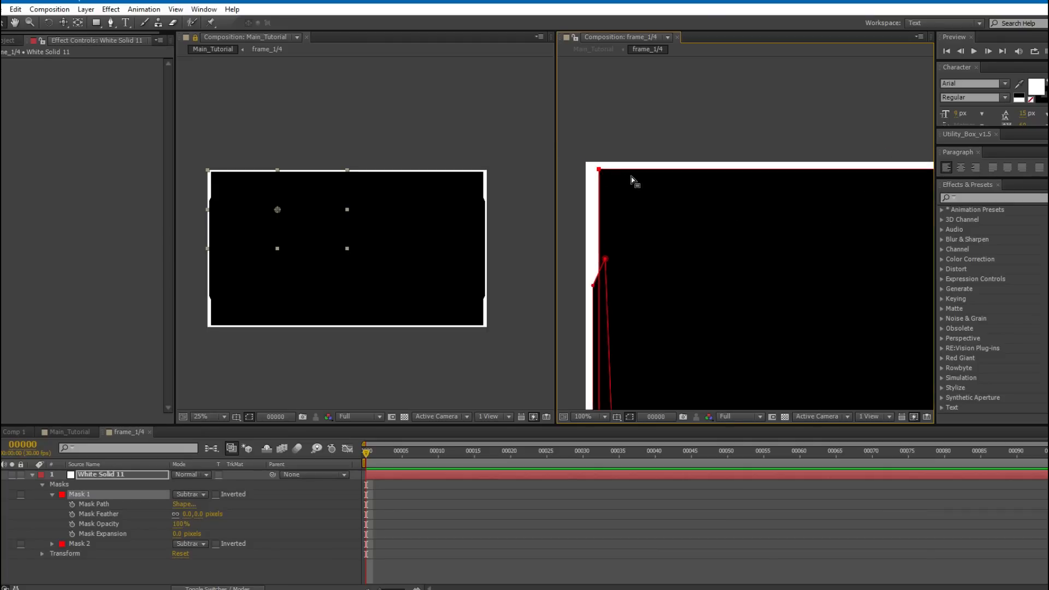
scroll(631, 176, right, 6)
drag(584, 182, 560, 182)
drag(679, 197, 769, 206)
scroll(768, 207, down, 1)
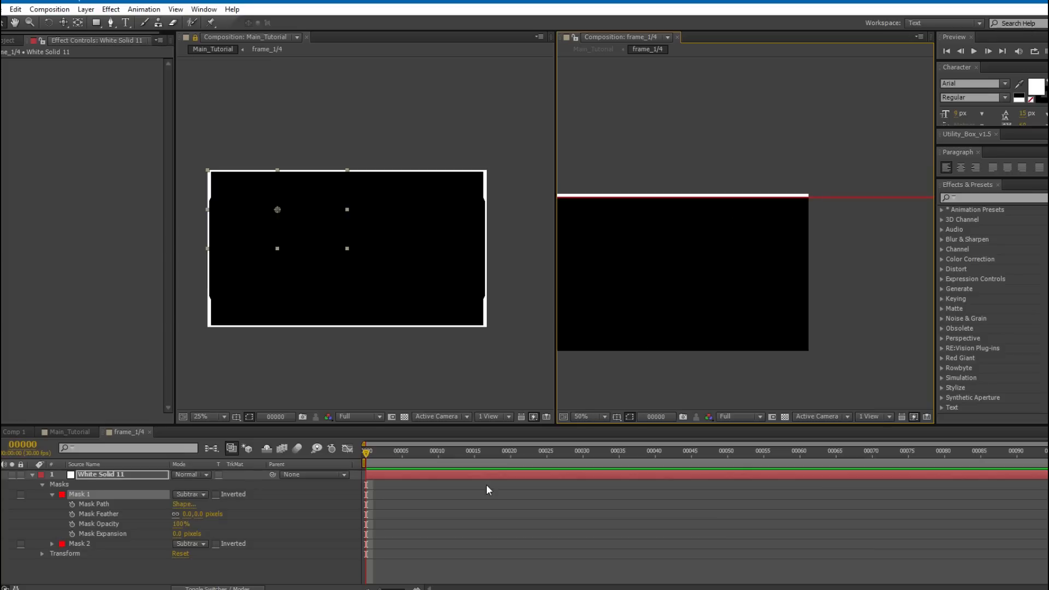
click(466, 496)
click(111, 22)
scroll(735, 250, up, 2)
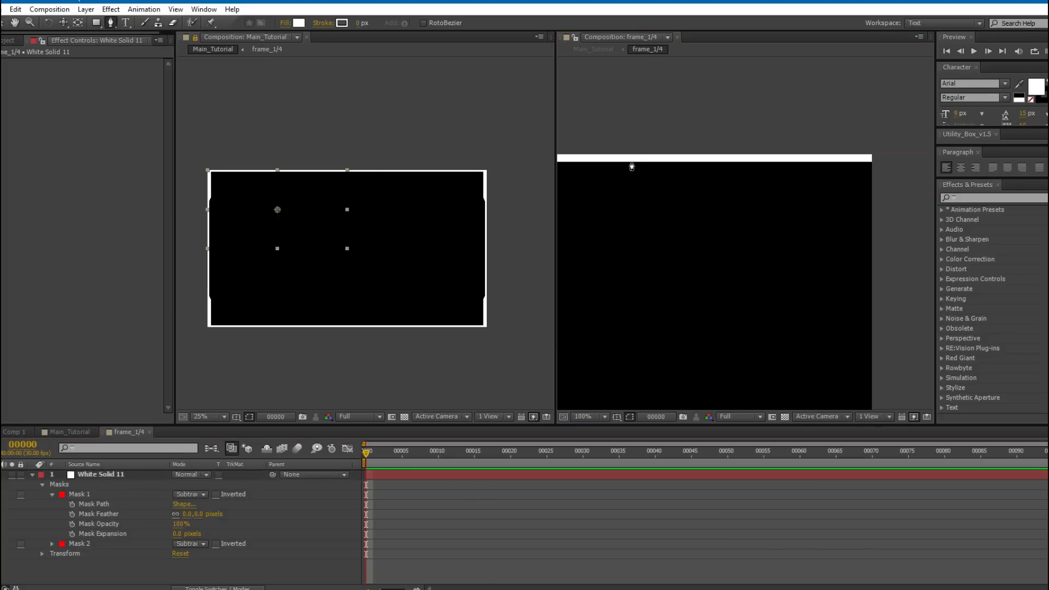
click(657, 163)
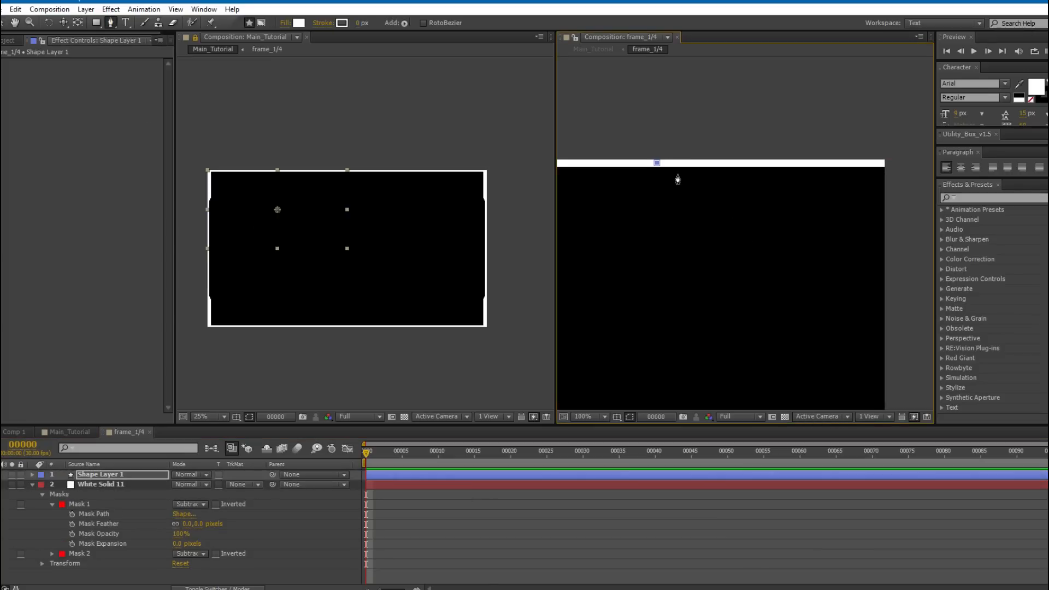
click(97, 475)
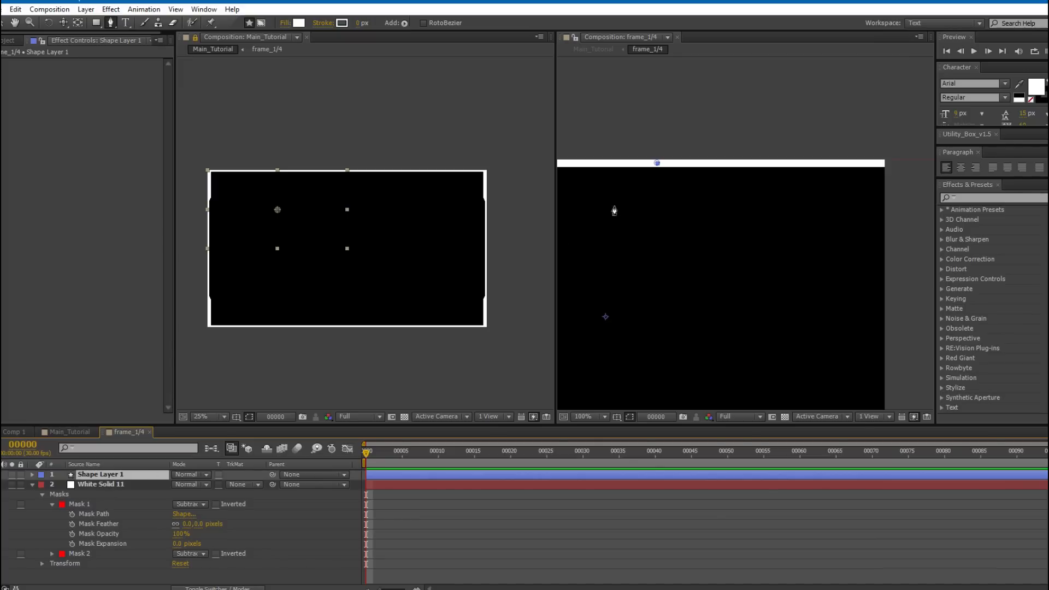
key(Delete)
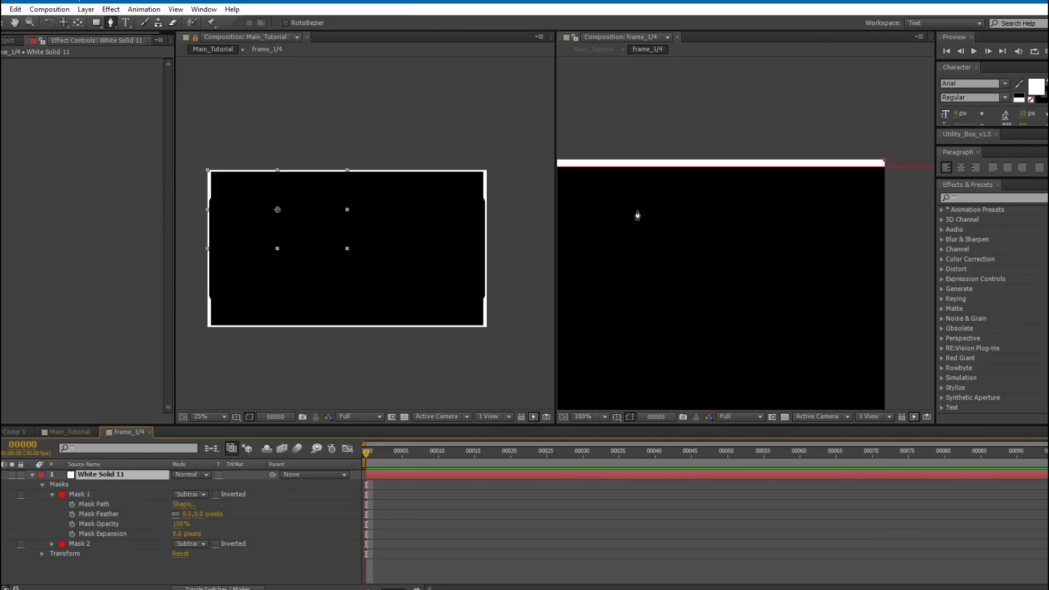
Draw a closed four-point Pen mask with a slanted left end on White Solid 11, thickening the upper border out past the composition's right edge.
click(602, 162)
click(618, 175)
click(900, 180)
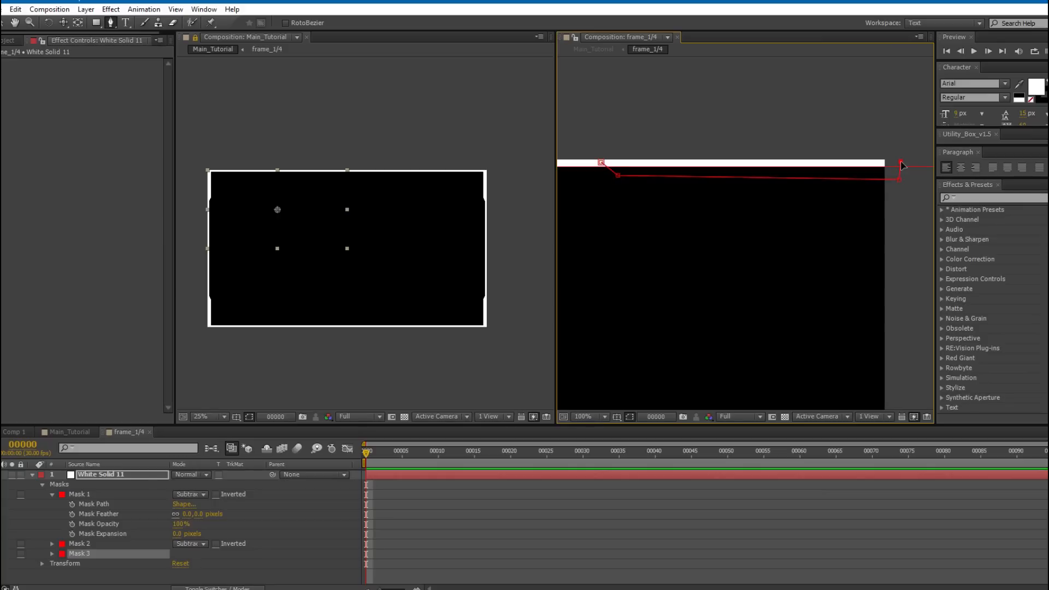
key(ctrl+z)
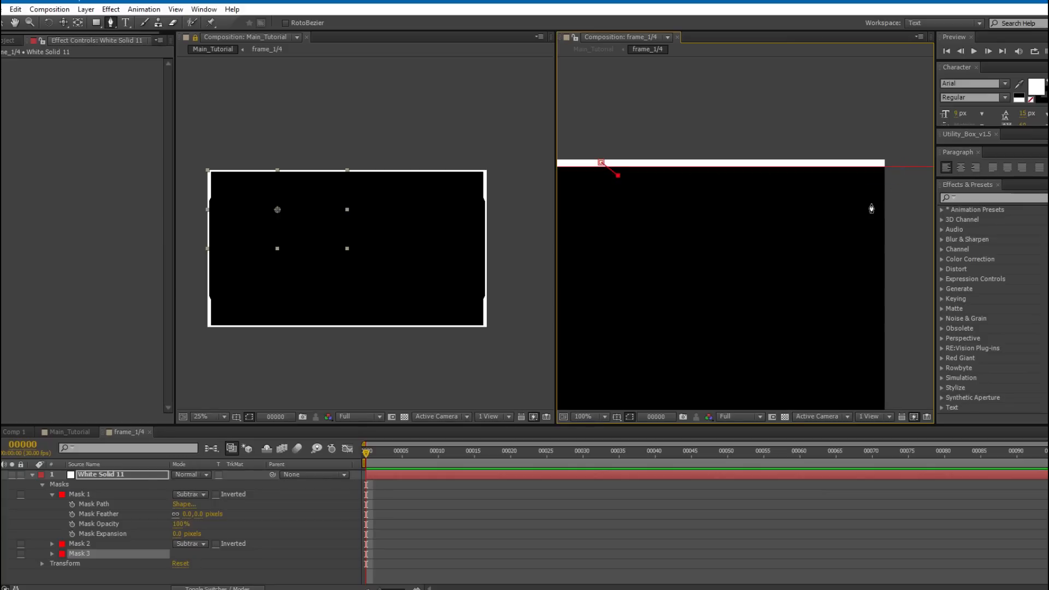
click(898, 176)
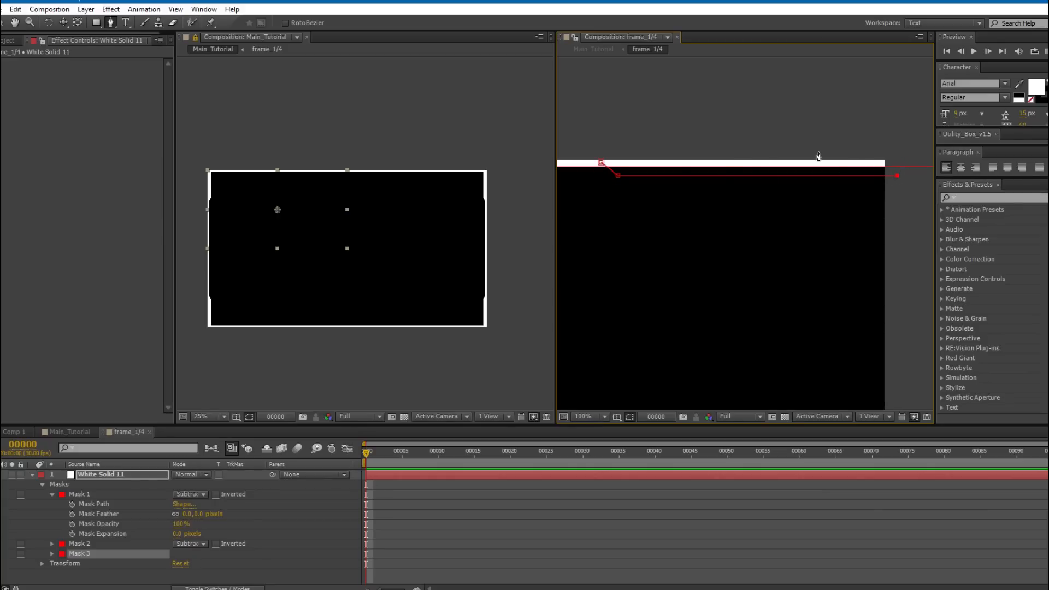
click(601, 163)
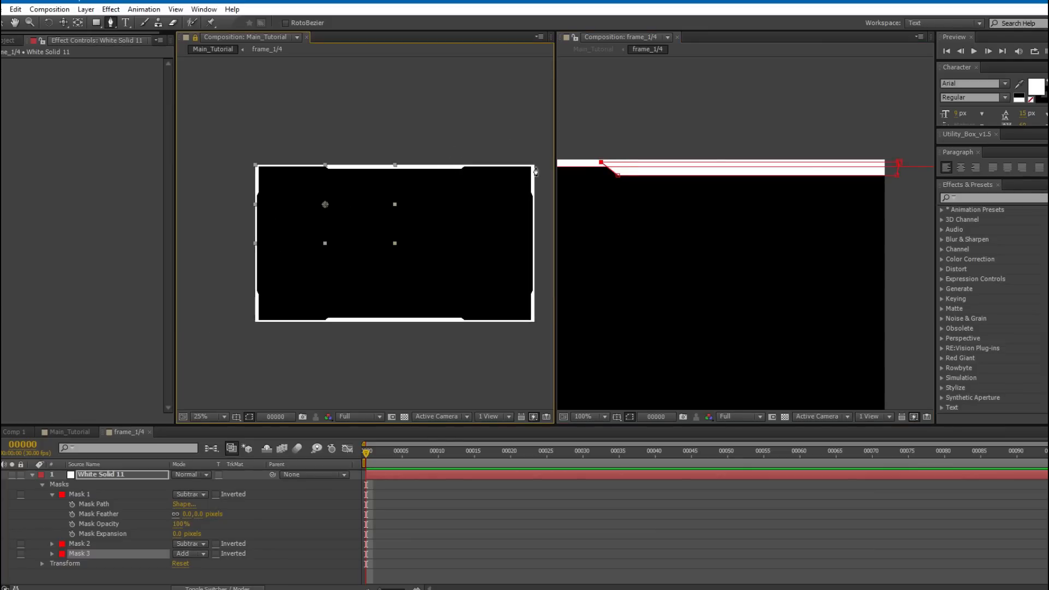
Move Mask 3's slanted left end further right to shorten the thick section of the upper border.
key(v)
drag(613, 173, 670, 173)
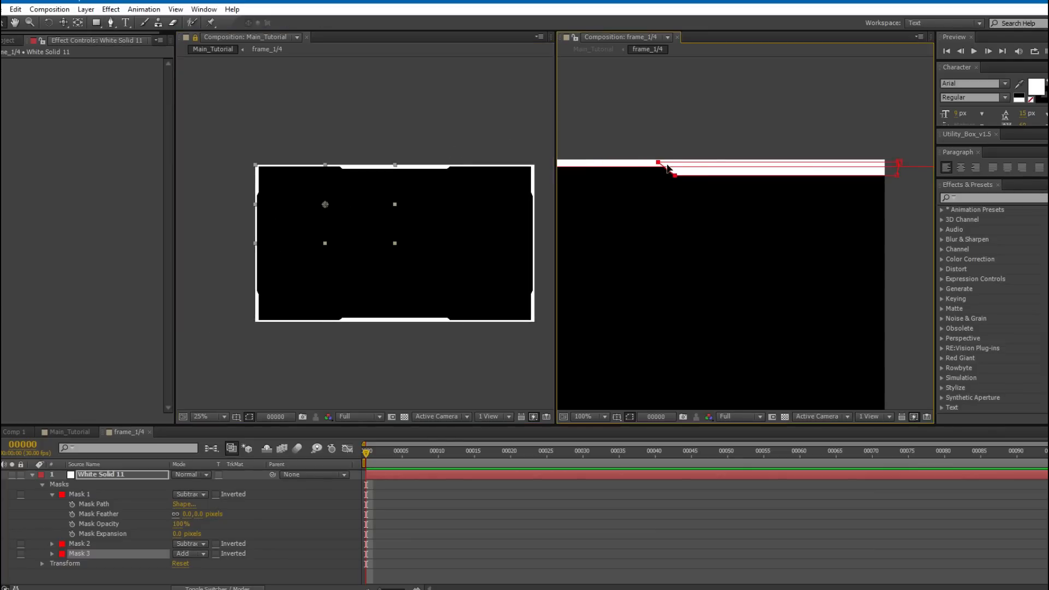
drag(353, 182, 342, 177)
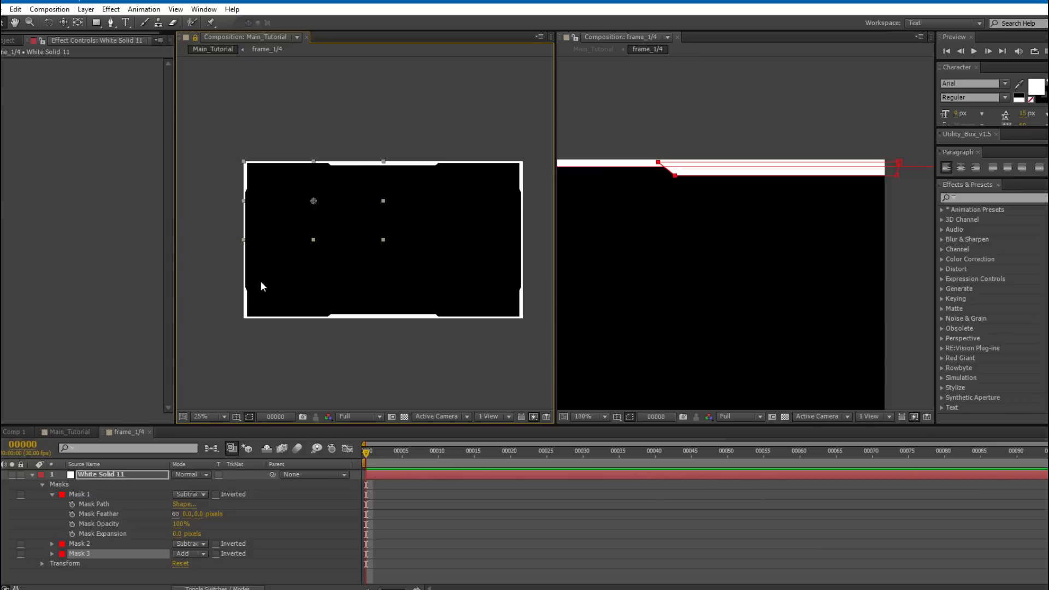
Move Mask 3's upper-left vertex left for a gentler slant and raise its lower edge slightly to thin the thick section.
click(658, 175)
drag(658, 165, 633, 162)
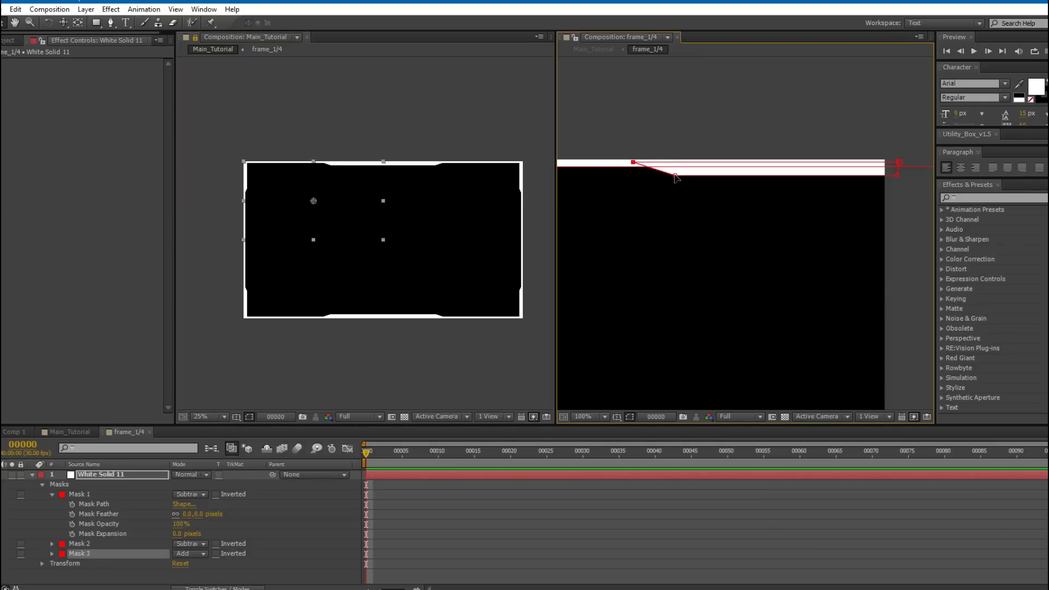
drag(703, 176, 703, 173)
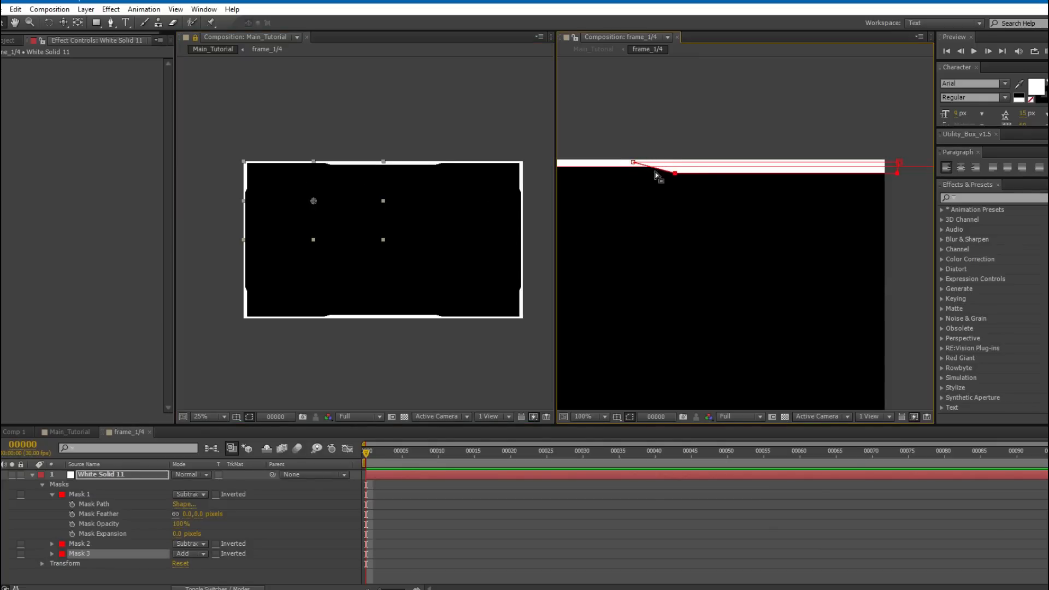
drag(635, 164, 671, 183)
drag(332, 188, 364, 186)
click(374, 479)
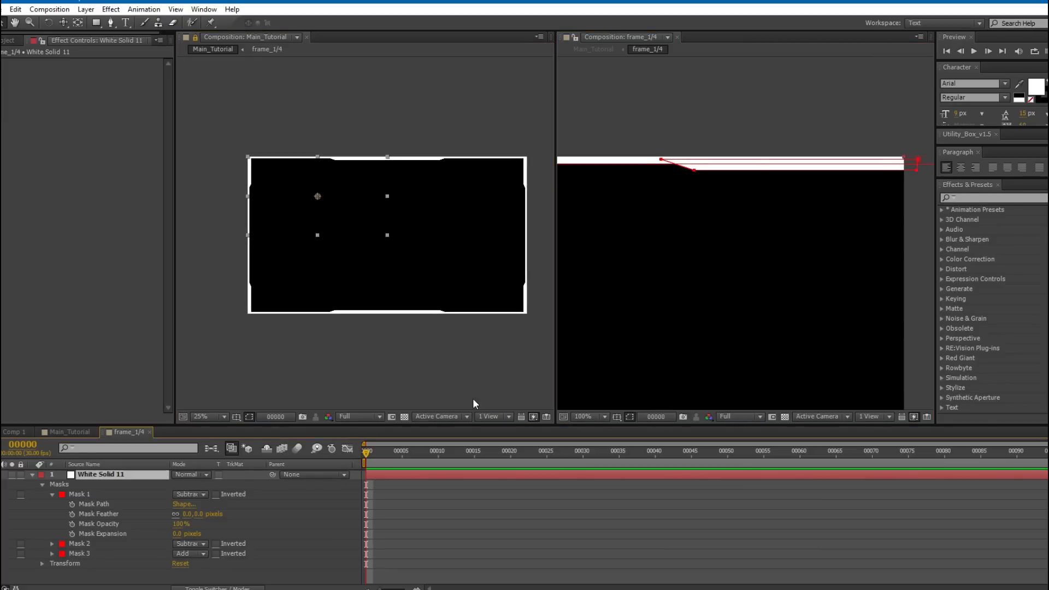
With no layer selected, set the Pen tool's shape fill to a neutral grey at 50% brightness.
drag(616, 160, 929, 169)
drag(597, 188, 648, 158)
click(451, 520)
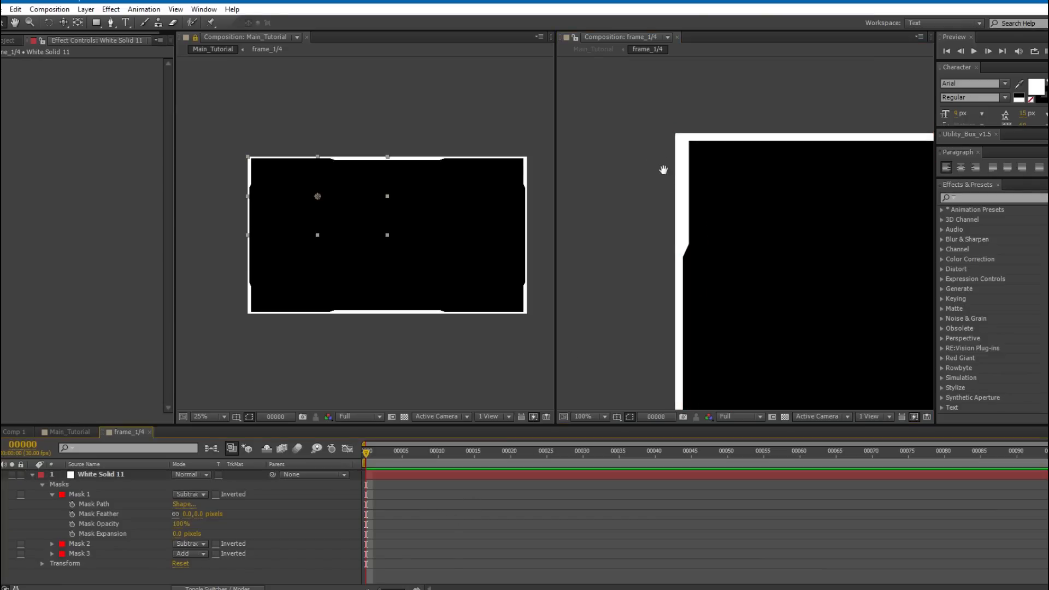
click(108, 23)
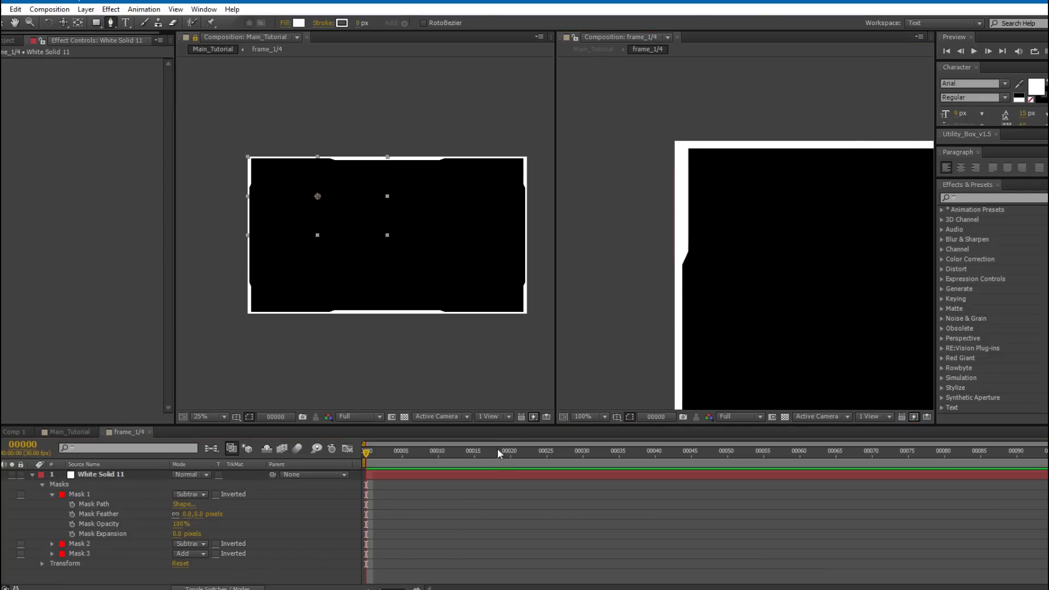
drag(721, 209, 694, 221)
click(299, 22)
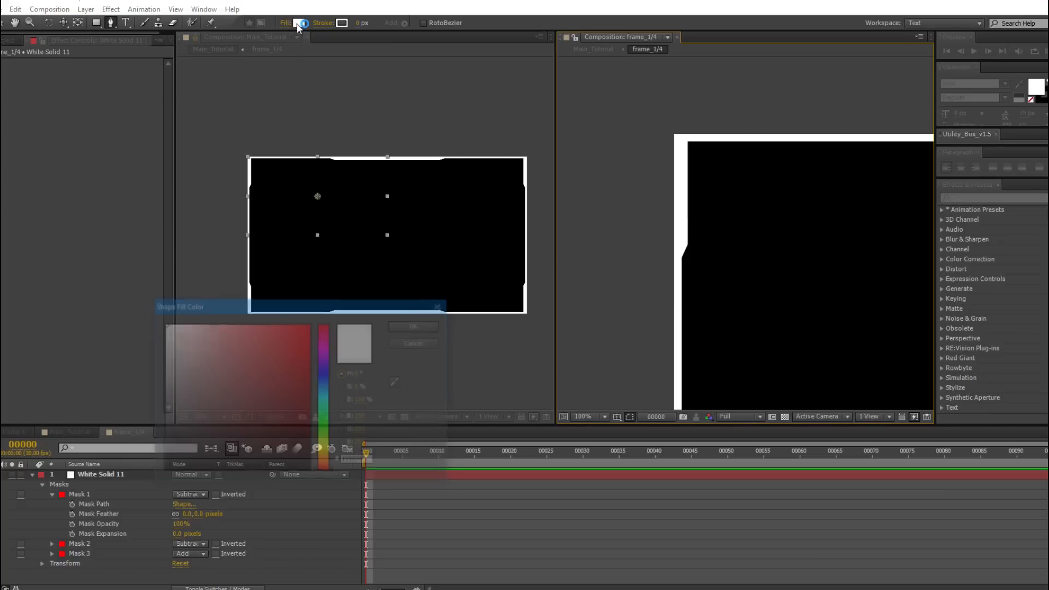
click(359, 402)
text(50)
key(Return)
Draw a closed four-point grey shape with a slanted lower end inside the thick upper section of frame_1/4's left border.
scroll(601, 167, up, 1)
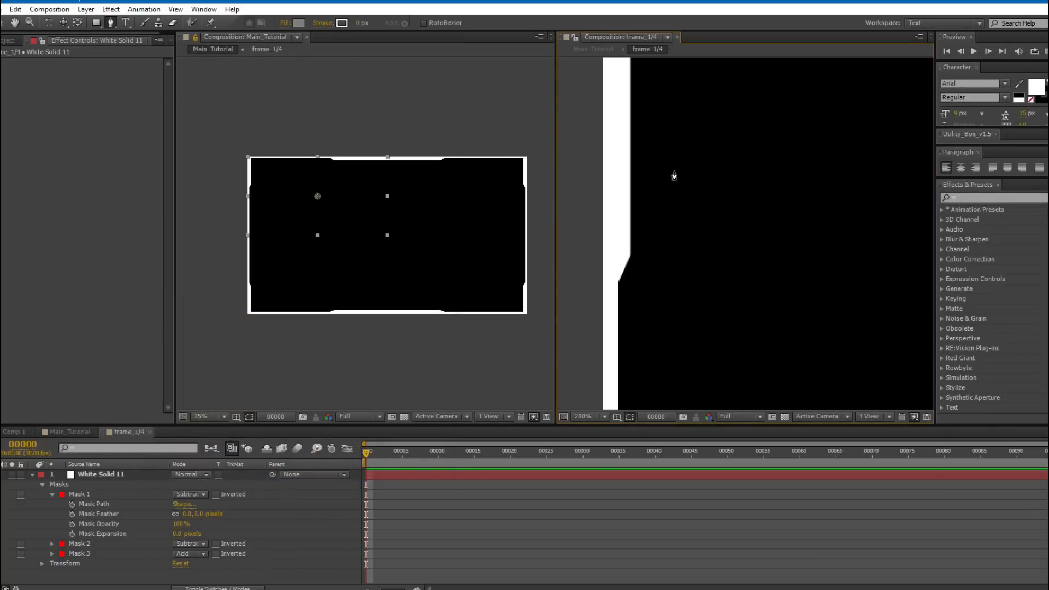
click(620, 307)
click(630, 287)
click(630, 94)
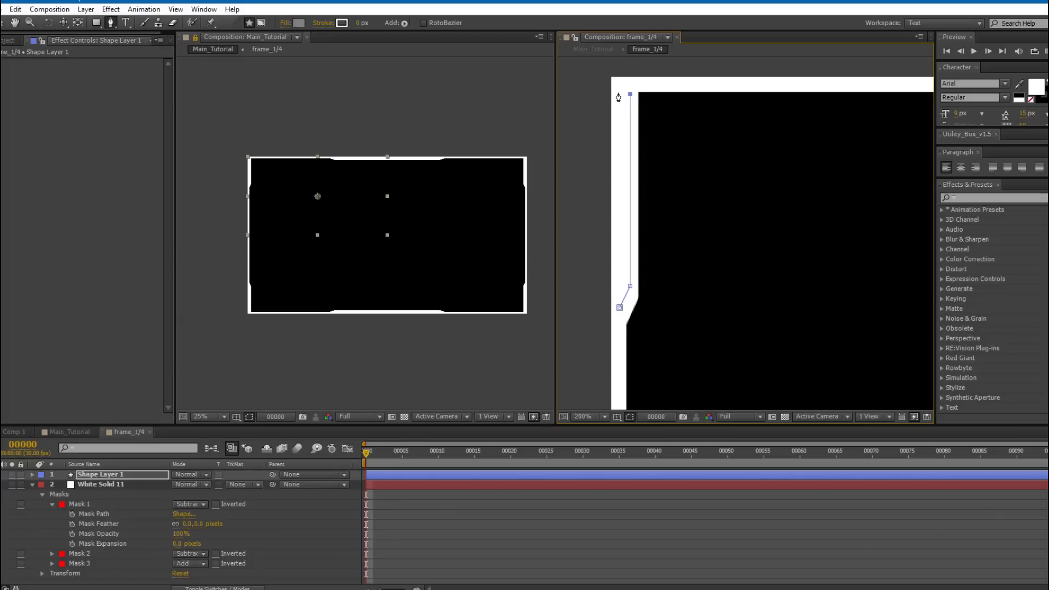
click(620, 307)
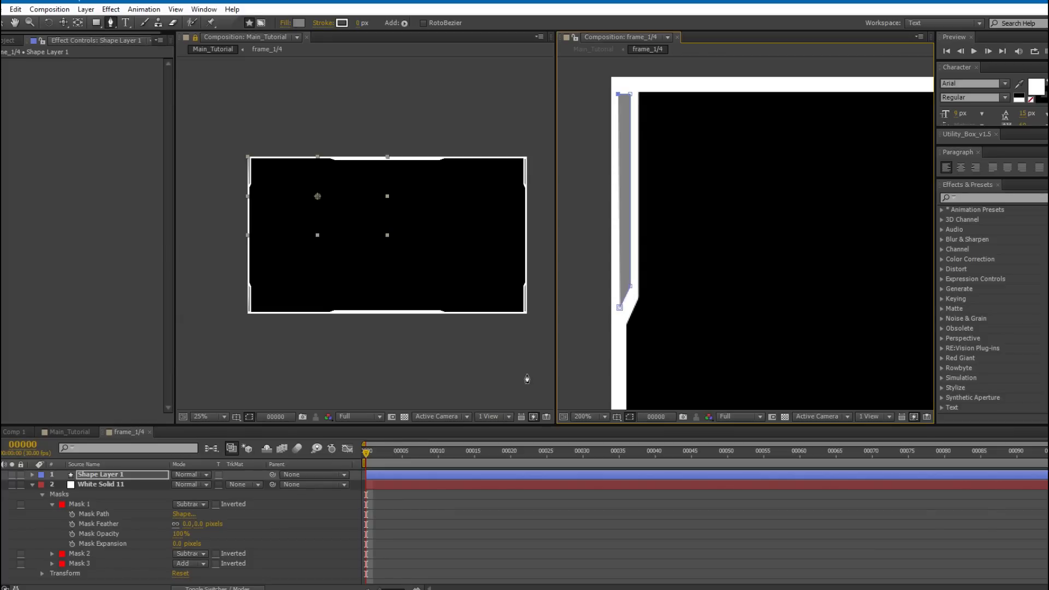
Reveal Shape Layer 1's Path 1 and nudge its two lower vertices slightly down, extending the grey inset toward the notch.
click(163, 473)
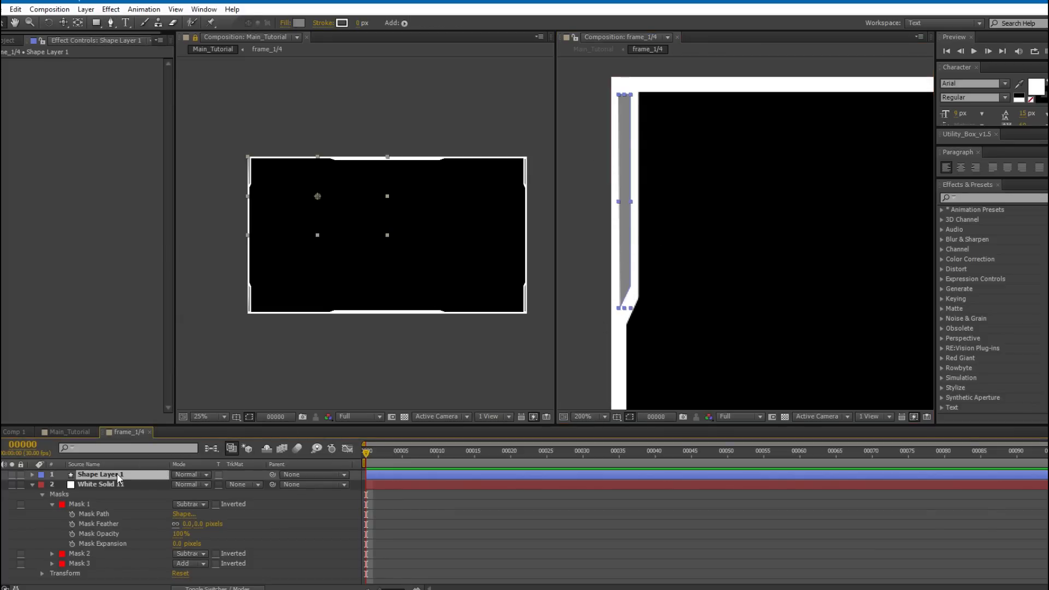
key(u)
key(u)
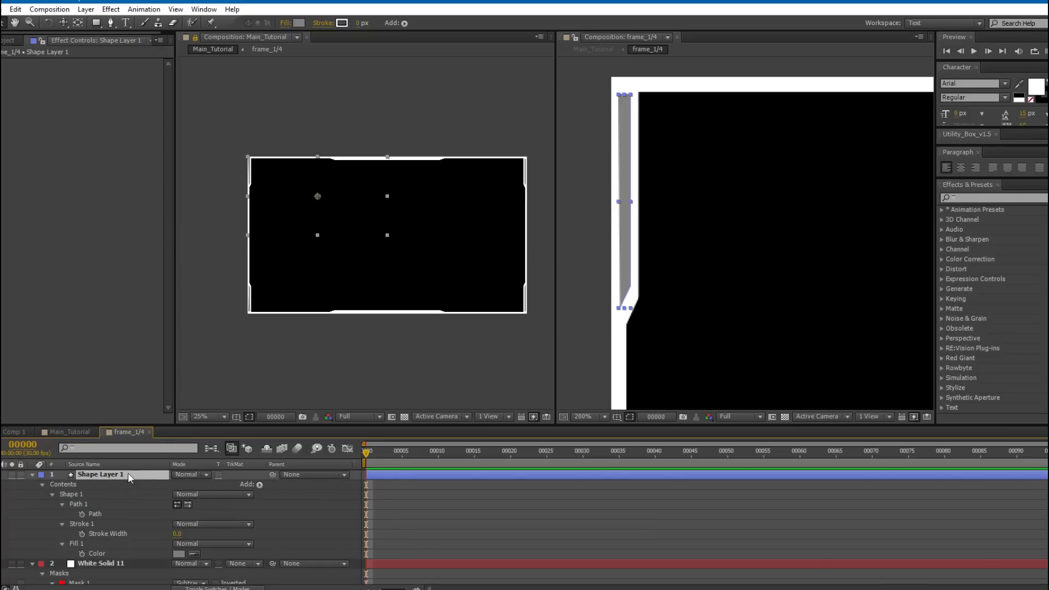
click(85, 504)
click(621, 308)
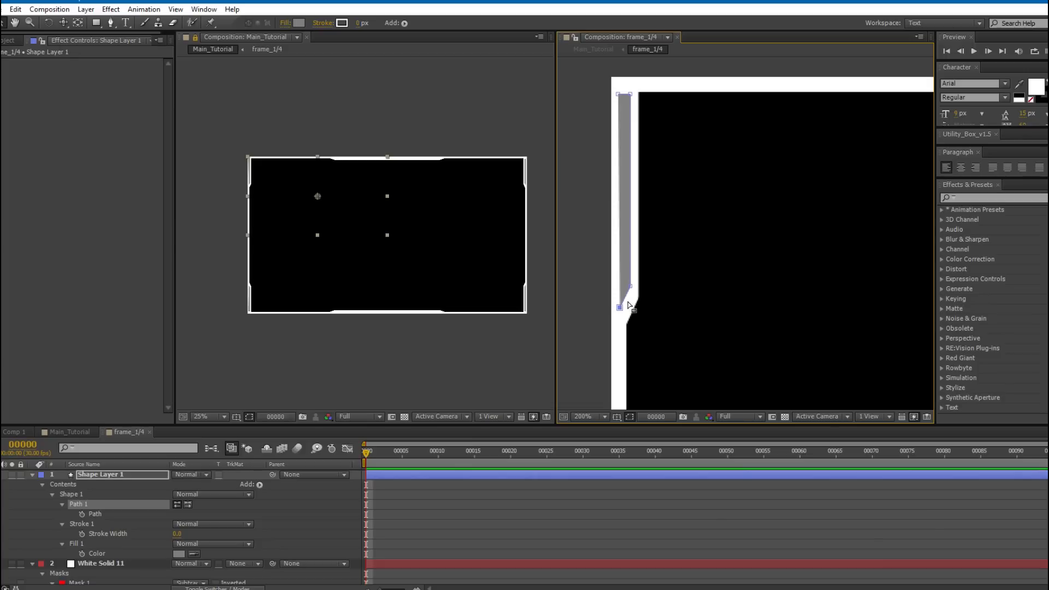
key(Up)
key(Up)
key(Up)
key(Down)
key(Down)
key(Down)
key(Down)
key(Down)
click(627, 285)
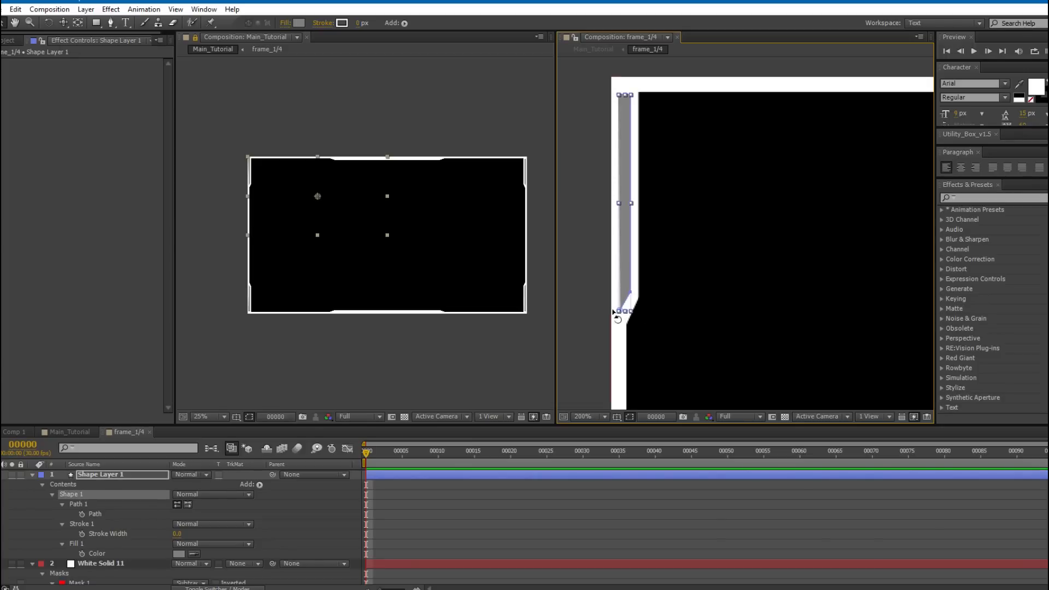
click(97, 505)
click(621, 311)
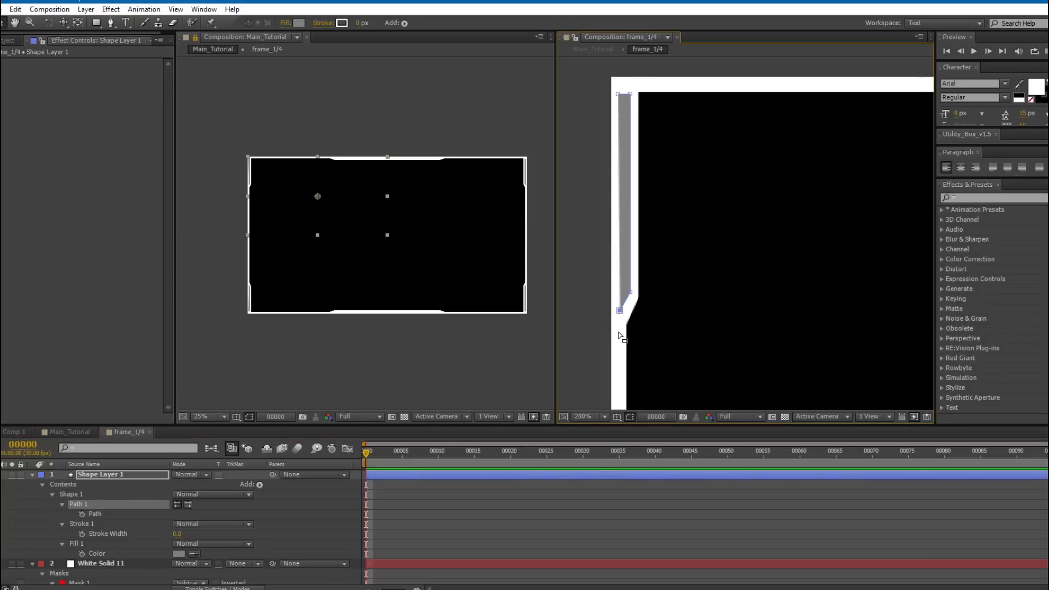
Draw a second closed grey shape on Shape Layer 1 inside the upper border's thick section, slanted at its left end and running past the right edge.
drag(668, 161, 645, 210)
drag(661, 177, 563, 170)
drag(880, 198, 569, 197)
drag(786, 187, 560, 193)
click(382, 477)
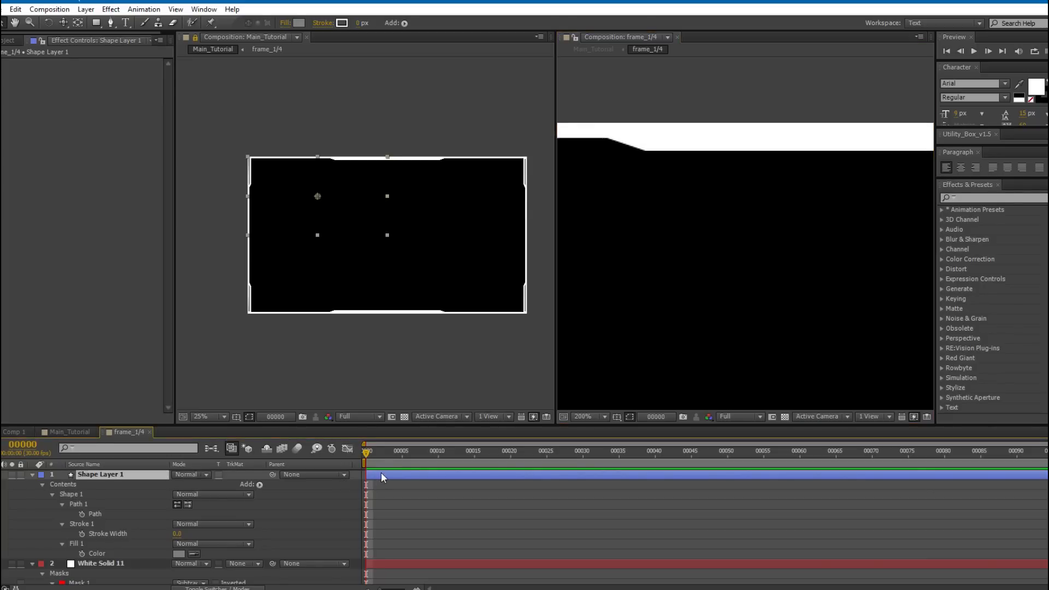
scroll(744, 155, down, 2)
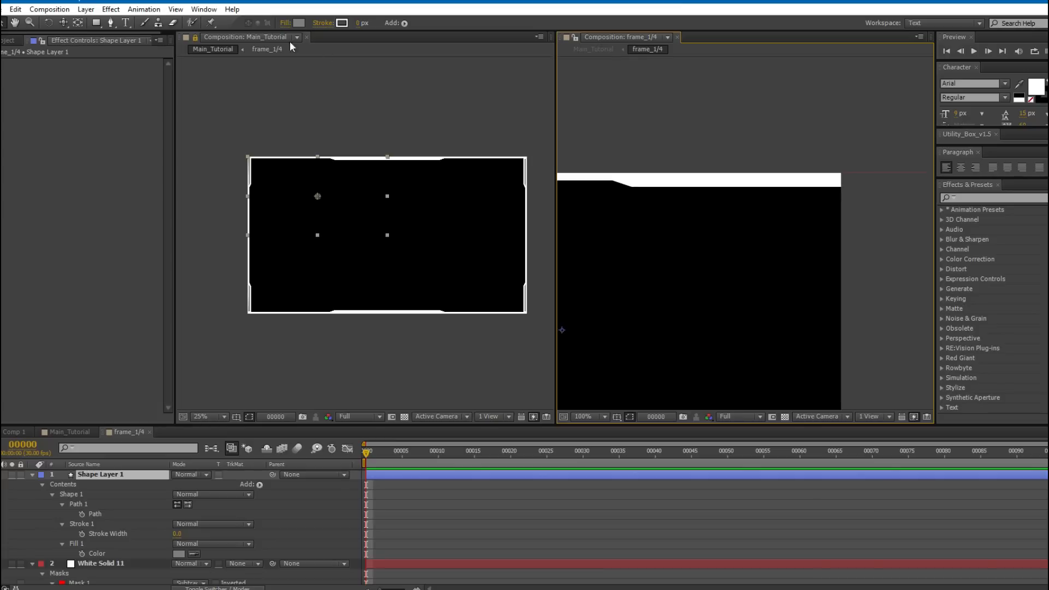
click(111, 22)
scroll(627, 192, up, 2)
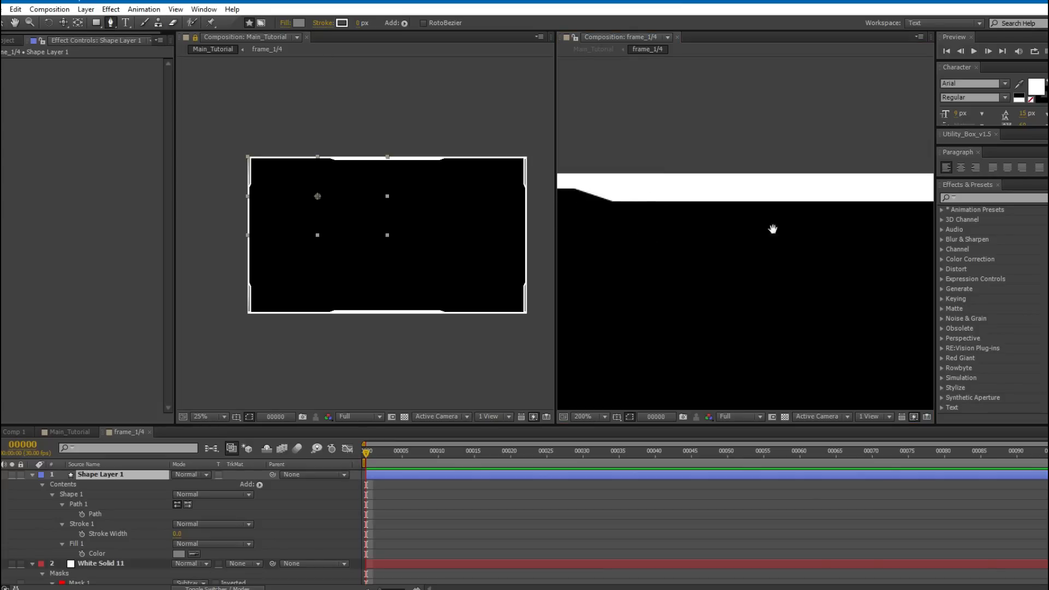
drag(690, 166, 678, 161)
click(670, 153)
click(696, 167)
drag(831, 164, 597, 154)
click(716, 155)
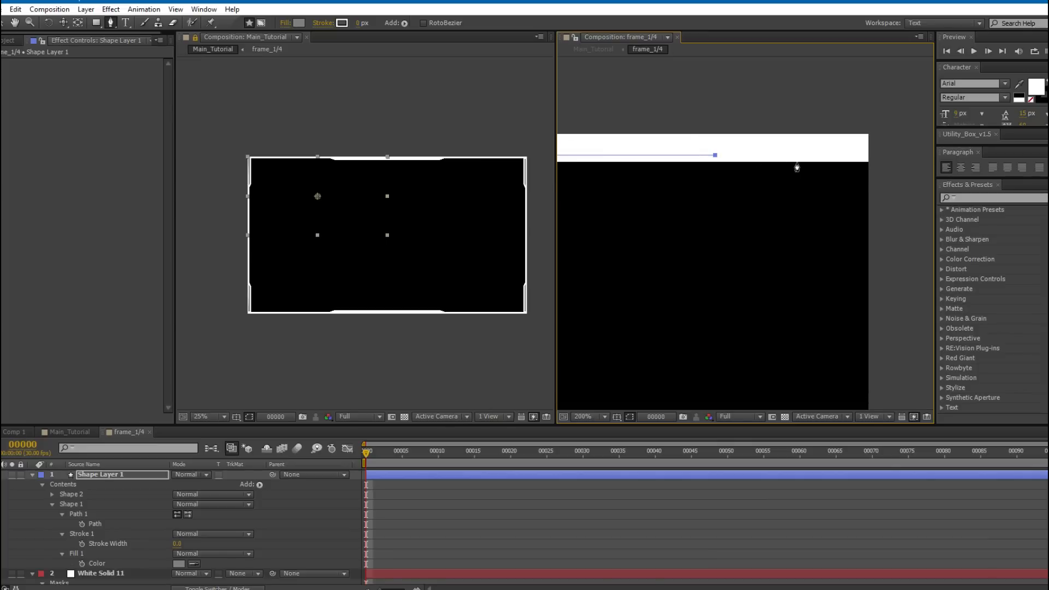
scroll(790, 164, down, 2)
drag(812, 198, 829, 198)
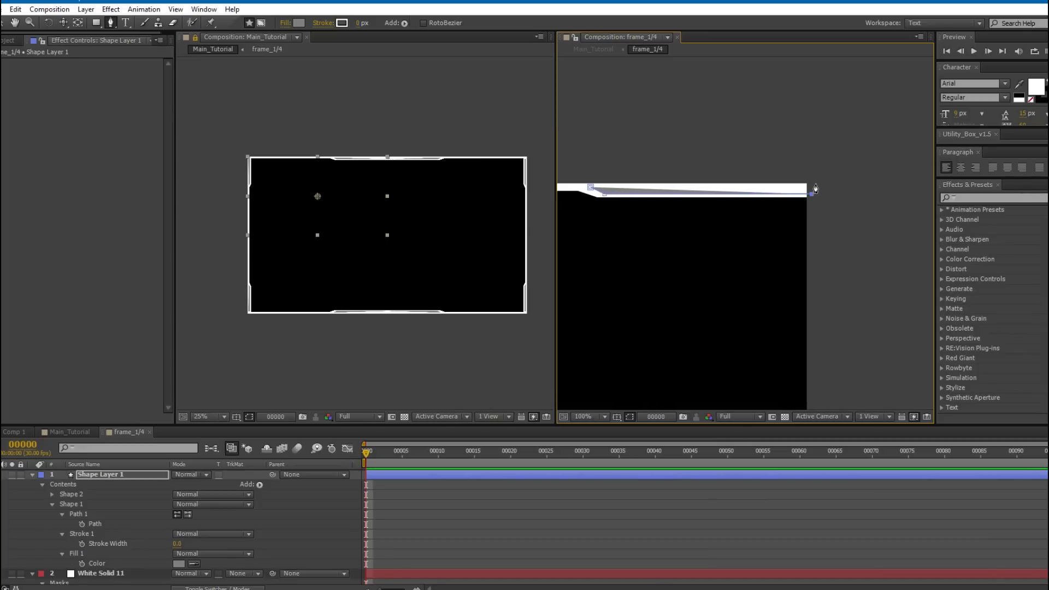
key(shift+Down)
key(Up)
key(Up)
key(Up)
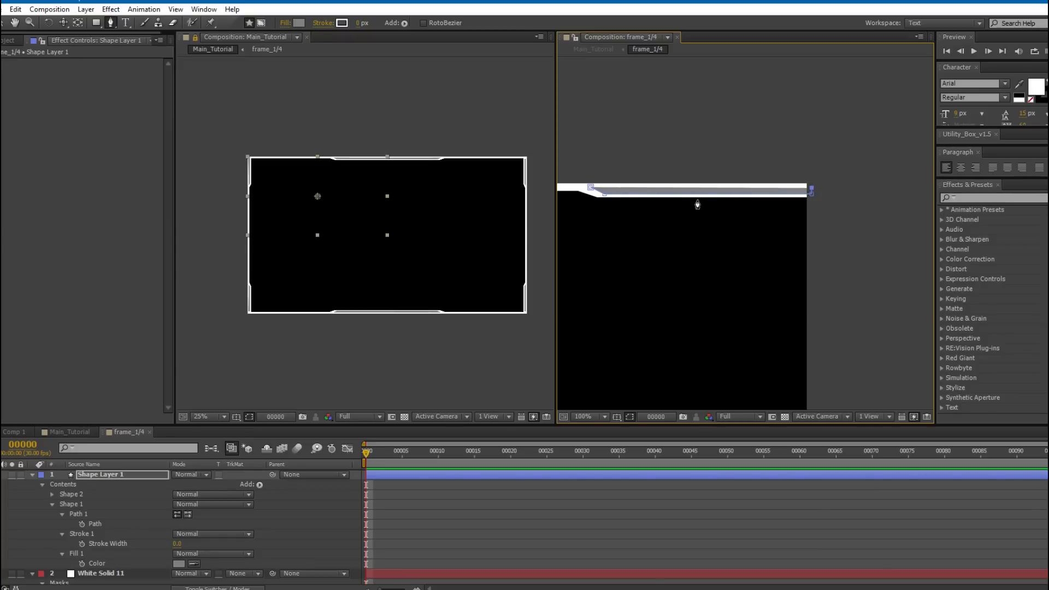
Nudge both left-end vertices of the upper border's grey inset left so its slant sits nearer the border's own slant.
scroll(695, 204, up, 2)
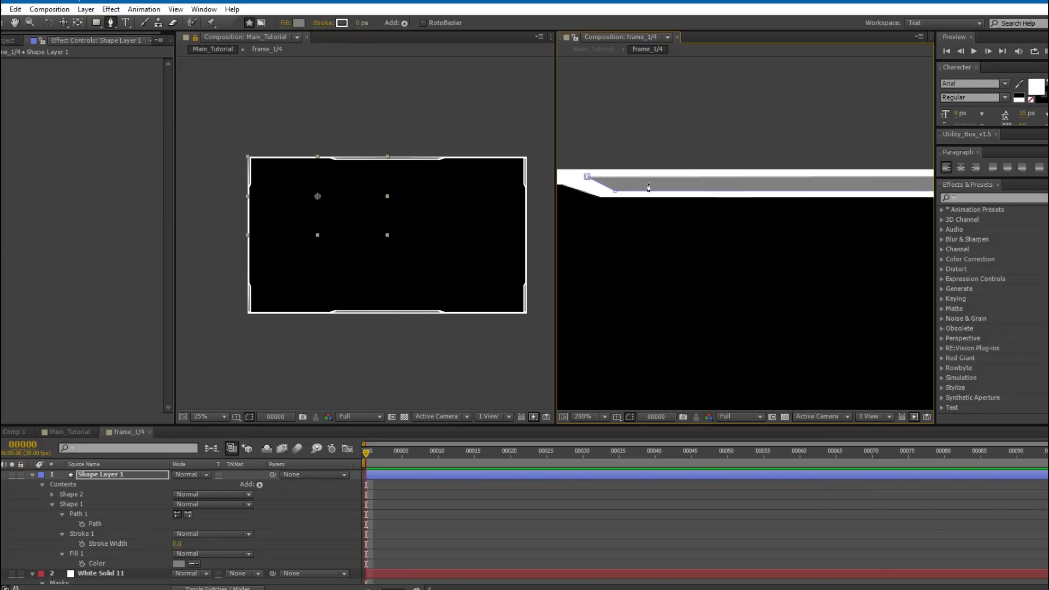
drag(726, 173, 804, 180)
key(v)
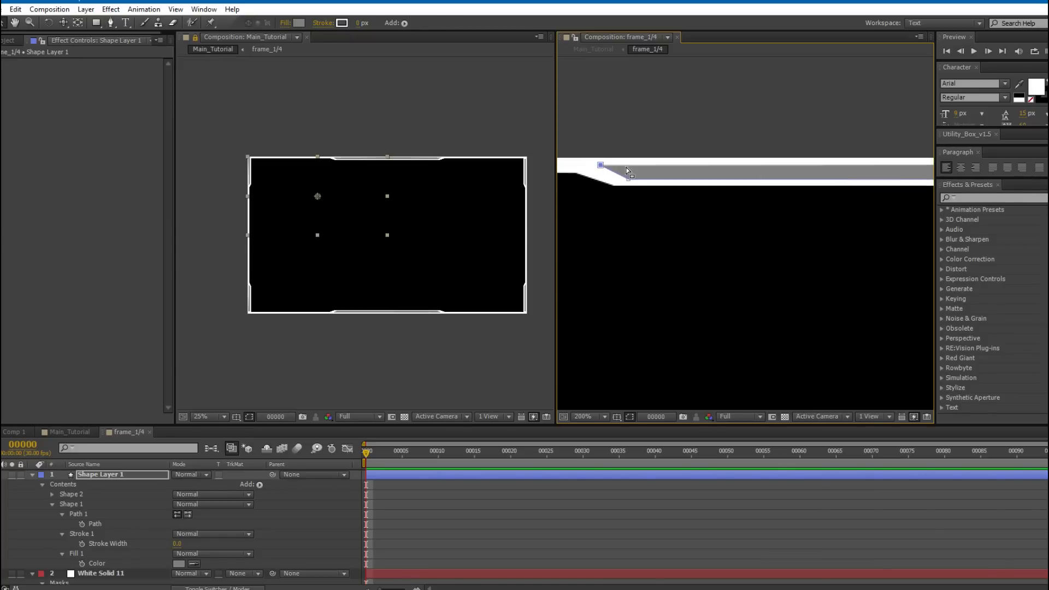
key(Left)
key(Left)
key(Left)
key(Left)
key(Left)
key(Left)
key(Left)
key(Left)
key(Left)
key(Left)
key(Left)
key(Left)
key(Left)
key(Left)
key(Left)
key(Left)
click(614, 173)
key(Left)
key(Left)
key(Left)
key(Left)
key(Left)
key(Left)
key(Left)
key(Left)
key(Left)
key(Left)
key(Left)
Examine the grey insets across the full mirrored frame in Main_Tutorial and in the frame_1/4 corner piece.
scroll(792, 180, down, 3)
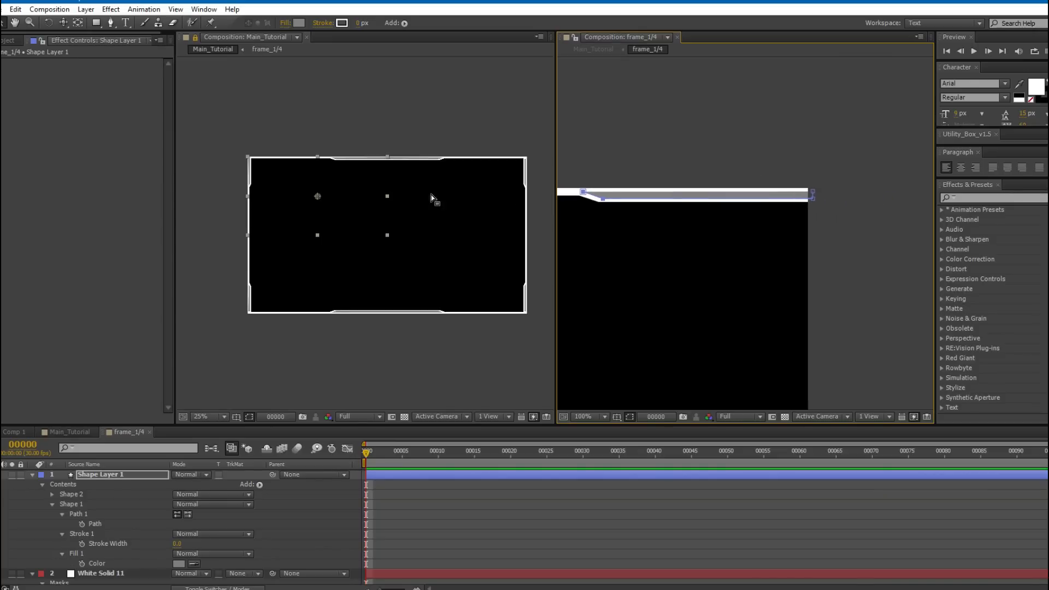
scroll(335, 206, up, 2)
key(grave)
drag(448, 230, 385, 214)
key(grave)
scroll(388, 215, down, 1)
drag(677, 233, 744, 216)
scroll(721, 251, down, 1)
Deselect and collapse all layers, then set the Pen tool's shape stroke width to 2 px.
click(448, 526)
key(t)
key(t)
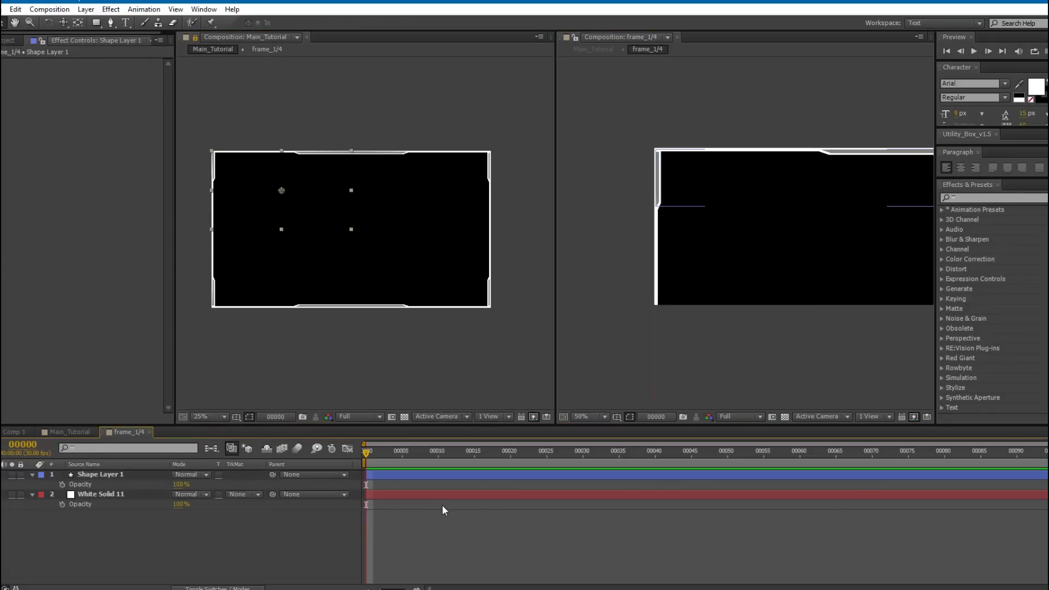
key(m)
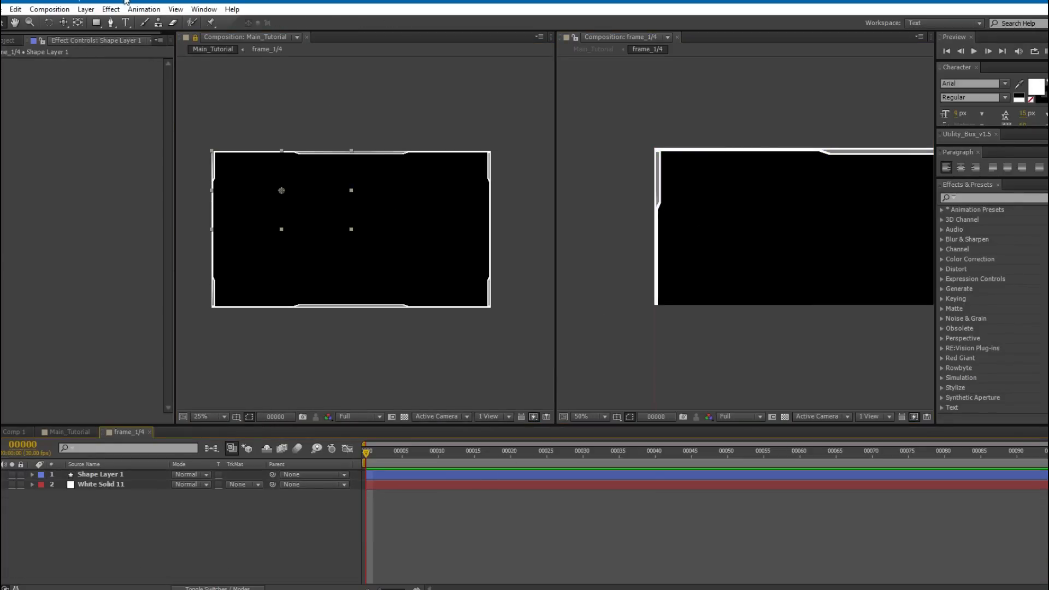
click(110, 22)
mouse_move(714, 180)
mouse_down()
mouse_move(689, 175)
mouse_move(709, 185)
mouse_up()
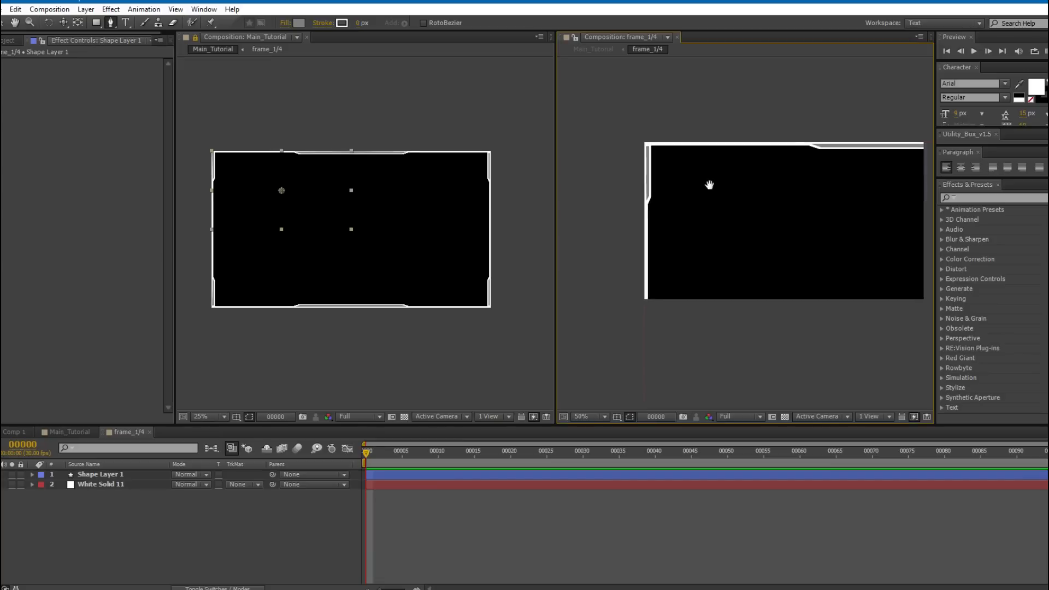
click(359, 24)
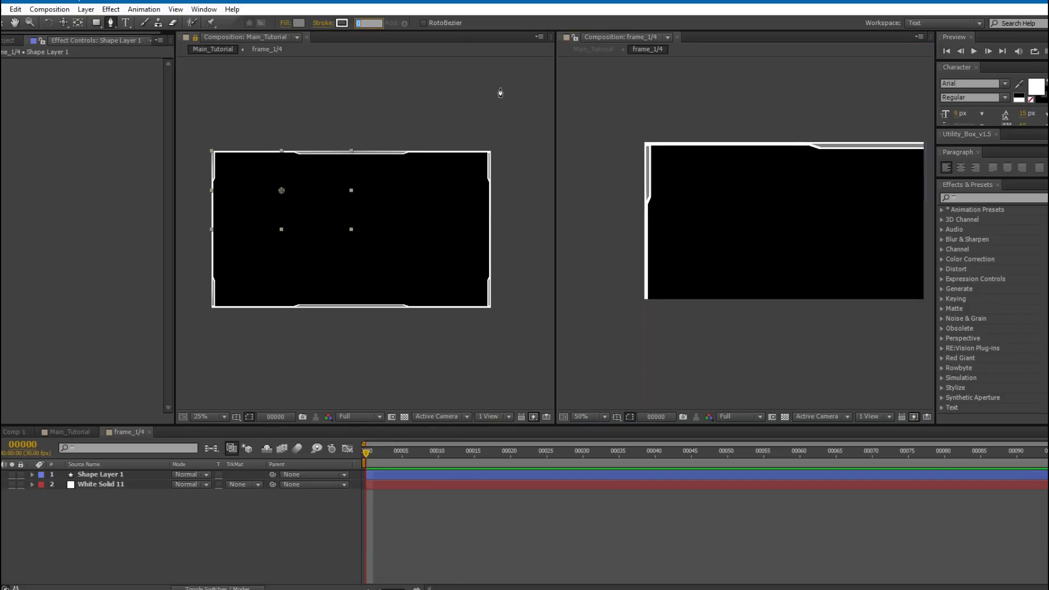
key(Return)
Draw a four-point path from the left border's notch straight down, slanting inward, and continuing down past the composition's lower edge.
scroll(619, 178, up, 4)
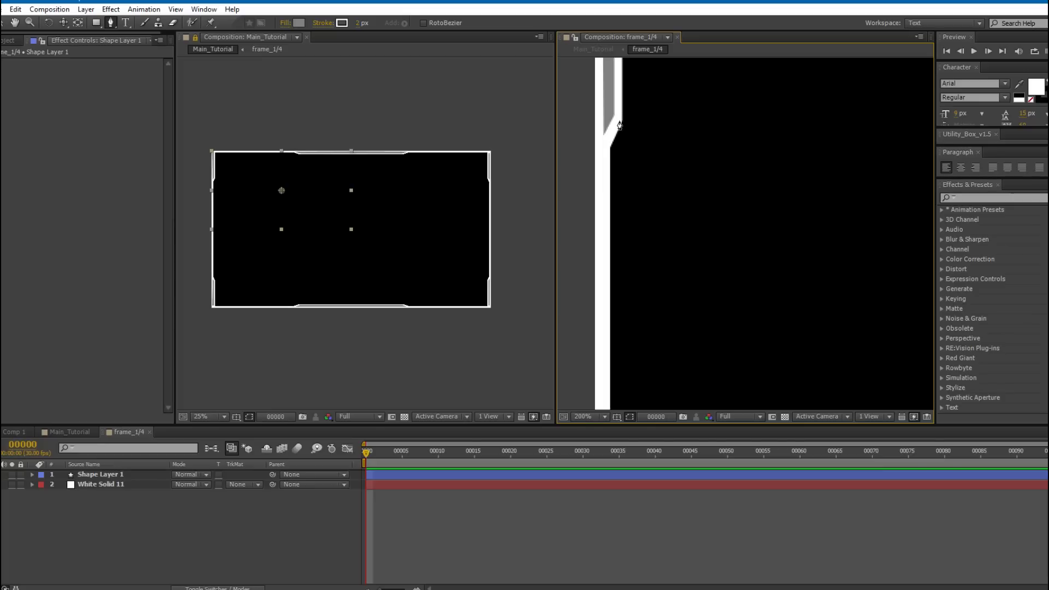
click(620, 120)
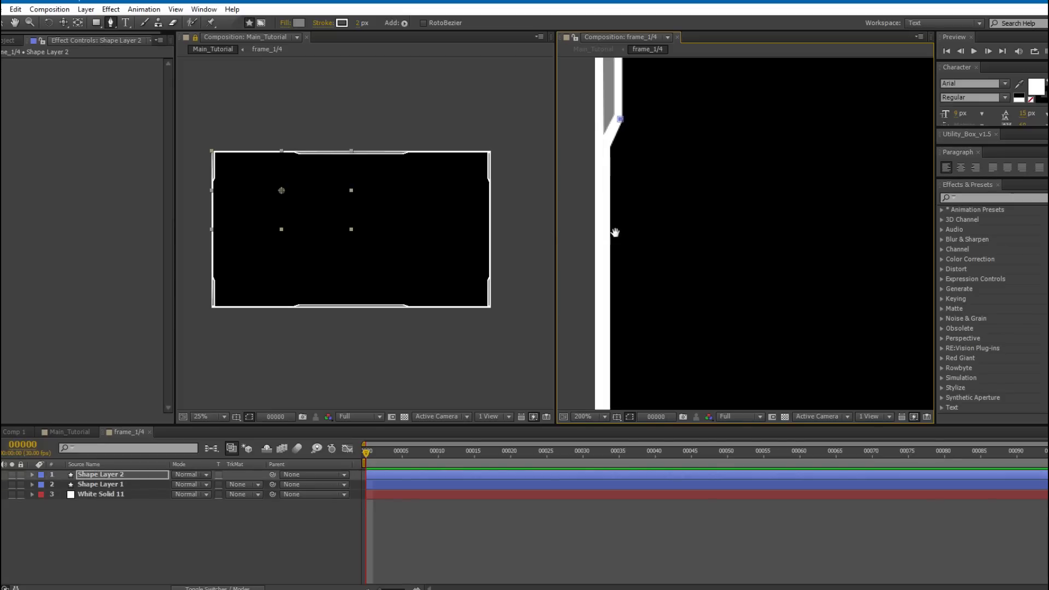
drag(616, 234, 613, 216)
shift+click(631, 273)
drag(638, 283, 612, 186)
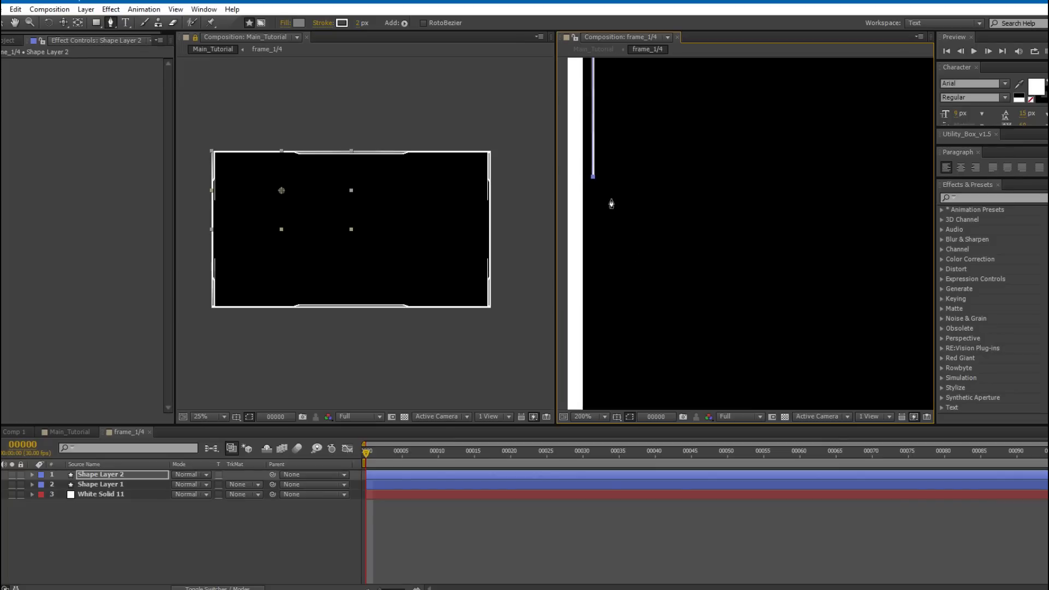
scroll(613, 203, down, 1)
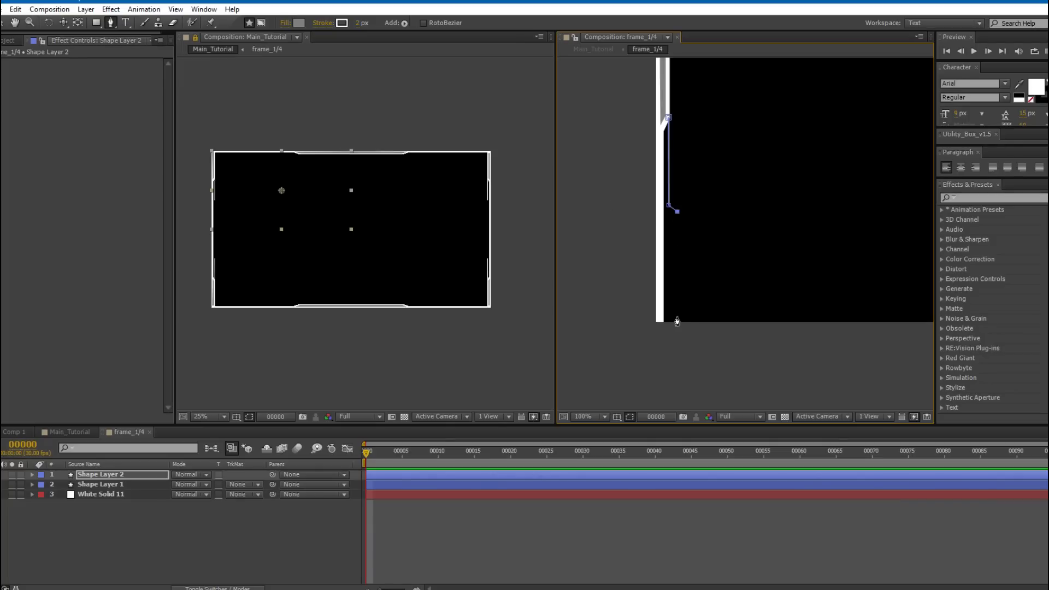
click(677, 344)
key(shift+Up)
key(shift+Up)
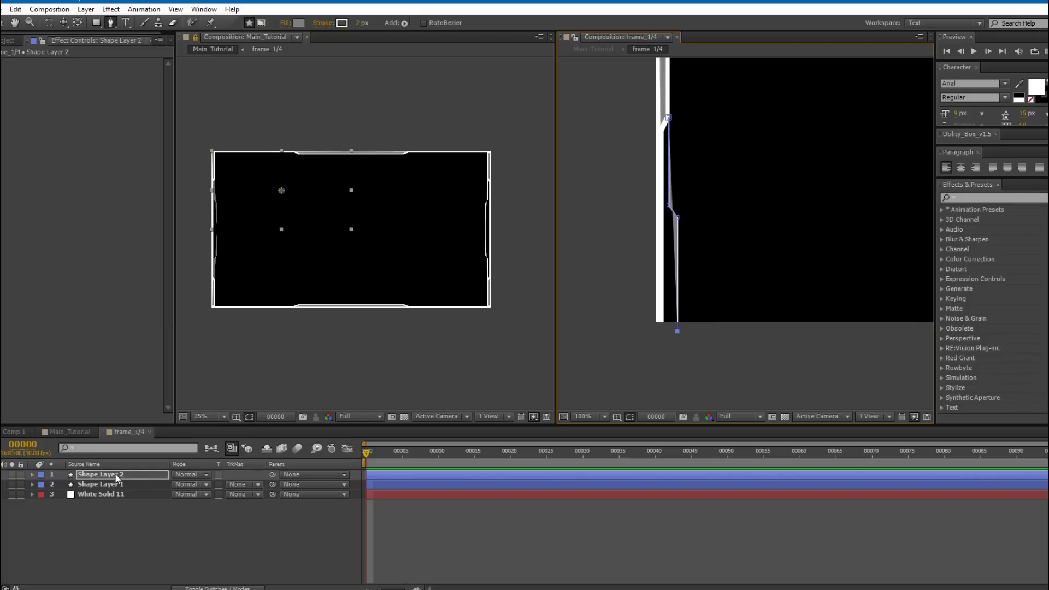
Reveal Shape Layer 2's modified properties and hide its Fill 1, then check the outline on the full frame.
click(115, 474)
key(u)
key(u)
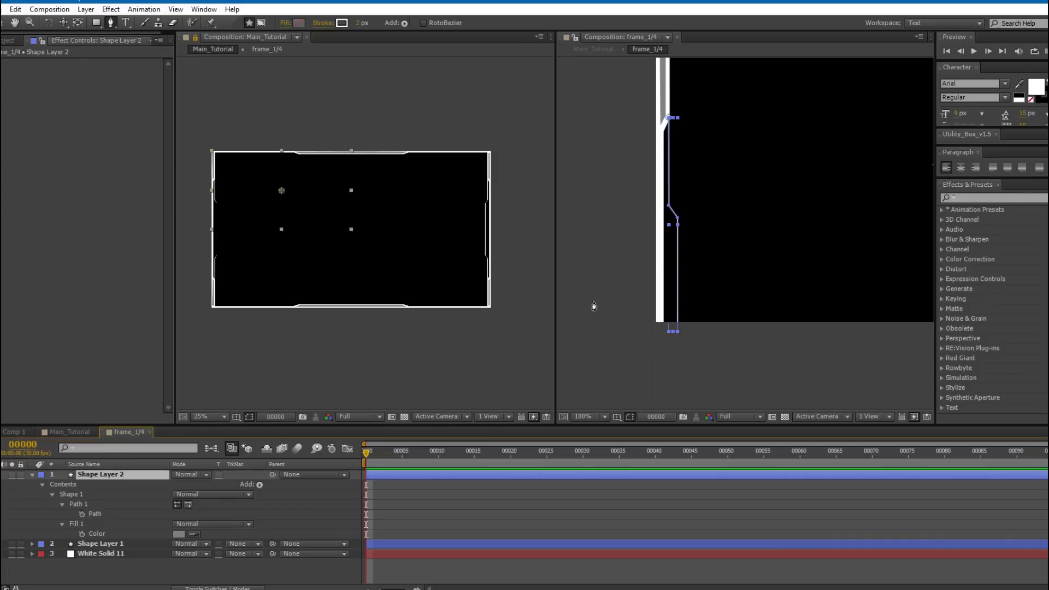
drag(695, 164, 708, 171)
scroll(224, 235, up, 2)
key(grave)
drag(278, 225, 330, 253)
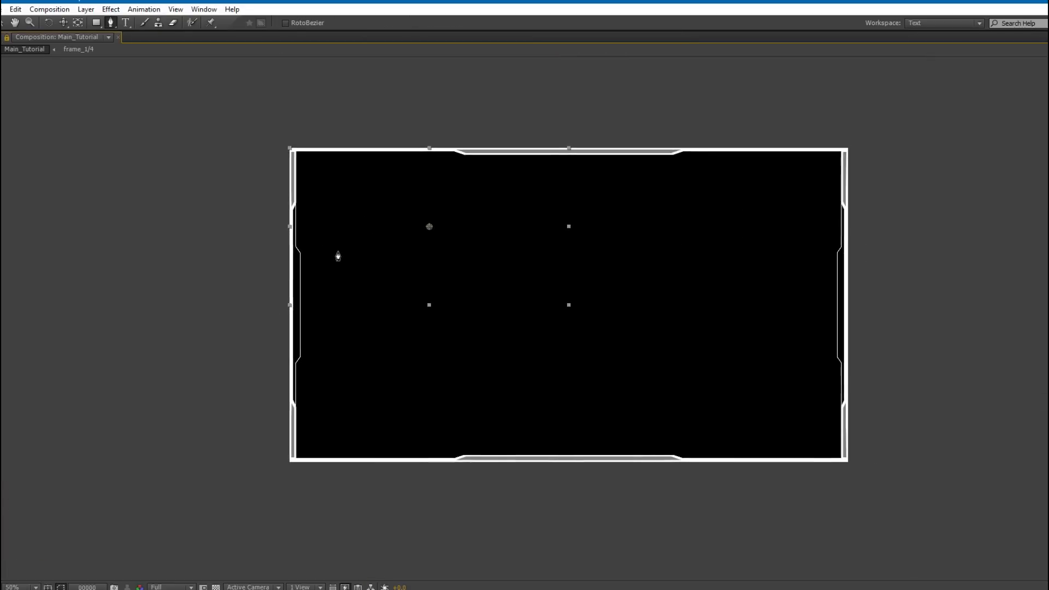
key(grave)
Move the lower vertex of the slanted segment in Shape Layer 2's path slightly down to make the slant steeper.
click(91, 504)
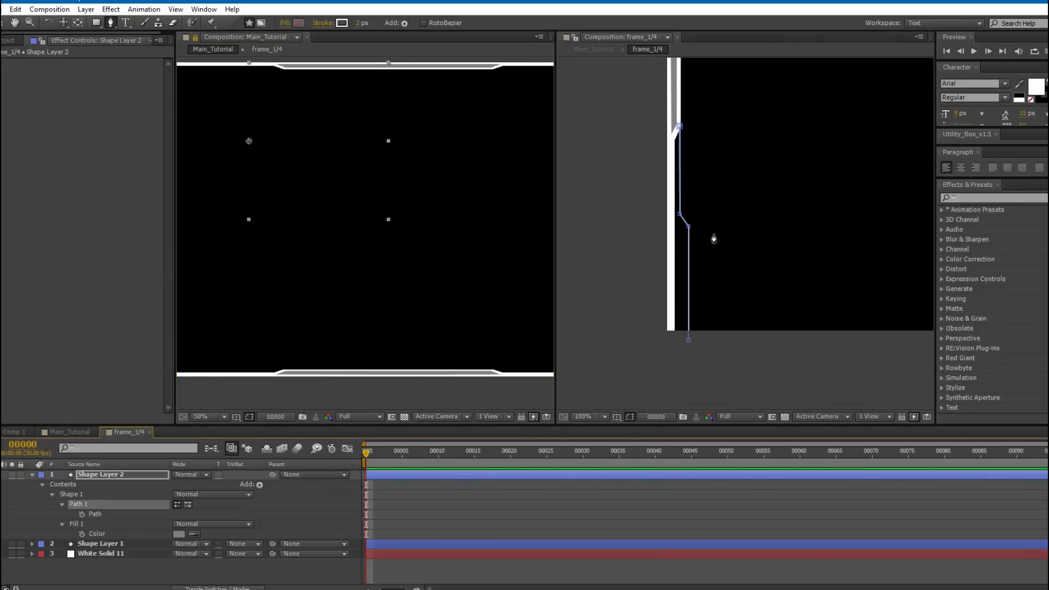
scroll(376, 229, down, 2)
scroll(375, 228, up, 2)
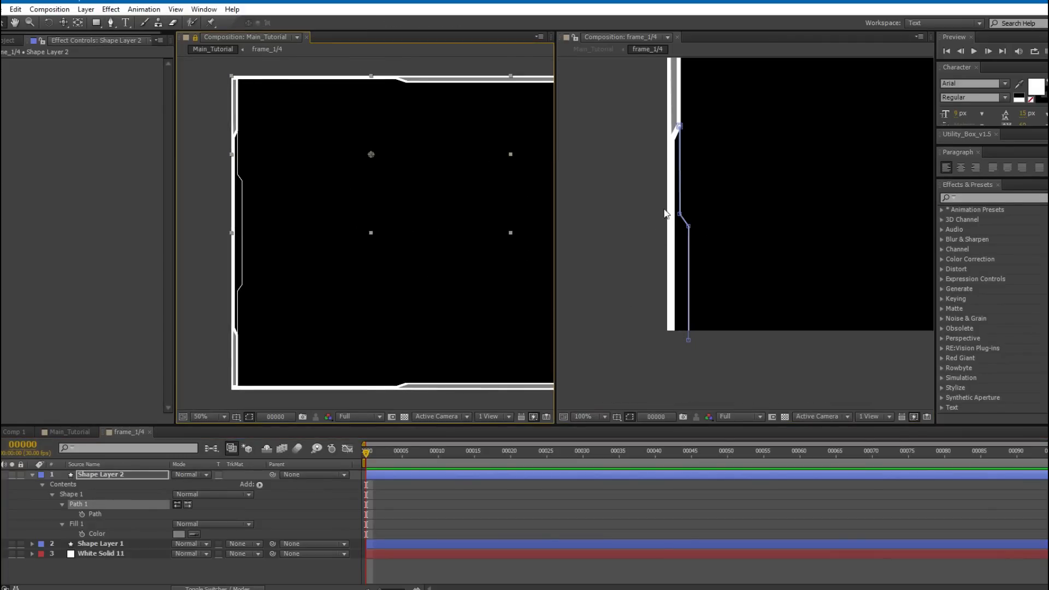
drag(692, 224, 694, 232)
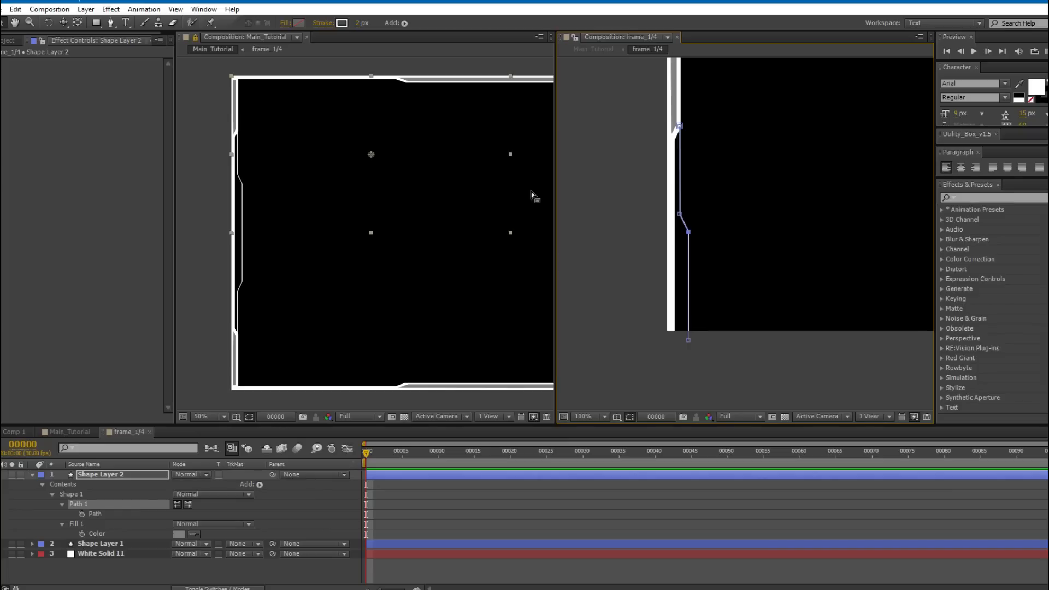
drag(345, 140, 345, 162)
drag(265, 184, 326, 187)
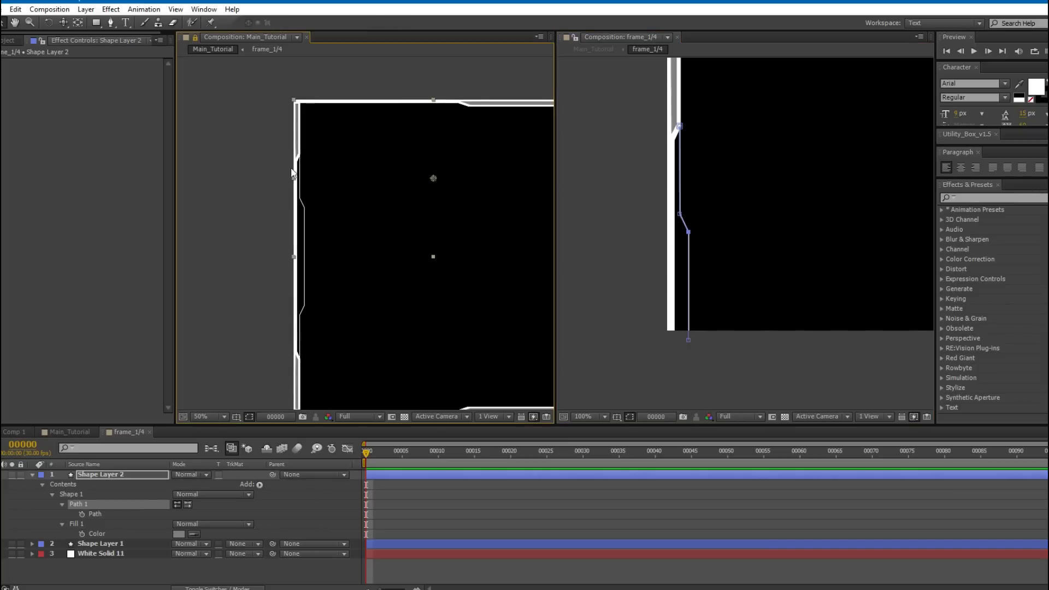
Nudge the lower vertical segment of Shape Layer 2's path slightly left and move the slant's upper vertex slightly down.
click(690, 253)
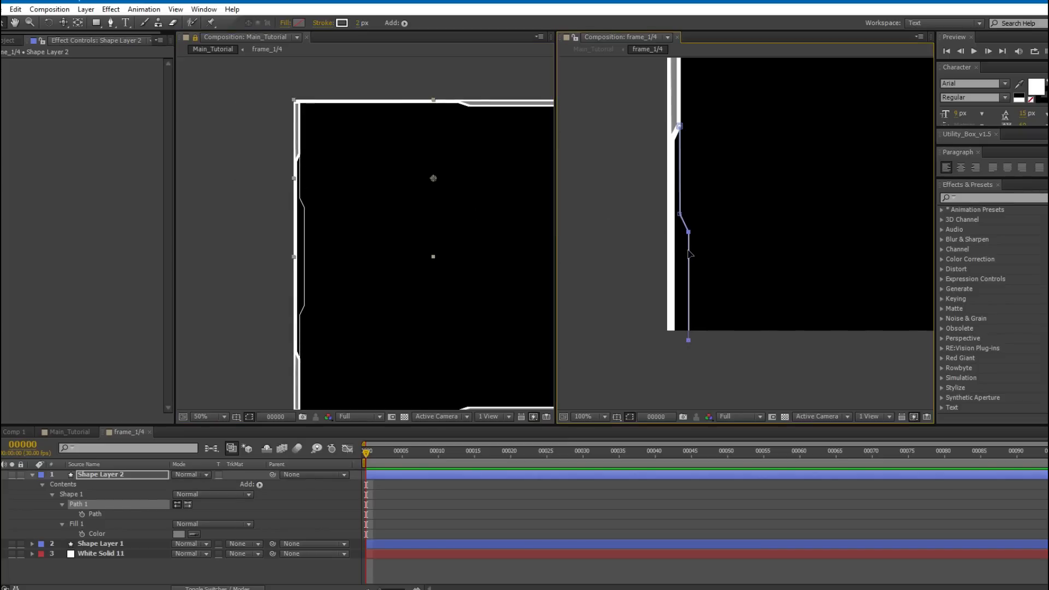
key(Left)
drag(680, 213, 680, 220)
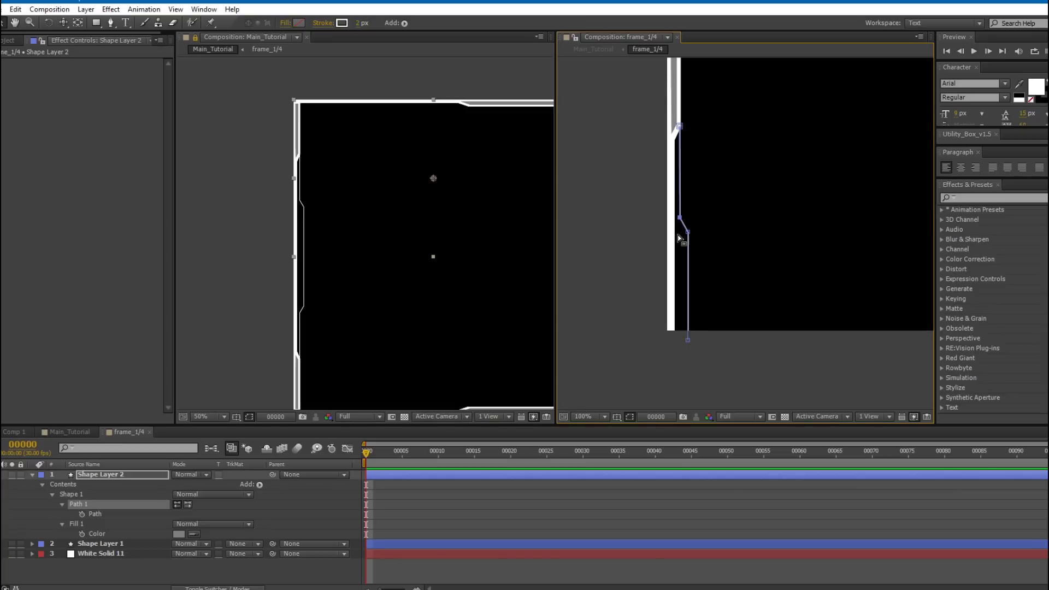
drag(323, 214, 405, 186)
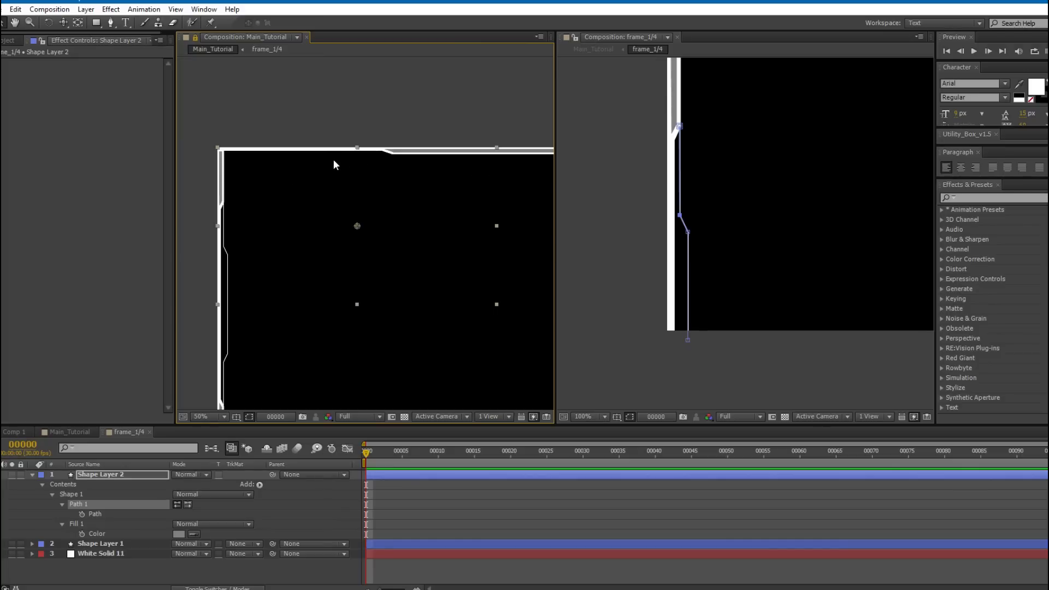
Draw a four-point path along the top border with the Pen tool, starting at the left border, stepping up midway and ending beyond the right edge.
drag(751, 116, 622, 235)
click(508, 494)
drag(613, 275, 710, 261)
click(110, 22)
drag(766, 175, 671, 170)
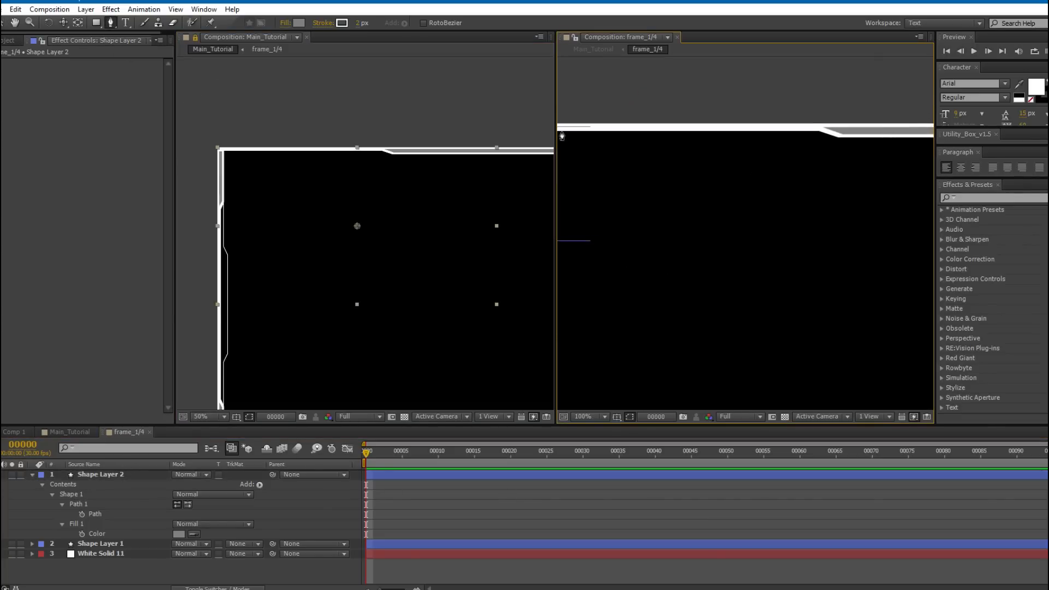
key(comma)
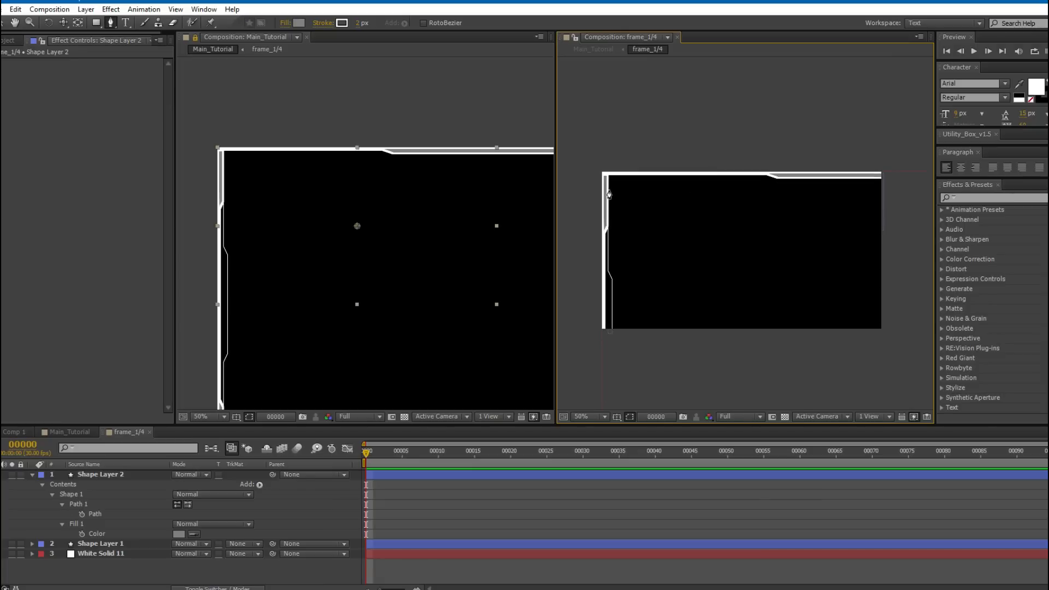
click(608, 189)
click(729, 186)
click(888, 185)
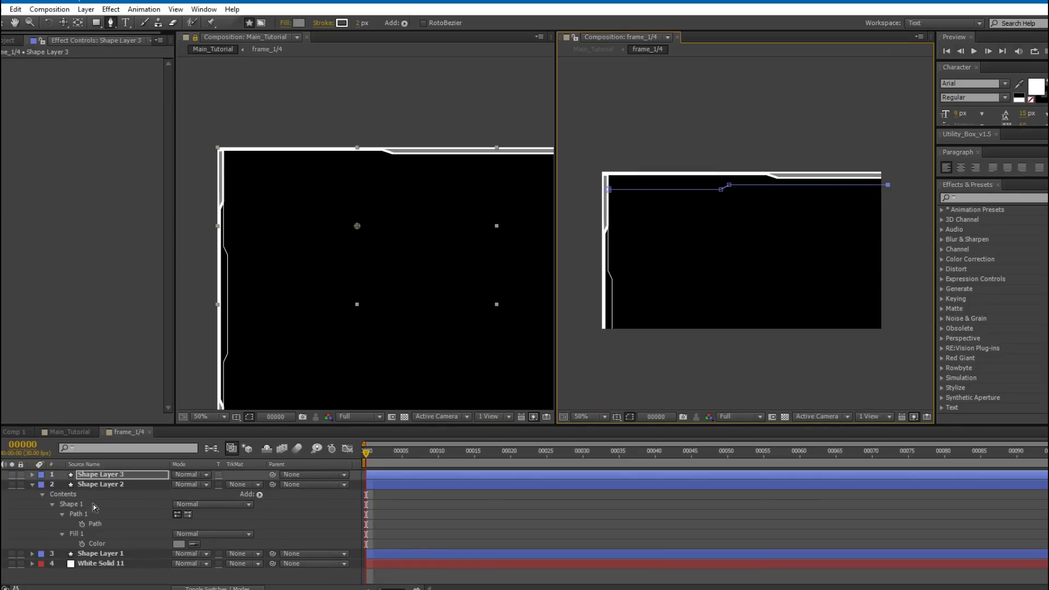
Reveal Shape Layer 3's modified properties and hide its Fill 1.
click(95, 475)
key(u)
key(u)
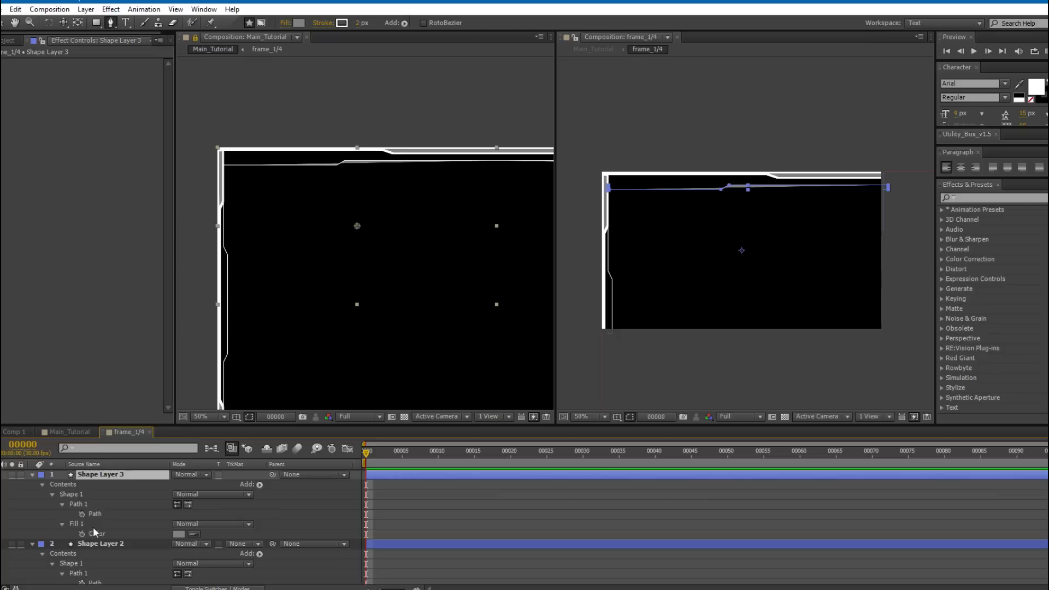
click(2, 525)
key(period)
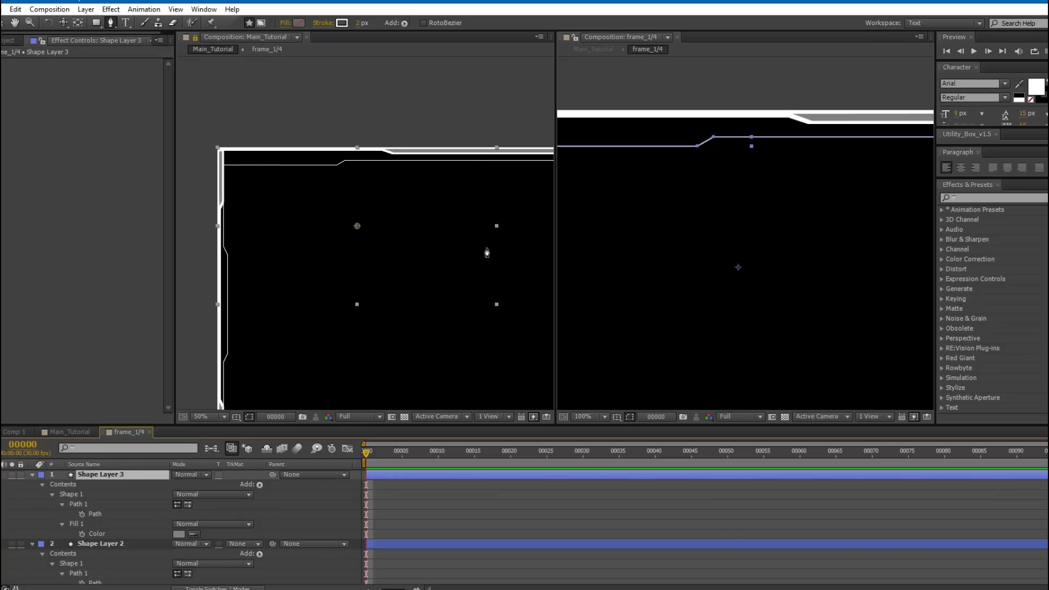
Raise Shape Layer 3's path closer to the top border, nudging the vertices of its horizontal stretches on either side of the slant.
click(99, 505)
drag(590, 296, 739, 329)
key(v)
drag(767, 188, 730, 188)
key(shift+Up)
key(shift+Up)
key(shift+Down)
key(shift+Up)
drag(897, 173, 658, 182)
key(Up)
key(Up)
key(Up)
key(Up)
key(Up)
scroll(673, 182, left, 3)
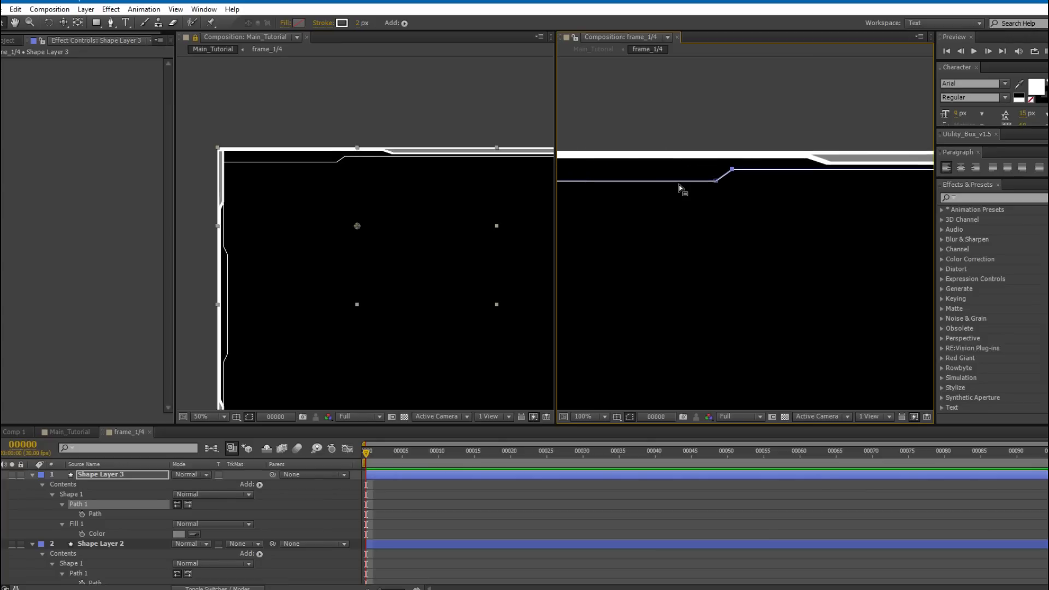
drag(686, 183, 766, 182)
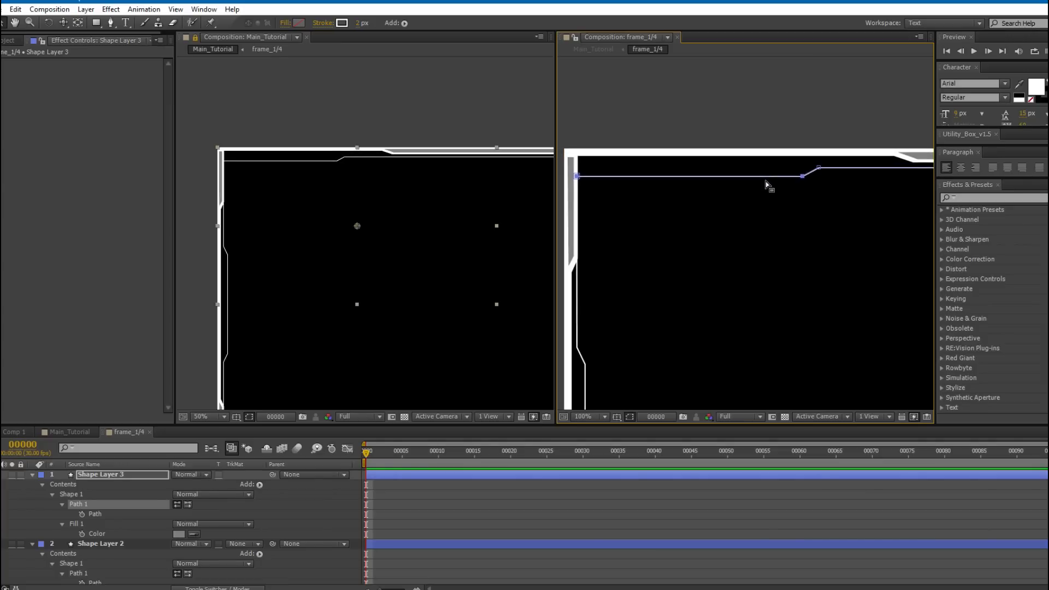
Examine how the new top outline mirrors across Main_Tutorial and where it runs past the right edge of frame_1/4.
drag(341, 170, 417, 218)
scroll(363, 168, down, 2)
scroll(309, 188, up, 2)
drag(309, 173, 324, 179)
scroll(330, 184, down, 2)
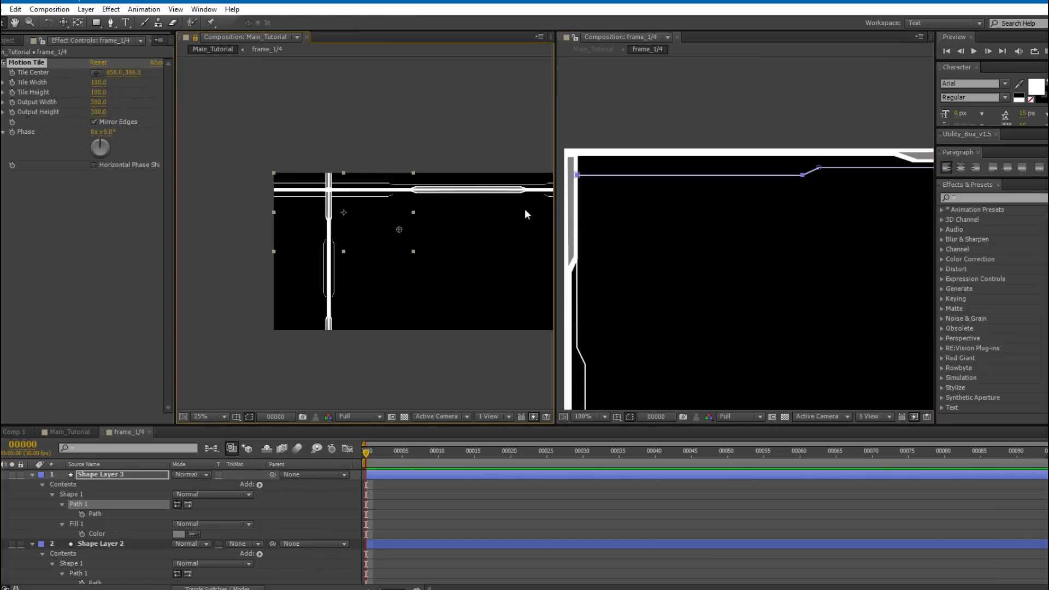
scroll(302, 186, up, 1)
drag(298, 177, 382, 200)
click(706, 178)
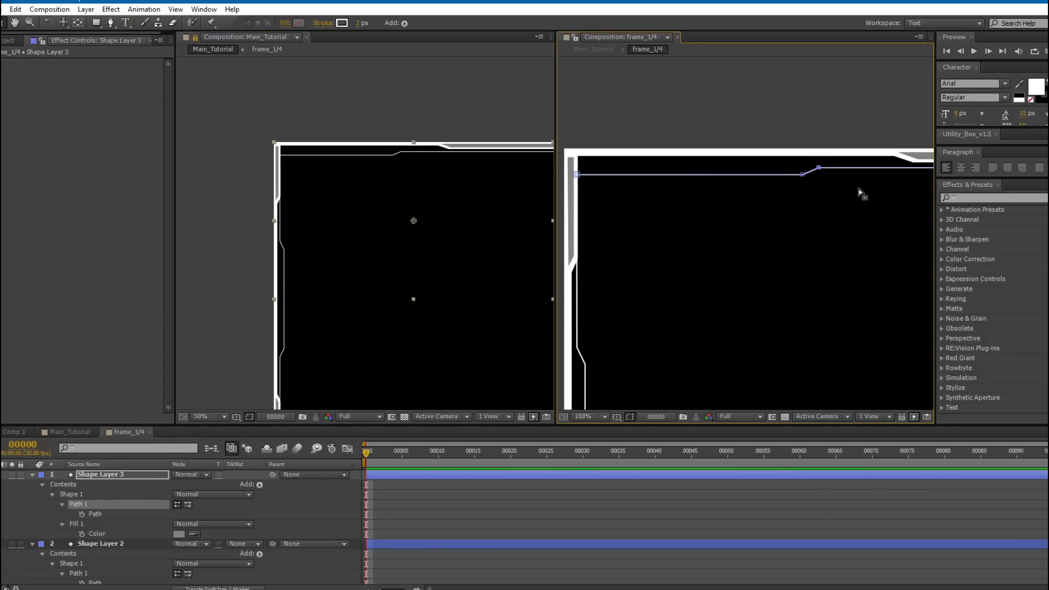
drag(868, 191, 623, 186)
drag(741, 181, 712, 176)
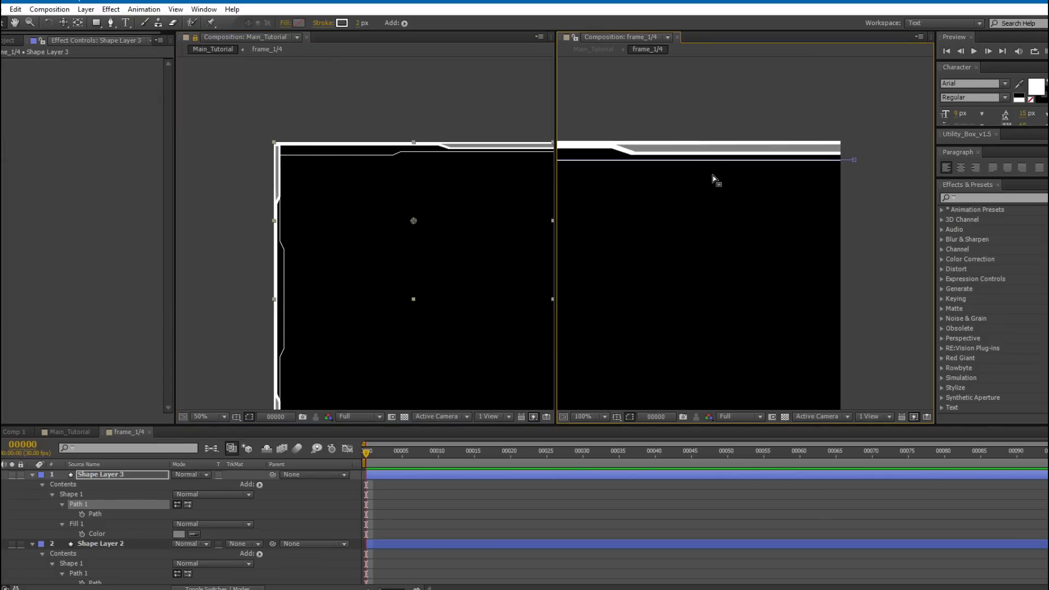
Collapse all layers and draw a narrow vertical rectangle against the left outline's inner side, extending past the composition's lower edge.
click(382, 510)
key(t)
key(t)
drag(405, 236, 487, 148)
drag(368, 224, 378, 227)
drag(651, 248, 923, 154)
drag(604, 242, 625, 194)
click(93, 25)
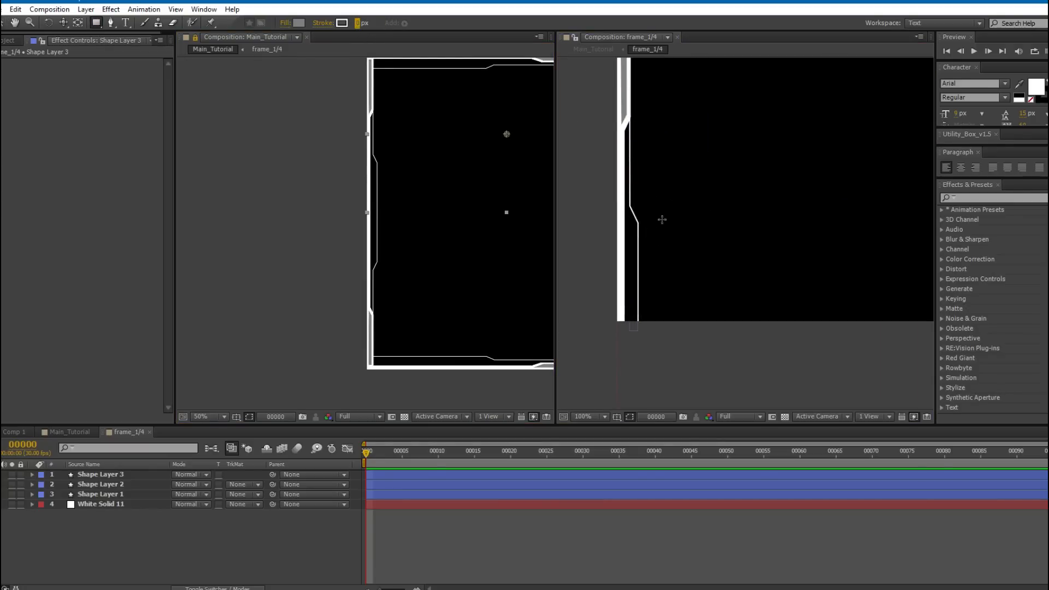
drag(654, 212, 630, 194)
drag(614, 263, 644, 241)
scroll(644, 241, up, 1)
mouse_move(590, 221)
mouse_down()
mouse_move(724, 232)
mouse_move(719, 337)
mouse_up()
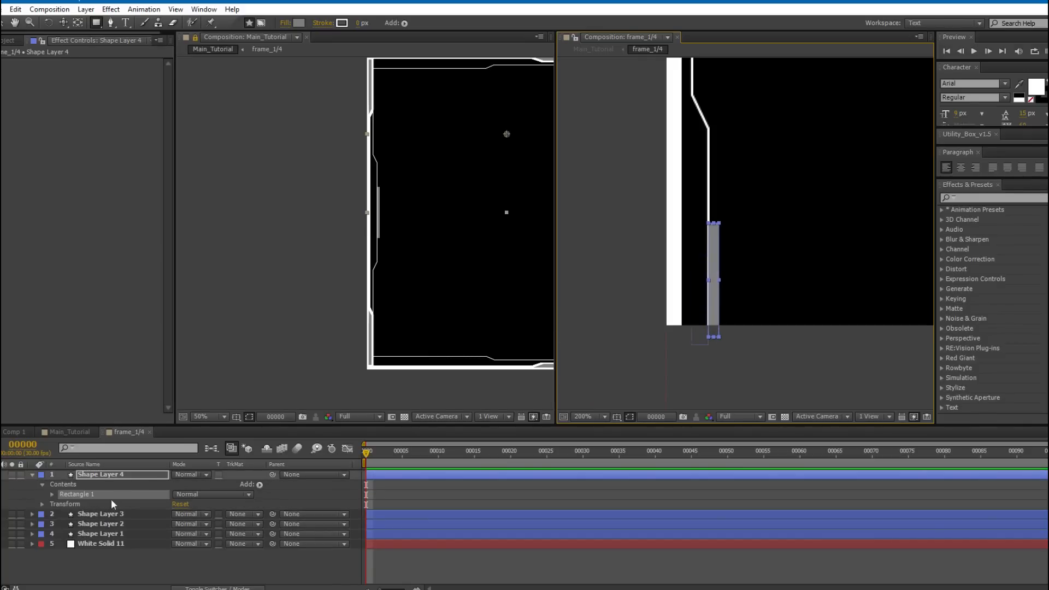
Set the new rectangle's fill colour to white (FFFFFF) and make it narrower against the outline.
click(299, 26)
drag(195, 386, 98, 277)
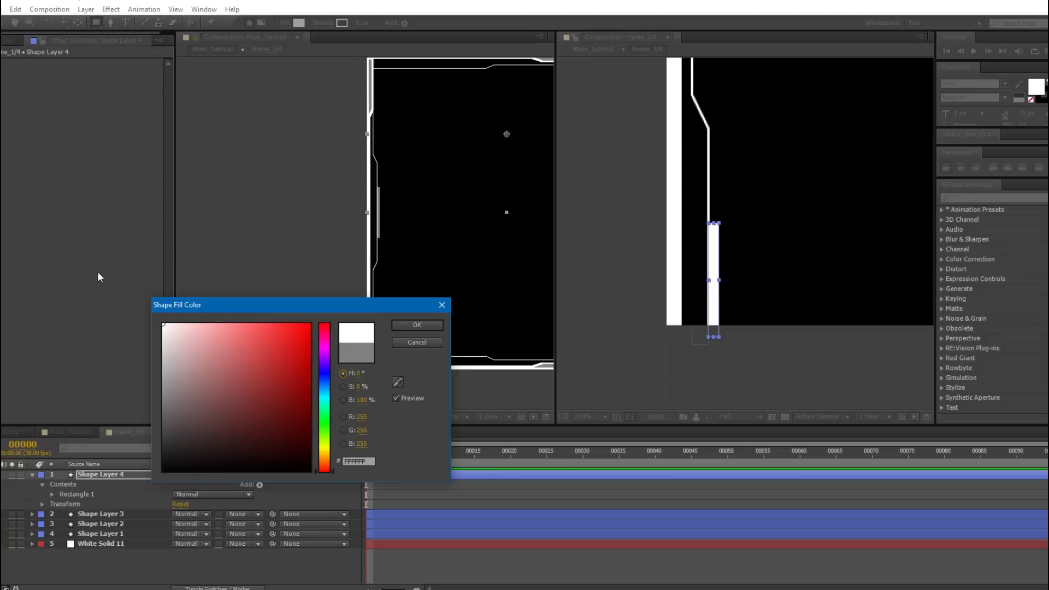
click(417, 325)
key(v)
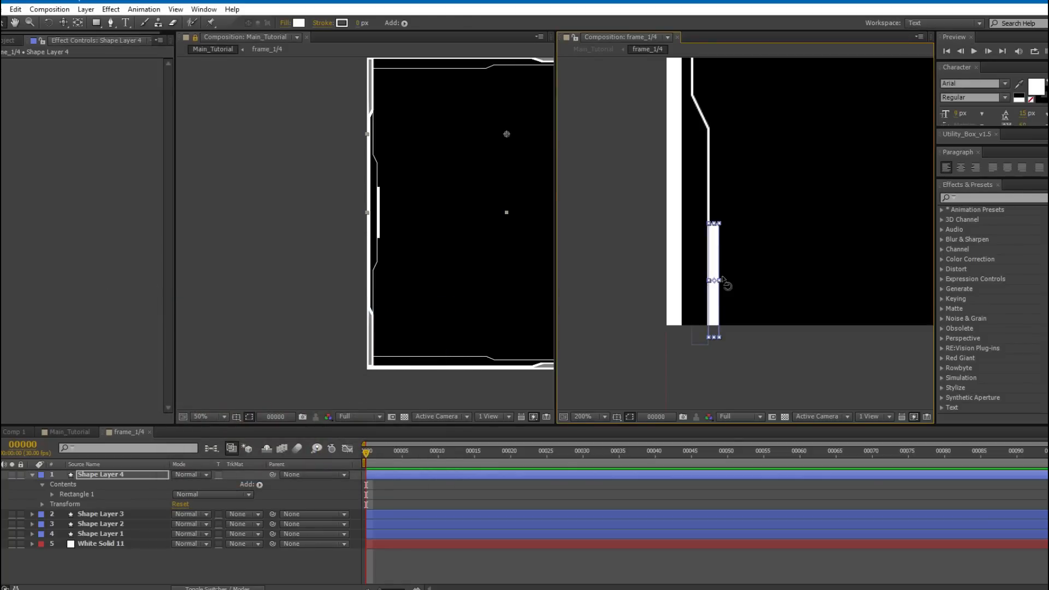
drag(720, 281, 719, 294)
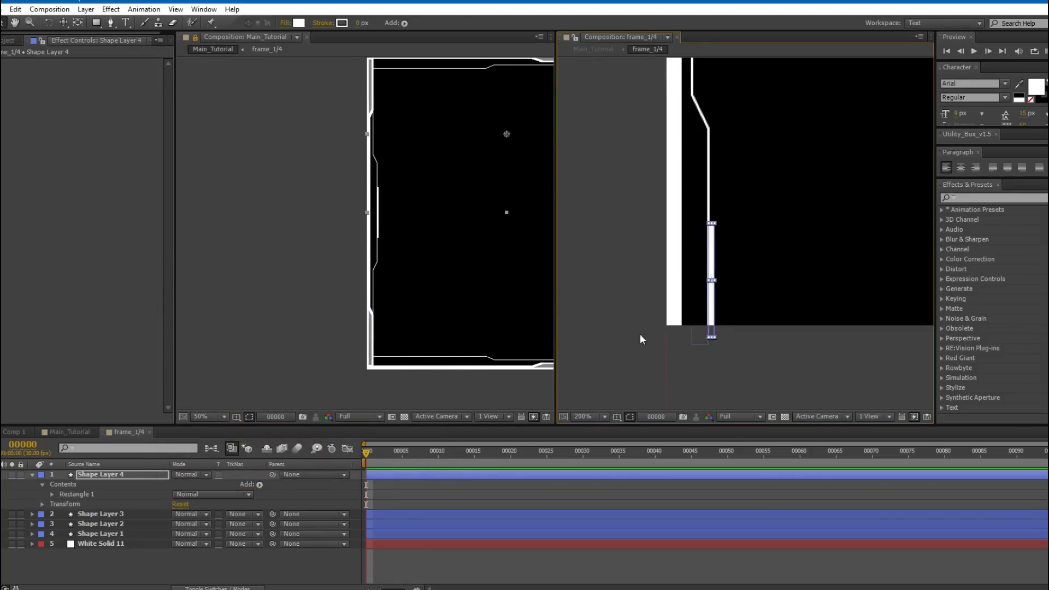
Draw a thin horizontal white rectangle under the top outline, extending past the composition's right edge, as a separate shape layer.
drag(350, 146, 93, 244)
drag(800, 158, 618, 266)
scroll(775, 181, down, 1)
drag(909, 147, 723, 180)
click(425, 490)
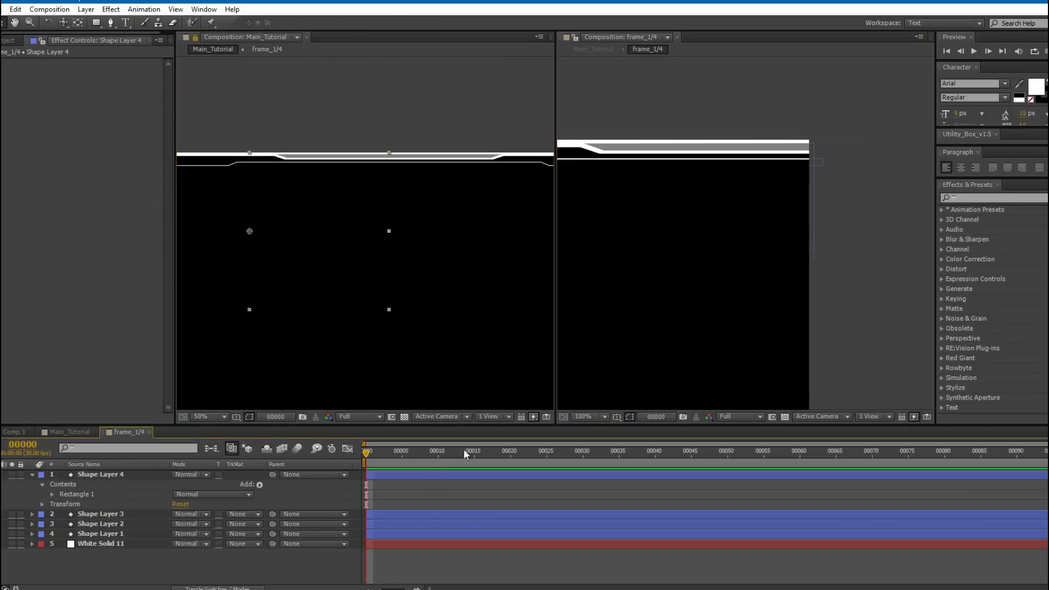
click(96, 22)
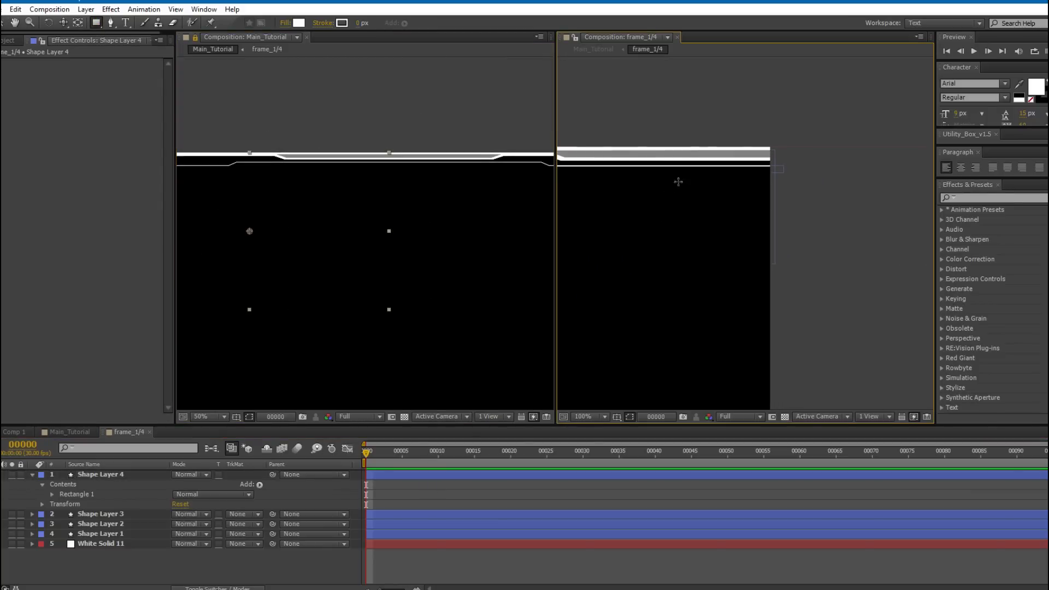
scroll(740, 171, up, 2)
drag(658, 108, 807, 100)
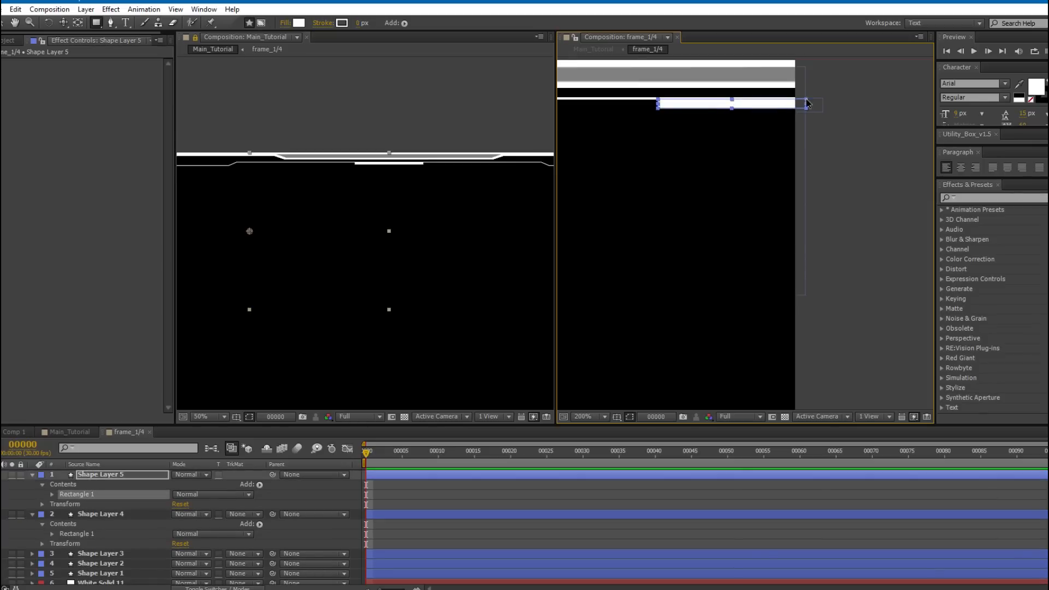
Nudge Shape Layer 5's rectangle up against the top outline and reduce its height.
key(Up)
key(Up)
key(v)
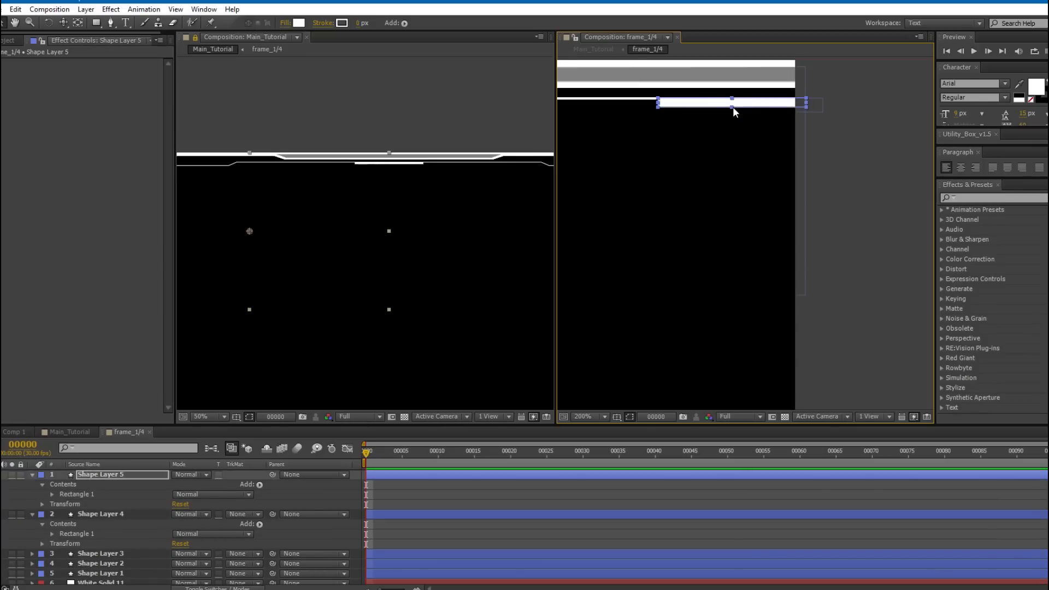
click(115, 475)
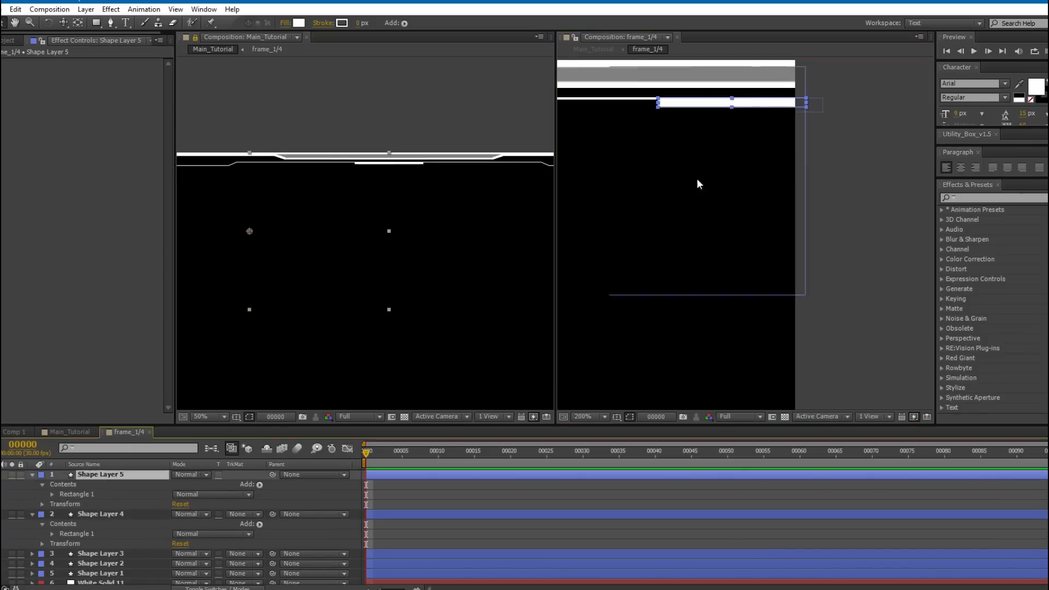
click(79, 495)
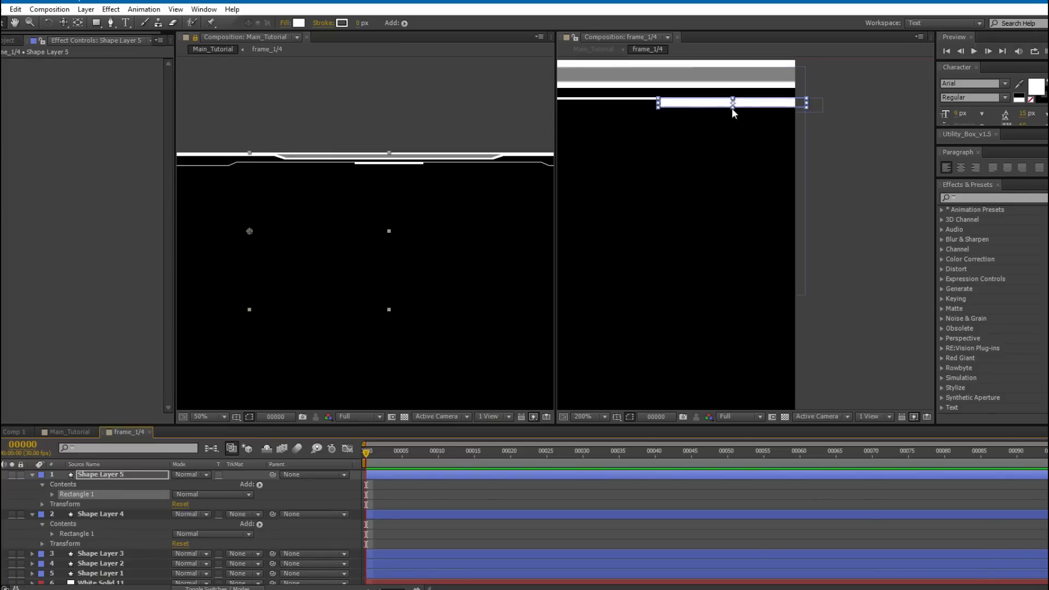
drag(732, 108, 733, 106)
Inspect the mirrored frame with its new accent bars in an enlarged Main_Tutorial view.
drag(364, 169, 475, 146)
key(grave)
drag(496, 273, 281, 211)
drag(379, 202, 417, 186)
scroll(296, 224, up, 1)
drag(342, 204, 515, 339)
scroll(473, 273, down, 1)
drag(513, 270, 386, 221)
key(grave)
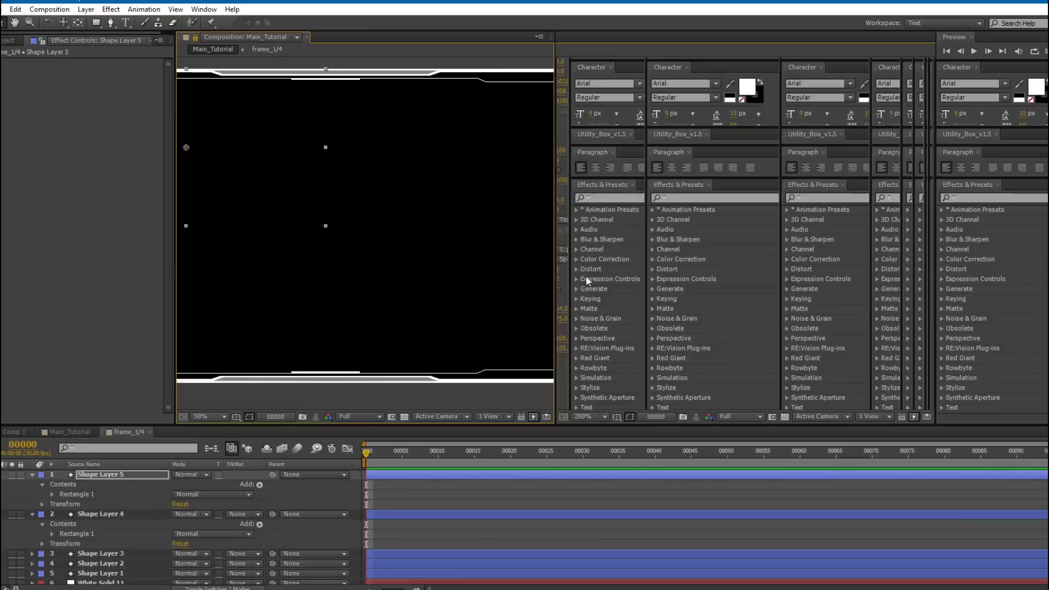
Deselect and collapse all layers in frame_1/4.
scroll(665, 222, down, 1)
drag(644, 217, 757, 201)
drag(600, 290, 772, 263)
scroll(688, 216, down, 2)
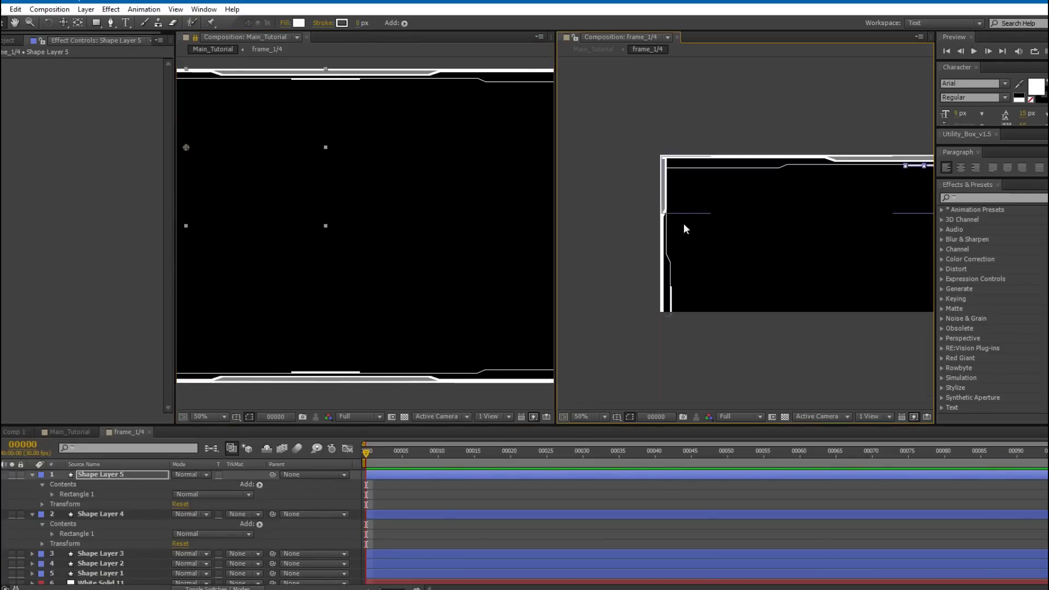
click(408, 488)
key(m)
key(u)
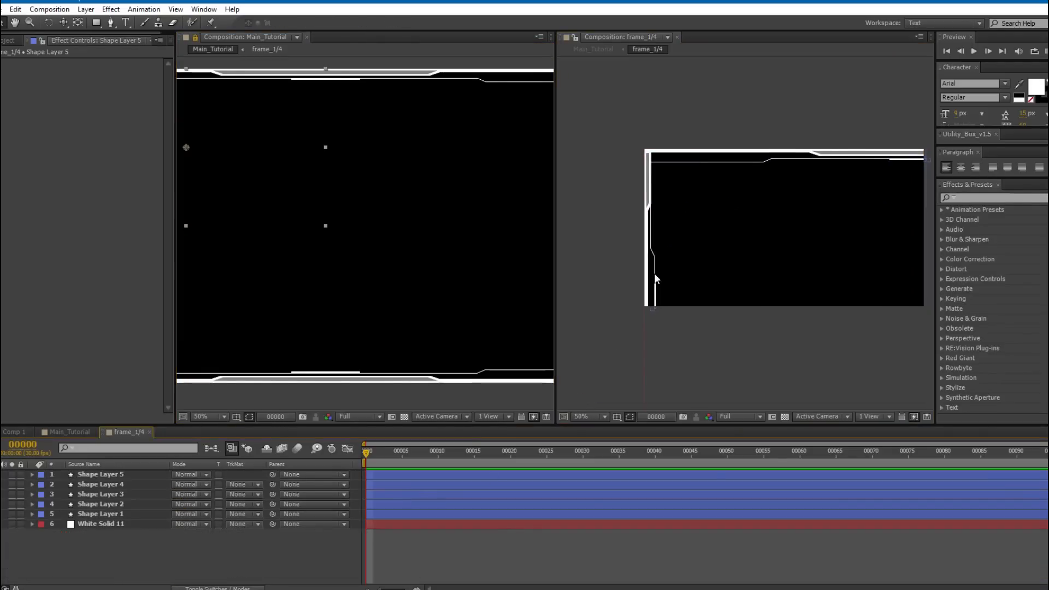
Draw a small white rectangle over the left outline just below its slant, as a new shape layer.
drag(722, 203, 703, 204)
click(95, 23)
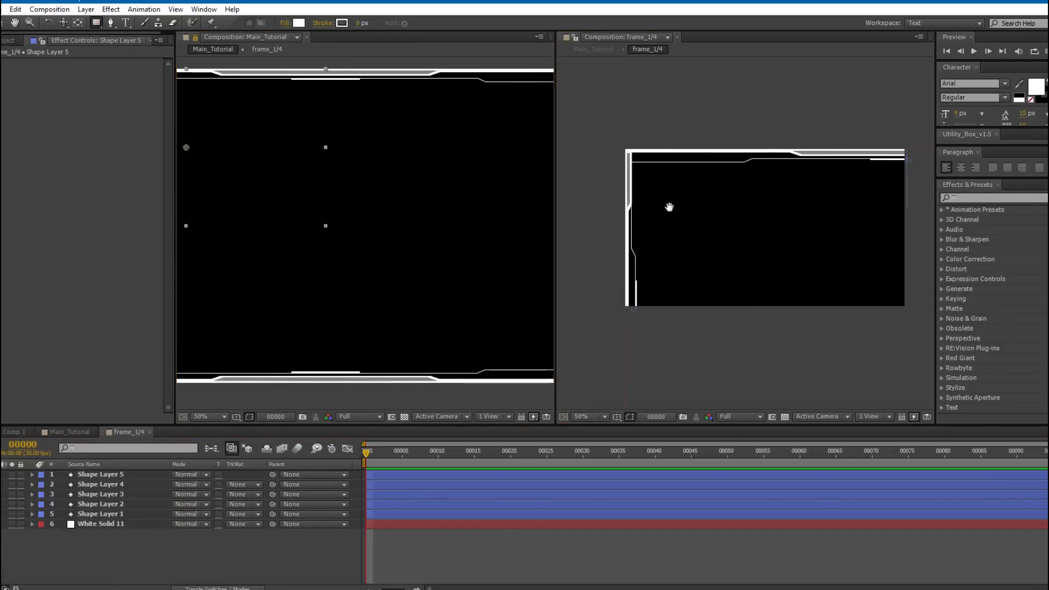
scroll(655, 206, up, 2)
scroll(662, 215, up, 2)
drag(711, 196, 664, 232)
drag(646, 191, 664, 257)
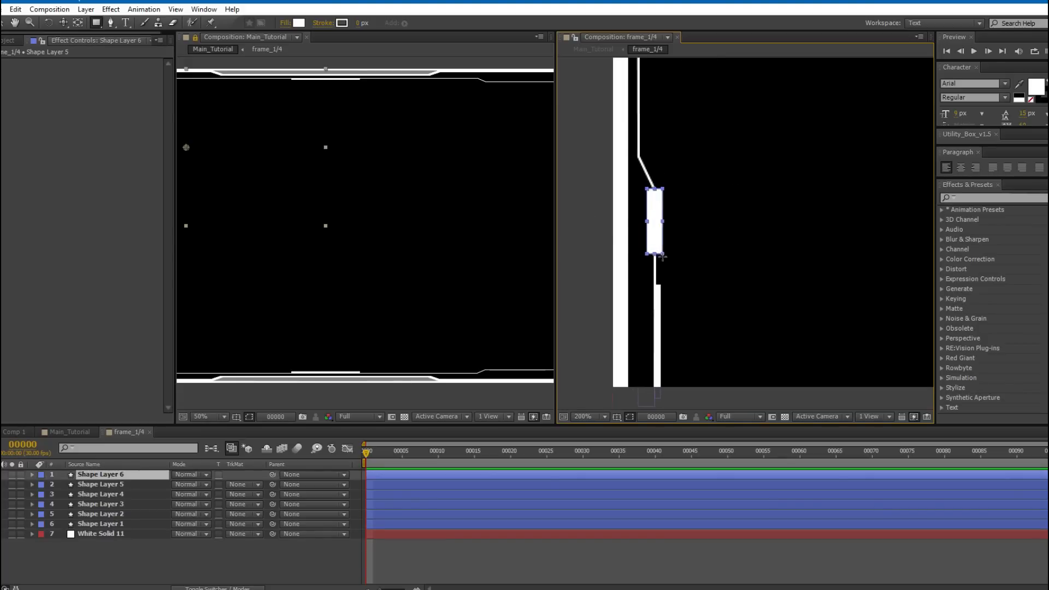
Add three more white rectangles to Shape Layer 6: over the left outline above its slant and over the top outline on both sides of its slant.
drag(656, 107, 637, 241)
mouse_move(639, 159)
mouse_down()
mouse_move(648, 211)
mouse_move(634, 207)
mouse_move(640, 285)
mouse_up()
drag(669, 208, 672, 367)
mouse_move(817, 231)
mouse_down()
mouse_move(628, 206)
mouse_move(891, 183)
mouse_move(559, 205)
mouse_up()
scroll(838, 218, down, 1)
drag(692, 199, 807, 192)
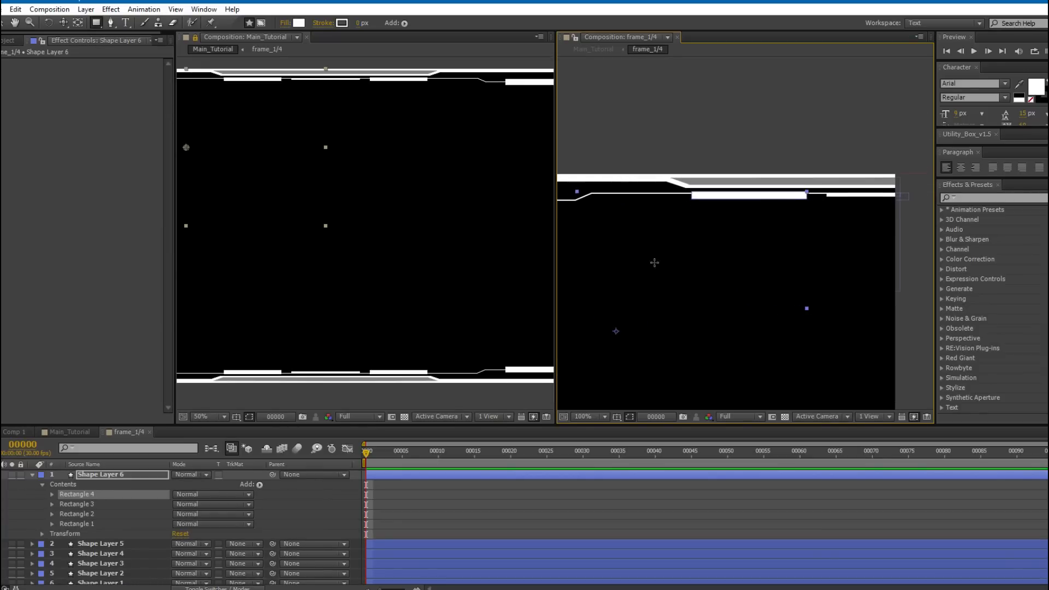
Set Shape Layer 6's blending mode to Silhouette Alpha.
click(146, 475)
scroll(761, 186, down, 1)
drag(611, 257, 671, 174)
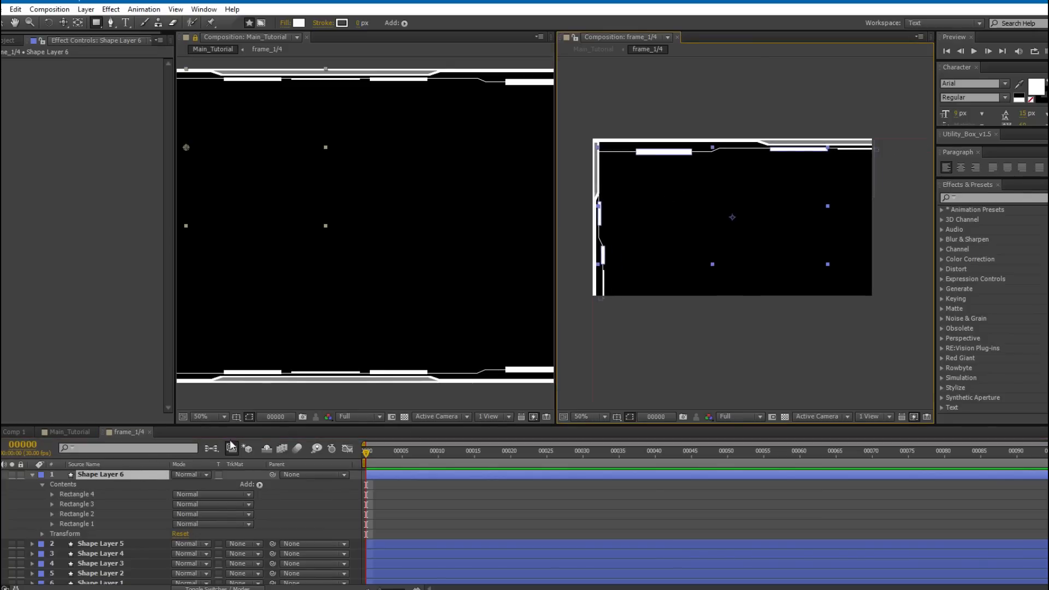
click(195, 473)
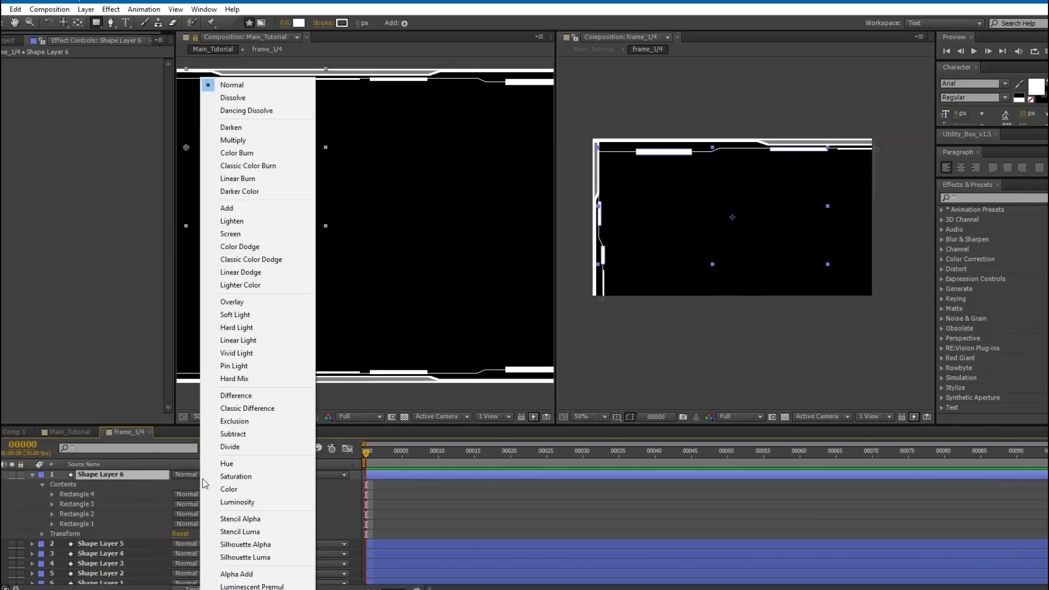
click(249, 546)
Examine Shape Layer 6's cut-outs in the outlines and borders along the left and top of frame_1/4.
drag(638, 203, 691, 192)
scroll(679, 174, up, 1)
drag(693, 129, 739, 165)
click(552, 510)
drag(726, 119, 579, 165)
mouse_move(819, 148)
mouse_down()
mouse_move(705, 156)
mouse_move(679, 143)
mouse_move(827, 147)
mouse_up()
drag(710, 167, 832, 153)
click(89, 475)
scroll(110, 536, down, 1)
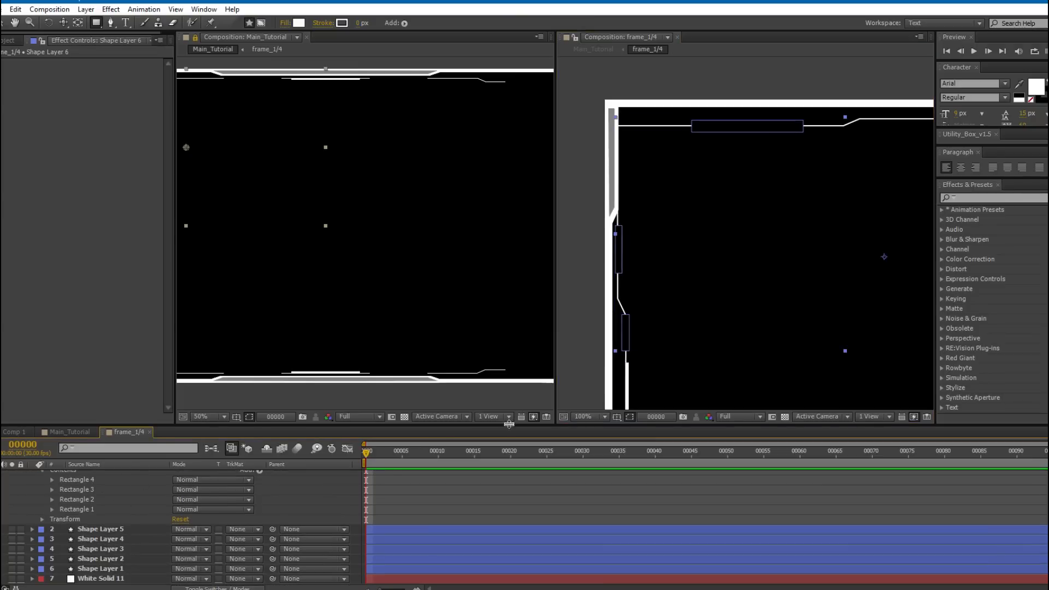
drag(728, 213, 728, 183)
scroll(147, 497, up, 2)
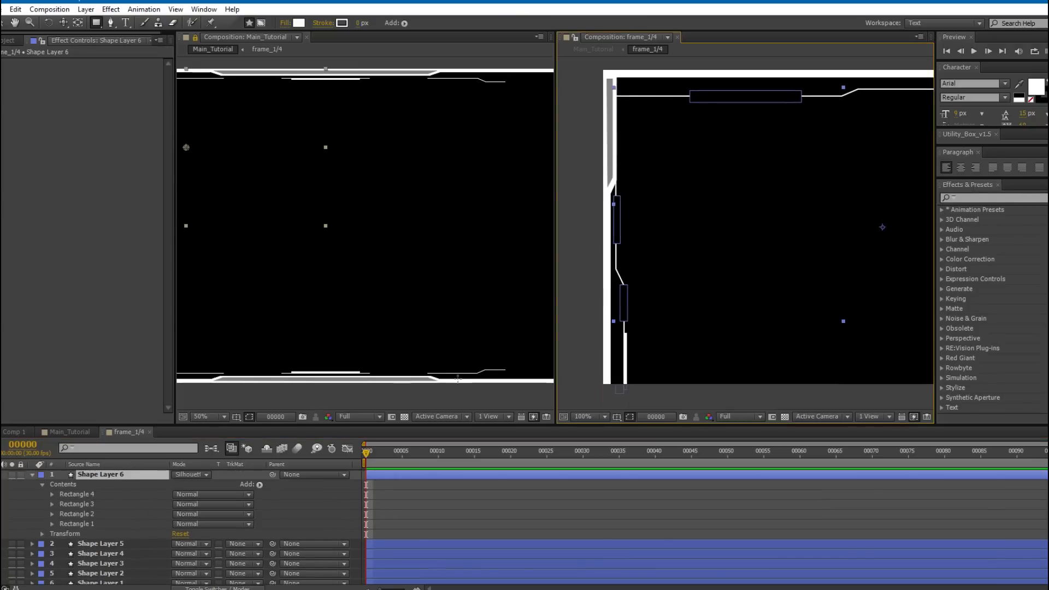
drag(660, 235, 681, 242)
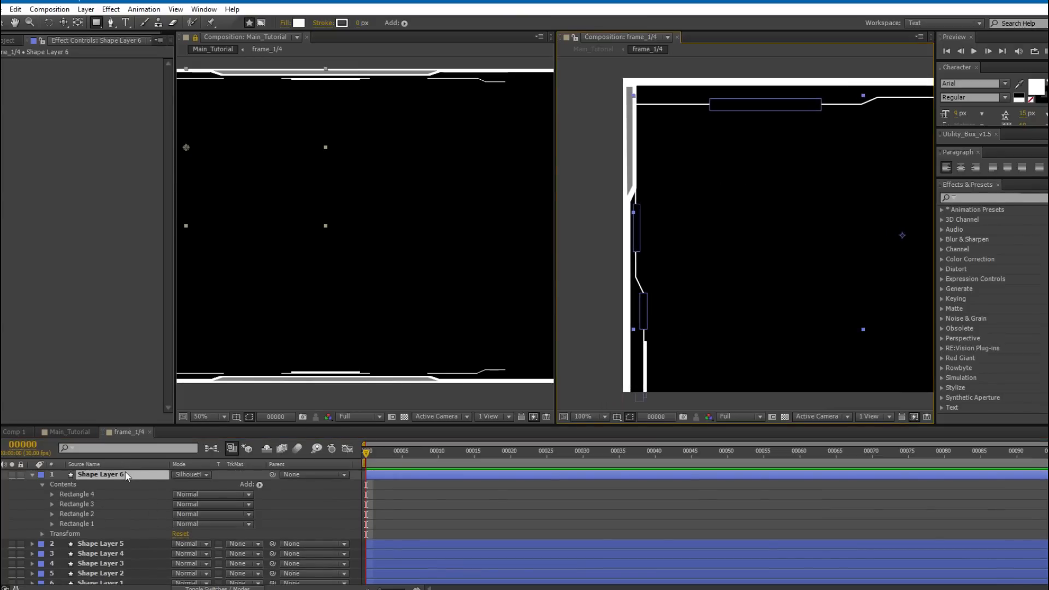
Set Shape Layer 6's opacity to 50%.
key(t)
click(180, 484)
text(50)
click(661, 288)
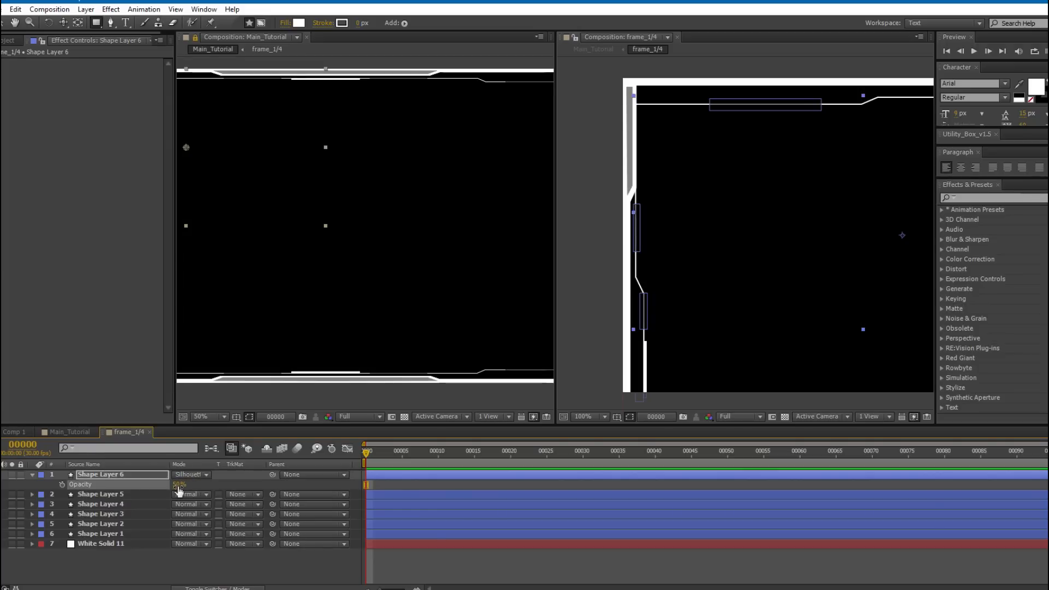
key(v)
Examine the semi-transparent cut-outs along the outlines in an enlarged view of frame_1/4, and the complete mirrored frame in Main_Tutorial.
drag(752, 206, 588, 255)
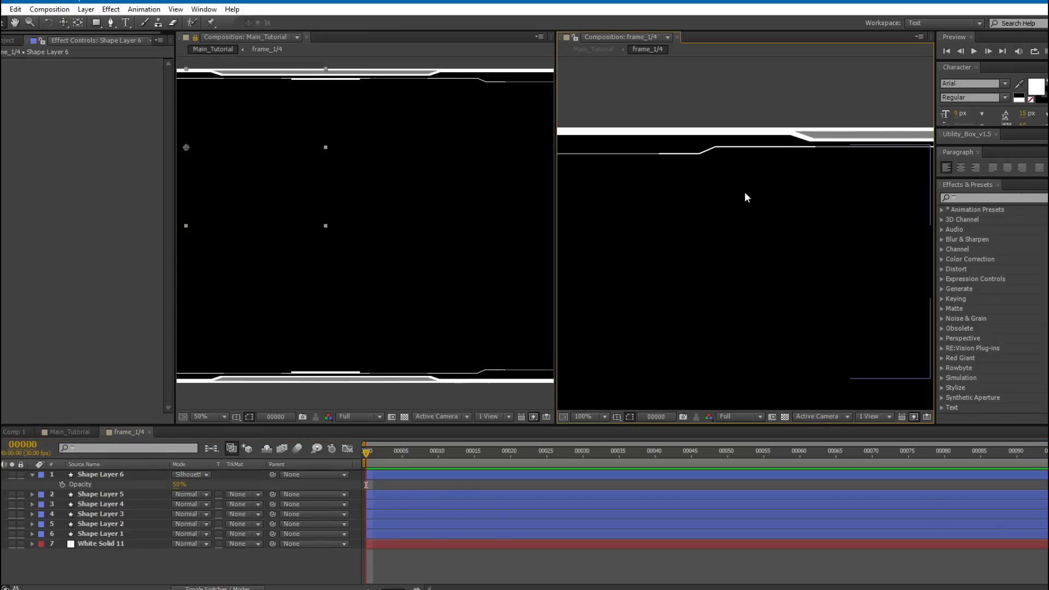
key(grave)
drag(517, 264, 563, 231)
drag(430, 217, 459, 205)
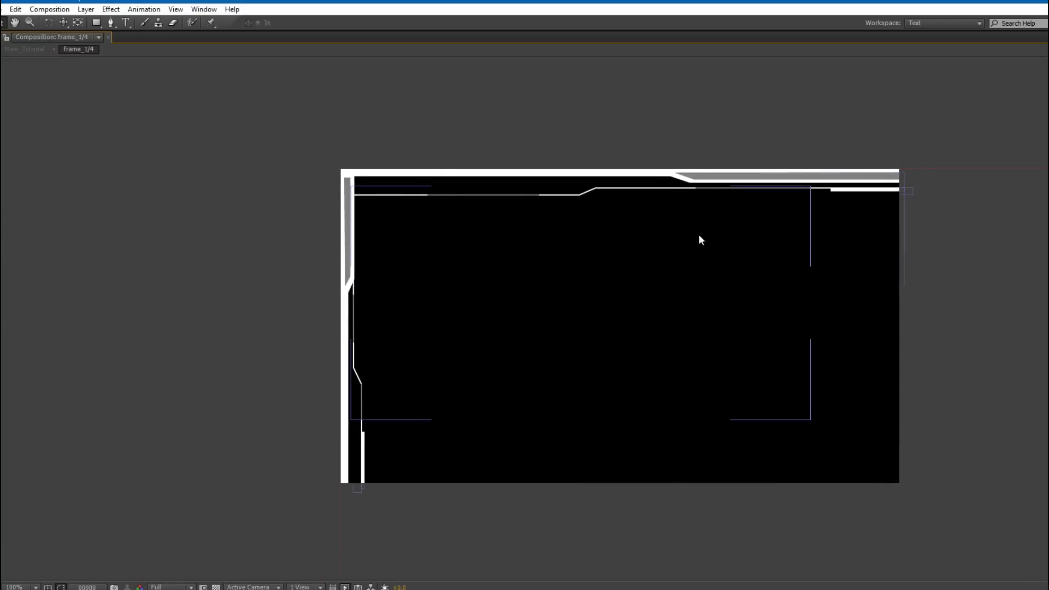
drag(719, 225, 632, 228)
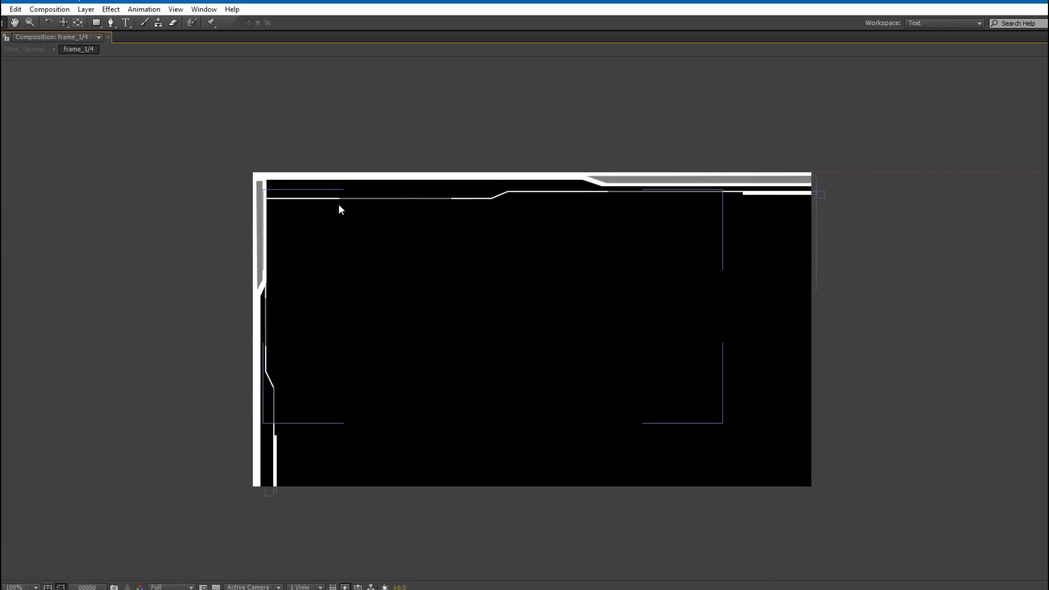
drag(726, 221, 686, 209)
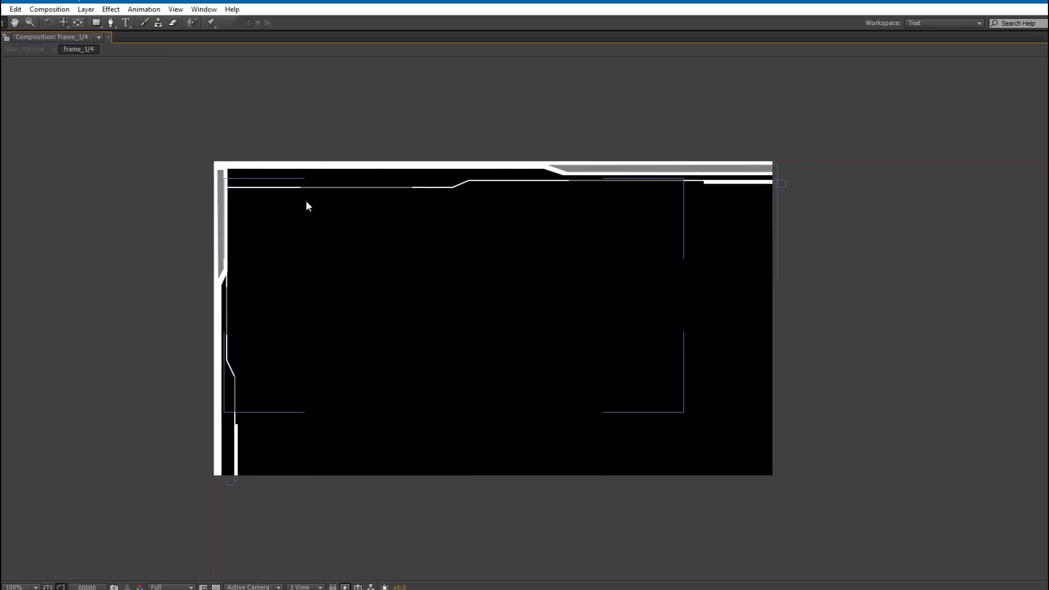
drag(474, 217, 502, 183)
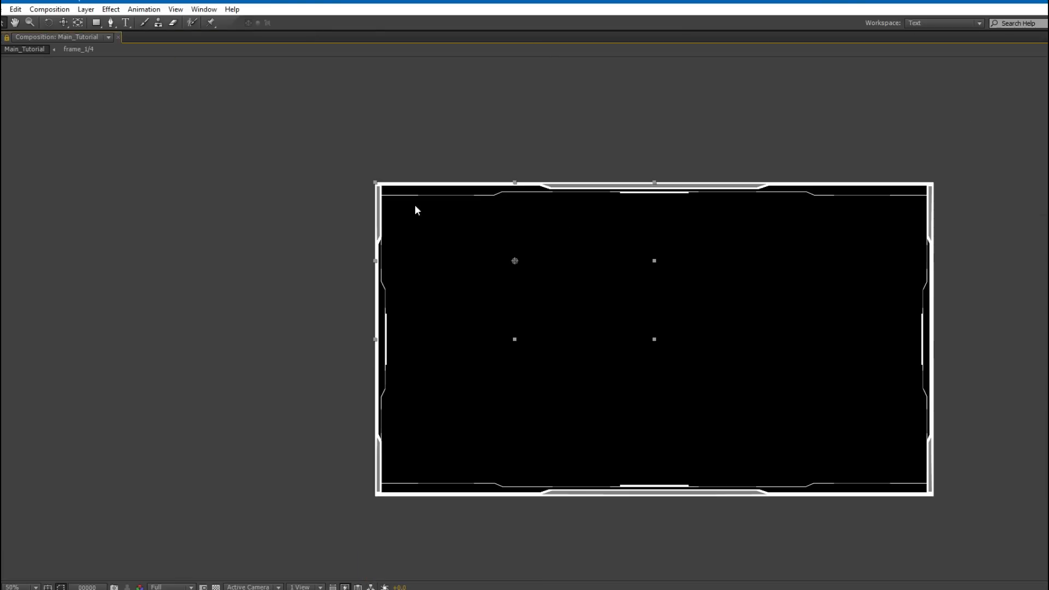
drag(414, 208, 337, 232)
click(190, 229)
click(306, 304)
click(708, 227)
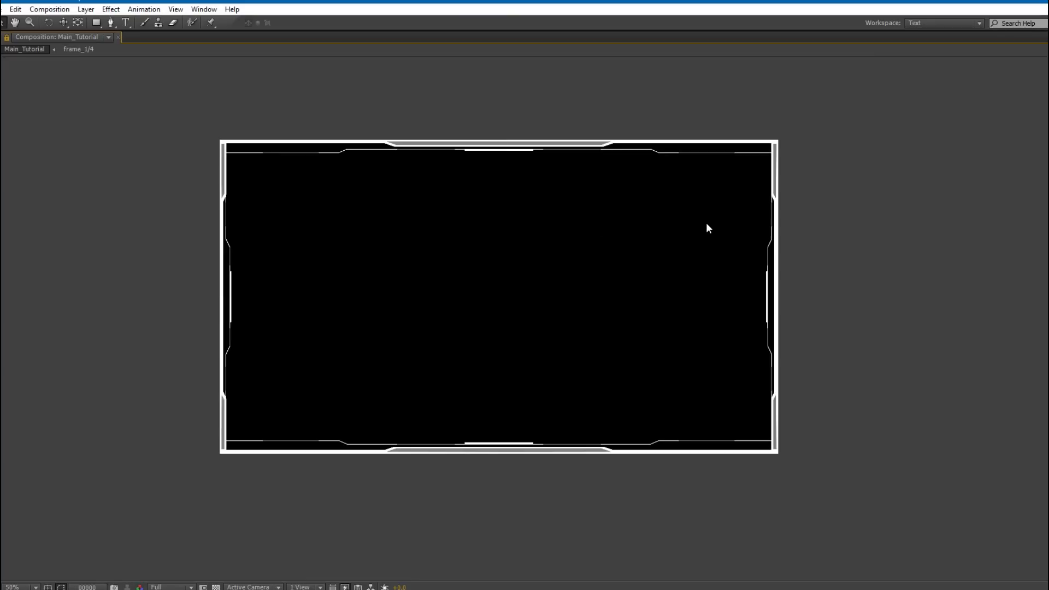
click(232, 172)
key(ctrl+shift+a)
Unlock the Main_Tutorial viewer, close the second composition viewer, and show Main_Tutorial in the widened remaining one.
click(7, 39)
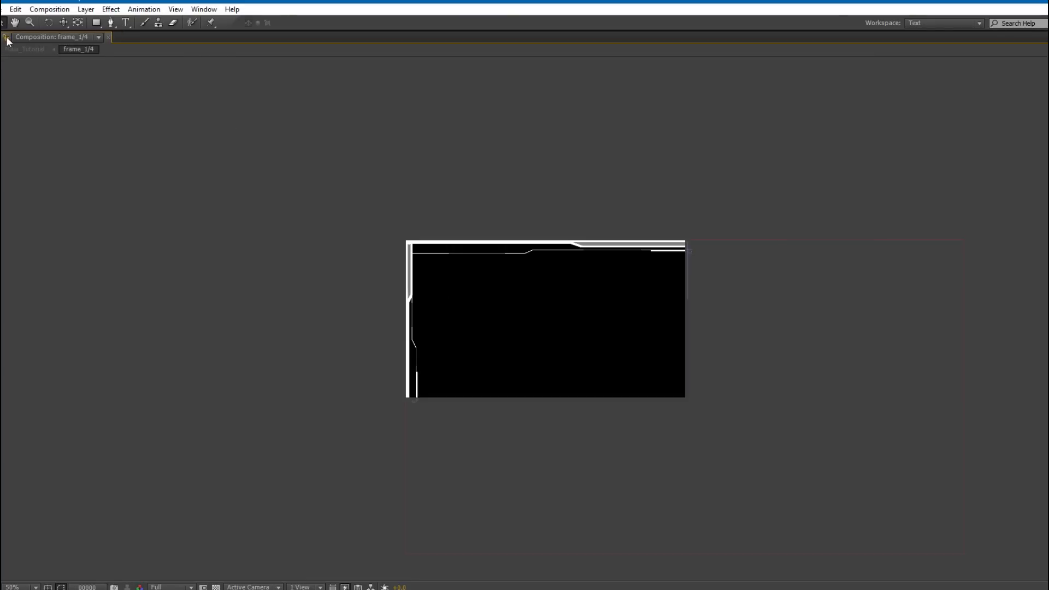
key(grave)
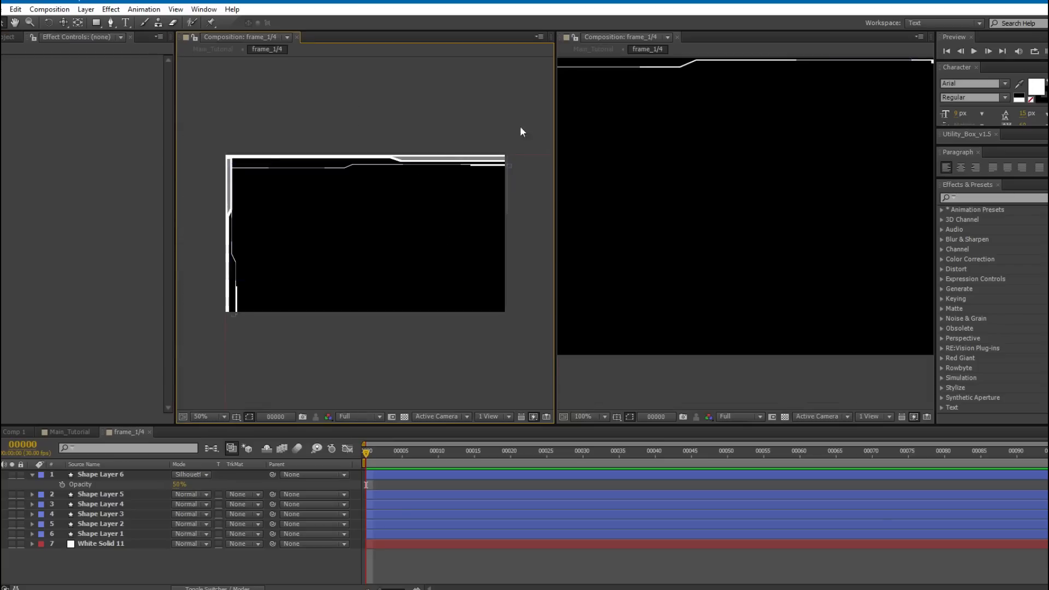
click(677, 36)
drag(555, 102, 943, 113)
click(70, 432)
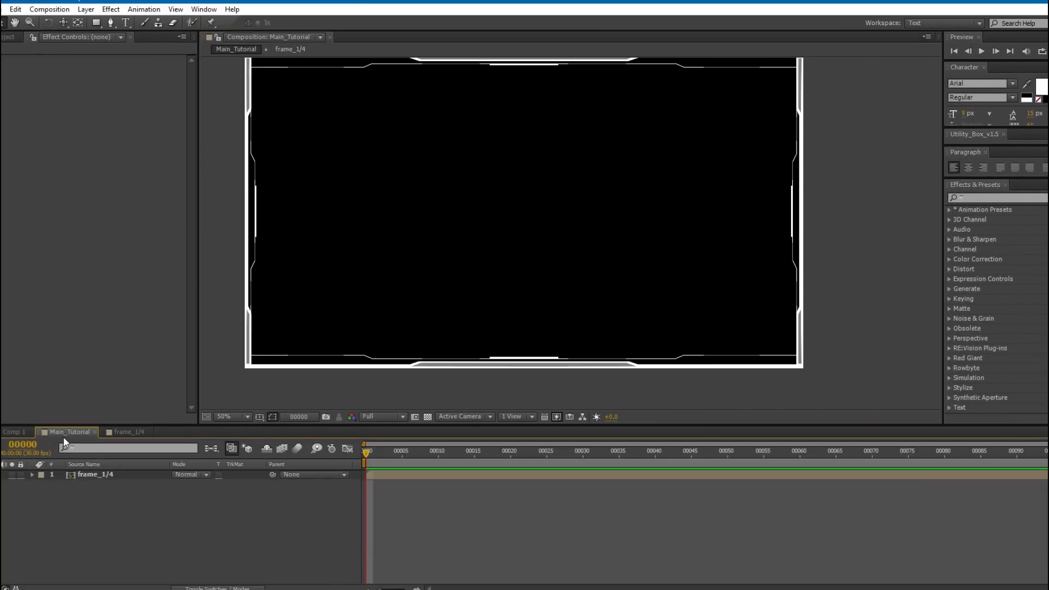
drag(430, 142, 489, 171)
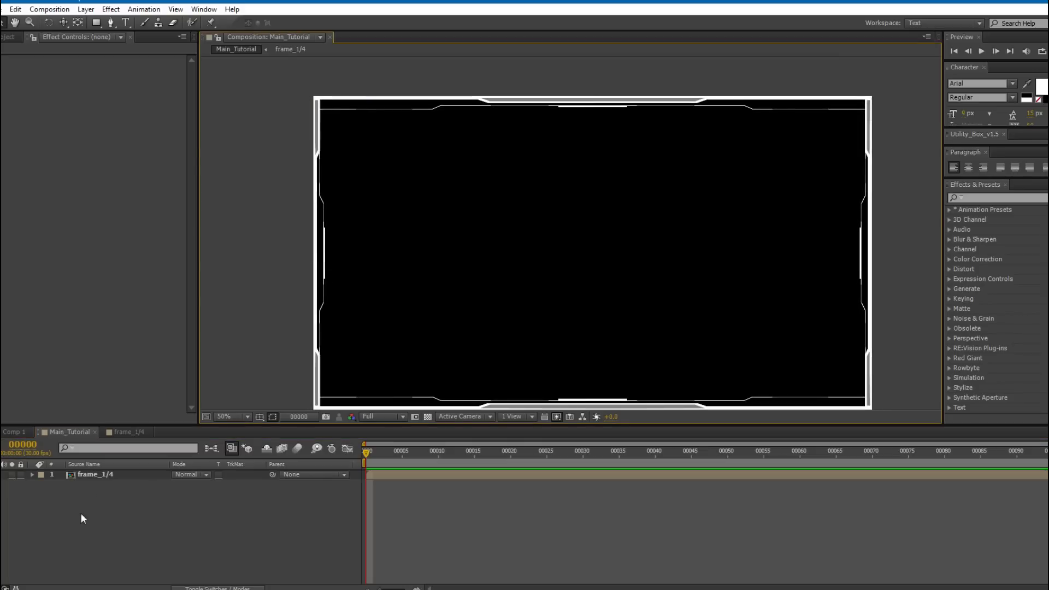
Make the frame_1/4 layer in Main_Tutorial a 3D layer.
click(93, 478)
key(F4)
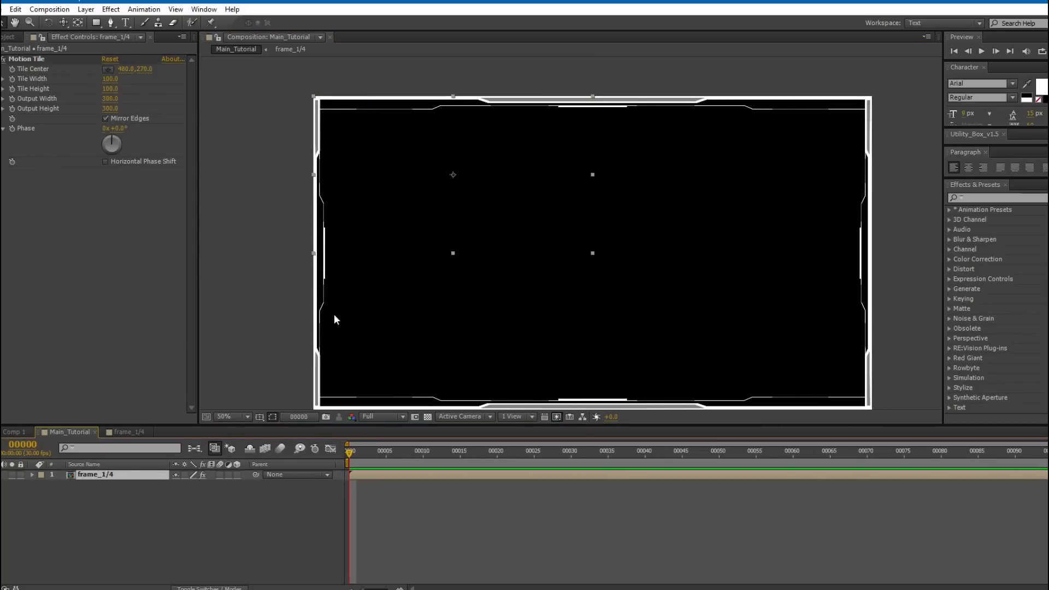
click(237, 475)
click(426, 503)
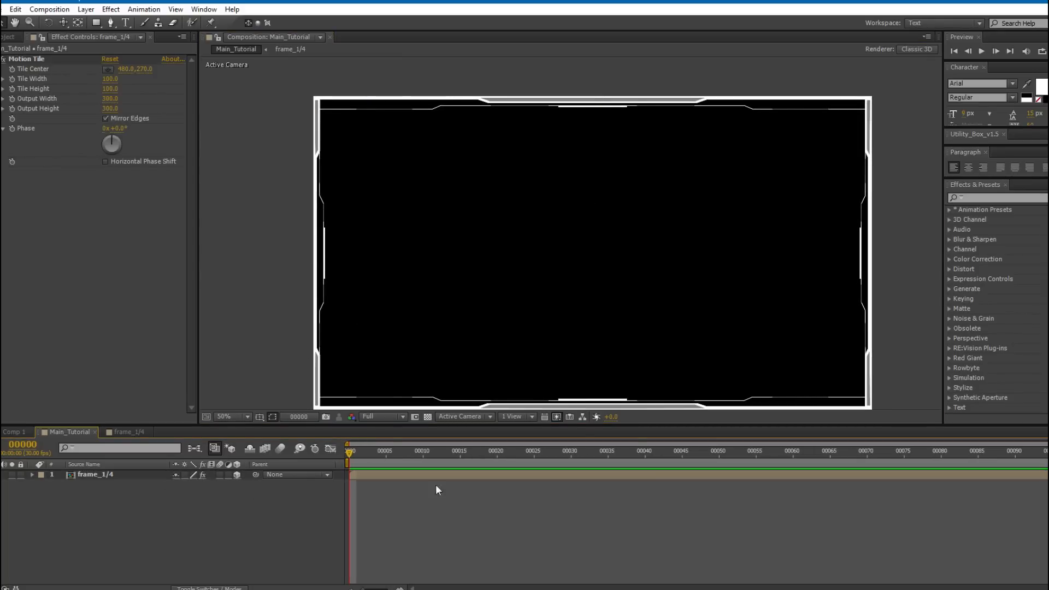
Add shutterstock_67946998.jpg to Main_Tutorial beneath frame_1/4 and scale it to 28%.
click(7, 37)
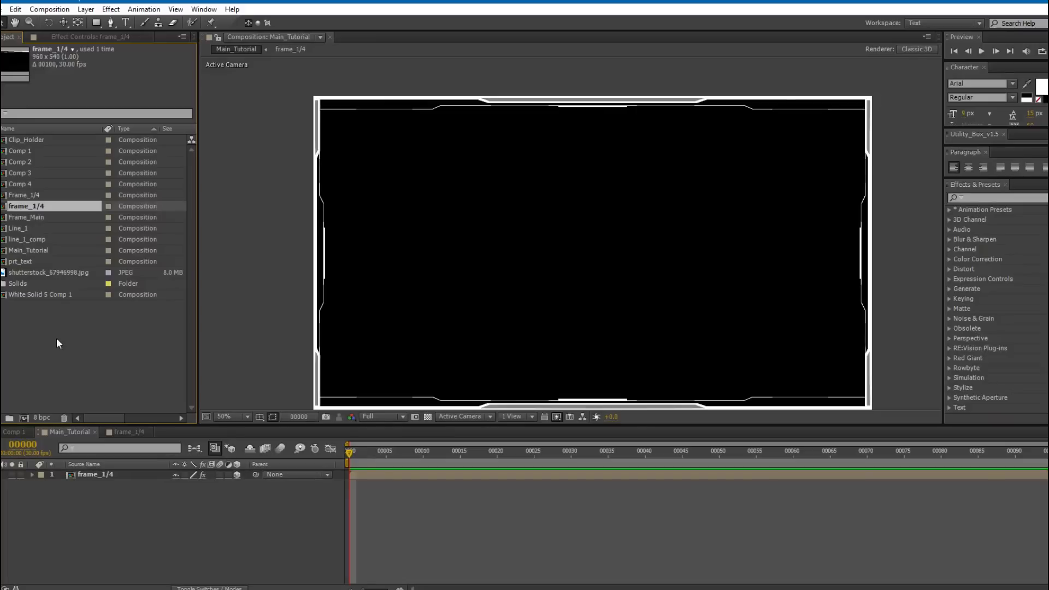
click(41, 271)
drag(37, 271, 58, 484)
drag(392, 318, 393, 274)
scroll(388, 297, down, 2)
click(129, 486)
key(s)
drag(189, 495, 150, 494)
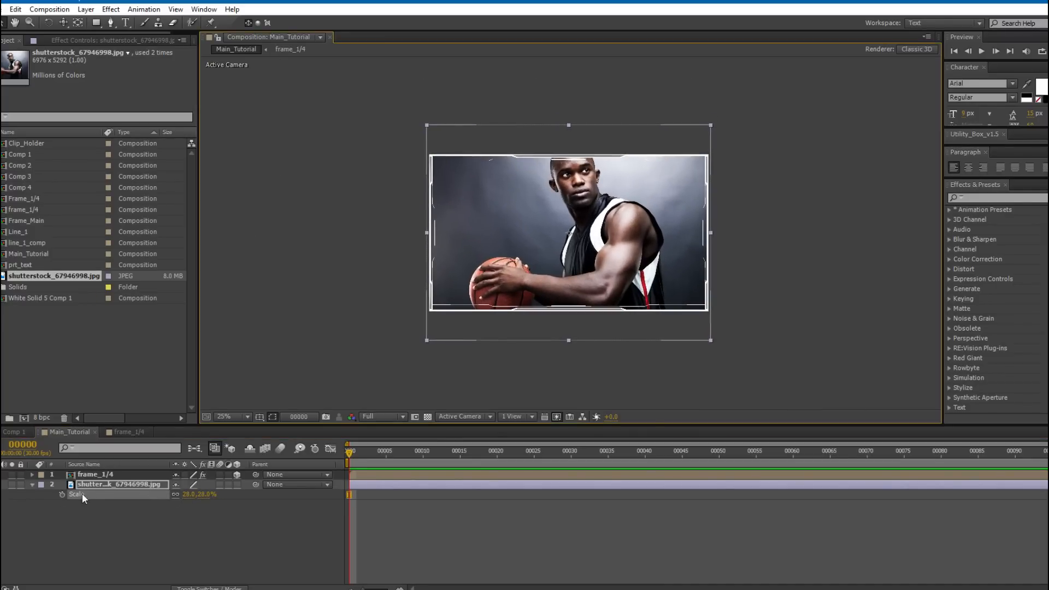
Pre-compose the image layer as media_holder_tutorial, moving all attributes into it, and make the new layer 3D.
click(94, 487)
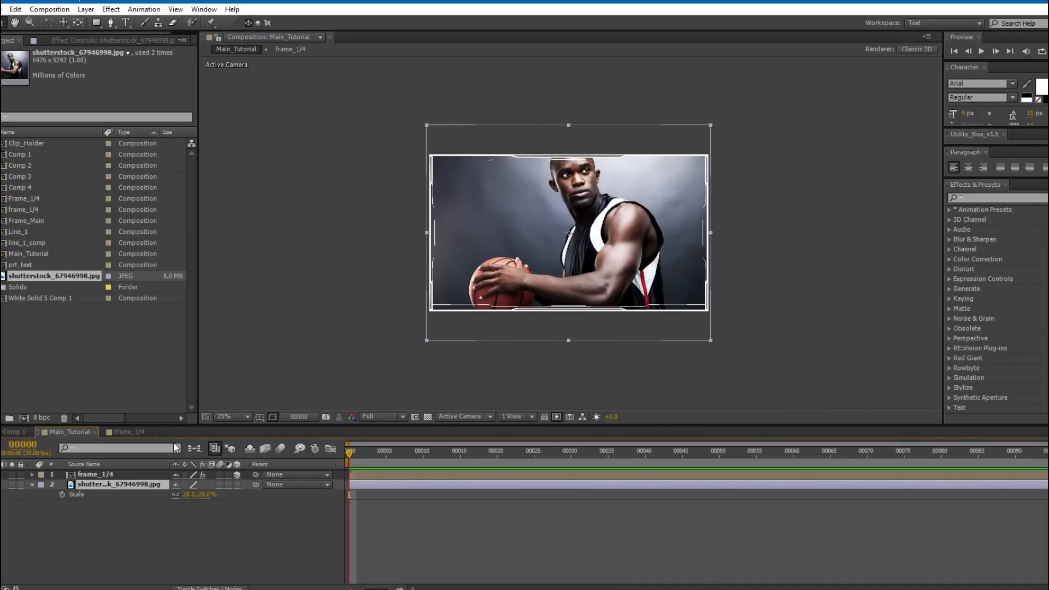
key(ctrl+shift+c)
text(media_ho)
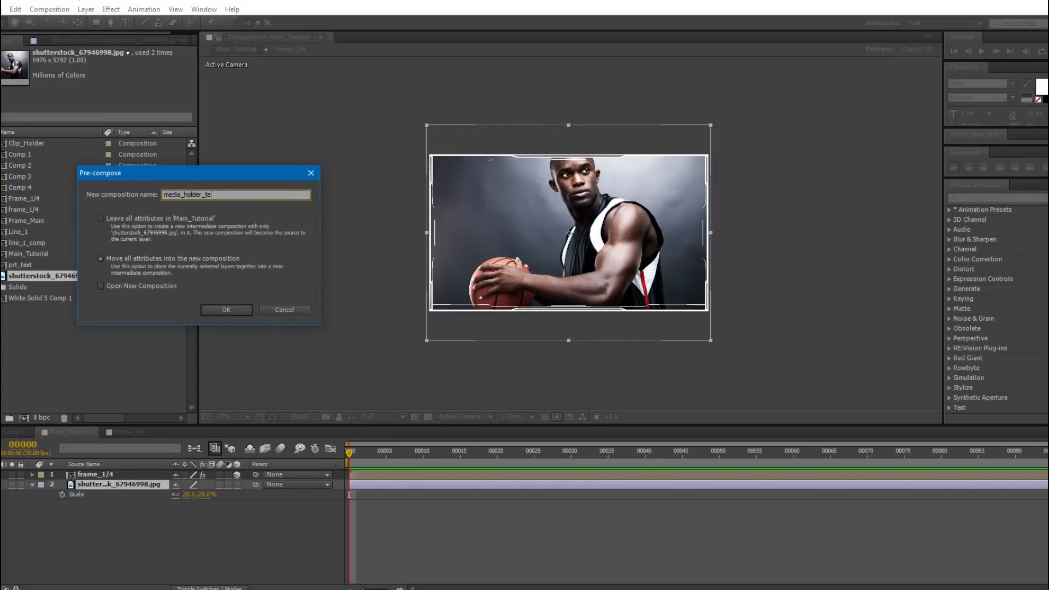
text(lder_tutorial)
key(Return)
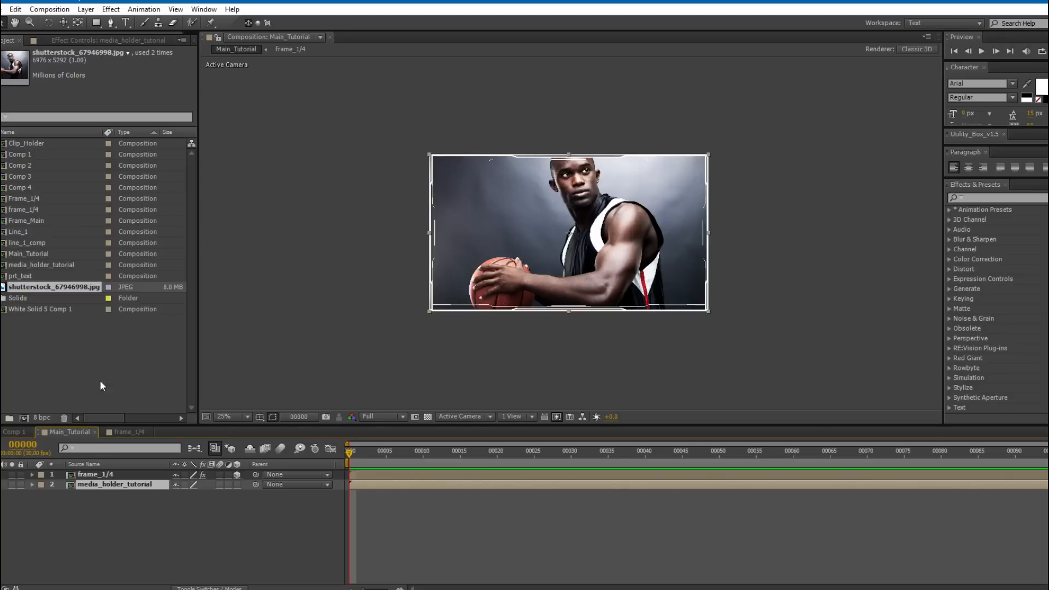
click(234, 490)
click(236, 484)
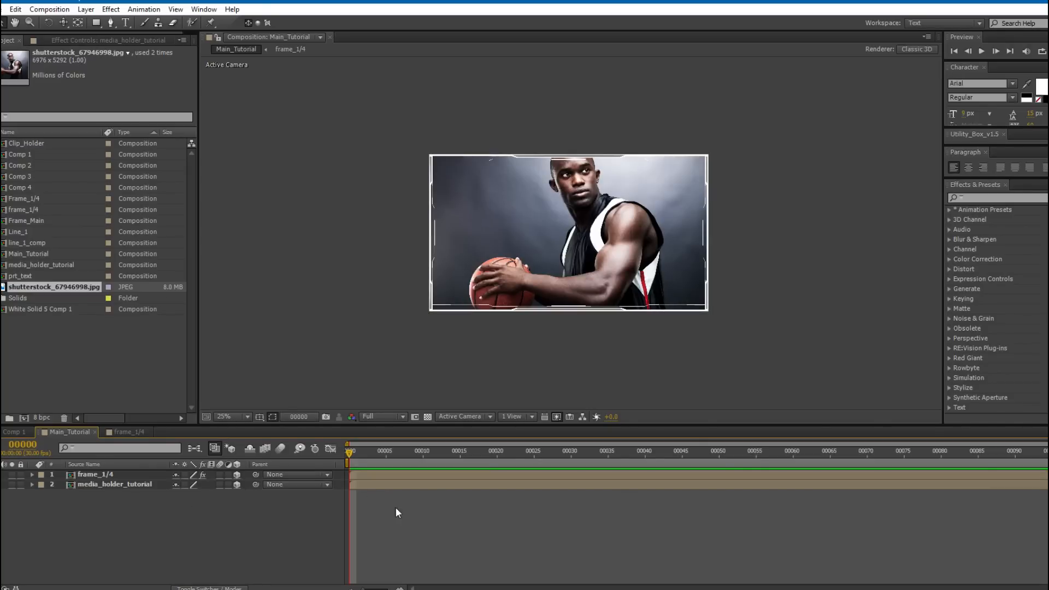
Add a two-node camera with a 90° angle of view to Main_Tutorial.
click(86, 9)
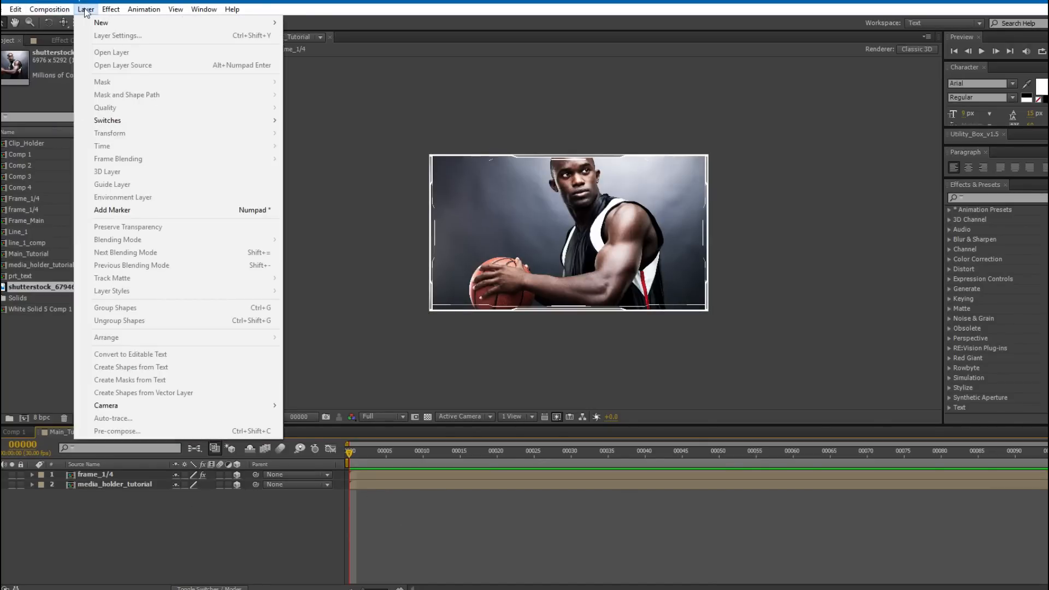
mouse_move(164, 23)
click(376, 61)
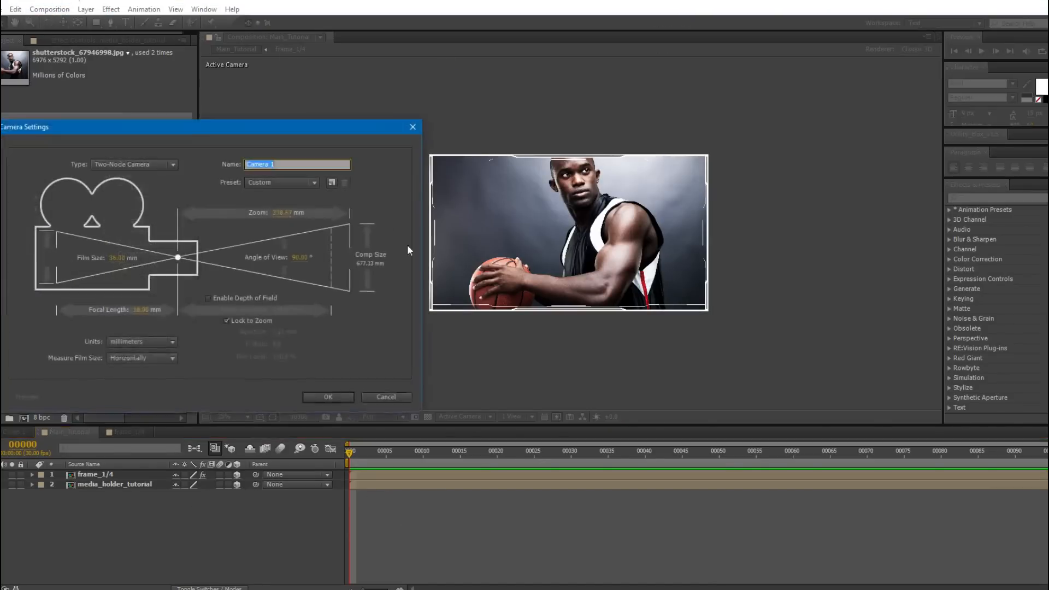
click(299, 258)
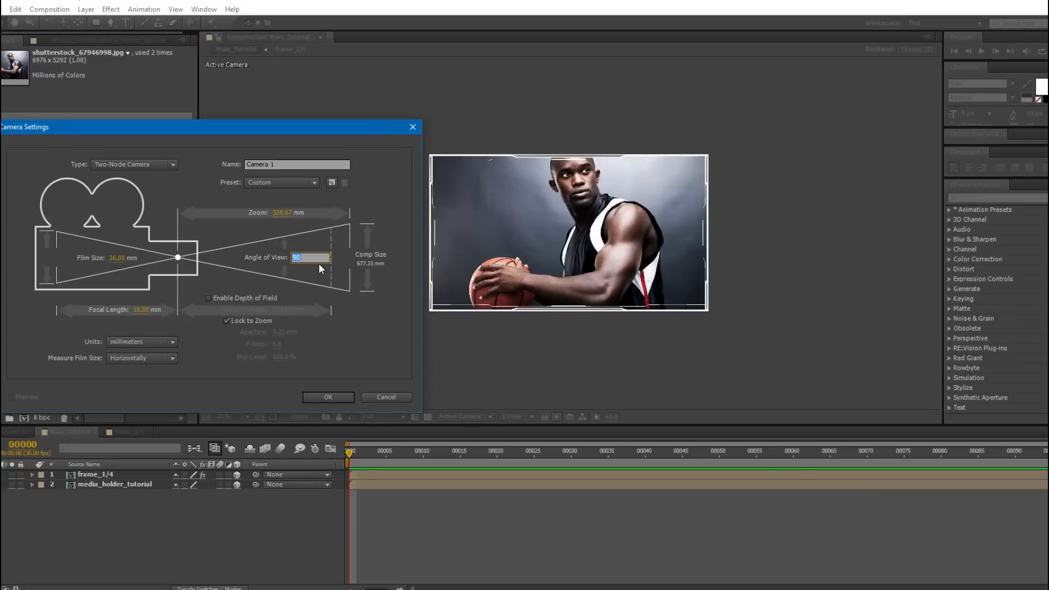
click(328, 397)
Add a null object to Main_Tutorial and rename it Camera_Target.
click(86, 9)
mouse_move(188, 24)
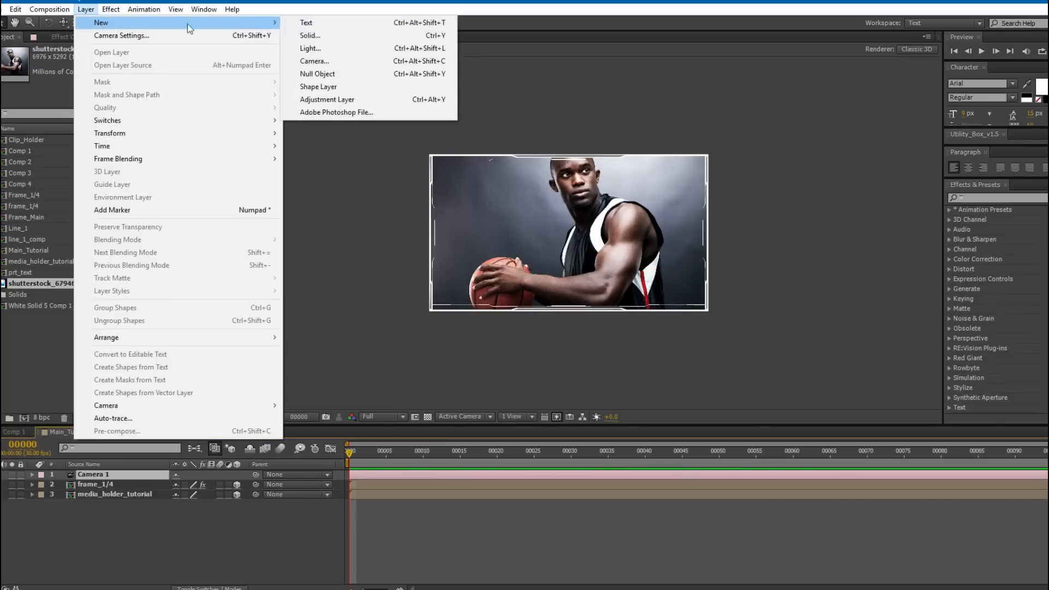
click(375, 74)
scroll(500, 280, up, 1)
drag(514, 256, 497, 260)
key(KP_Enter)
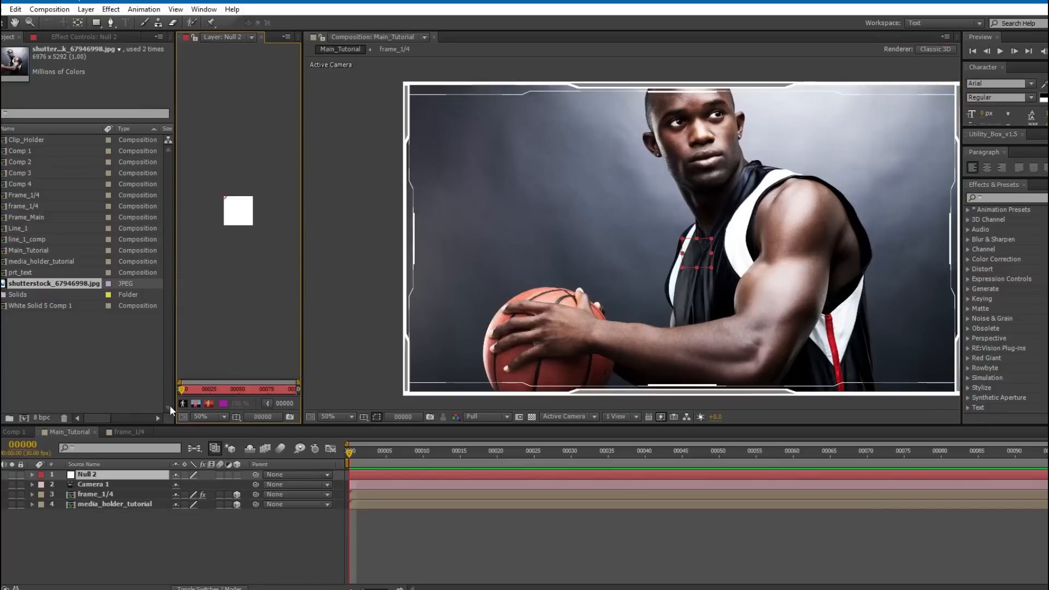
click(262, 36)
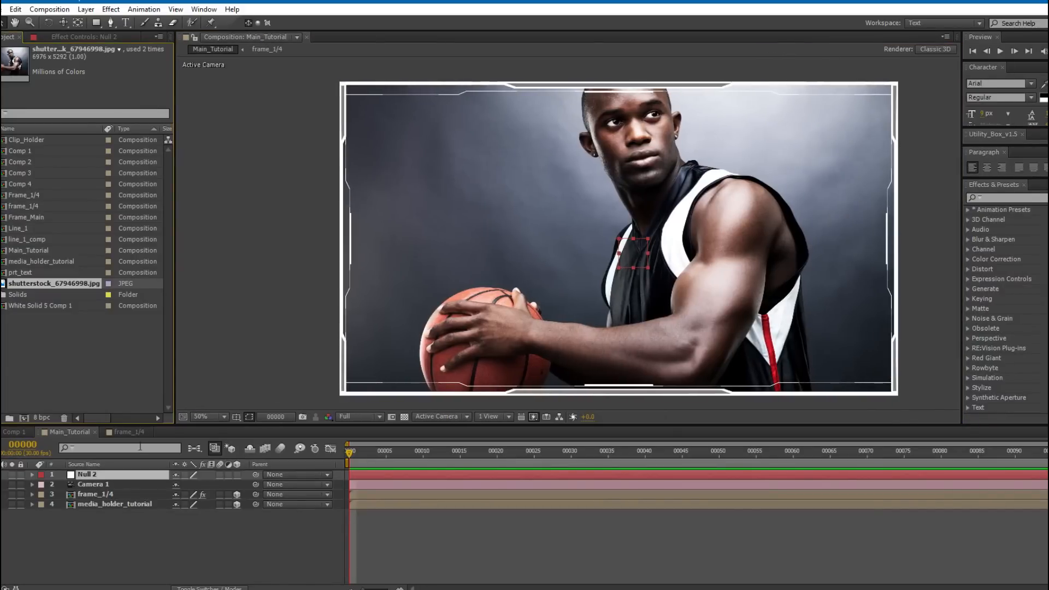
click(87, 476)
key(Return)
text(Camera_Target)
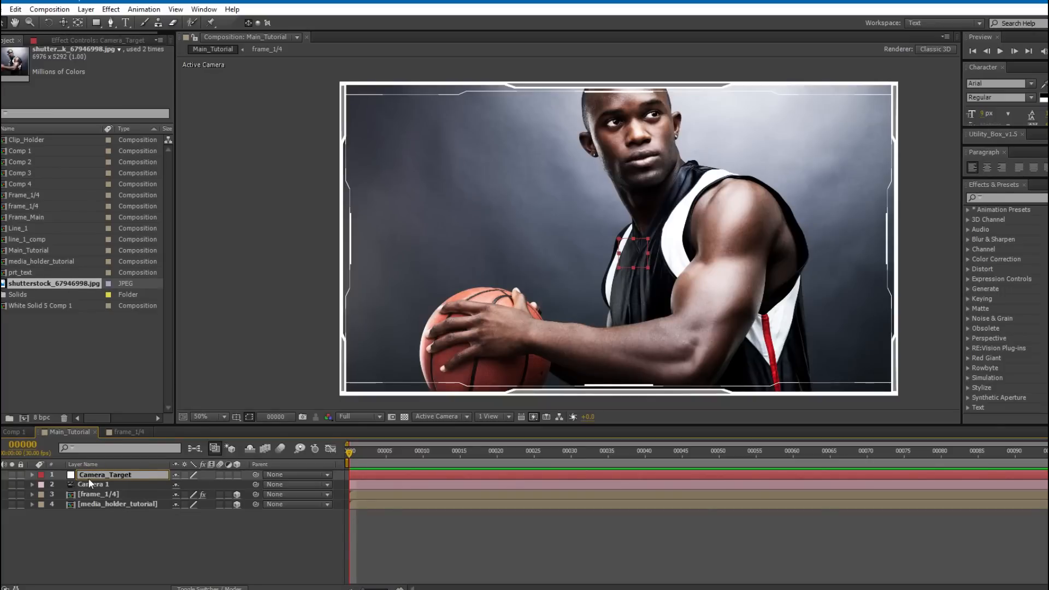
Parent Camera 1 to Camera_Target and make Camera_Target a 3D layer.
click(119, 481)
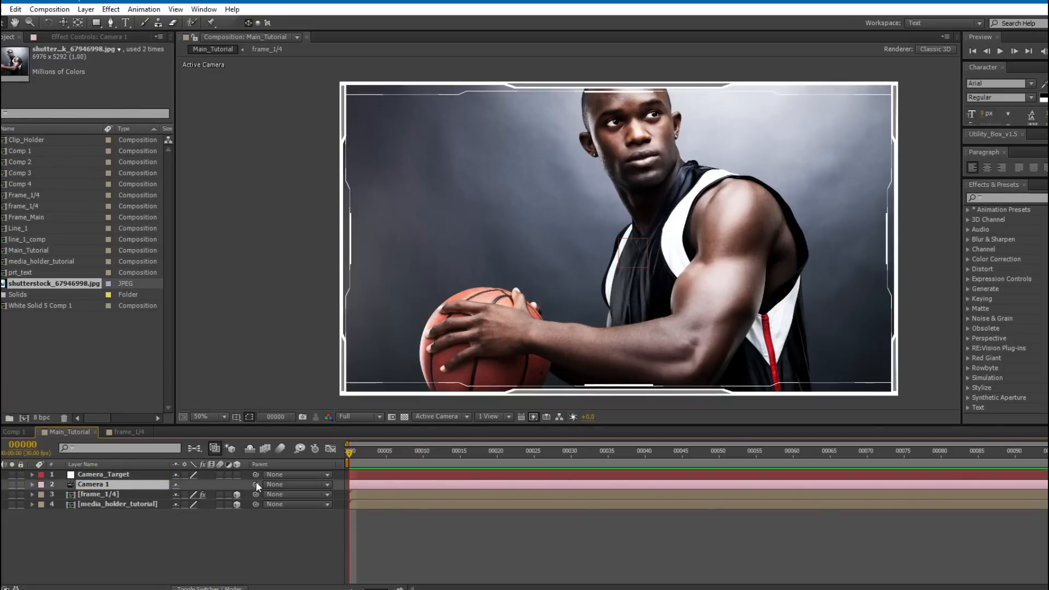
drag(254, 487, 143, 480)
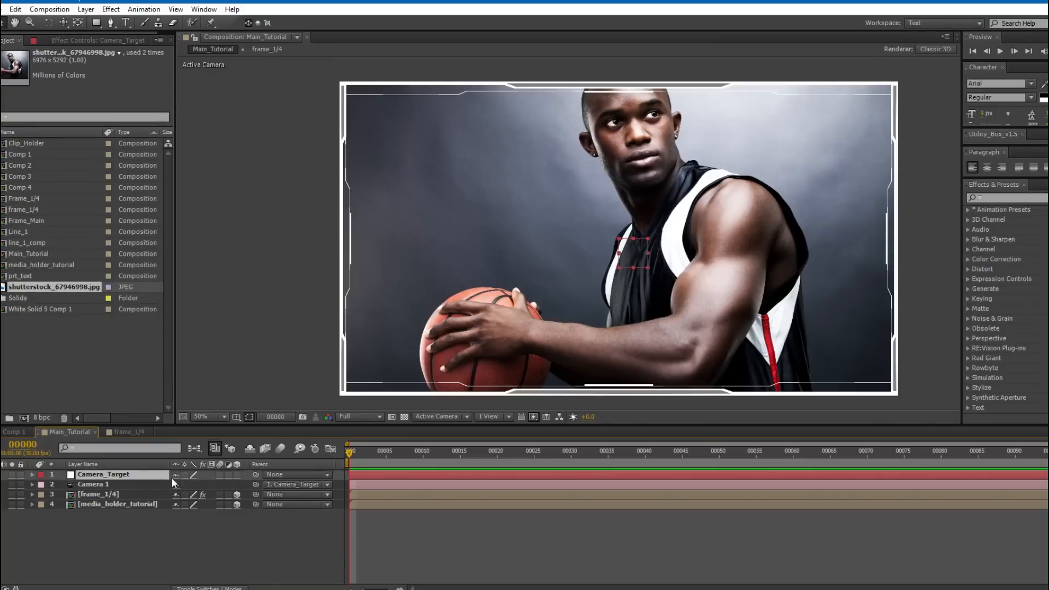
click(109, 479)
click(238, 474)
Pull Camera 1 back and shift it with the Unified Camera tool so the area around the framed image is in view.
click(107, 486)
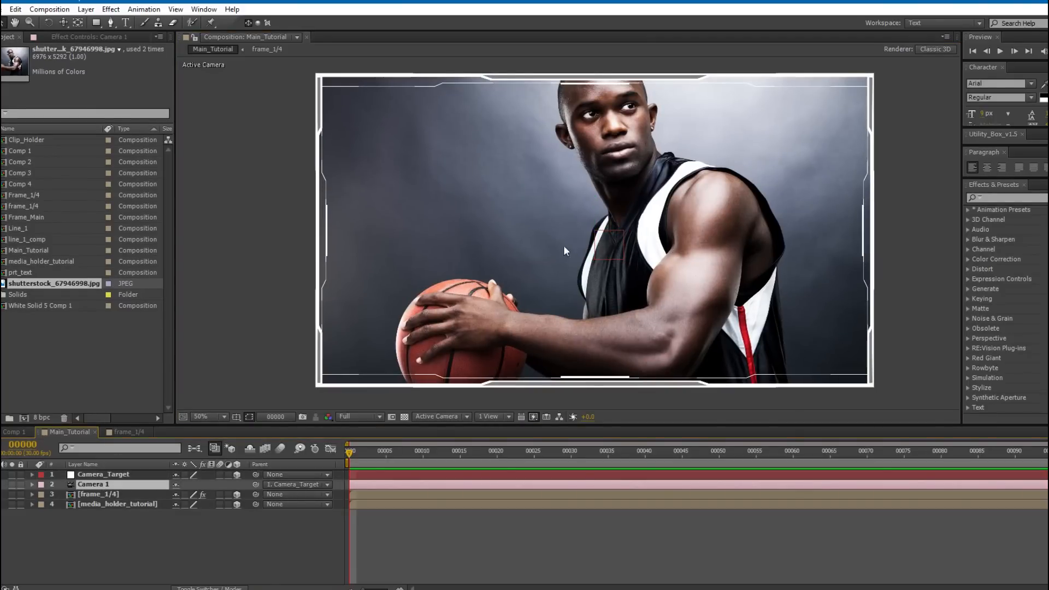
key(c)
drag(63, 22, 137, 62)
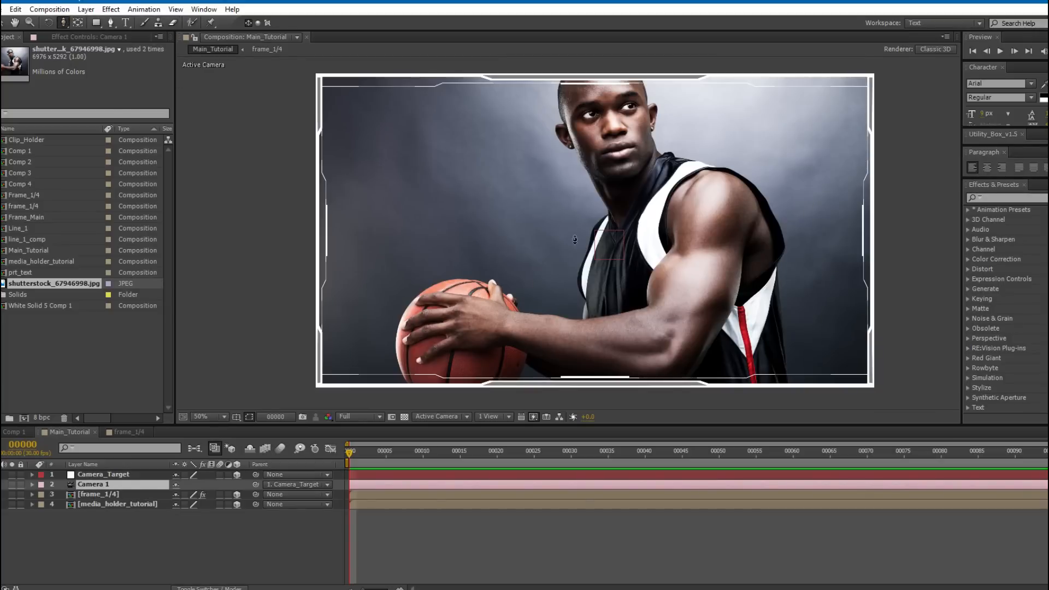
key(c)
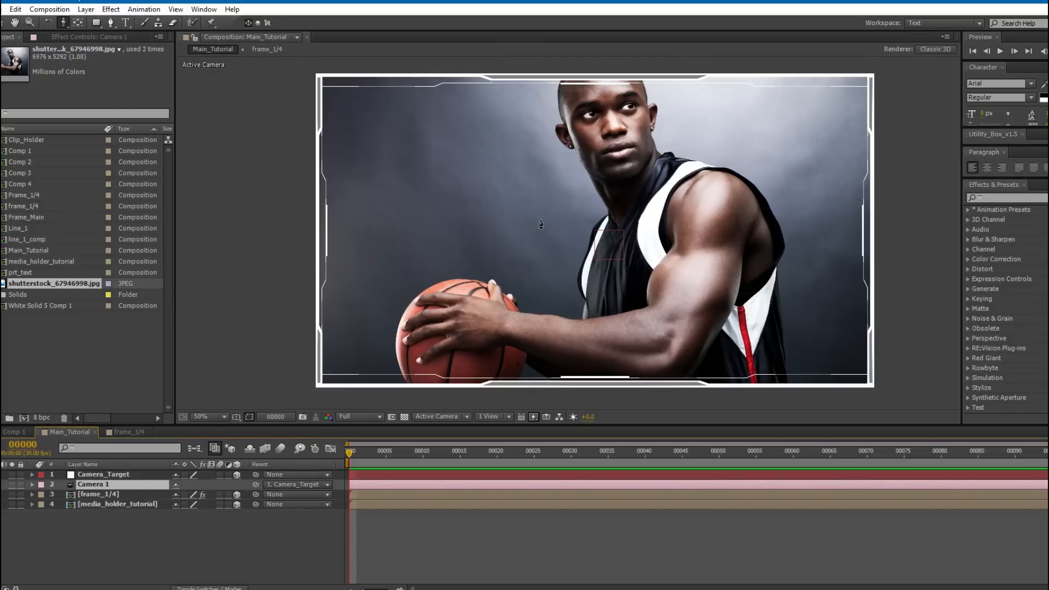
drag(589, 202, 601, 328)
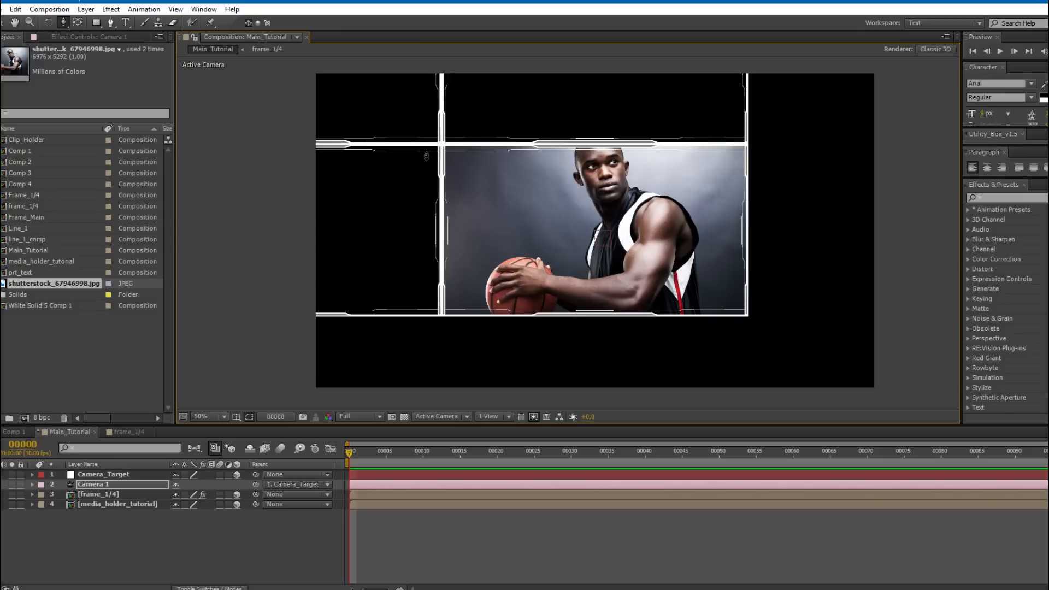
Pre-compose the frame_1/4 layer as main_Frame_tutorial with all attributes moved, and turn 3D back on for Camera_Target, main_Frame_tutorial and media_holder_tutorial.
click(102, 494)
click(108, 497)
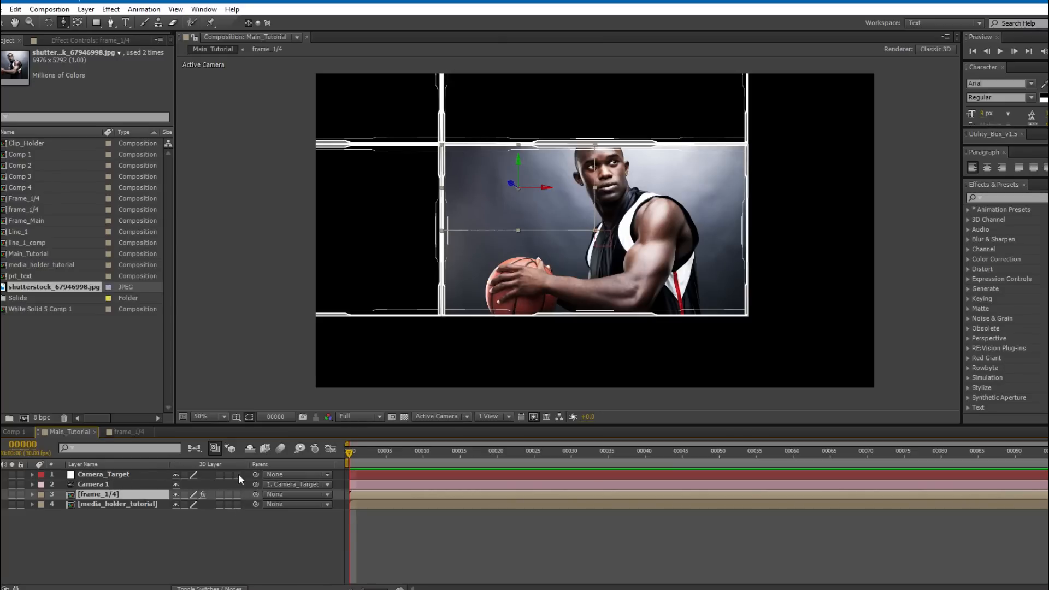
click(232, 494)
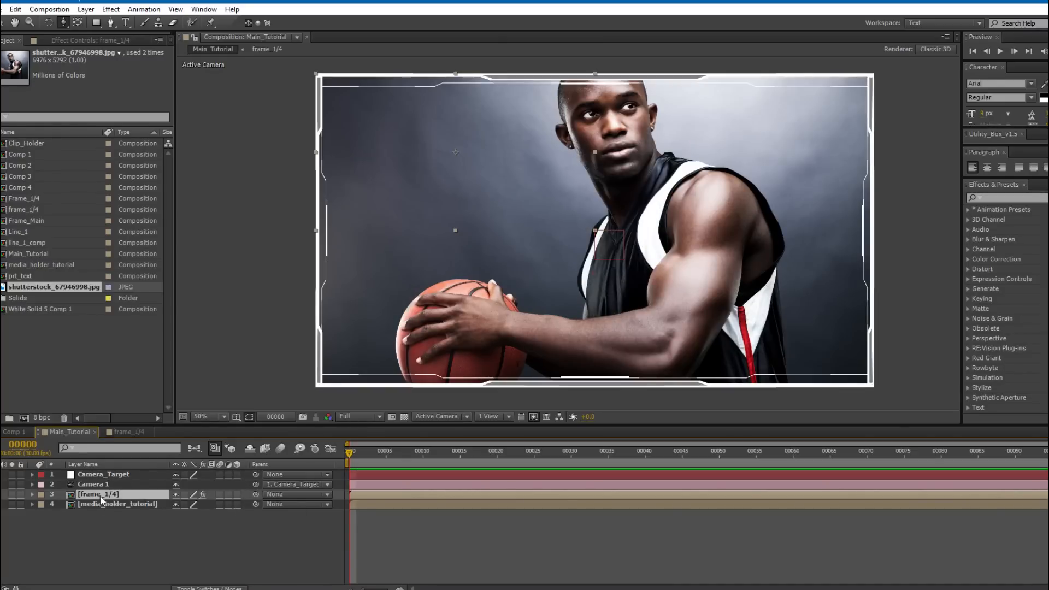
key(ctrl+shift+c)
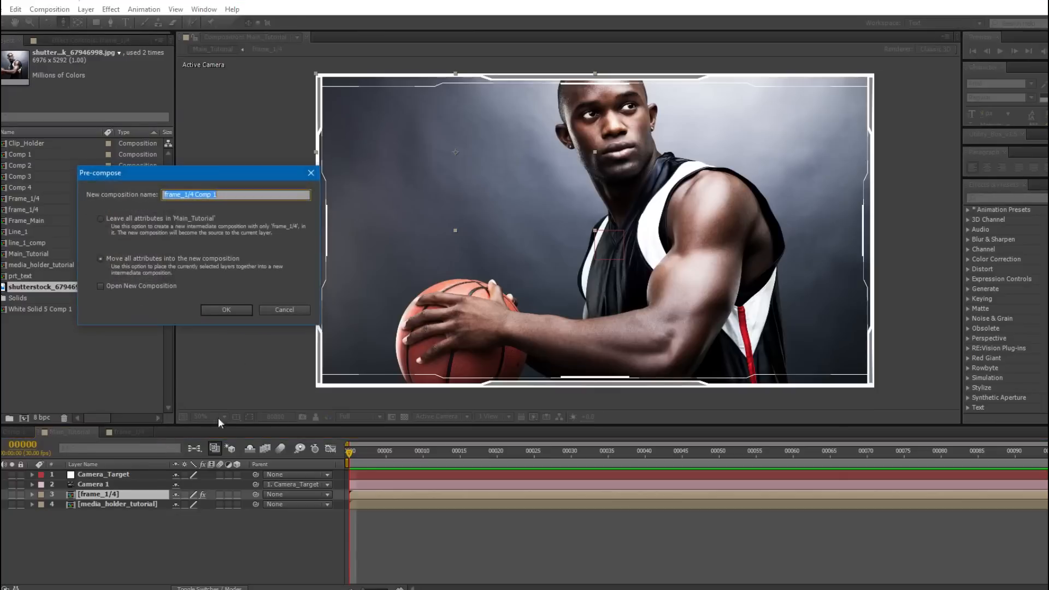
drag(174, 173, 255, 160)
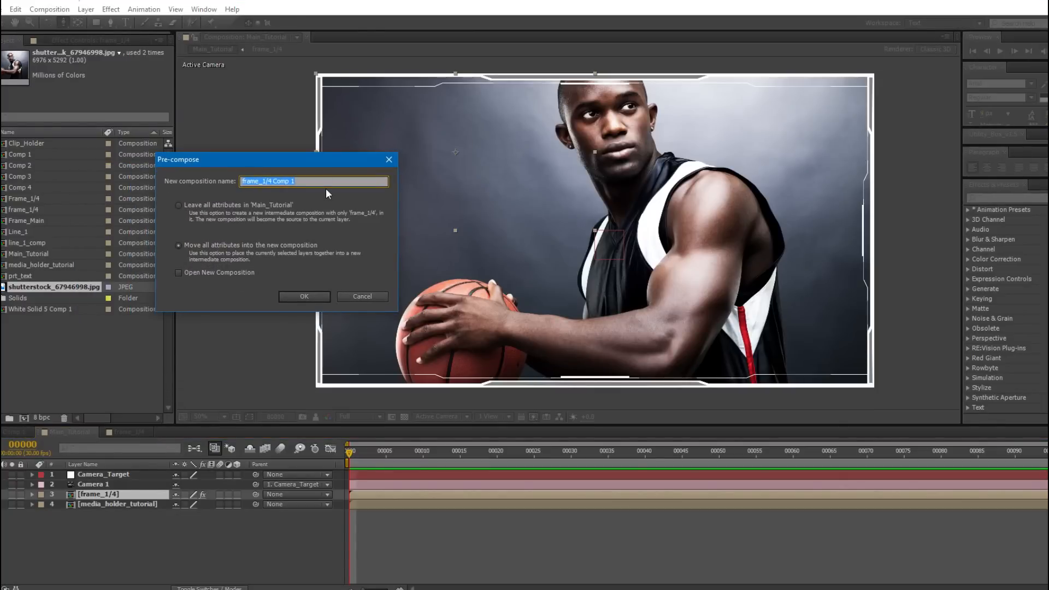
text(main_Frame_tutorial)
key(Return)
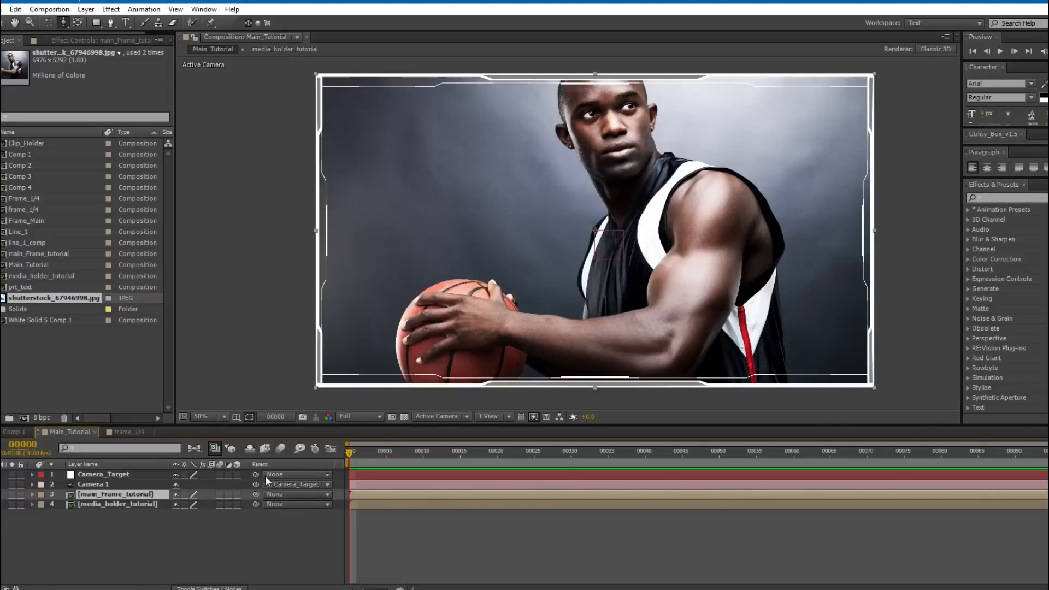
click(237, 475)
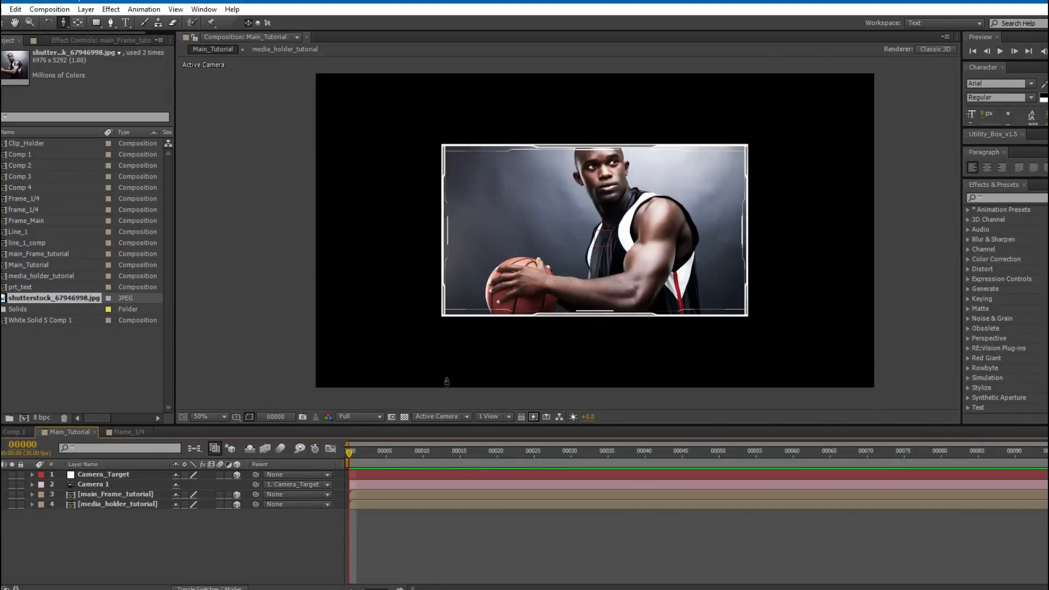
click(99, 495)
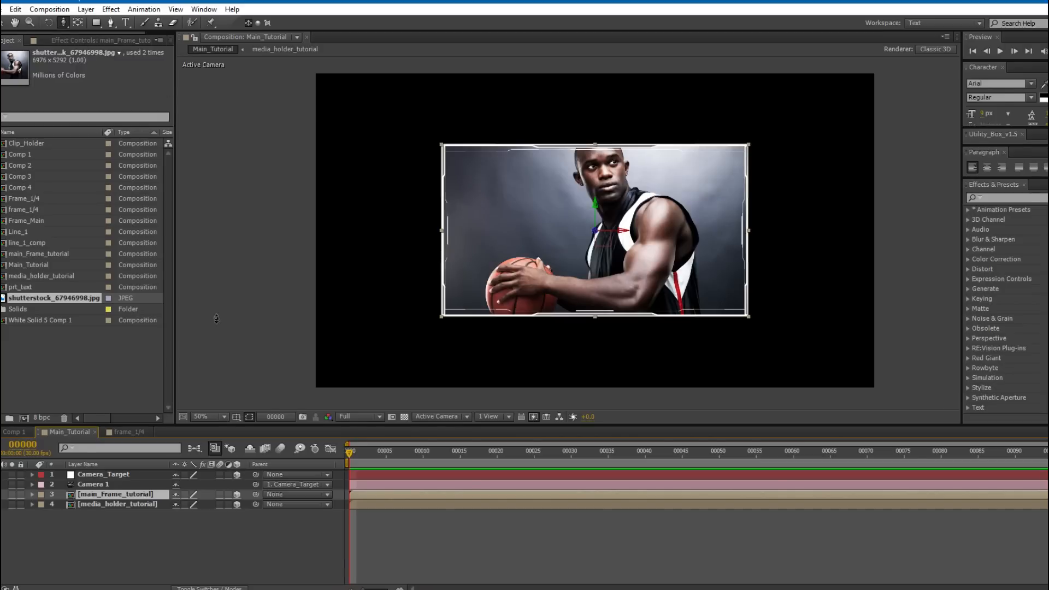
Set Camera_Target's X Rotation to 3° and keyframe its Y Rotation from 11° at frame 0 to -15° at frame 99.
click(115, 474)
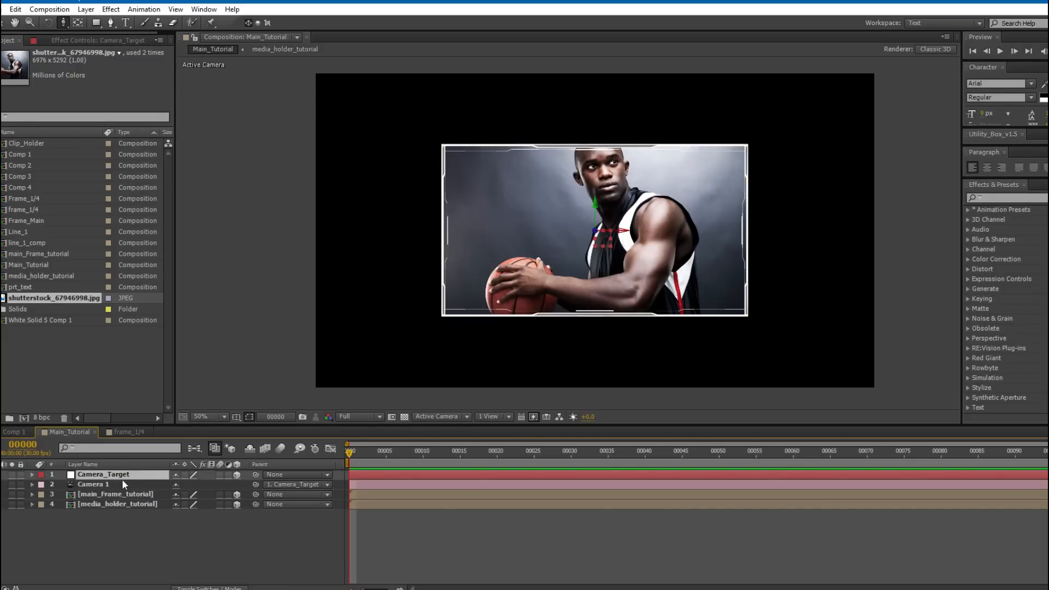
click(32, 474)
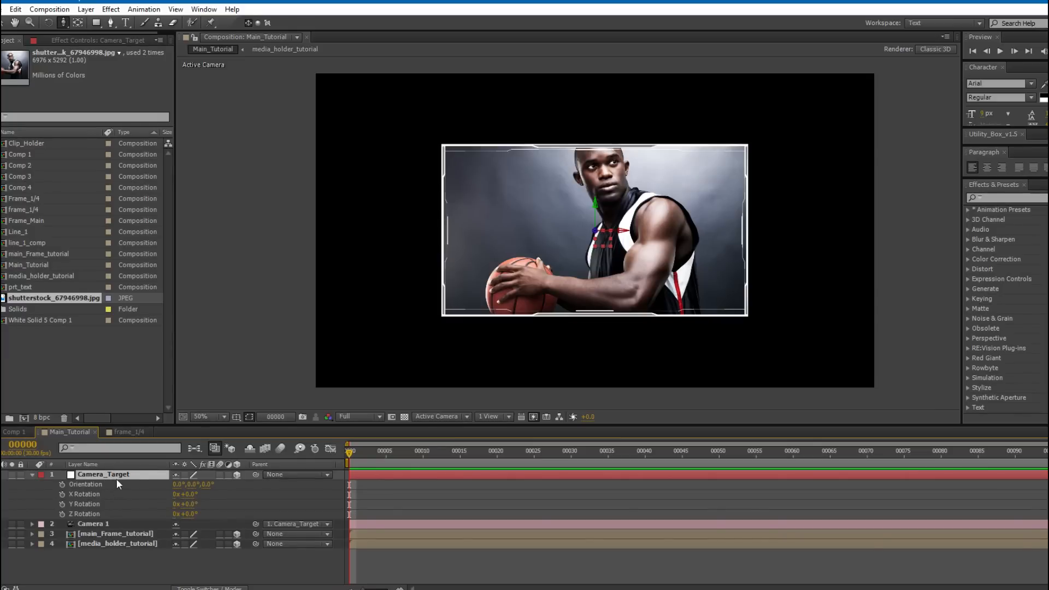
mouse_move(194, 497)
mouse_down()
mouse_move(205, 499)
mouse_move(187, 509)
mouse_move(201, 512)
mouse_up()
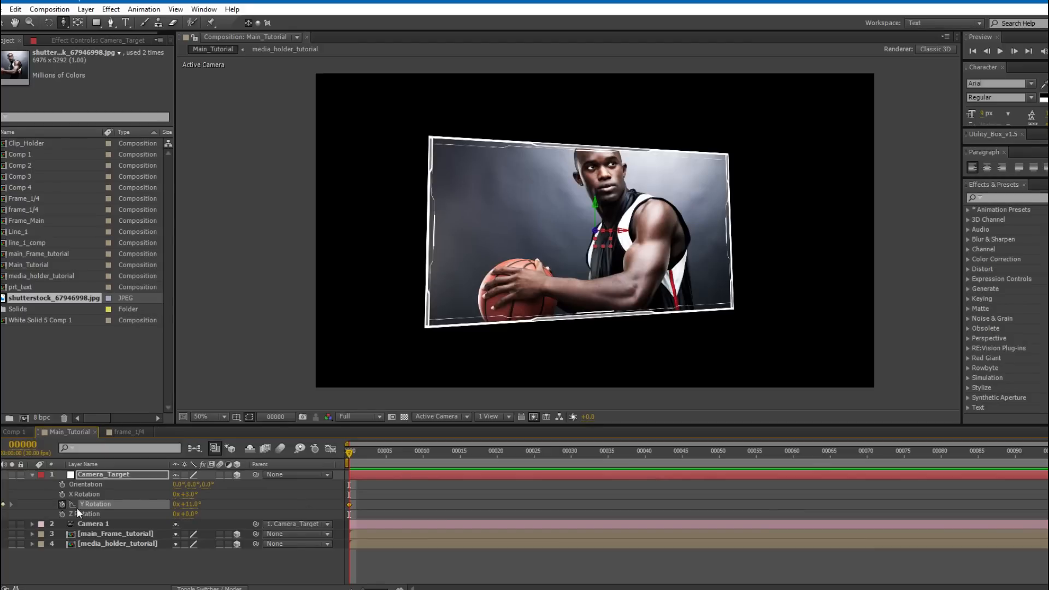
drag(352, 457, 1048, 463)
drag(195, 512, 181, 509)
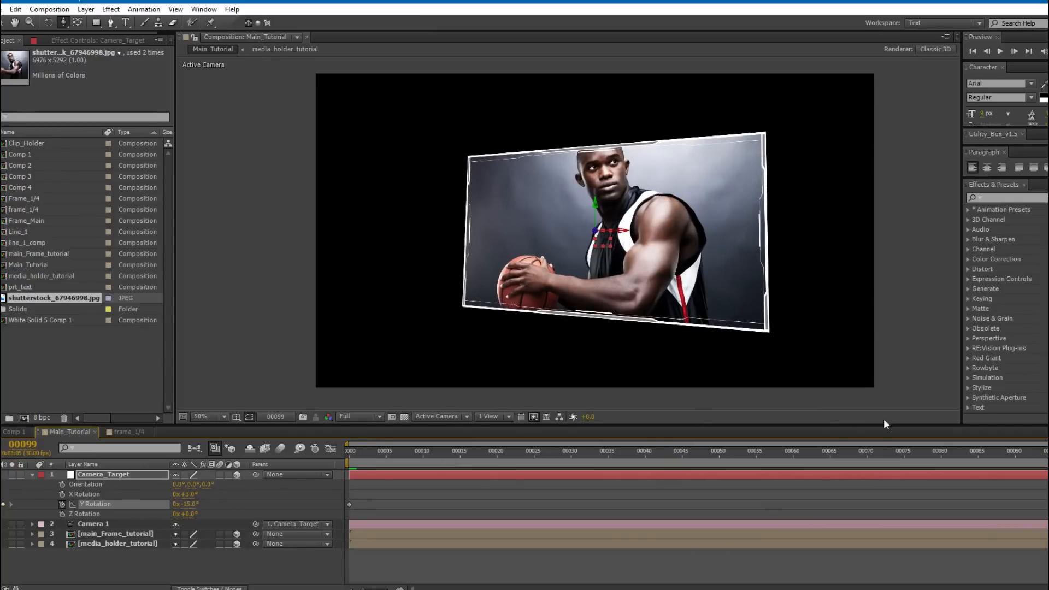
drag(1032, 450, 330, 457)
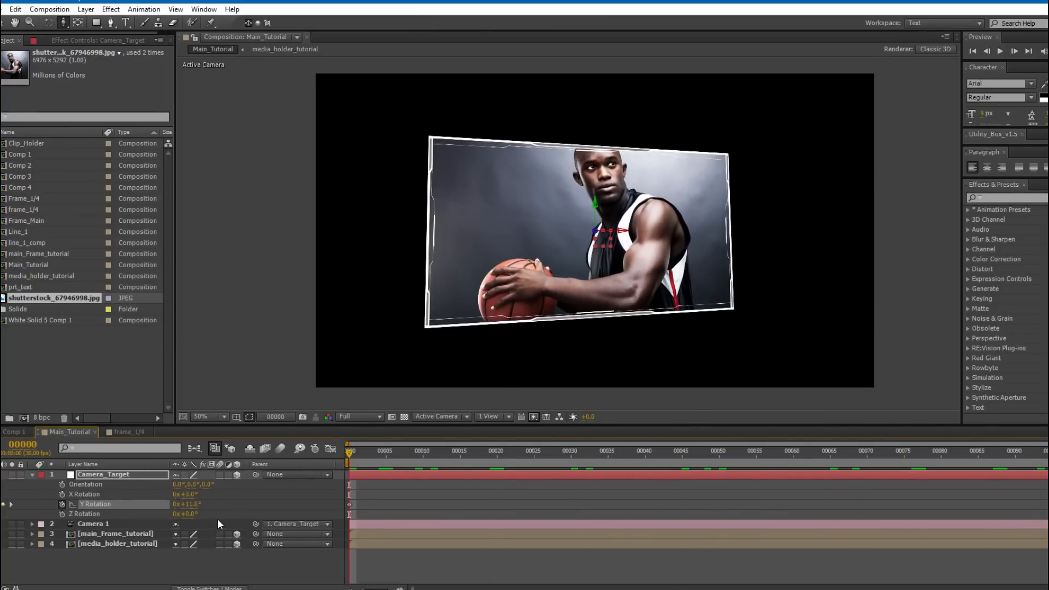
Set Camera_Target's Z Rotation to 3° and preview the camera move.
click(122, 477)
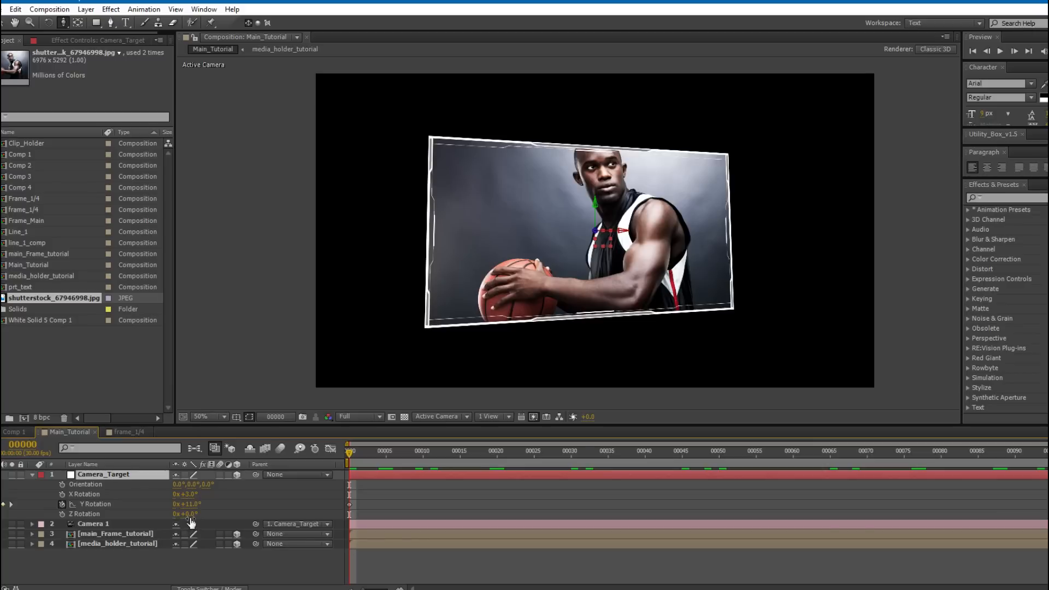
drag(192, 517, 194, 518)
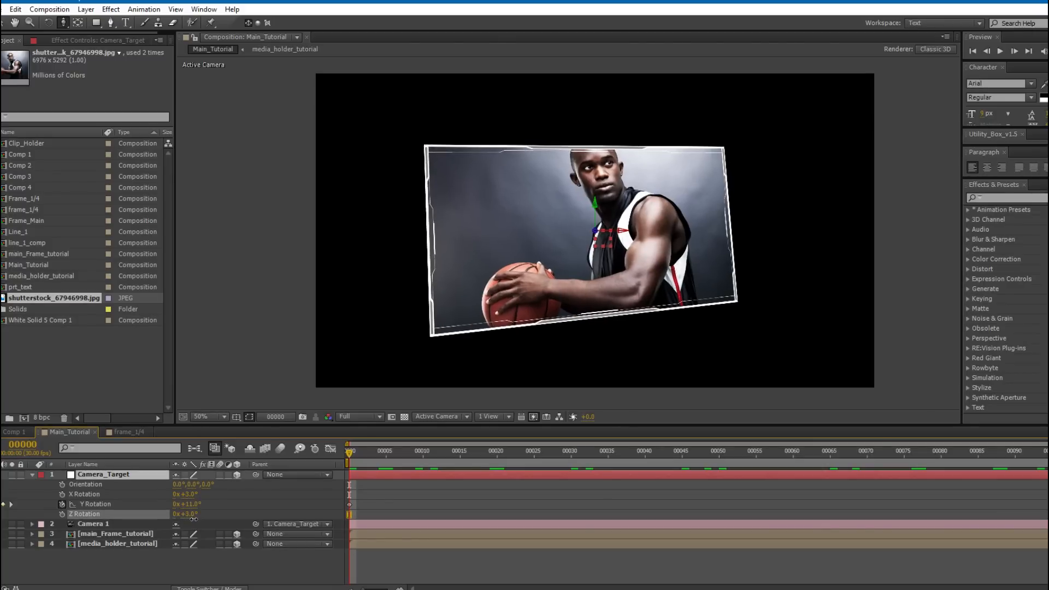
key(space)
key(space)
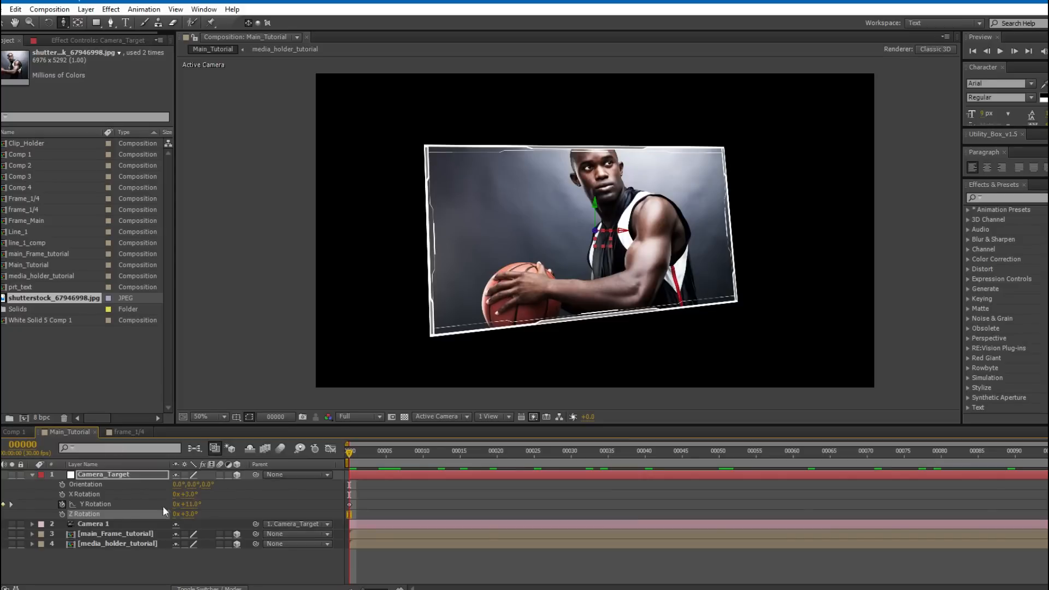
Widen Camera_Target's Y Rotation animation to 17° at frame 0 and -19° at frame 99, and collapse the layer's properties.
key(space)
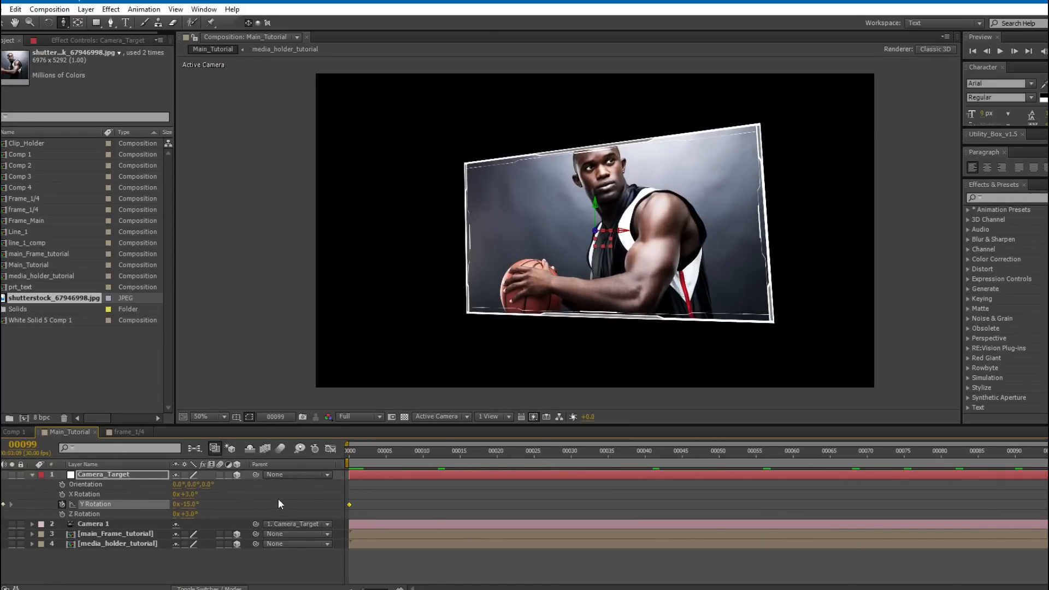
drag(175, 505, 190, 505)
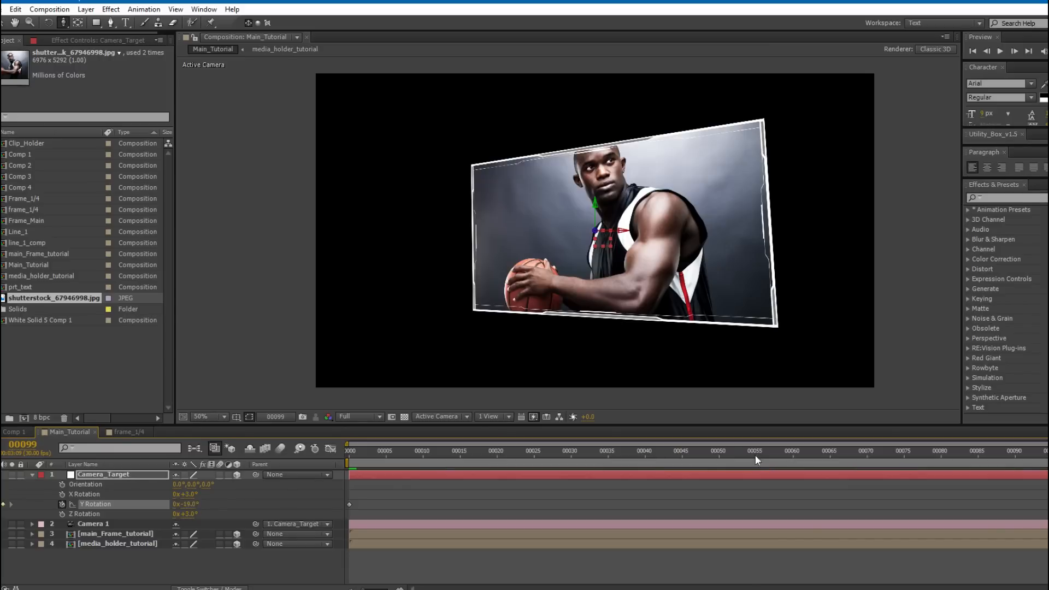
key(space)
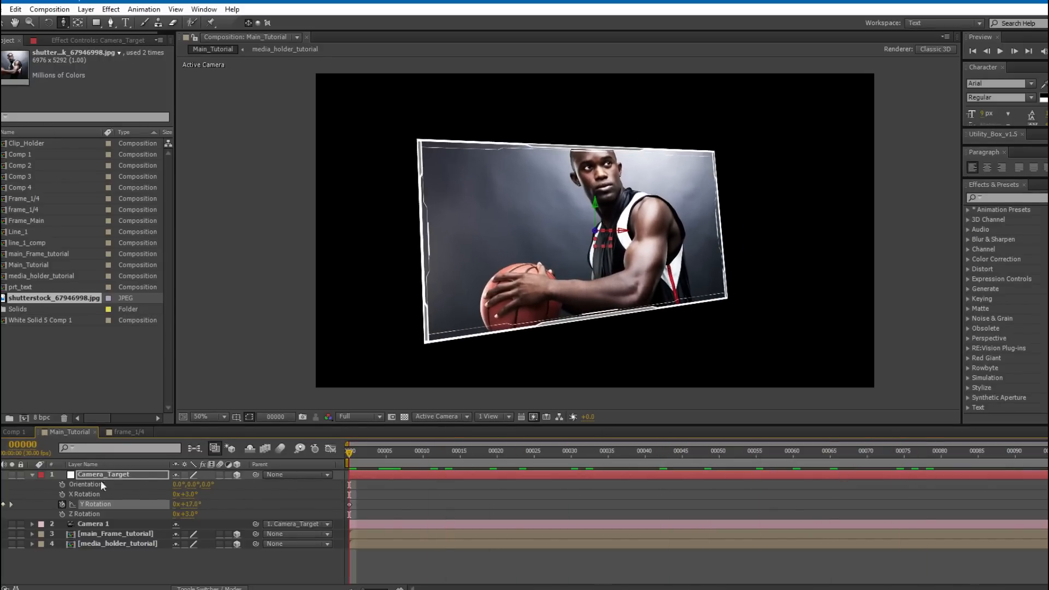
click(32, 475)
click(234, 529)
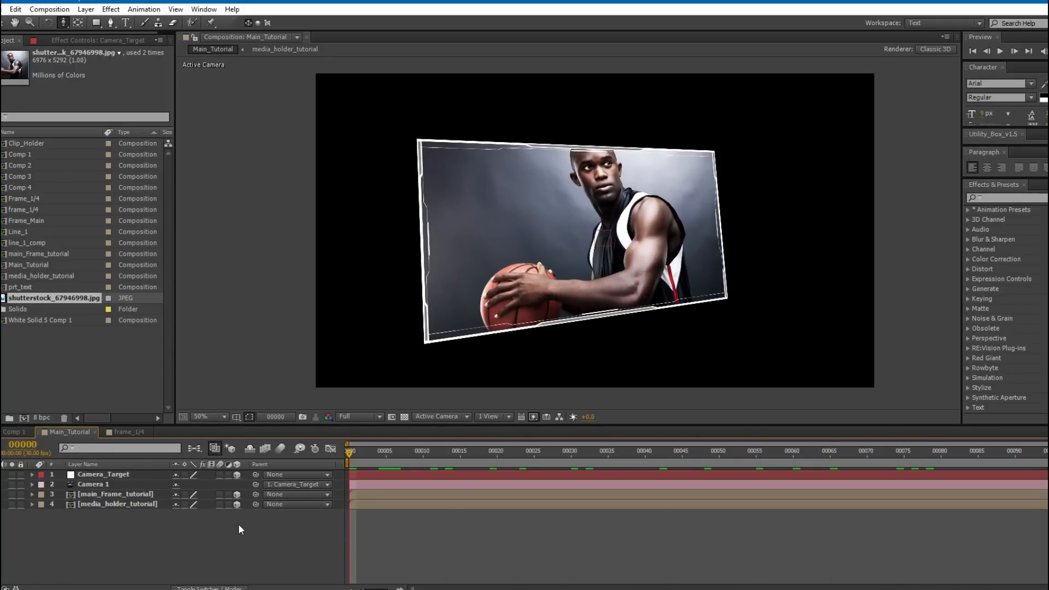
Create a white 1920 x 1080 solid named BG and move it below all other layers.
key(ctrl+y)
text(B)
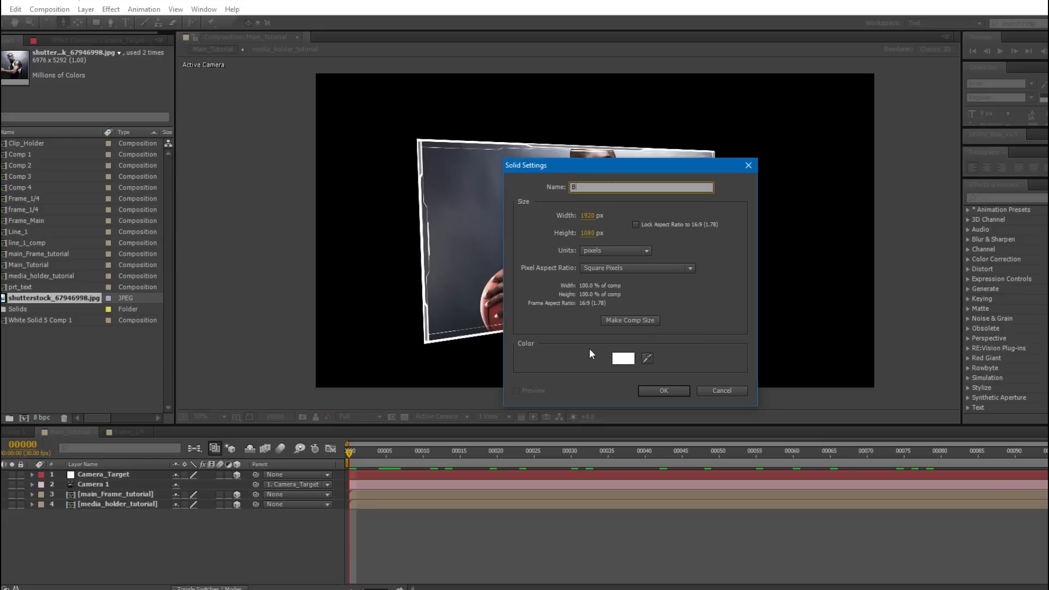
key(Return)
drag(90, 476, 106, 533)
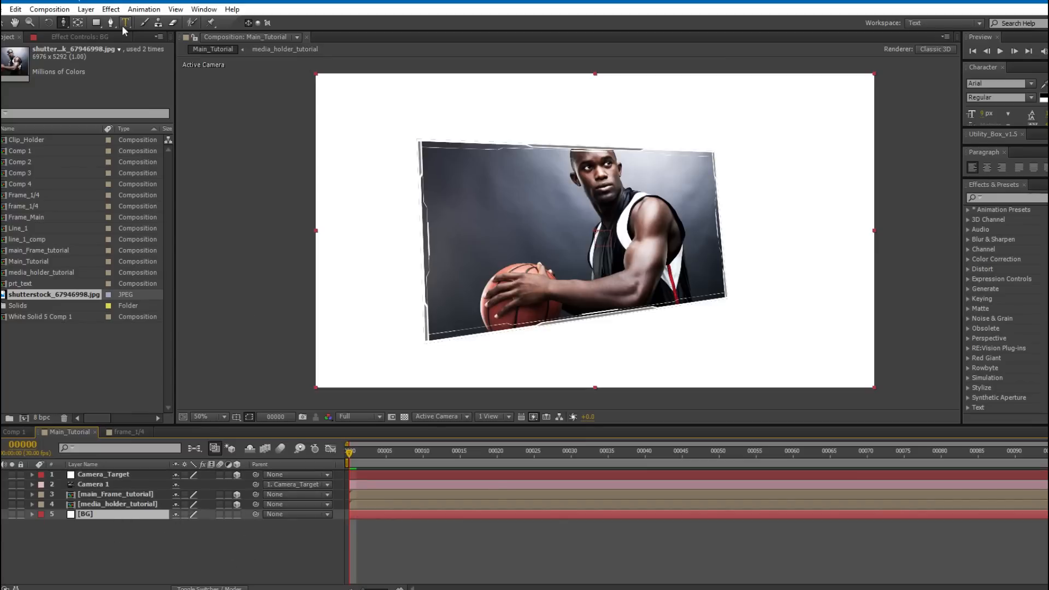
Apply the 4-Color Gradient effect to BG and set Color 1 to dark green 195E3D.
click(80, 36)
click(111, 9)
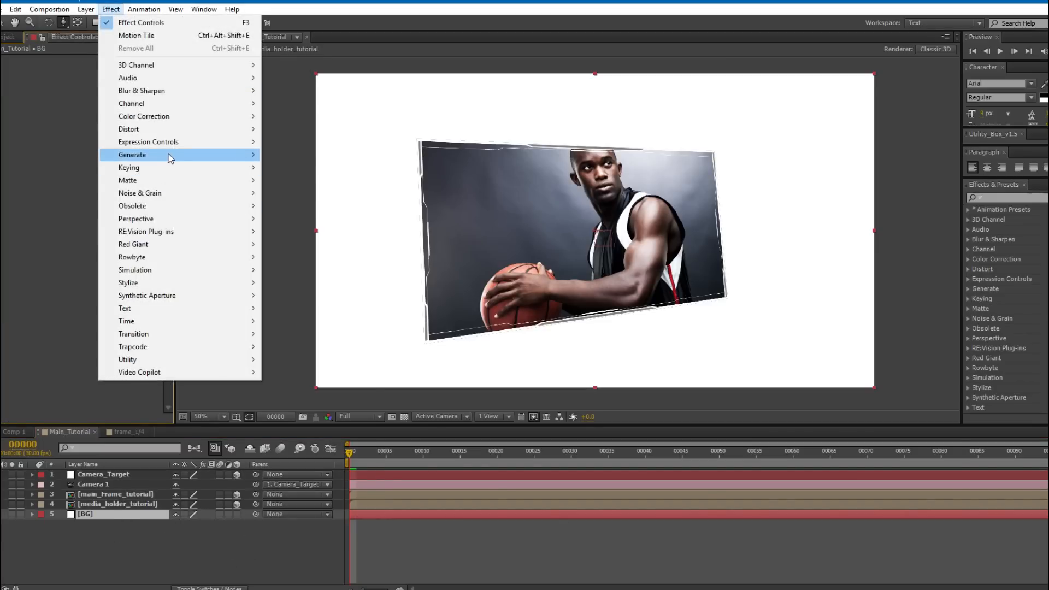
mouse_move(171, 158)
click(312, 155)
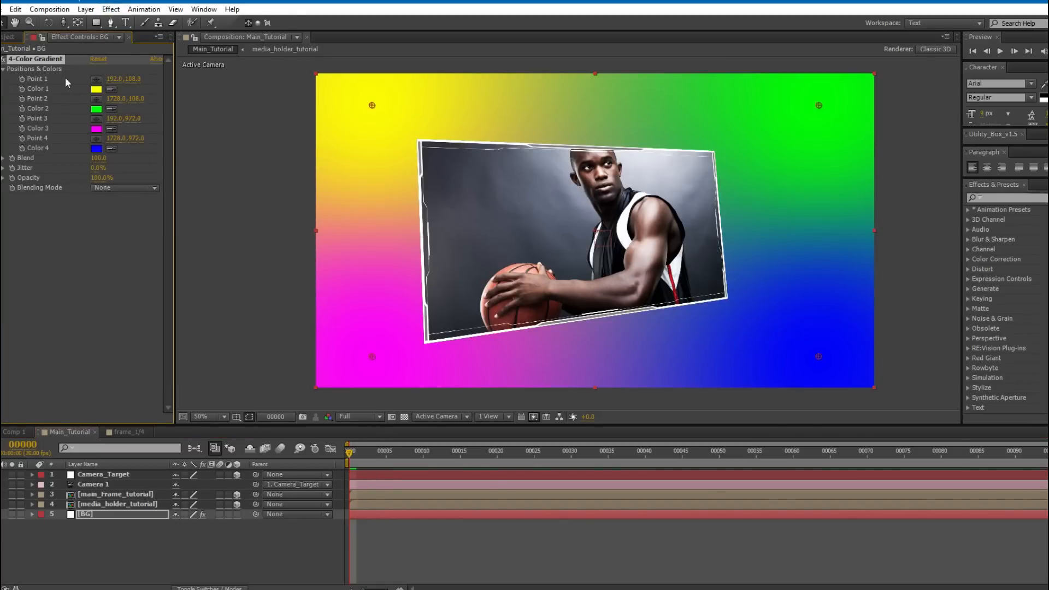
click(94, 89)
drag(249, 426, 271, 416)
click(323, 409)
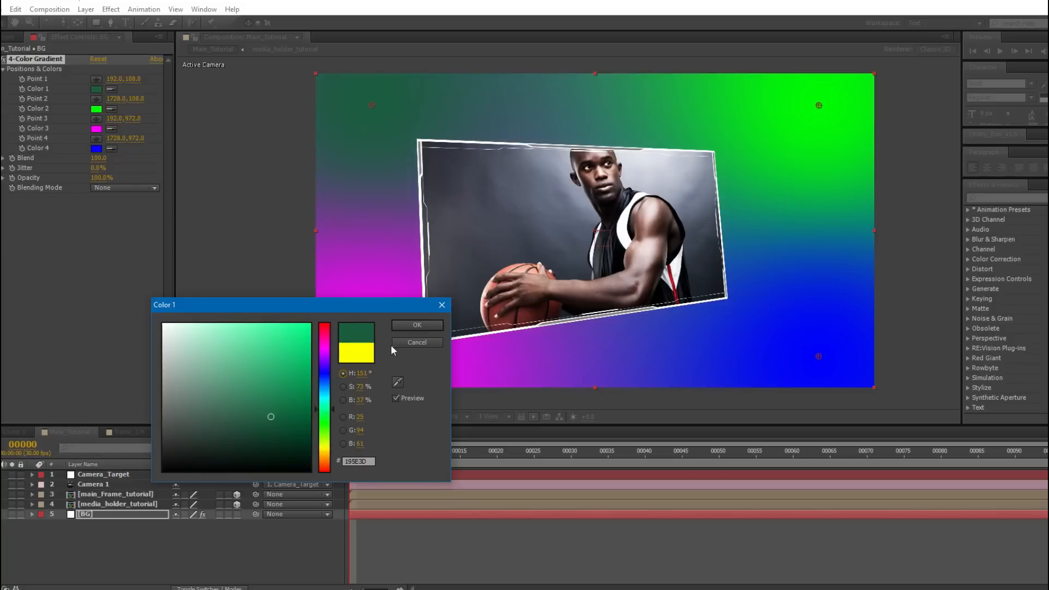
click(411, 326)
Set the gradient's Color 2 to dark teal and Color 3 to dark blue.
click(97, 108)
click(273, 428)
click(328, 391)
click(417, 325)
click(96, 129)
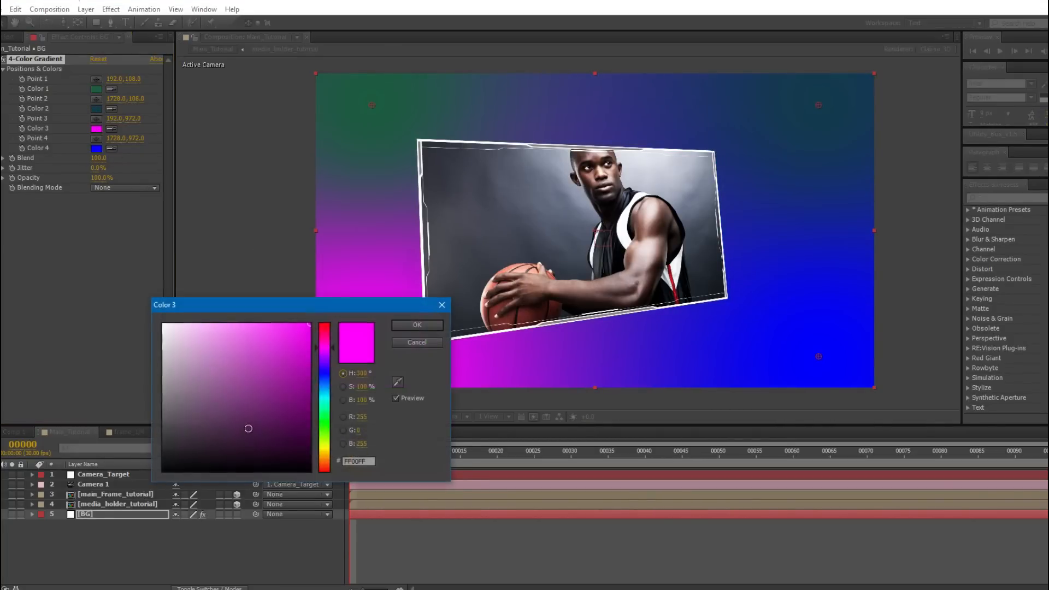
click(261, 417)
click(321, 405)
click(416, 326)
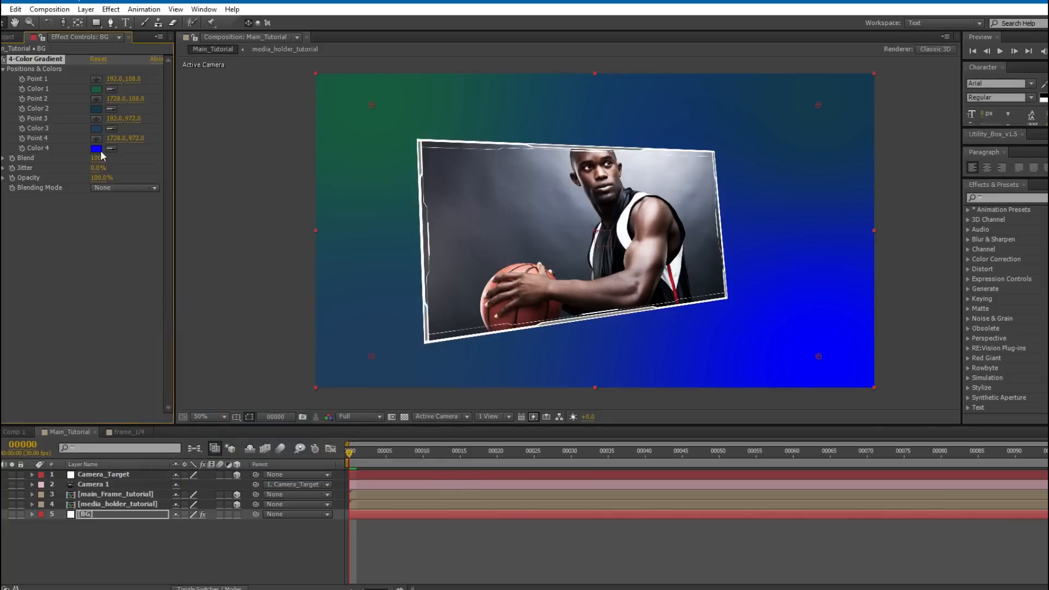
Set the gradient's Color 4 to a muted blue and its Blend to 340.
click(99, 158)
click(96, 148)
click(267, 412)
click(325, 392)
click(410, 325)
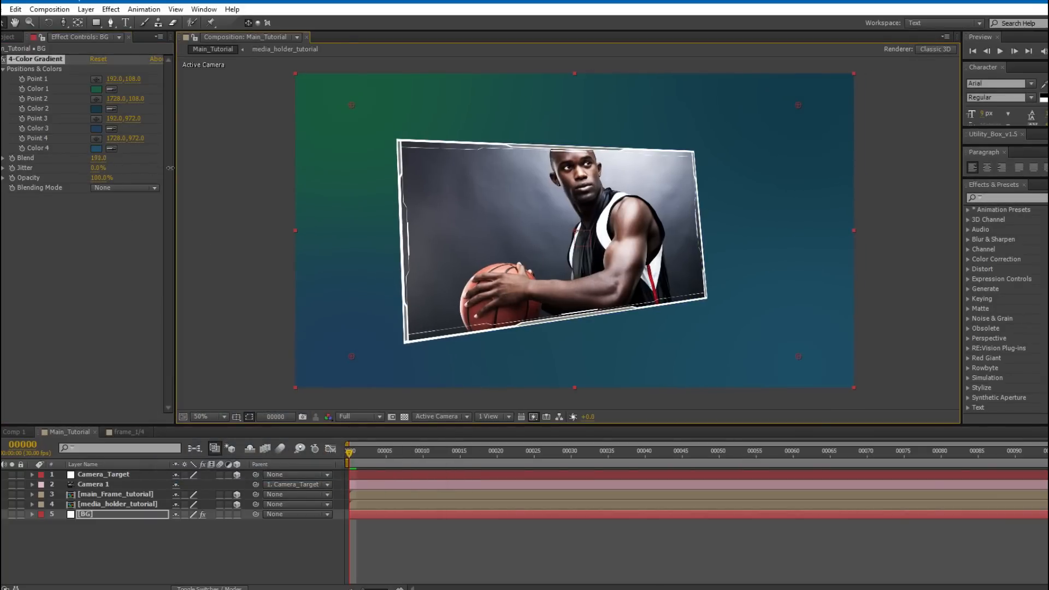
Add a Curves effect to BG and darken it by pulling down the RGB curve's shadows and highlight end.
click(111, 10)
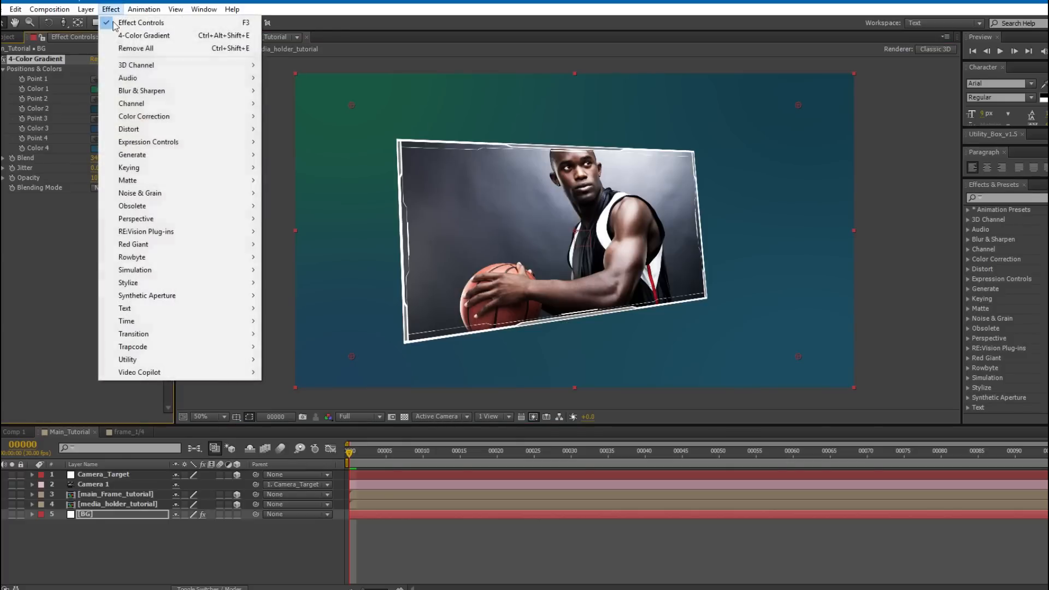
mouse_move(157, 120)
click(289, 347)
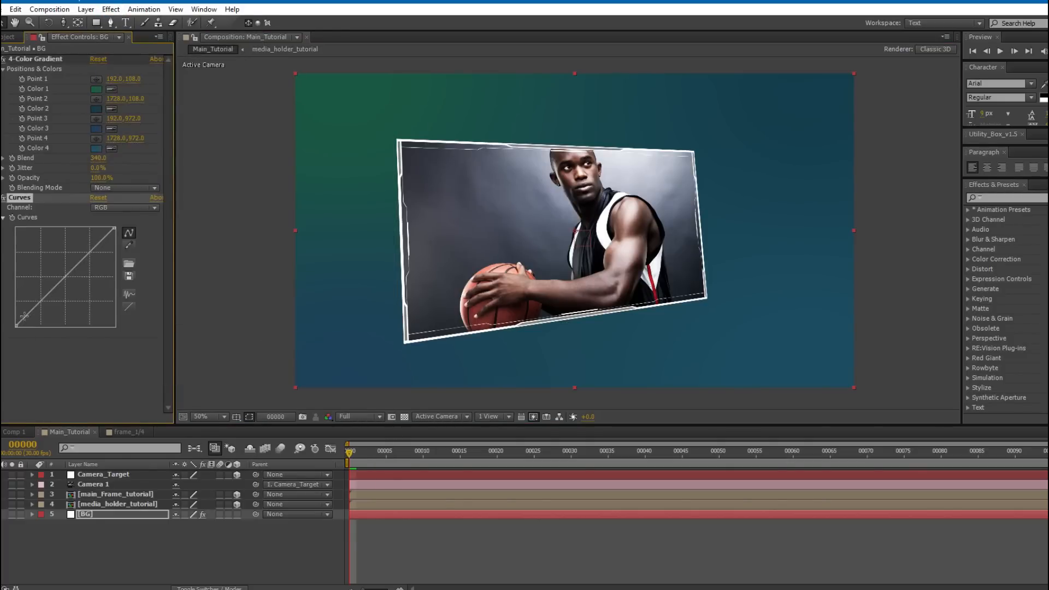
drag(32, 320, 36, 316)
drag(117, 227, 114, 238)
Duplicate the BG layer and remove the 4-Color Gradient and Curves effects from the upper copy.
click(104, 512)
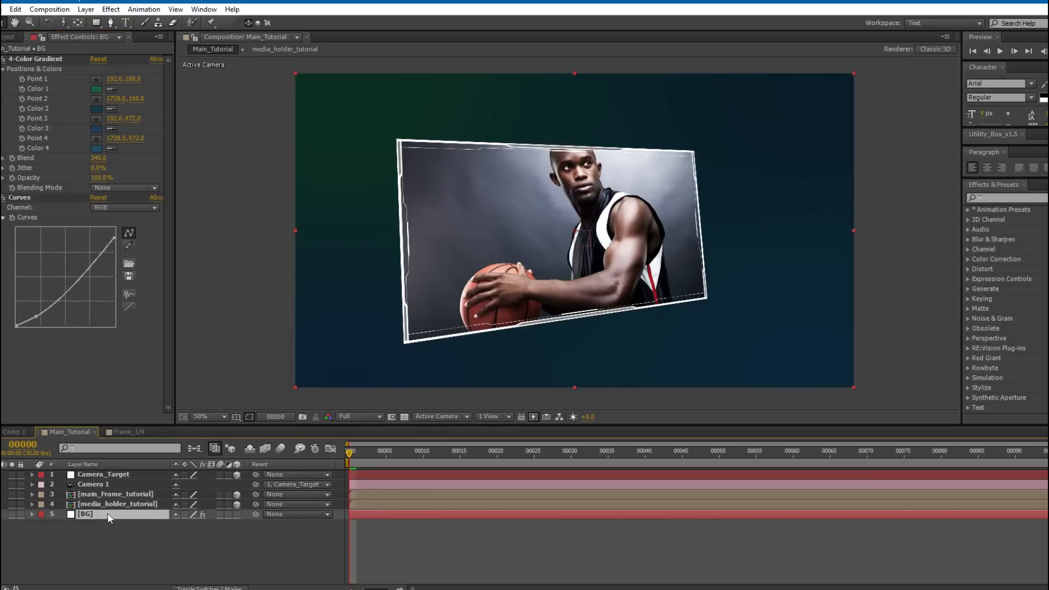
key(ctrl+d)
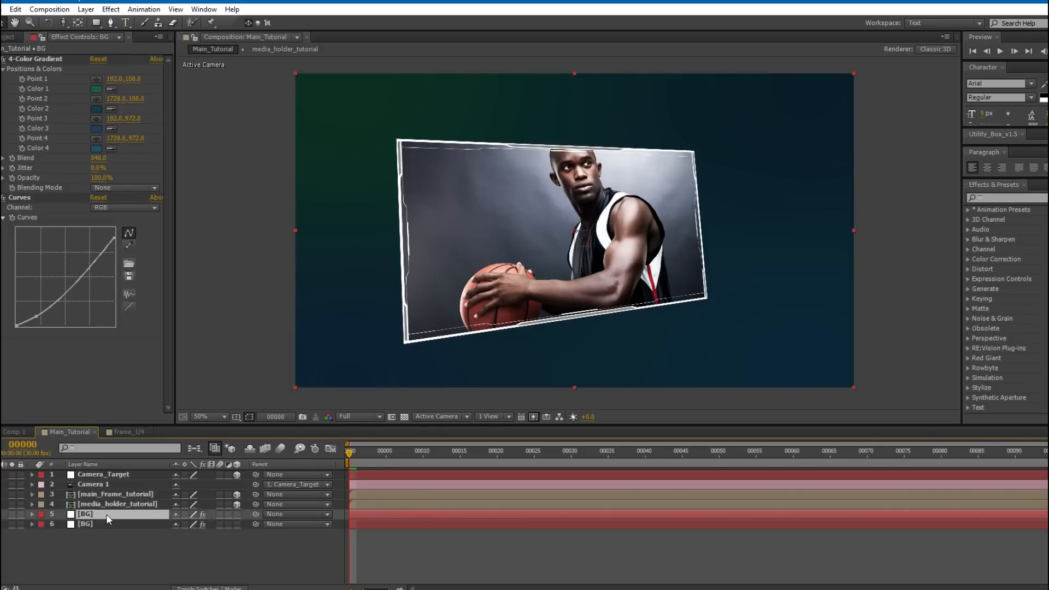
click(36, 59)
shift+click(25, 196)
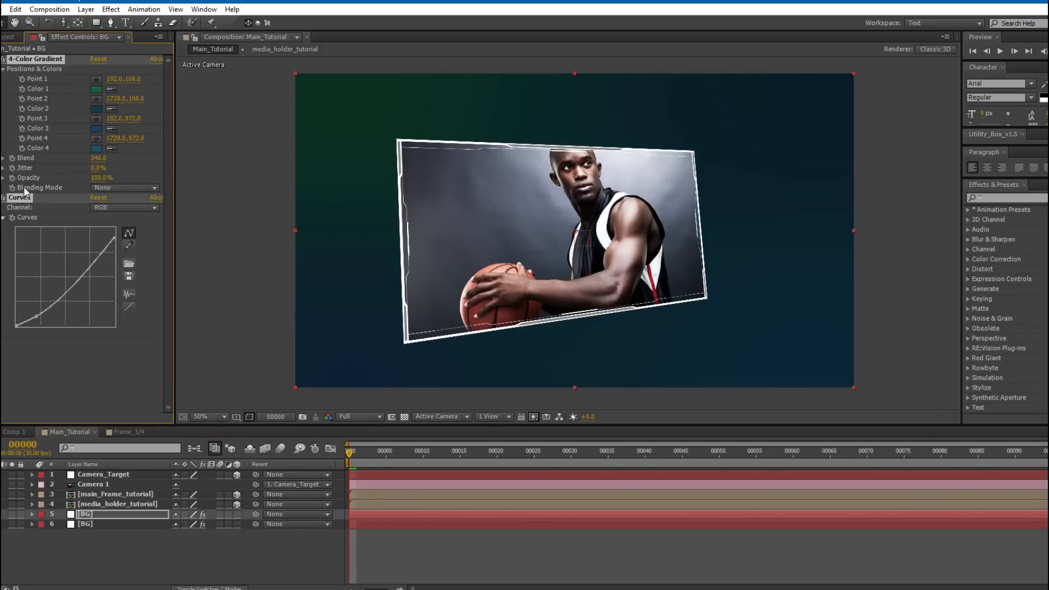
key(Delete)
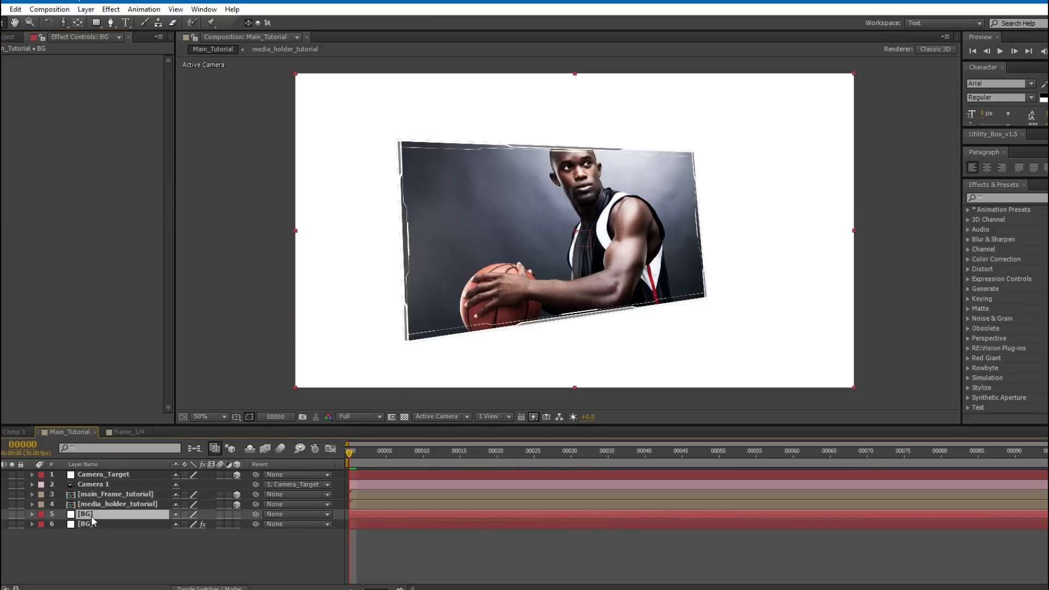
Change the duplicated background solid's color to black as a new solid.
click(86, 10)
click(103, 36)
click(773, 337)
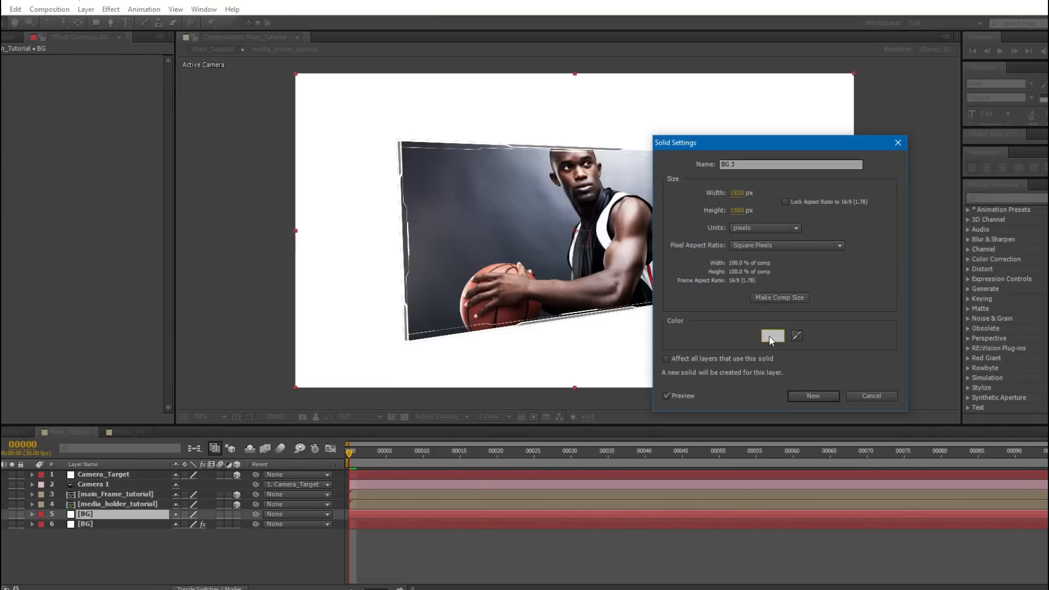
drag(230, 399, 53, 553)
key(Return)
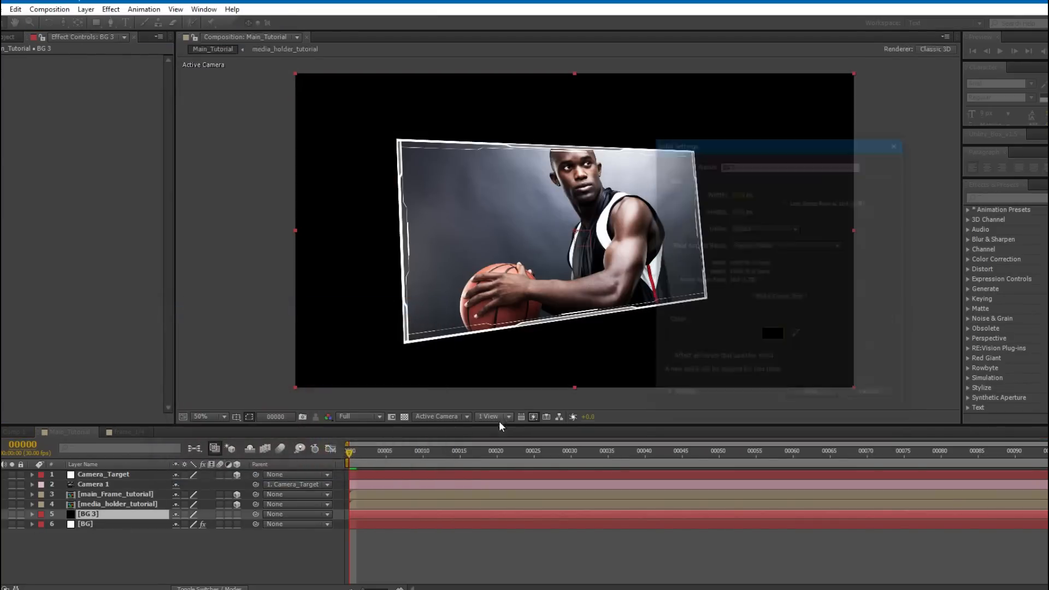
Draw a closed curved mask on BG 3 that covers the upper part of the composition and extends beyond its edges.
key(Return)
click(110, 23)
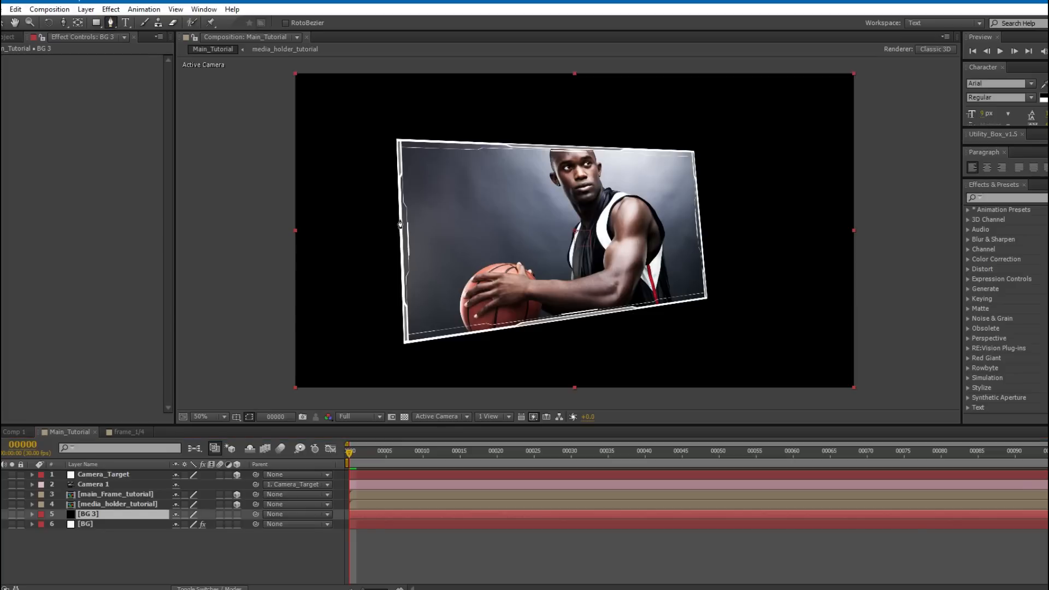
scroll(434, 257, down, 2)
click(417, 248)
drag(491, 242, 511, 237)
click(589, 228)
click(711, 208)
click(737, 180)
drag(740, 127, 719, 104)
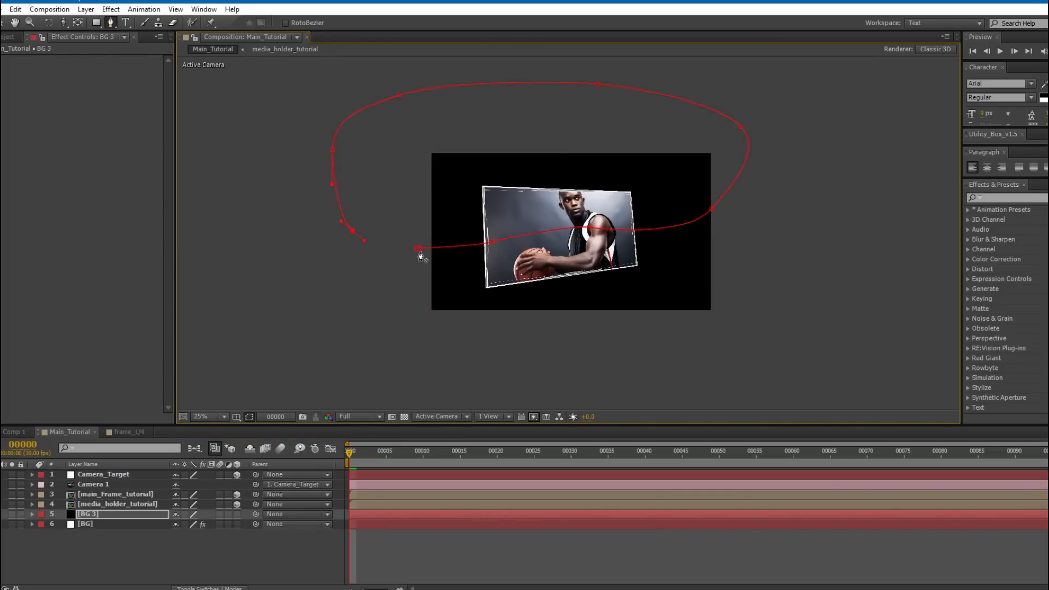
Feather the BG 3 mask by 770 pixels and stretch its path farther outward past both sides of the composition.
key(f)
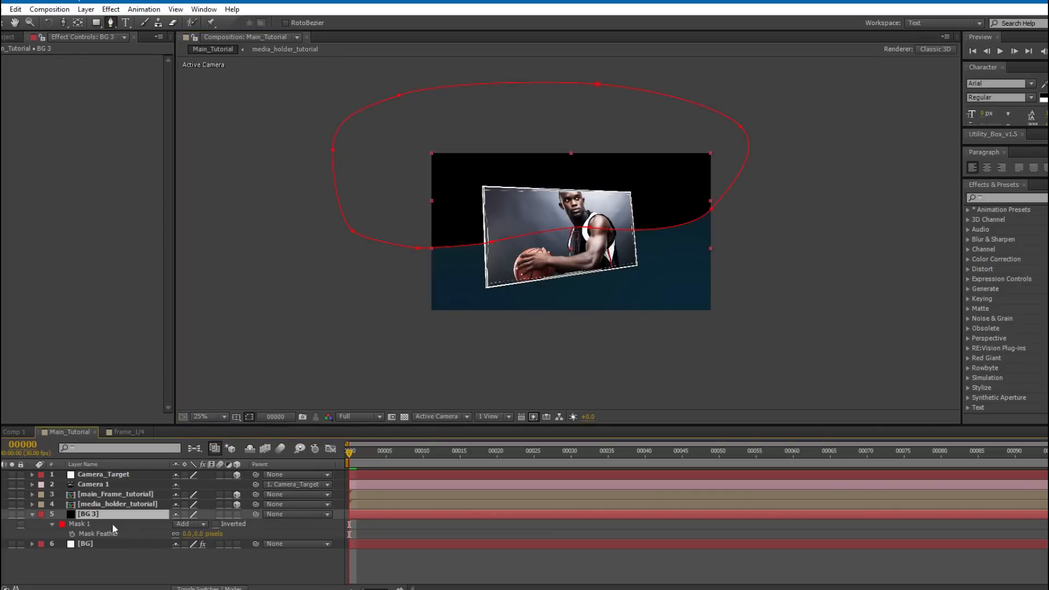
drag(192, 533, 588, 466)
key(v)
drag(589, 226, 604, 235)
drag(712, 209, 767, 220)
drag(742, 128, 776, 109)
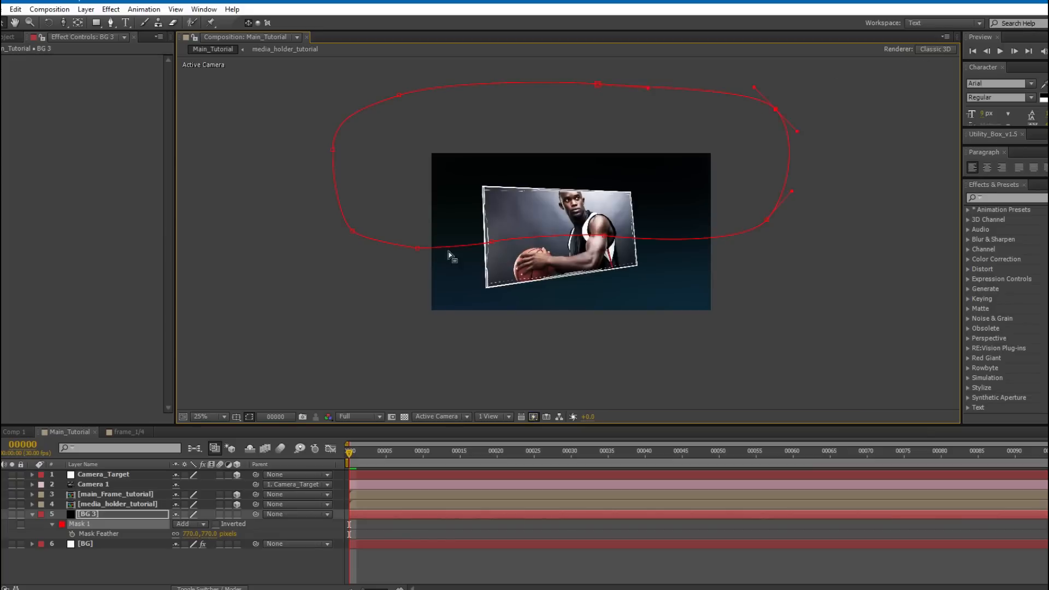
drag(417, 249, 271, 231)
drag(333, 150, 267, 177)
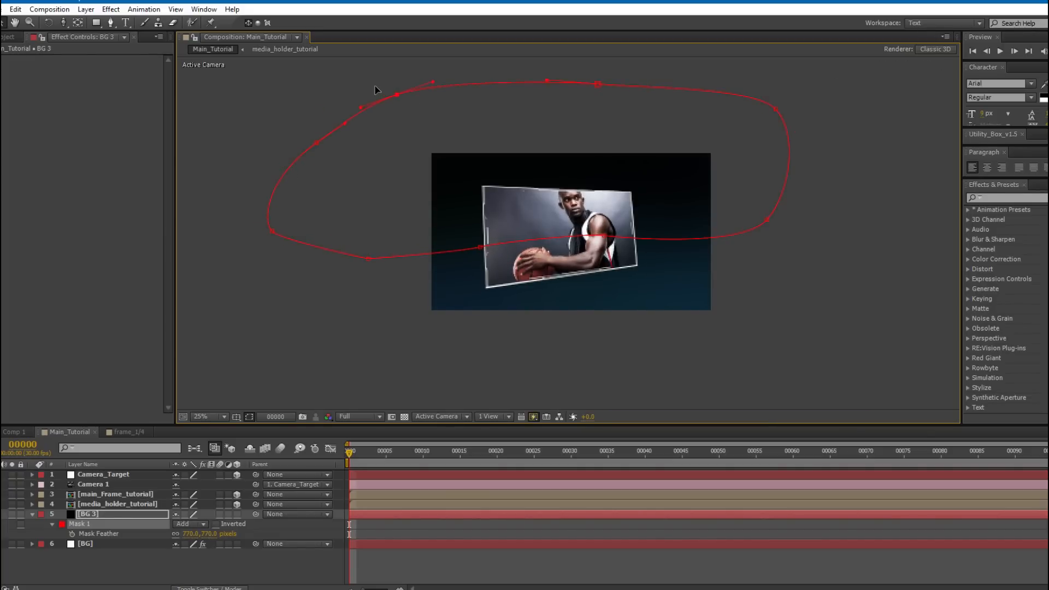
scroll(504, 214, up, 1)
drag(475, 243, 498, 242)
click(370, 568)
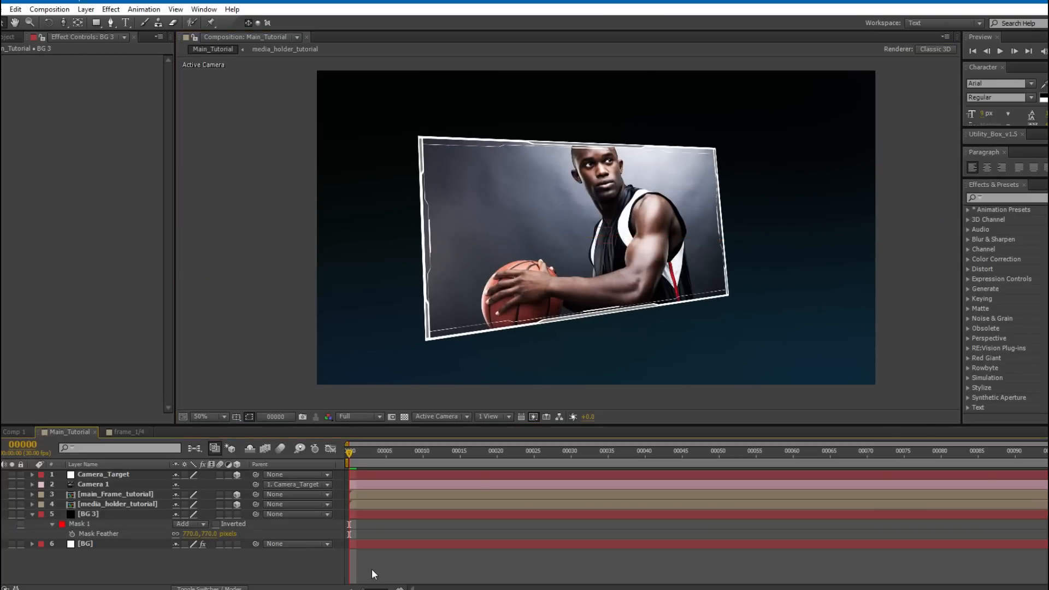
drag(476, 206, 466, 211)
click(384, 220)
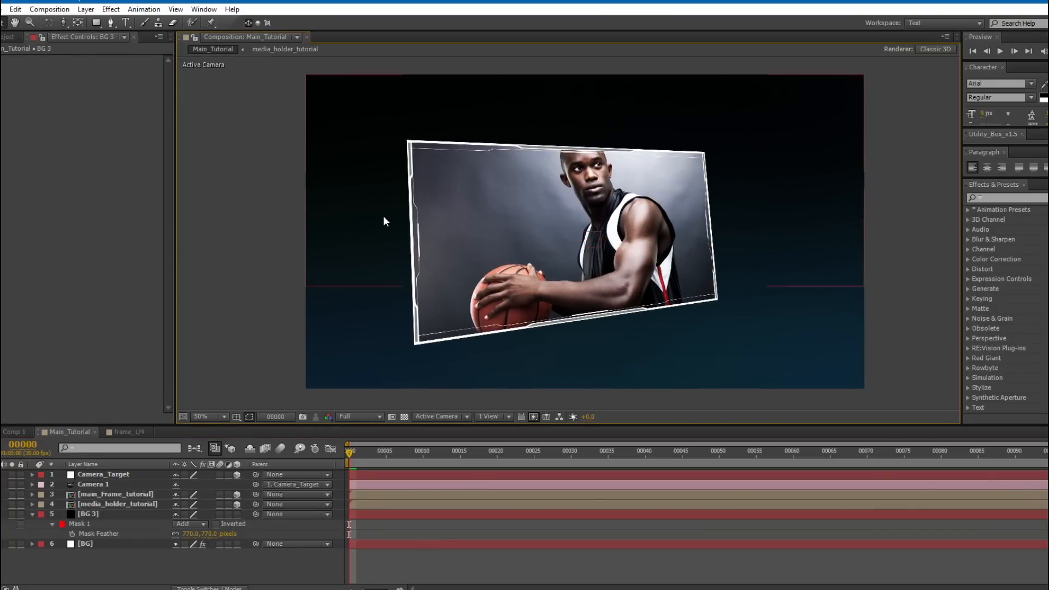
Add a black 1920 x 1080 solid named Floor and make it a 3D layer.
key(ctrl+y)
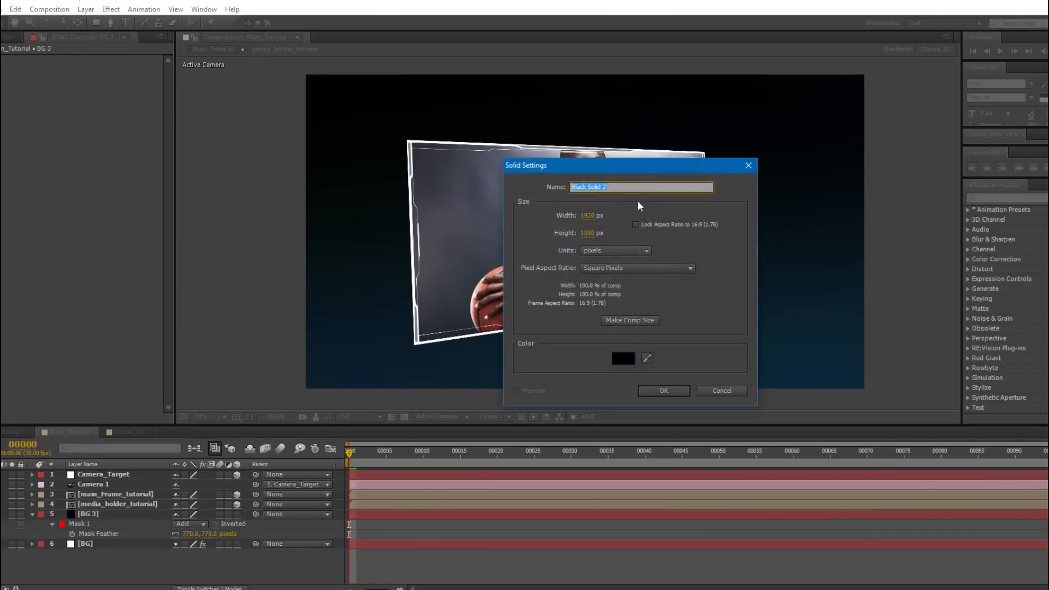
text(Floor)
key(Return)
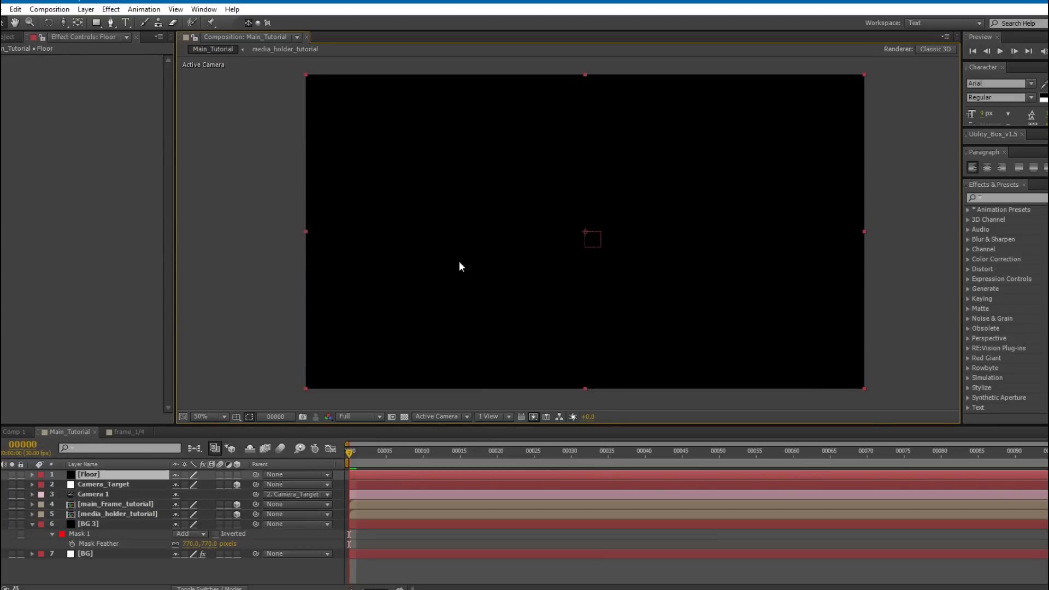
click(236, 474)
Rotate Floor about its X axis until it lies flat and lower it to the bottom edge of the framed image.
key(w)
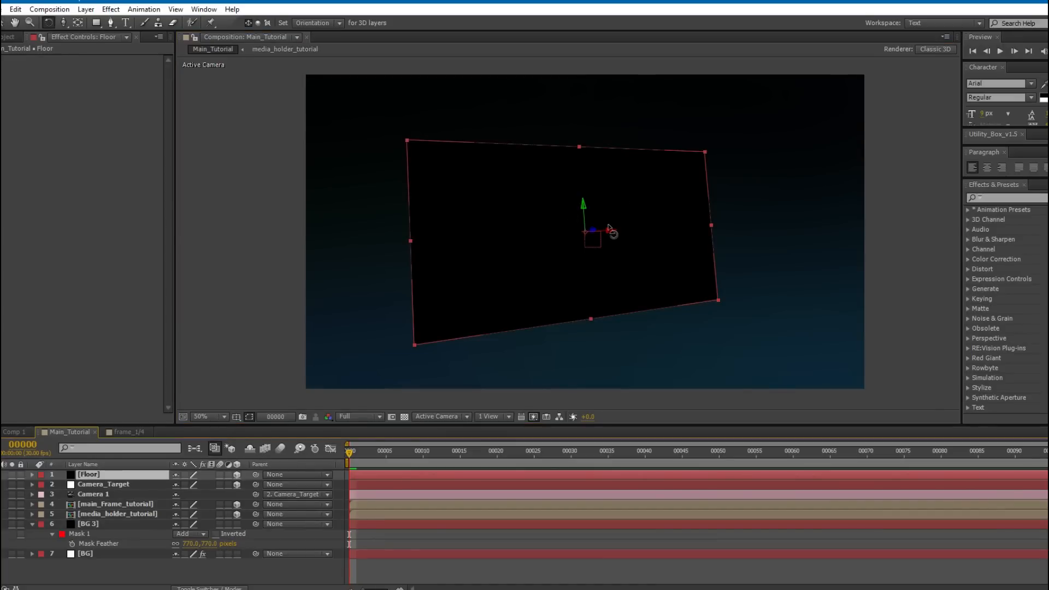
drag(611, 231, 608, 209)
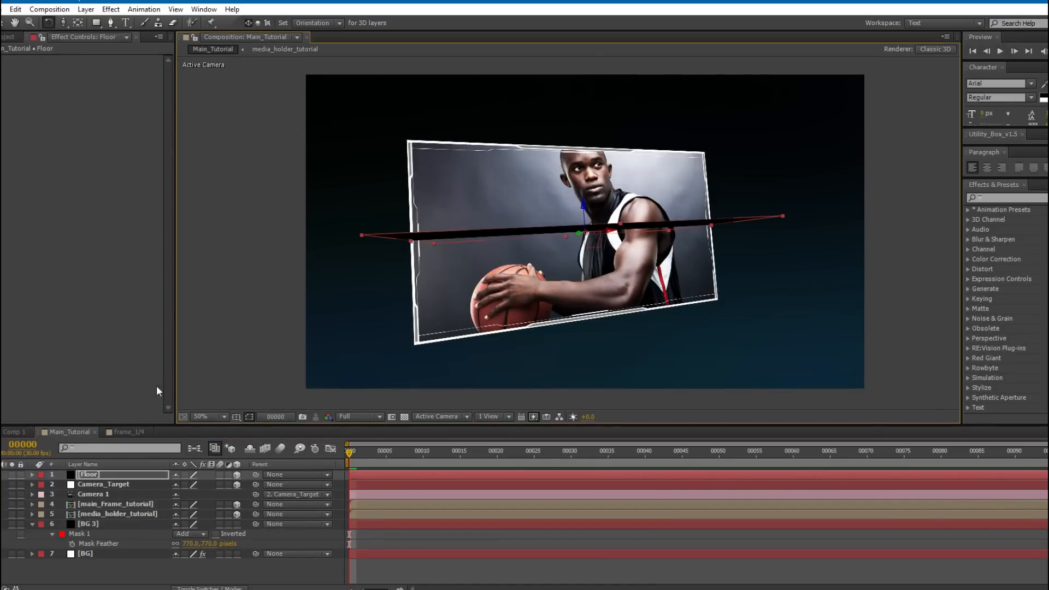
key(v)
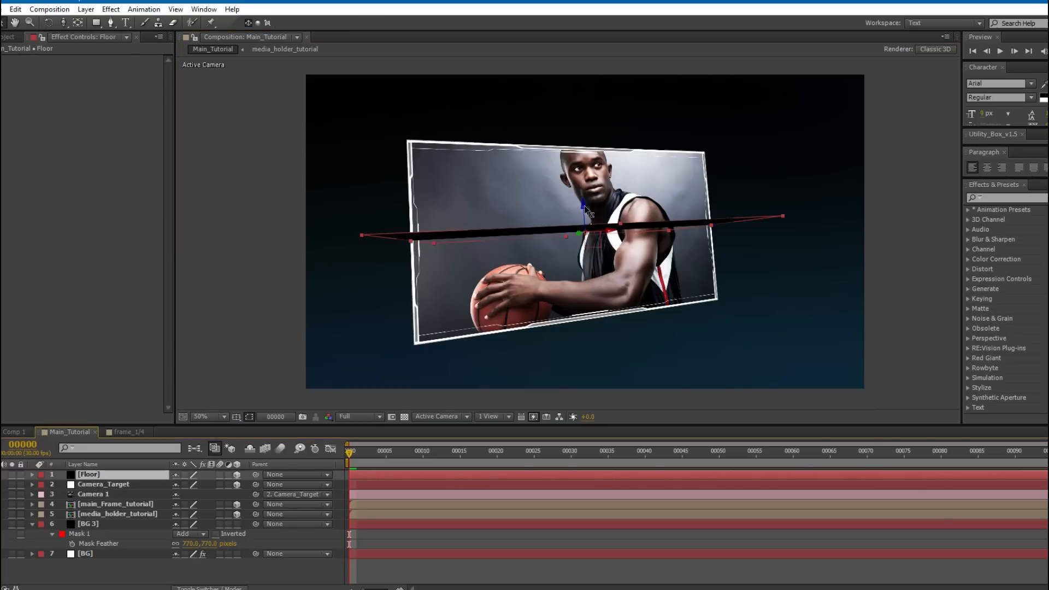
drag(584, 206, 602, 361)
drag(561, 320, 576, 303)
Place Floor below media_holder_tutorial in the layer order and scale it to 548%.
drag(109, 475, 116, 518)
drag(557, 309, 553, 303)
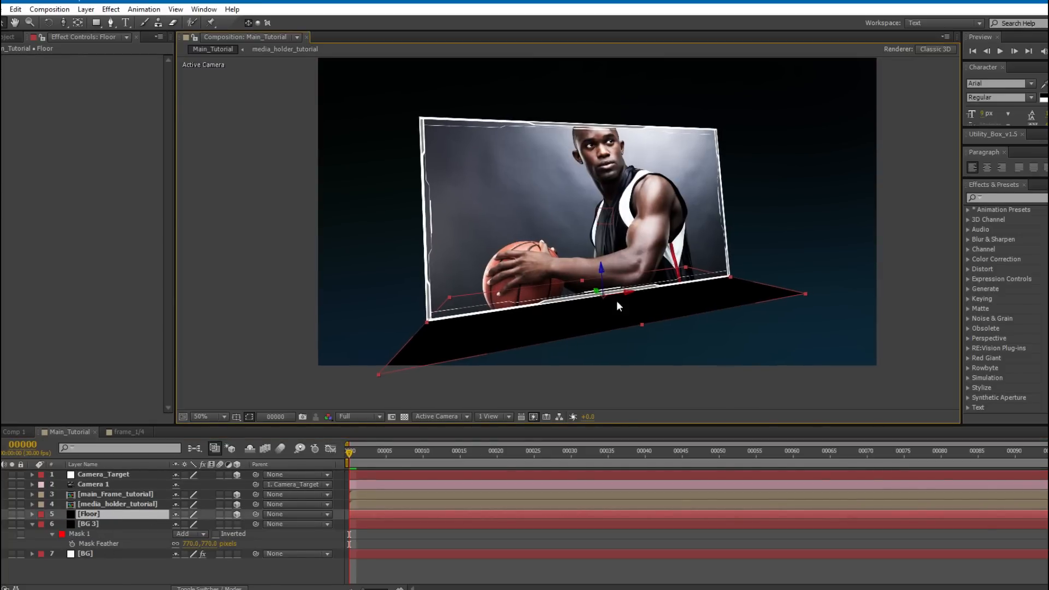
key(s)
drag(188, 523, 410, 487)
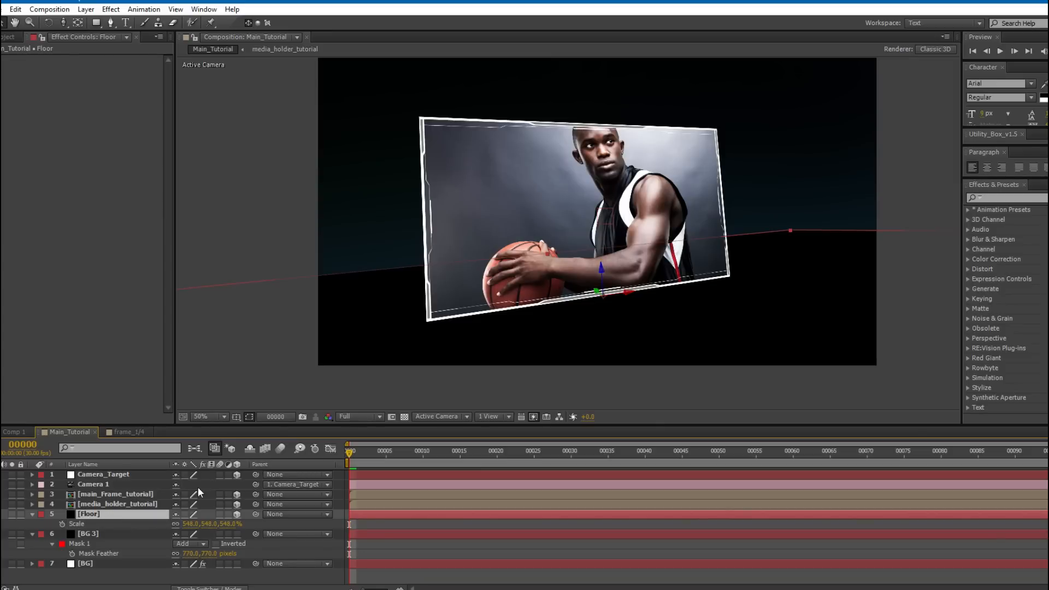
Change the Floor solid's color to white.
click(86, 9)
click(95, 35)
click(767, 337)
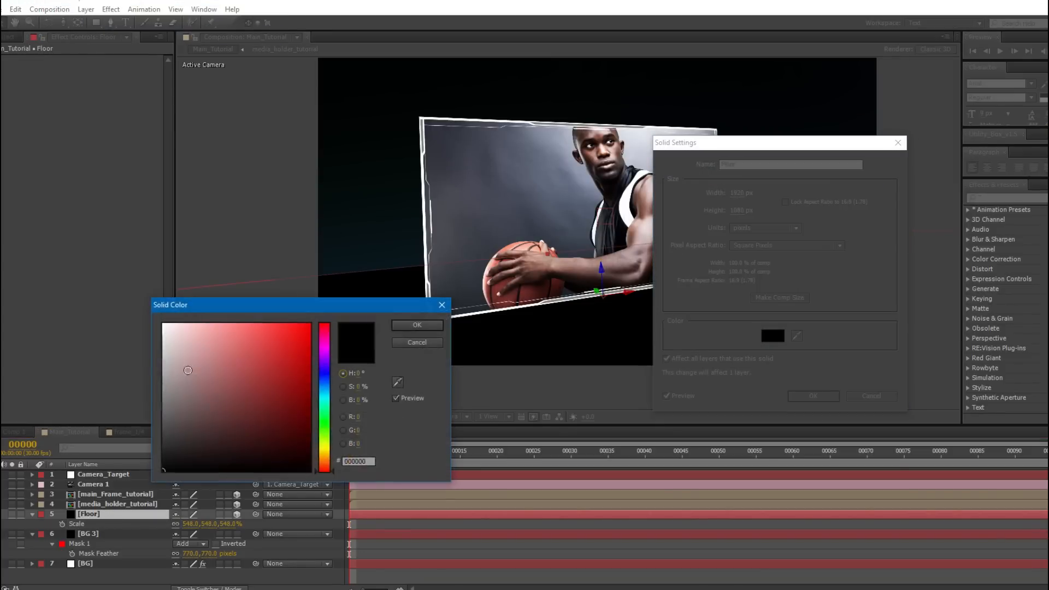
click(159, 321)
click(417, 335)
click(811, 398)
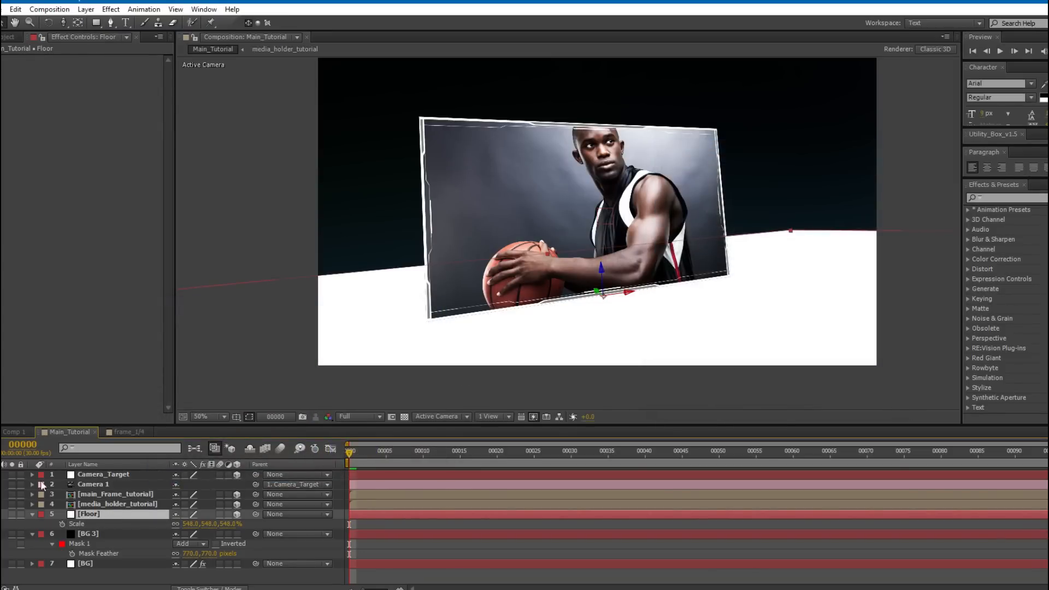
Add a layer-sized elliptical mask to Floor with a 312-pixel feather and a -216-pixel expansion.
drag(97, 22, 141, 47)
double_click(97, 21)
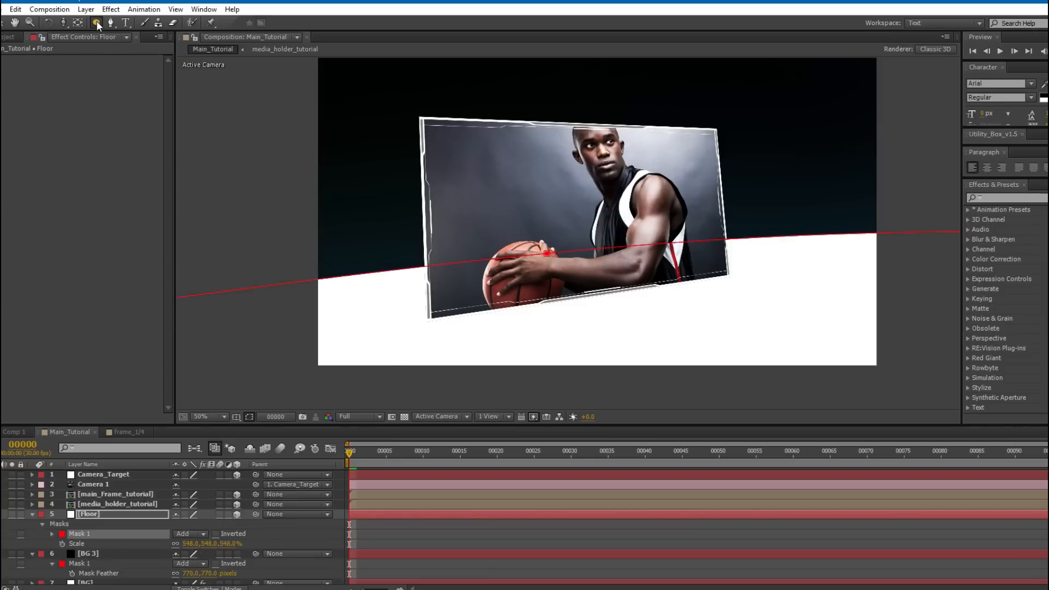
click(52, 533)
drag(187, 553, 349, 544)
drag(173, 573, 60, 583)
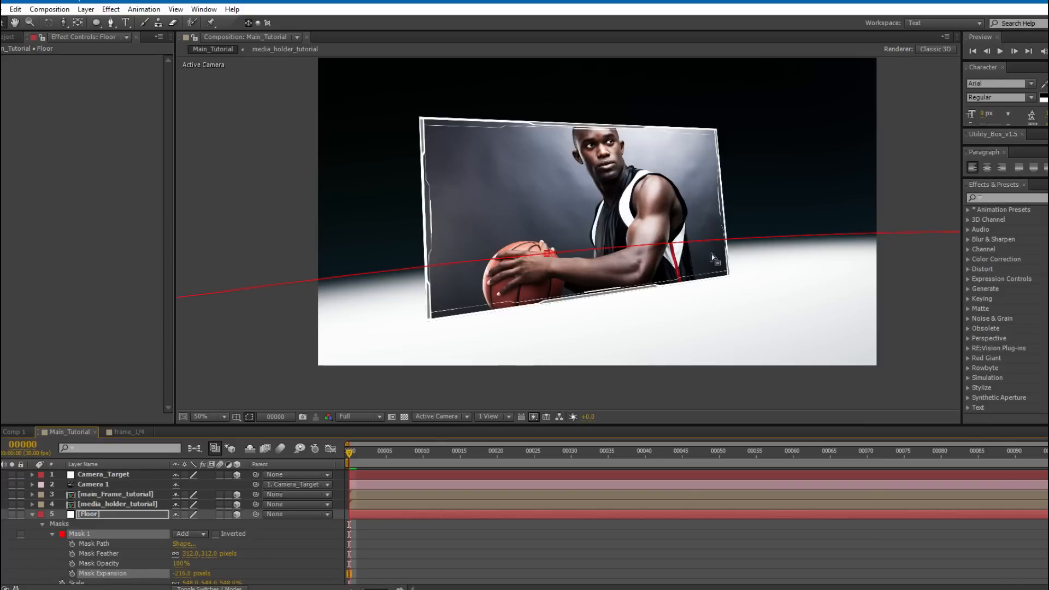
click(32, 514)
Apply Fractal Noise to Floor with Noise Type Block and Complexity 1.3.
click(97, 515)
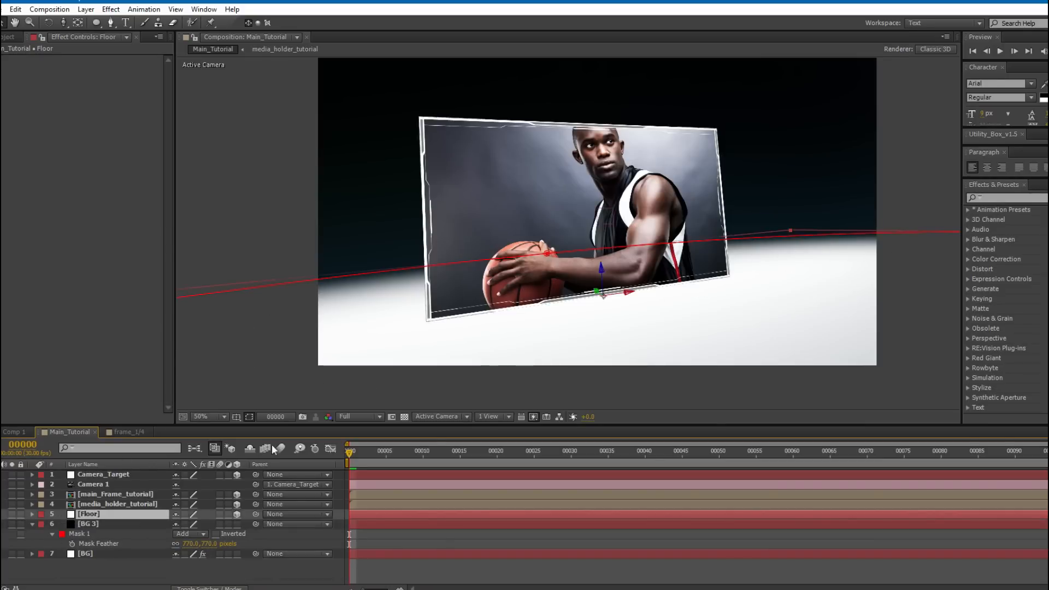
click(111, 9)
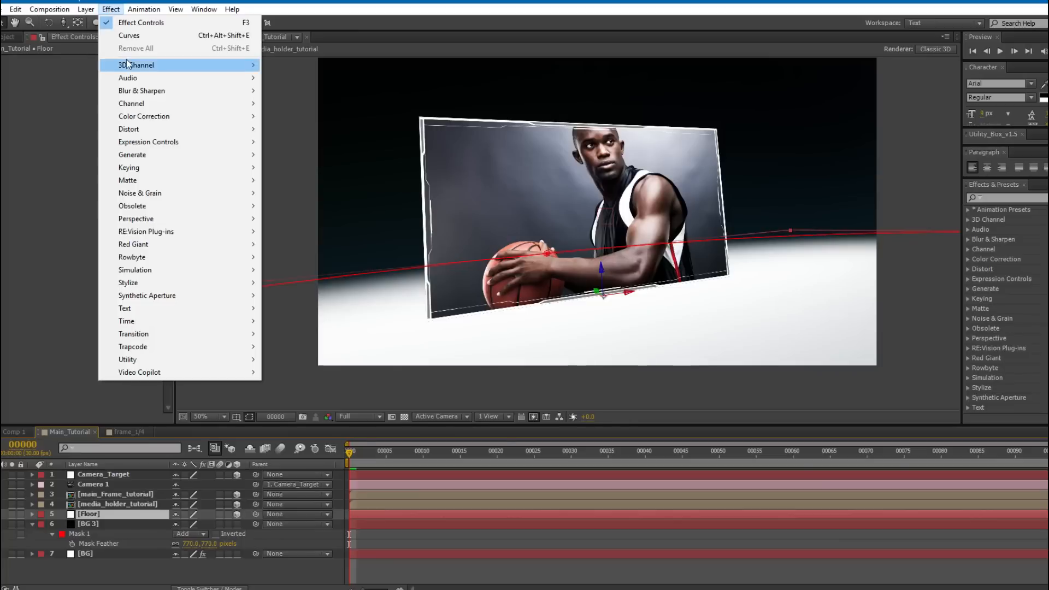
mouse_move(155, 195)
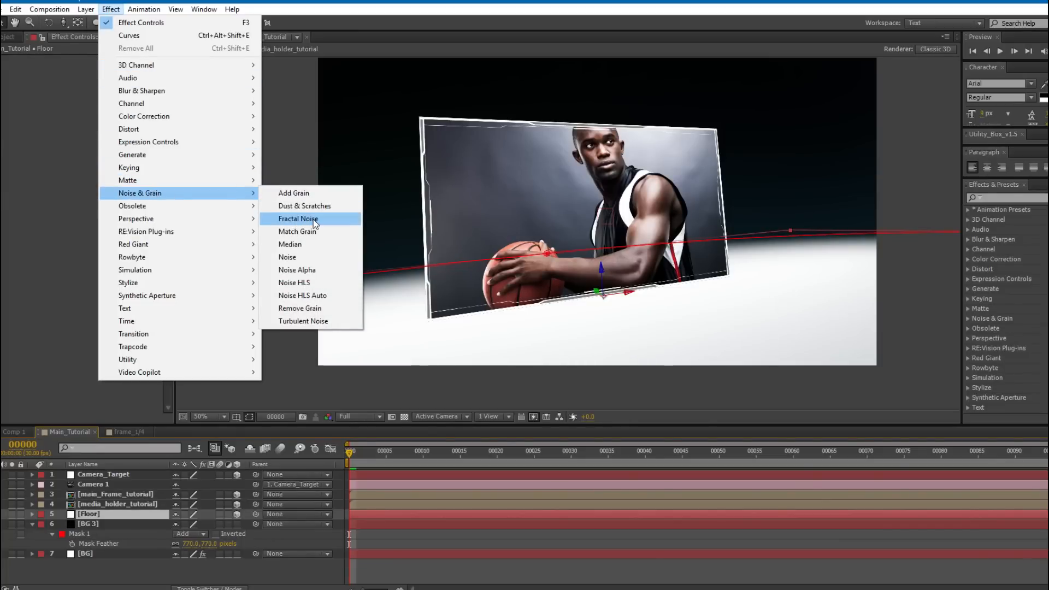
click(285, 219)
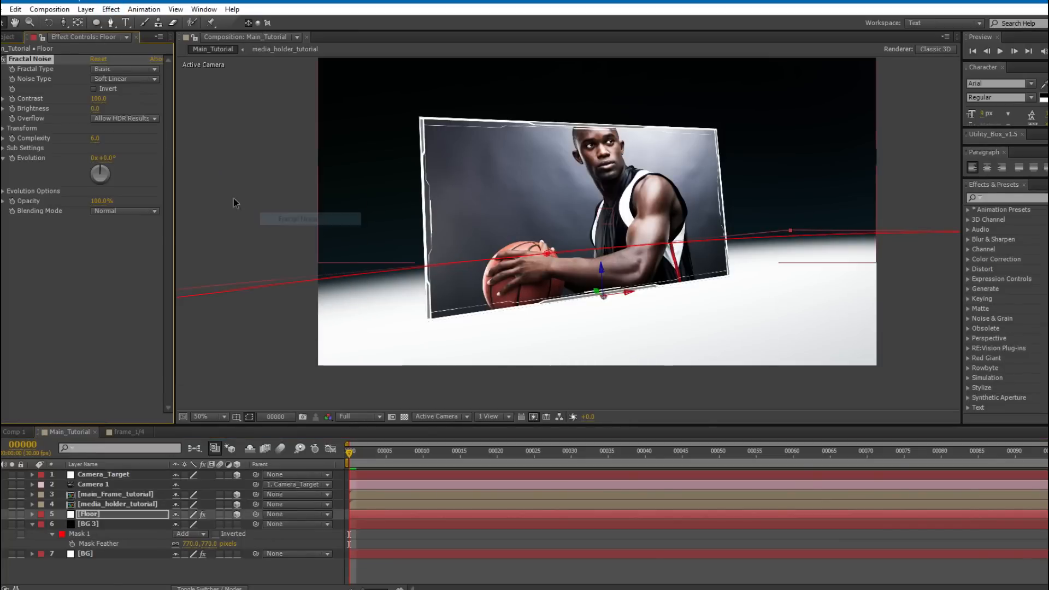
click(123, 79)
click(109, 90)
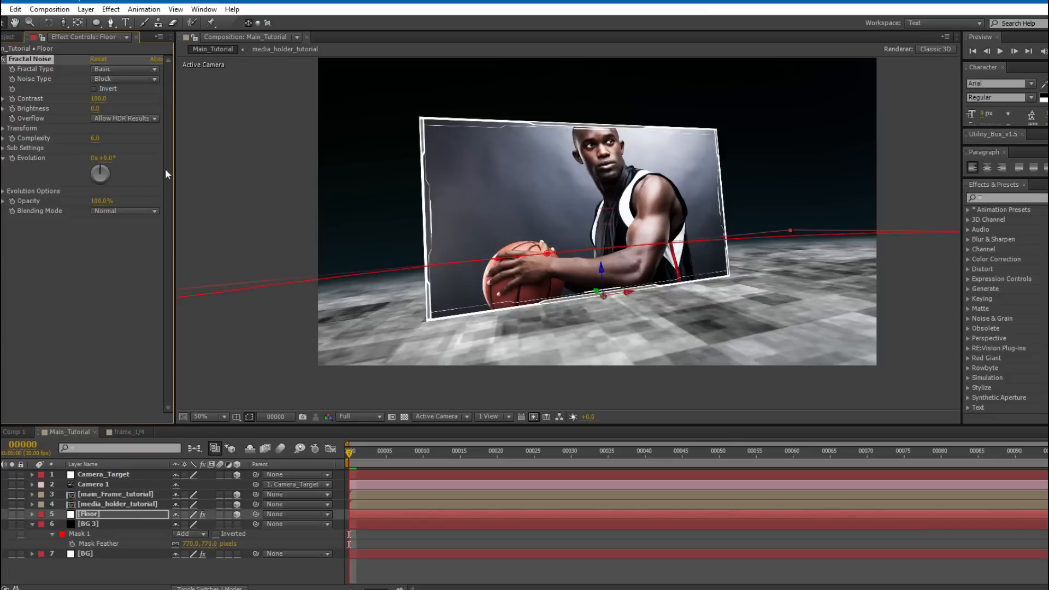
click(96, 138)
text(1.3)
key(Return)
mouse_move(449, 239)
mouse_down()
mouse_move(444, 229)
mouse_move(457, 244)
mouse_up()
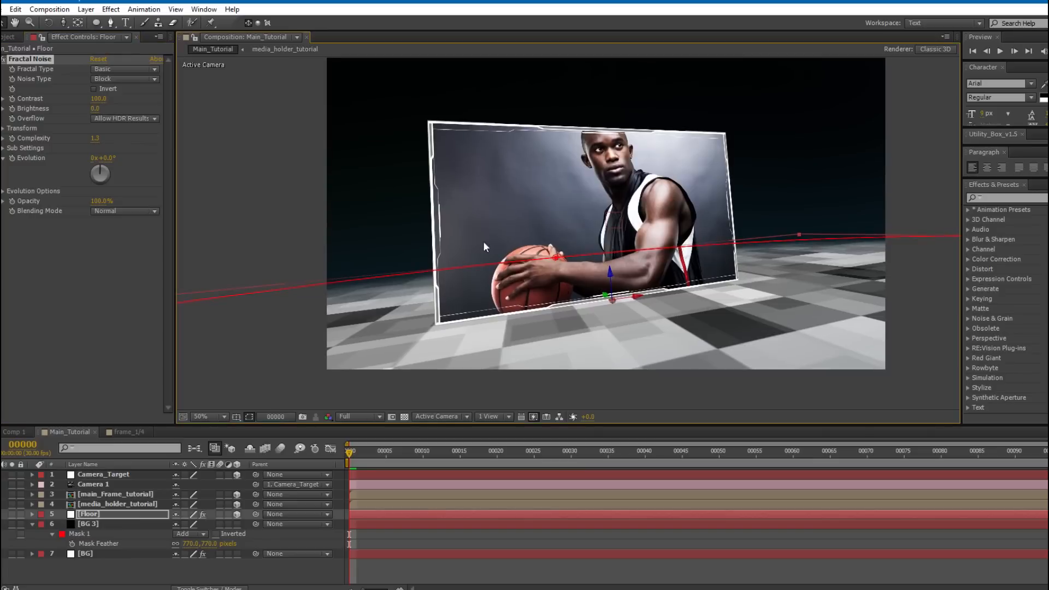
Drive the Fractal Noise Evolution with the expression time*150 and check the animated floor at frame 19.
alt+click(12, 158)
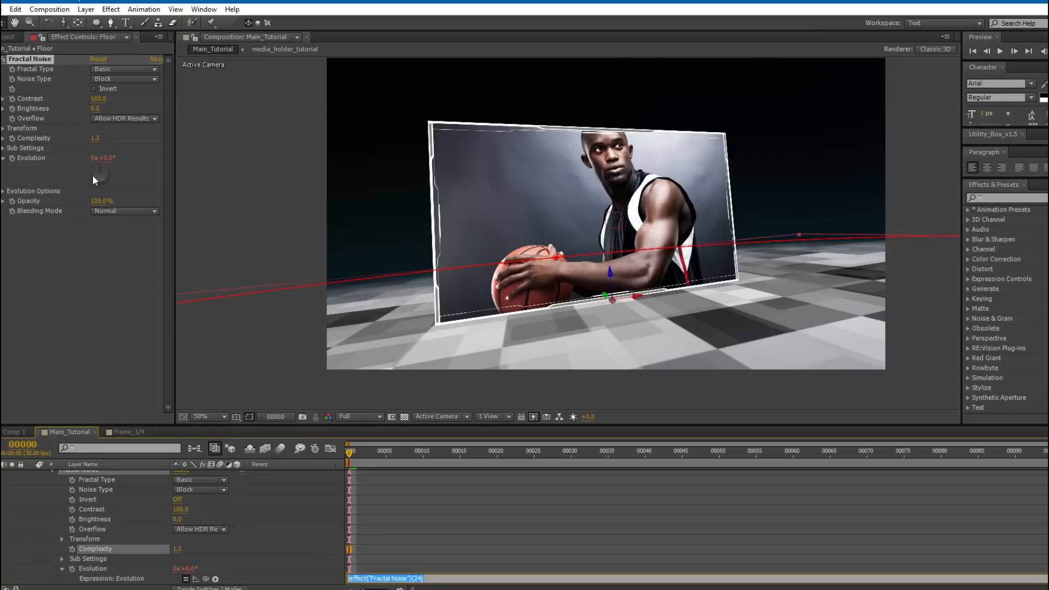
text(time*150)
click(434, 513)
scroll(414, 484, up, 4)
drag(386, 452, 490, 451)
Set the floor's Fractal Noise Contrast to 35 and Brightness to -50.
click(120, 509)
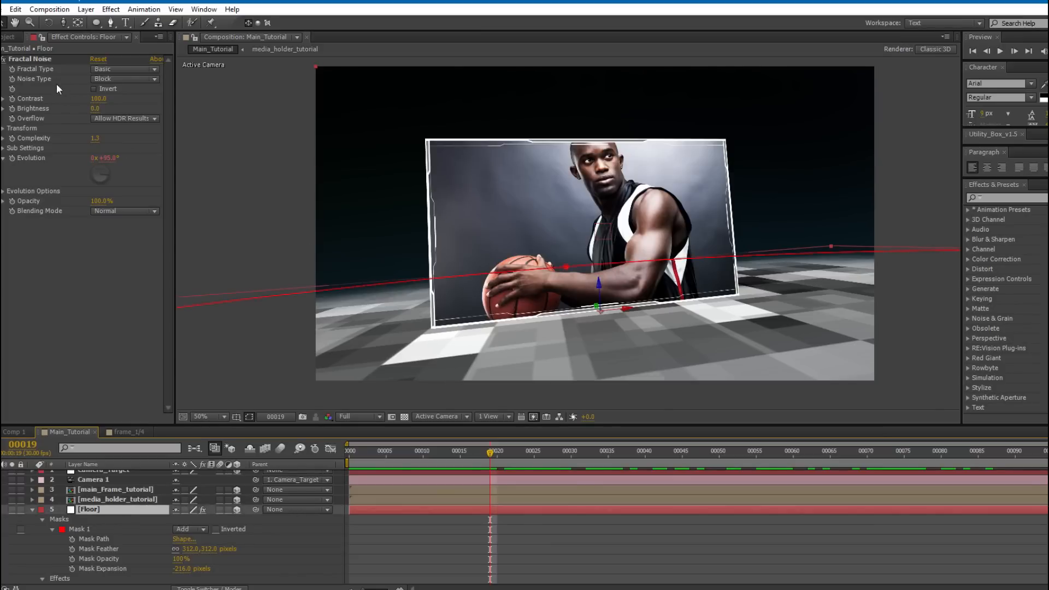
click(97, 100)
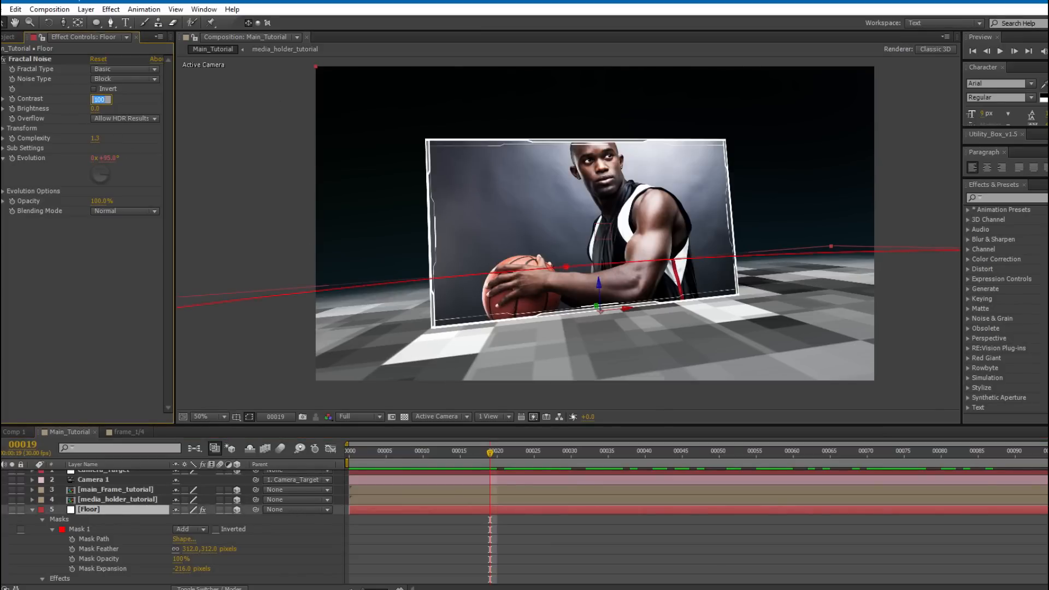
text(35)
key(Return)
click(120, 512)
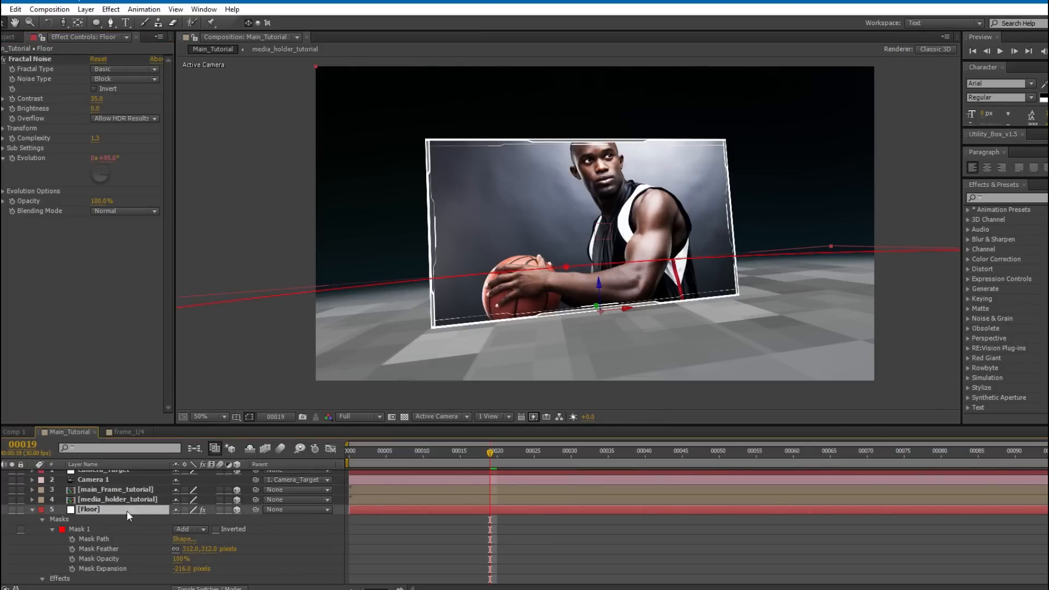
mouse_move(96, 112)
mouse_down()
mouse_move(68, 118)
mouse_move(80, 122)
mouse_up()
Set the Floor layer's blending mode to Screen.
click(163, 510)
key(F4)
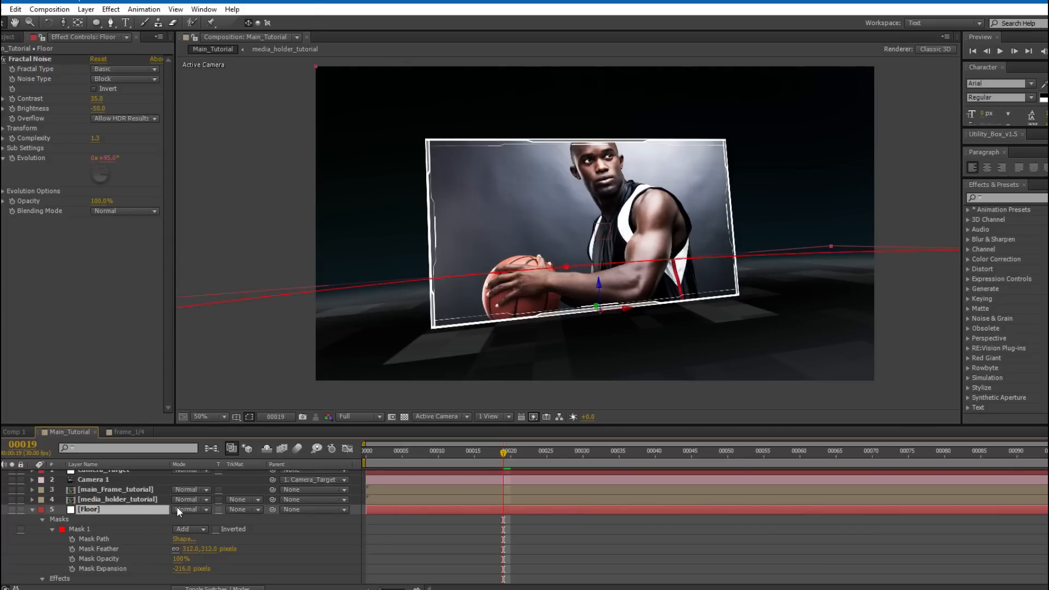
click(178, 508)
click(234, 155)
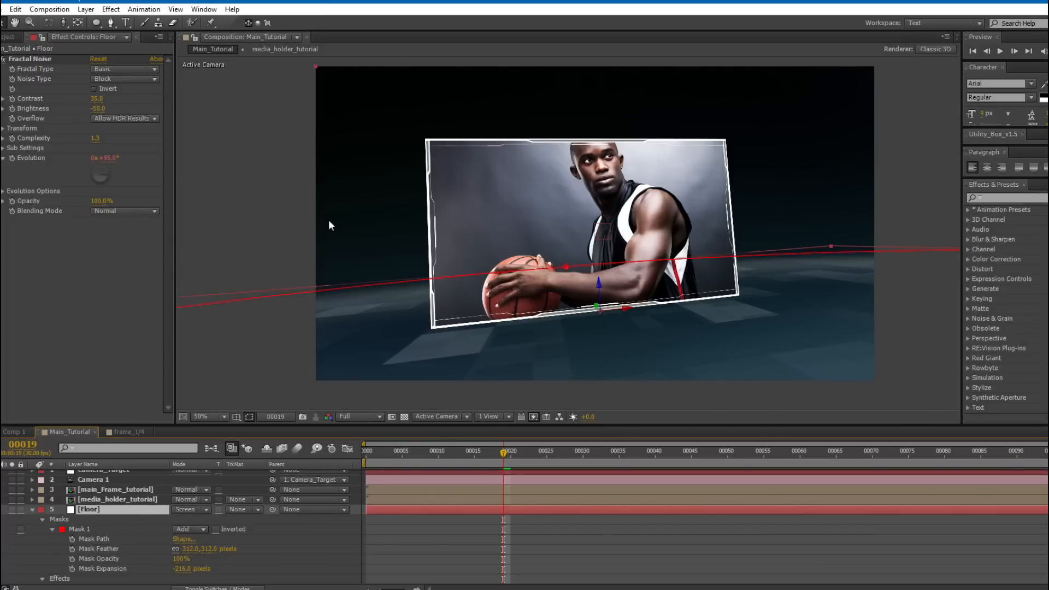
Adjust the floor's Fractal Noise to Contrast 27 and Brightness -40, and hide the mask outlines in the viewer.
drag(96, 108, 100, 109)
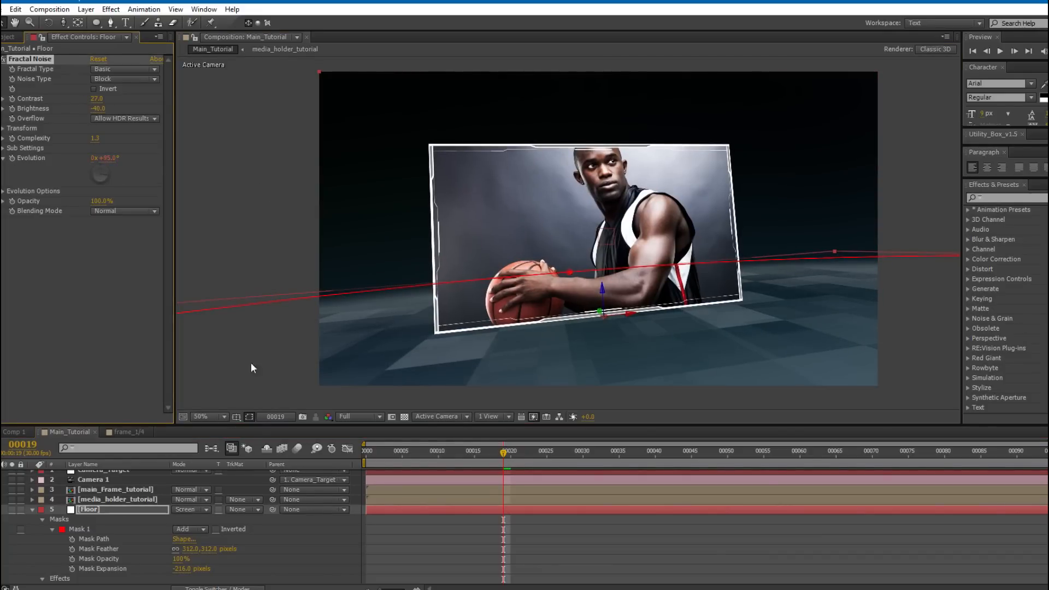
click(248, 416)
drag(399, 278, 391, 263)
drag(294, 251, 318, 286)
Apply the Tritone color correction effect to the Floor layer.
click(119, 511)
click(110, 9)
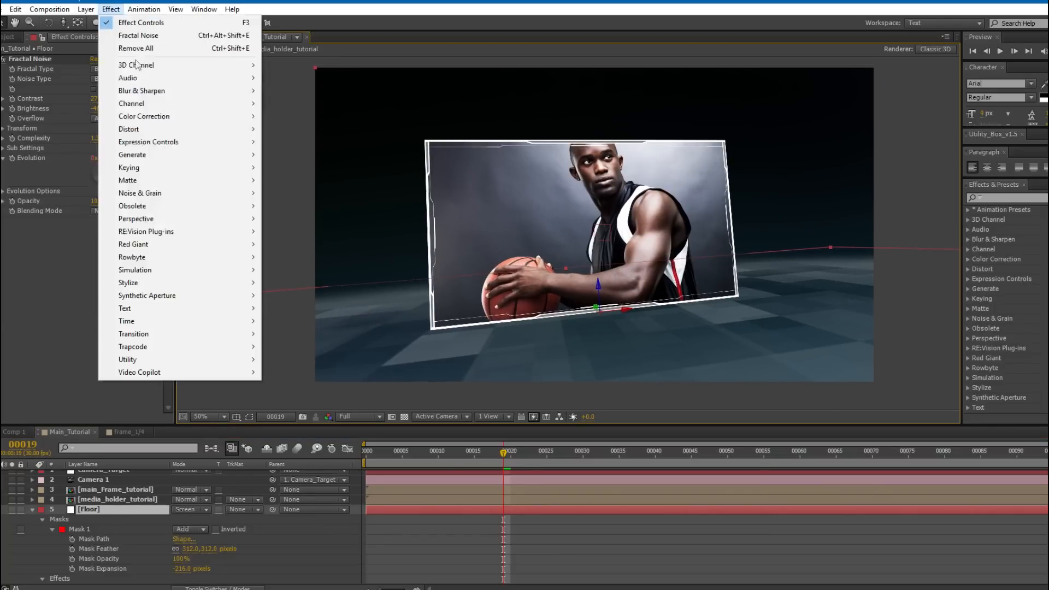
mouse_move(175, 117)
click(299, 515)
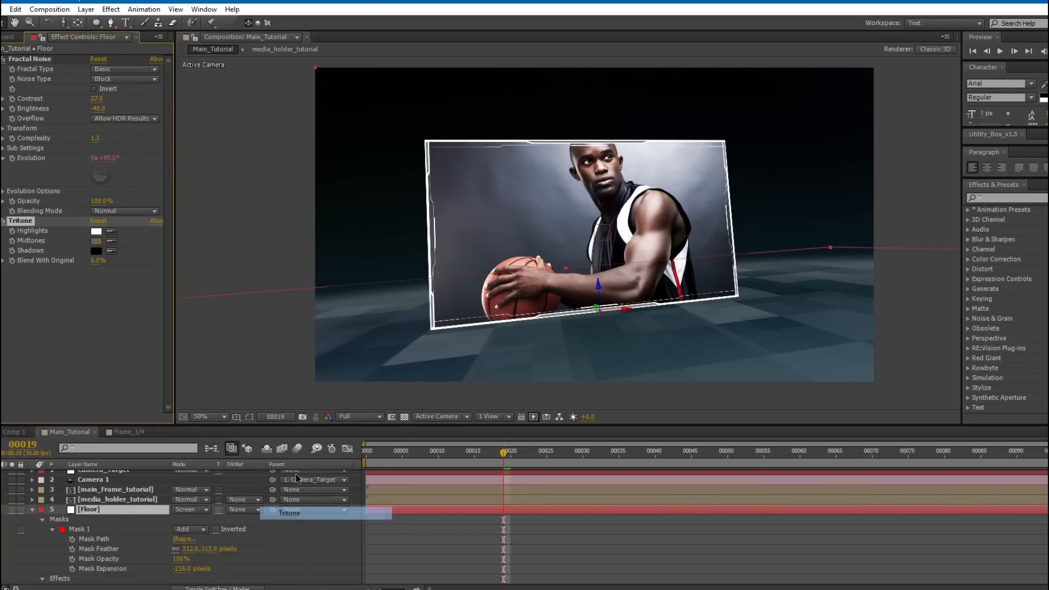
Change Tritone's Midtones color to a medium blue.
click(97, 241)
click(261, 378)
click(324, 392)
drag(283, 304, 141, 340)
click(137, 398)
mouse_move(181, 435)
mouse_down()
mouse_move(184, 421)
mouse_move(190, 436)
mouse_up()
click(132, 388)
click(267, 358)
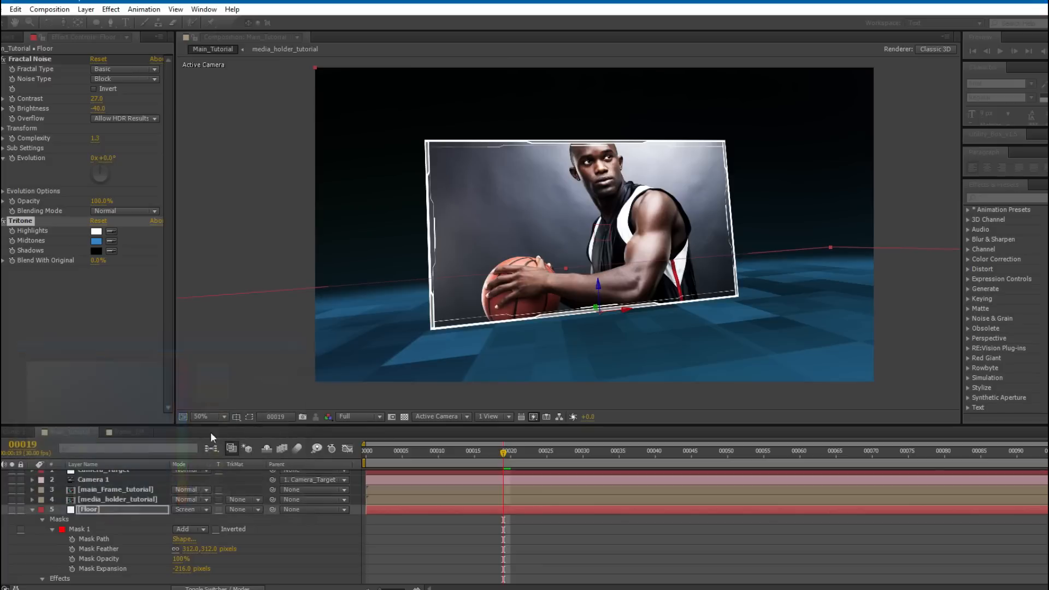
Set the Floor layer's opacity to 60%.
click(132, 511)
key(t)
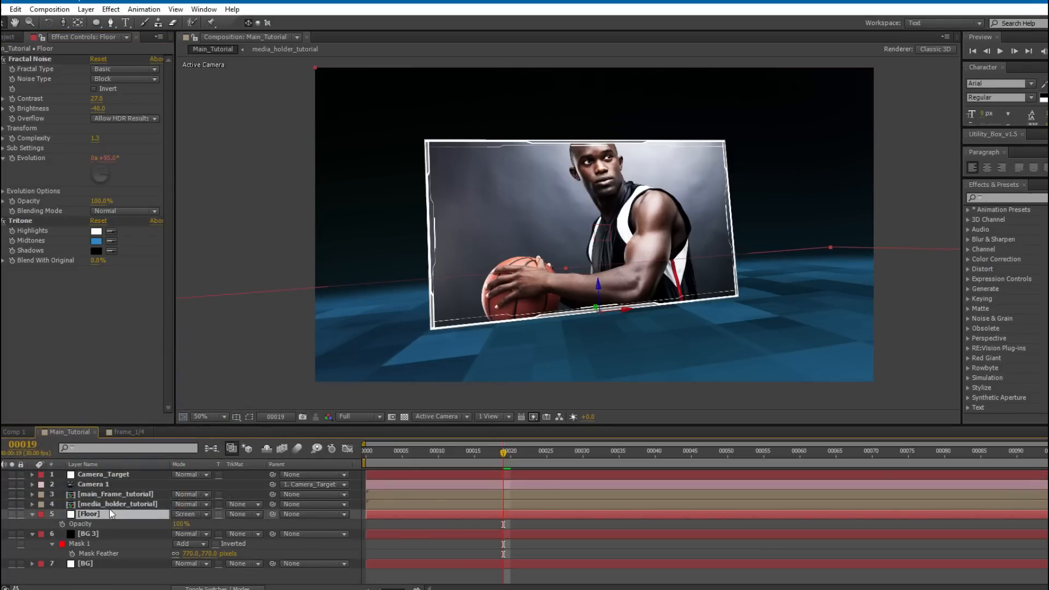
click(180, 524)
text(60)
key(Return)
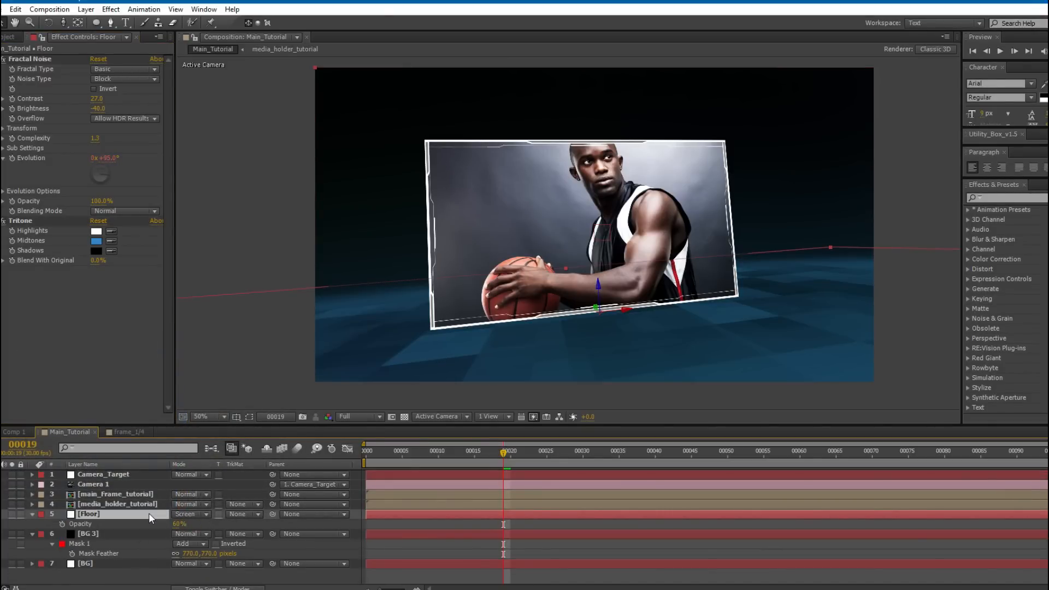
Duplicate the Floor layer and give the copy Add blending mode and 100% opacity.
key(ctrl+d)
click(187, 514)
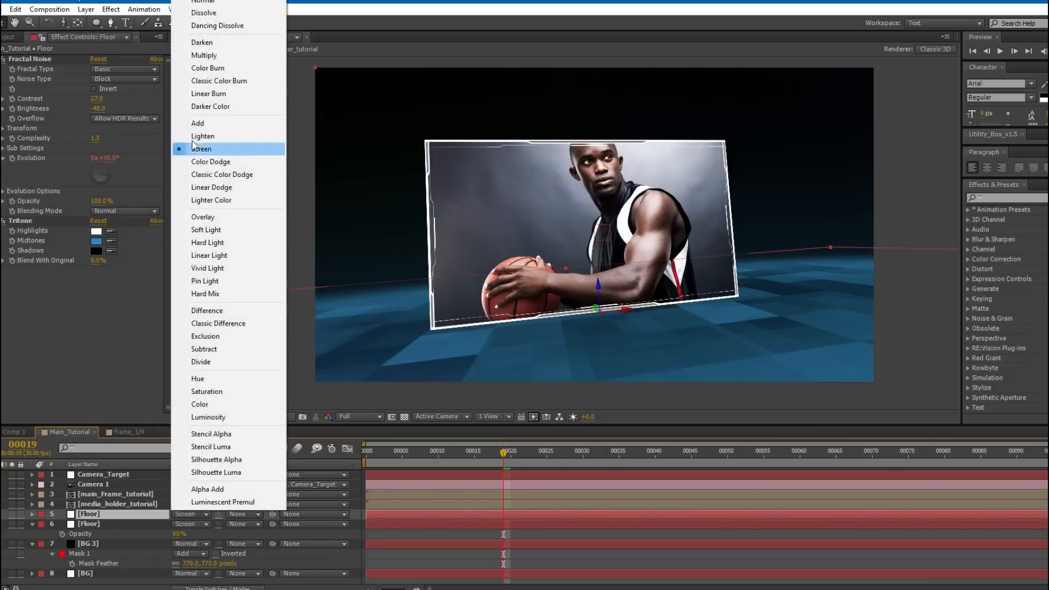
click(198, 123)
key(t)
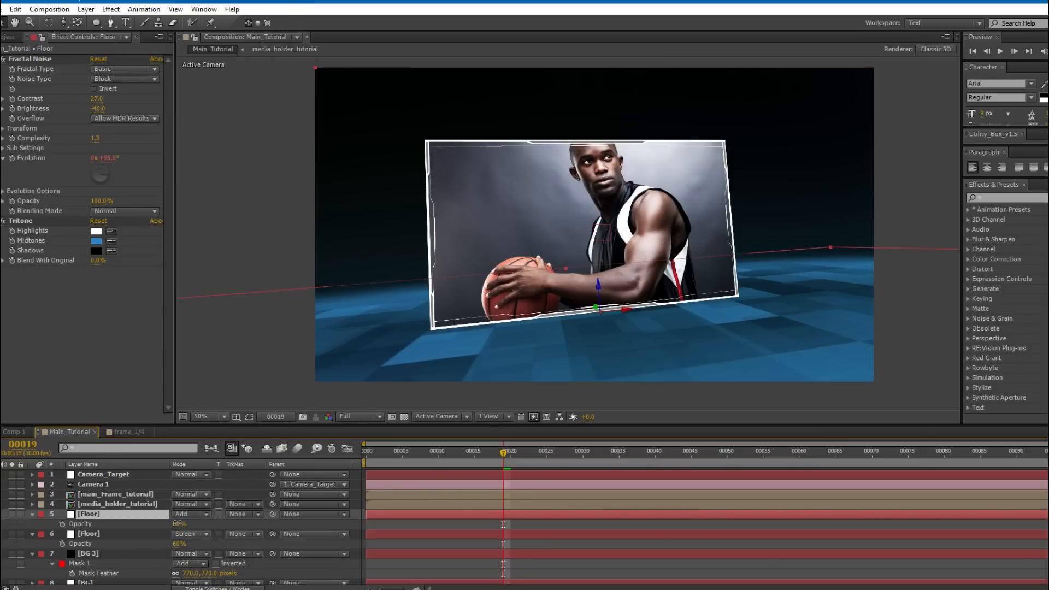
drag(177, 523, 203, 523)
Solo the Add-mode Floor copy, duplicate it, and delete Fractal Noise and Tritone from the new duplicate.
click(11, 514)
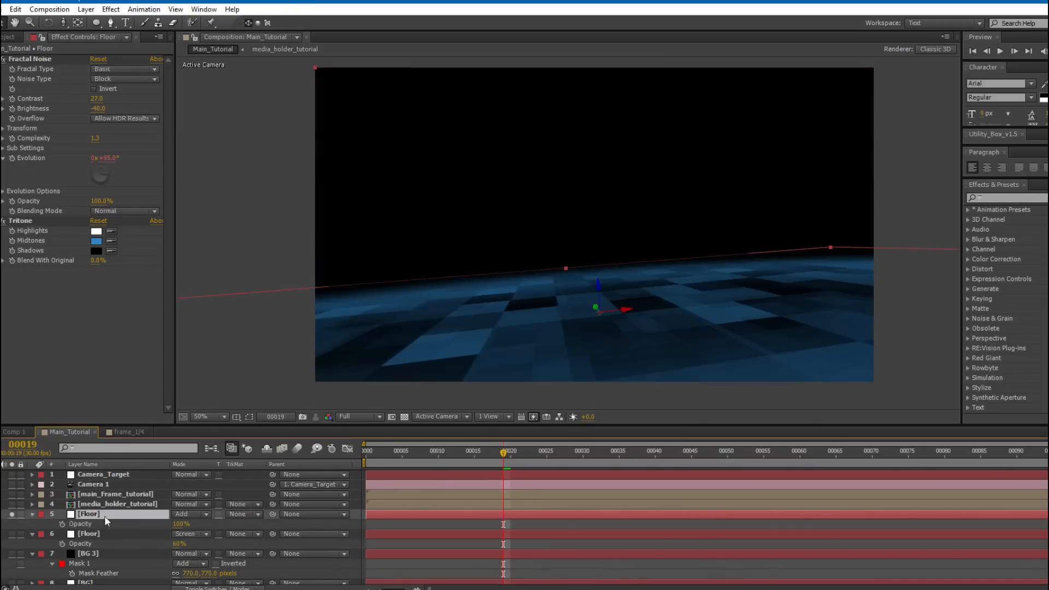
drag(320, 263, 361, 252)
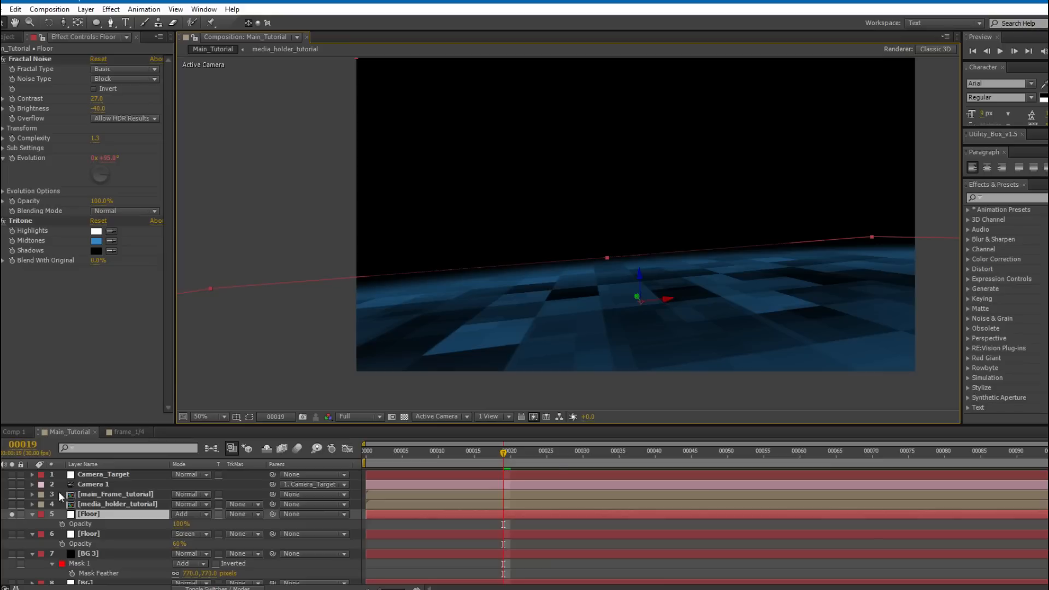
key(ctrl+d)
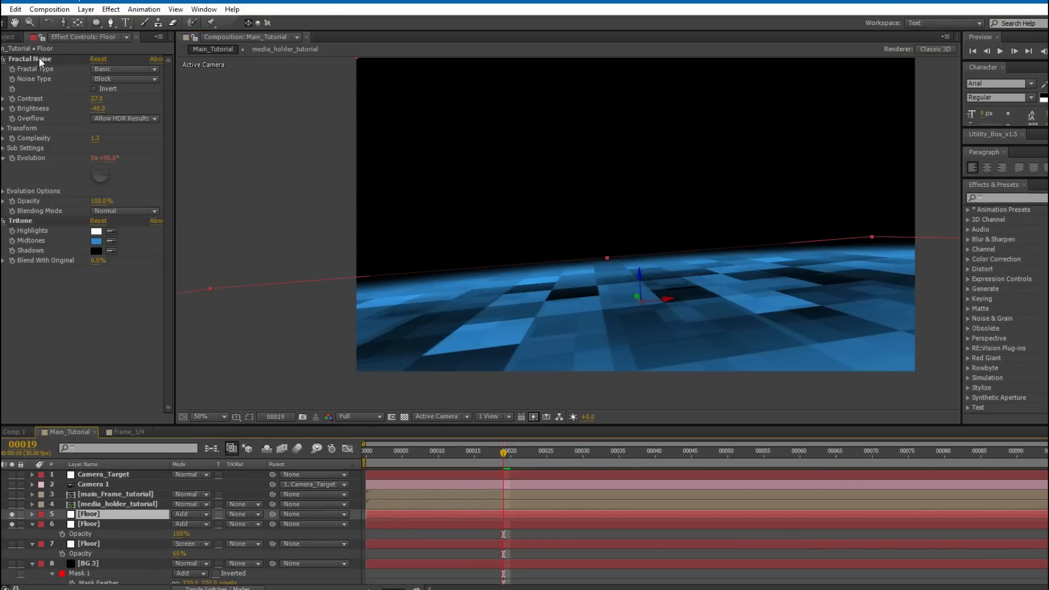
click(38, 58)
shift+click(22, 221)
key(Delete)
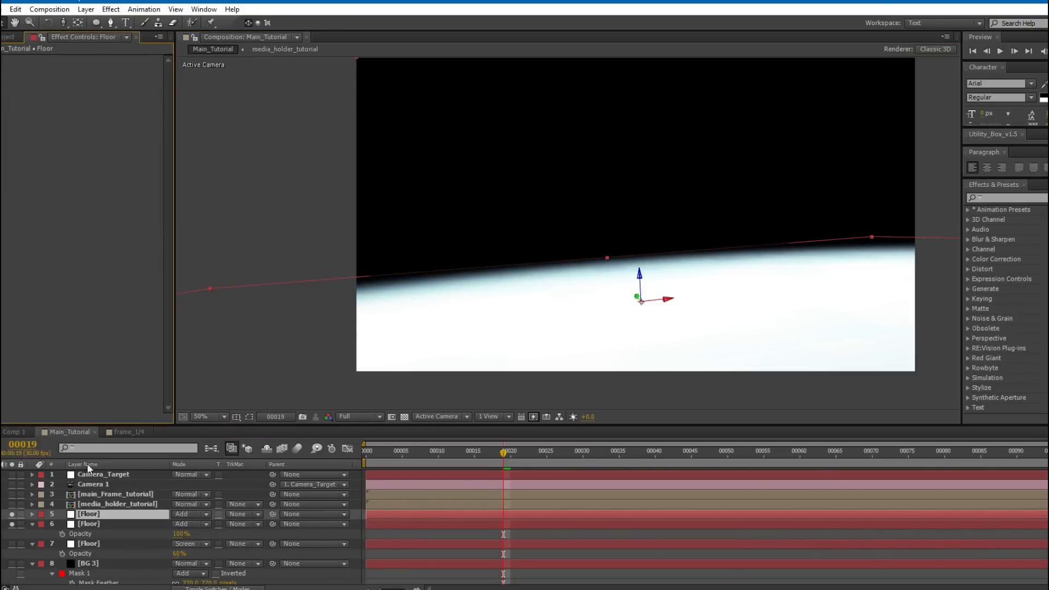
Set the lower Add-mode Floor copy's track matte to Luma, using the effect-free duplicate above it, and delete the lower copy's own mask.
click(89, 525)
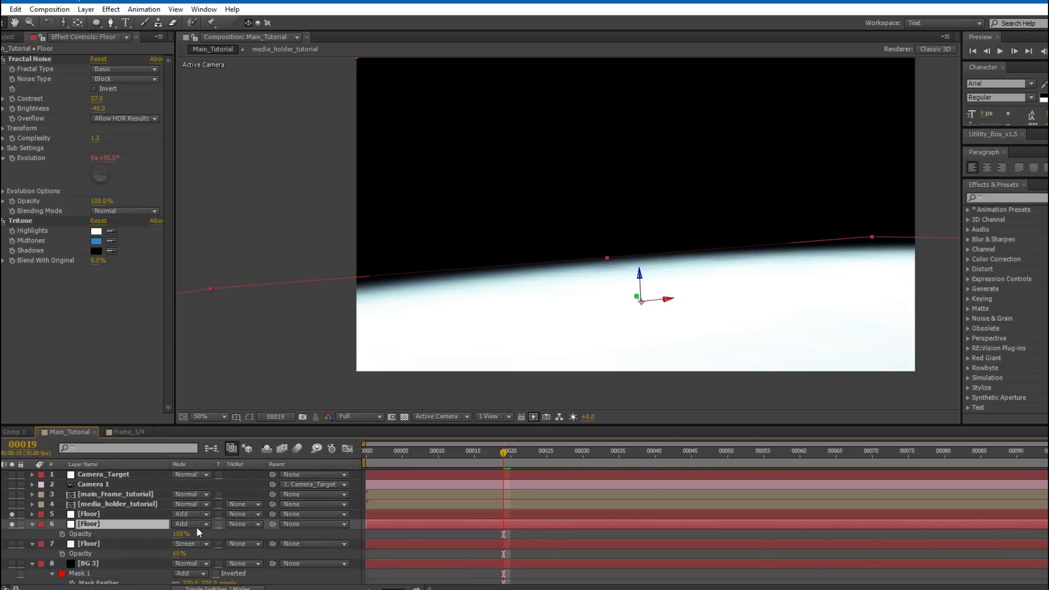
click(236, 526)
click(284, 498)
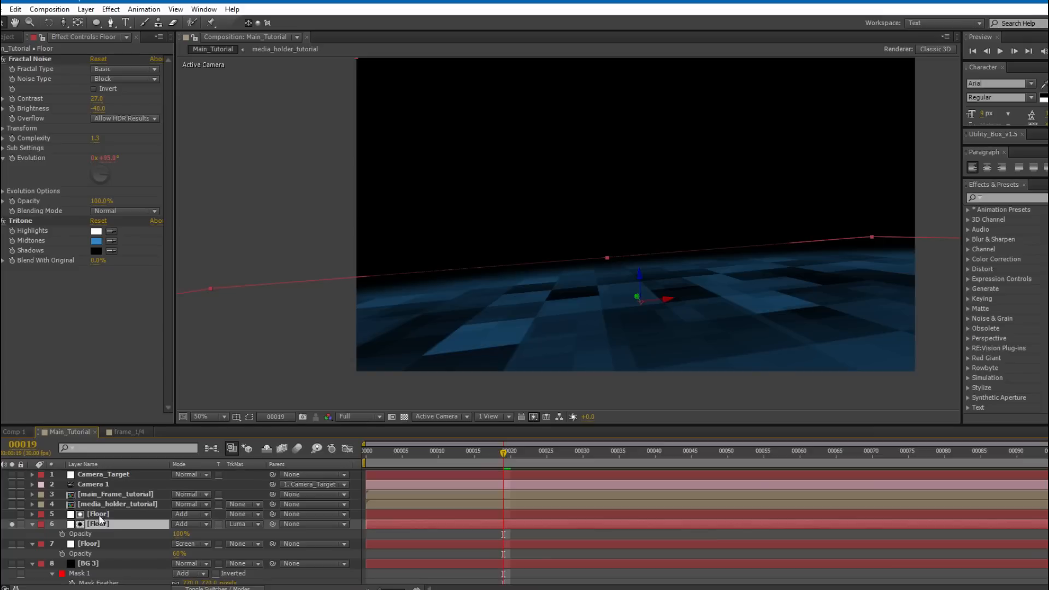
key(m)
click(86, 535)
key(Delete)
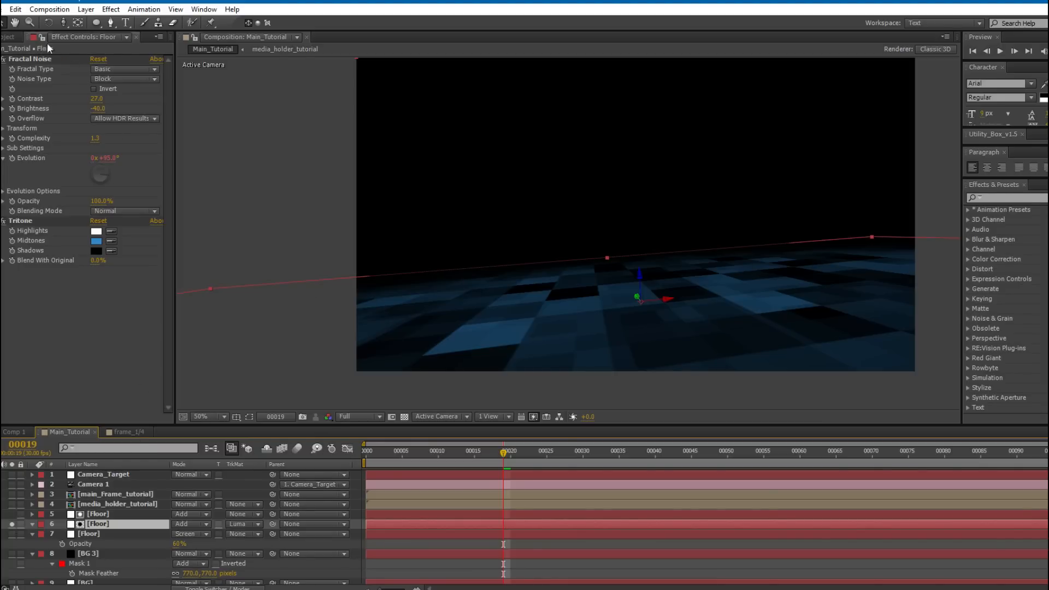
Apply an inverted Find Edges effect to the matted Floor copy and place it between Fractal Noise and Tritone.
click(3, 220)
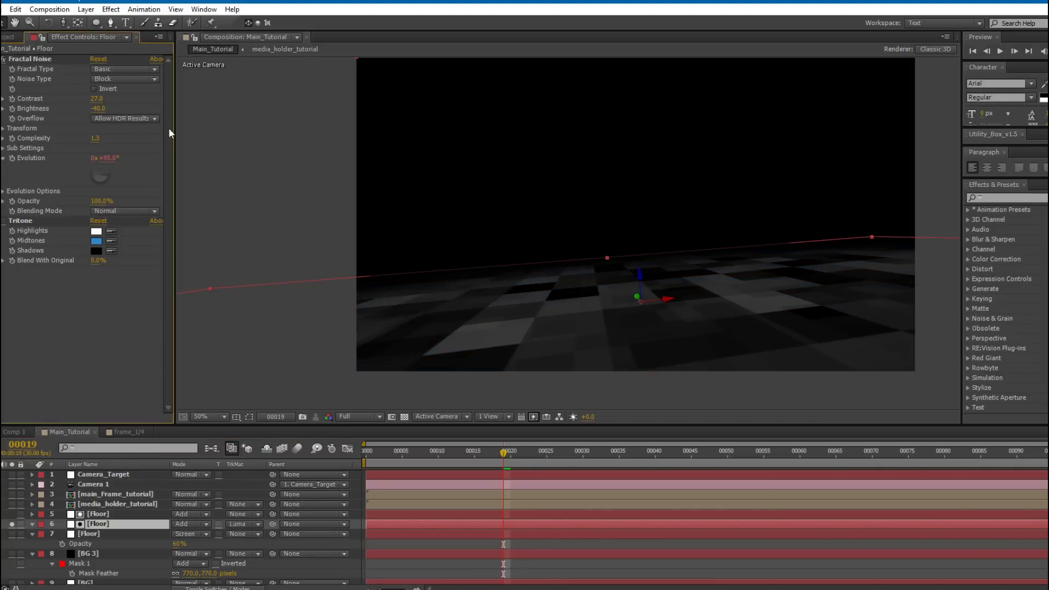
click(111, 10)
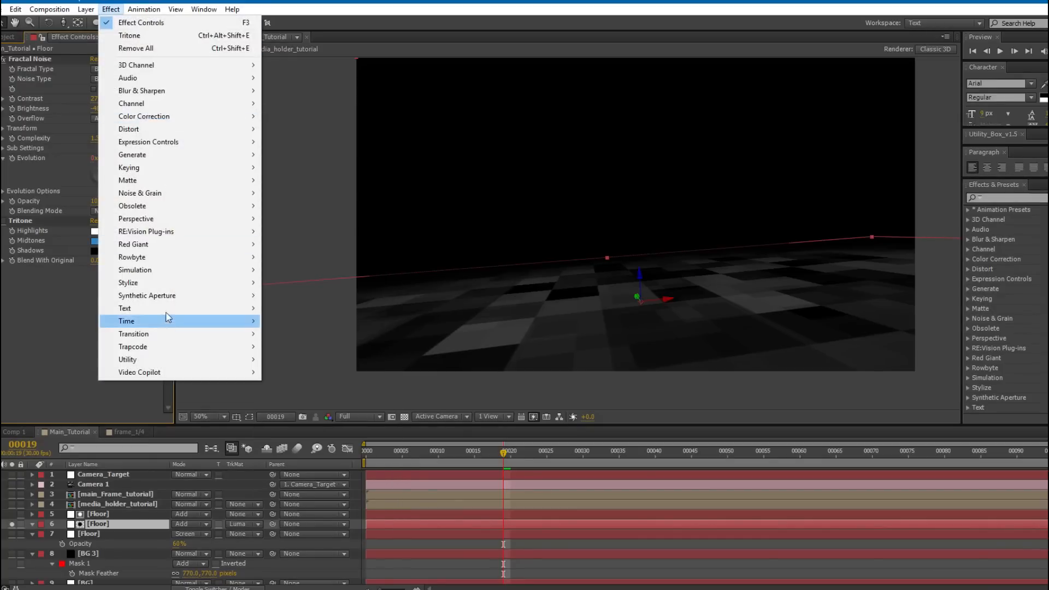
mouse_move(164, 284)
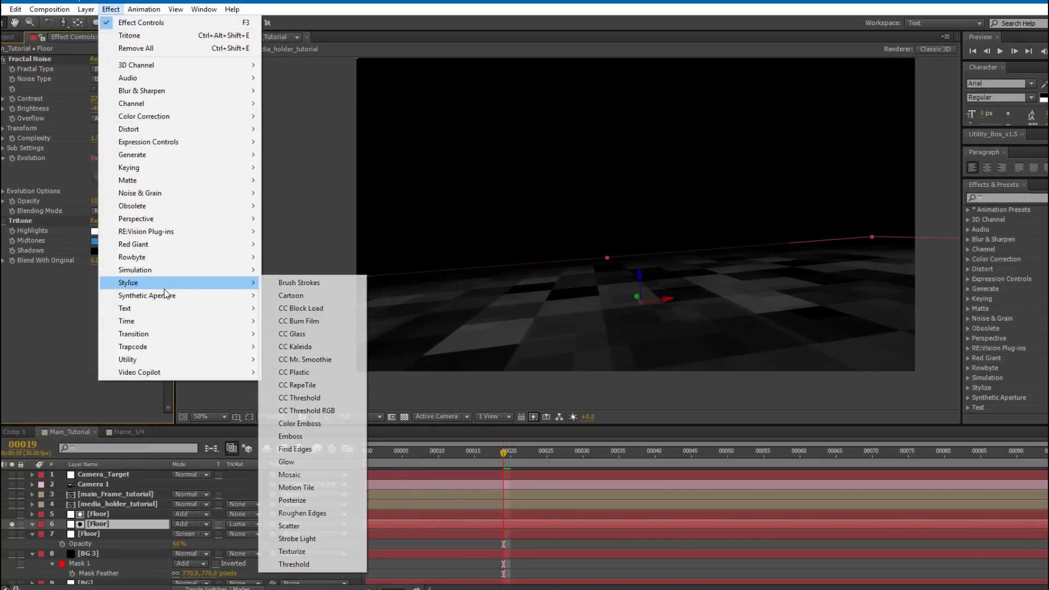
click(302, 449)
click(93, 280)
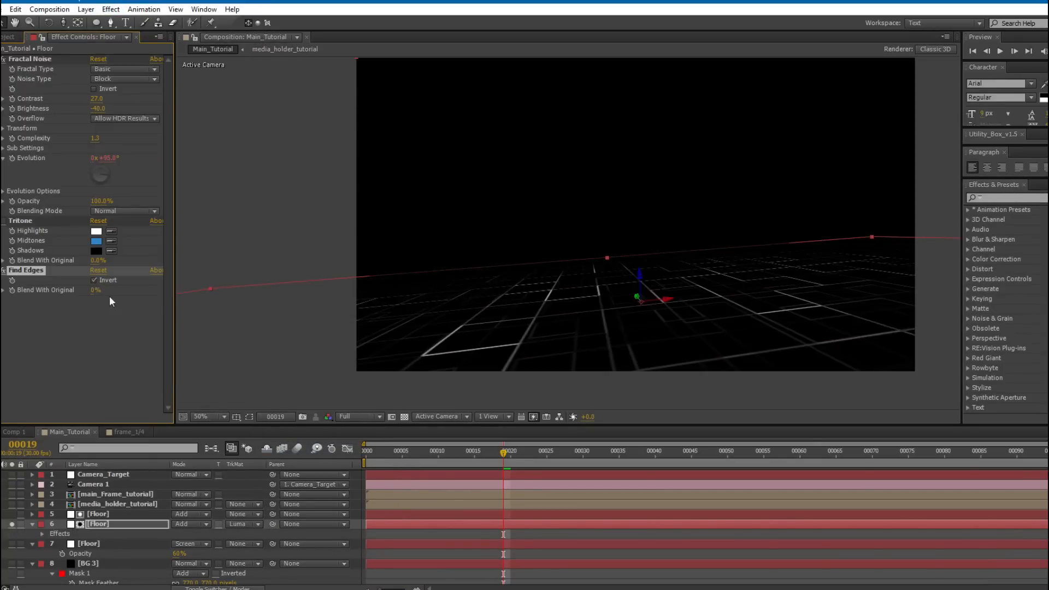
drag(31, 271, 38, 217)
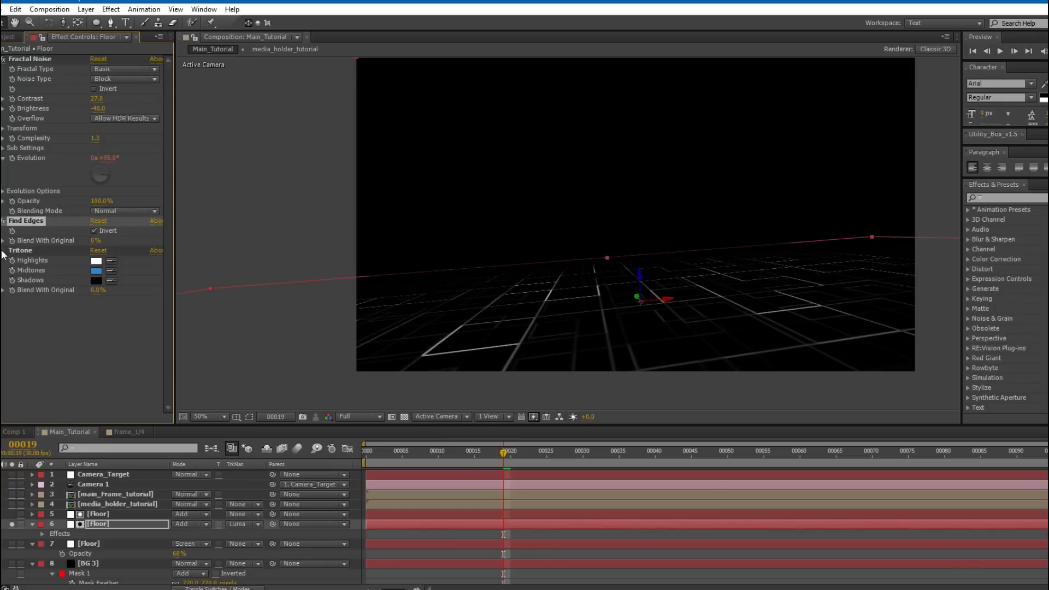
drag(524, 464, 459, 461)
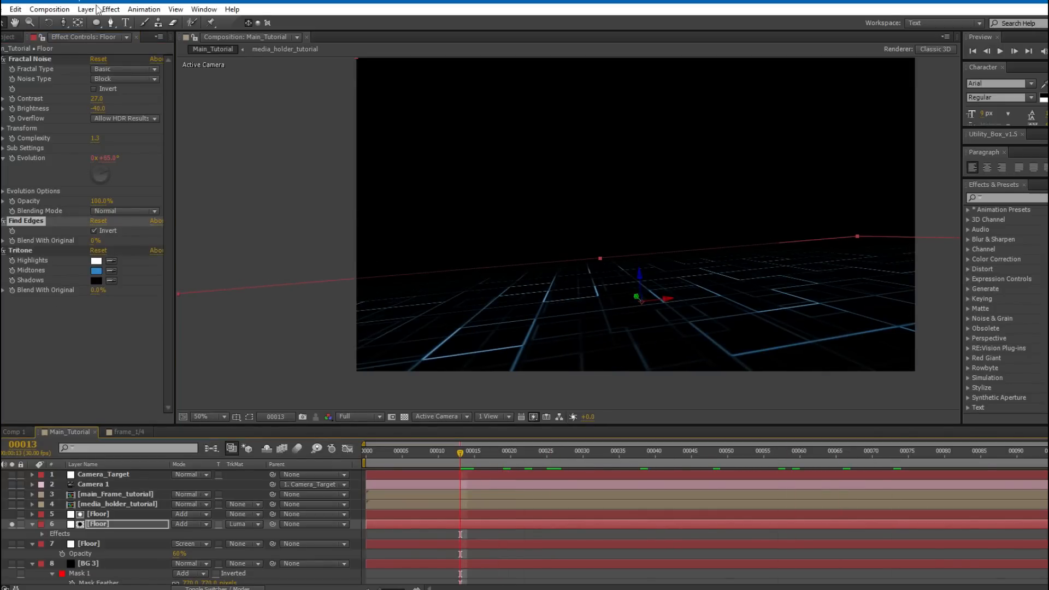
Add a Curves effect to the matted Floor copy, unsolo the layer, and shape the RGB curve into a gentle S for more contrast.
click(109, 9)
mouse_move(153, 118)
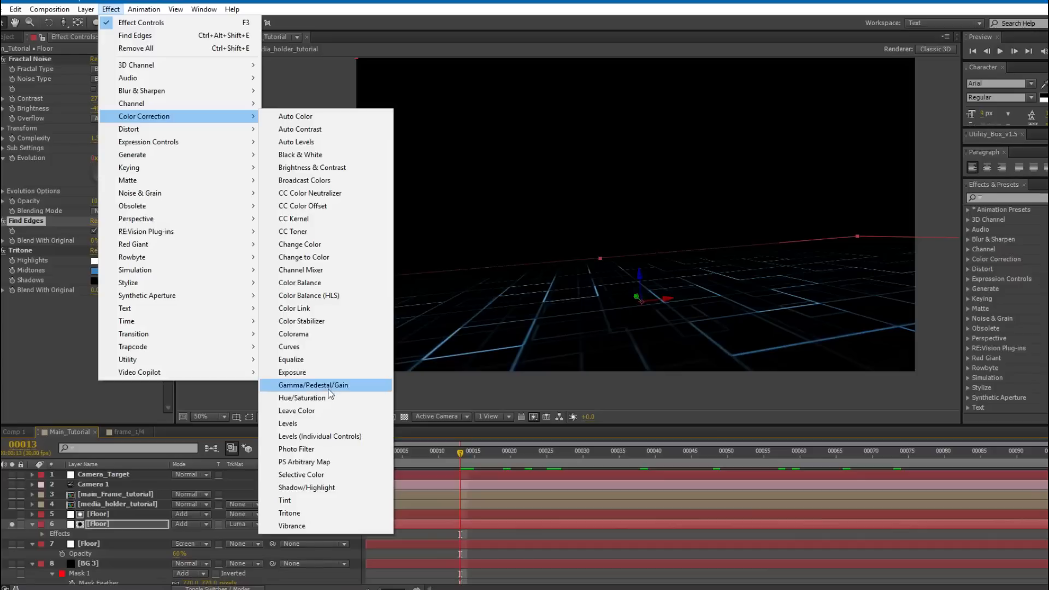
click(314, 350)
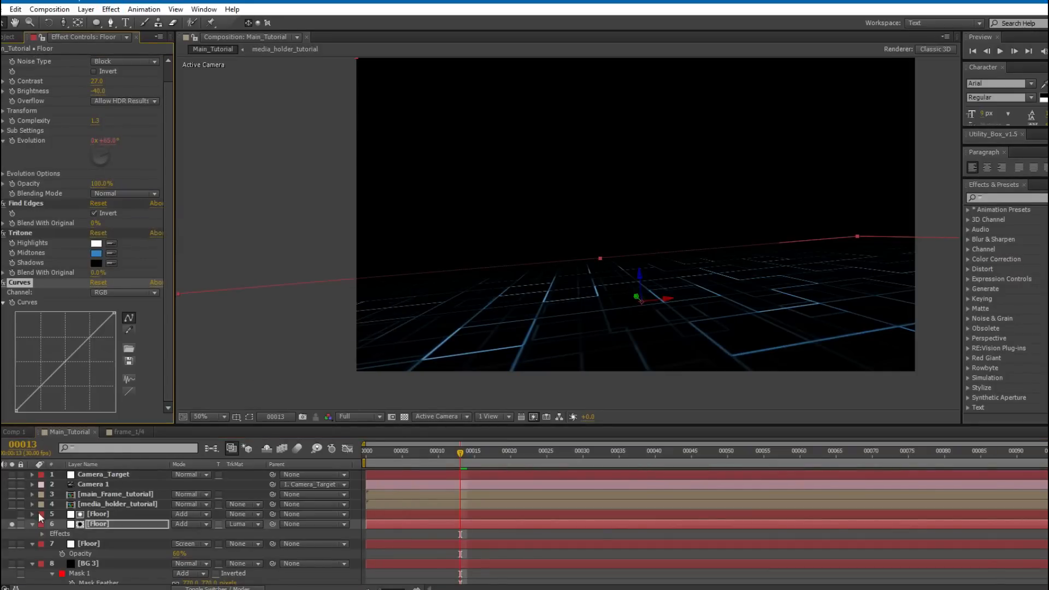
click(12, 523)
click(97, 526)
drag(486, 295, 455, 246)
drag(370, 245, 381, 250)
mouse_move(30, 397)
mouse_down()
mouse_move(44, 402)
mouse_move(40, 394)
mouse_up()
drag(80, 339, 92, 334)
scroll(89, 312, up, 1)
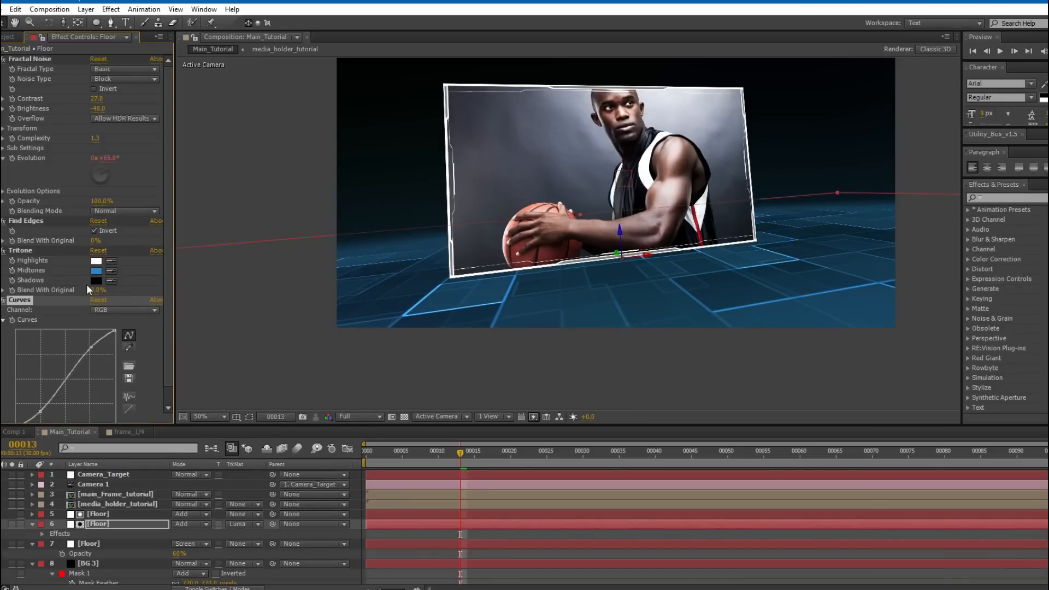
Set the Fractal Noise transform Scale to 46 on the matted Floor copy.
click(4, 129)
click(13, 158)
drag(99, 158, 71, 159)
scroll(541, 300, up, 2)
scroll(518, 285, down, 2)
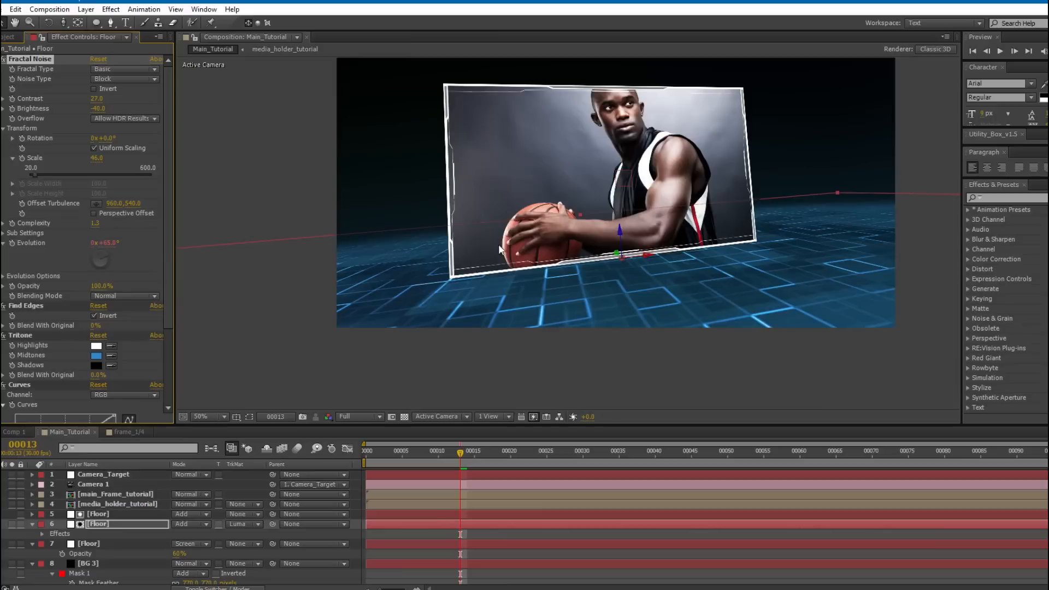
Solo the matted Floor copy and apply Fast Blur with Blurriness 20 and Horizontal blur dimensions.
click(11, 524)
click(104, 525)
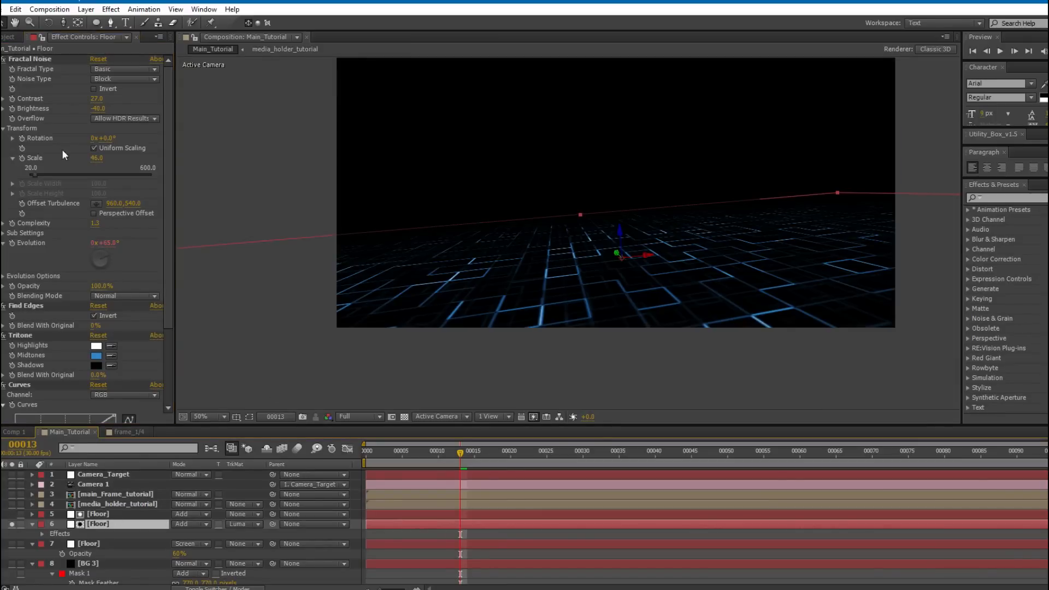
click(112, 10)
mouse_move(215, 92)
click(306, 221)
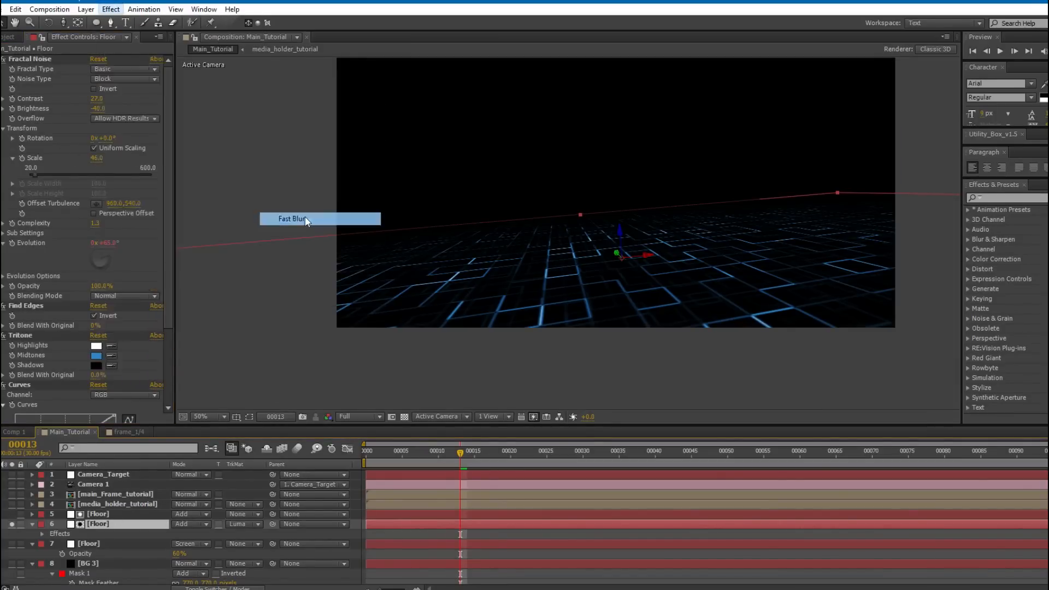
click(104, 407)
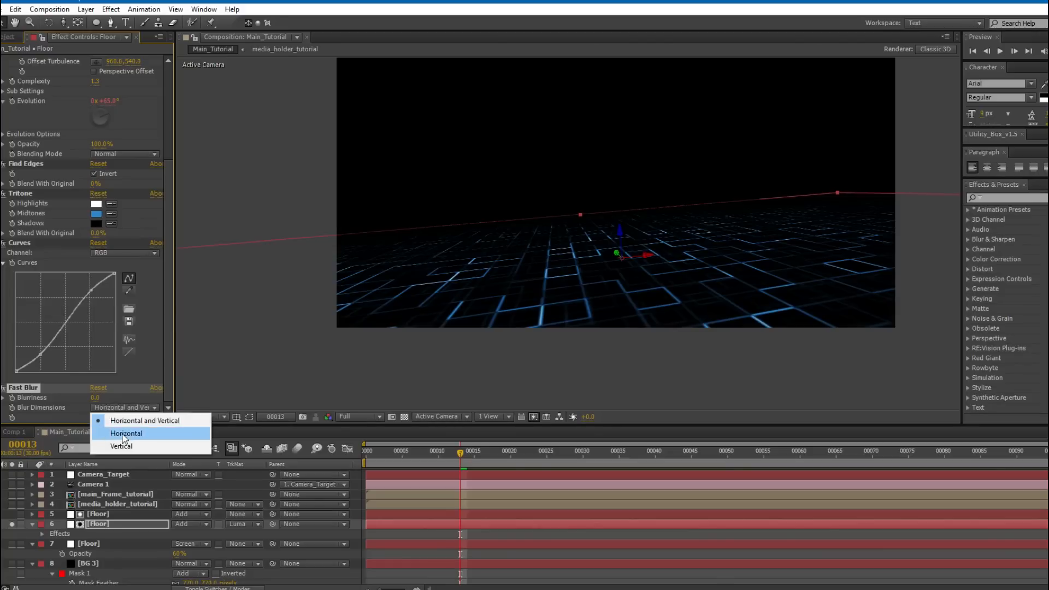
click(126, 434)
drag(97, 398, 112, 406)
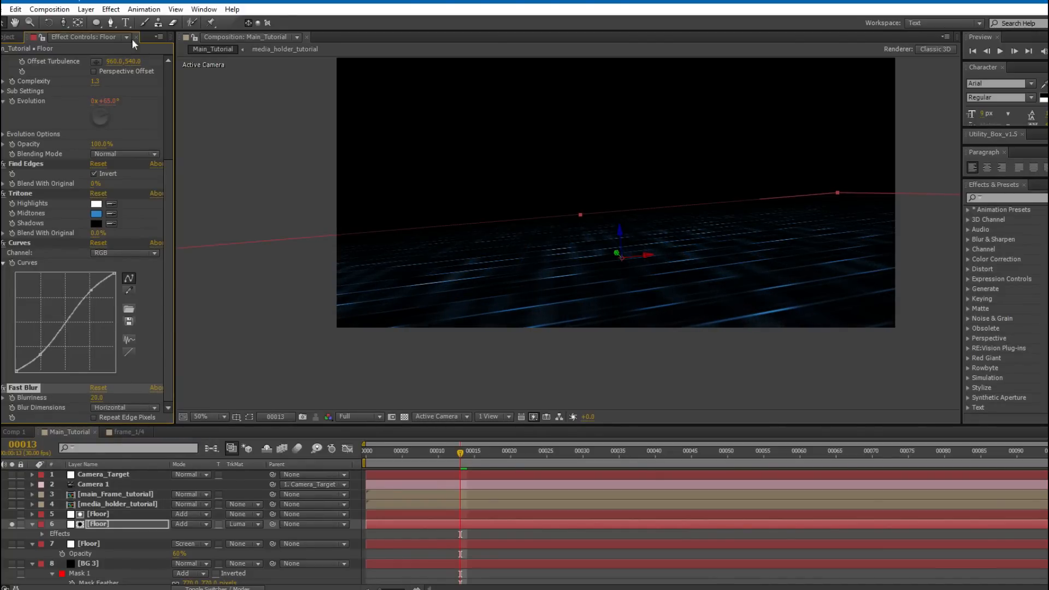
Slightly lower the Curves shadow point and apply a Glow effect with a 27.5% threshold.
drag(41, 354, 42, 357)
click(112, 9)
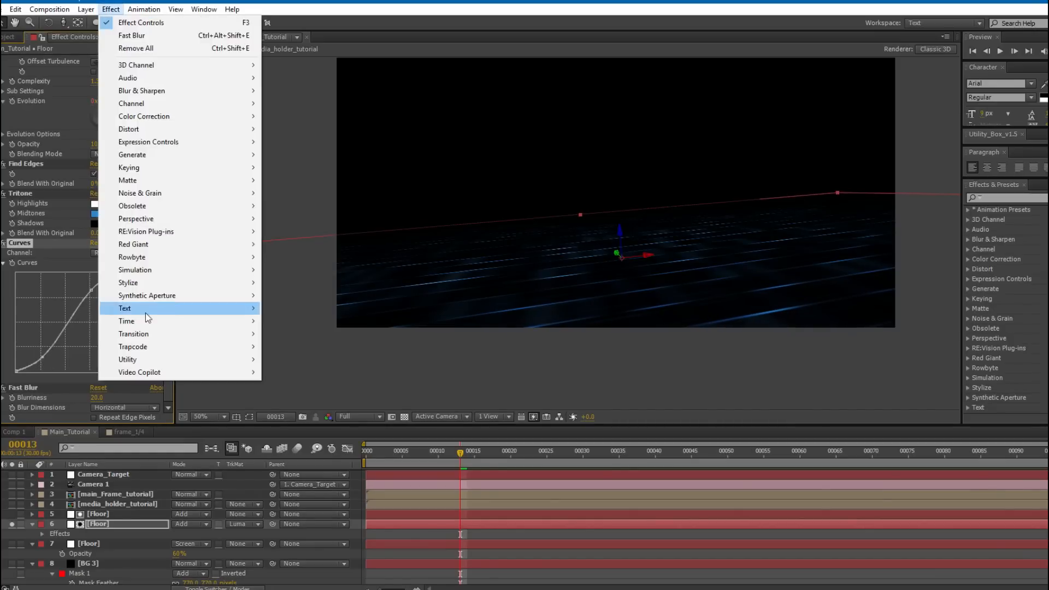
mouse_move(180, 283)
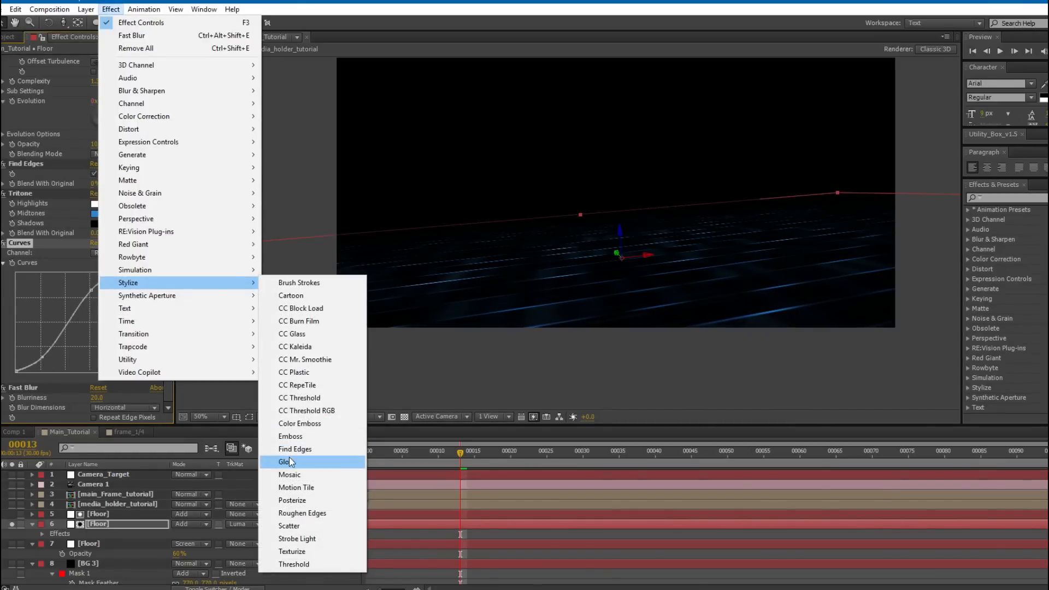
click(286, 462)
drag(76, 280, 60, 285)
Try Horizontal glow dimensions with a Glow Radius of 1.
click(135, 418)
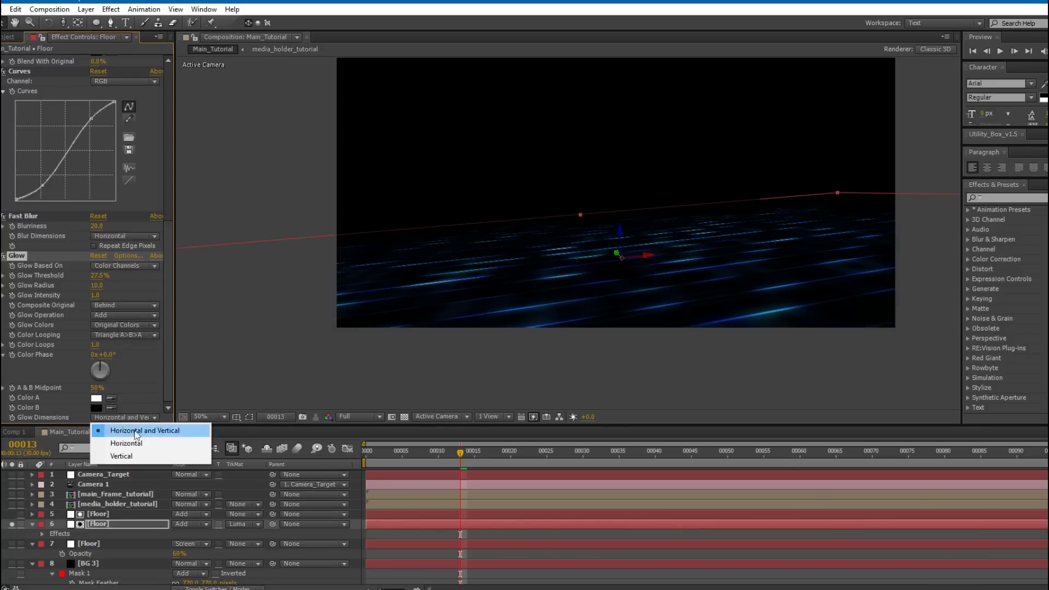
click(138, 445)
mouse_move(97, 285)
mouse_down()
mouse_move(126, 286)
mouse_move(95, 290)
mouse_up()
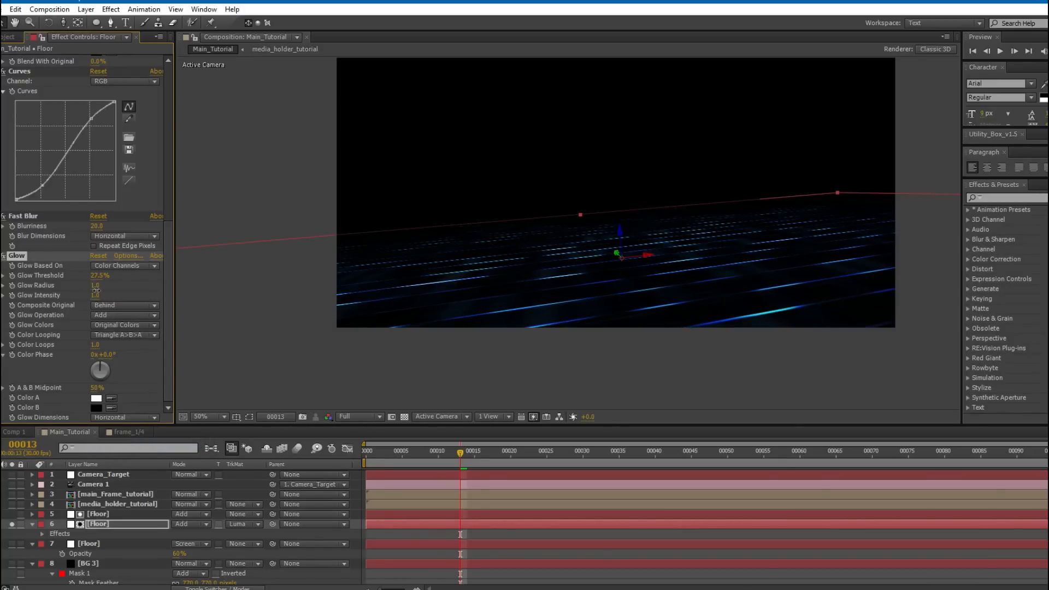
Set Glow to Horizontal and Vertical dimensions, 31.8% threshold and radius 12, and unsolo the Floor copy.
click(114, 418)
click(122, 431)
drag(100, 279, 108, 276)
click(12, 524)
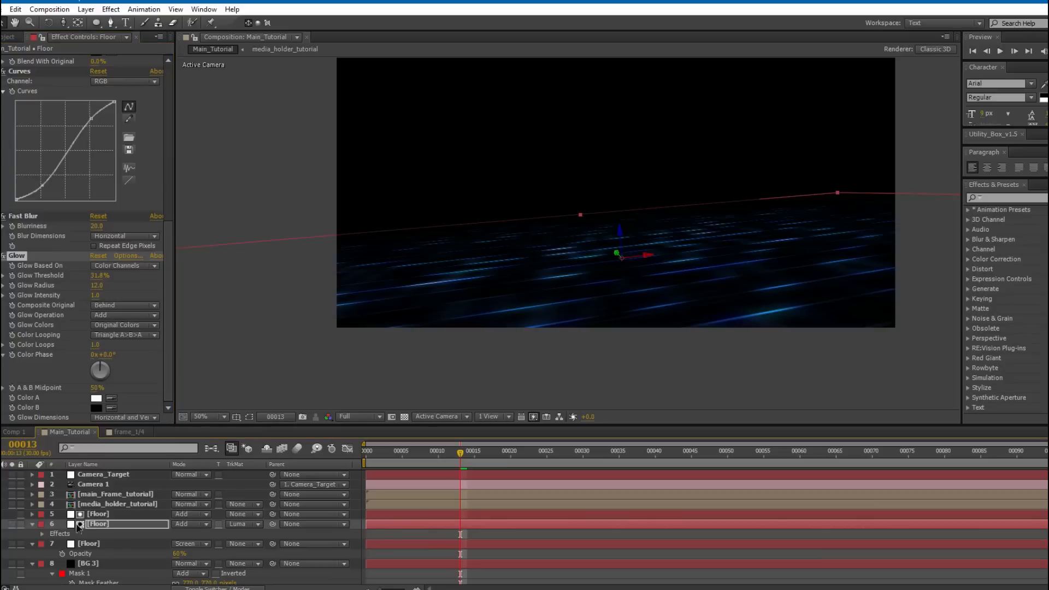
Duplicate the matted Floor layer together with its matte and set the copy's Fast Blur dimensions to Vertical.
ctrl+click(99, 515)
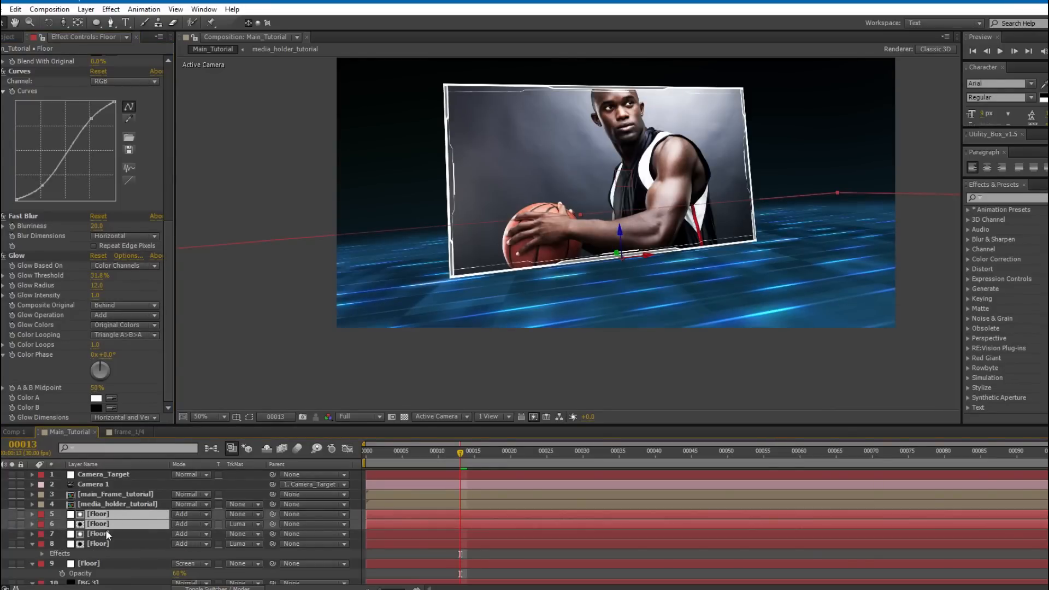
key(ctrl+d)
click(99, 524)
drag(169, 199, 158, 374)
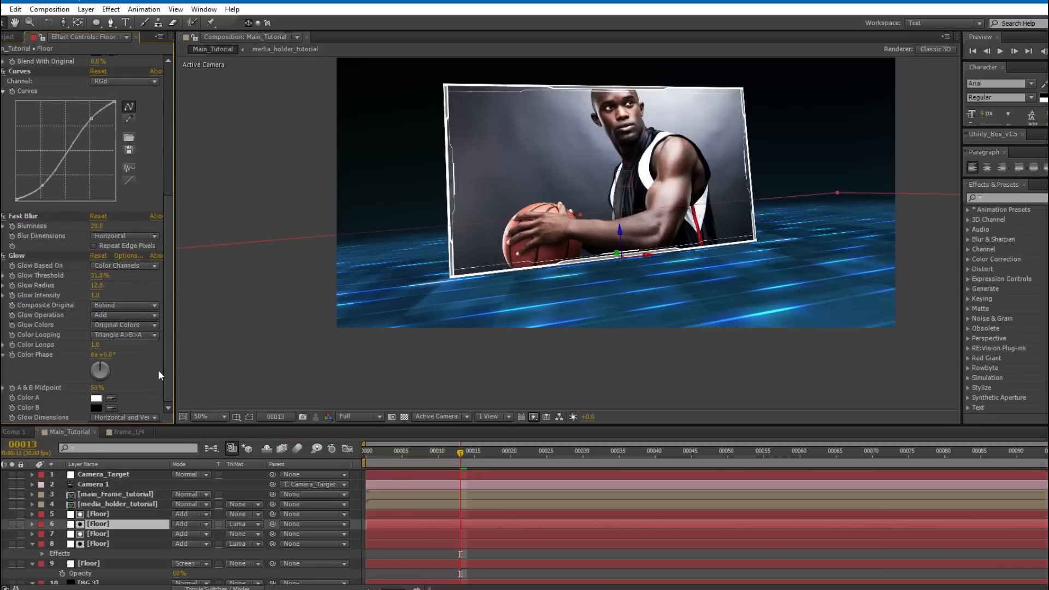
click(20, 215)
click(114, 238)
click(120, 273)
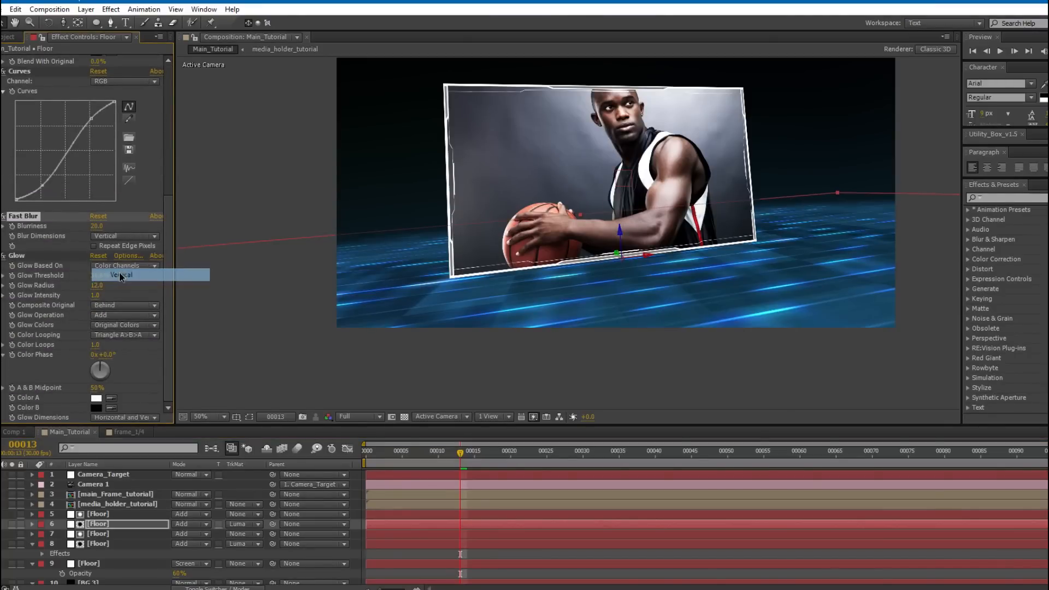
Maximize the composition viewer and examine the glowing grid lines on the floor.
scroll(411, 278, up, 1)
key(grave)
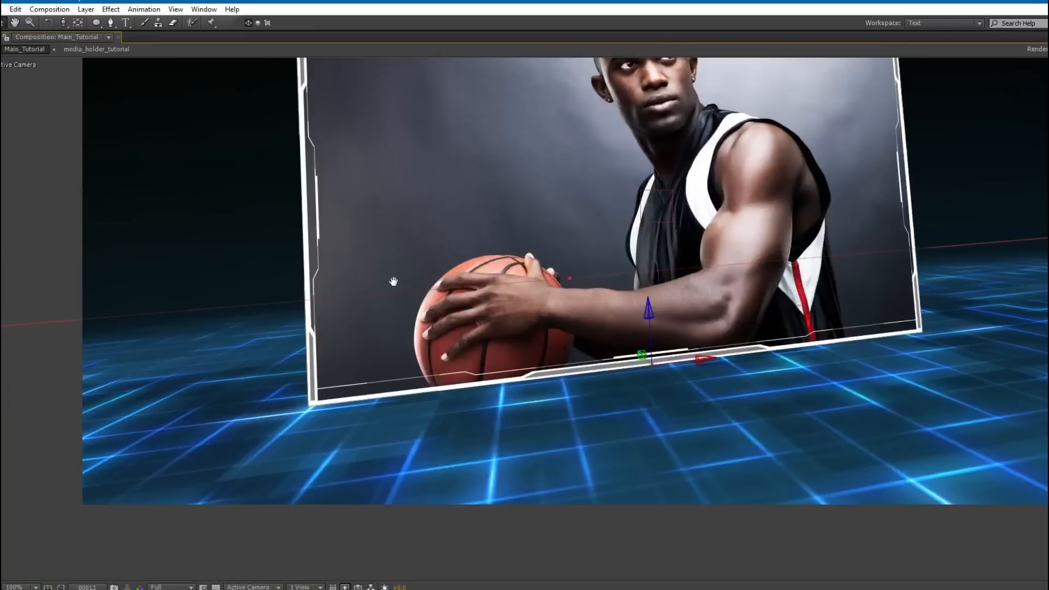
drag(397, 293, 335, 316)
scroll(335, 316, down, 1)
drag(400, 276, 374, 297)
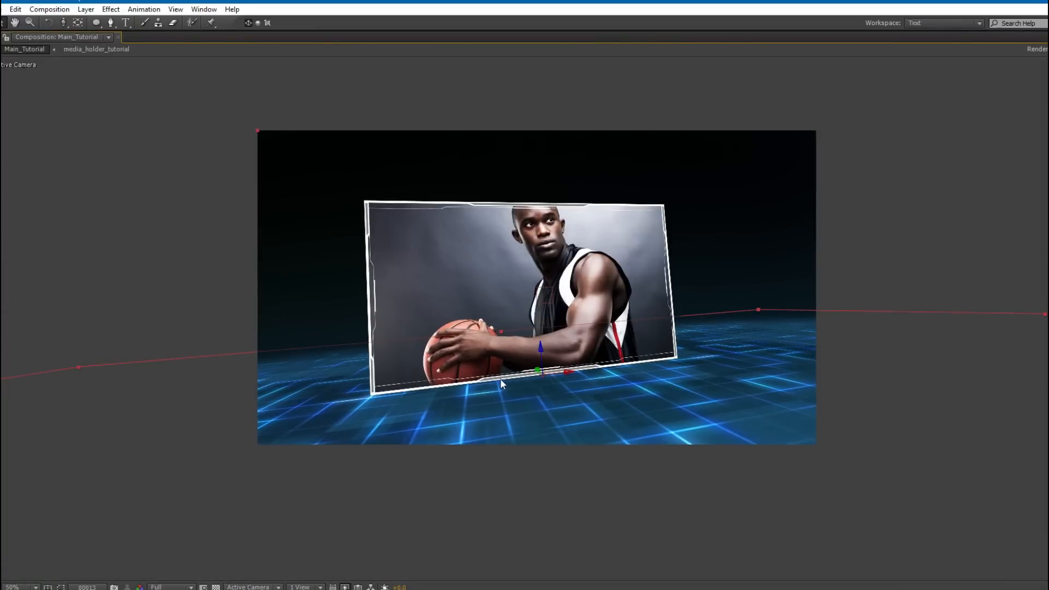
Restore the panel layout and examine the thin broken lines around the framed athlete in Comp 1.
key(grave)
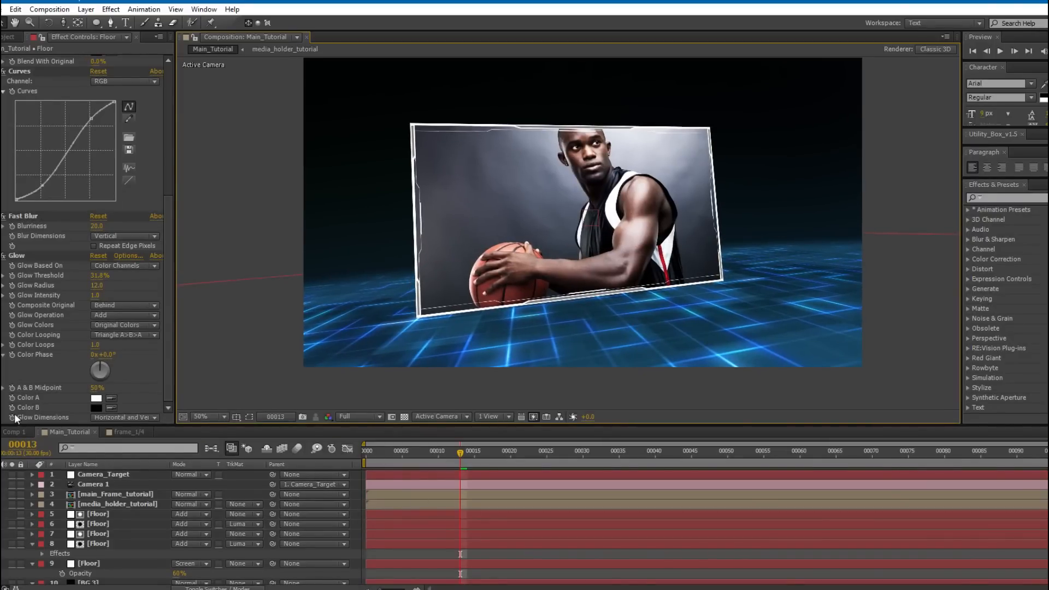
click(16, 432)
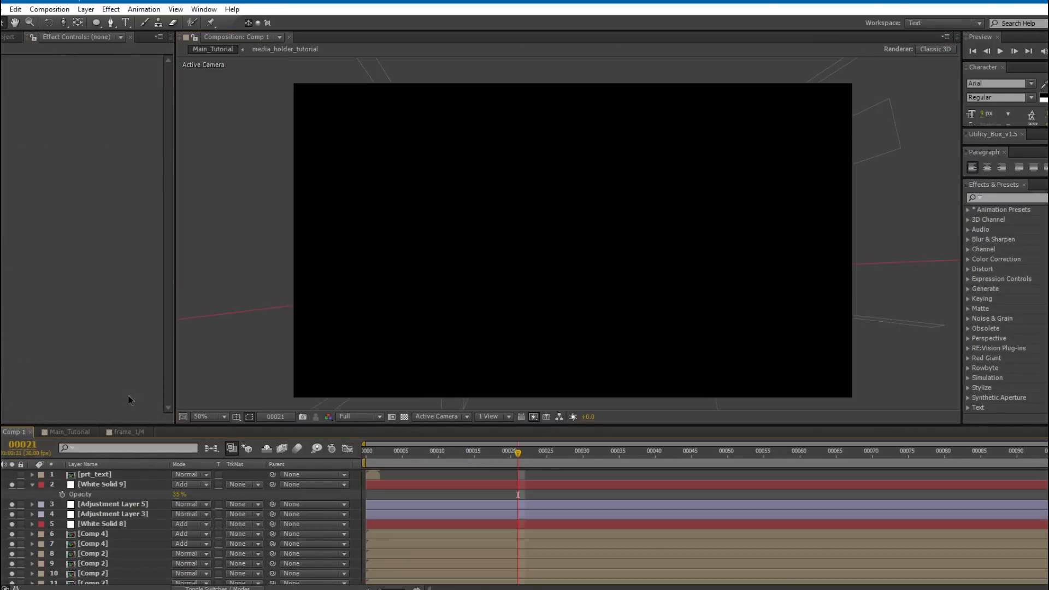
drag(413, 303, 430, 376)
scroll(445, 293, up, 1)
drag(358, 140, 321, 118)
drag(450, 306, 729, 220)
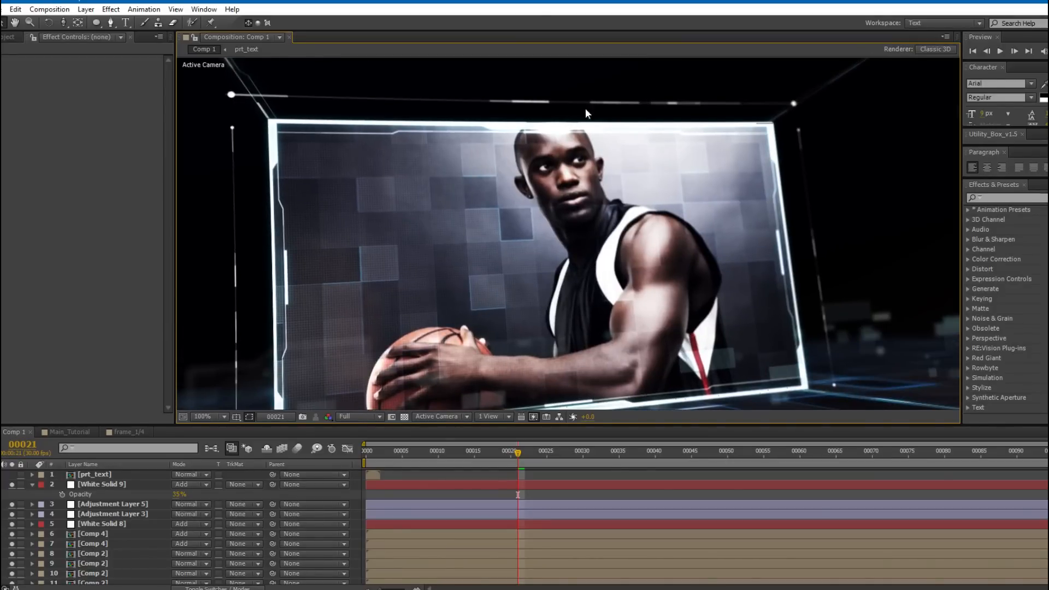
drag(537, 135, 553, 141)
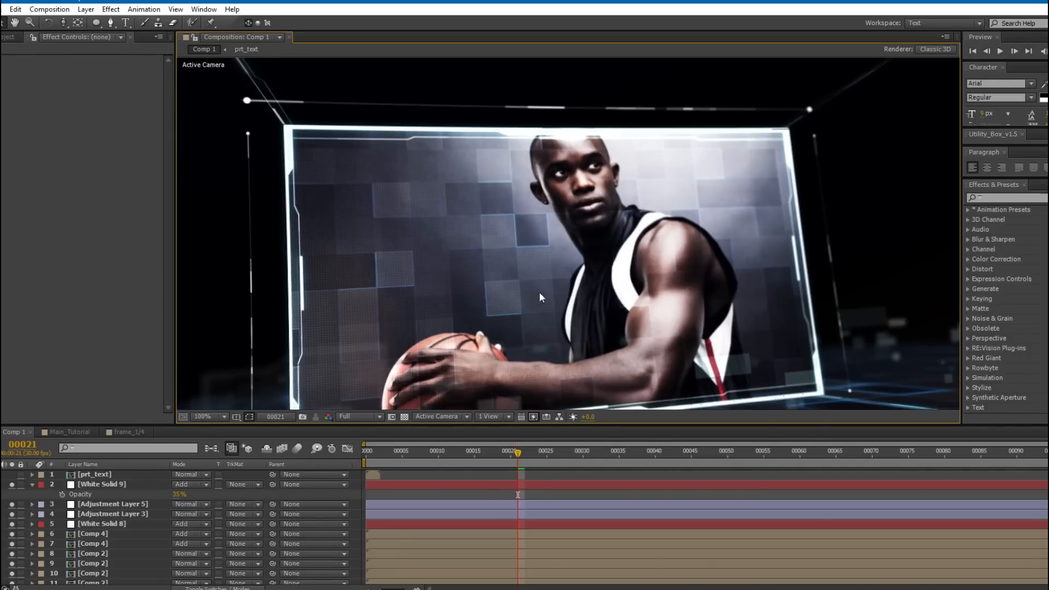
Create a new composition named Abstract_line_1, 50 px wide and 1000 px high.
click(69, 432)
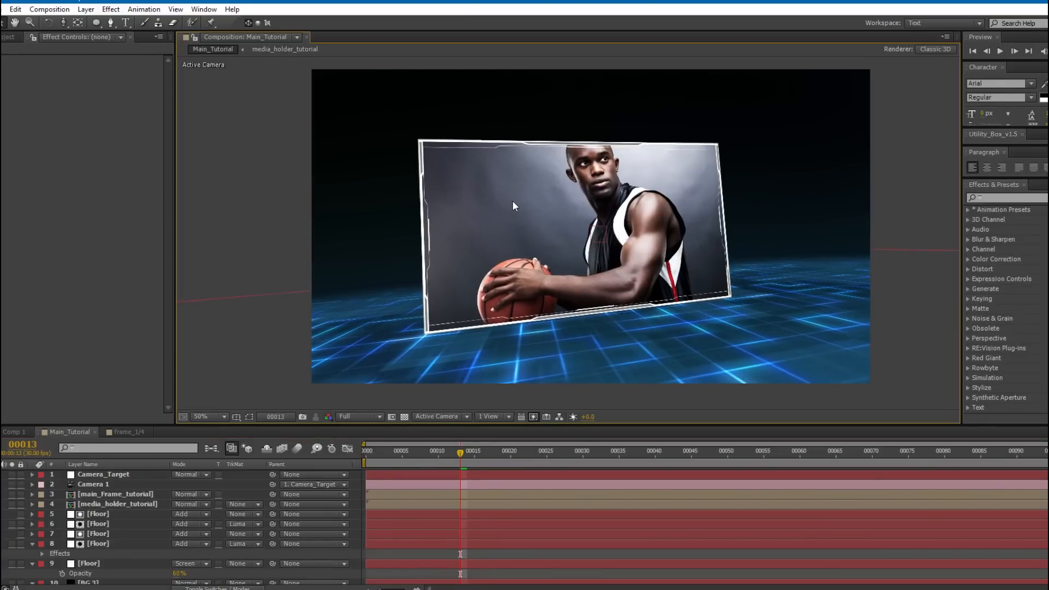
click(49, 10)
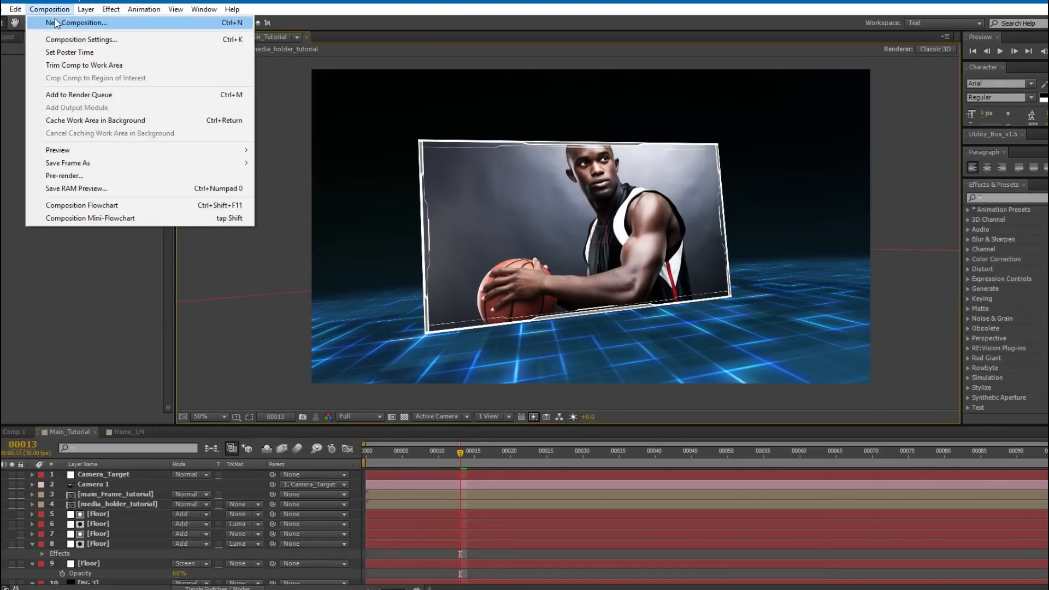
click(57, 20)
text(Abstract_line)
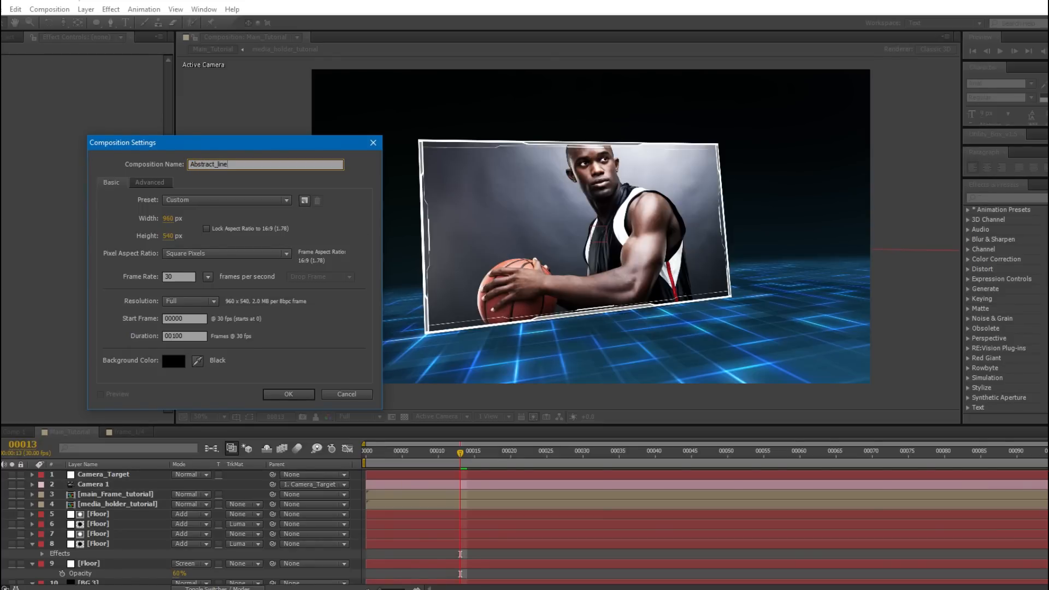
click(168, 218)
text(50)
key(Tab)
text(1080)
key(Return)
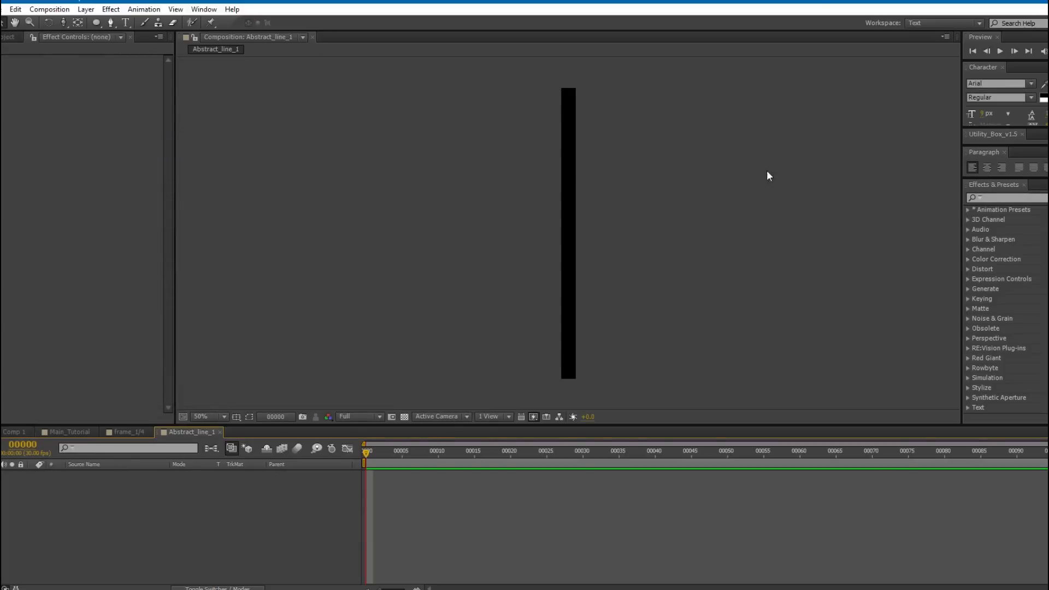
Draw a straight vertical line with the Pen tool through the middle of Abstract_line_1, from its upper edge to just past its lower edge.
drag(533, 121, 487, 120)
click(110, 23)
click(110, 24)
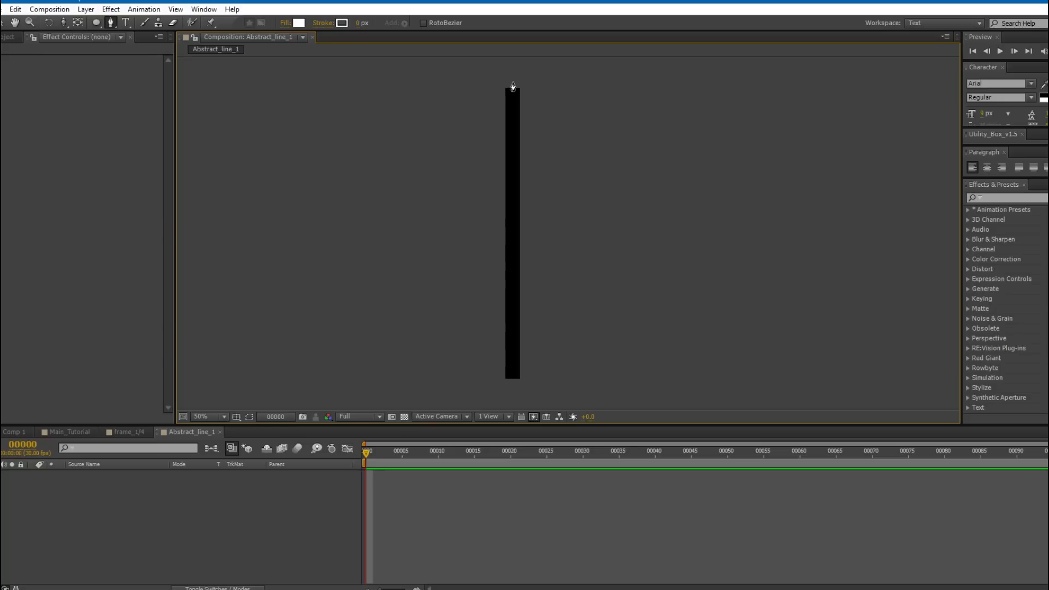
click(513, 88)
click(512, 392)
click(389, 477)
Display the Title/Action Safe guides and align the vertical line with the composition's horizontal centre.
key(period)
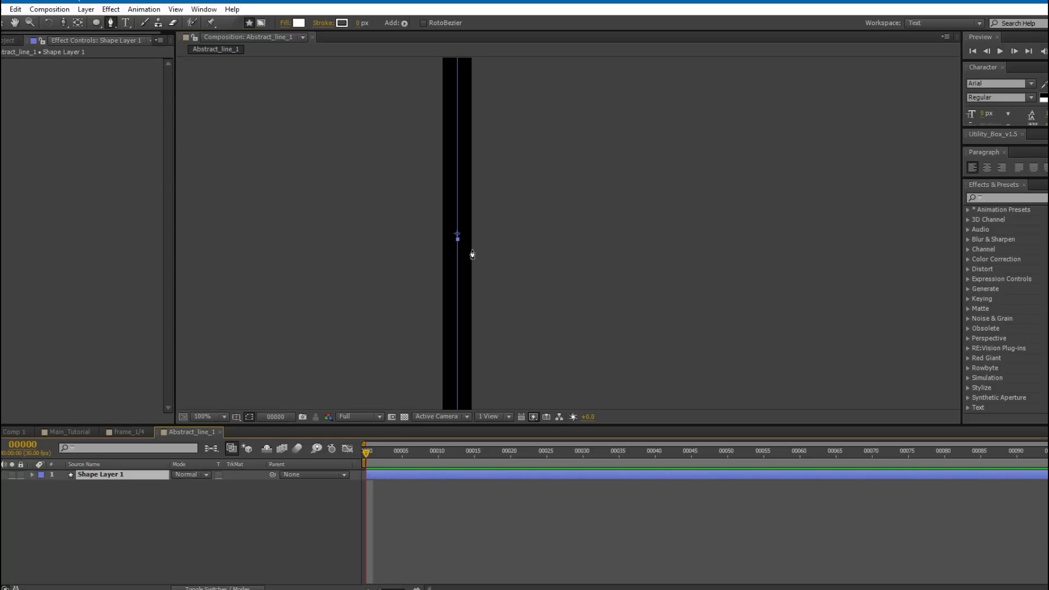
click(236, 417)
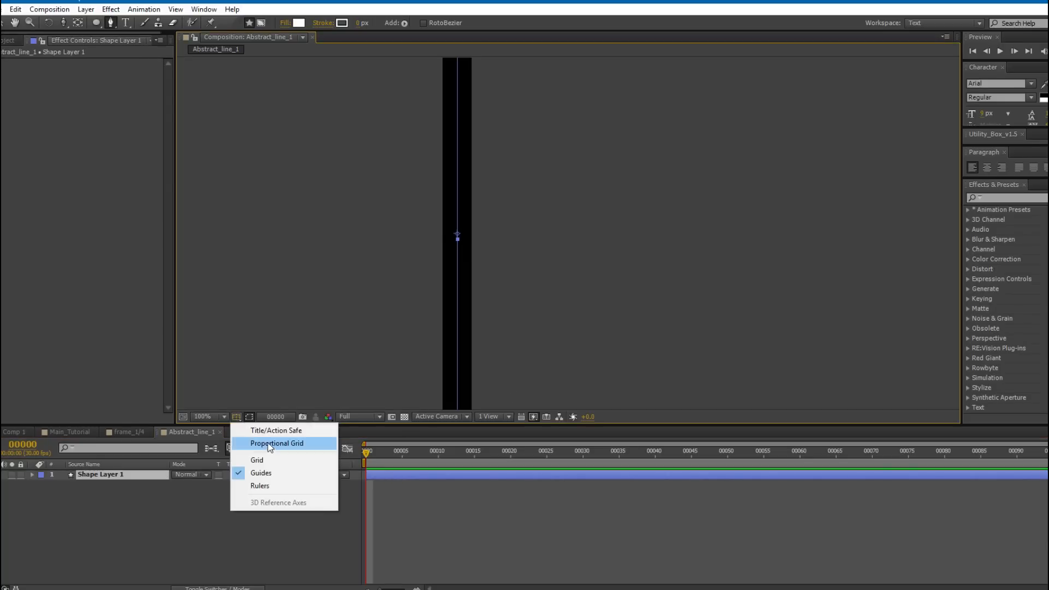
click(272, 430)
scroll(431, 227, up, 2)
drag(442, 212, 589, 212)
drag(284, 251, 452, 178)
key(v)
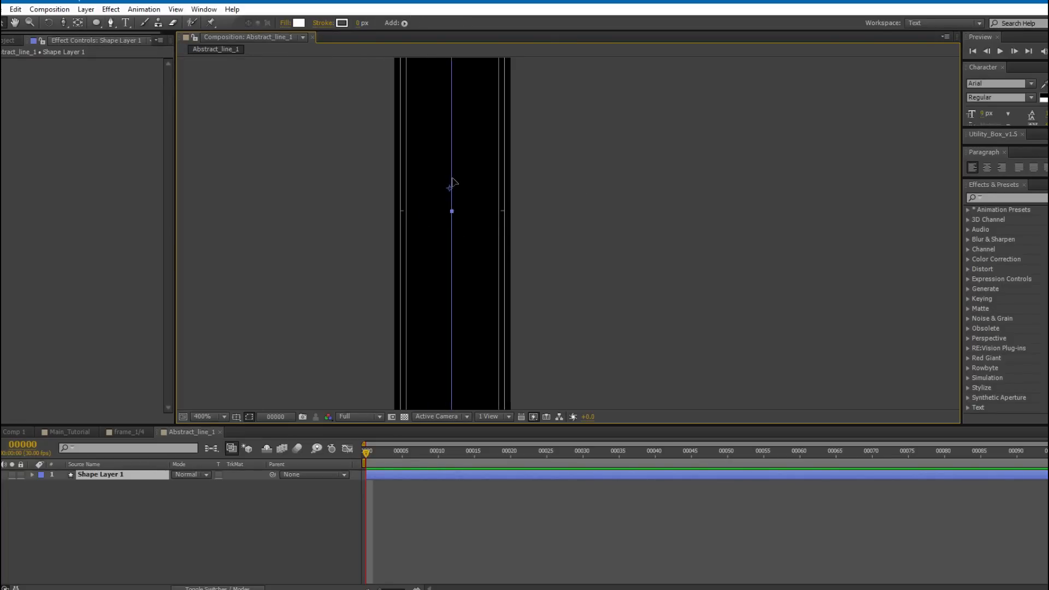
click(450, 175)
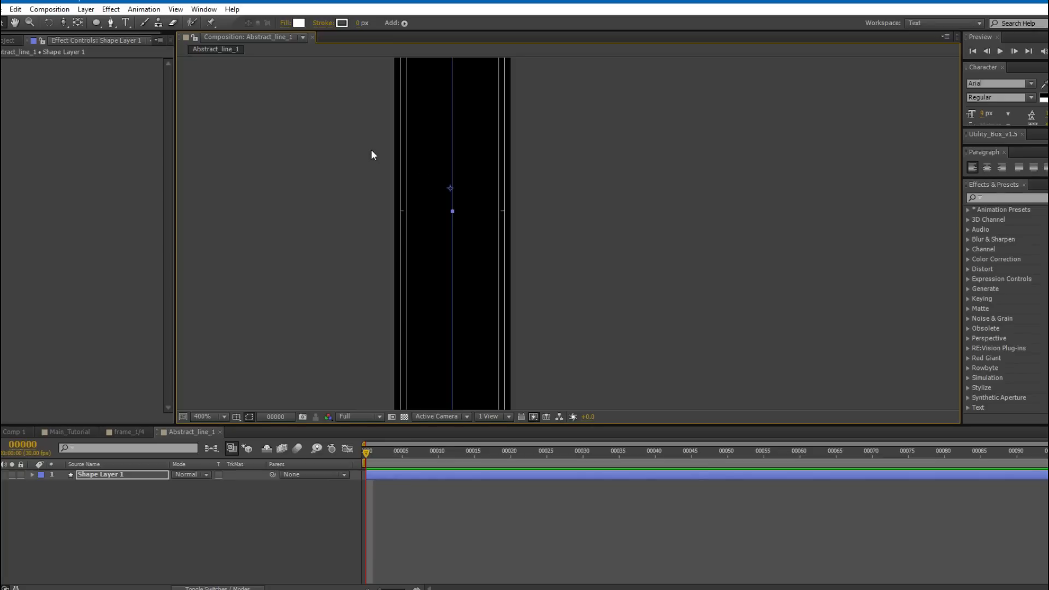
Set the vertical line's stroke width to 2 px.
click(362, 24)
text(2)
key(Return)
scroll(456, 272, down, 3)
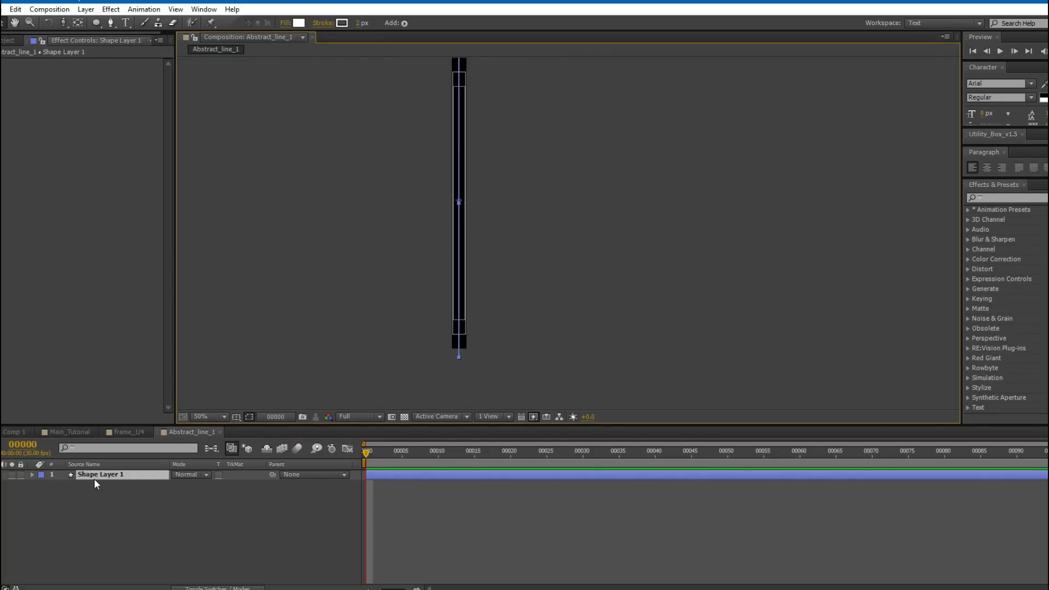
Duplicate the line's shape layer, pre-compose the copy as animated_sprites and open that composition.
key(ctrl+d)
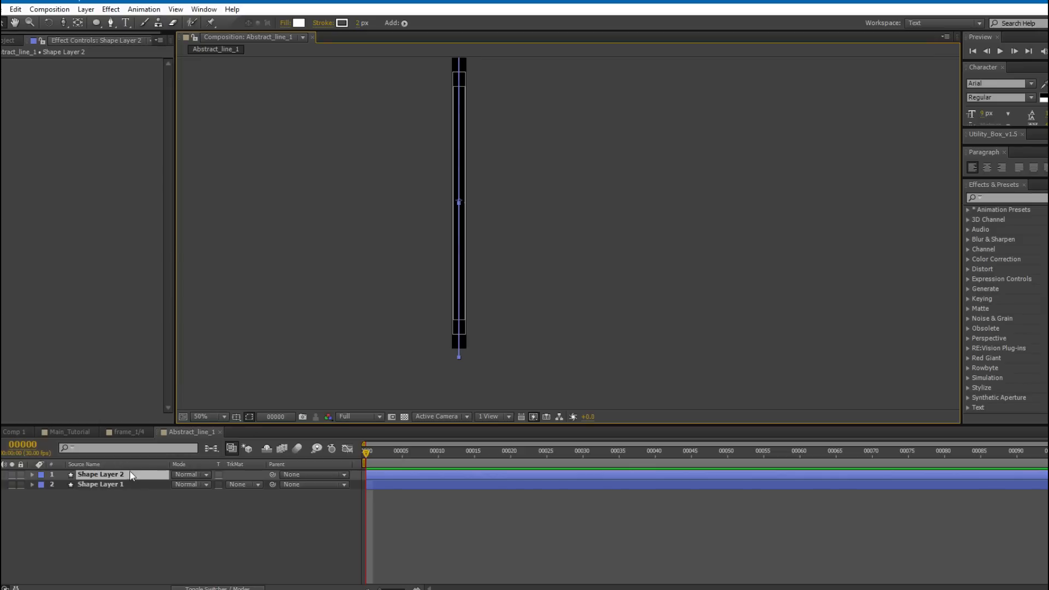
key(ctrl+shift+c)
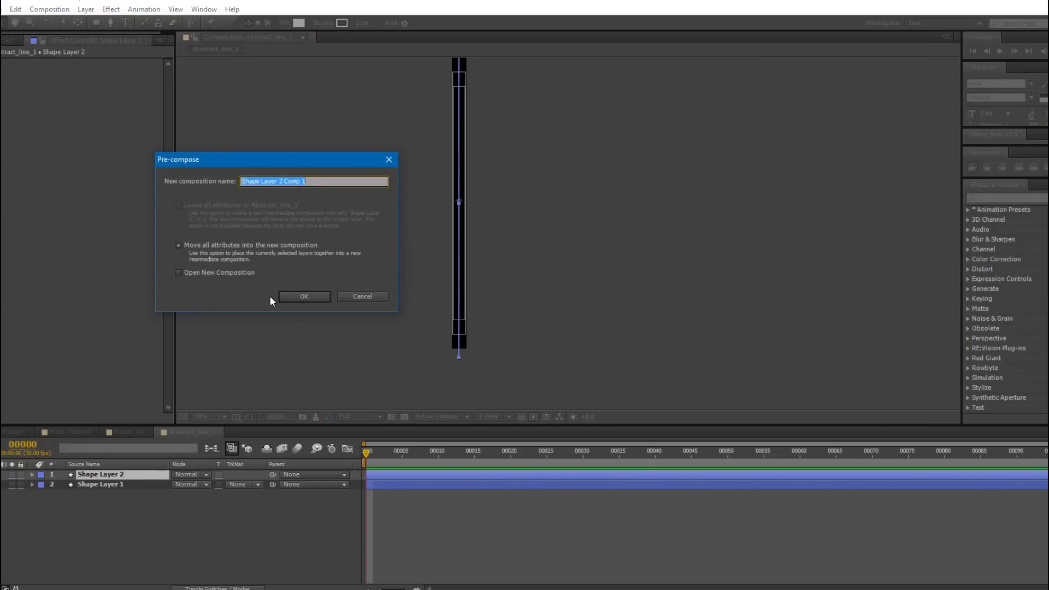
text(animated_sprites)
key(Return)
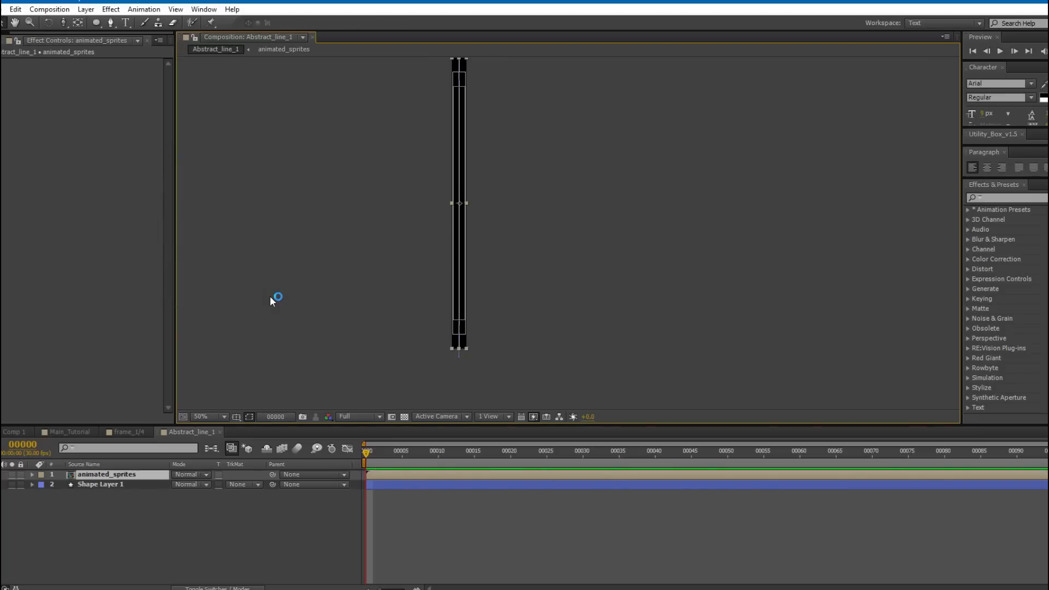
double_click(104, 474)
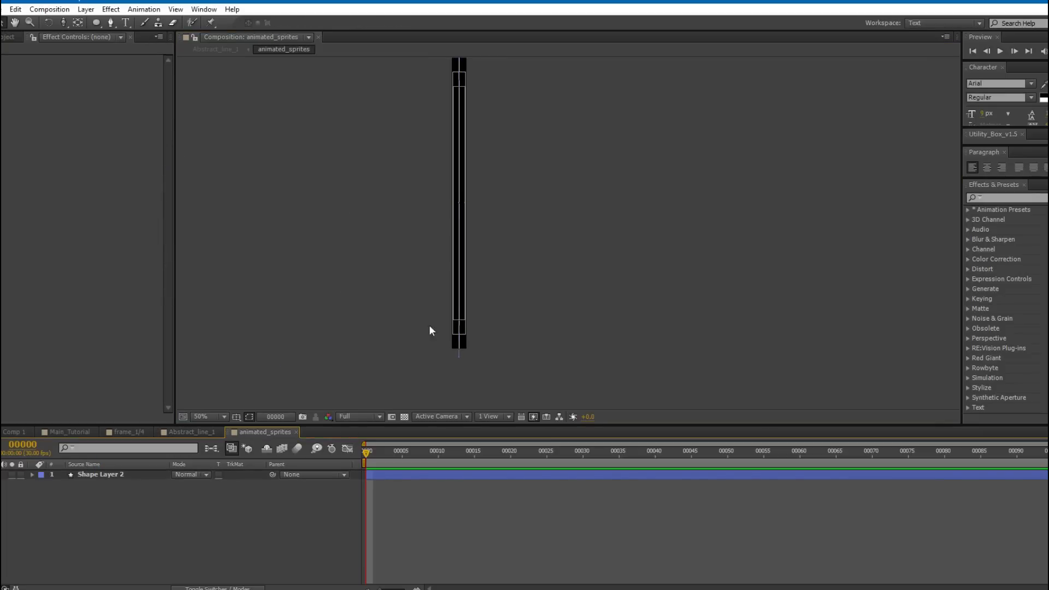
Set the width of the animated_sprites composition to 5 px.
click(49, 9)
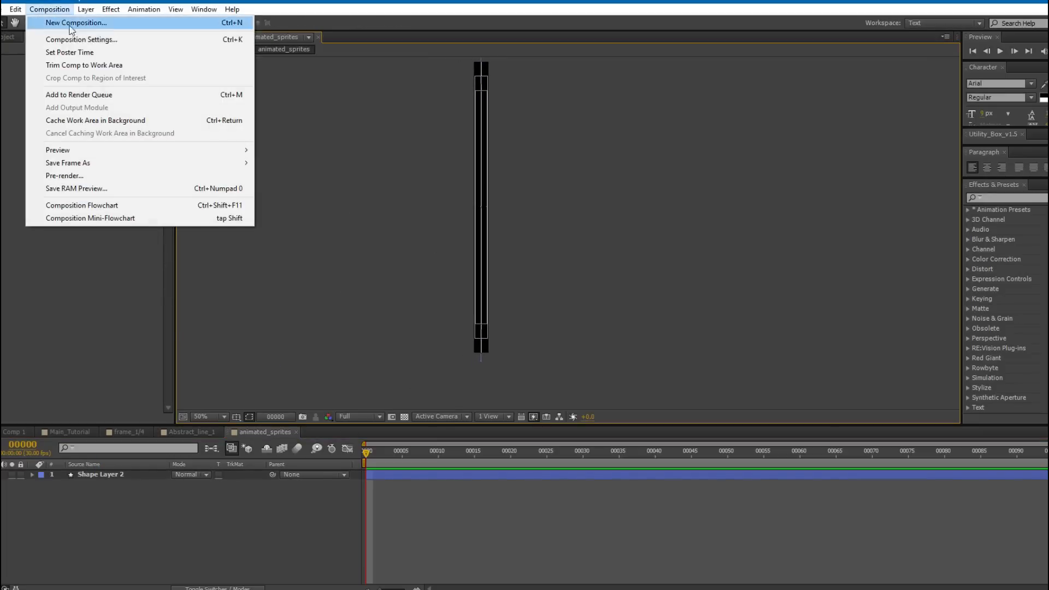
click(66, 38)
drag(218, 148, 748, 145)
click(699, 216)
text(5)
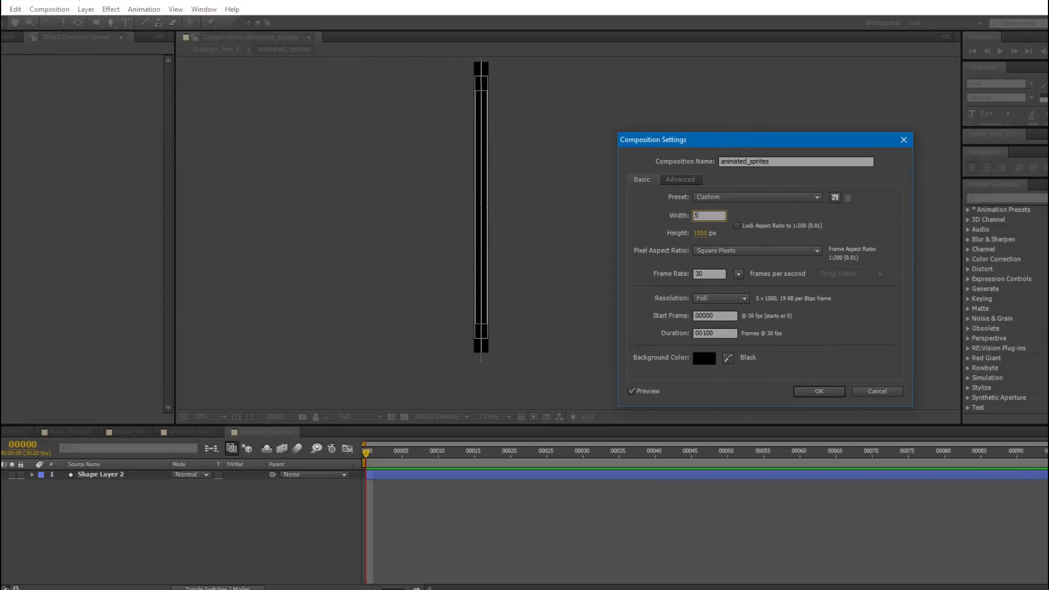
key(Return)
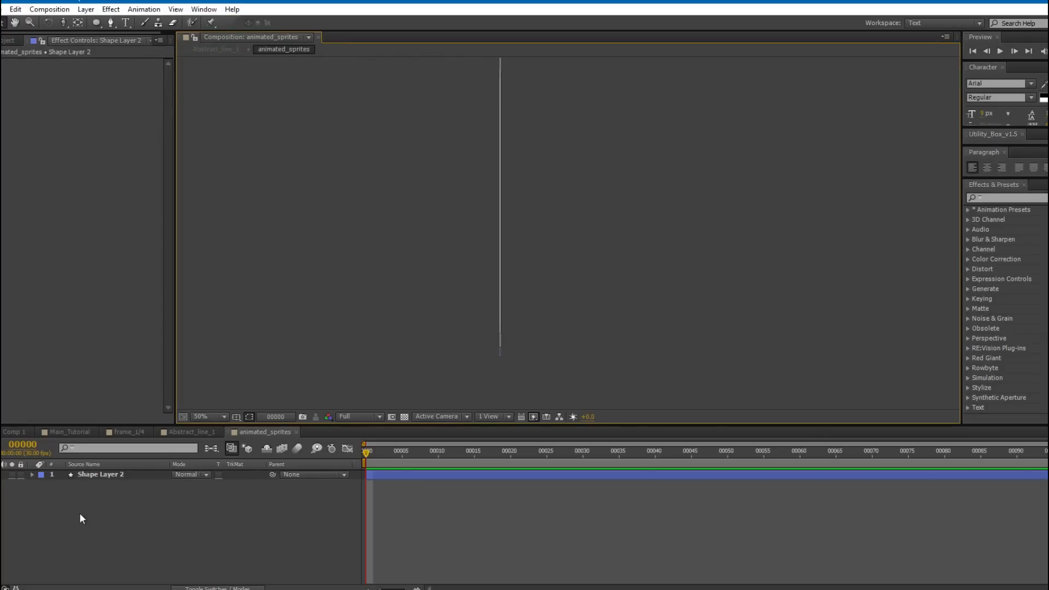
Add Trim Paths to Shape Layer 2 and set its Start to 90%.
click(94, 473)
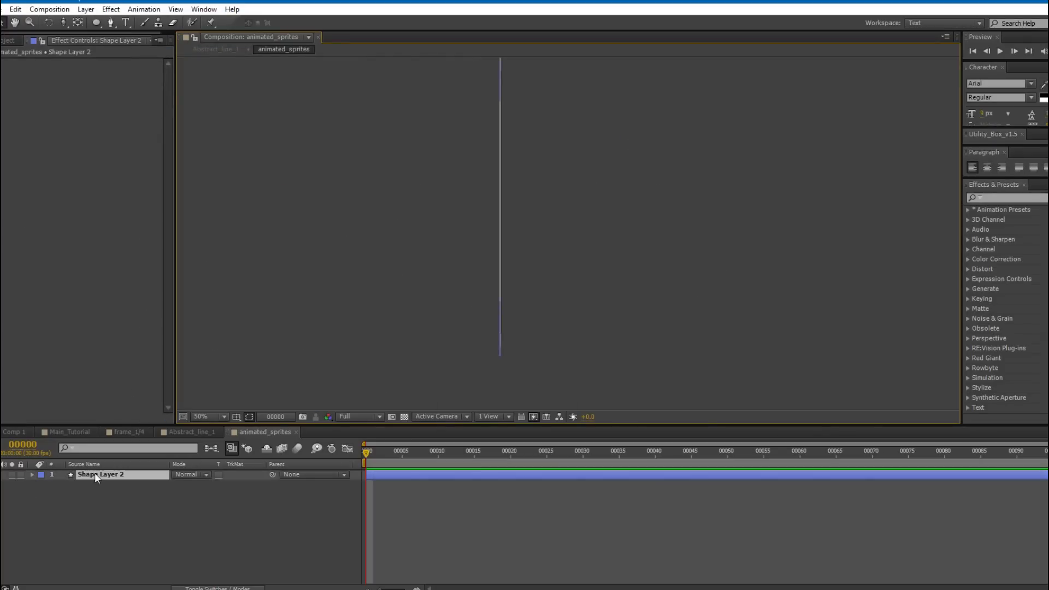
click(32, 475)
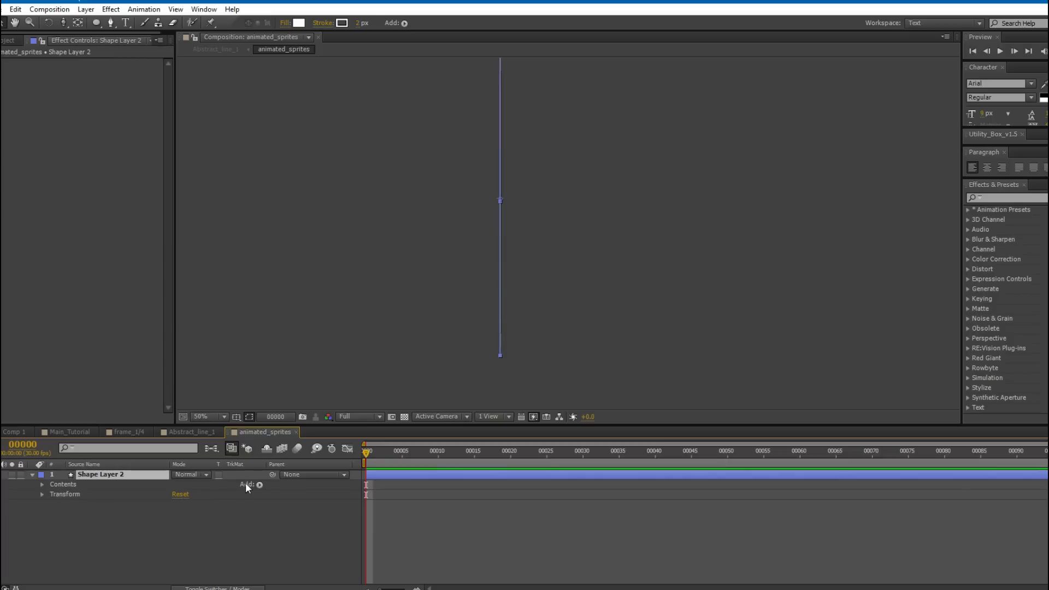
click(259, 484)
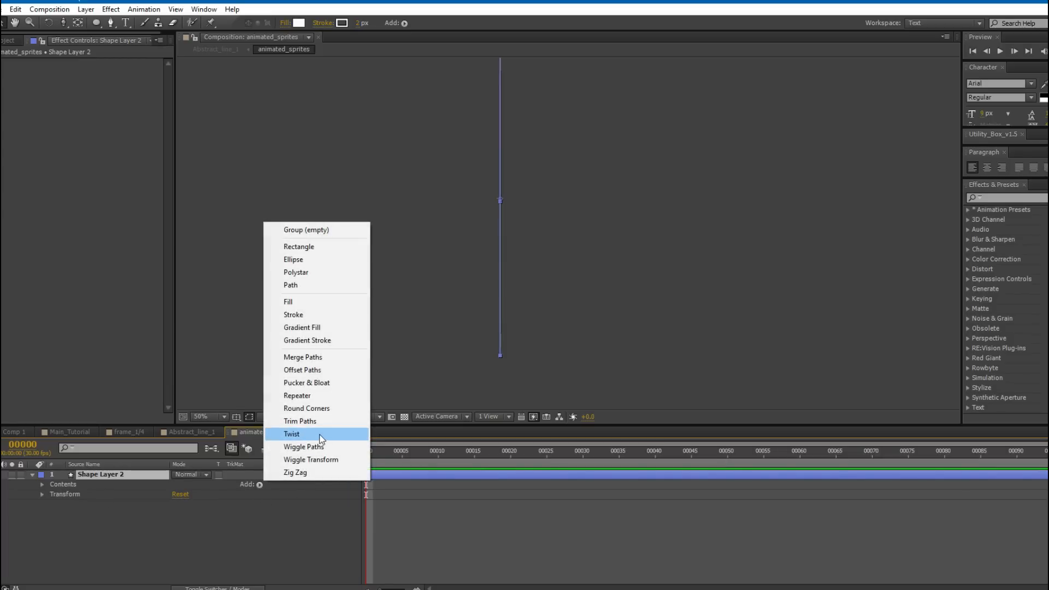
click(300, 421)
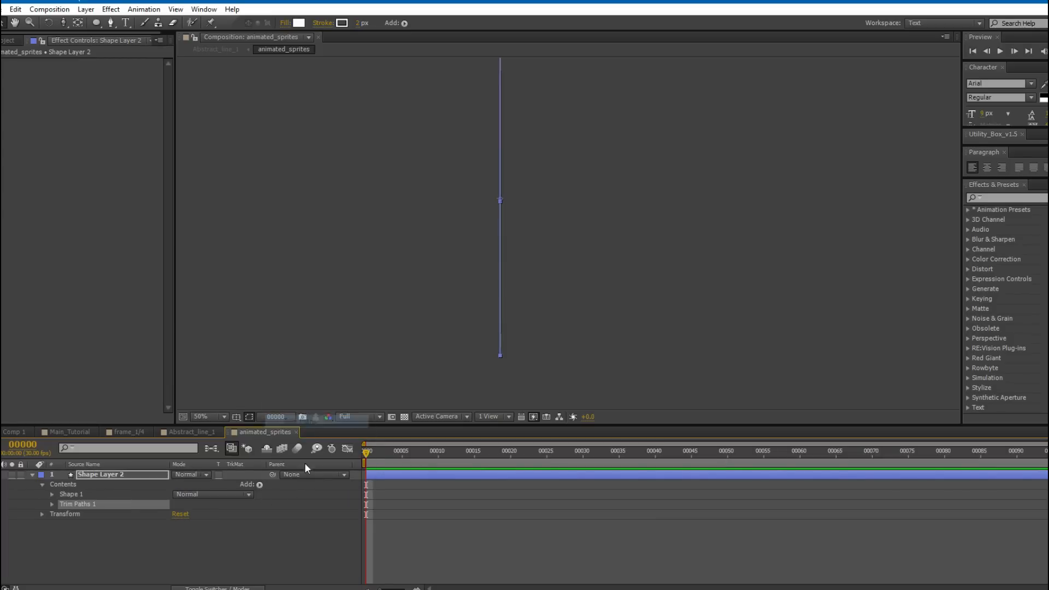
click(52, 504)
click(182, 514)
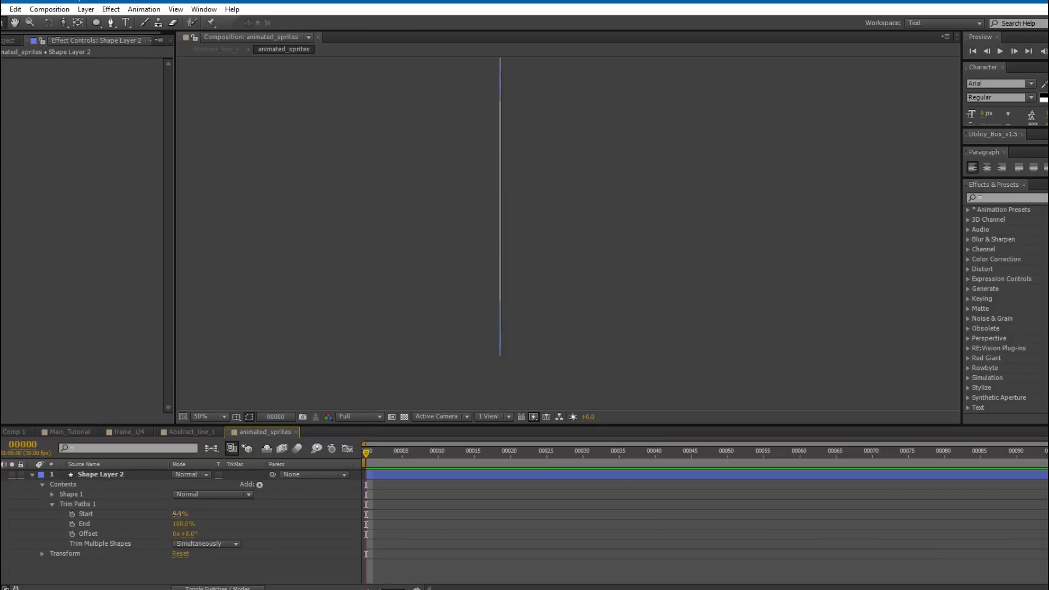
text(90)
key(Return)
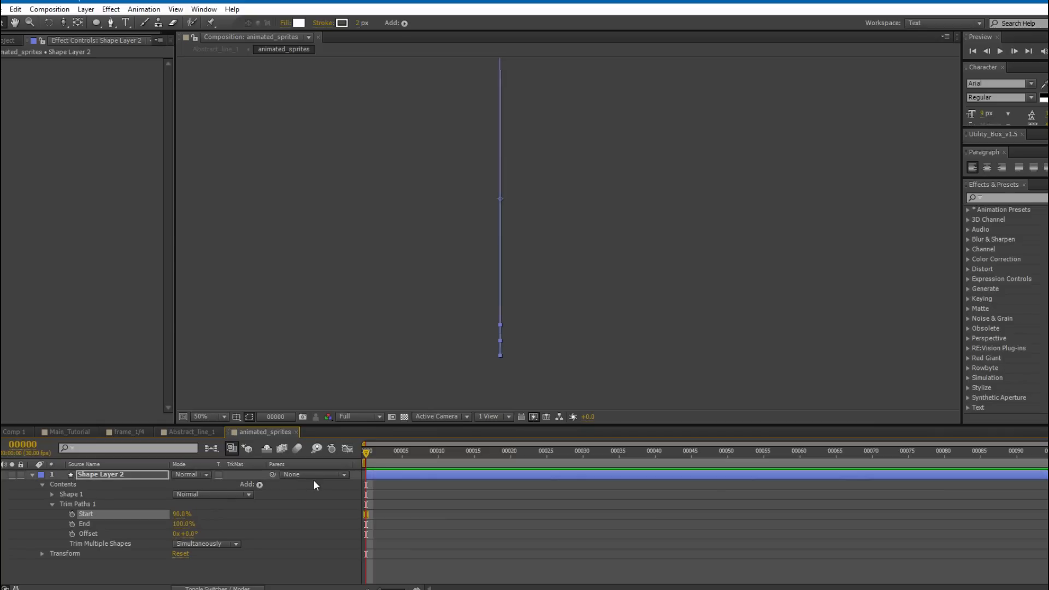
Hide the Title/Action Safe guides and try a Trim Paths Start of 88%.
click(235, 416)
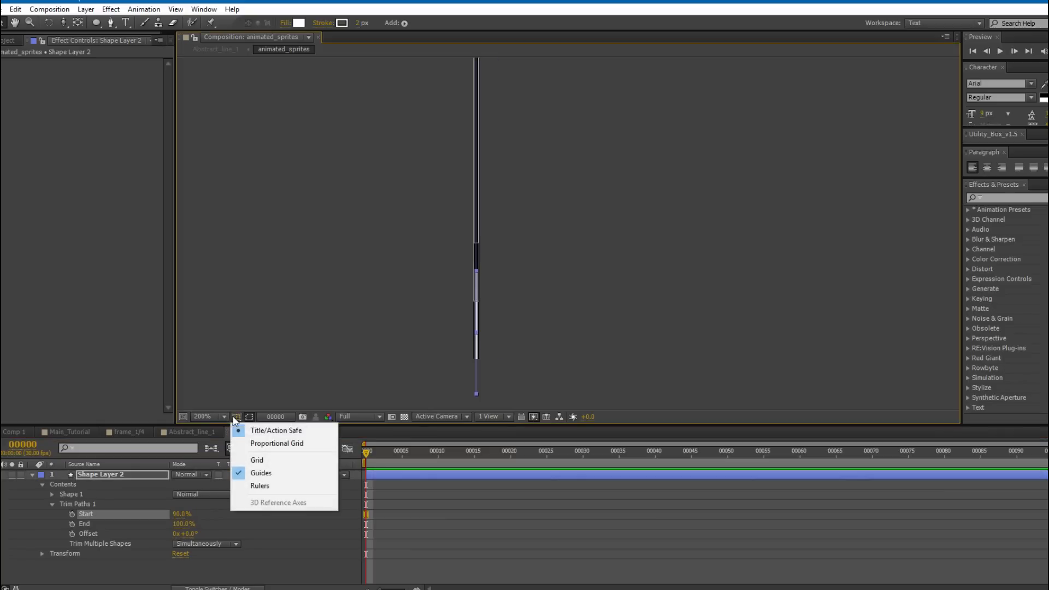
click(261, 433)
drag(406, 298, 398, 310)
mouse_move(183, 515)
mouse_down()
mouse_move(171, 522)
mouse_move(180, 522)
mouse_up()
click(86, 505)
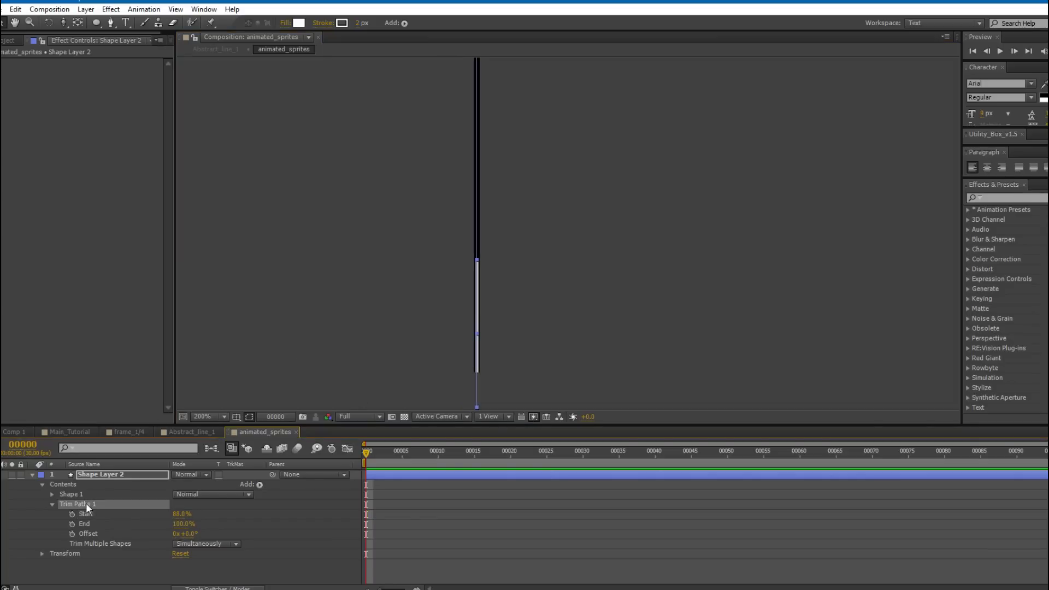
click(114, 475)
drag(434, 293, 429, 306)
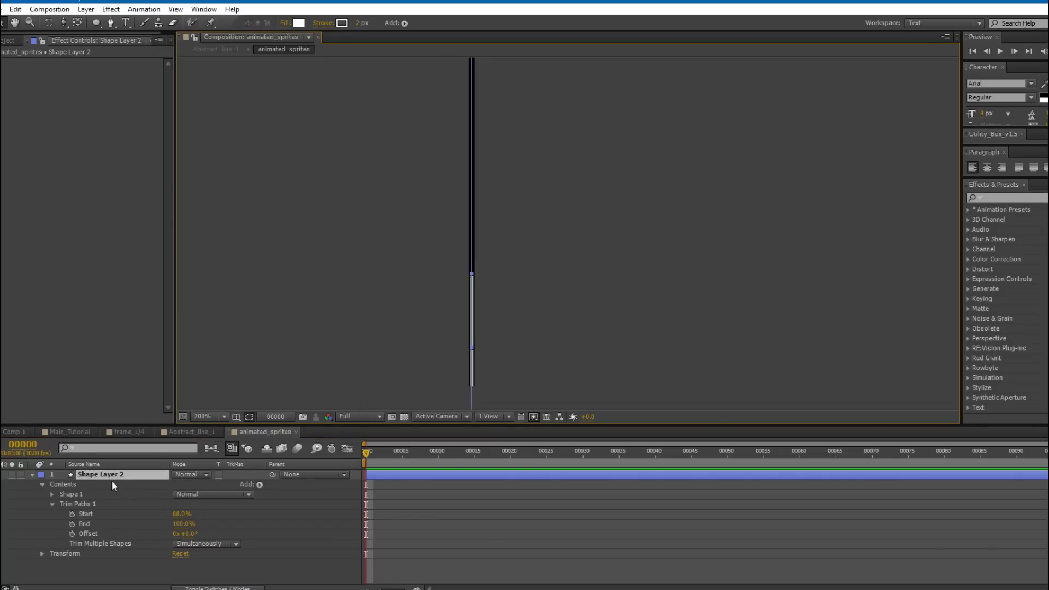
Set the Trim Paths Start of Shape Layer 2 back to 90%.
drag(431, 321, 431, 234)
click(182, 514)
text(90)
key(Return)
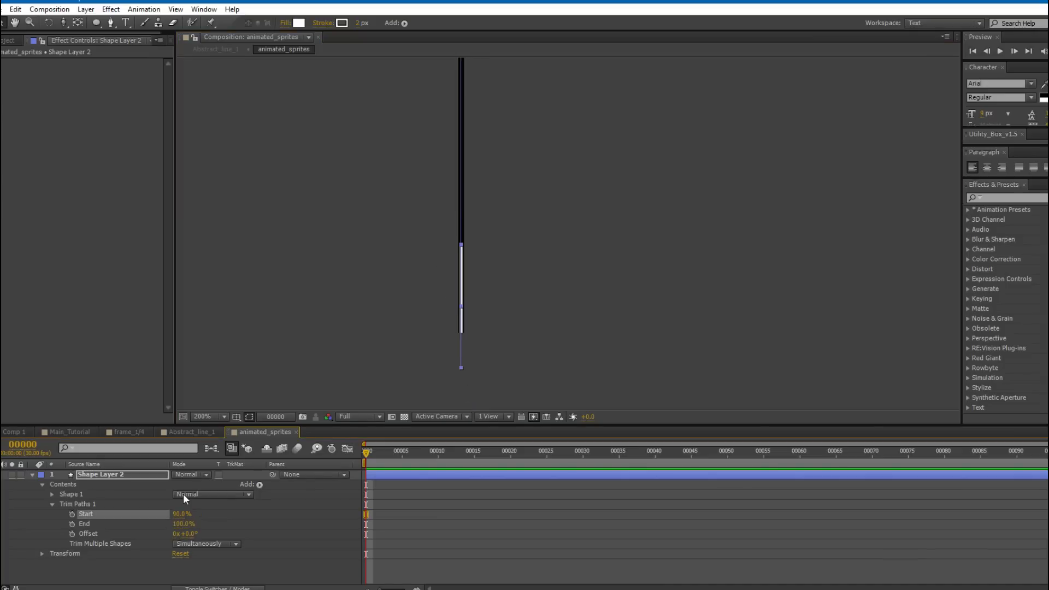
Show the Title/Action Safe guides again and move the trimmed line segment up toward the composition's centre.
drag(471, 264, 451, 167)
scroll(482, 221, down, 2)
drag(482, 221, 448, 210)
click(238, 416)
click(274, 432)
drag(469, 280, 464, 234)
scroll(500, 260, up, 2)
drag(314, 203, 385, 145)
click(385, 145)
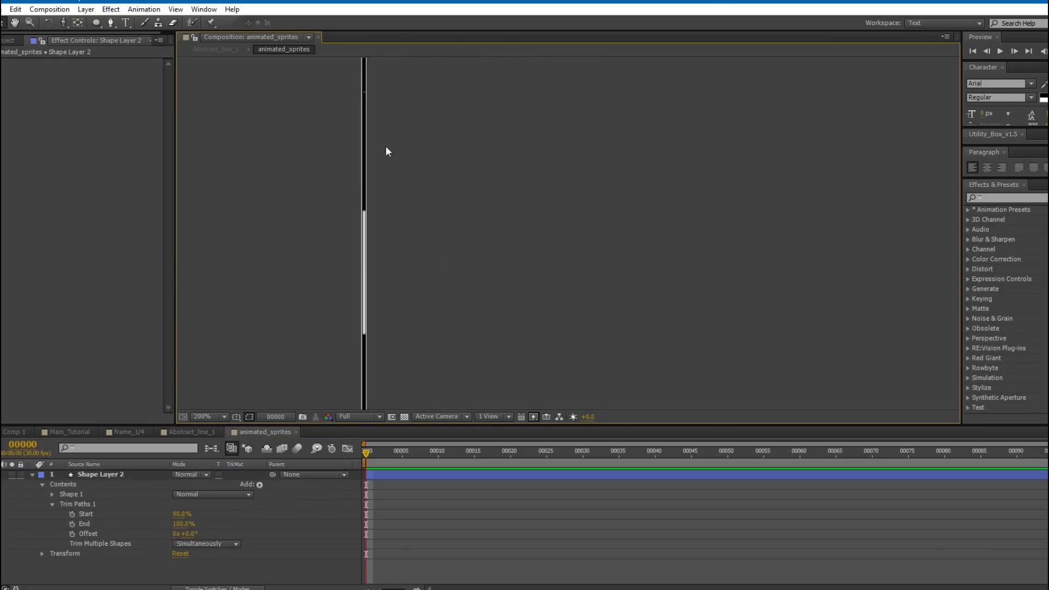
drag(366, 87, 470, 216)
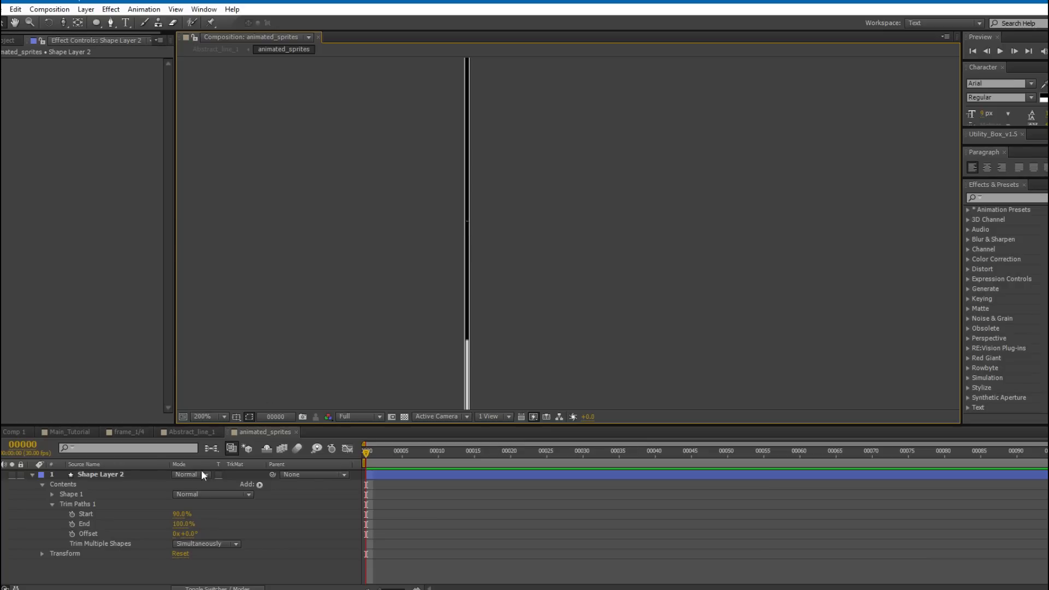
Nudge Shape Layer 2 up until the trimmed segment is vertically centred on the composition's centre mark.
click(145, 478)
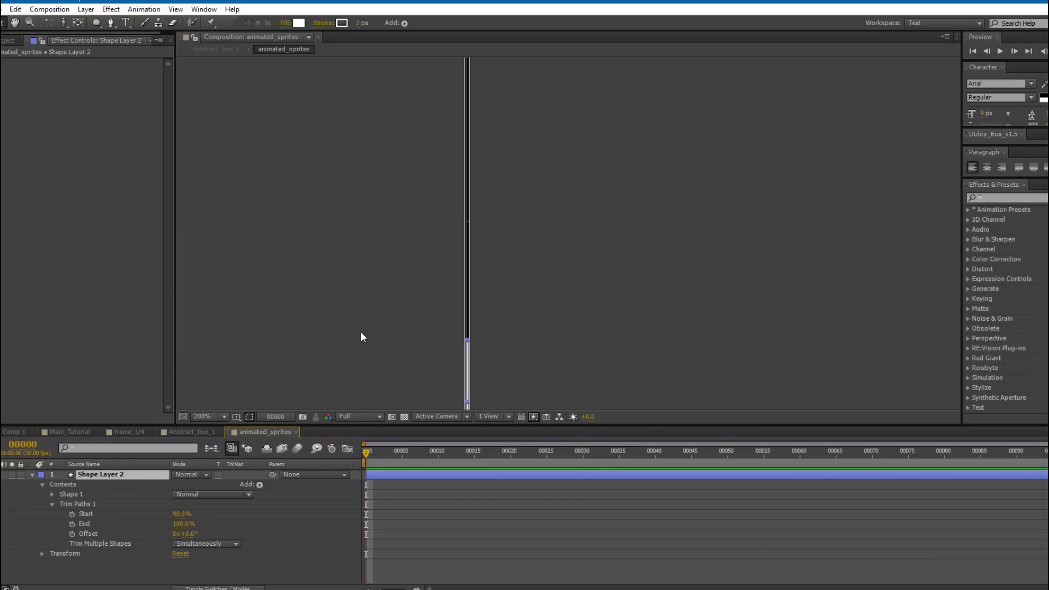
key(shift+Up)
key(shift+Up)
key(shift+Up)
key(shift+Up)
key(shift+Up)
key(shift+Up)
key(shift+Up)
key(shift+Up)
key(shift+Up)
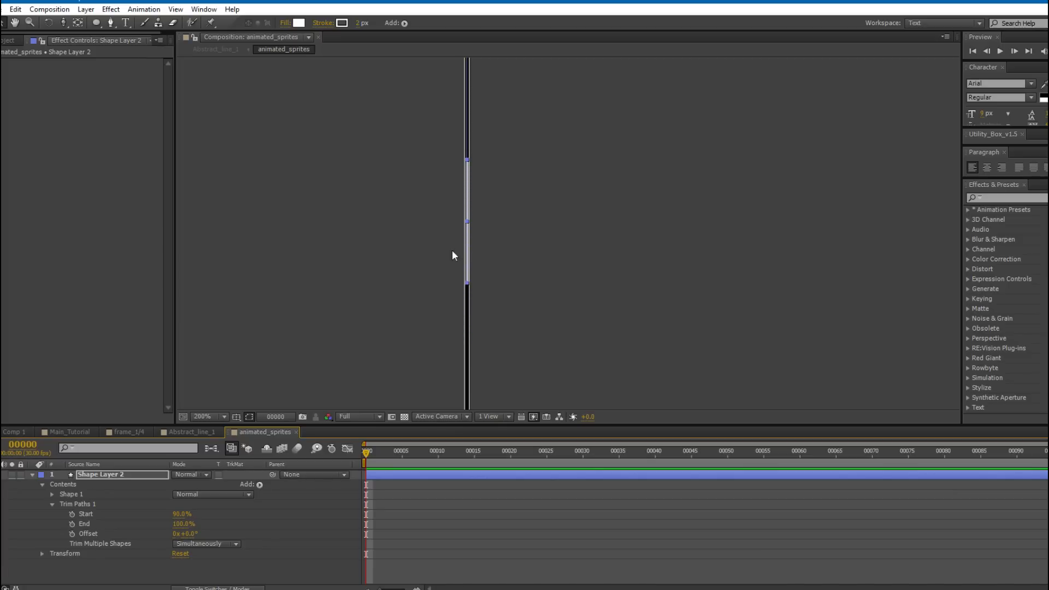
Check the trimmed segment's centring at high magnification, then hide the Title/Action Safe guides.
scroll(450, 269, up, 1)
drag(422, 243, 457, 251)
drag(379, 176, 418, 211)
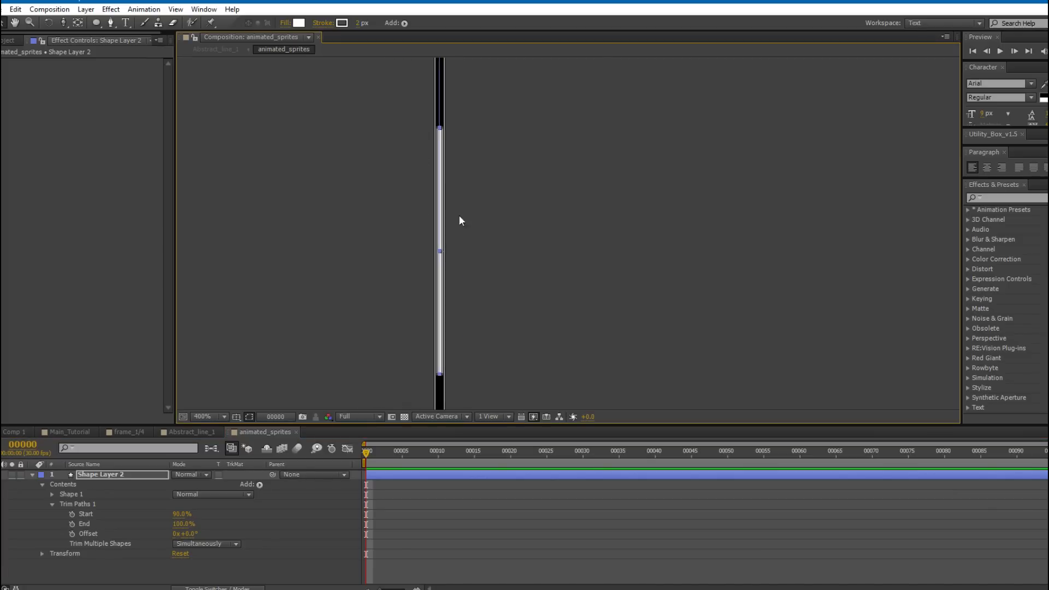
click(384, 473)
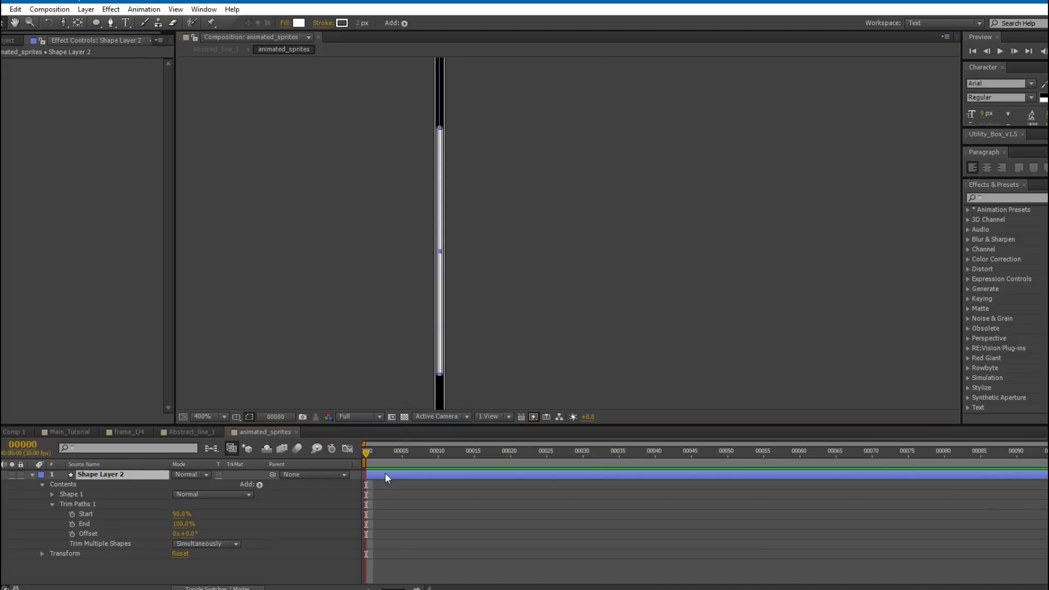
click(236, 417)
click(270, 432)
drag(371, 248, 401, 233)
scroll(448, 235, down, 2)
click(494, 234)
scroll(494, 236, down, 1)
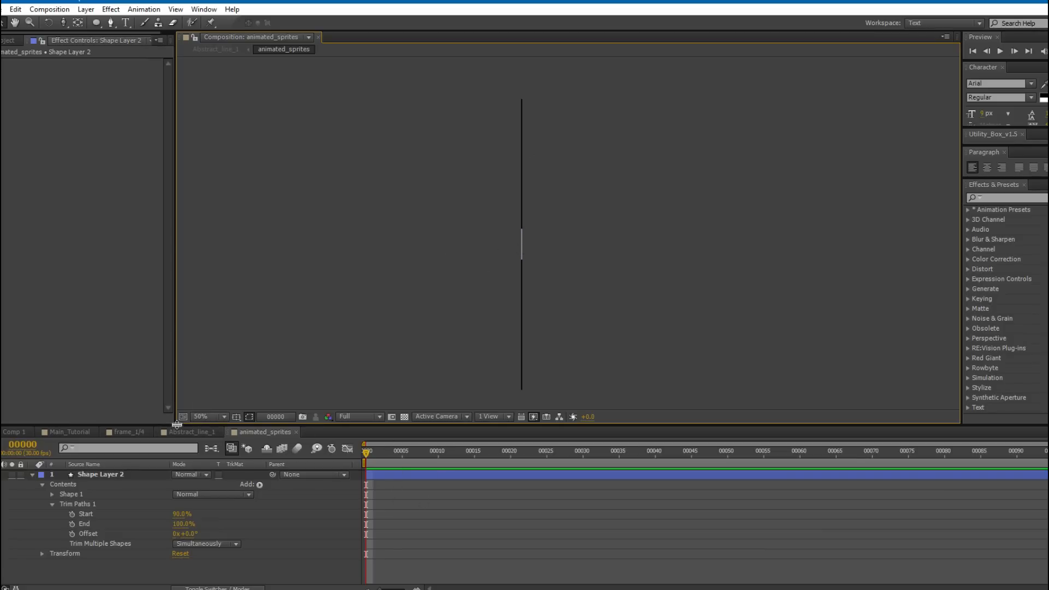
drag(416, 284, 401, 282)
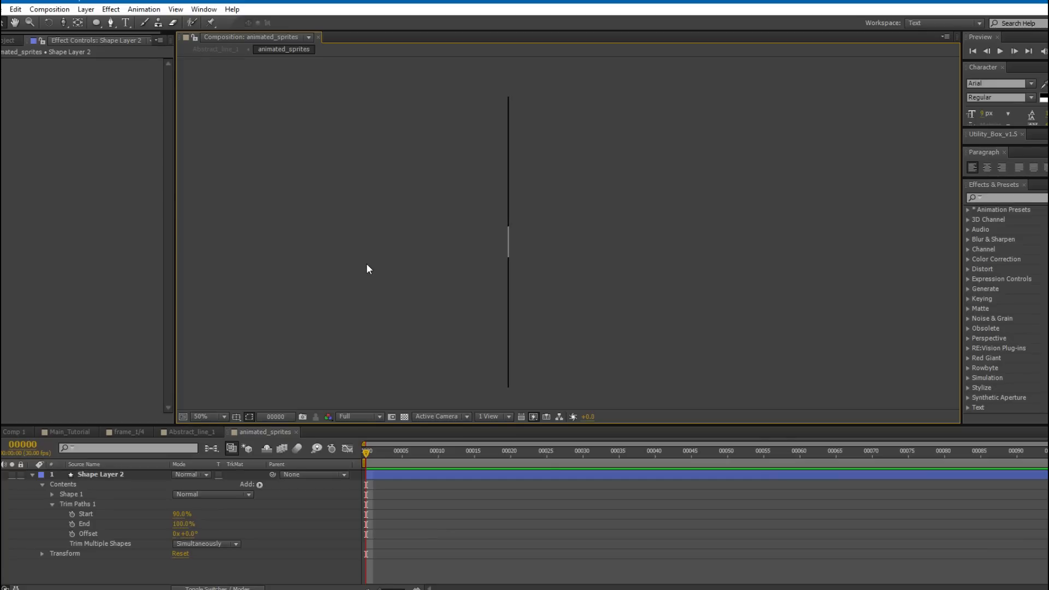
Add a Slider Control expression effect to Shape Layer 2.
click(120, 474)
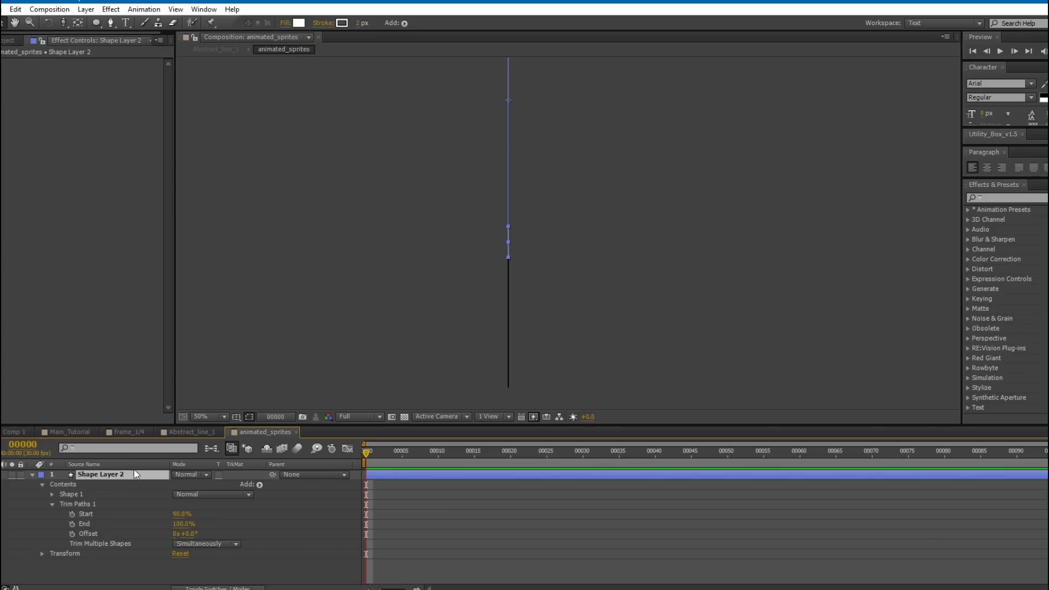
click(117, 11)
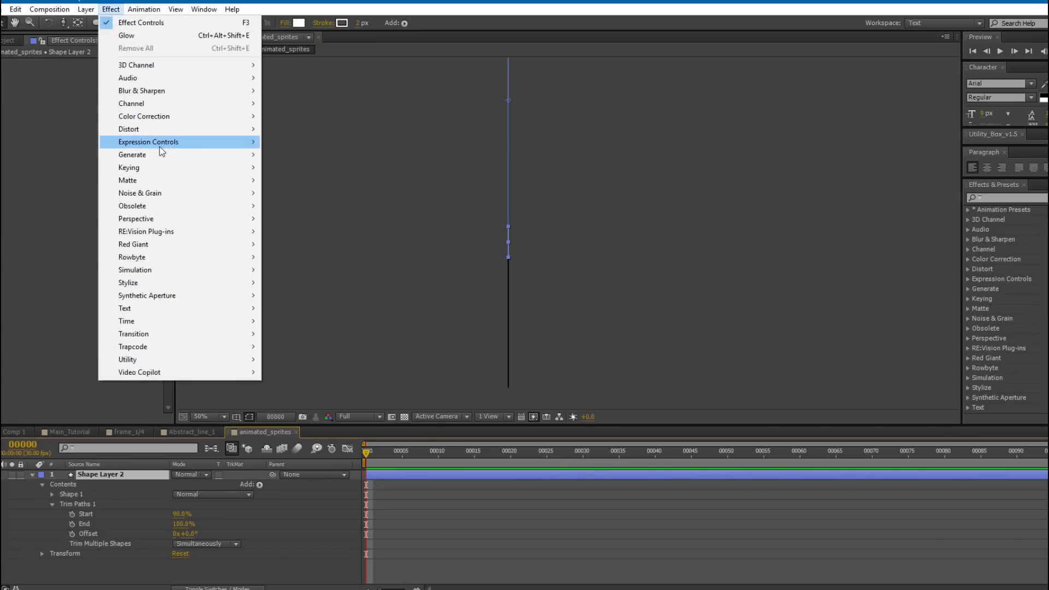
mouse_move(164, 143)
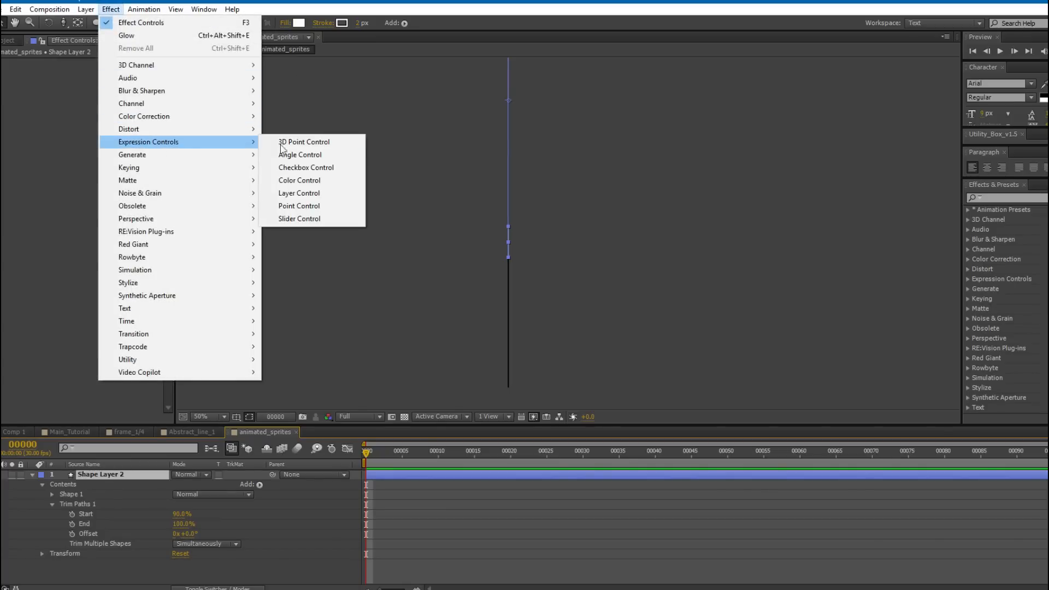
click(322, 219)
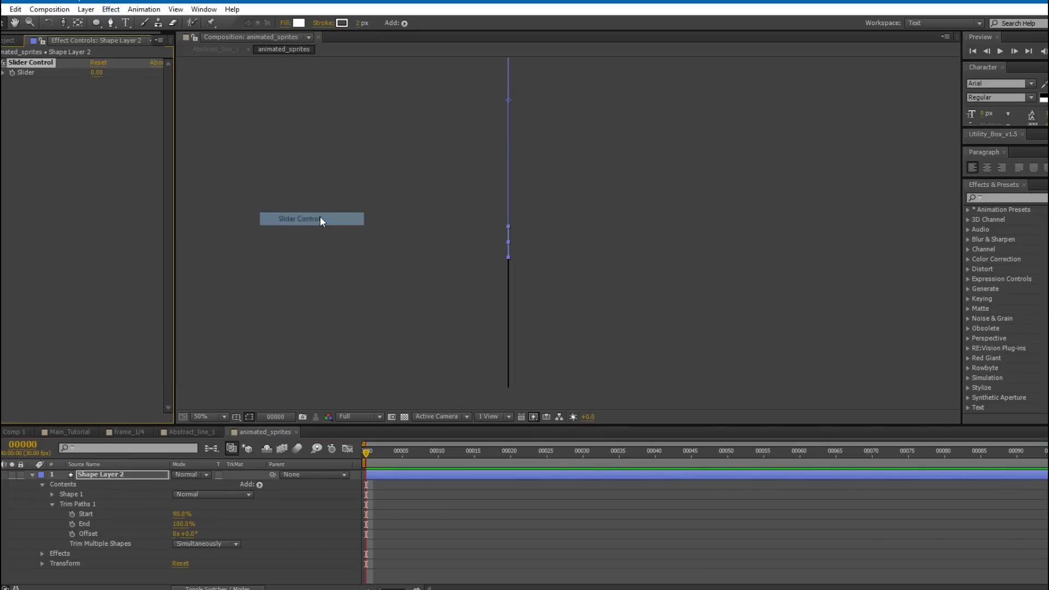
Give the Slider Control's Slider the expression wiggle(0.5,750) and collapse the layer's properties.
alt+click(11, 72)
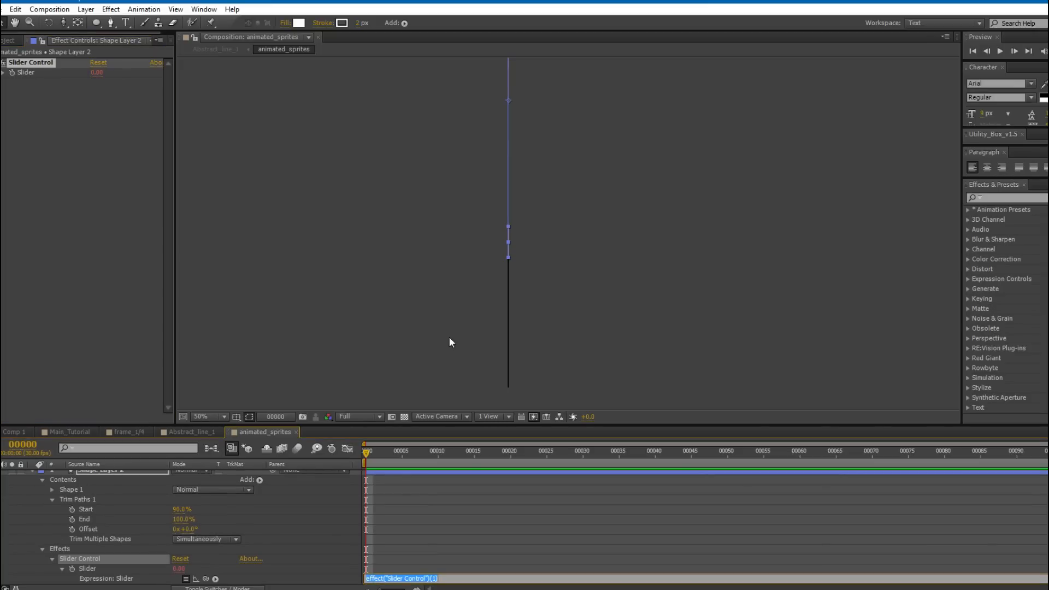
text(wiggle(0.)
text(5,750))
click(32, 471)
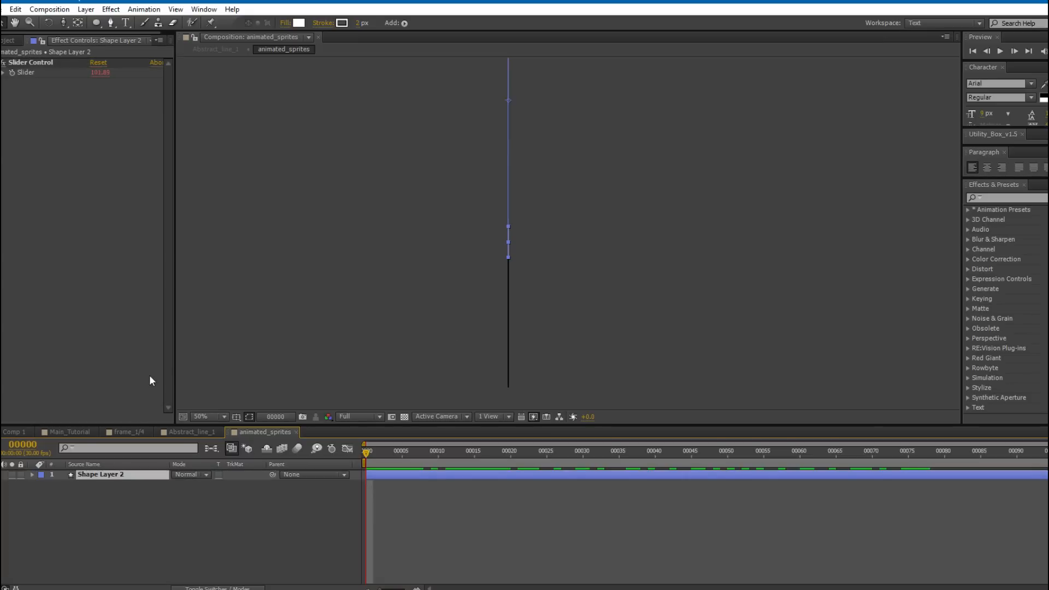
click(45, 67)
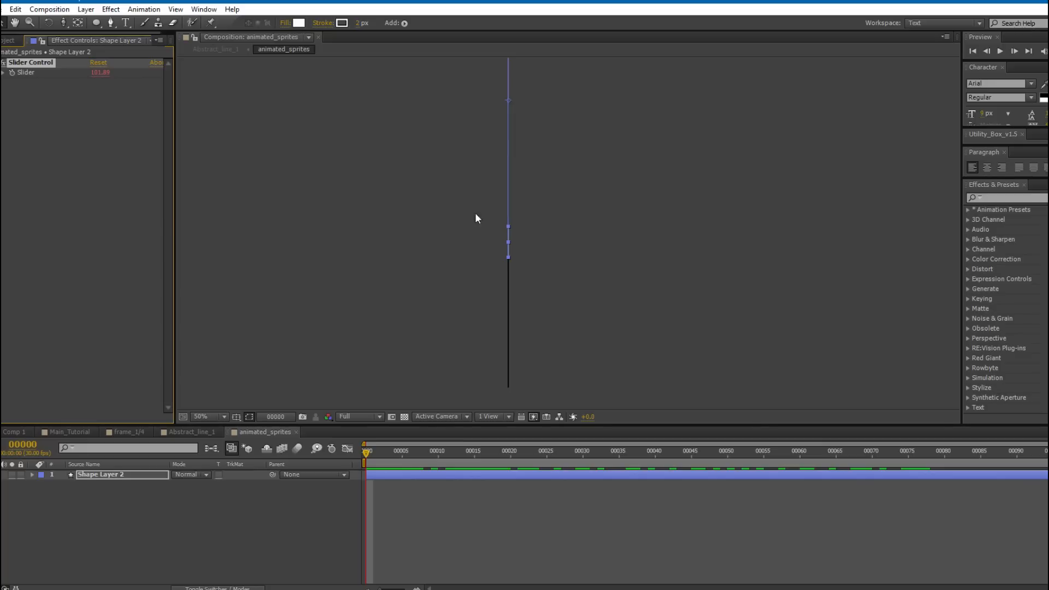
Link Shape Layer 2's vertical movement to the slider with the Position expression value + [0,effect("Slider Control")("Slider")] and scrub to preview it.
click(83, 473)
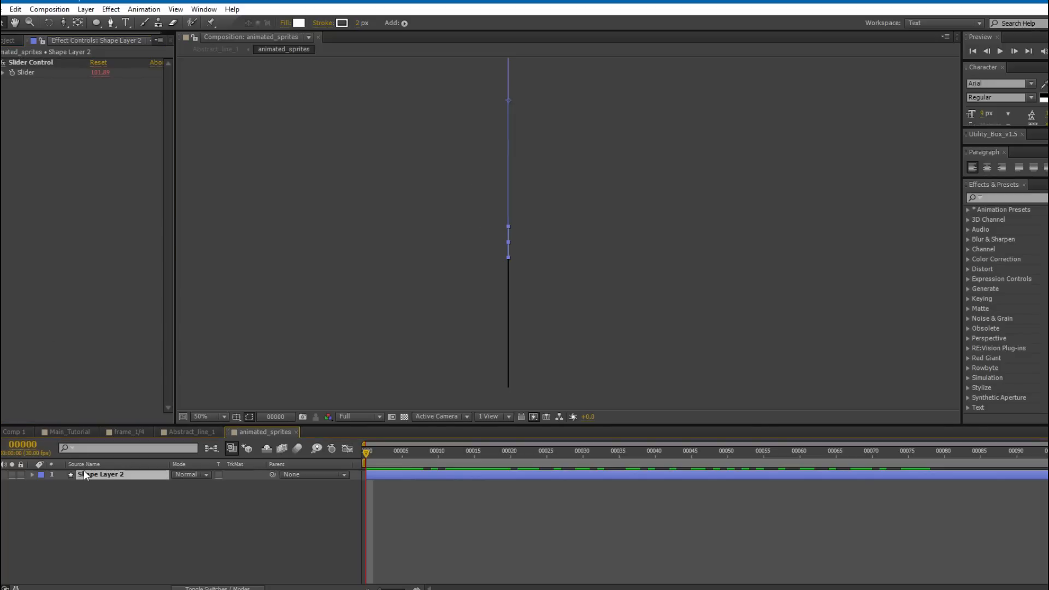
key(e)
key(e)
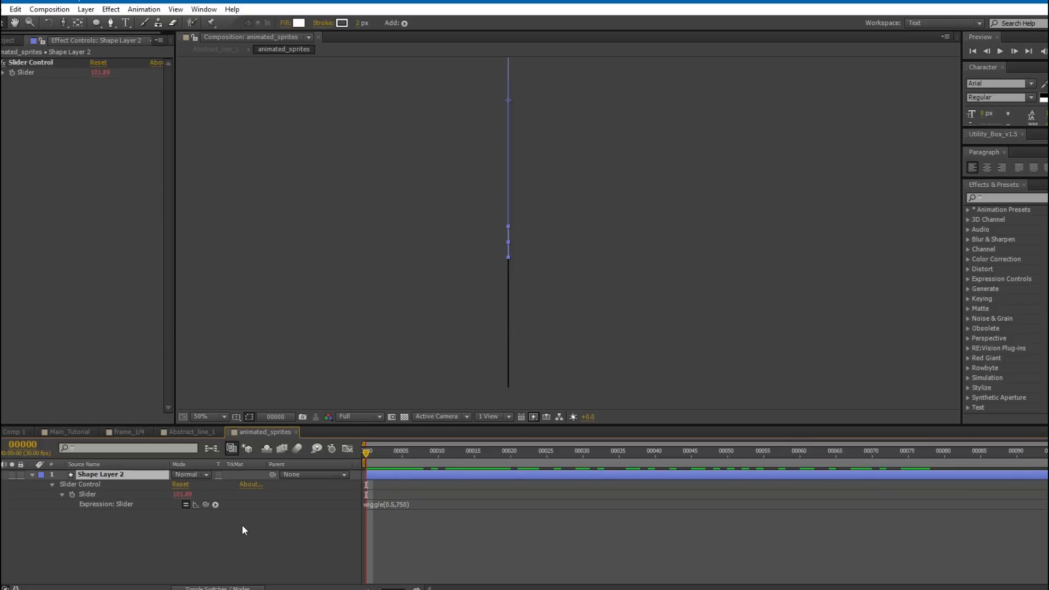
key(shift+p)
alt+click(62, 514)
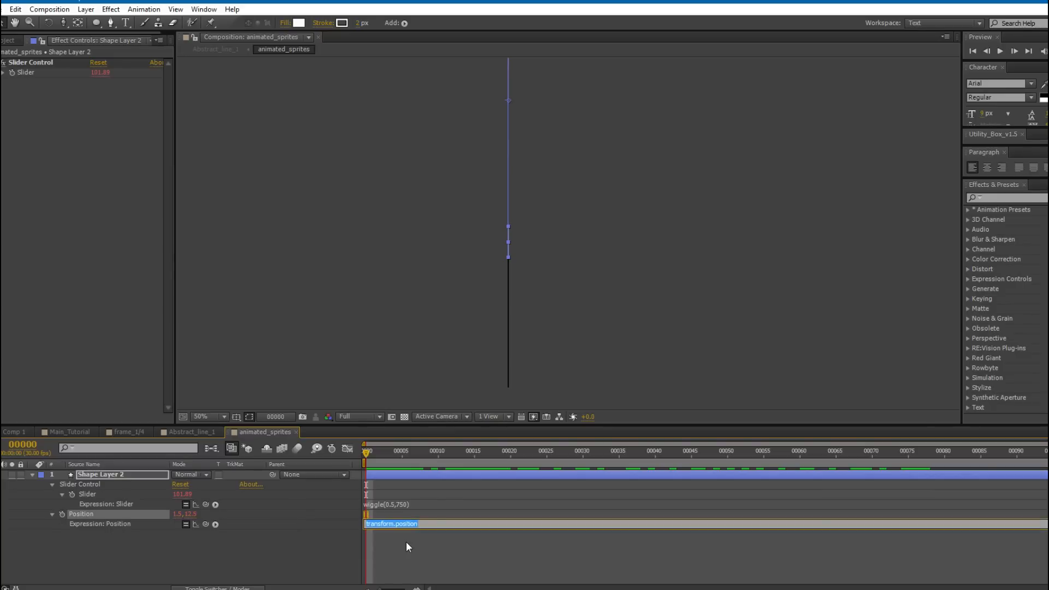
text(value)
text(+ [0)
drag(206, 524, 123, 495)
click(470, 549)
mouse_move(568, 454)
mouse_down()
mouse_move(326, 464)
mouse_move(916, 460)
mouse_move(713, 461)
mouse_move(897, 456)
mouse_move(847, 447)
mouse_move(865, 450)
mouse_up()
Try duplicating Shape Layer 2 nine times and scrub the timeline to preview the wiggling segments together.
click(115, 473)
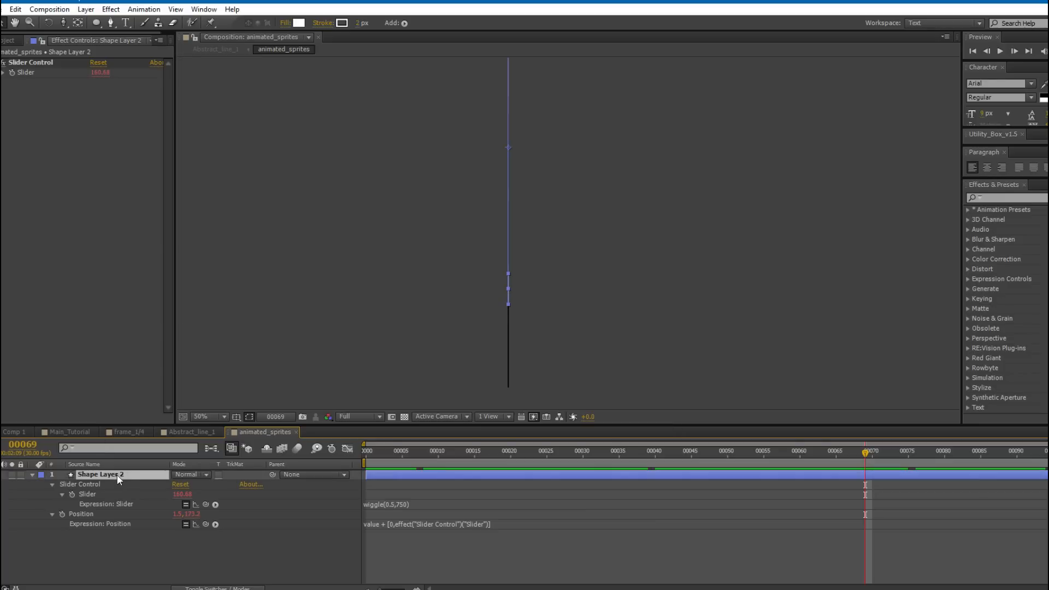
key(ctrl+d)
key(ctrl+d)
key(ctrl+d)
key(ctrl+d)
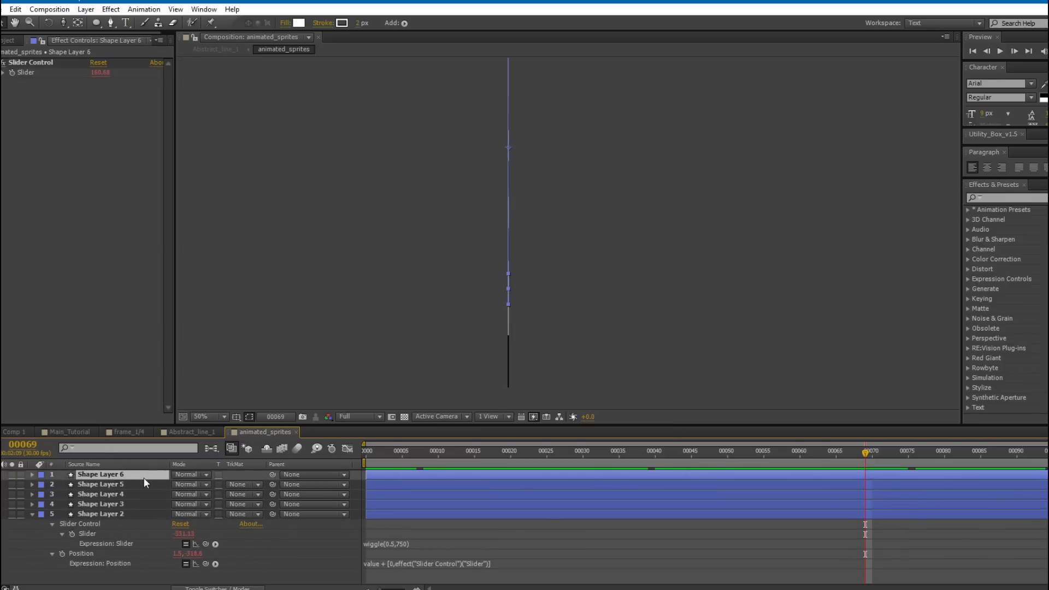
key(ctrl+d)
key(ctrl+d)
key(ctrl+d)
key(ctrl+d)
key(ctrl+d)
key(F2)
drag(830, 453, 677, 435)
Delete all the duplicated shape layers, keeping only Shape Layer 2.
click(114, 476)
shift+click(106, 555)
key(Delete)
Go to frame 7, inspect the segment up close and reveal the Opacity property of Shape Layer 2.
click(101, 472)
mouse_move(527, 444)
mouse_down()
mouse_move(566, 461)
mouse_move(415, 473)
mouse_up()
click(393, 569)
drag(464, 319, 453, 280)
scroll(453, 280, up, 2)
drag(363, 240, 488, 167)
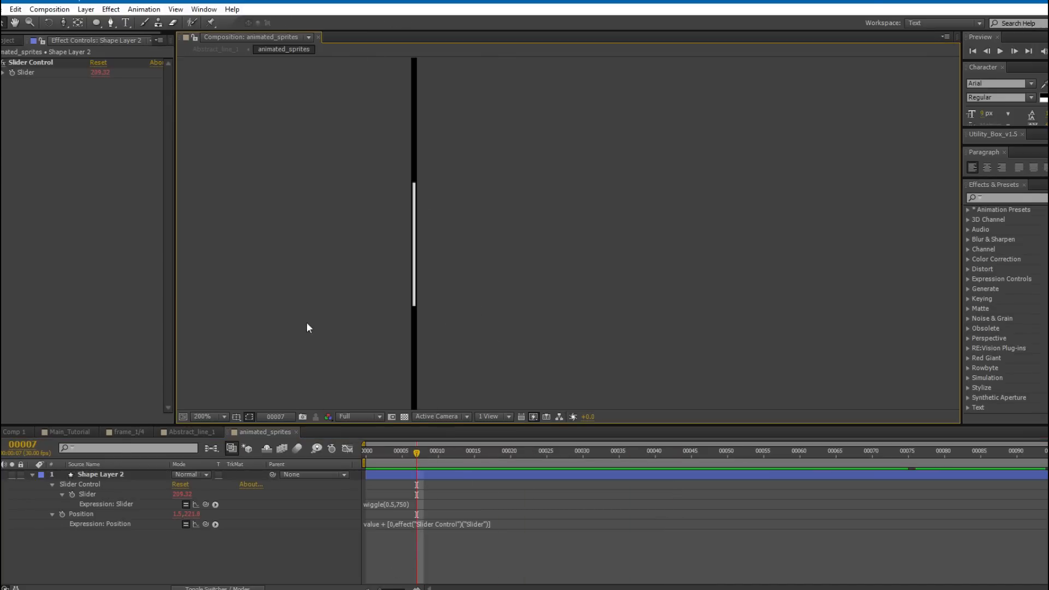
click(116, 476)
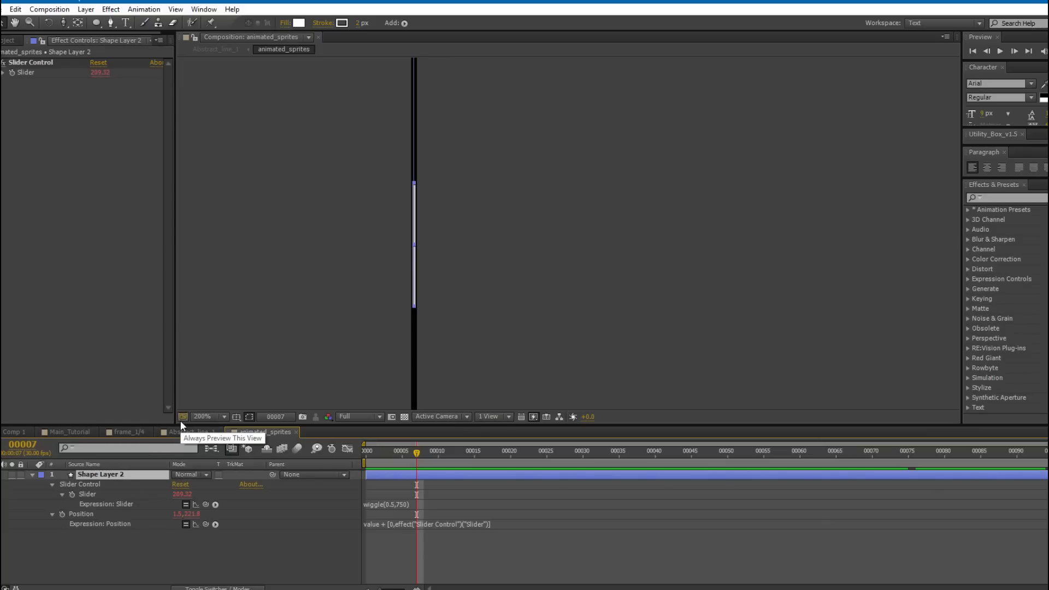
key(t)
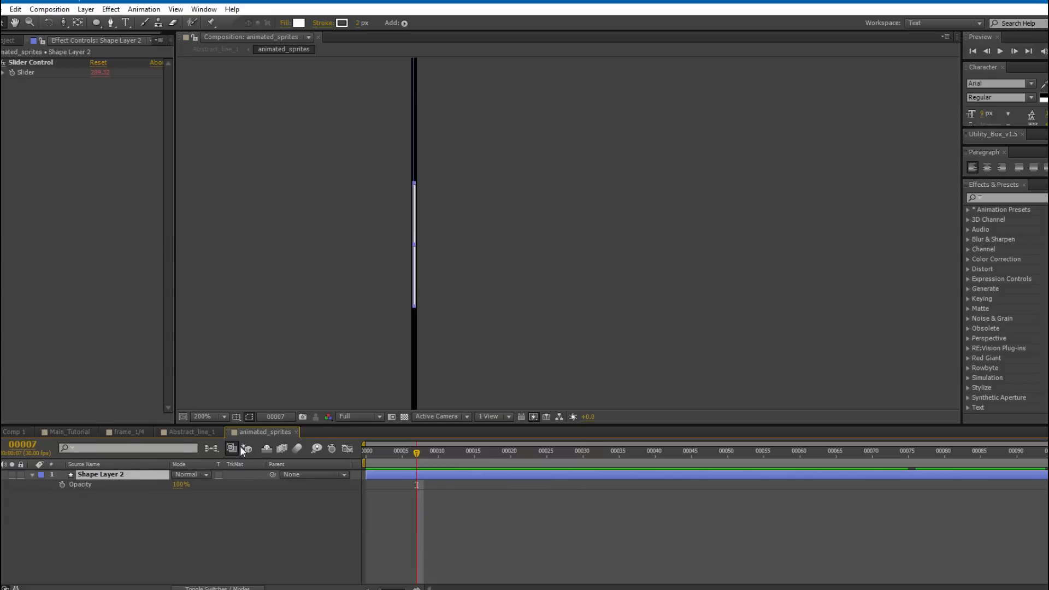
Start an expression on Shape Layer 2's opacity with the line seedRandom(1,true);.
alt+click(61, 484)
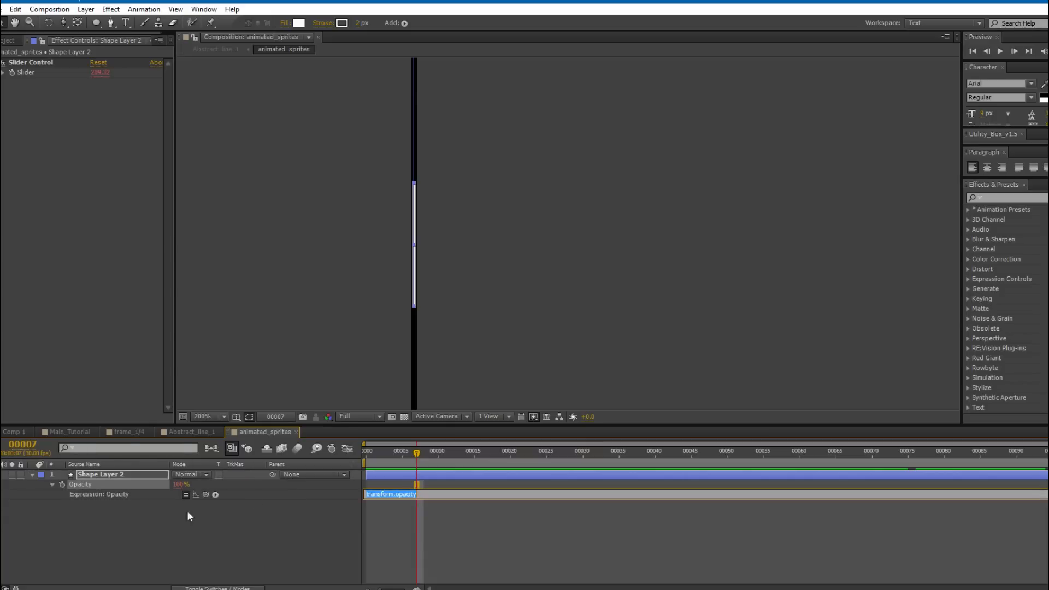
text(seedRan)
text(dom)
text(())
text(1,true)
text(;)
key(Return)
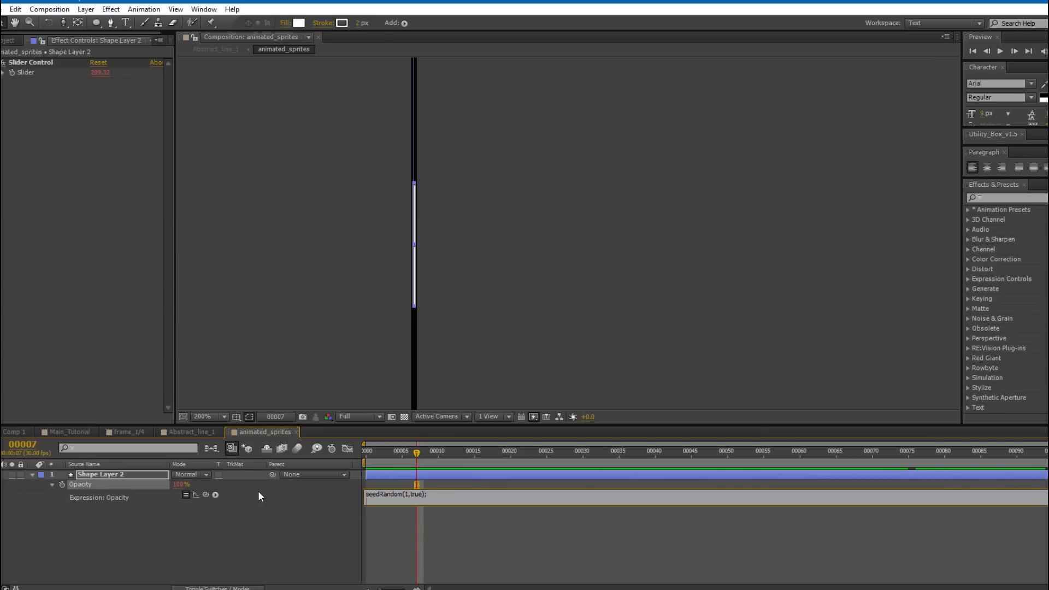
Complete the opacity expression with random(25,100) on its second line and apply it.
text(random)
text(())
text(25,100)
mouse_move(374, 501)
mouse_down()
mouse_move(432, 503)
mouse_move(365, 502)
mouse_up()
click(417, 501)
drag(437, 500, 366, 494)
click(440, 494)
drag(427, 494, 353, 492)
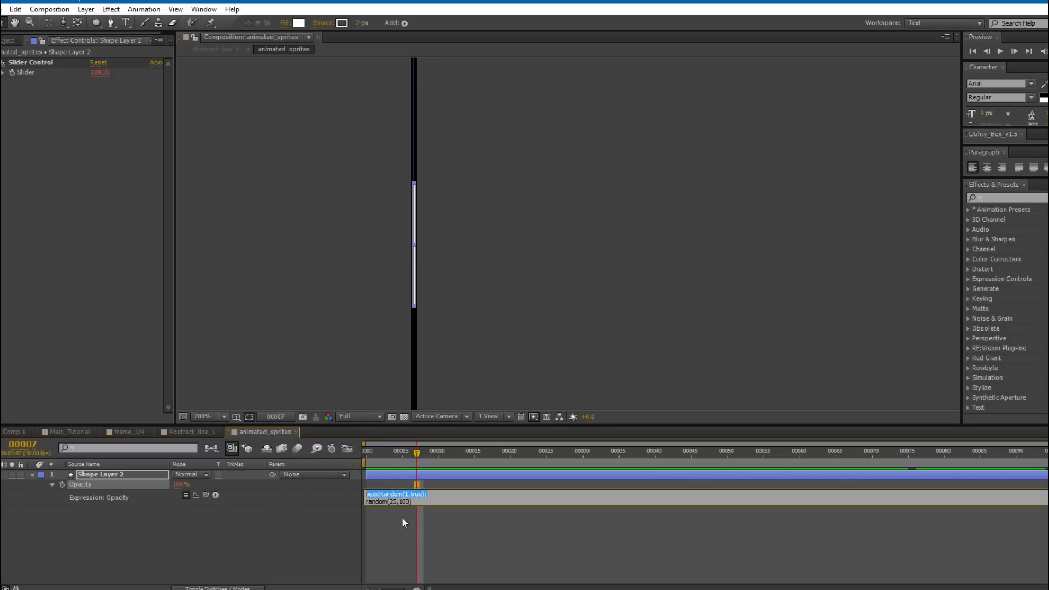
click(405, 533)
Preview the randomized opacity by scrubbing through the timeline to frame 16.
key(space)
drag(616, 459, 481, 455)
drag(263, 402, 292, 351)
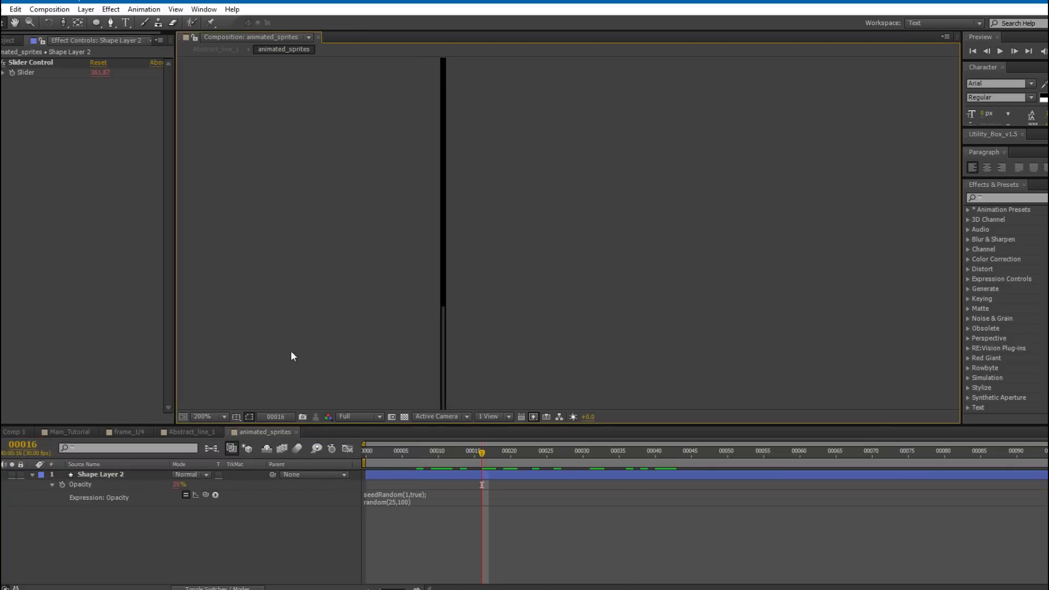
Duplicate Shape Layer 2 eight times.
click(106, 475)
key(ctrl+d)
key(ctrl+d)
key(ctrl+d)
key(ctrl+d)
key(ctrl+d)
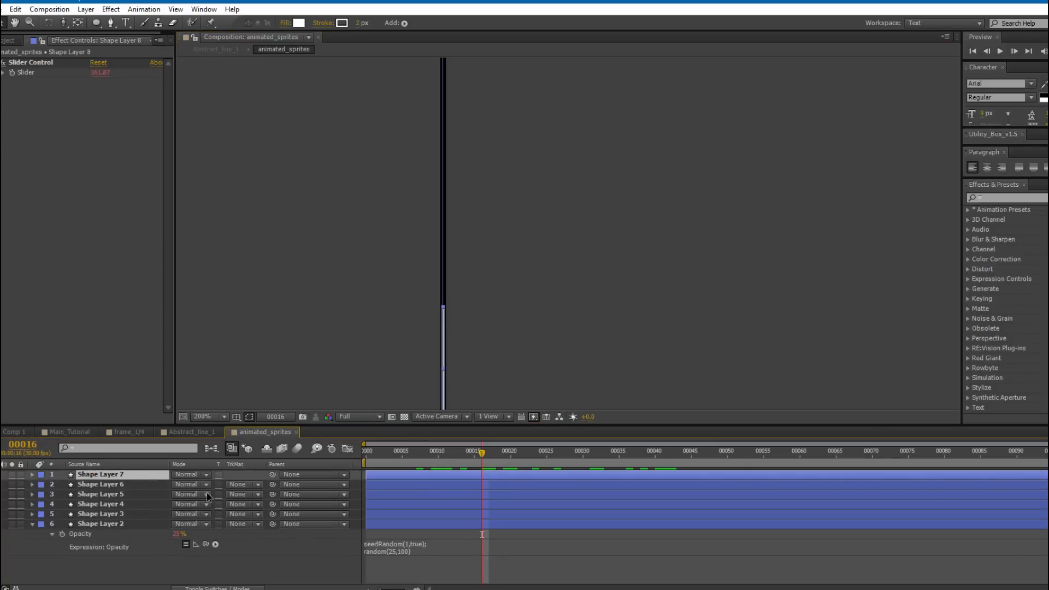
key(ctrl+d)
key(ctrl+d)
key(ctrl+d)
Reveal the opacity of several duplicated shape layers to compare their random values.
click(145, 485)
key(t)
click(141, 503)
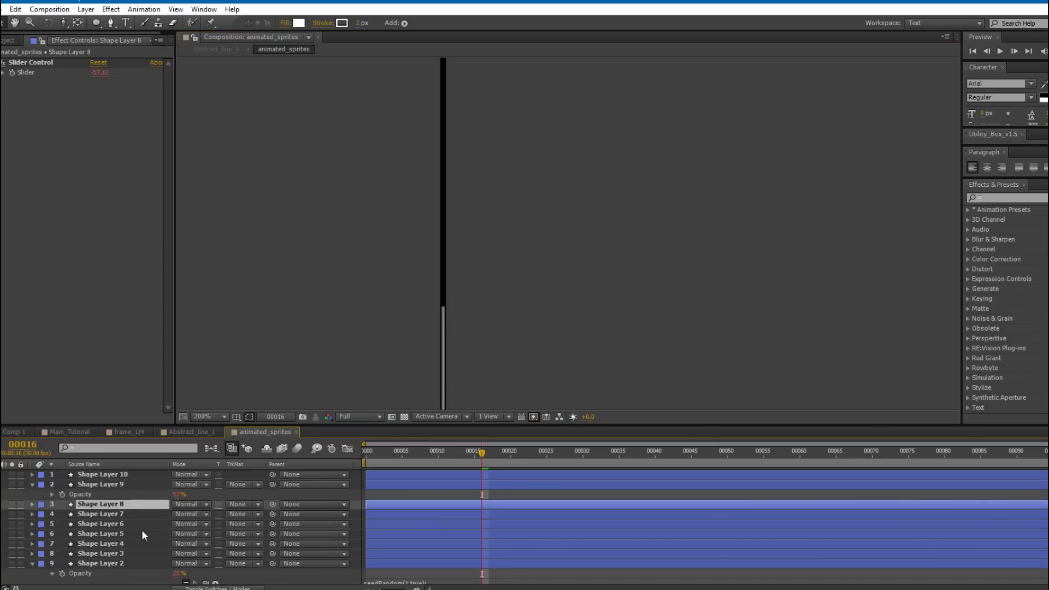
key(t)
click(141, 545)
click(141, 565)
key(t)
scroll(163, 515, down, 1)
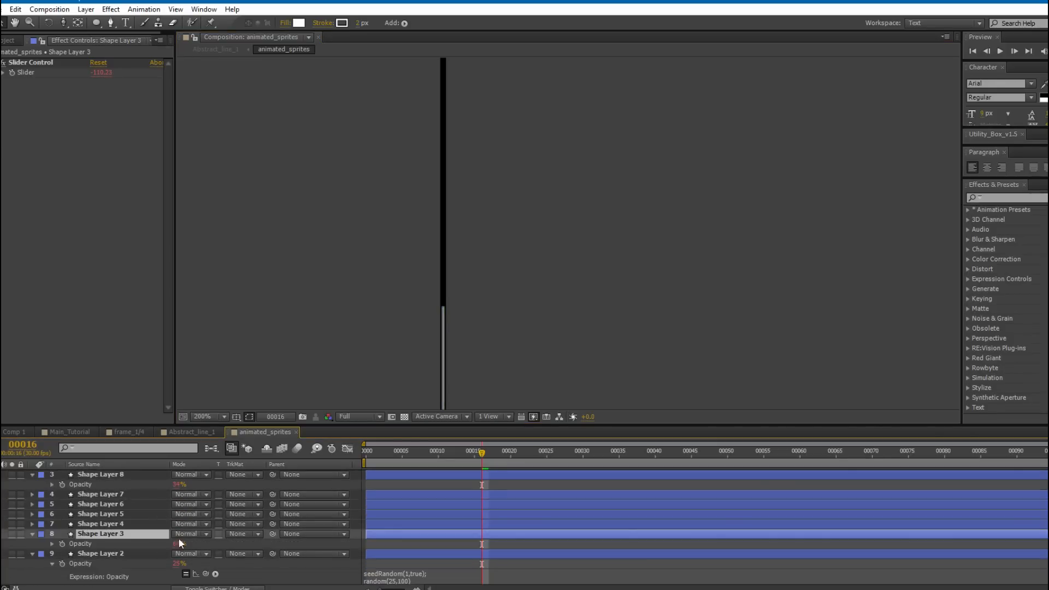
scroll(123, 531, up, 2)
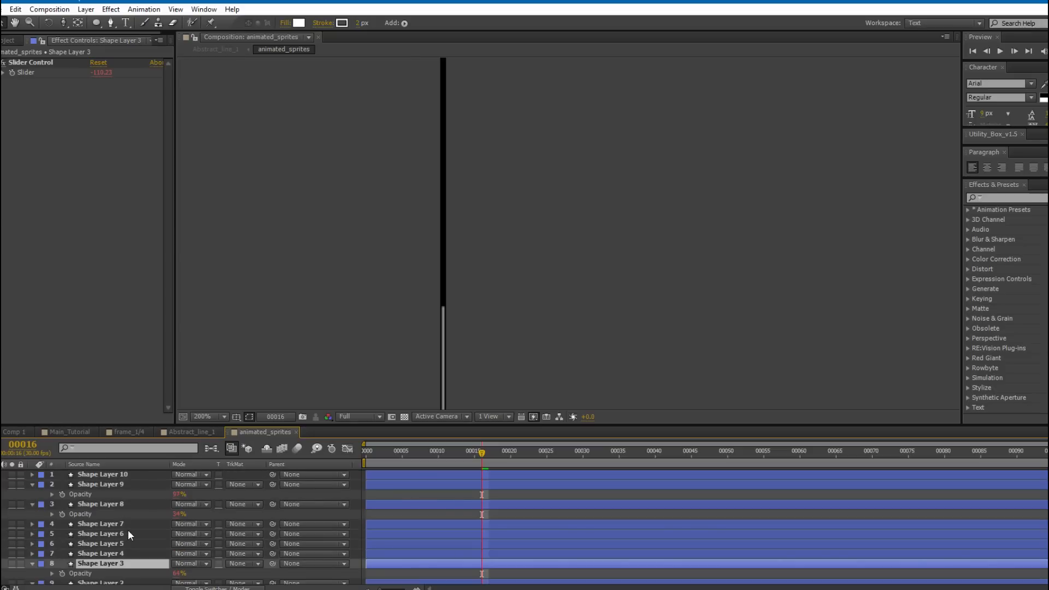
Delete the duplicates Shape Layer 3 to Shape Layer 10 and select the remaining Shape Layer 2.
shift+click(123, 475)
key(Delete)
click(121, 474)
drag(402, 298, 428, 268)
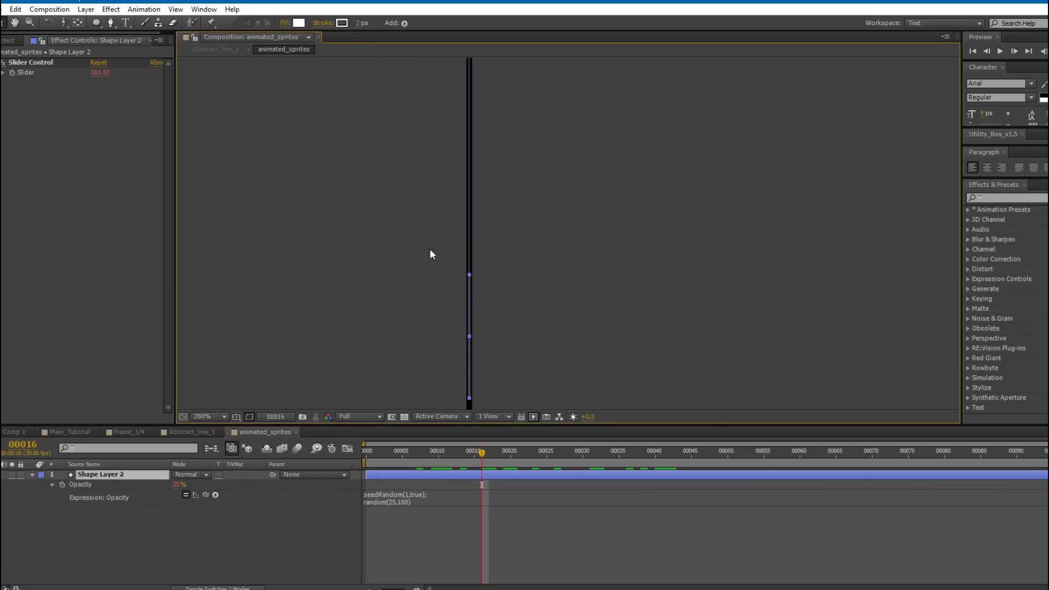
Add the expression seedRandom(1,true); random(1,5) to the stroke width of Stroke 1 in Shape Layer 2.
click(31, 474)
click(31, 474)
click(52, 494)
click(62, 514)
scroll(142, 524, down, 2)
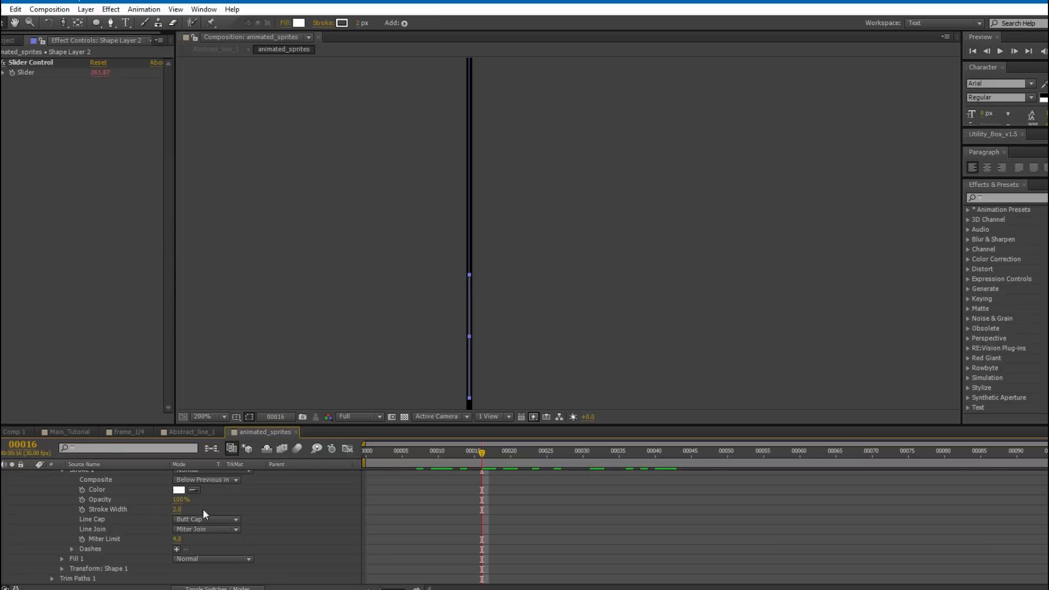
alt+click(82, 510)
text(seedRandom()
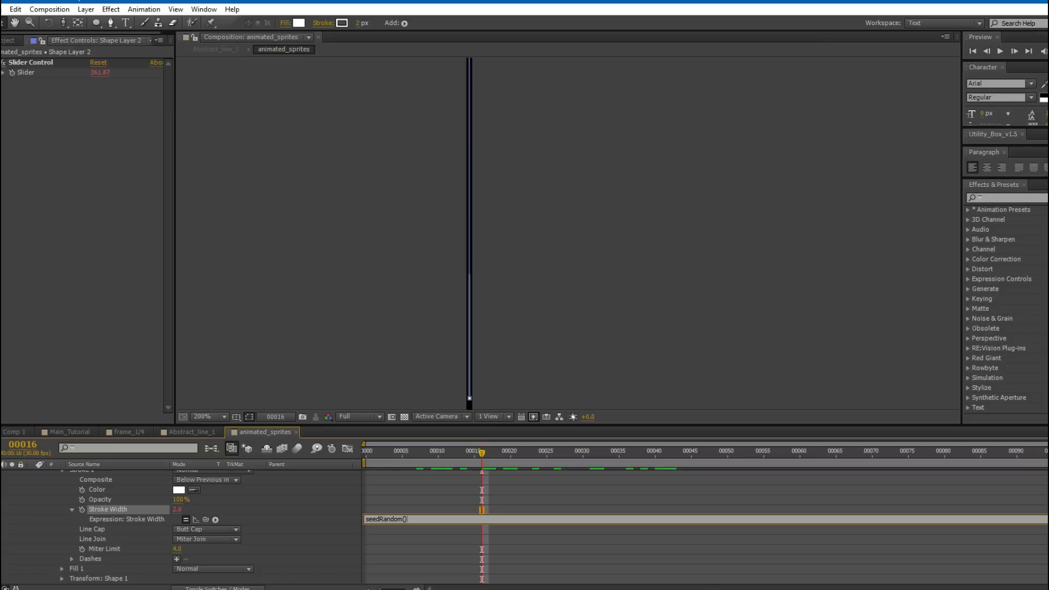
text(1,true);)
key(Return)
text(random()
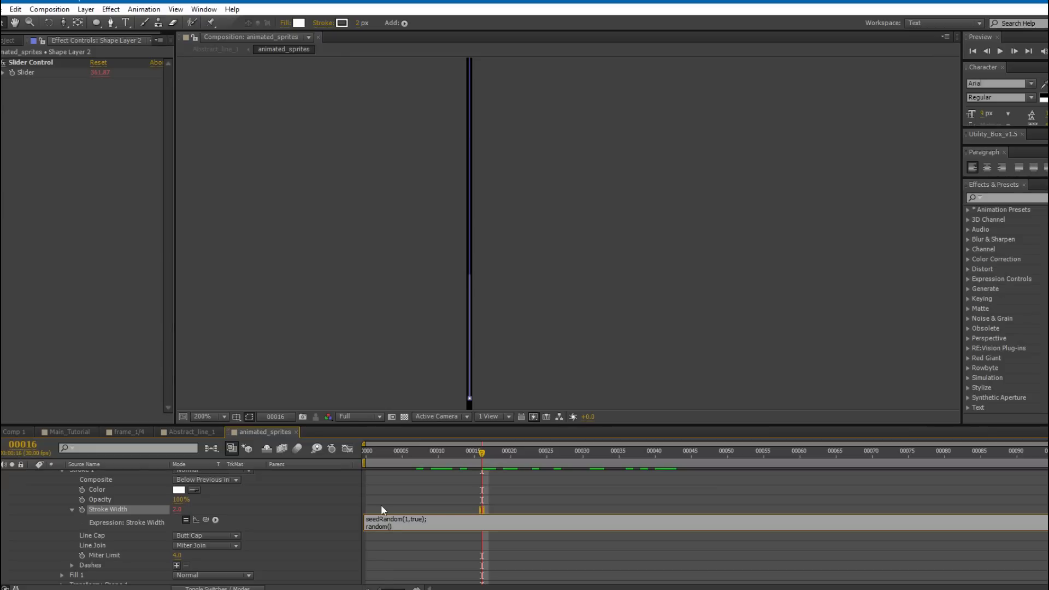
text(1,5)
click(488, 509)
Add an expression to the Trim Paths 1 start of Shape Layer 2 with seedRandom(1,true); and a random() call using 90.
scroll(149, 470, up, 3)
click(121, 473)
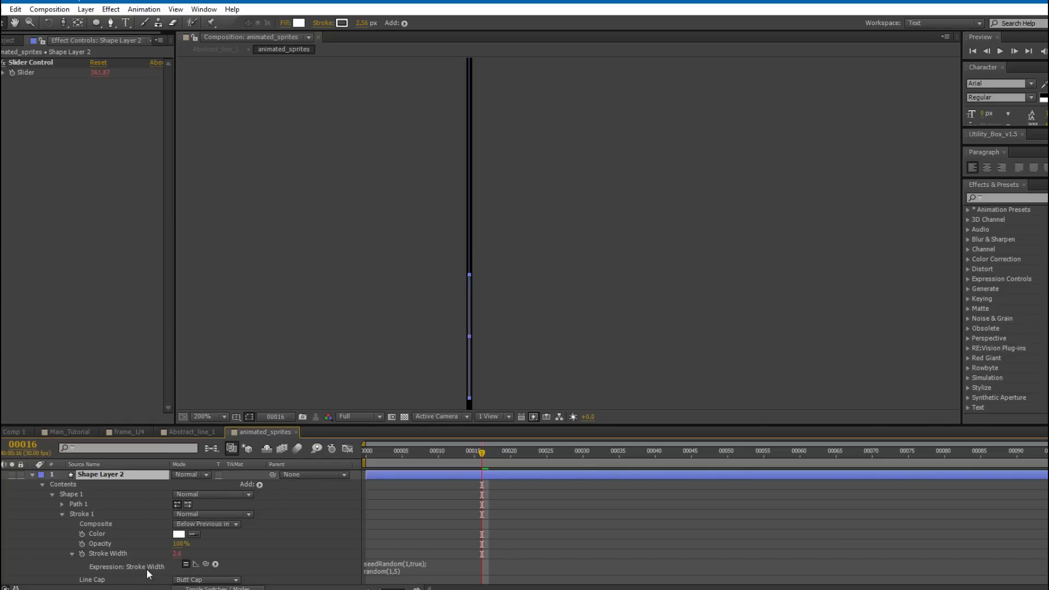
click(34, 473)
click(32, 474)
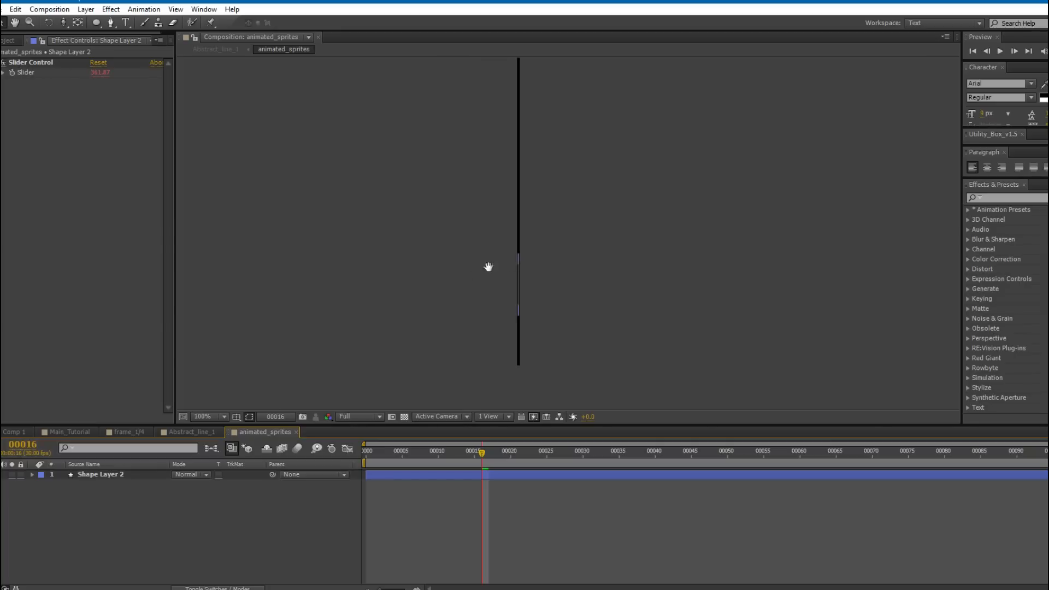
click(31, 473)
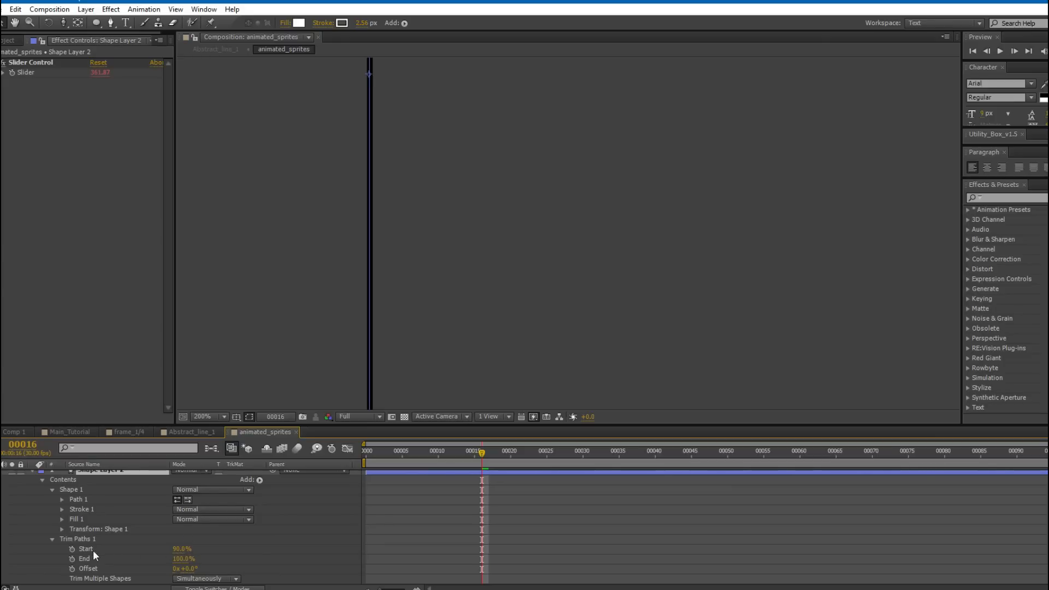
alt+click(71, 549)
text(seedRand)
text(om())
text(1,true);)
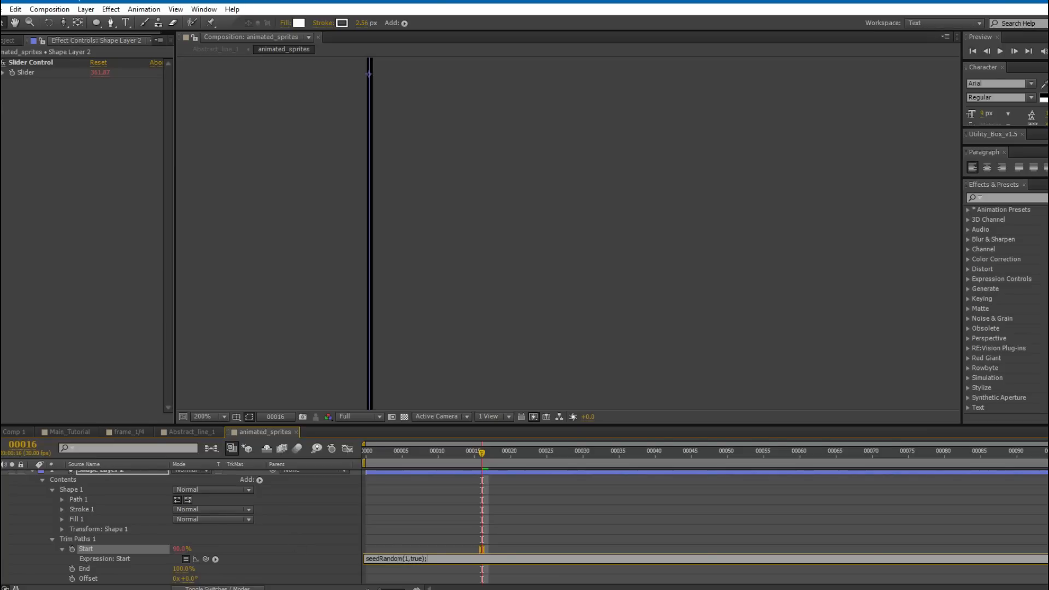
key(Return)
text(random())
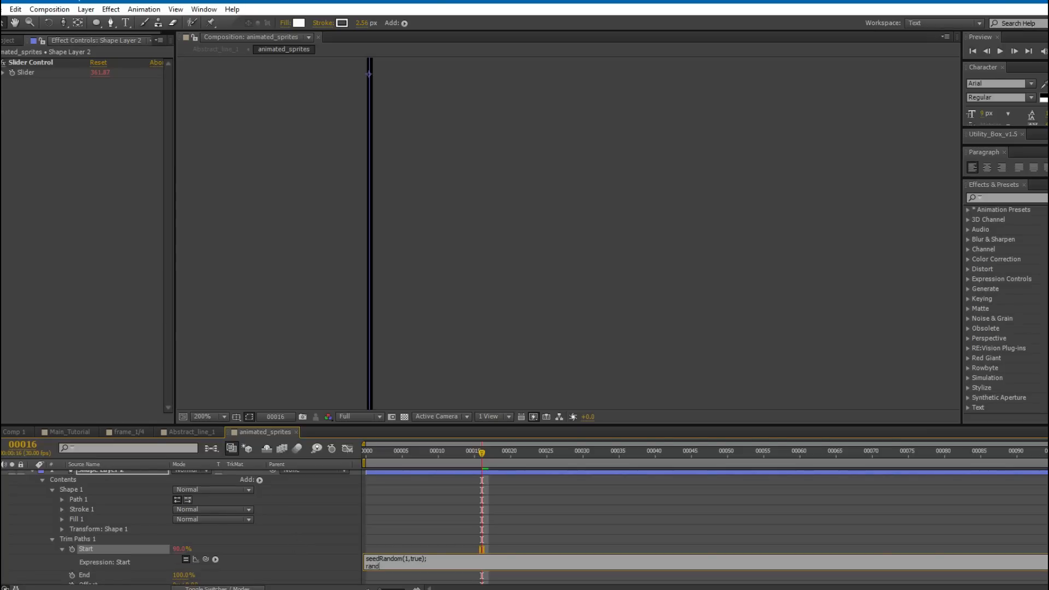
key(Left)
text(90)
click(473, 512)
Duplicate Shape Layer 2 thirteen times, up to Shape Layer 15.
scroll(463, 507, up, 1)
click(424, 476)
key(ctrl+d)
key(ctrl+d)
key(ctrl+d)
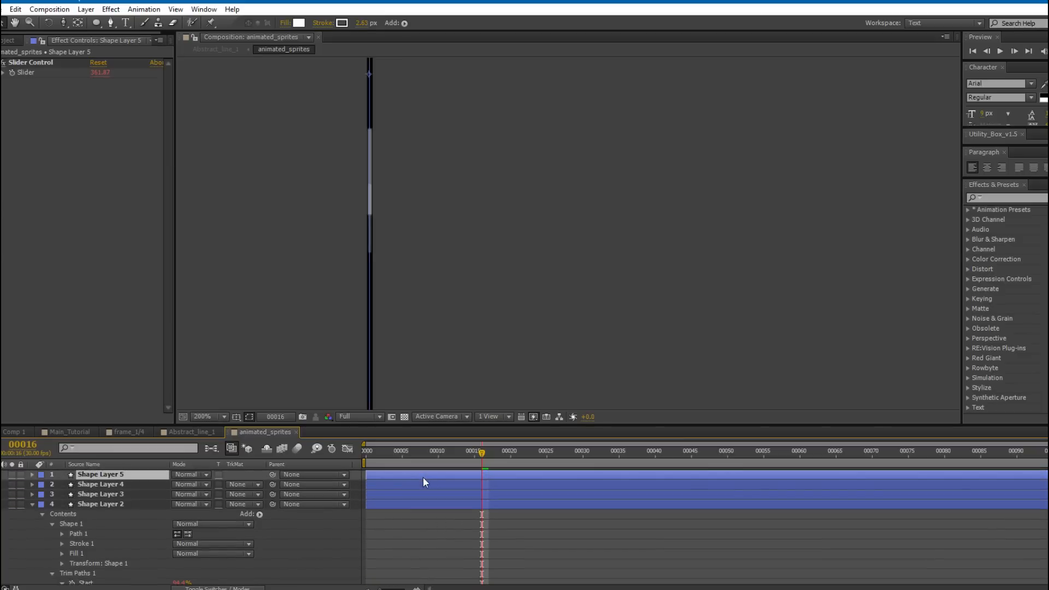
key(ctrl+d)
key(ctrl+d)
key(ctrl+d)
key(ctrl+d)
key(ctrl+d)
key(ctrl+d)
key(ctrl+d)
key(ctrl+d)
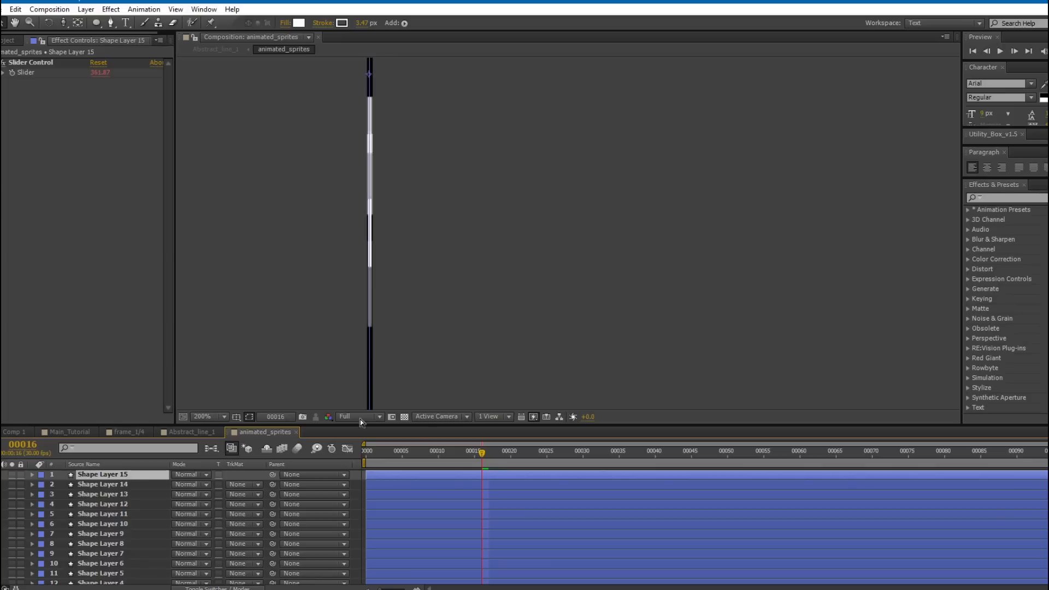
key(ctrl+d)
key(ctrl+d)
Examine the duplicated strokes along the whole line and play a preview of their animation.
key(comma)
drag(473, 250, 492, 330)
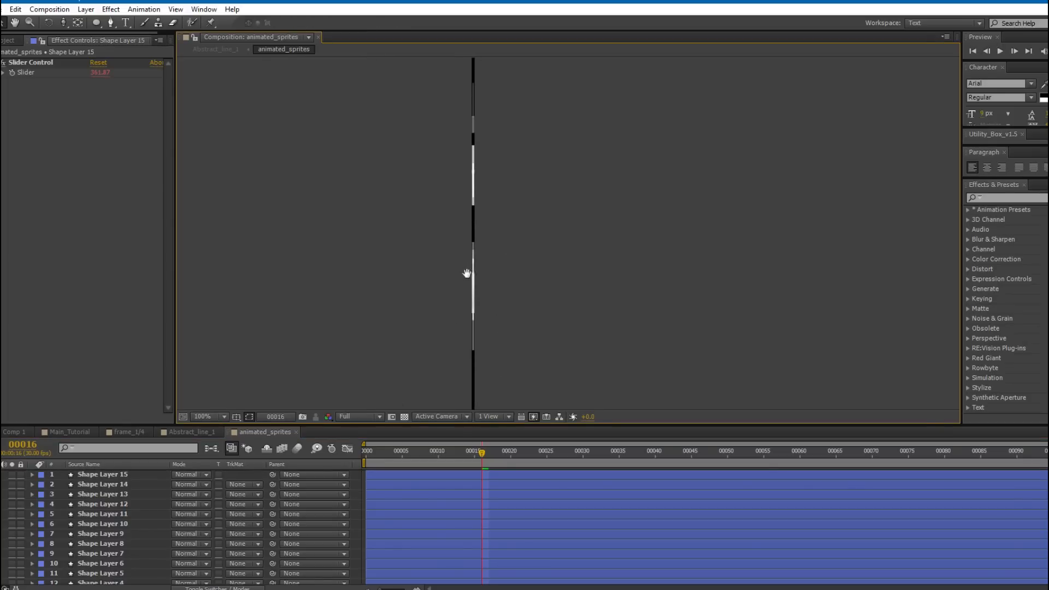
key(comma)
drag(507, 302, 486, 318)
scroll(471, 276, up, 1)
drag(474, 244, 489, 267)
scroll(462, 244, down, 1)
key(KP_0)
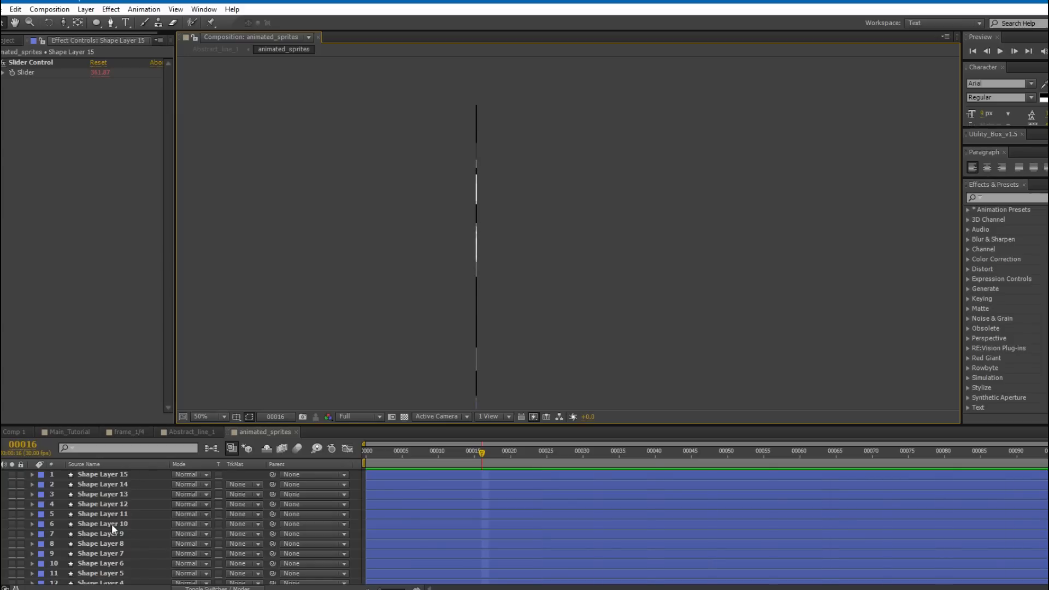
Duplicate Shape Layer 12 eight times, up to Shape Layer 23, and preview the denser animation.
click(113, 505)
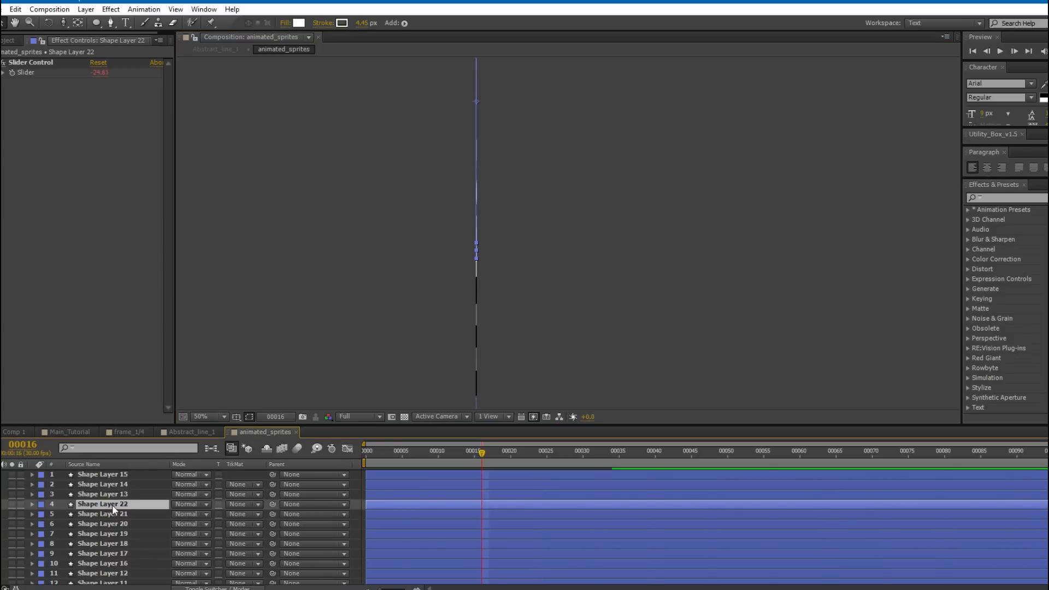
key(ctrl+d)
key(ctrl+d)
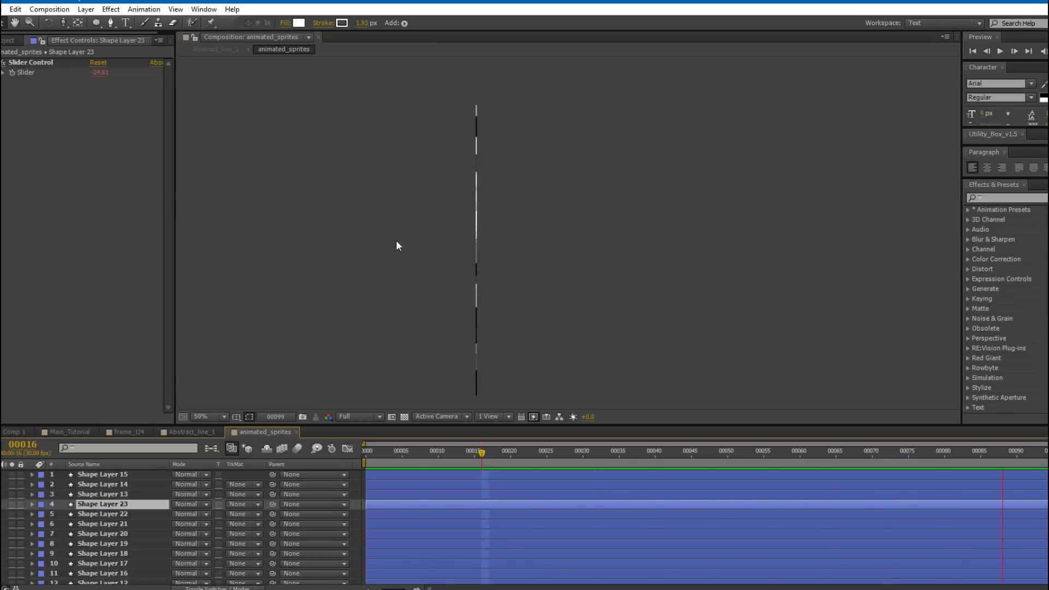
key(space)
click(357, 480)
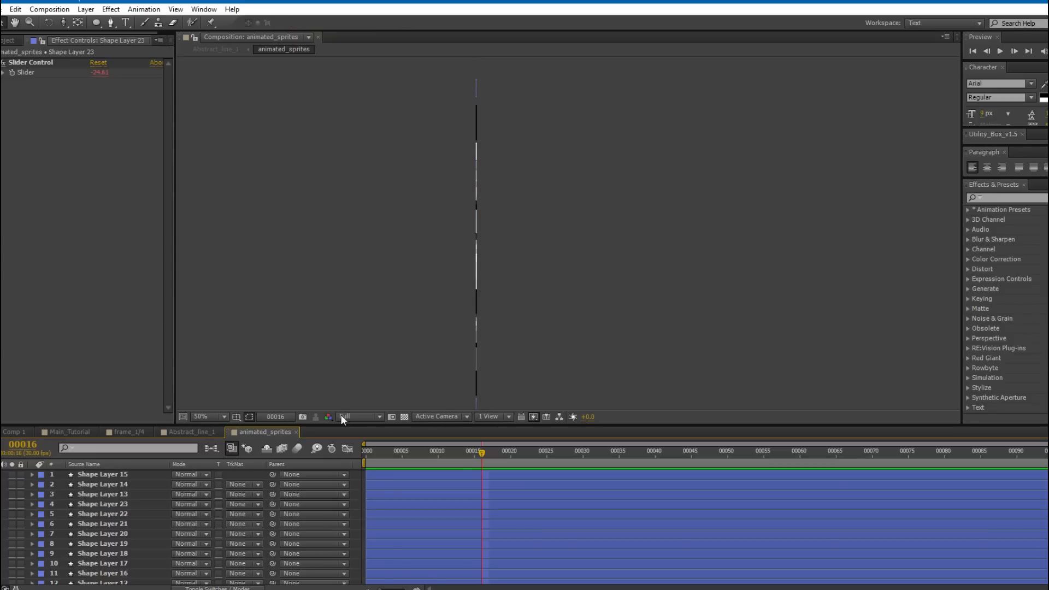
Open the Abstract_line_1 composition and turn off its Title/Action Safe overlay.
click(189, 431)
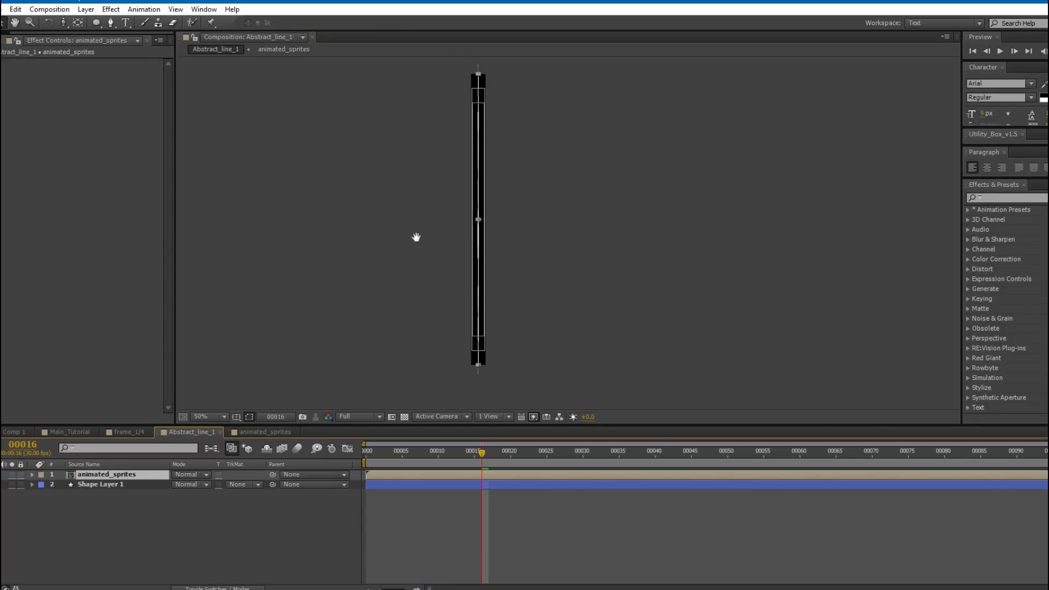
drag(406, 246, 411, 294)
click(240, 416)
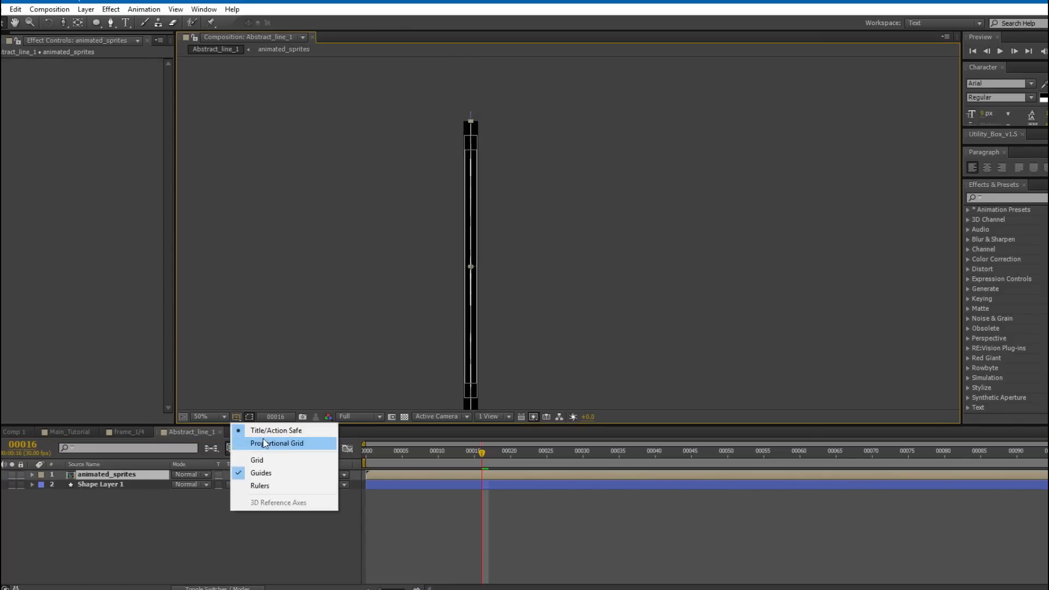
click(260, 431)
click(426, 542)
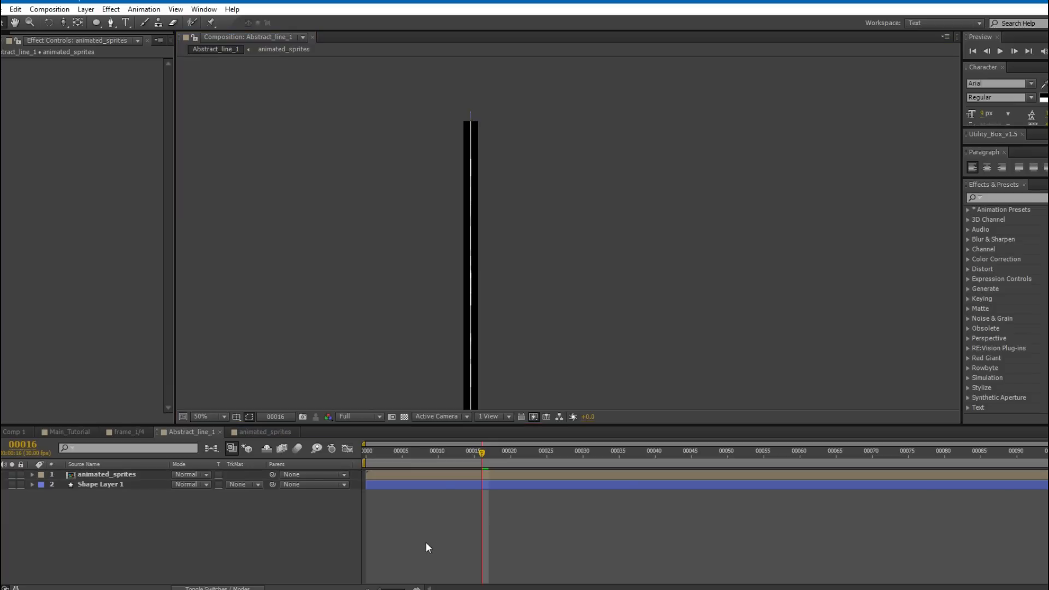
Set Shape Layer 1's opacity to 15%.
click(99, 484)
key(t)
click(181, 494)
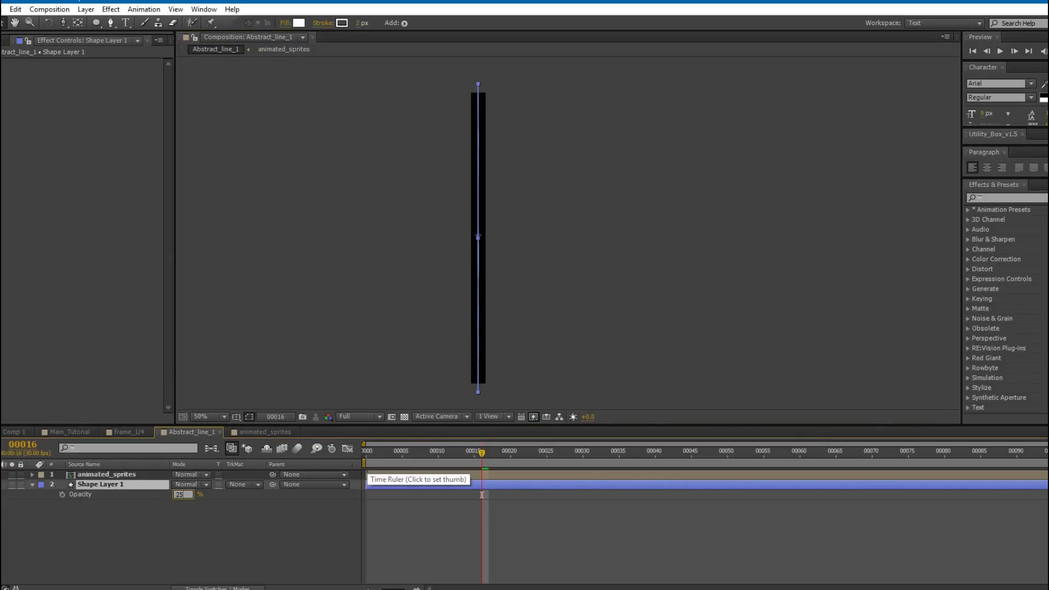
text(15)
key(Return)
click(524, 517)
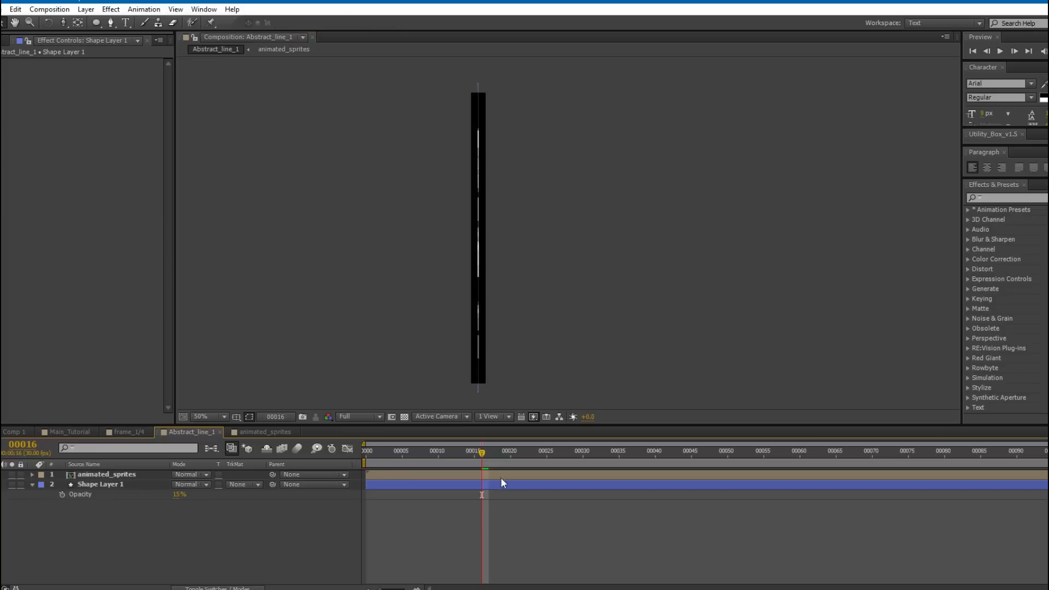
Inspect the line and its animated sprites from the upper end to the lower end.
drag(469, 281, 484, 290)
drag(469, 153, 464, 203)
scroll(464, 204, up, 1)
drag(410, 90, 420, 188)
drag(419, 241, 417, 76)
drag(413, 339, 425, 60)
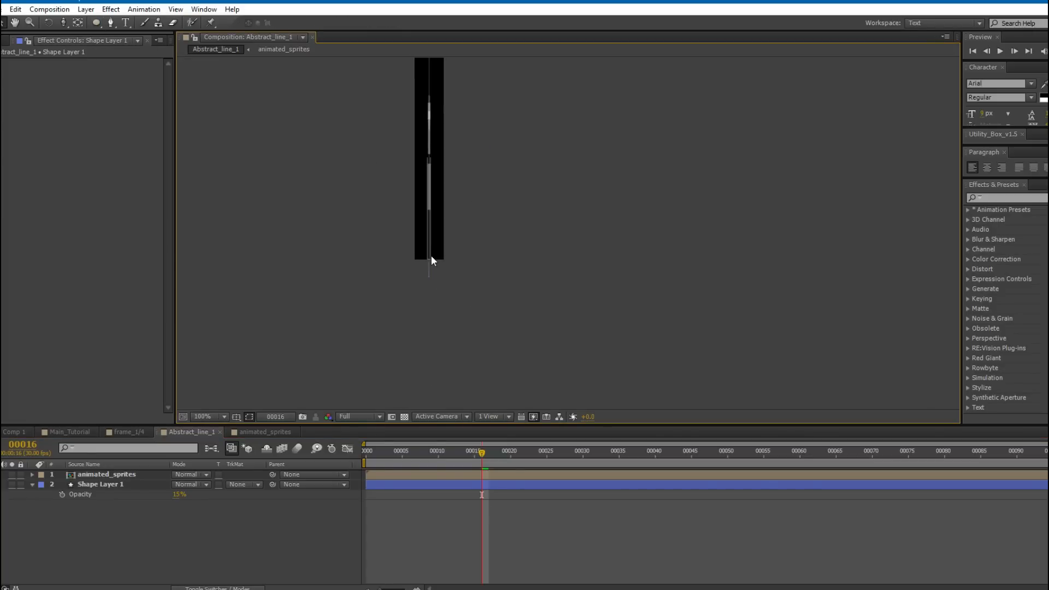
scroll(436, 262, up, 4)
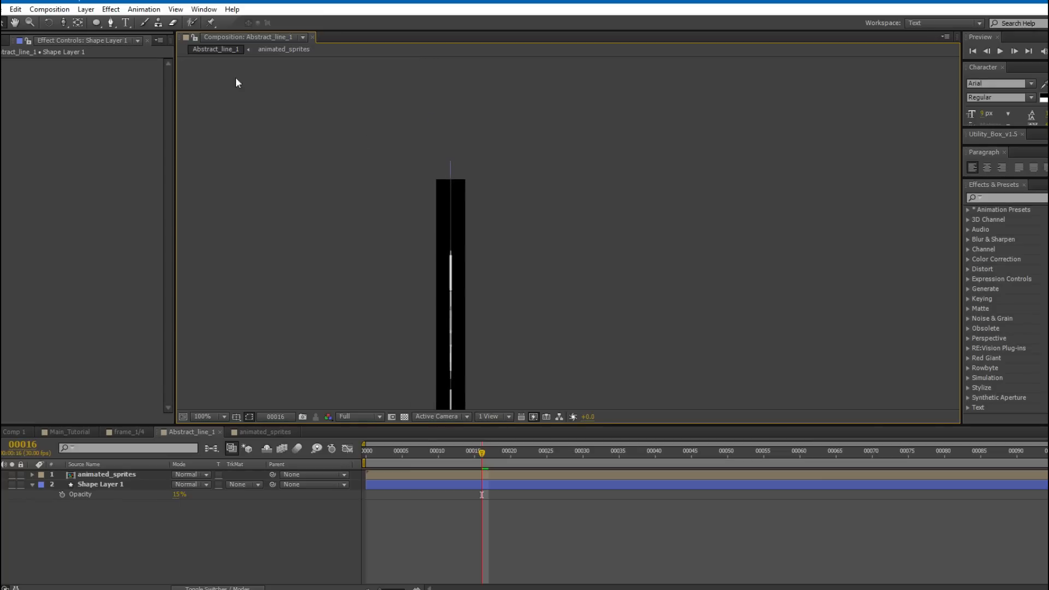
Draw a small white circle with the Ellipse tool, centred on the line at its upper end.
click(95, 22)
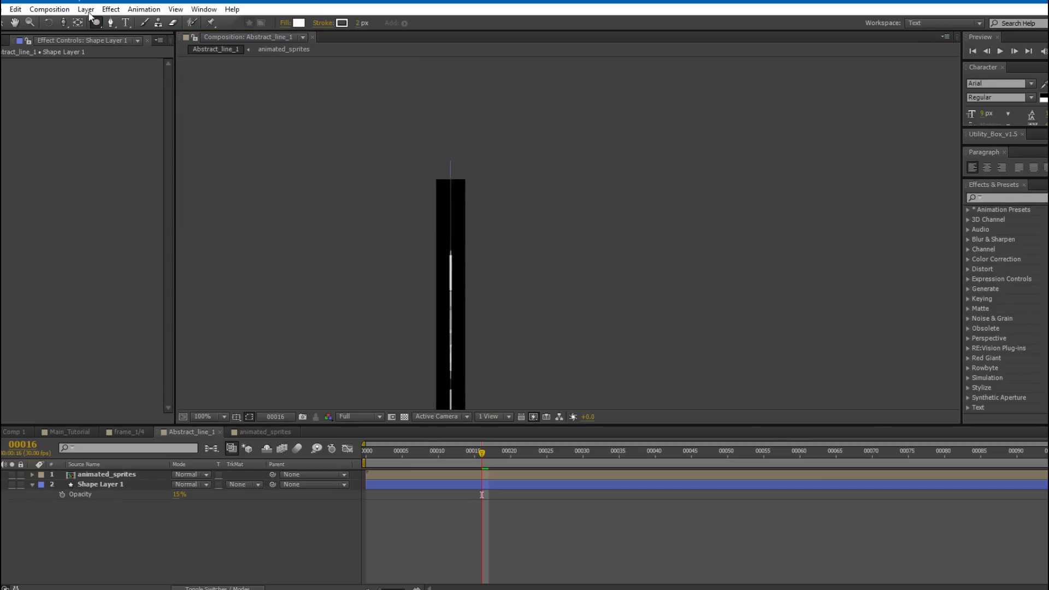
scroll(437, 214, up, 1)
drag(342, 146, 421, 179)
scroll(420, 179, up, 1)
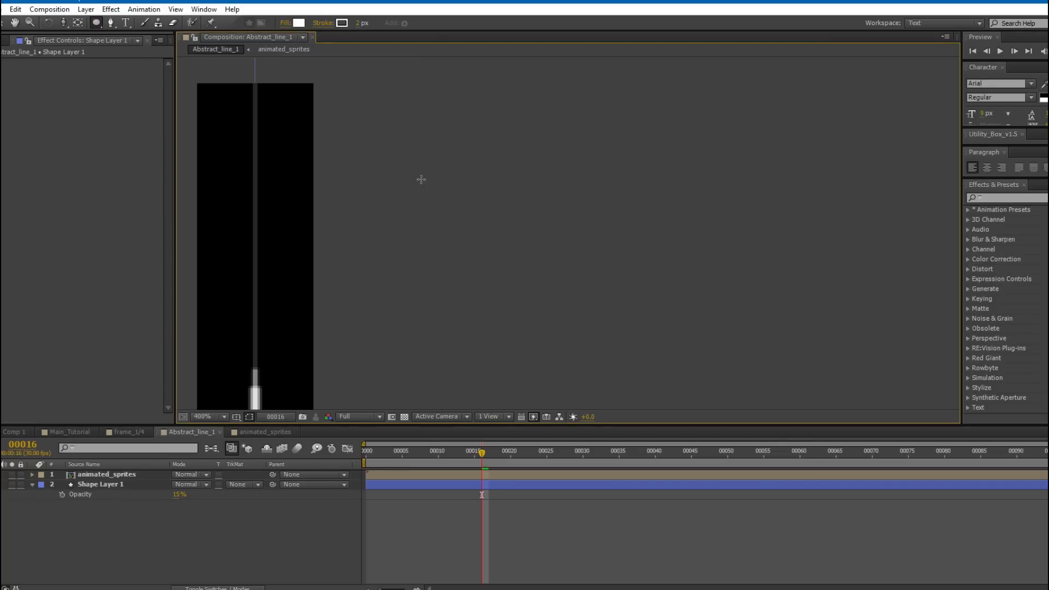
drag(306, 141, 429, 220)
mouse_move(378, 188)
mouse_down()
mouse_move(356, 165)
mouse_move(385, 189)
mouse_up()
key(v)
Duplicate the circle layer and move the copy straight down to the lower end of the line.
click(123, 474)
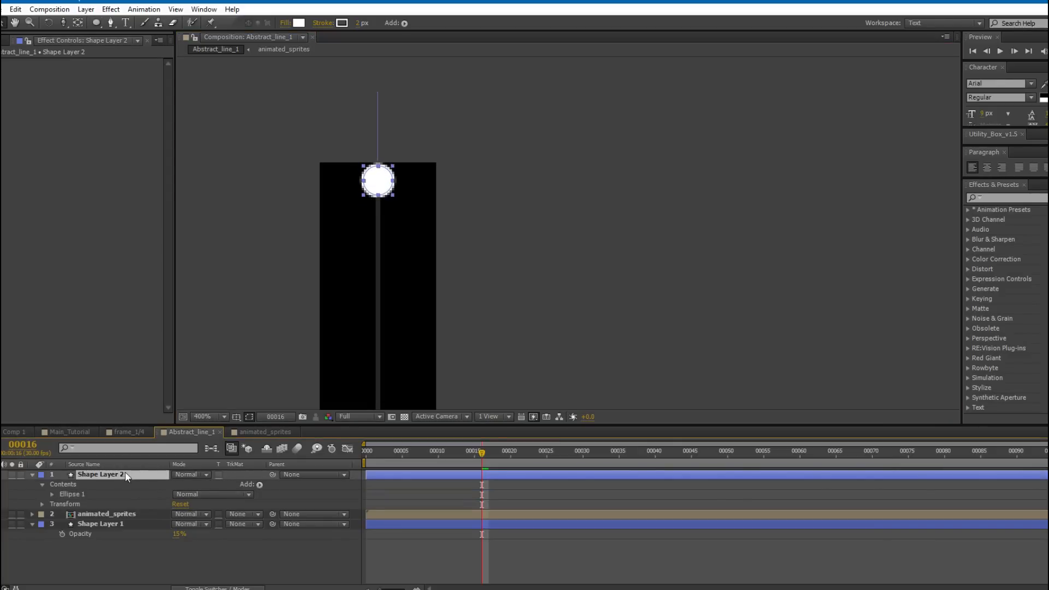
key(ctrl+d)
key(comma)
key(comma)
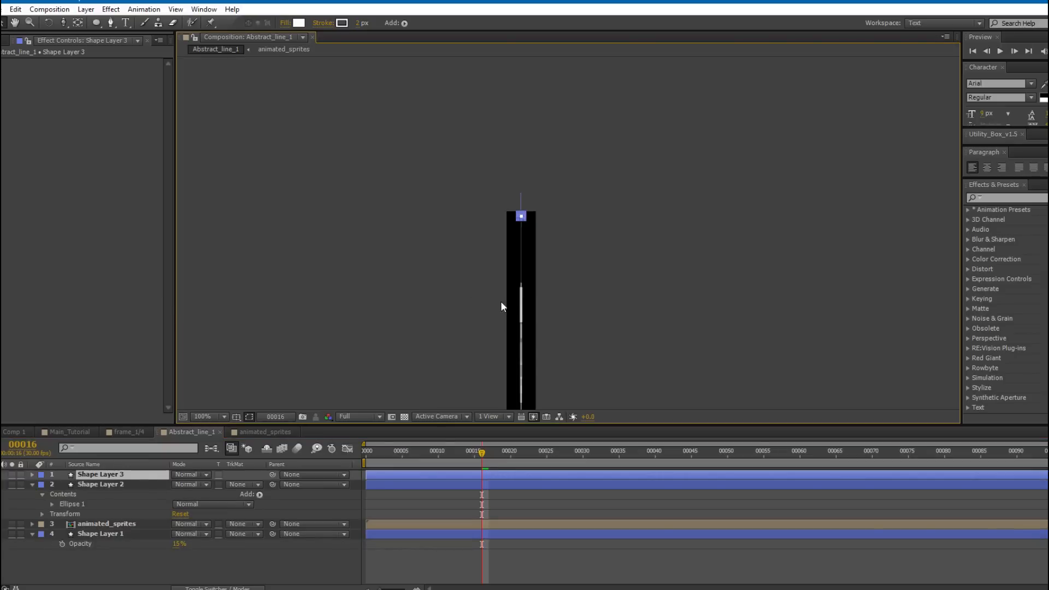
drag(472, 289, 419, 195)
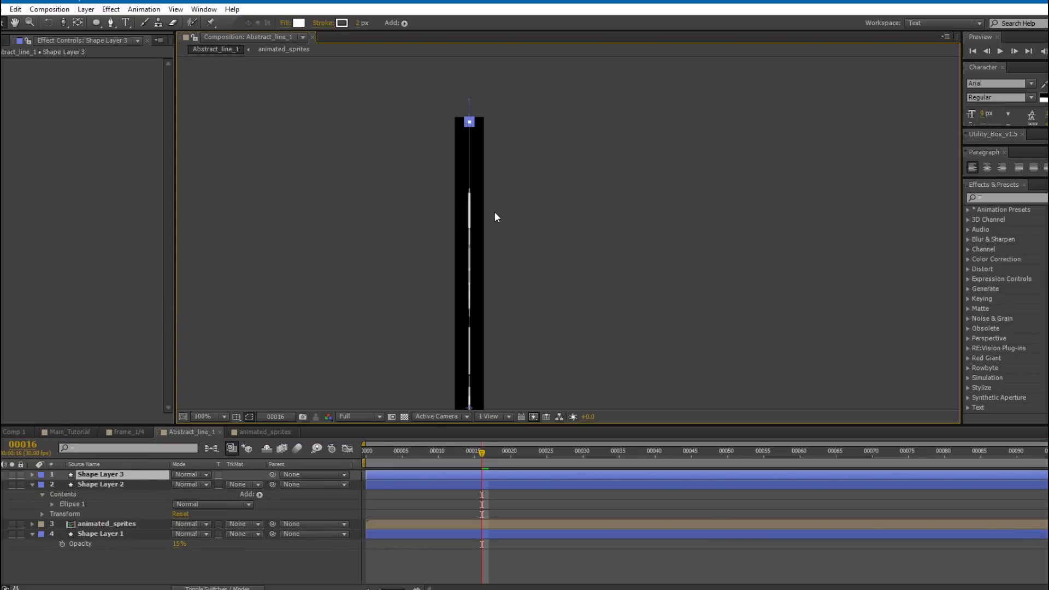
key(shift+Down)
key(shift+Down)
key(shift+Down)
key(shift+Down)
key(shift+Down)
key(shift+Down)
key(shift+Down)
key(shift+Down)
key(shift+Down)
key(shift+Down)
key(shift+Down)
key(shift+Down)
key(shift+Down)
key(shift+Down)
key(shift+Down)
key(shift+Down)
key(shift+Down)
key(shift+Down)
key(shift+Down)
key(shift+Down)
key(shift+Down)
key(shift+Down)
key(shift+Down)
key(shift+Down)
key(shift+Down)
key(shift+Down)
key(shift+Down)
key(shift+Down)
key(shift+Down)
key(shift+Down)
key(shift+Down)
drag(484, 407, 477, 235)
key(shift+Down)
key(shift+Down)
key(shift+Down)
key(shift+Down)
key(shift+Down)
key(shift+Down)
key(shift+Down)
key(shift+Down)
key(shift+Down)
key(shift+Down)
key(shift+Down)
key(shift+Down)
key(shift+Down)
key(shift+Down)
key(shift+Down)
key(shift+Down)
key(shift+Down)
key(shift+Down)
key(shift+Down)
key(shift+Down)
key(shift+Down)
key(shift+Down)
key(shift+Down)
key(shift+Down)
key(shift+Down)
key(shift+Down)
key(shift+Down)
key(shift+Down)
key(shift+Down)
key(shift+Down)
drag(468, 300, 483, 166)
key(shift+Down)
key(shift+Down)
key(shift+Down)
key(shift+Down)
key(shift+Down)
key(shift+Down)
key(shift+Down)
key(shift+Down)
key(shift+Down)
key(shift+Down)
key(shift+Down)
key(shift+Down)
key(shift+Down)
key(shift+Down)
key(shift+Down)
key(shift+Down)
key(shift+Down)
key(shift+Down)
key(shift+Down)
key(shift+Down)
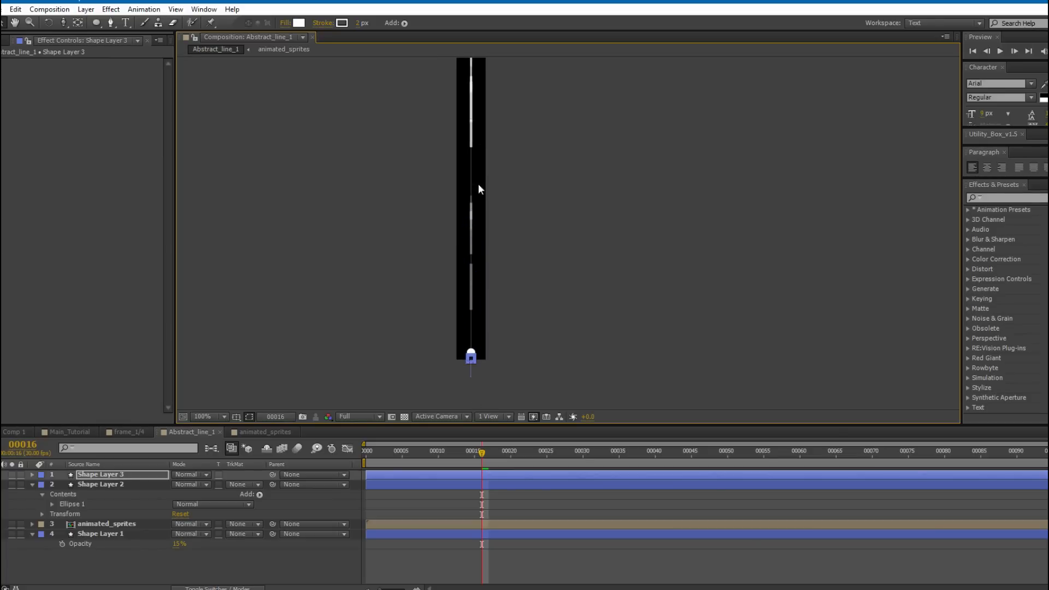
Nudge the duplicated circle up so it sits just inside the composition's lower edge.
scroll(471, 276, up, 3)
drag(462, 271, 621, 232)
drag(229, 246, 522, 183)
key(Up)
key(Up)
key(Up)
key(Up)
key(Up)
key(Up)
key(Up)
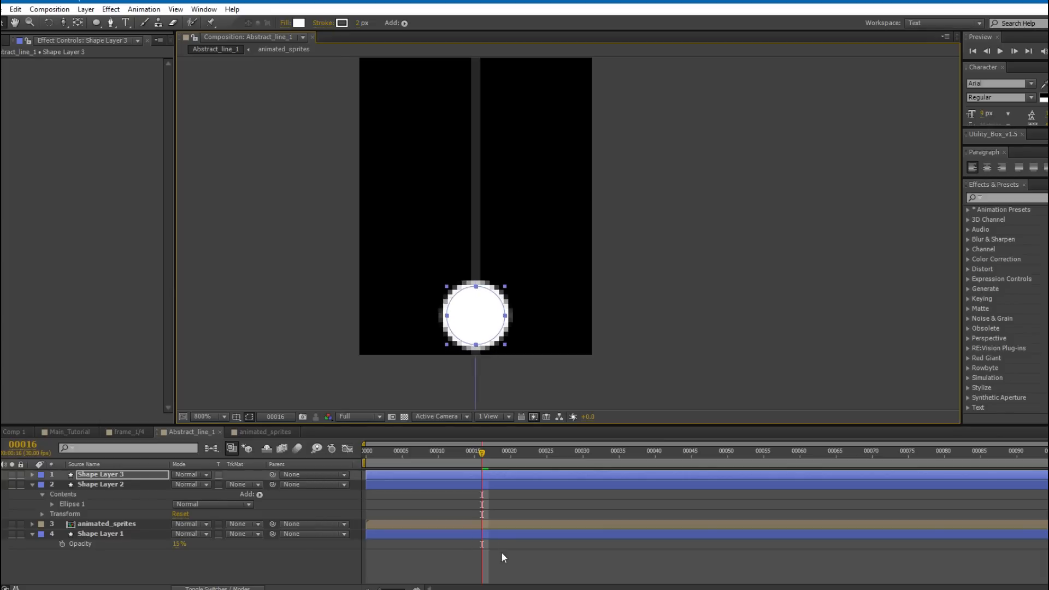
Deselect the circle and scrub the timeline to review the animated line with its two end circles.
click(500, 552)
scroll(509, 190, down, 8)
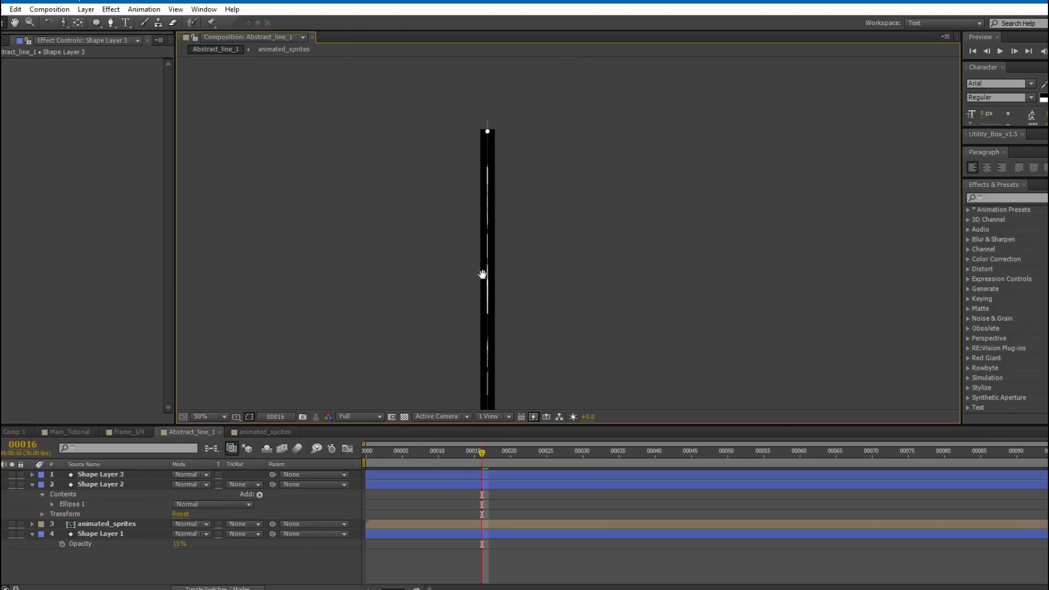
drag(367, 453, 442, 457)
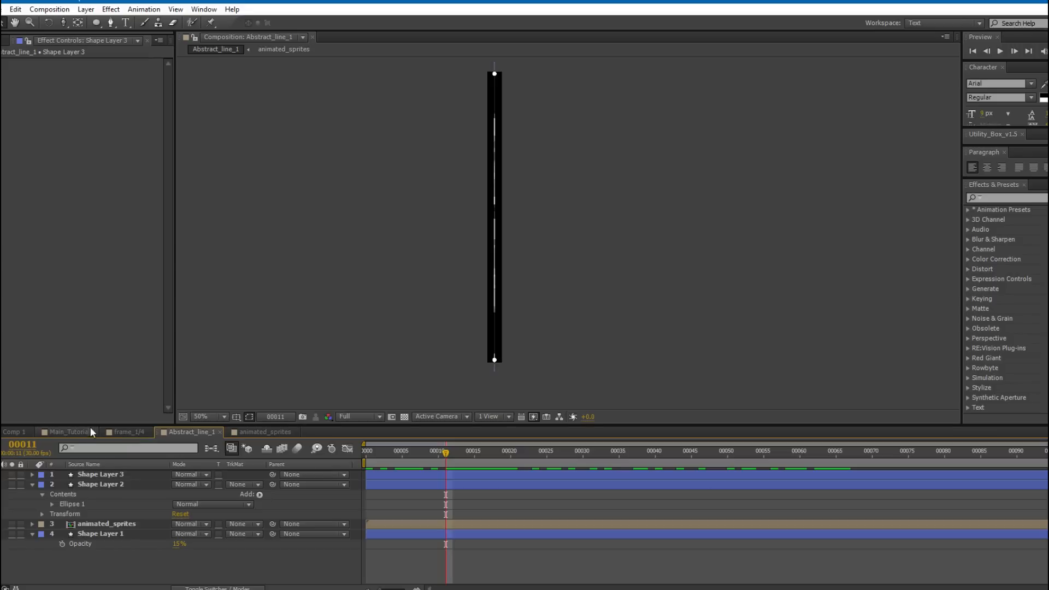
Add Abstract_line_1 as the uppermost layer of the Main_Tutorial composition and make it a 3D layer.
click(73, 431)
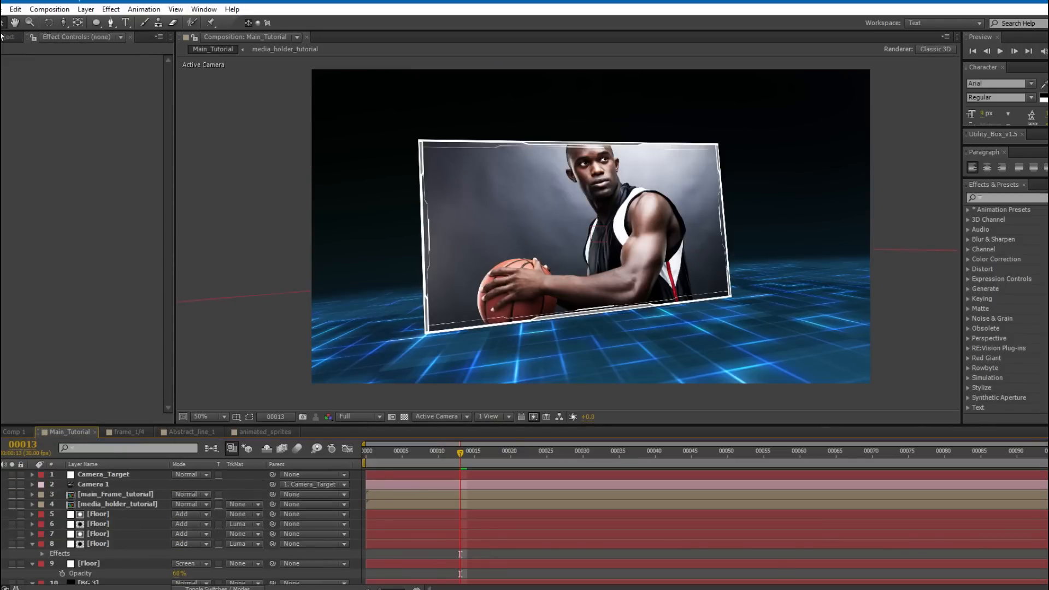
click(7, 37)
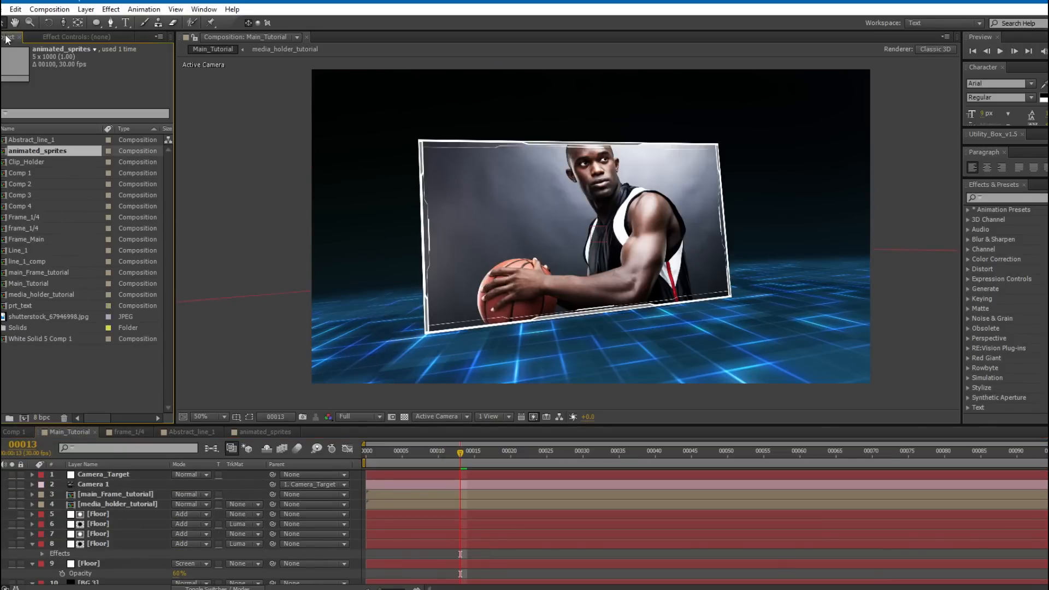
click(24, 140)
drag(167, 428, 125, 472)
key(F4)
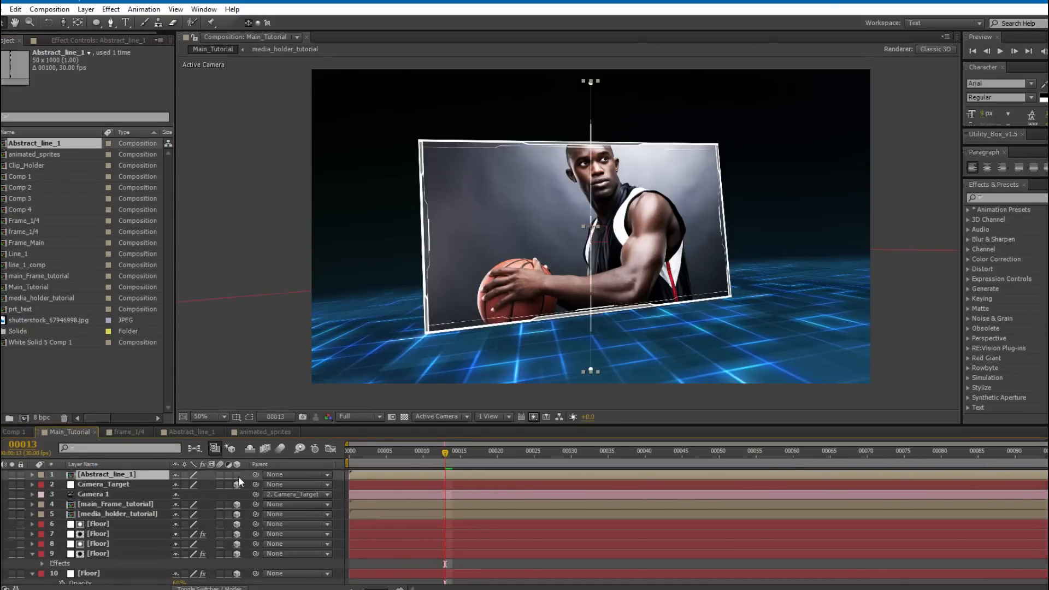
click(237, 474)
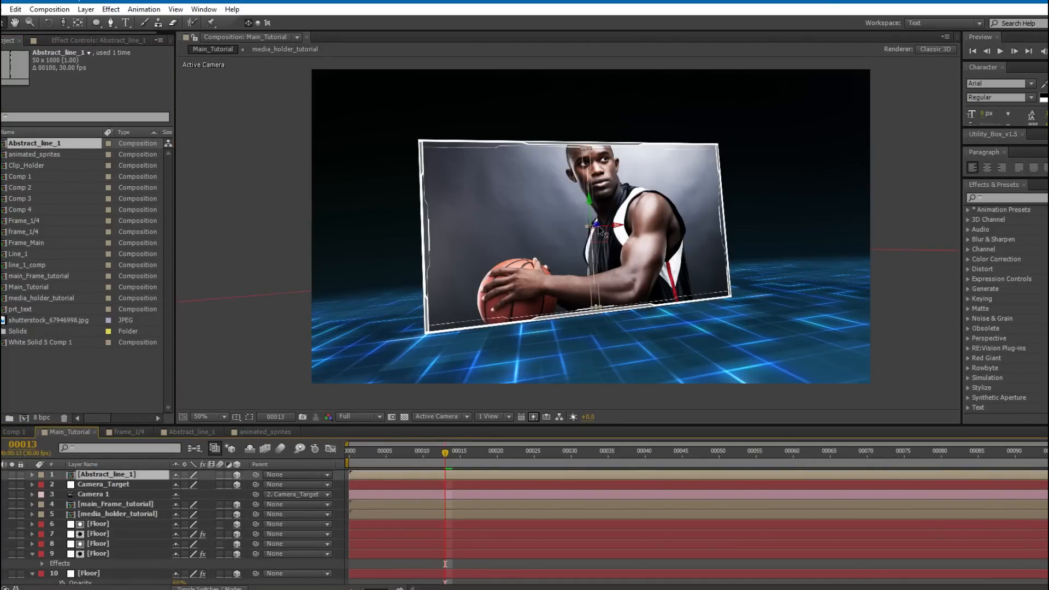
Raise the Abstract_line_1 layer to the media frame's upper edge and rotate it to run horizontally.
drag(586, 170, 569, 40)
key(w)
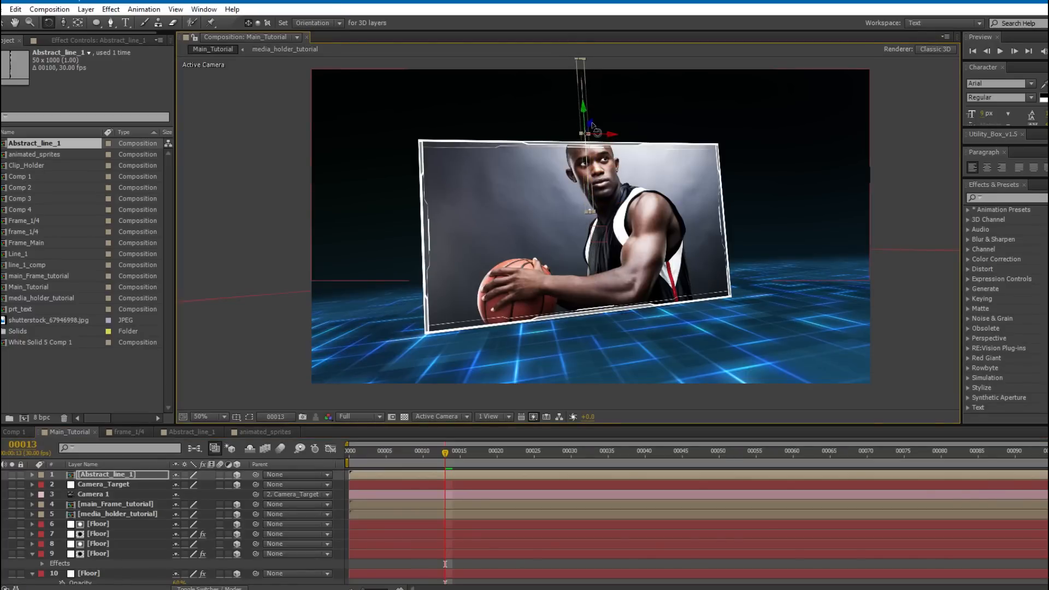
drag(572, 121, 561, 120)
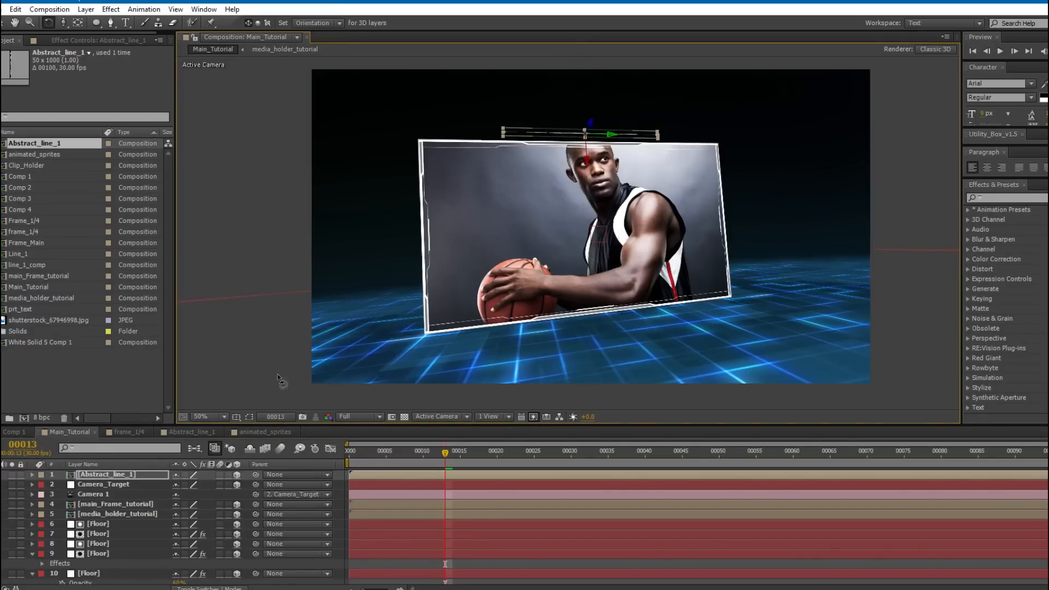
Scale the horizontal line to 203%, blend it with Screen mode, keeping it slightly above the media frame.
click(153, 473)
key(s)
drag(192, 490, 252, 483)
key(F4)
click(186, 474)
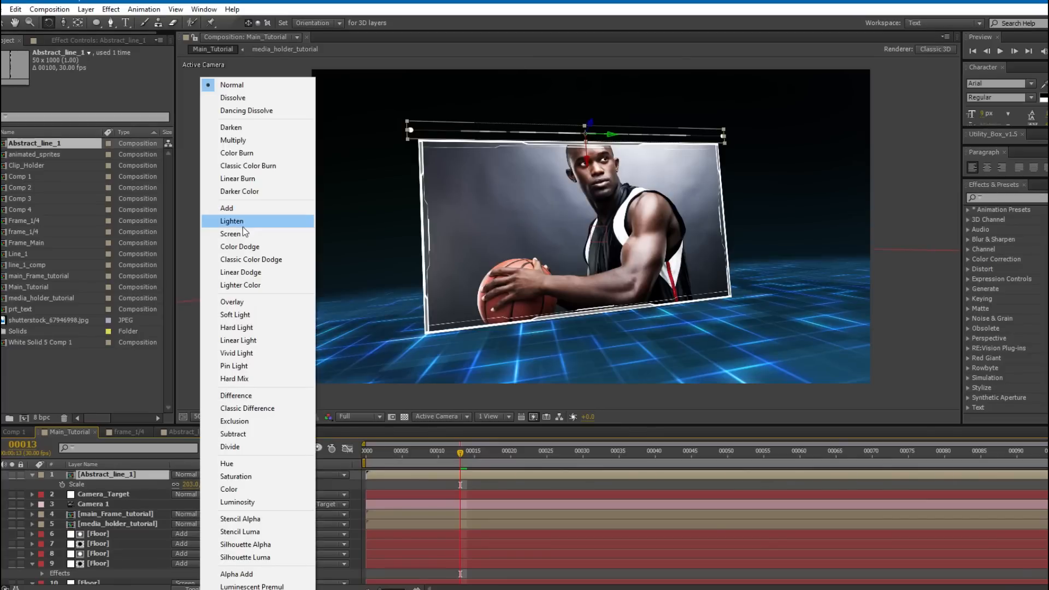
click(249, 234)
key(v)
drag(584, 159, 582, 156)
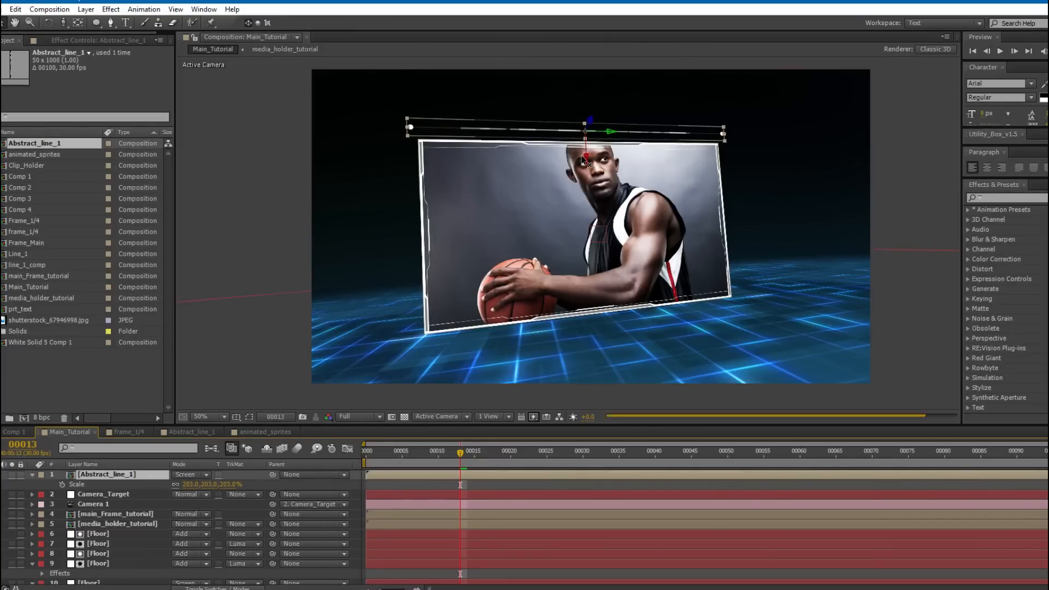
Duplicate the horizontal line, rotate the copy to vertical and place it beside the media frame's left edge.
key(ctrl+d)
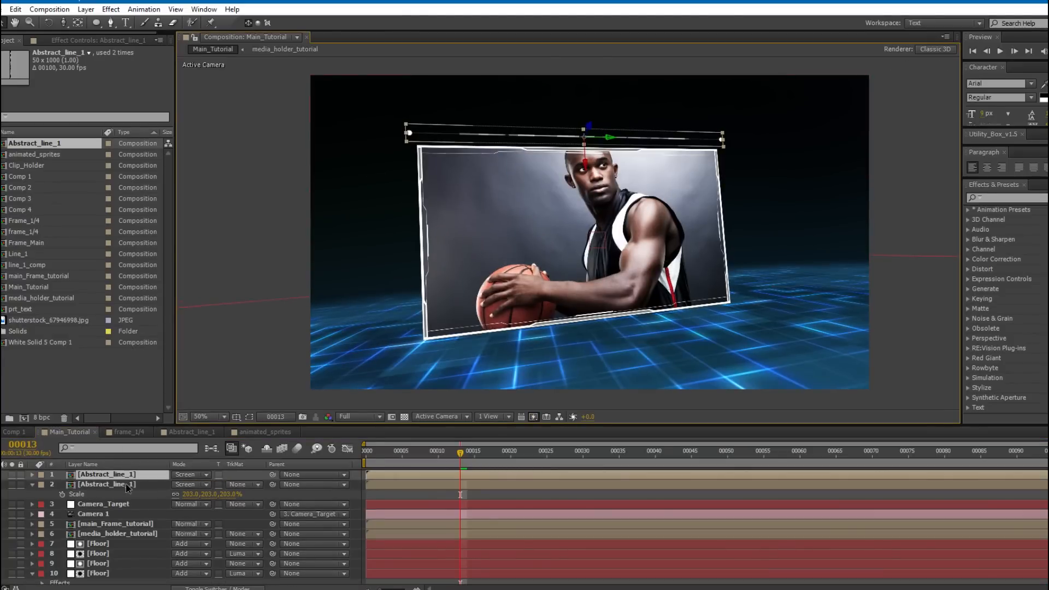
drag(585, 156, 599, 231)
key(w)
key(F2)
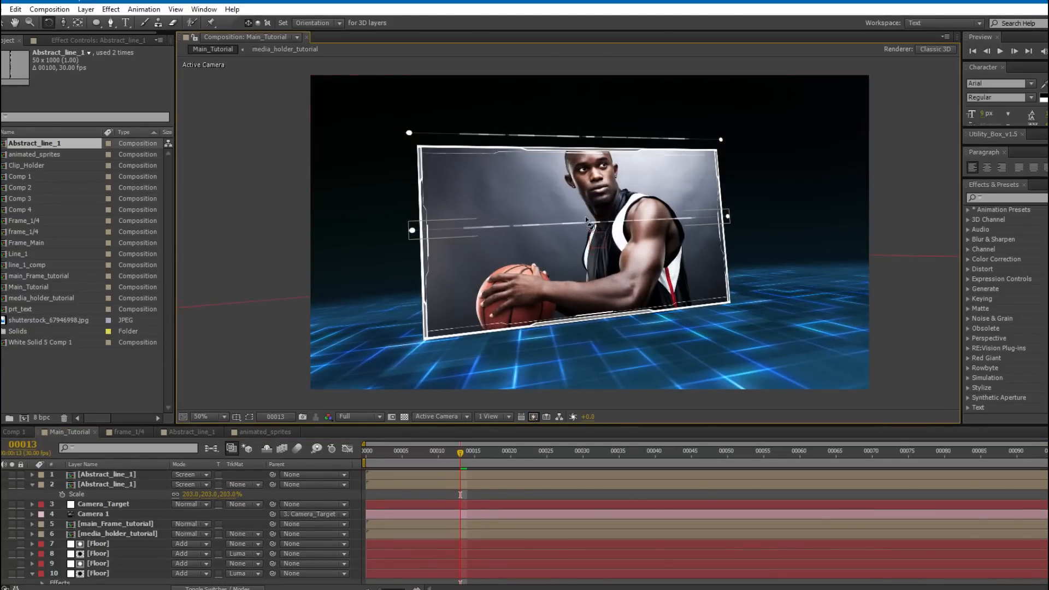
click(123, 476)
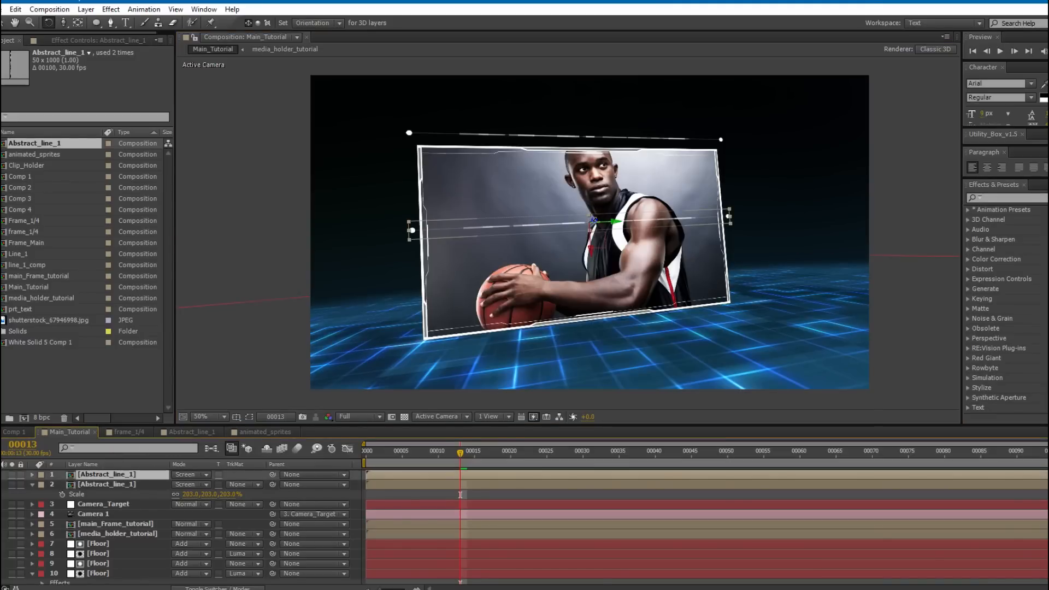
drag(592, 220, 271, 262)
key(v)
Scale the vertical line to 108% and lower it to line up with the frame's height.
key(s)
drag(190, 484, 139, 496)
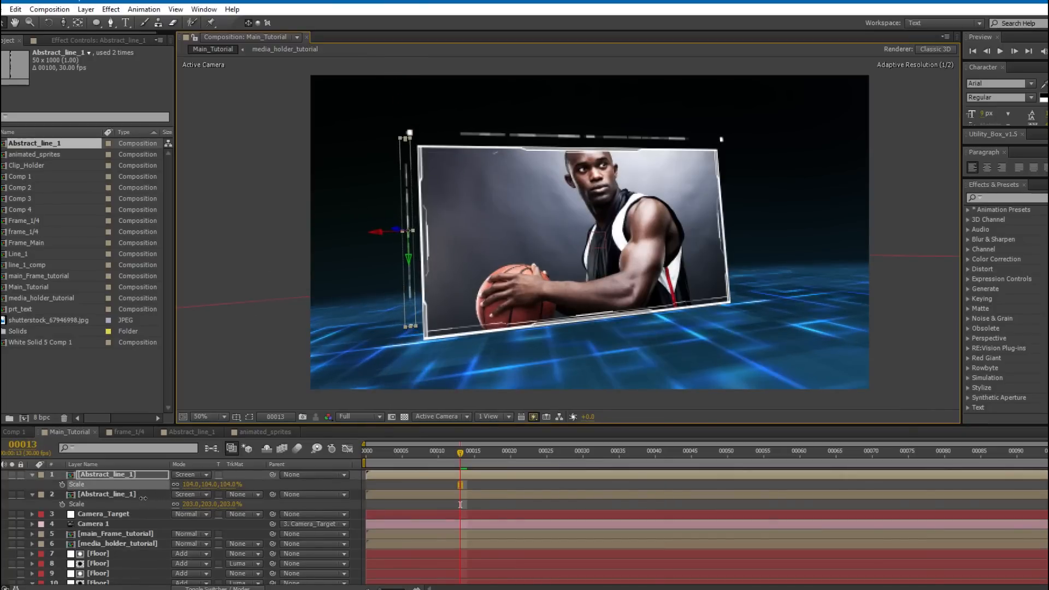
drag(412, 261, 414, 273)
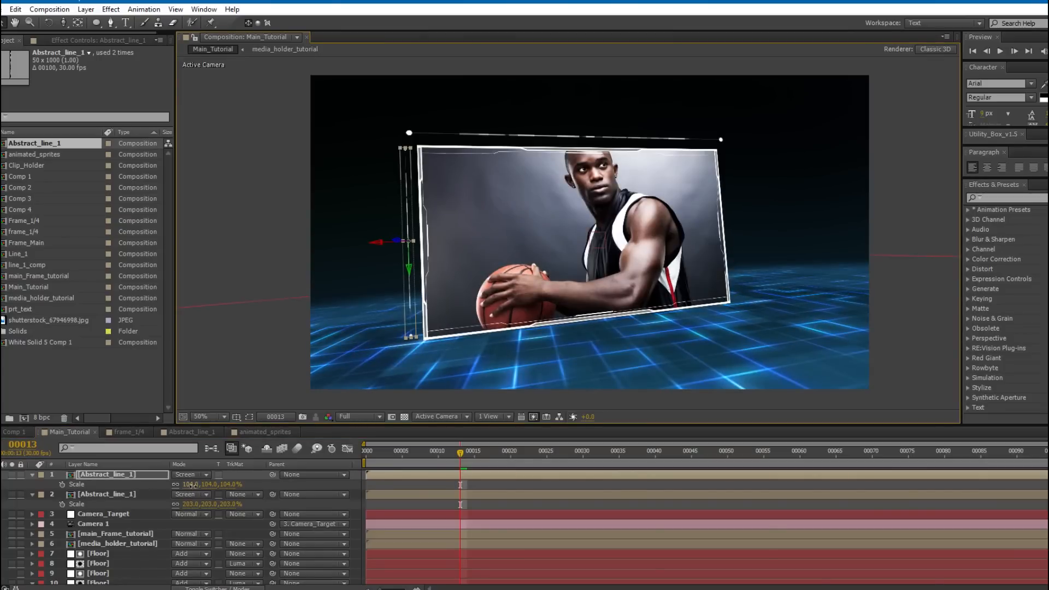
drag(192, 485, 195, 485)
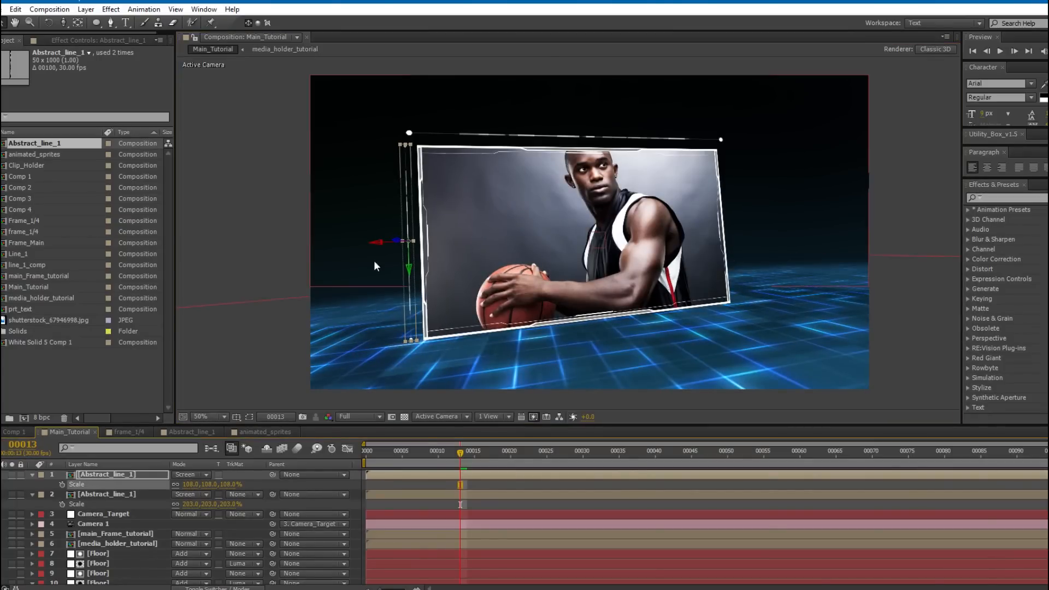
Duplicate the vertical line and place the copy beside the media frame's right edge.
drag(382, 244, 990, 245)
key(ctrl+d)
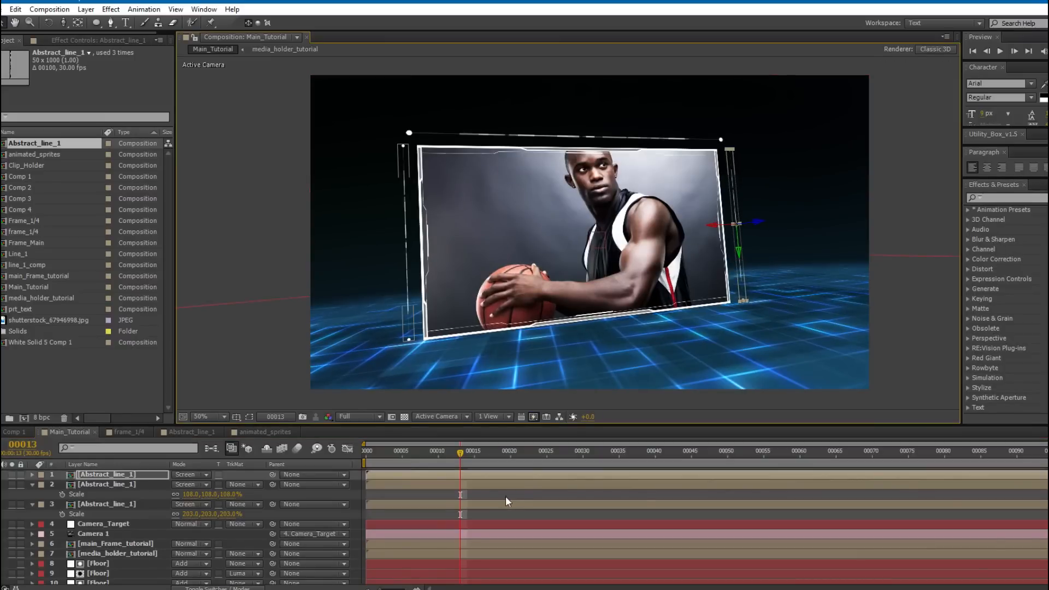
click(513, 495)
Play the Main_Tutorial animation to review the three lines around the media frame.
drag(519, 265, 512, 263)
key(space)
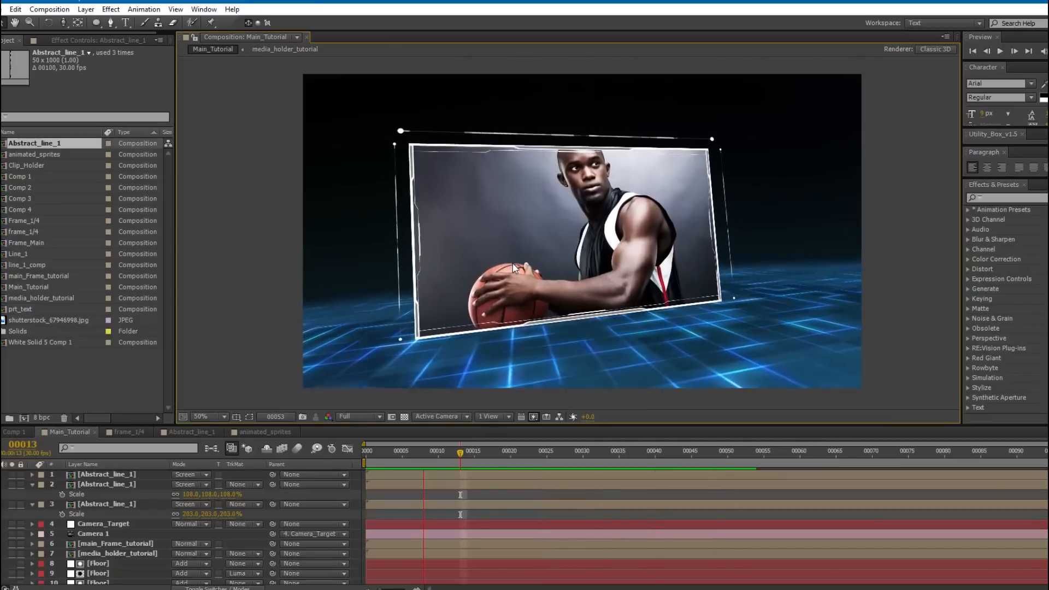
key(space)
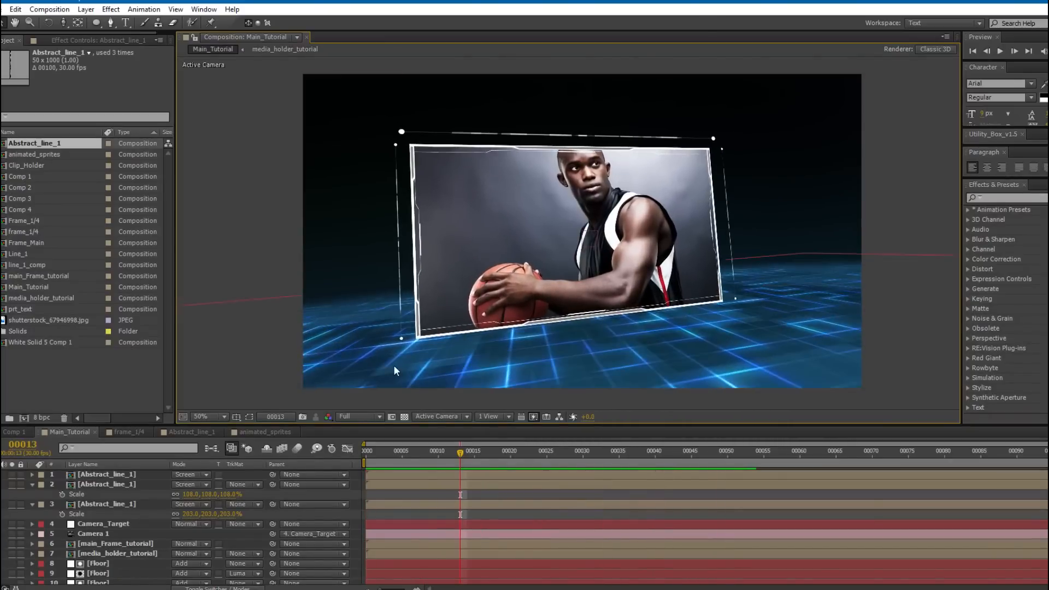
drag(464, 229, 473, 225)
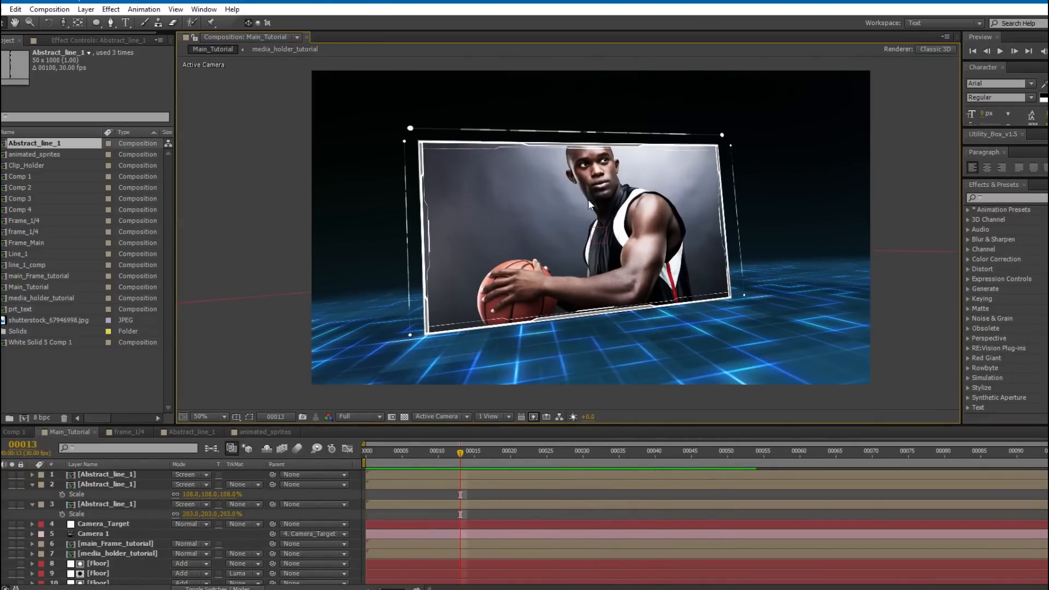
Open the media_holder_tutorial composition and add a 1920 x 1080 white solid above the photo.
scroll(114, 539, down, 2)
click(111, 519)
click(123, 529)
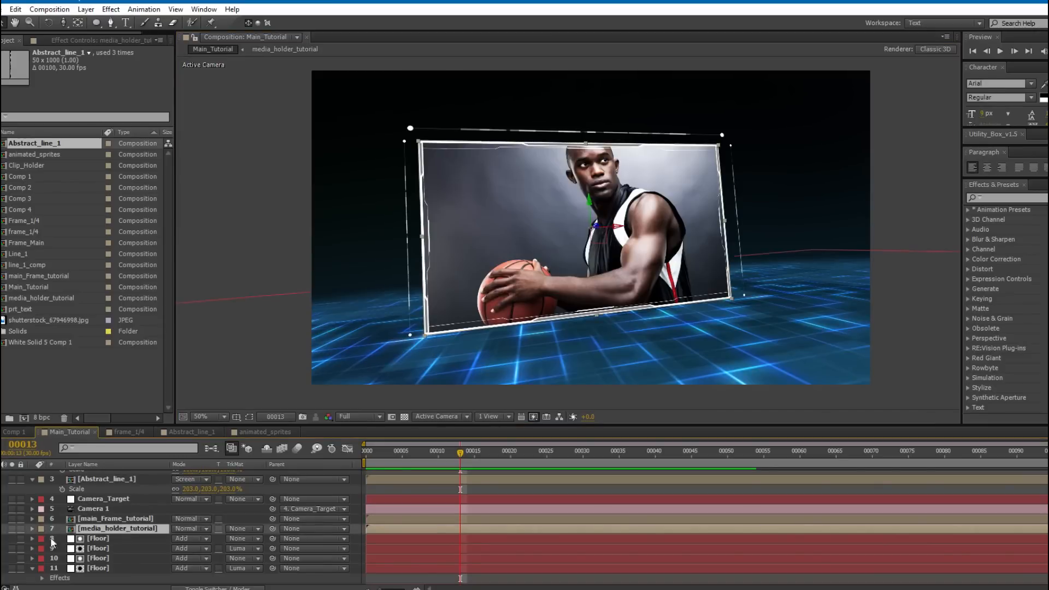
double_click(111, 529)
drag(495, 454, 438, 452)
key(ctrl+y)
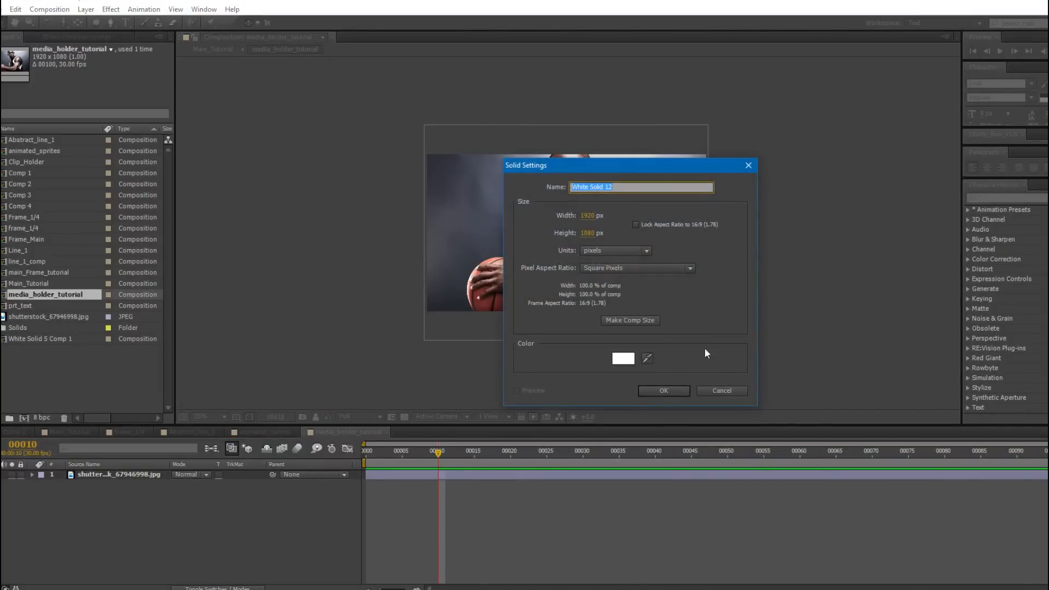
click(658, 392)
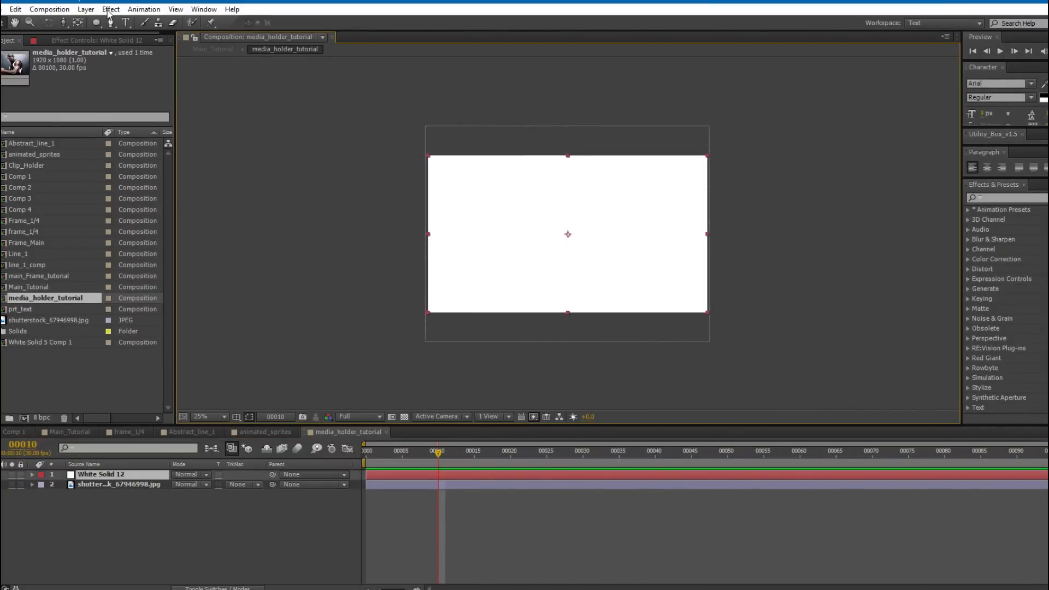
Apply Fractal Noise to the white solid and set its noise type to Block.
click(110, 9)
mouse_move(170, 191)
click(298, 219)
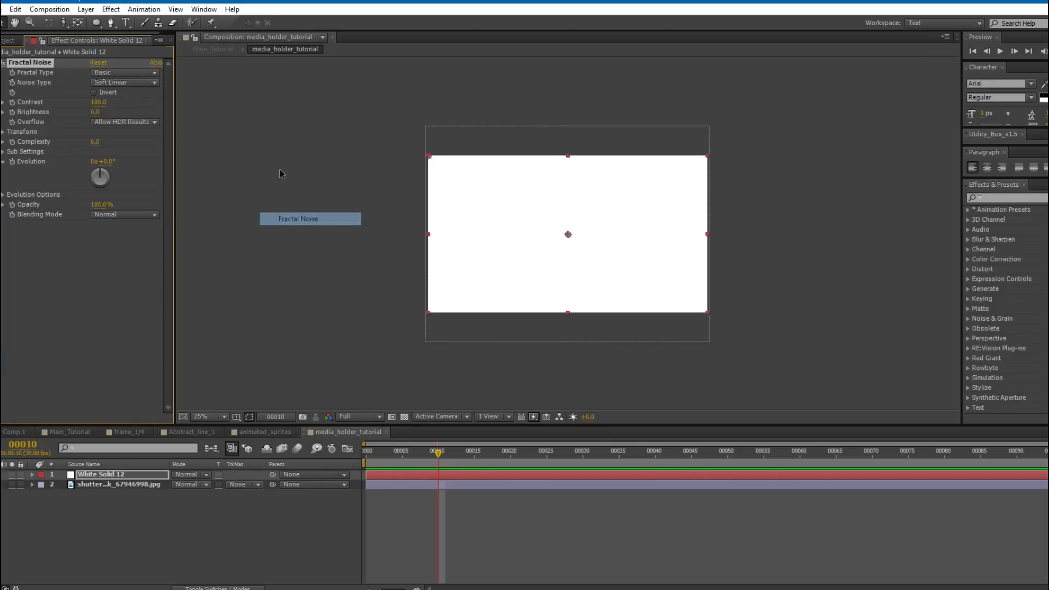
click(124, 73)
click(123, 78)
click(125, 82)
click(136, 94)
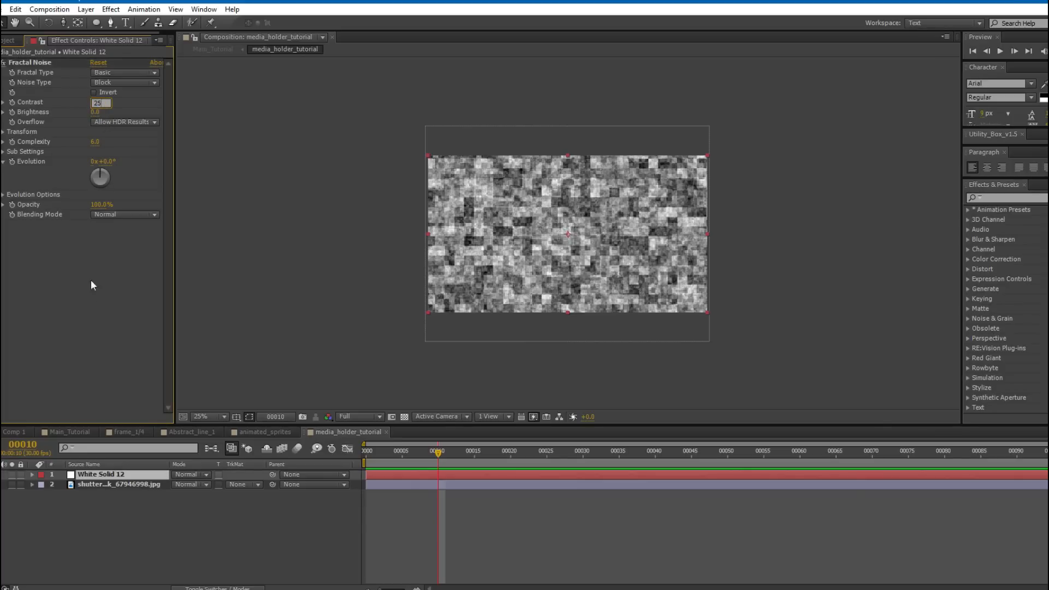
Set the Fractal Noise contrast to 25 and its complexity to 1.3.
text(25)
key(Return)
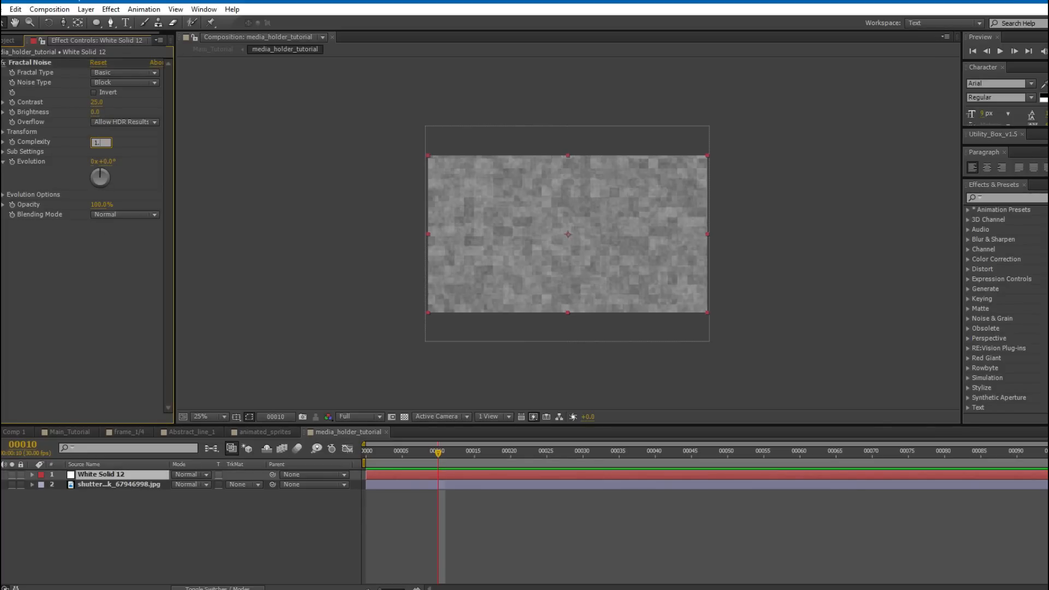
click(96, 143)
text(1)
key(Return)
key(period)
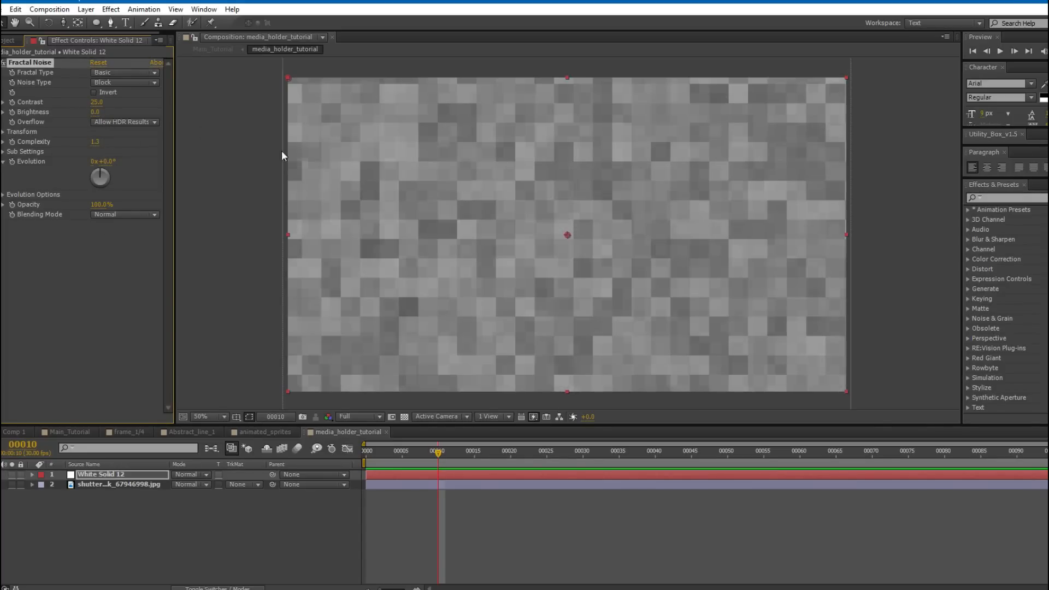
Set the Fractal Noise scale to 132 and drive its evolution with the expression time*150.
click(5, 132)
drag(94, 162, 112, 163)
alt+click(12, 247)
text(time*150)
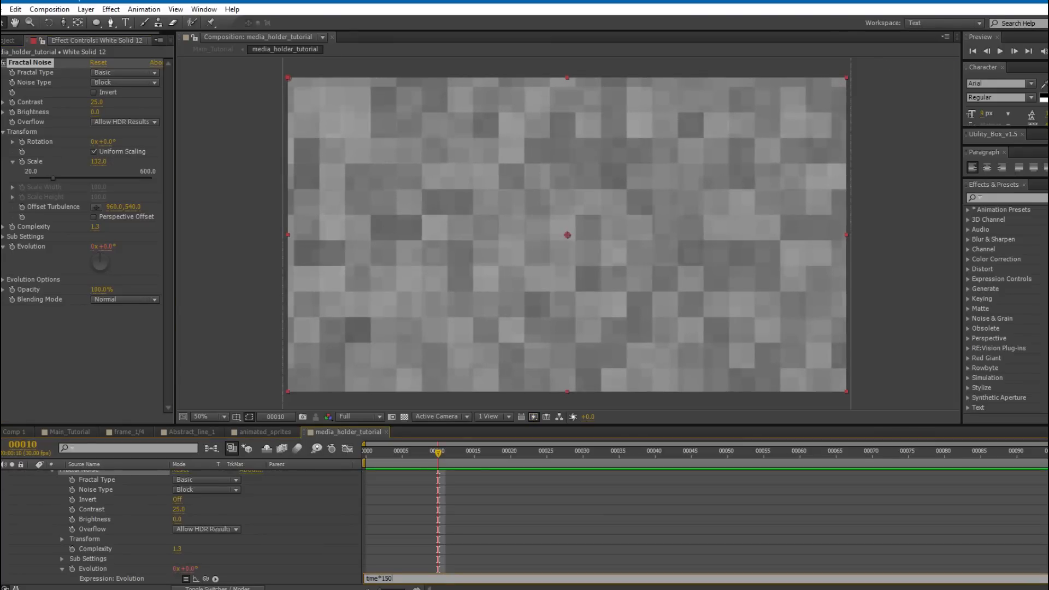
click(470, 475)
drag(438, 453, 469, 481)
Collapse the noise solid's properties and set its blending mode to Soft Light over the photo.
scroll(467, 480, up, 3)
click(31, 474)
click(180, 475)
click(262, 315)
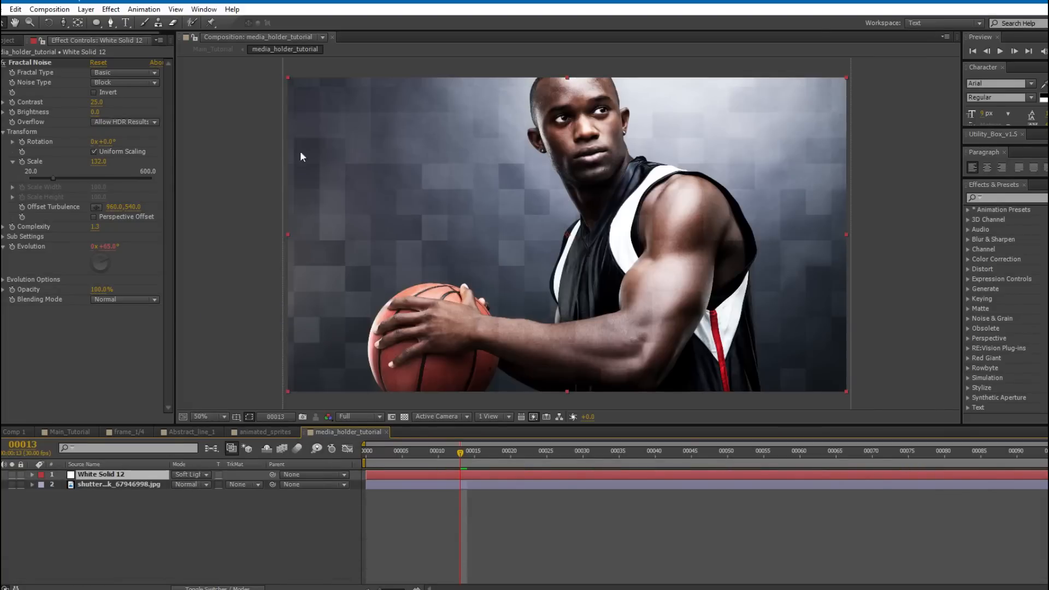
Duplicate the noise solid and solo the copy with its blending mode set to Add.
key(ctrl+d)
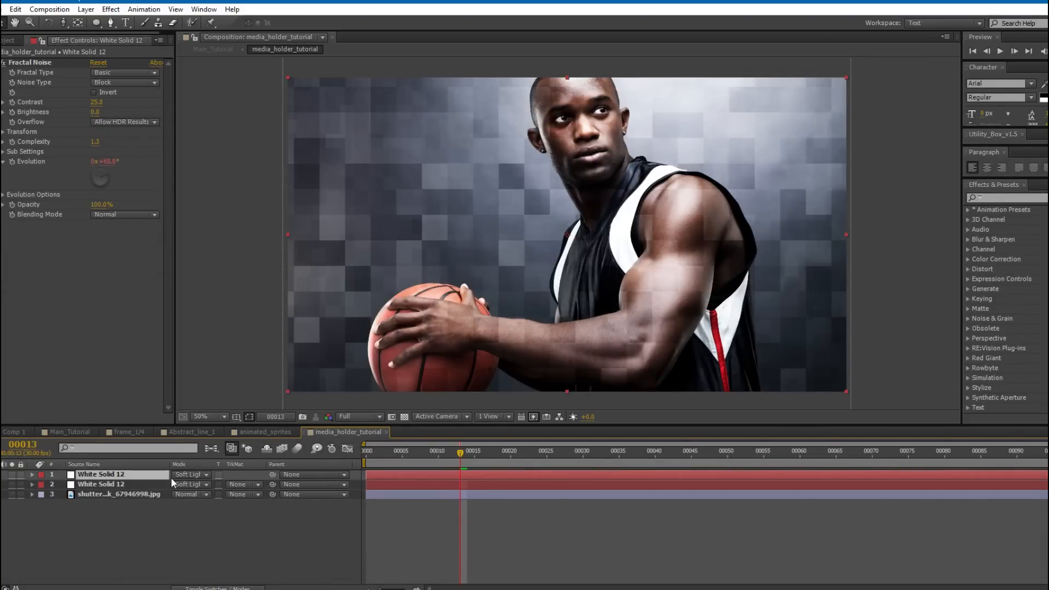
click(180, 475)
click(252, 211)
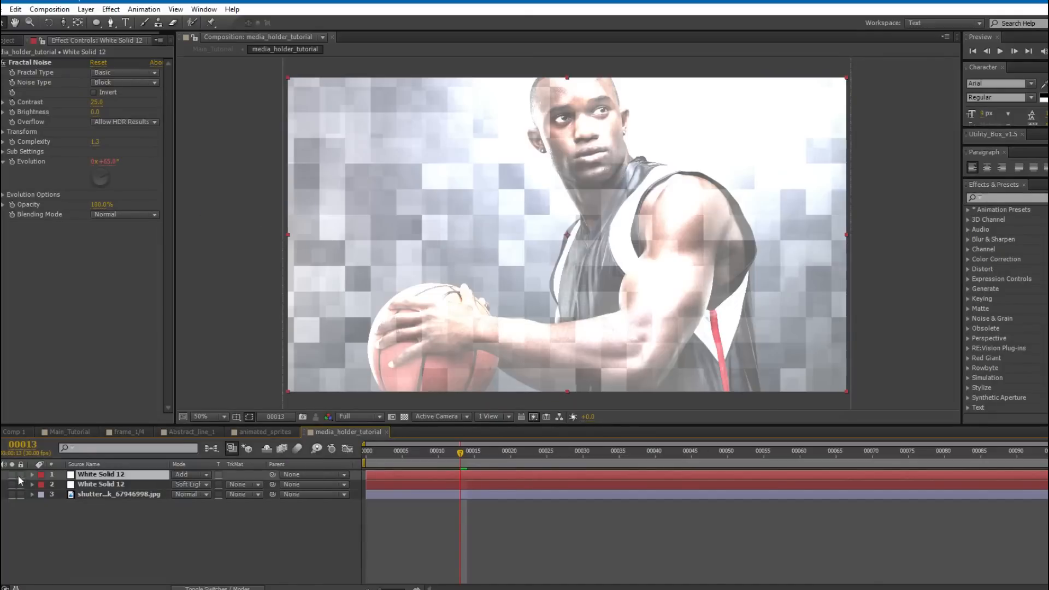
click(11, 475)
Set the copy's Fractal Noise contrast to 64 and apply an inverted Find Edges effect to it.
drag(100, 111, 122, 111)
click(109, 10)
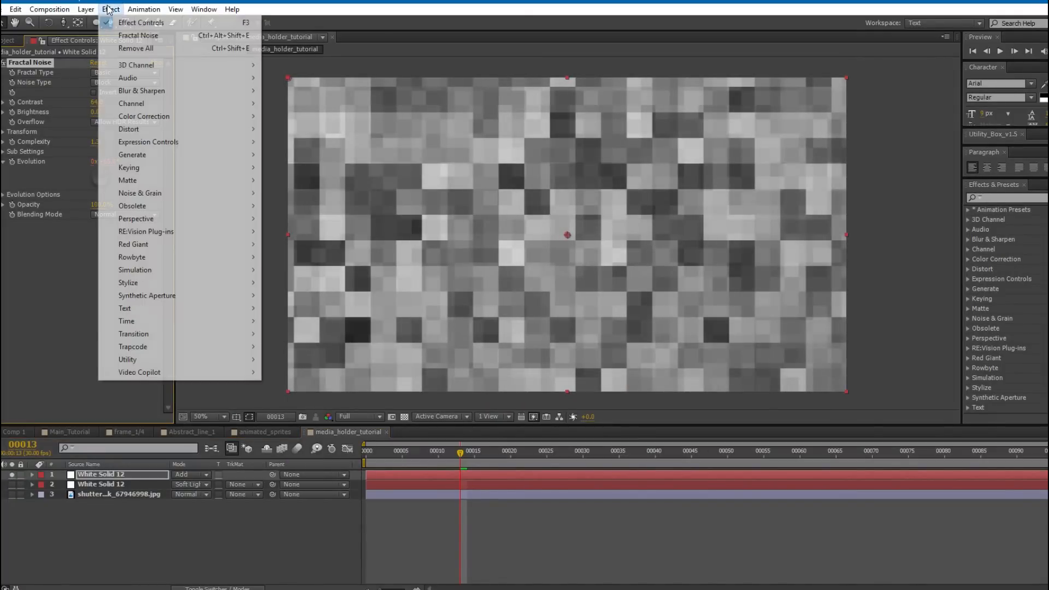
mouse_move(194, 287)
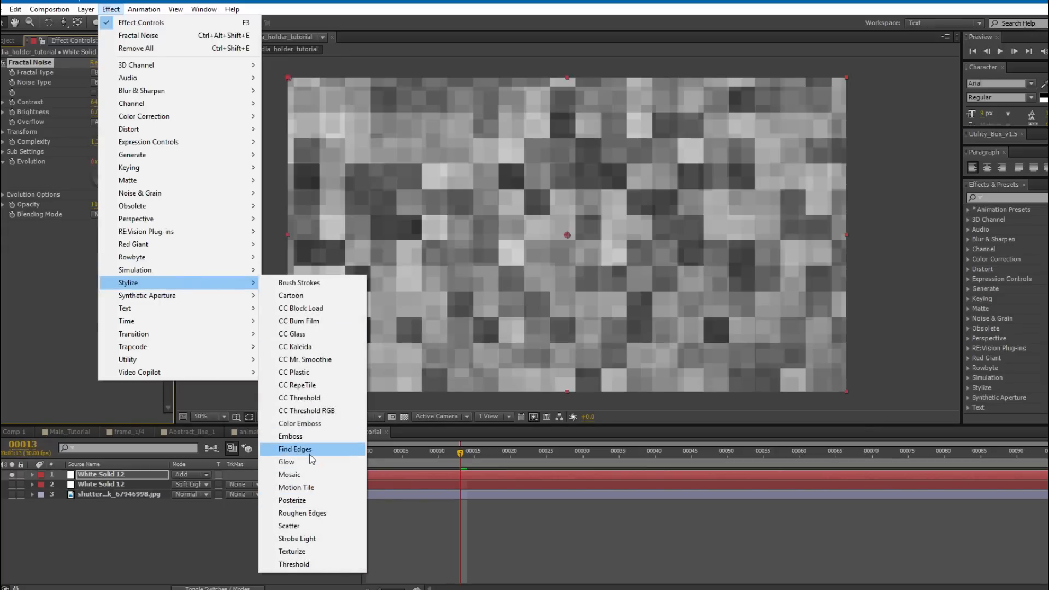
click(309, 454)
click(94, 234)
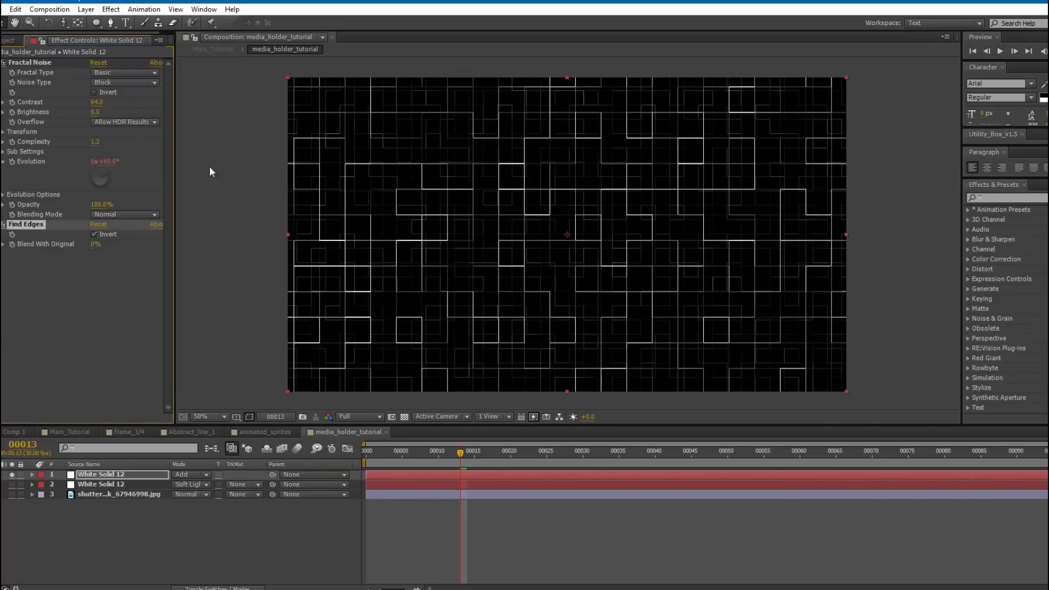
Apply Tritone to the edge layer and set its midtones to a bright, saturated blue.
click(111, 9)
mouse_move(155, 119)
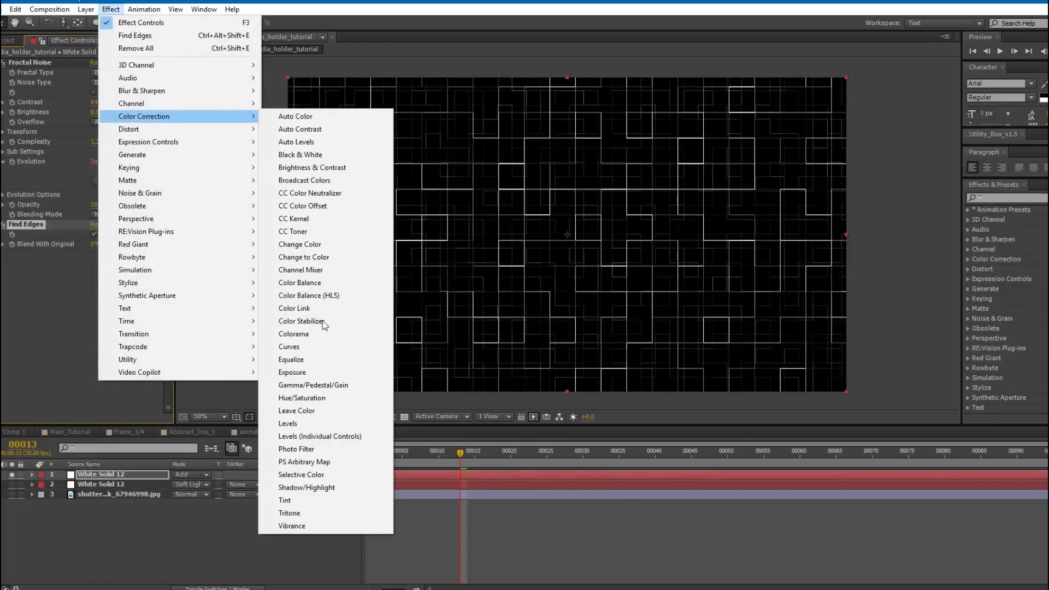
click(289, 513)
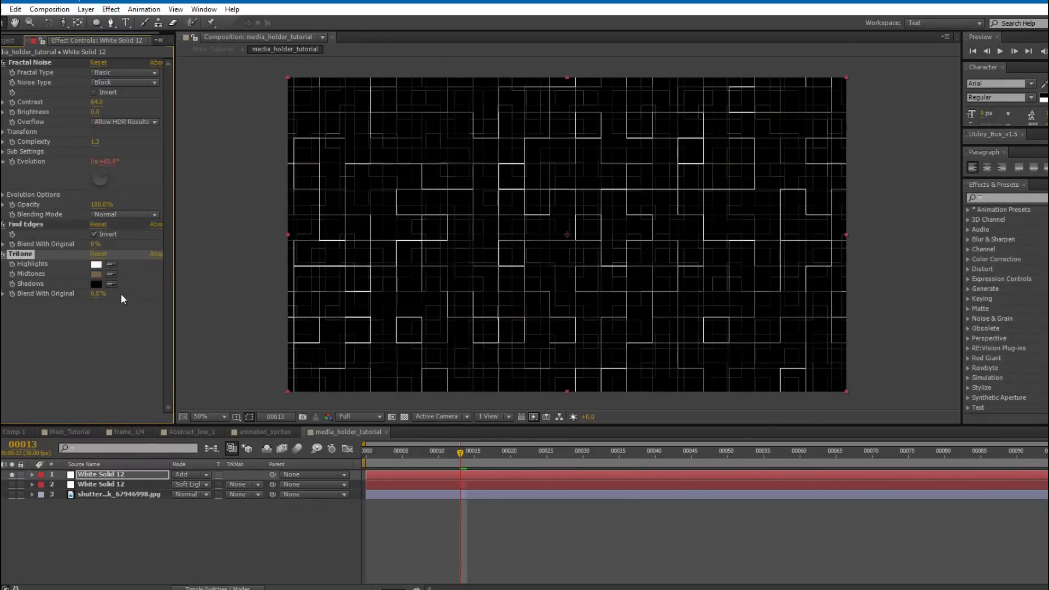
click(97, 274)
click(182, 439)
drag(158, 382, 164, 360)
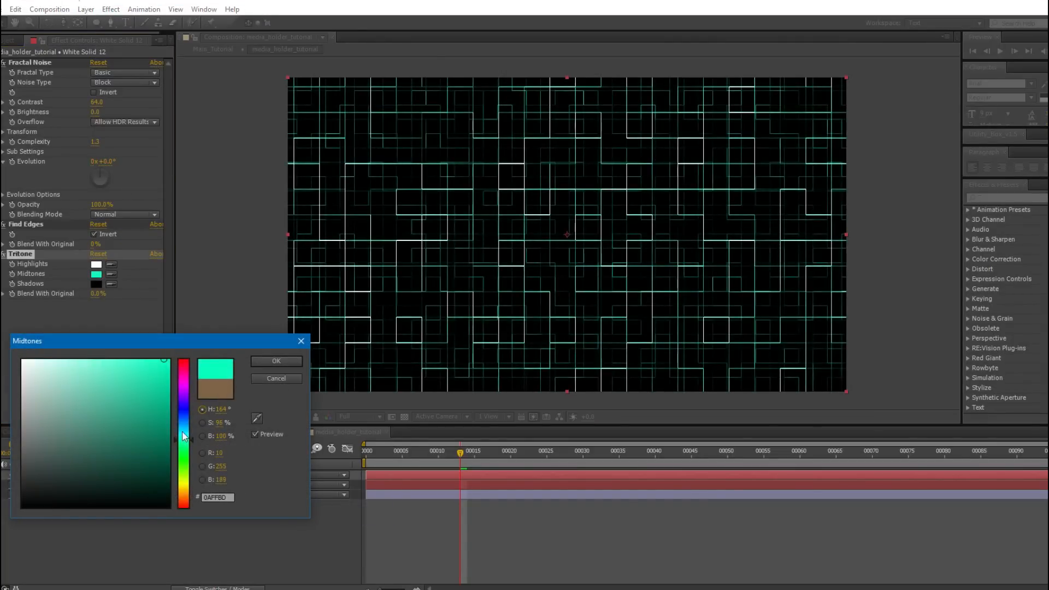
drag(182, 430, 184, 422)
click(276, 362)
Unsolo the edge layer and set its Fractal Noise brightness to -39 and contrast to 11.
click(90, 475)
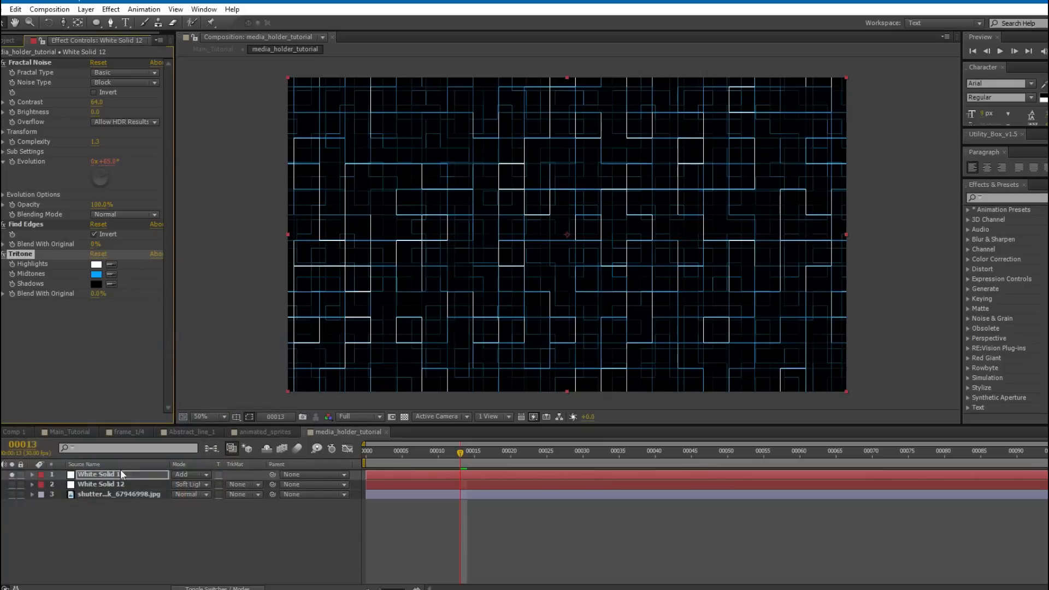
click(12, 475)
drag(382, 259, 389, 262)
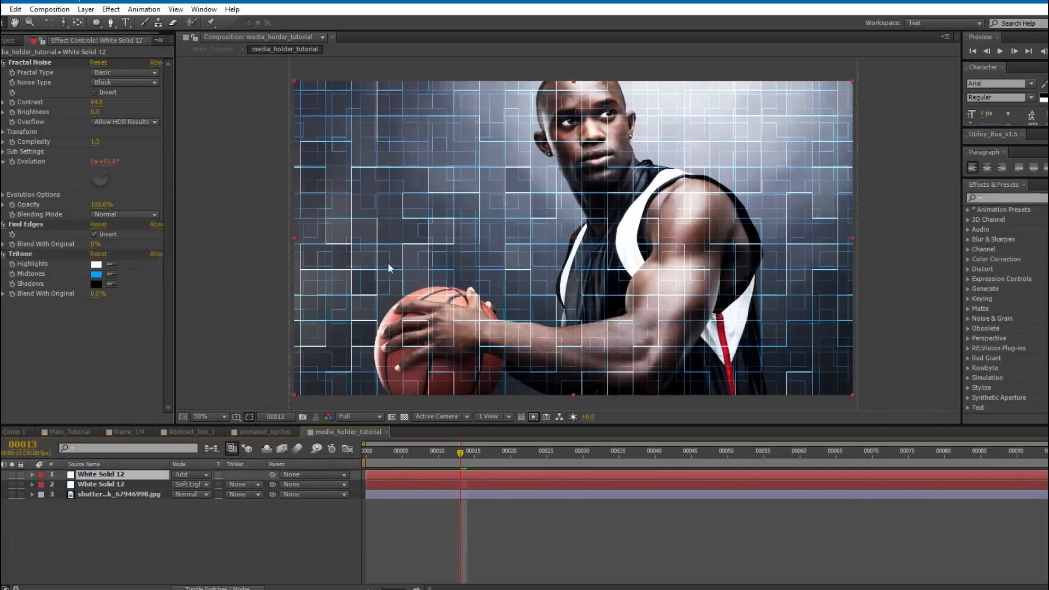
mouse_move(94, 112)
mouse_down()
mouse_move(62, 117)
mouse_move(76, 106)
mouse_up()
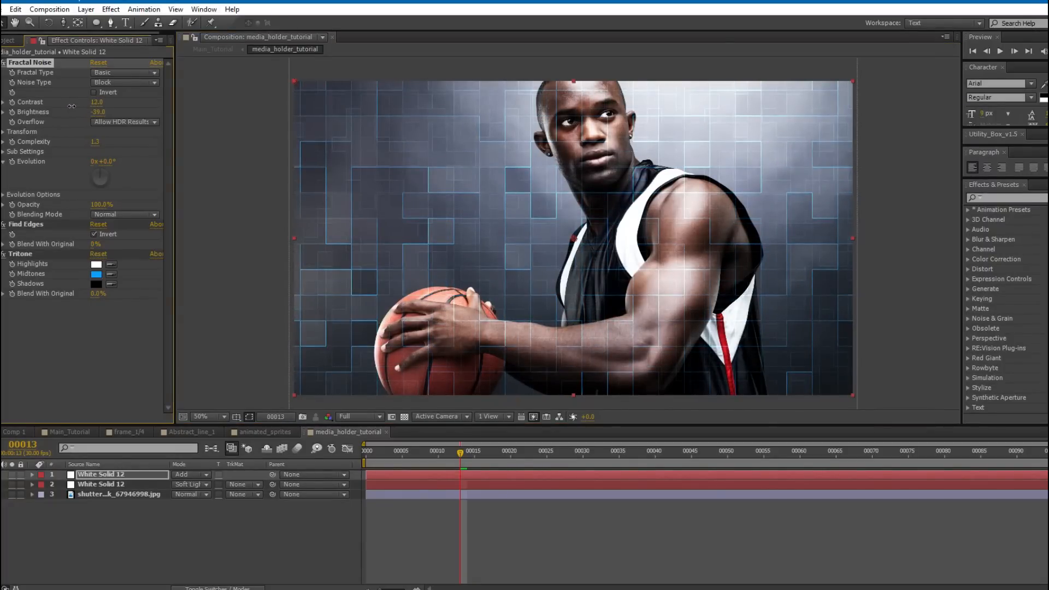
Scrub and play the timeline to review the animated blocks and blue edges over the photo.
click(405, 477)
drag(461, 276, 446, 265)
click(500, 447)
drag(500, 447, 454, 457)
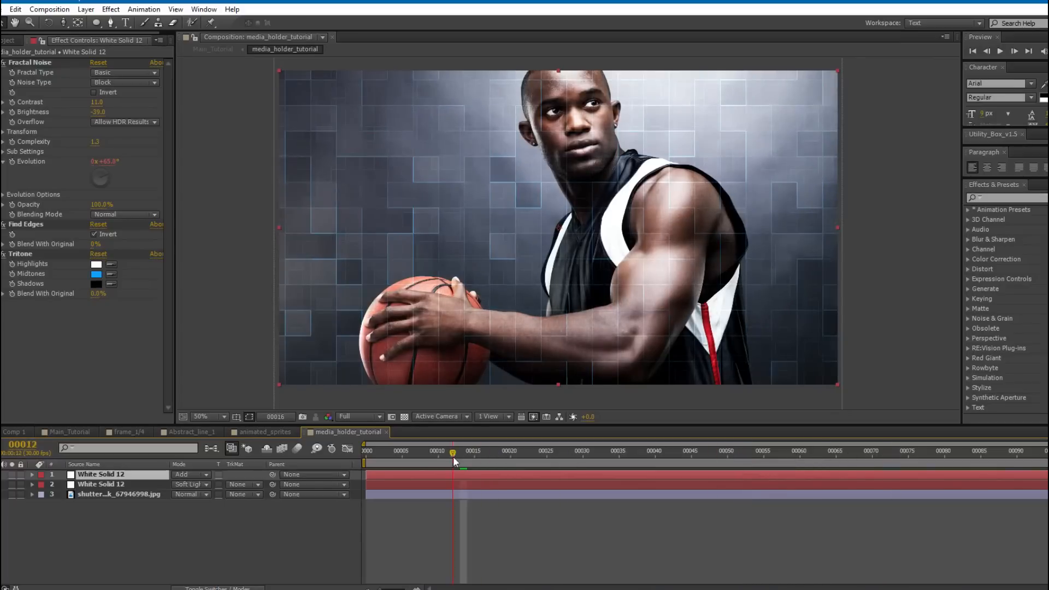
key(space)
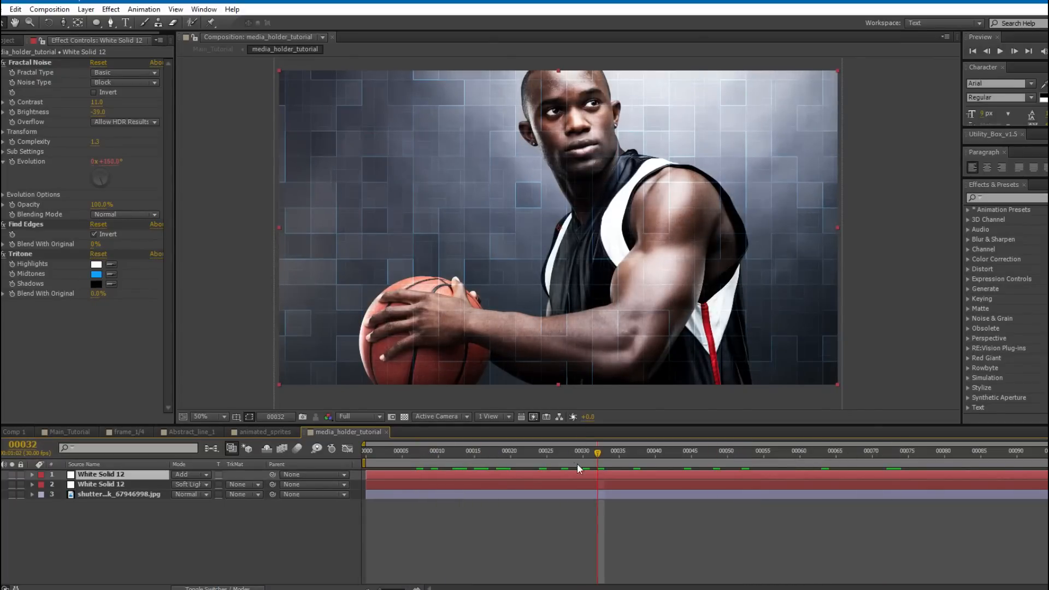
drag(660, 457, 516, 476)
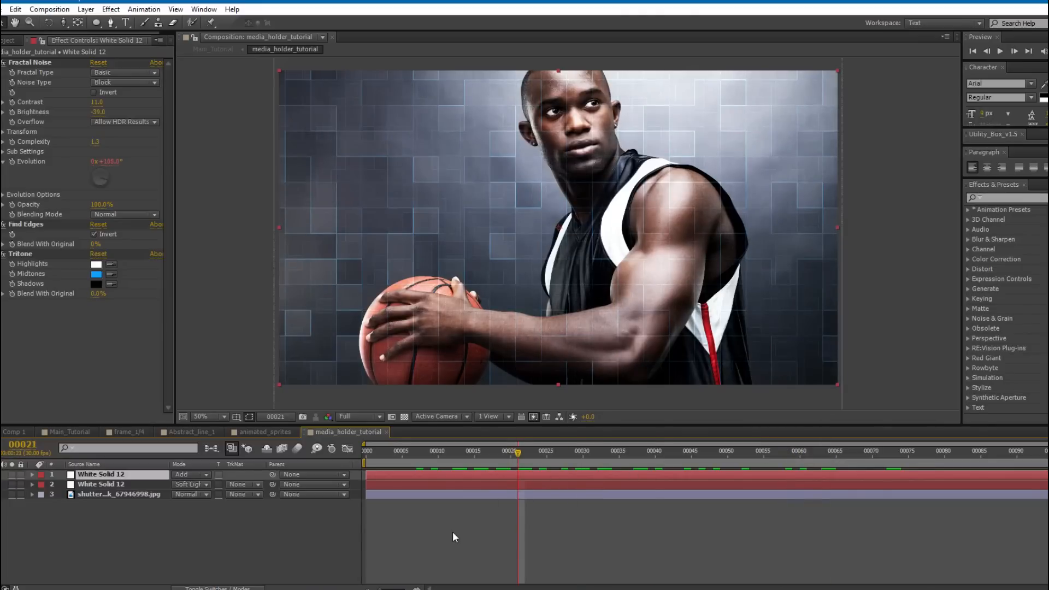
scroll(422, 319, up, 1)
Add a new white solid above the other layers and apply Cell Pattern to it.
click(146, 519)
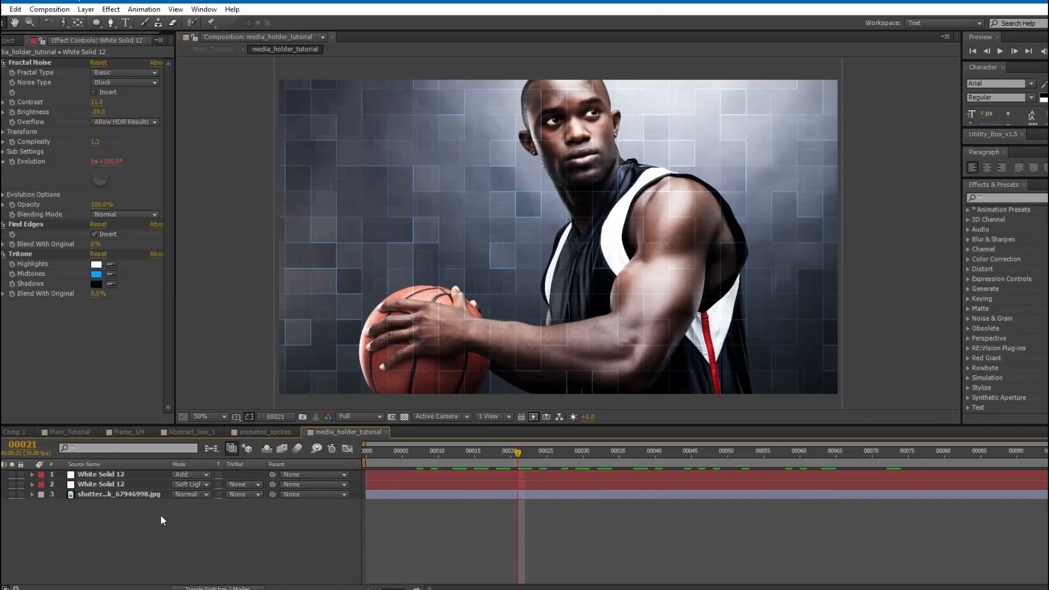
key(ctrl+y)
key(Return)
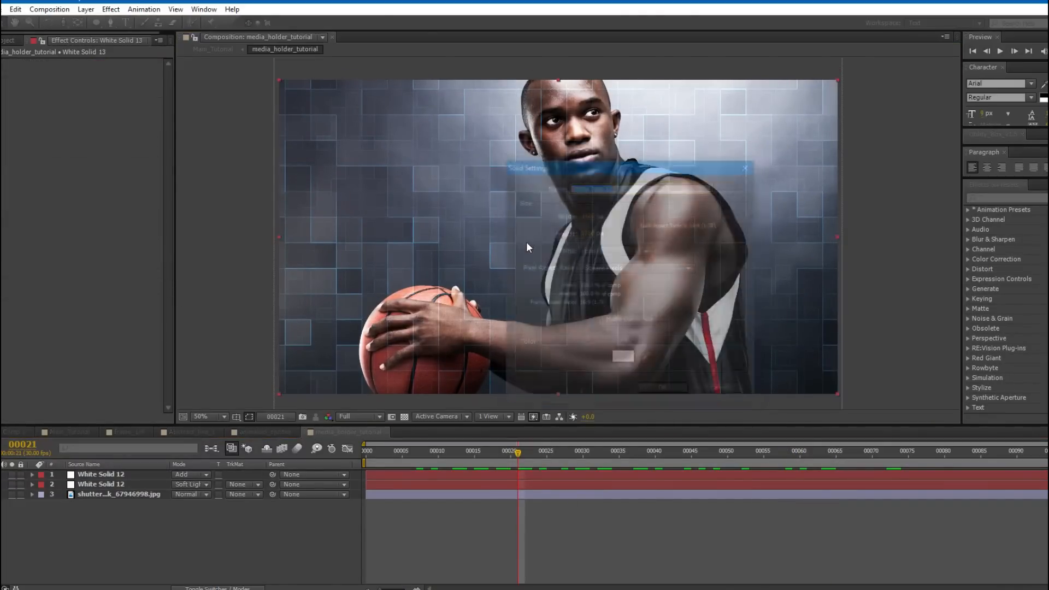
click(111, 10)
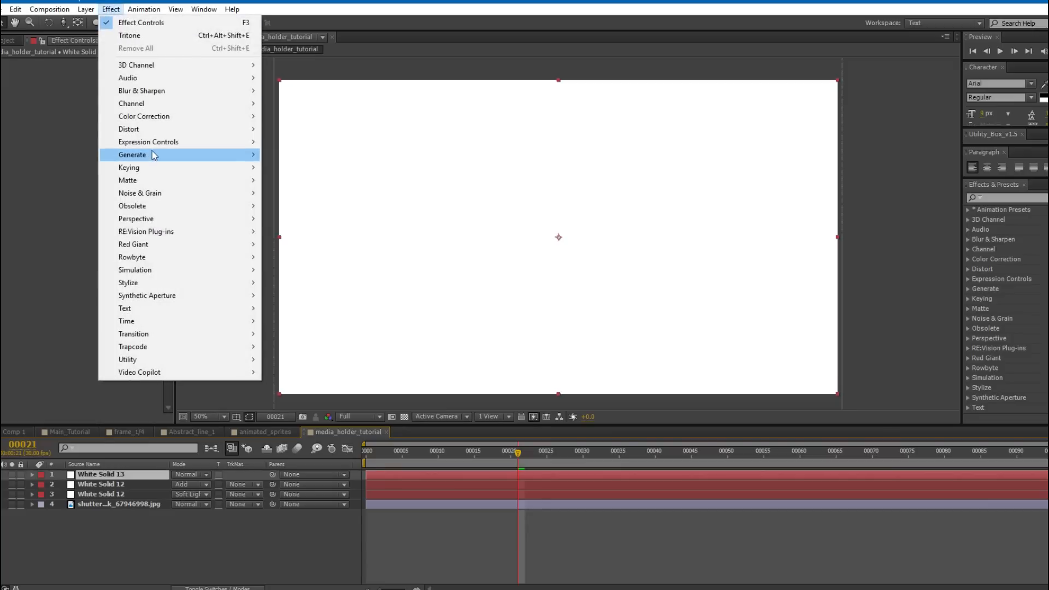
mouse_move(154, 155)
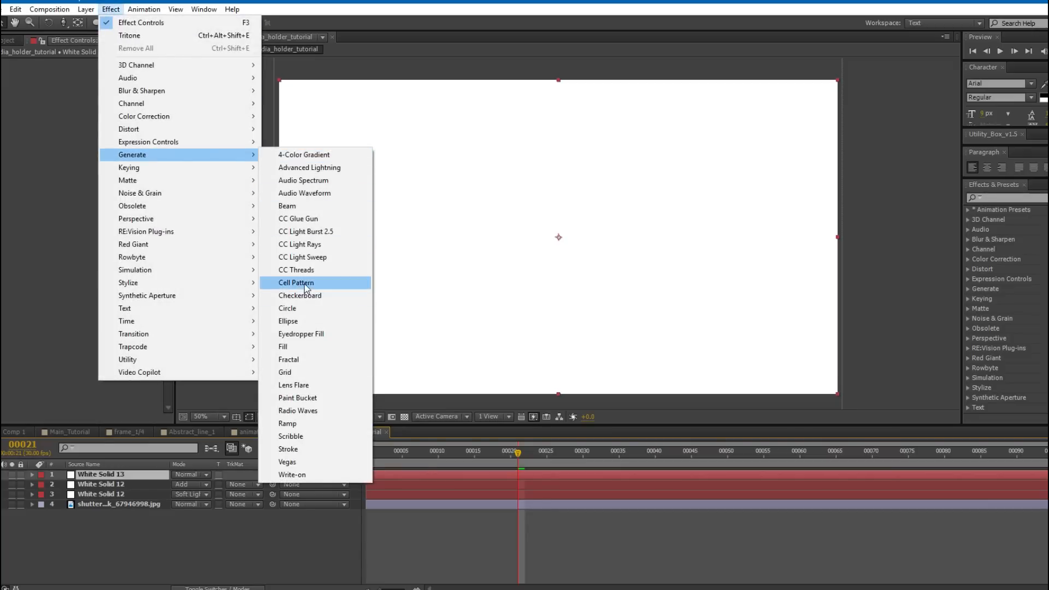
click(328, 283)
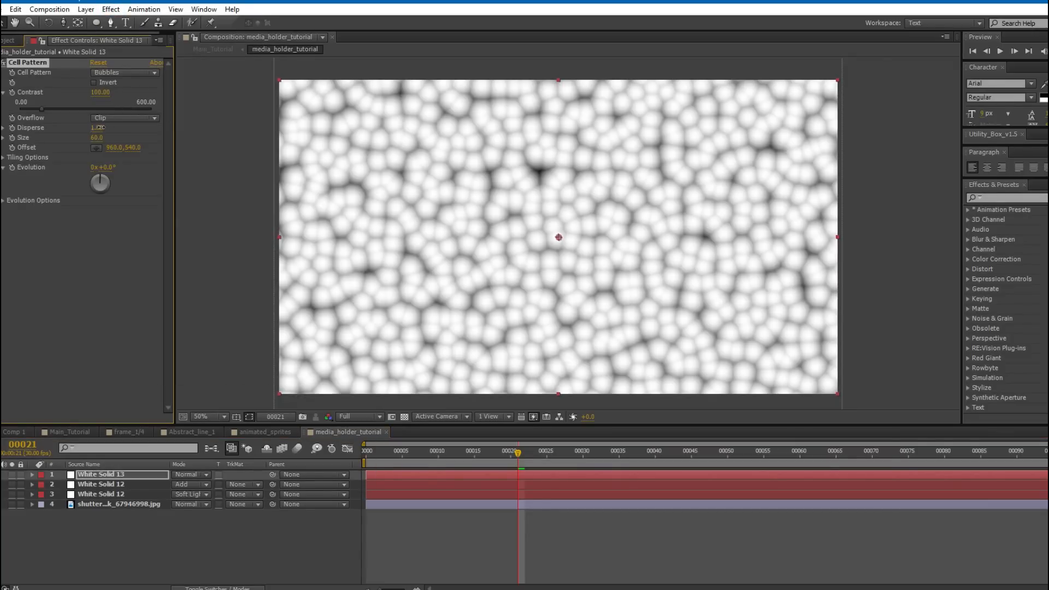
Set the Cell Pattern disperse to 0, size to 10 and contrast to 314 to form a fine grid.
text(0)
key(Return)
text(10)
key(Return)
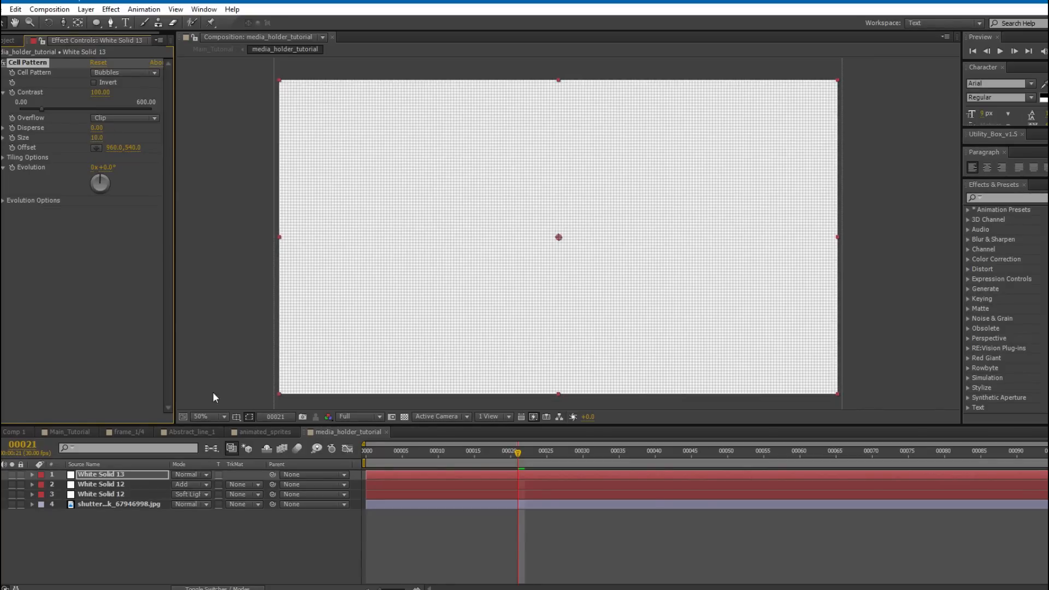
drag(136, 94, 231, 93)
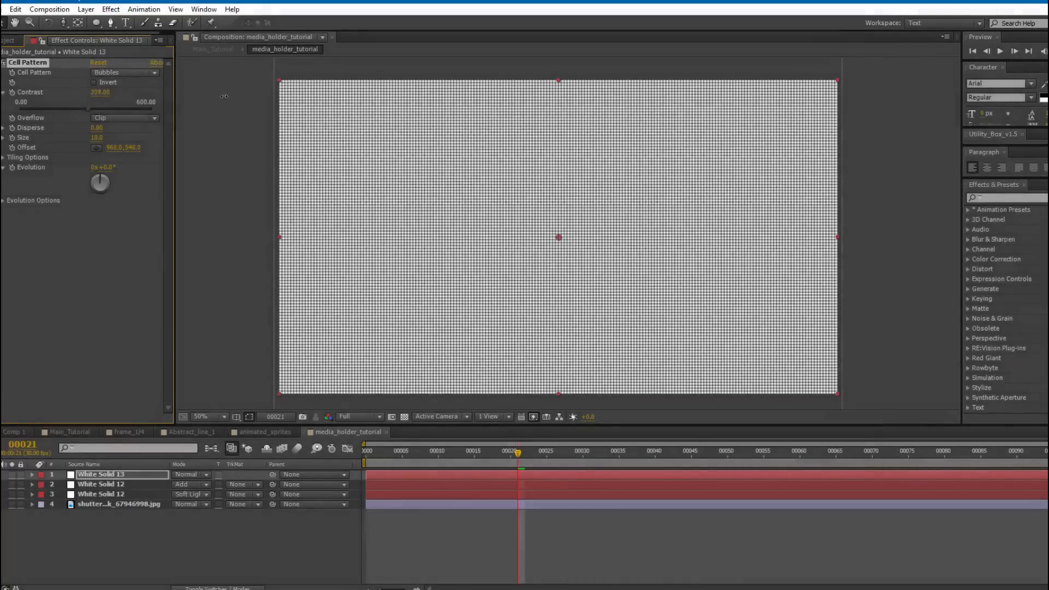
Set the Cell Pattern solid's blending mode to Soft Light and inspect the grid over the photo.
click(113, 477)
click(192, 474)
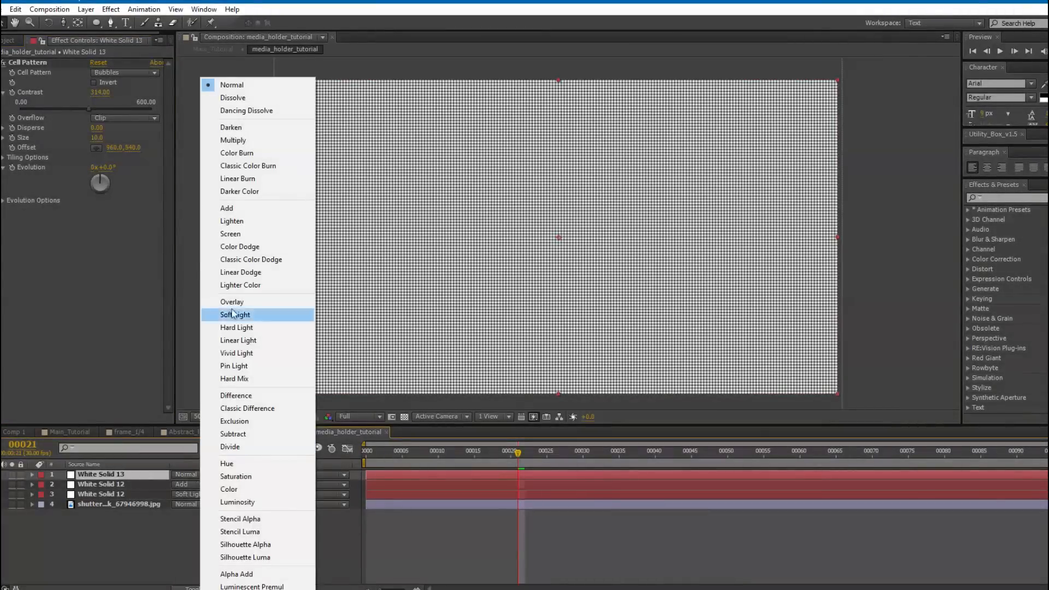
click(246, 317)
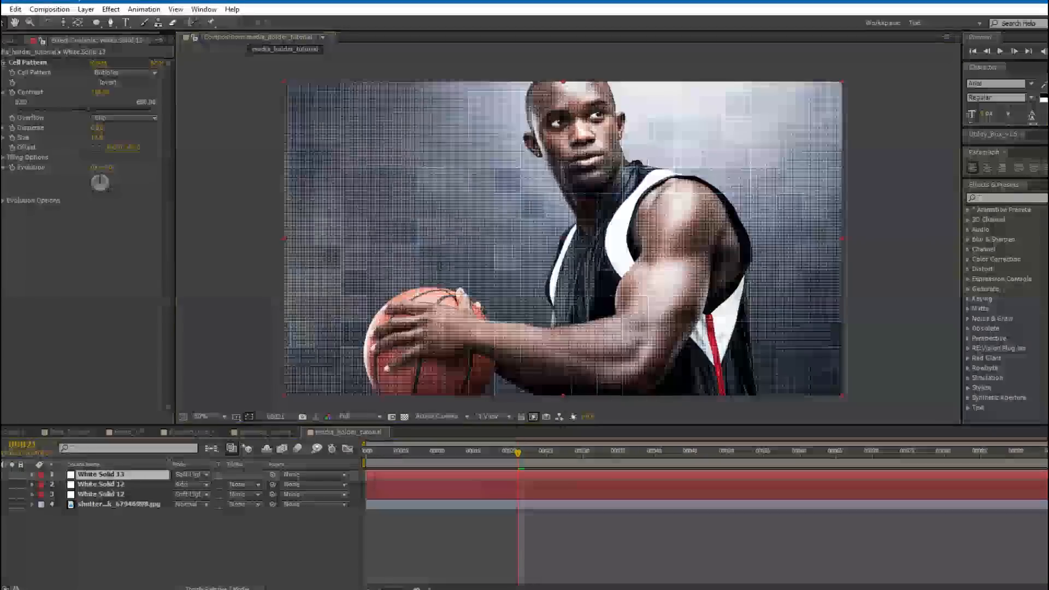
drag(349, 234, 374, 252)
scroll(543, 179, up, 1)
drag(542, 180, 444, 145)
scroll(369, 254, down, 1)
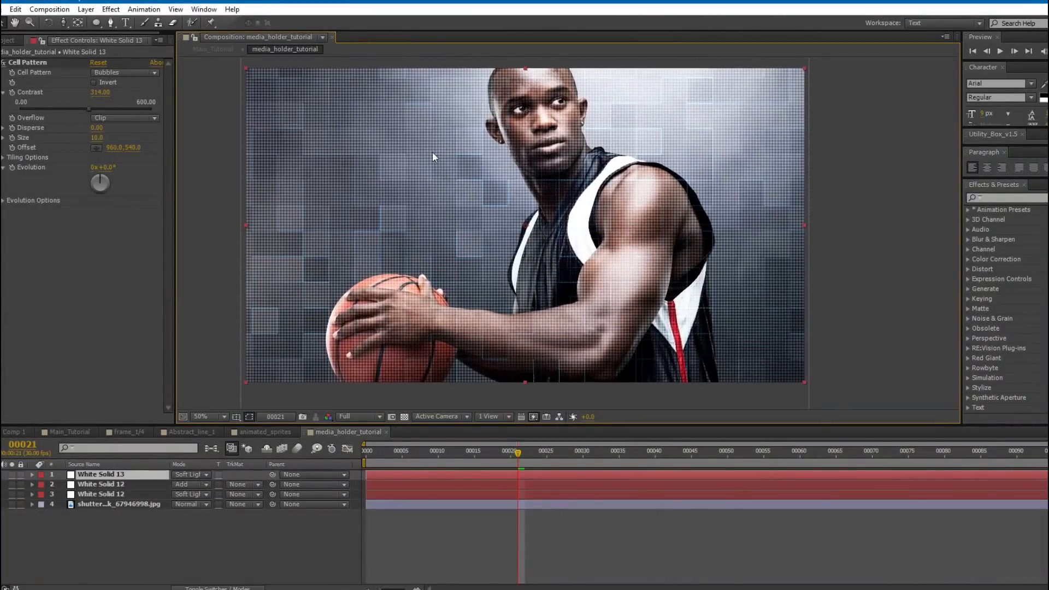
Lower the opacity of the Cell Pattern solid to 31%.
key(t)
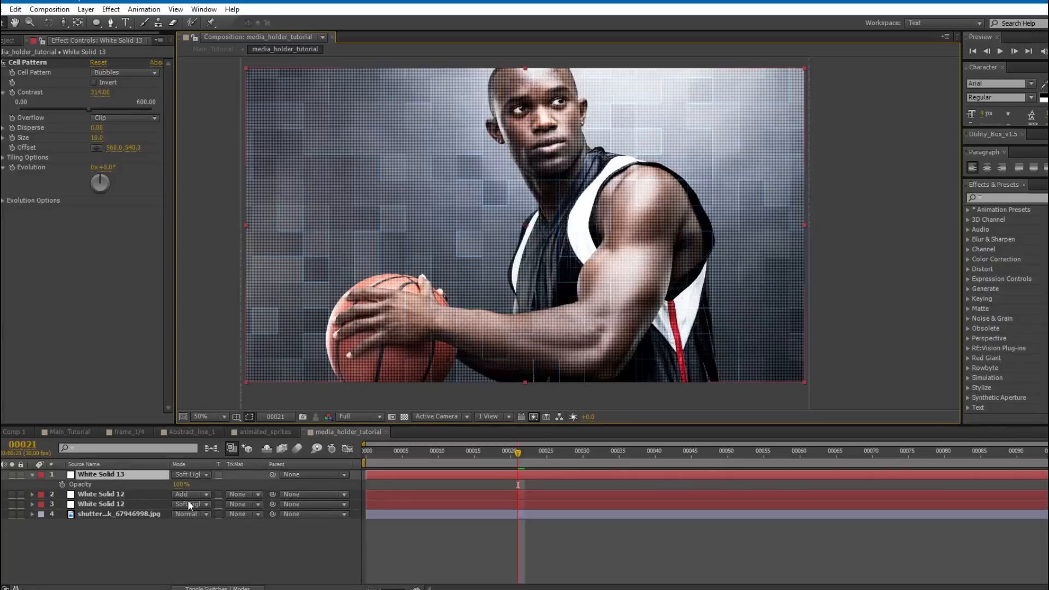
click(181, 485)
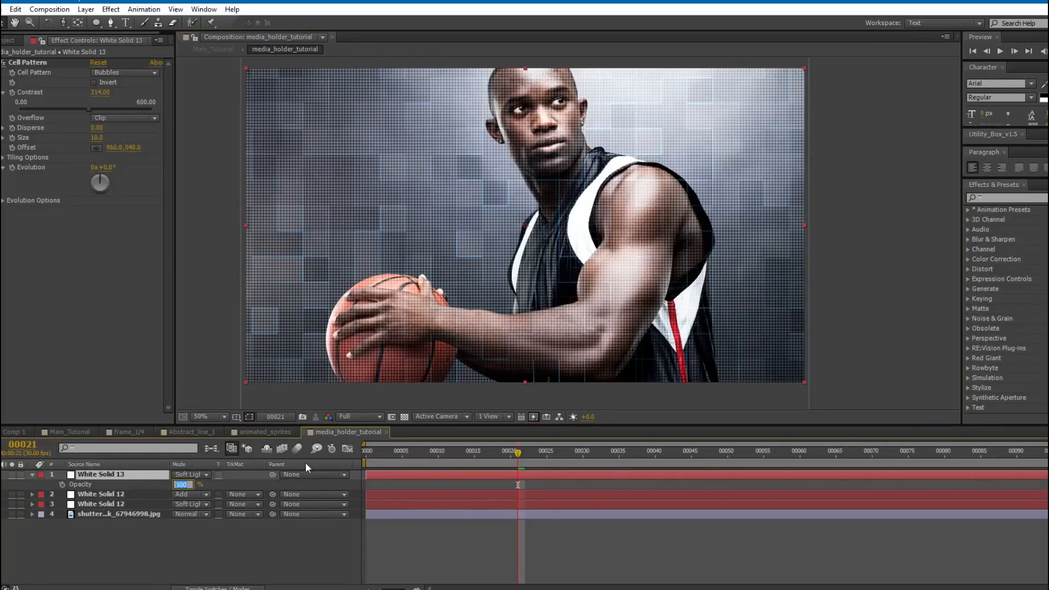
text(35)
key(Return)
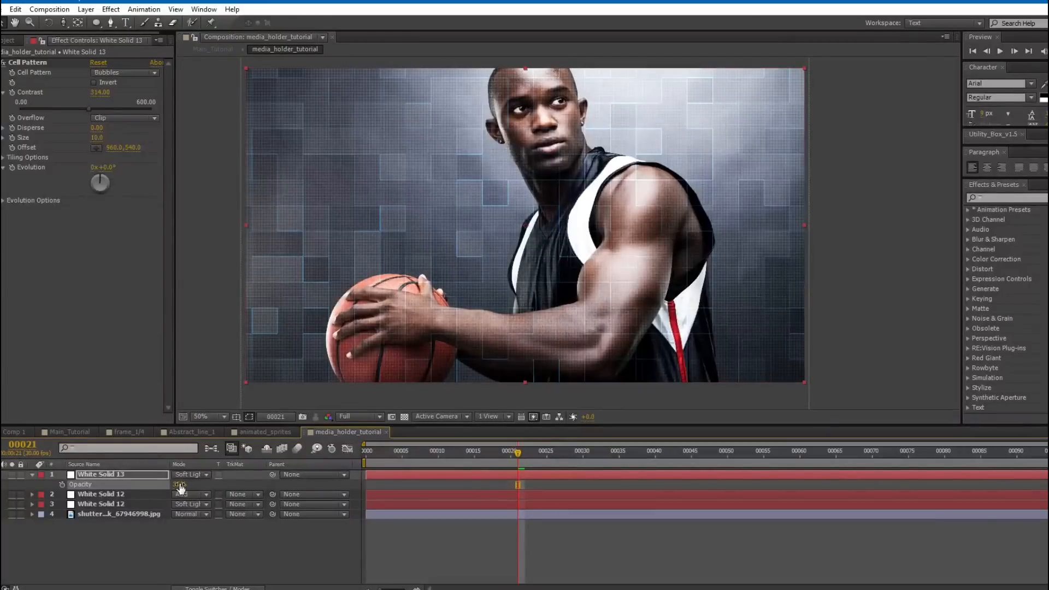
drag(173, 484, 179, 484)
Raise the edge layer's Fractal Noise contrast slightly and add a Glow with threshold 38% and radius 66.
click(146, 496)
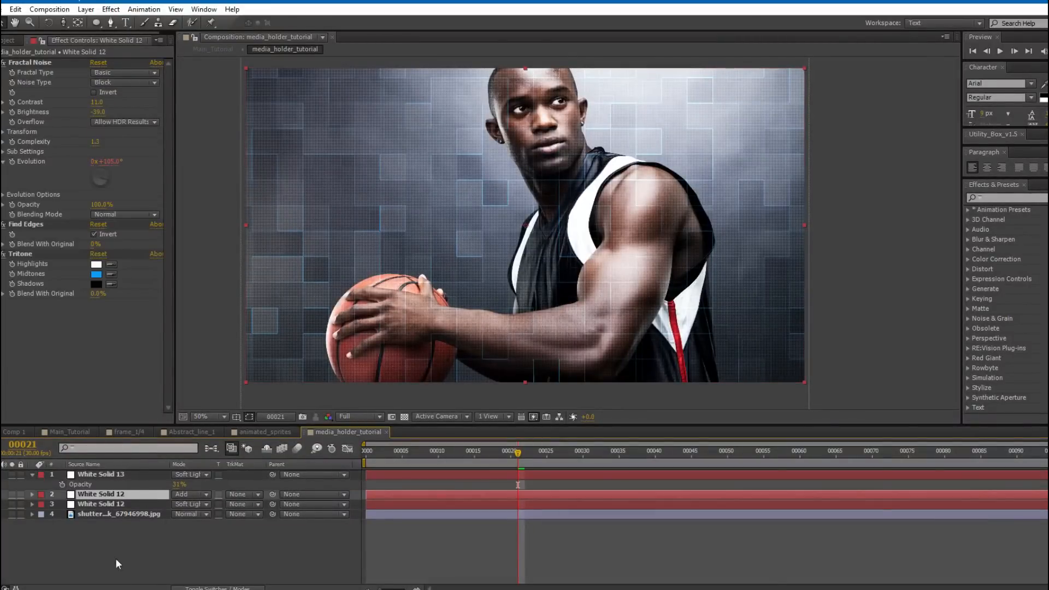
mouse_move(96, 102)
mouse_down()
mouse_move(110, 103)
mouse_move(100, 103)
mouse_up()
click(111, 10)
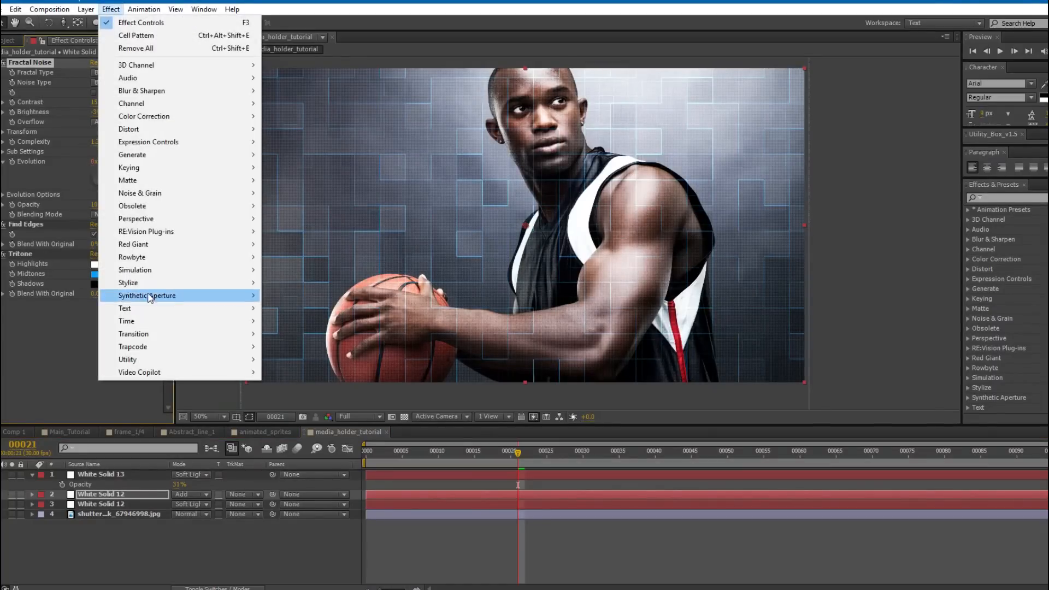
mouse_move(208, 283)
click(303, 462)
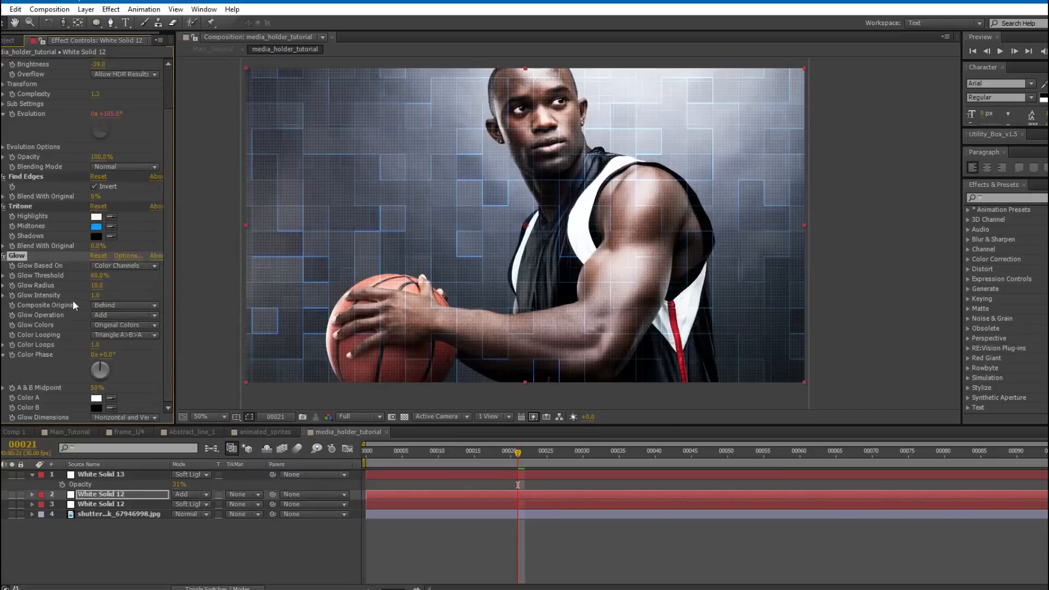
drag(94, 275, 120, 289)
Scrub to frame 73 and open the Main_Tutorial composition to check the photo treatment inside the 3D frame.
click(509, 530)
drag(518, 453, 800, 466)
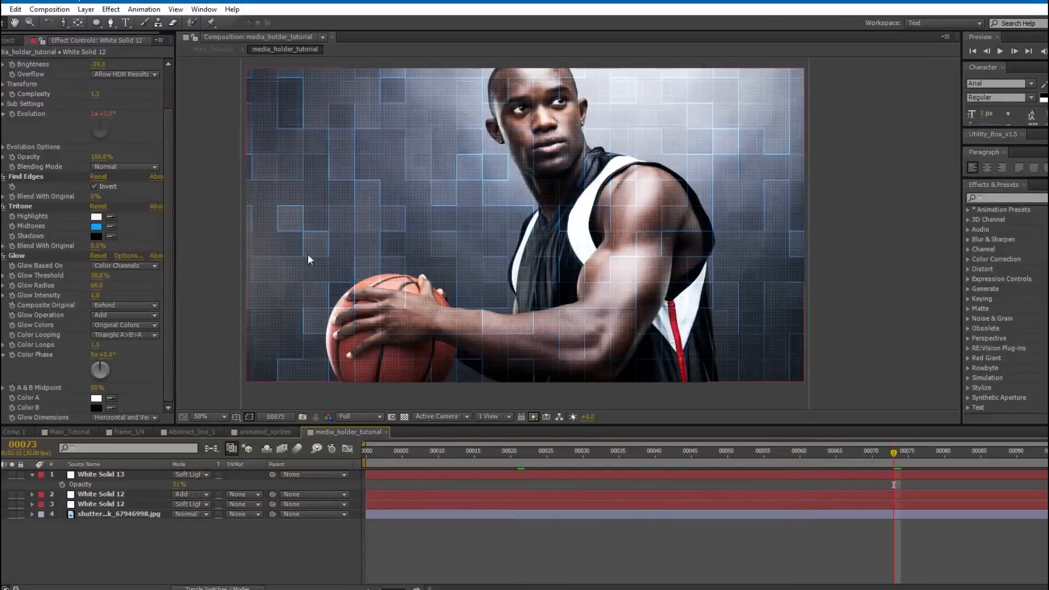
click(66, 432)
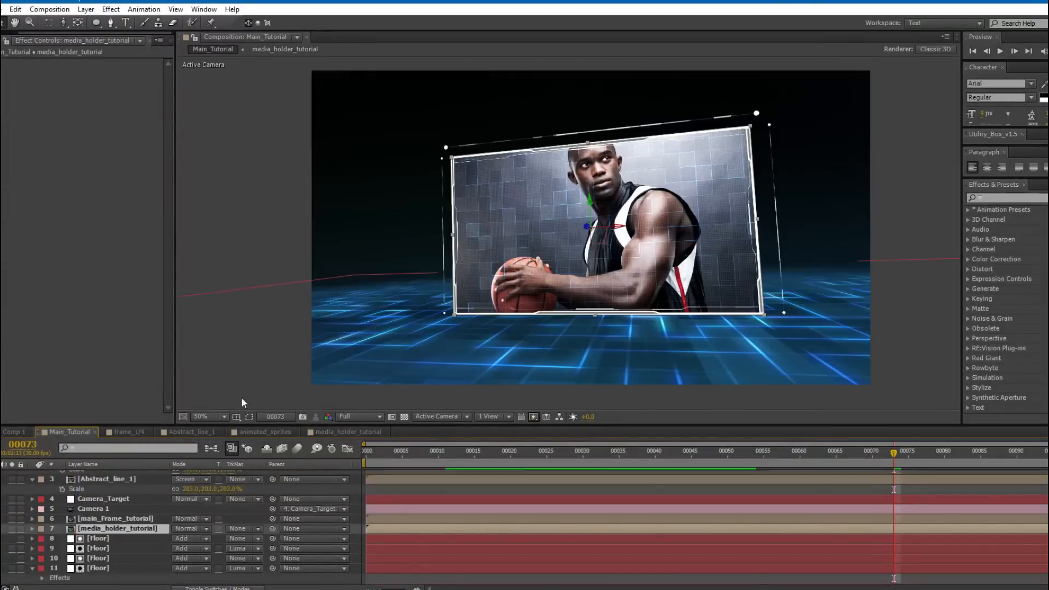
mouse_move(396, 295)
mouse_down()
mouse_move(353, 291)
mouse_move(407, 292)
mouse_up()
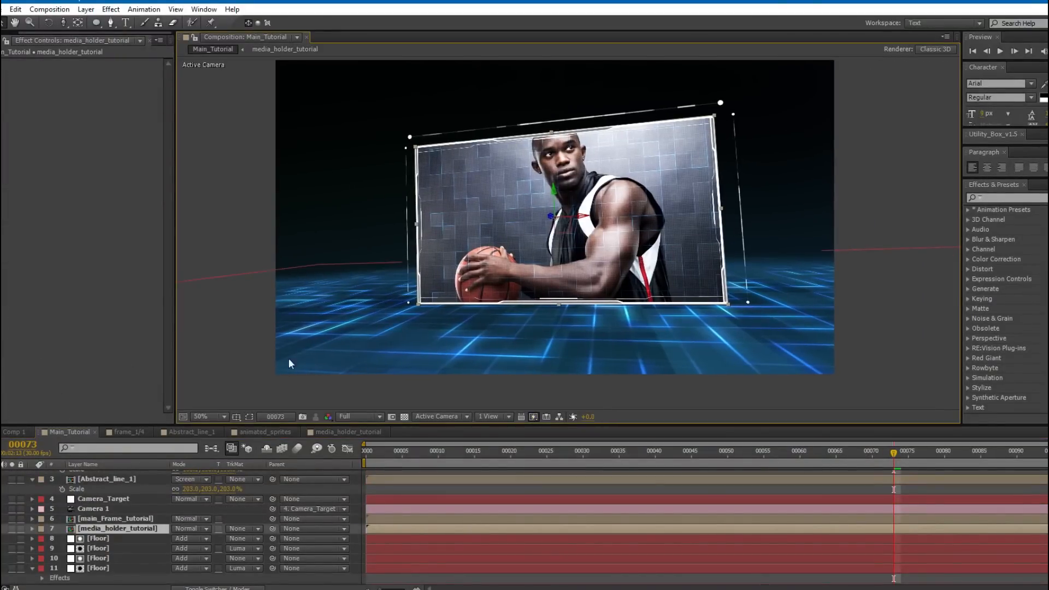
Scrub Main_Tutorial to frame 17 and compare its media frame with the one in Comp 1.
drag(676, 462, 544, 466)
drag(510, 464, 489, 464)
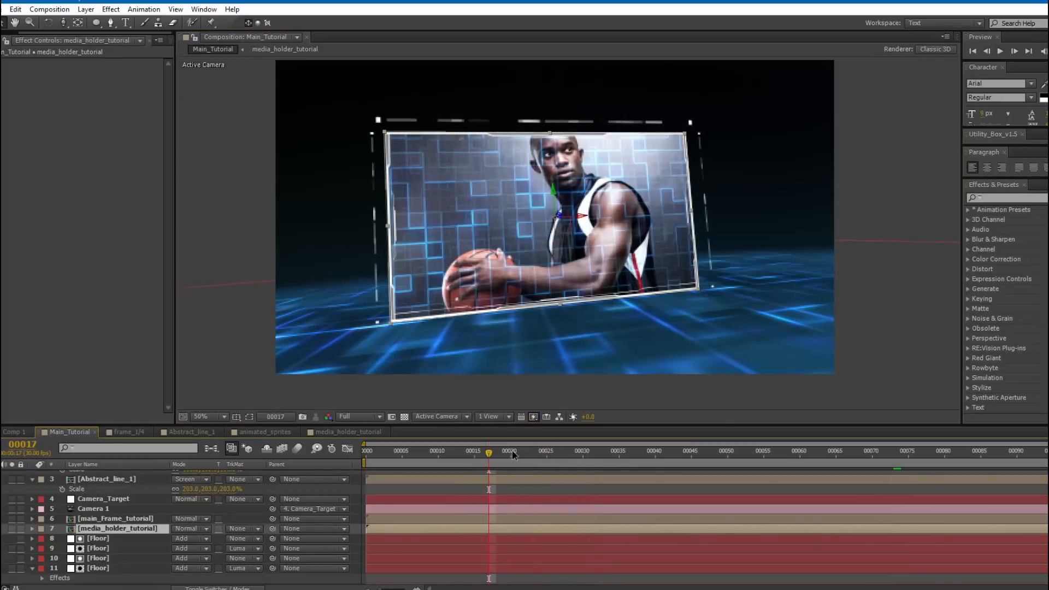
scroll(426, 257, up, 2)
drag(405, 229, 449, 192)
scroll(452, 236, down, 2)
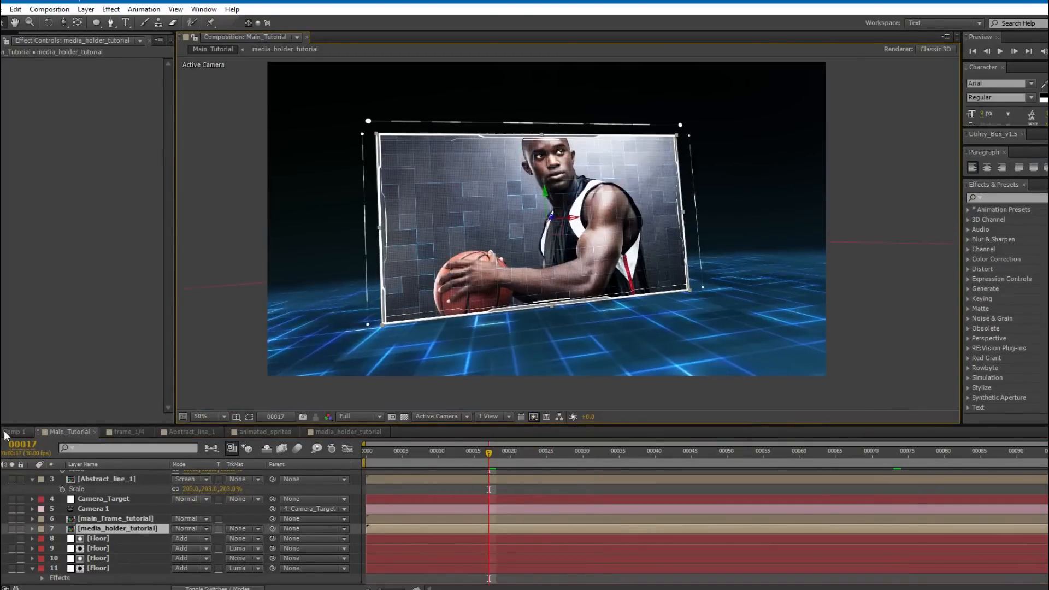
click(13, 432)
scroll(414, 192, down, 2)
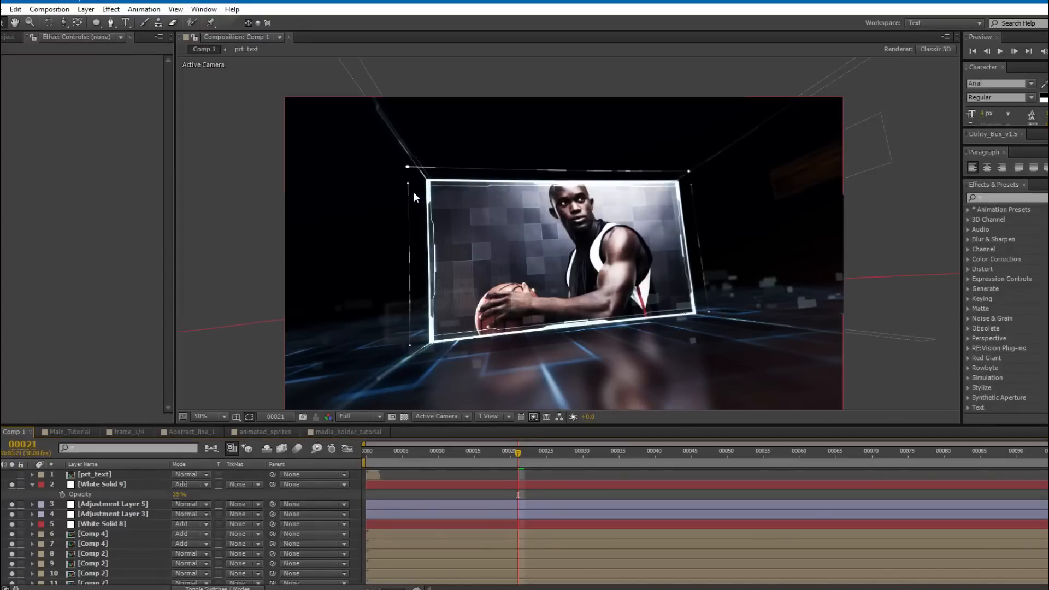
drag(376, 165, 331, 195)
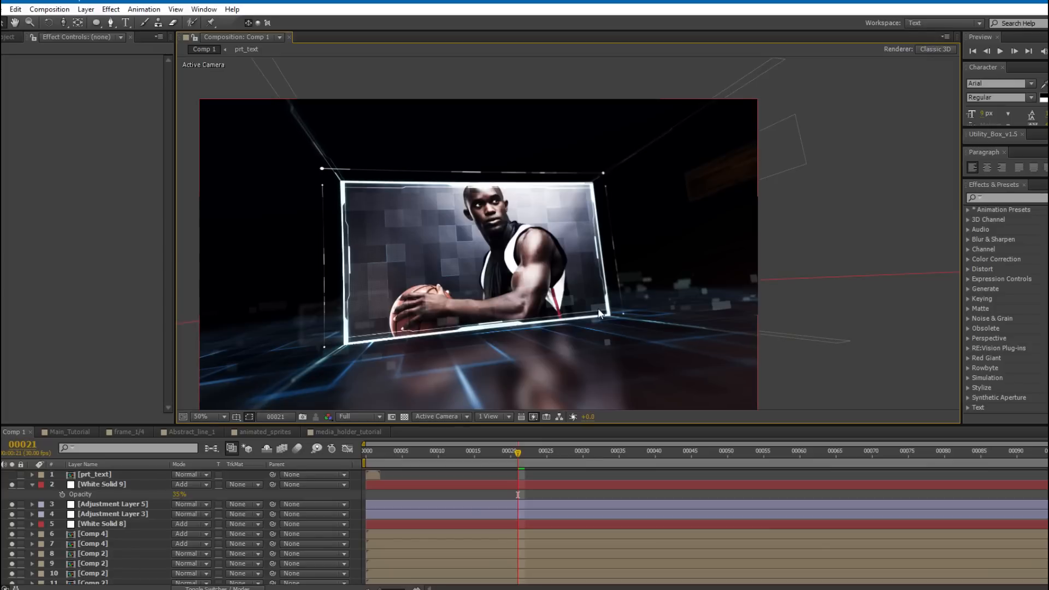
click(63, 431)
click(49, 9)
click(82, 38)
click(702, 215)
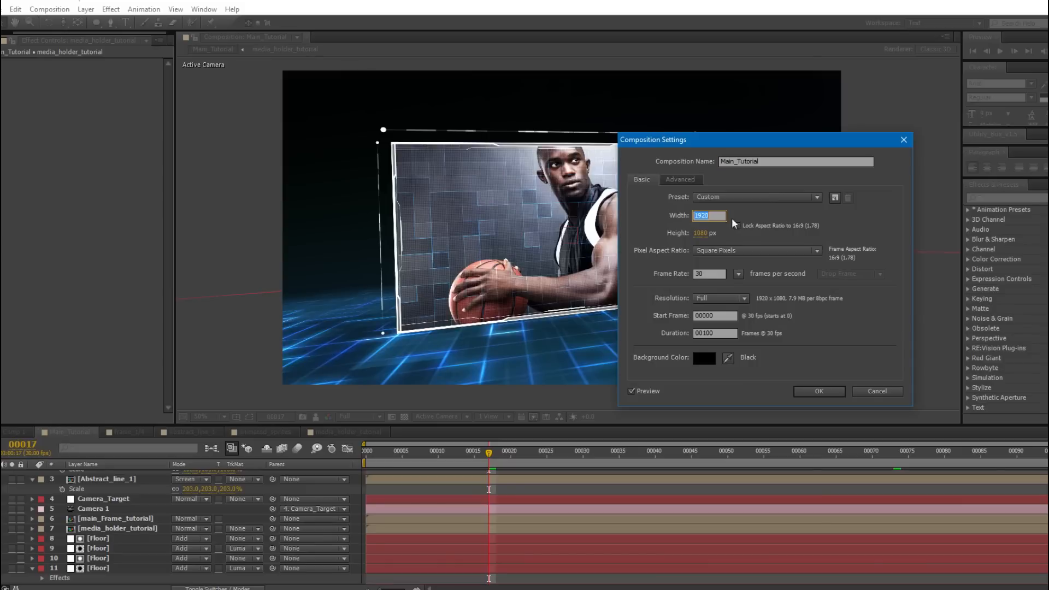
text(50)
key(Tab)
text(1000)
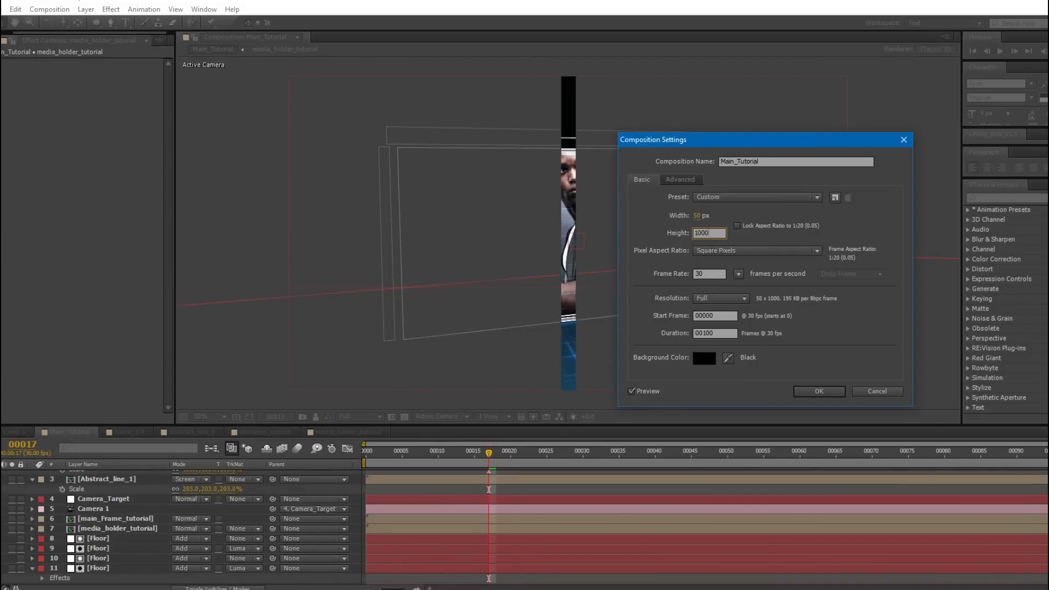
click(877, 391)
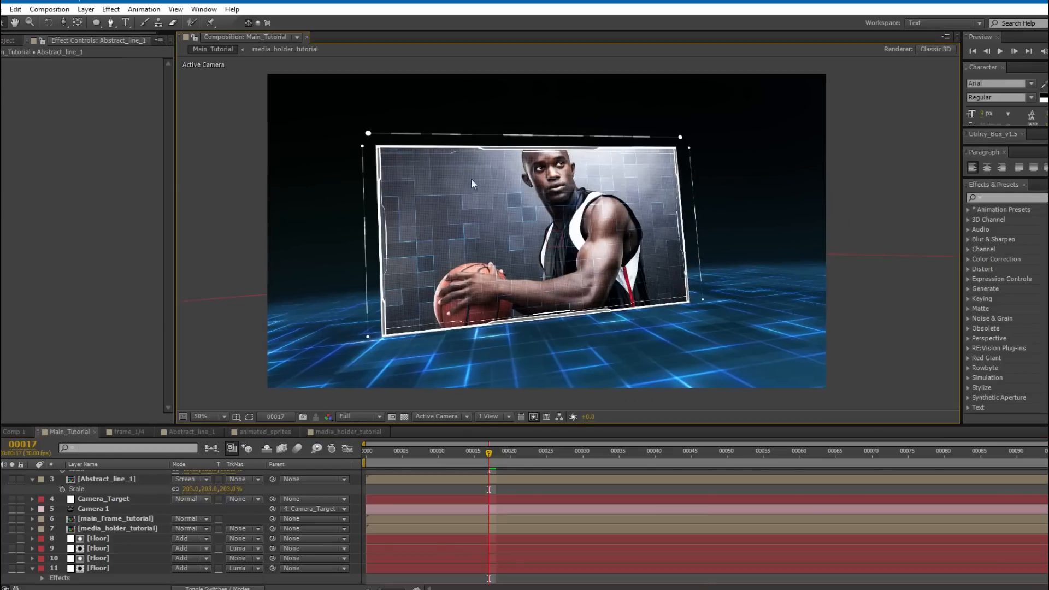
Create a new composition named Abstract_line_2, 50 px wide and 1000 px high.
click(38, 10)
click(54, 22)
text(L)
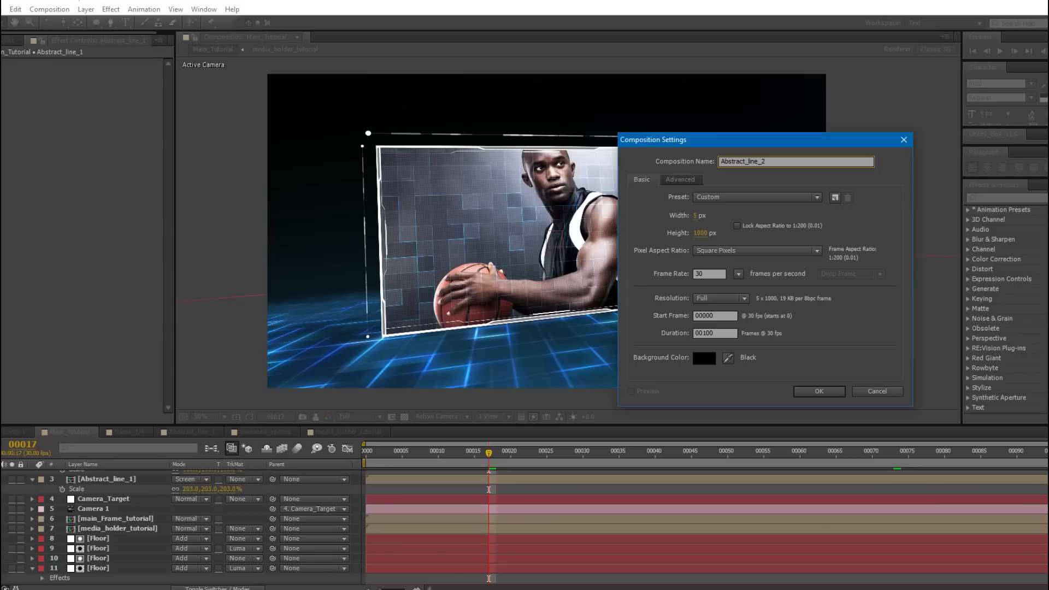
click(695, 215)
text(50)
key(Return)
click(812, 392)
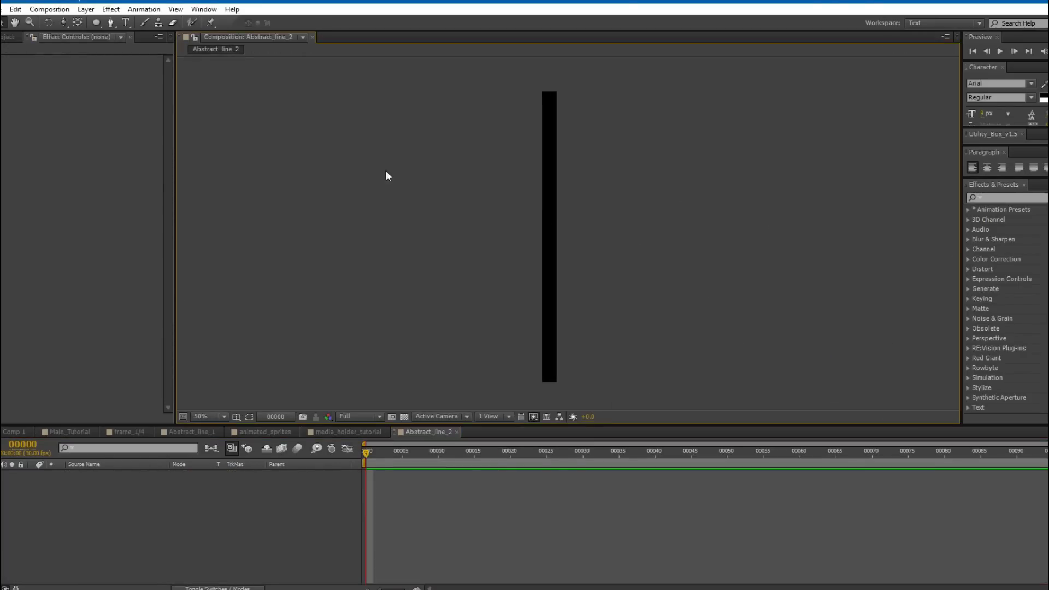
Draw a vertical line with a small sideways bend near its middle down the full height of the composition with the Pen tool.
click(110, 22)
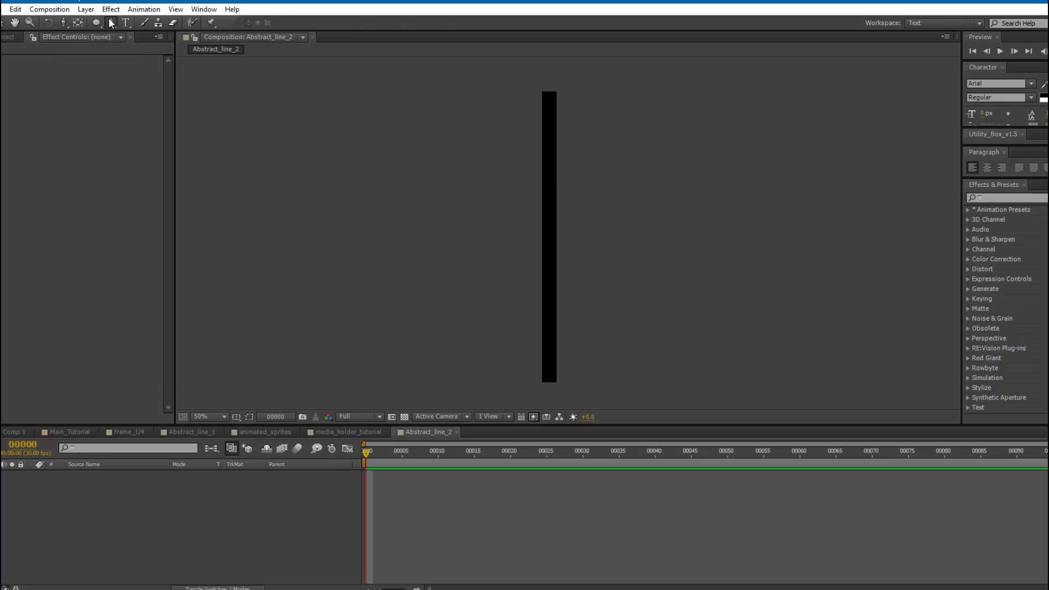
click(540, 97)
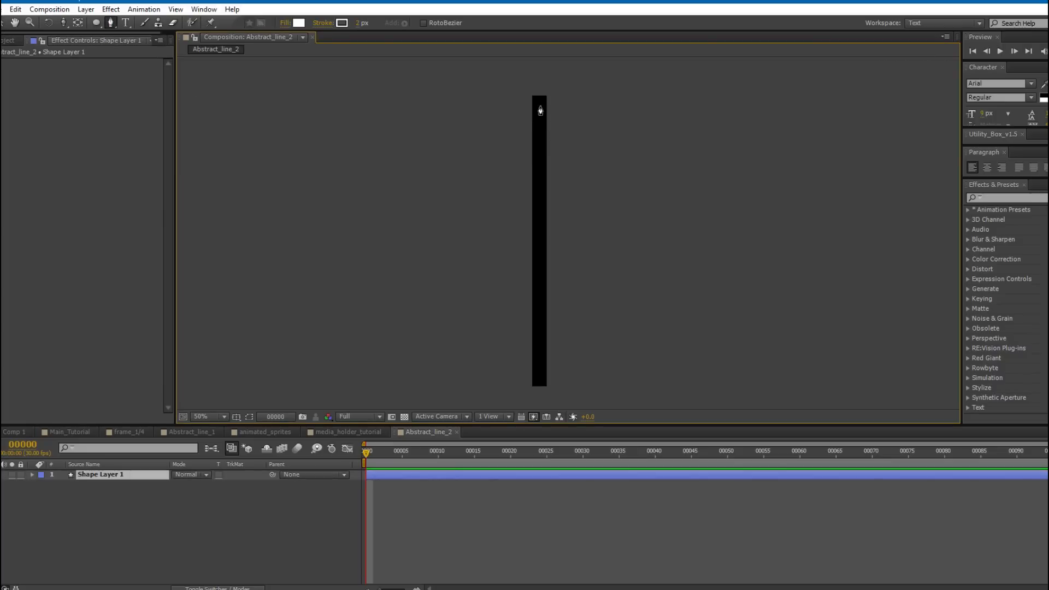
click(540, 226)
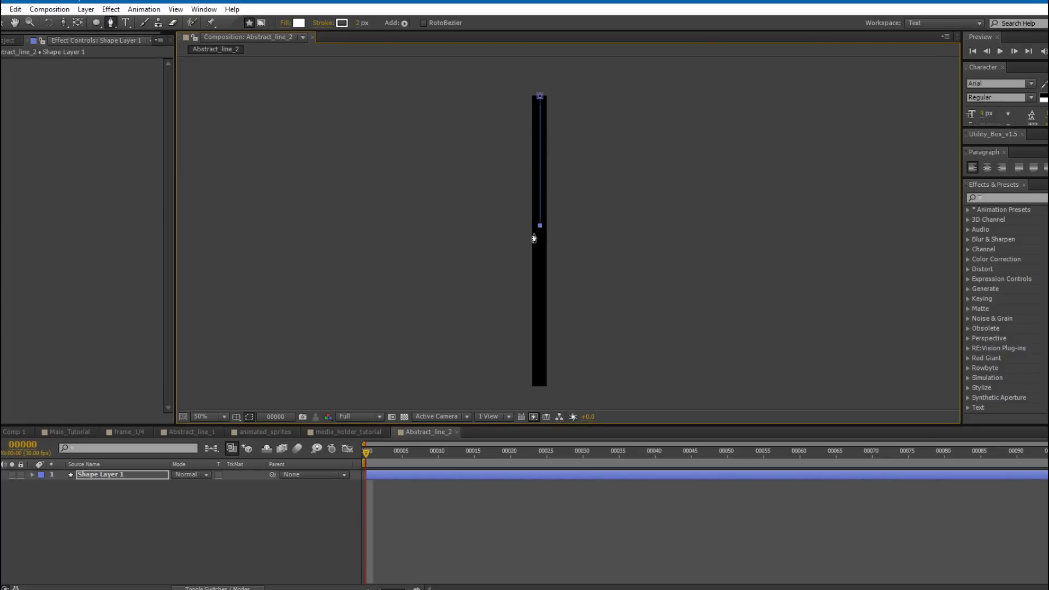
click(534, 390)
Delete the fill from Shape Layer 1 so only its stroke is drawn.
click(373, 476)
key(u)
key(u)
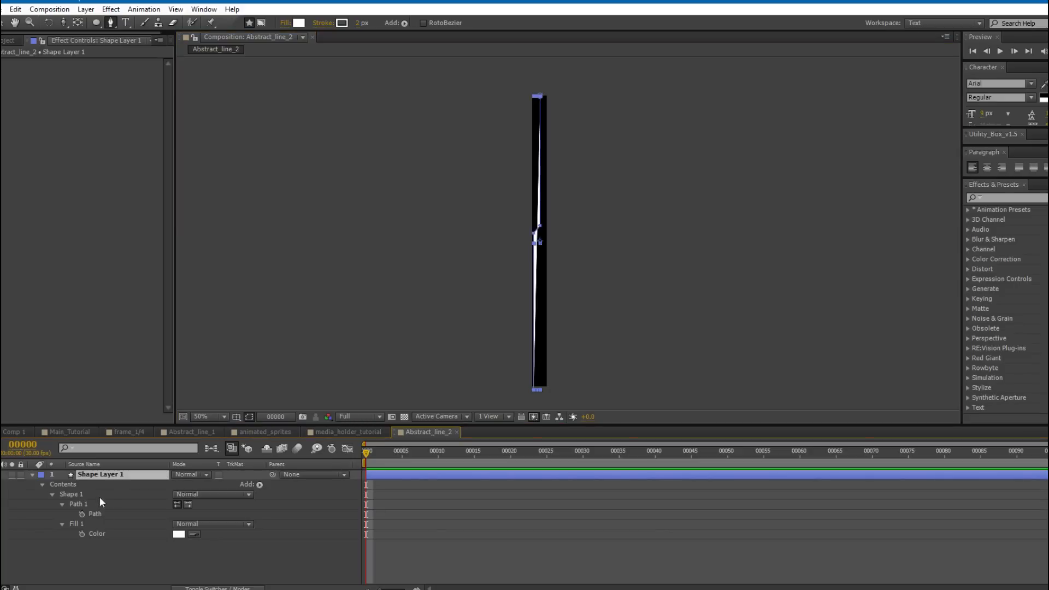
click(91, 525)
key(Delete)
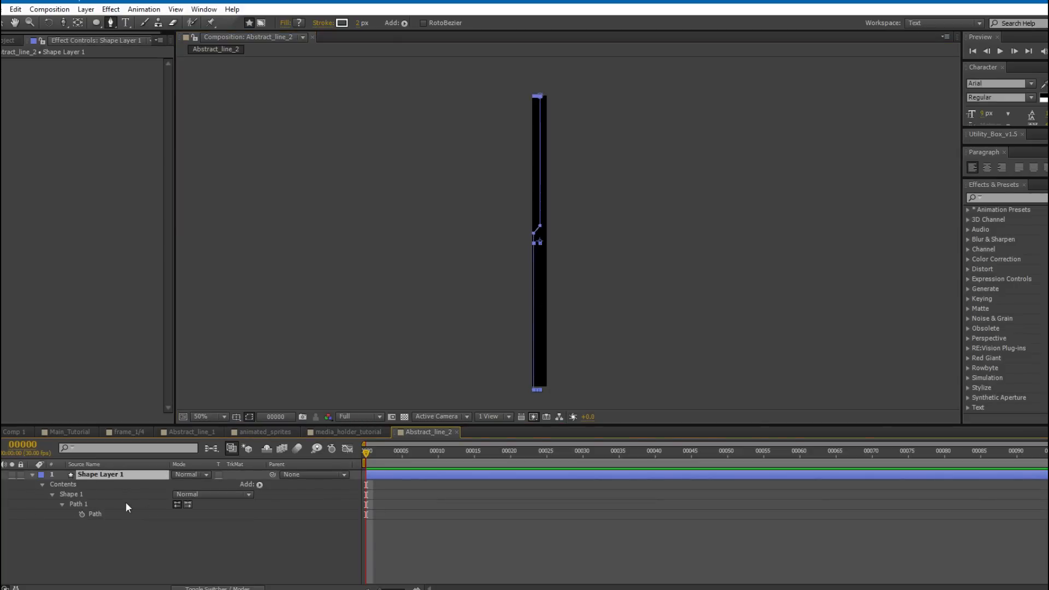
Adjust the points of the line's path so its upper end extends slightly past the composition's top edge.
click(91, 504)
key(v)
drag(535, 263, 523, 240)
scroll(523, 196, up, 1)
drag(457, 208, 513, 292)
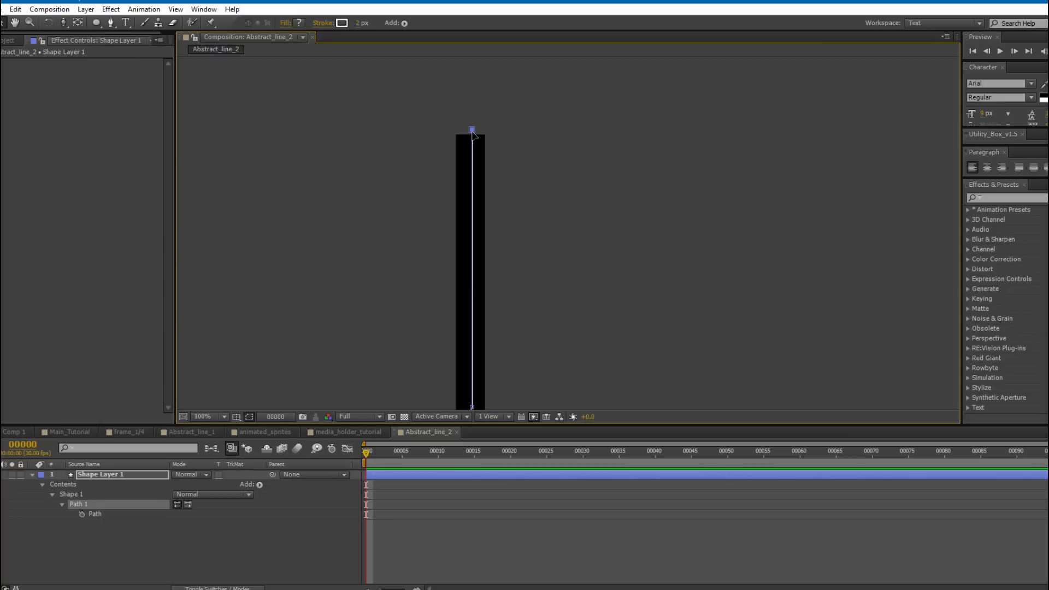
click(394, 502)
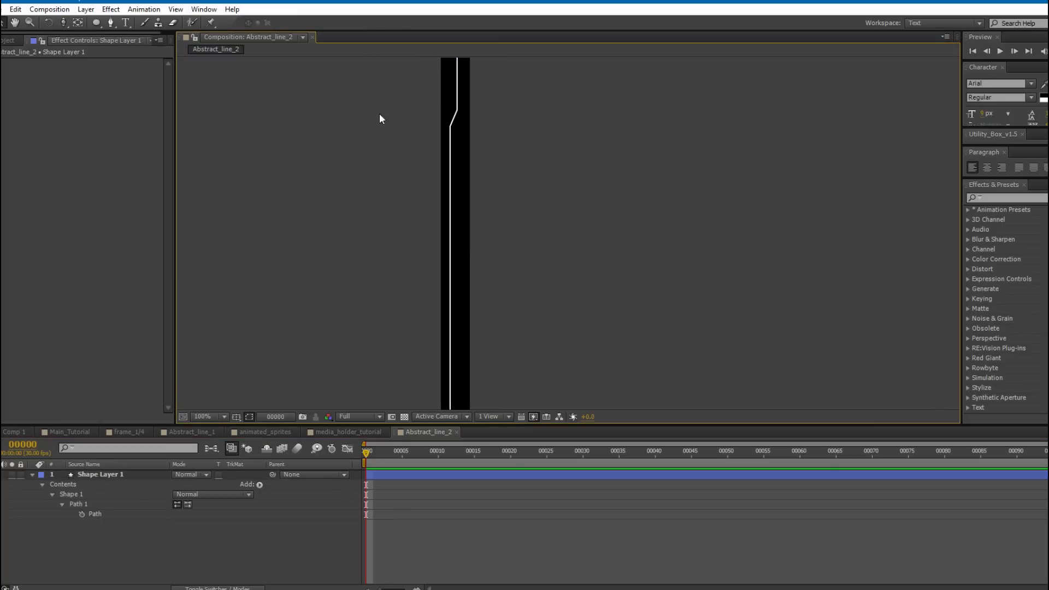
Draw a second line with a 1 px stroke, branching from the first line's bend, stepping sideways once and running past the composition's bottom edge.
drag(368, 117, 337, 183)
click(112, 22)
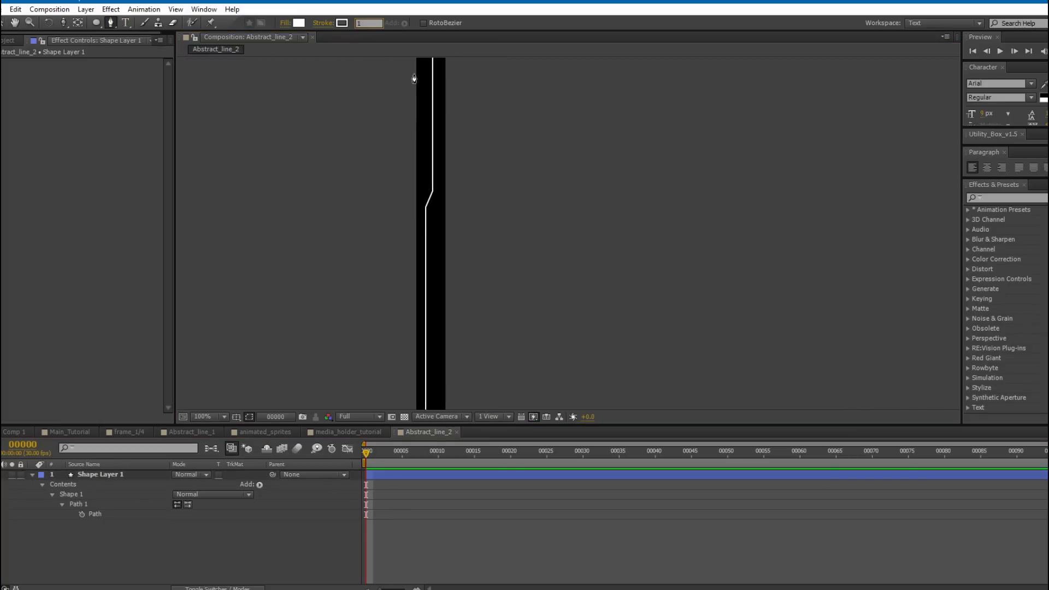
key(Return)
drag(452, 192, 512, 156)
scroll(492, 161, up, 1)
drag(432, 164, 432, 206)
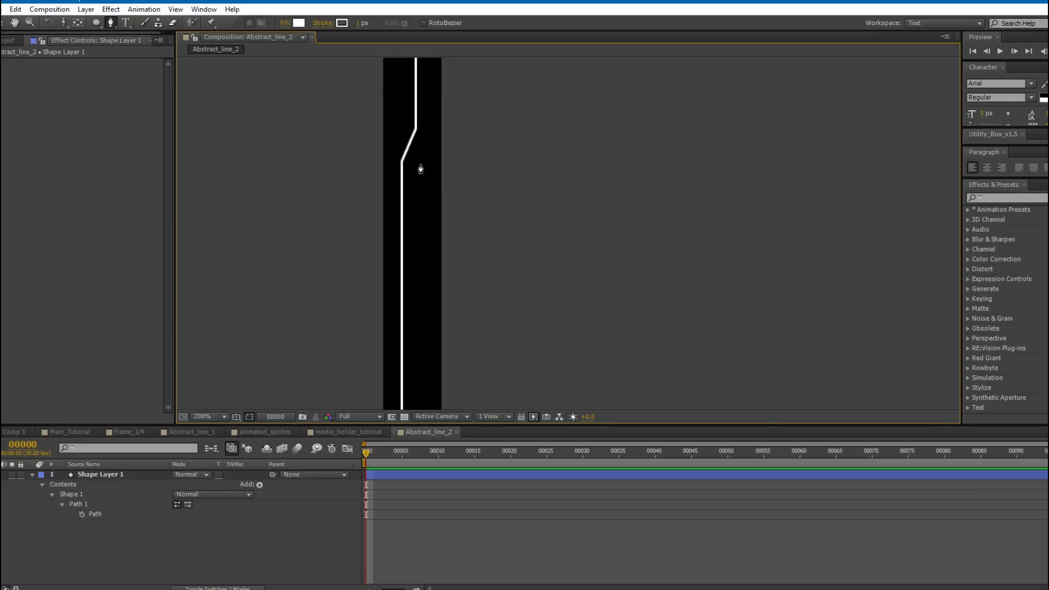
drag(411, 157, 473, 183)
scroll(478, 187, up, 1)
click(378, 97)
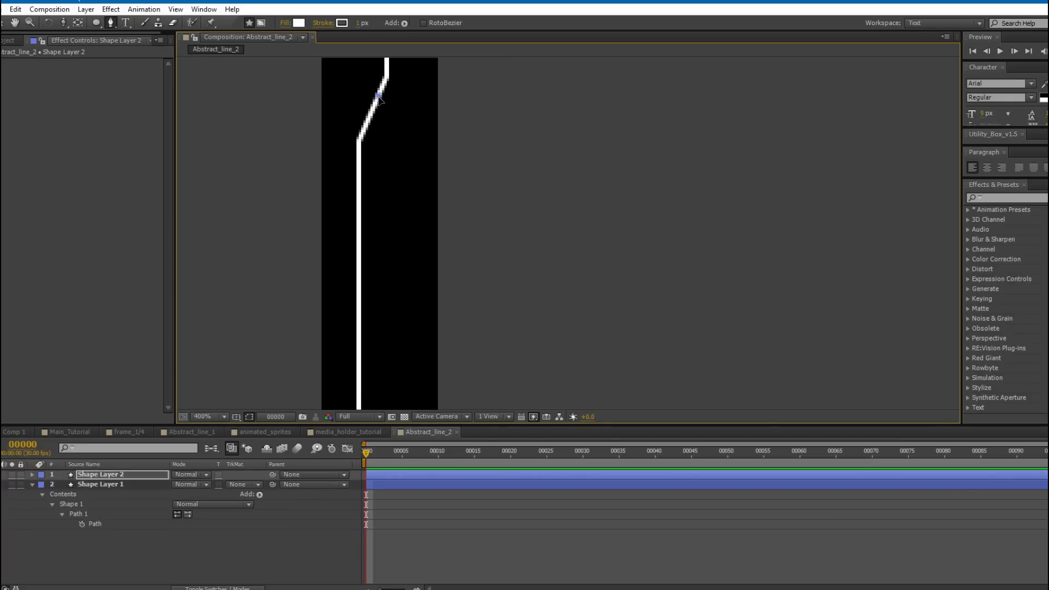
scroll(389, 214, down, 1)
drag(503, 398, 456, 151)
scroll(459, 297, down, 1)
click(496, 225)
click(504, 234)
click(504, 391)
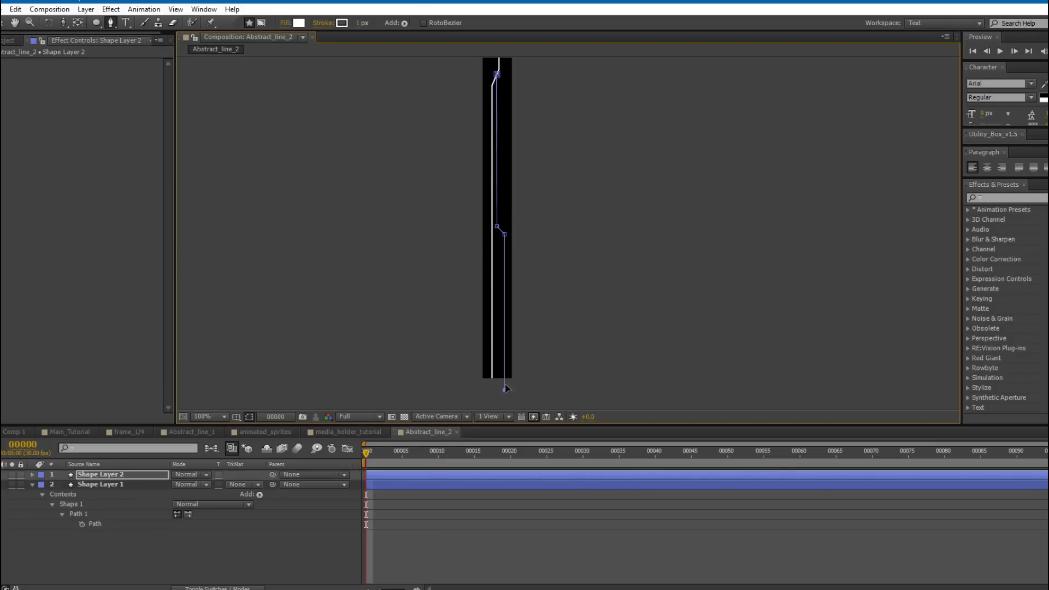
key(v)
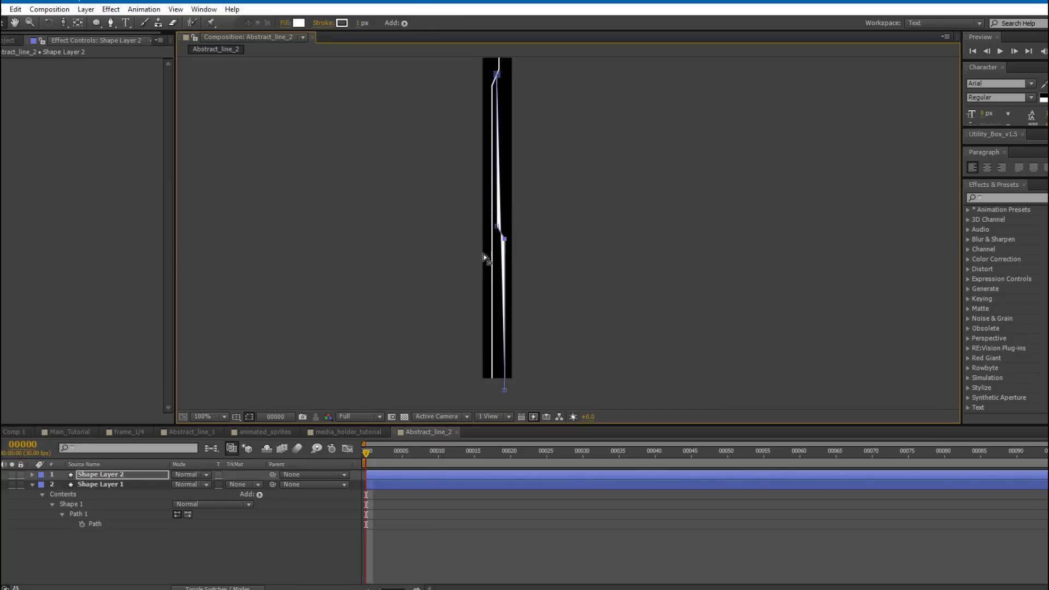
Delete the fill from Shape Layer 2, keeping only the branching line's stroke.
click(111, 472)
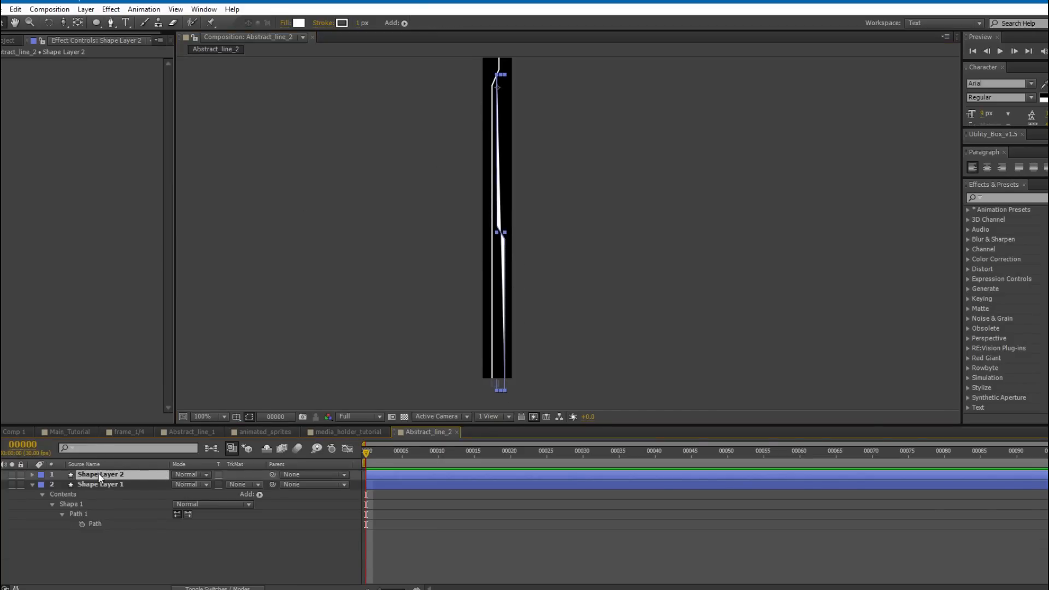
key(u)
key(u)
click(83, 540)
key(Delete)
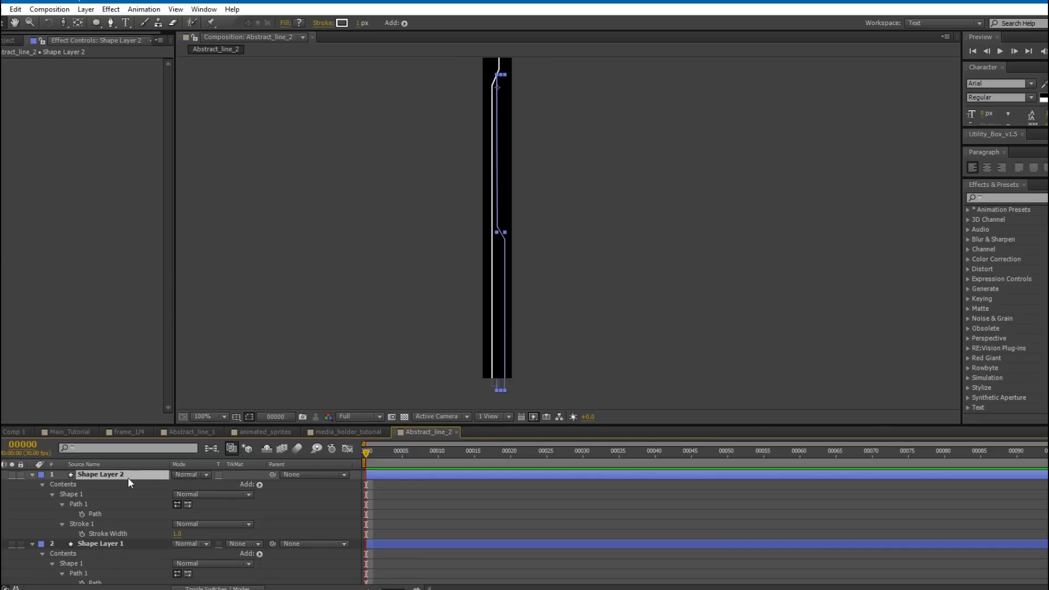
Set the opacity of both Shape Layer 1 and Shape Layer 2 to 65%.
click(119, 544)
key(t)
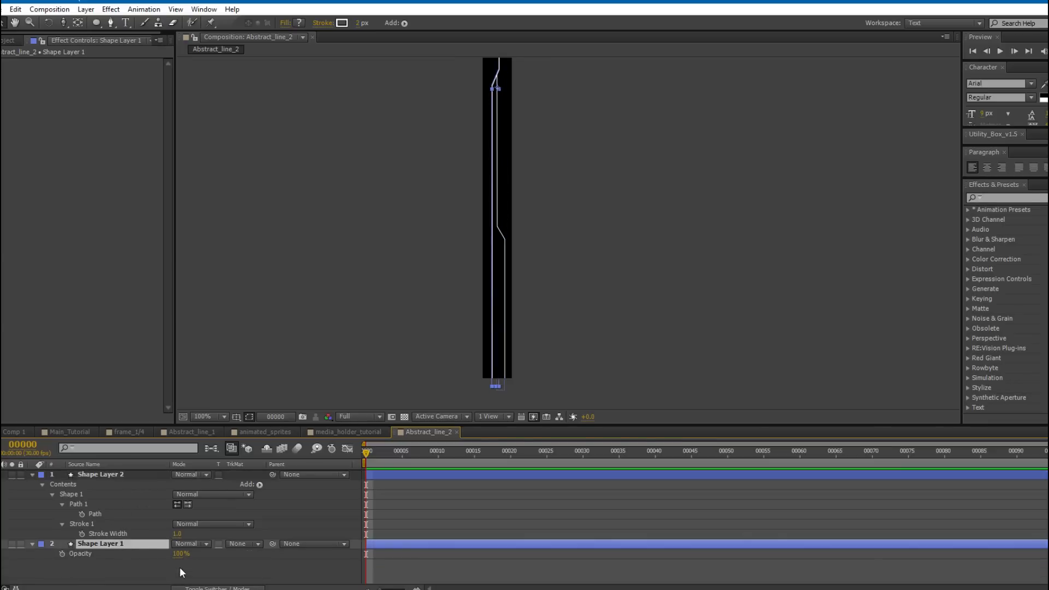
shift+click(148, 474)
key(u)
key(t)
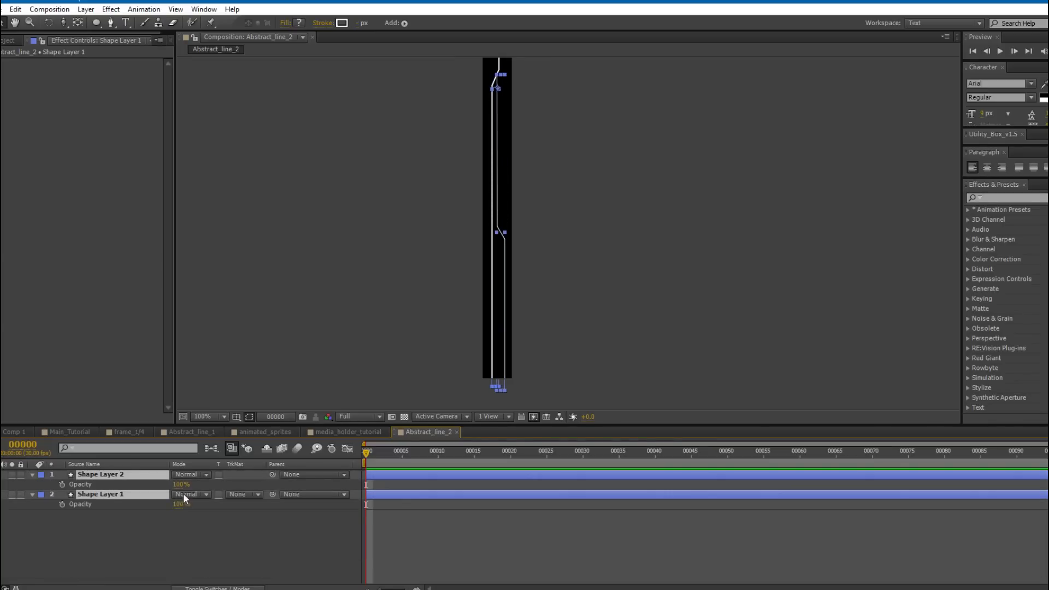
click(180, 485)
text(65)
key(Return)
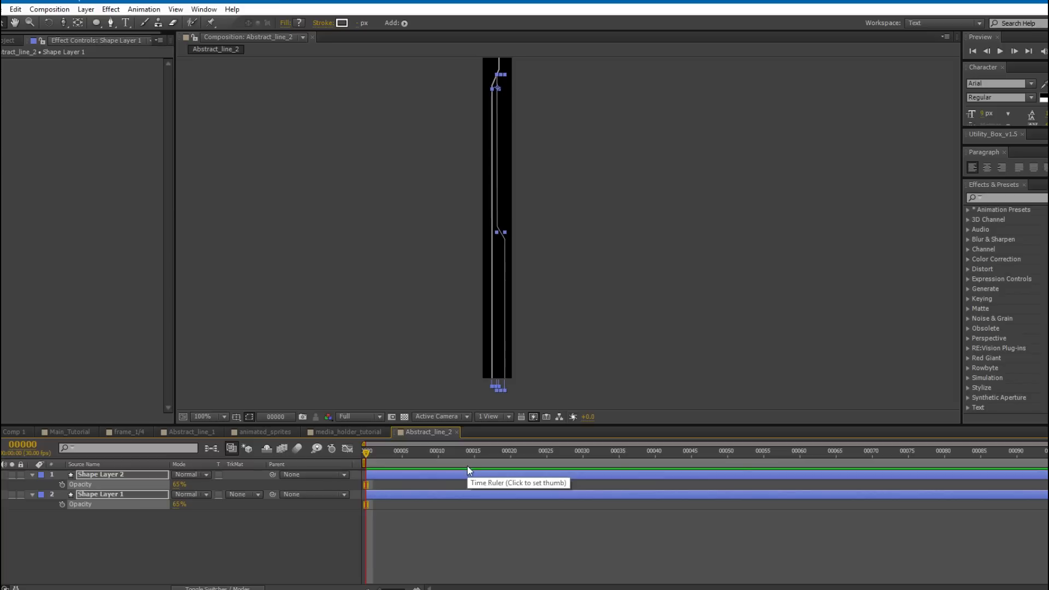
click(441, 543)
Duplicate Shape Layer 1 and move the copy to the top of the layer stack.
click(103, 493)
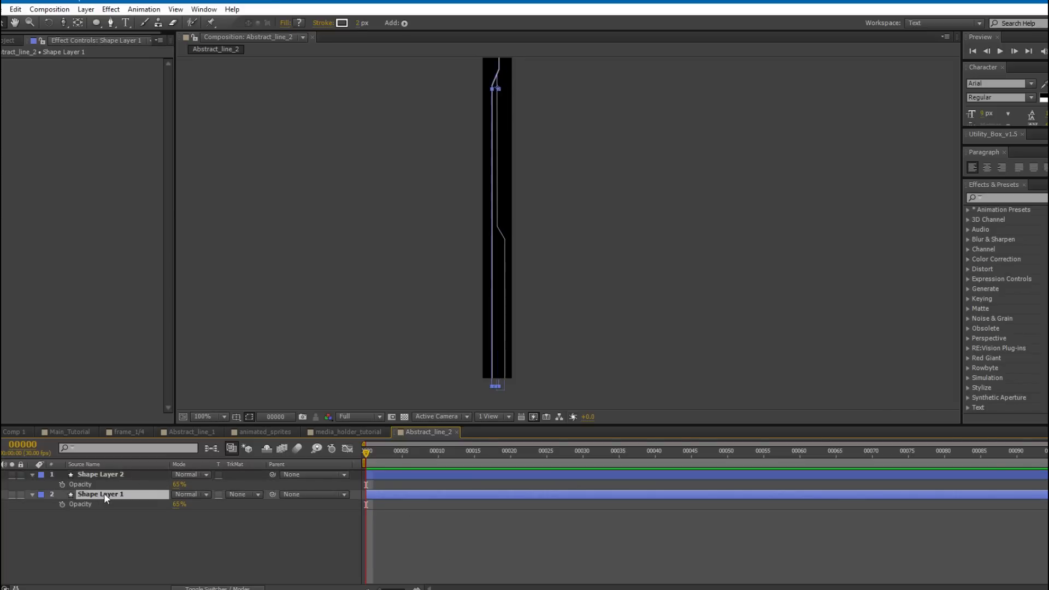
key(ctrl+d)
drag(101, 498, 107, 473)
Solo the copied line layer and raise its opacity to 97%.
click(12, 475)
key(t)
drag(177, 485, 278, 478)
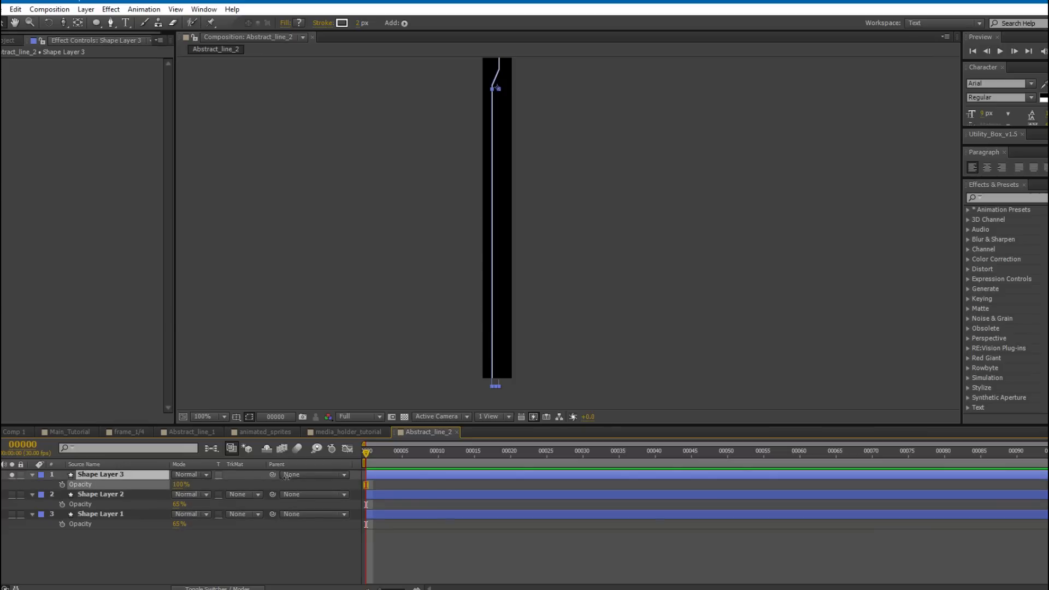
Add Trim Paths to the copied line layer and set its Start to 95%.
click(32, 474)
click(33, 474)
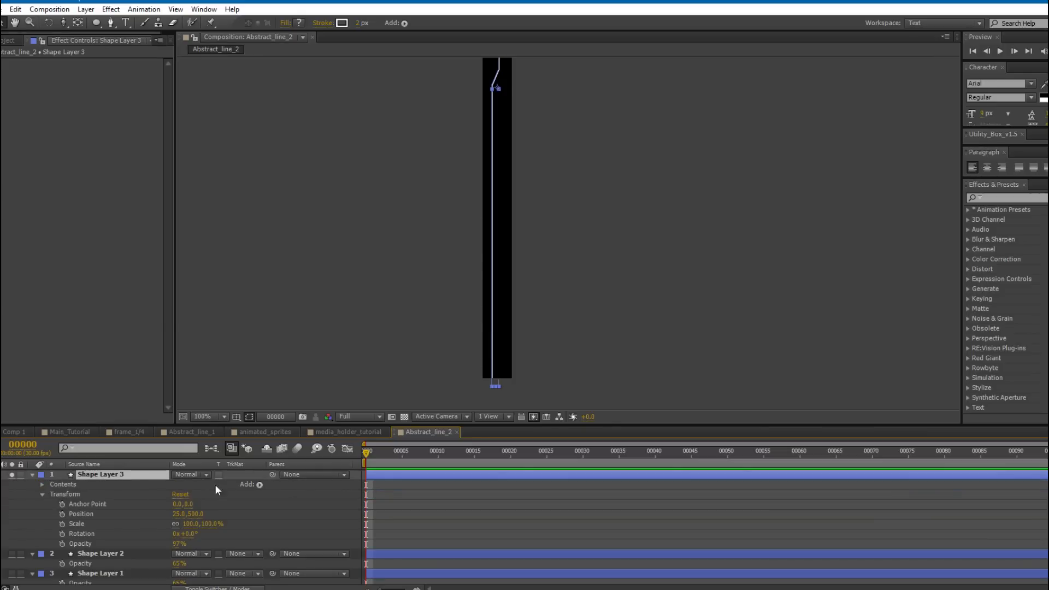
click(259, 485)
click(320, 422)
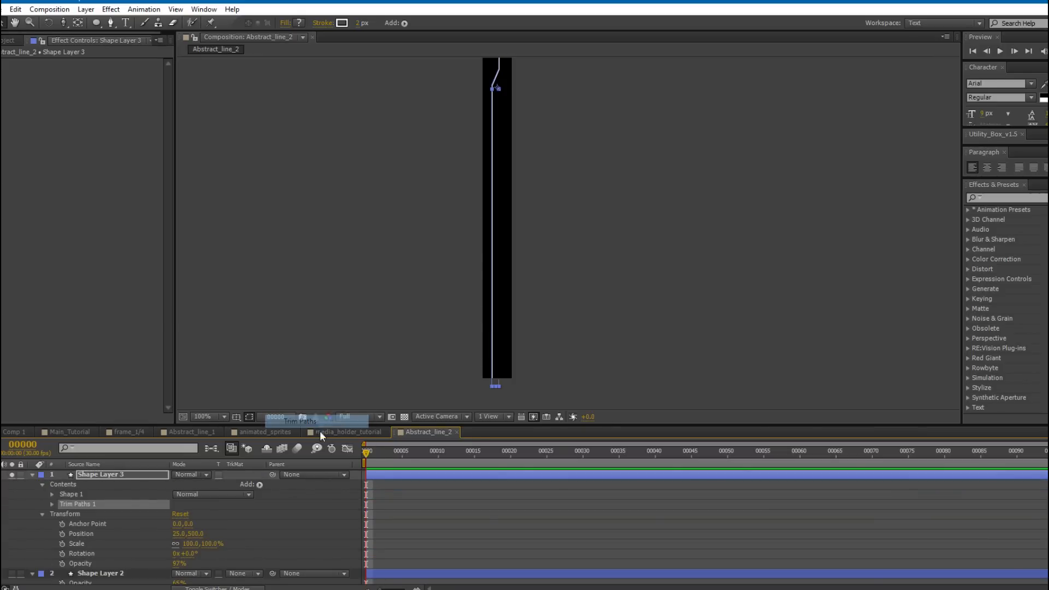
click(52, 504)
click(180, 514)
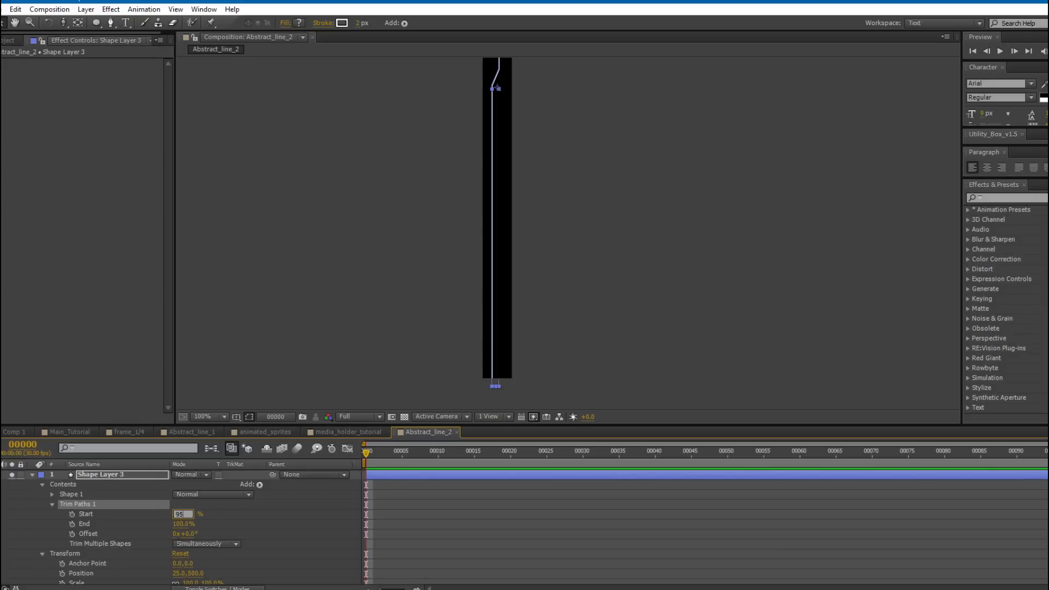
key(Return)
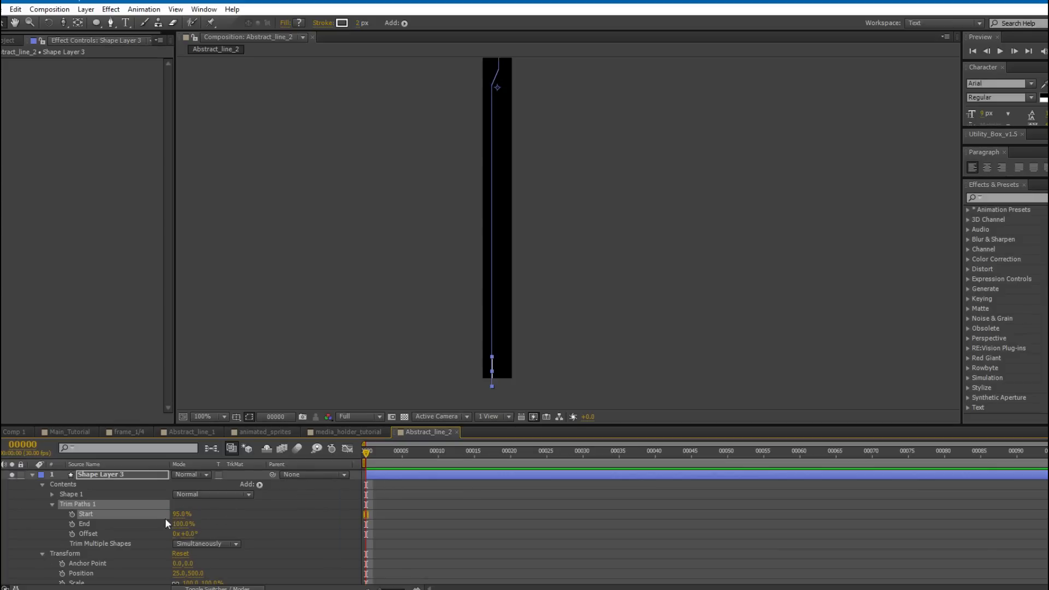
Drive the Trim Paths Offset of Shape Layer 3 with the expression time*-150 and preview the segment's motion.
click(93, 534)
drag(182, 534, 83, 504)
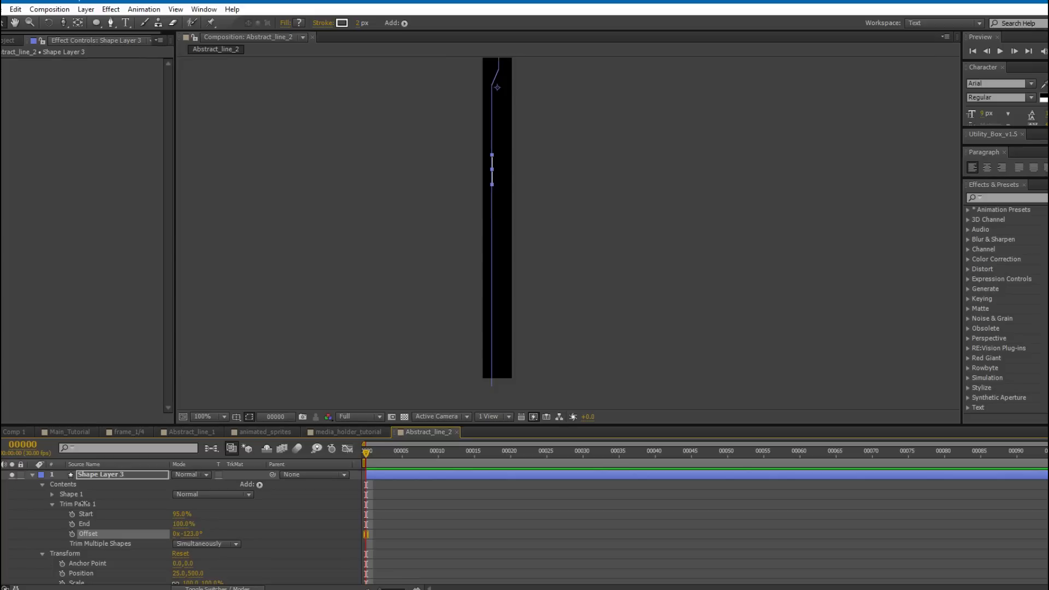
alt+click(73, 534)
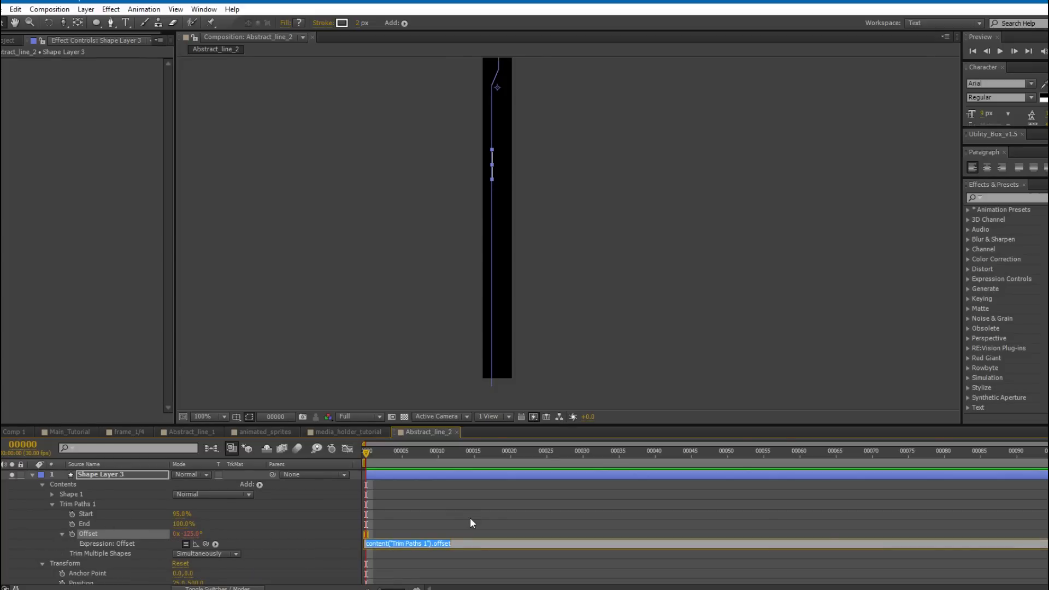
text(time*)
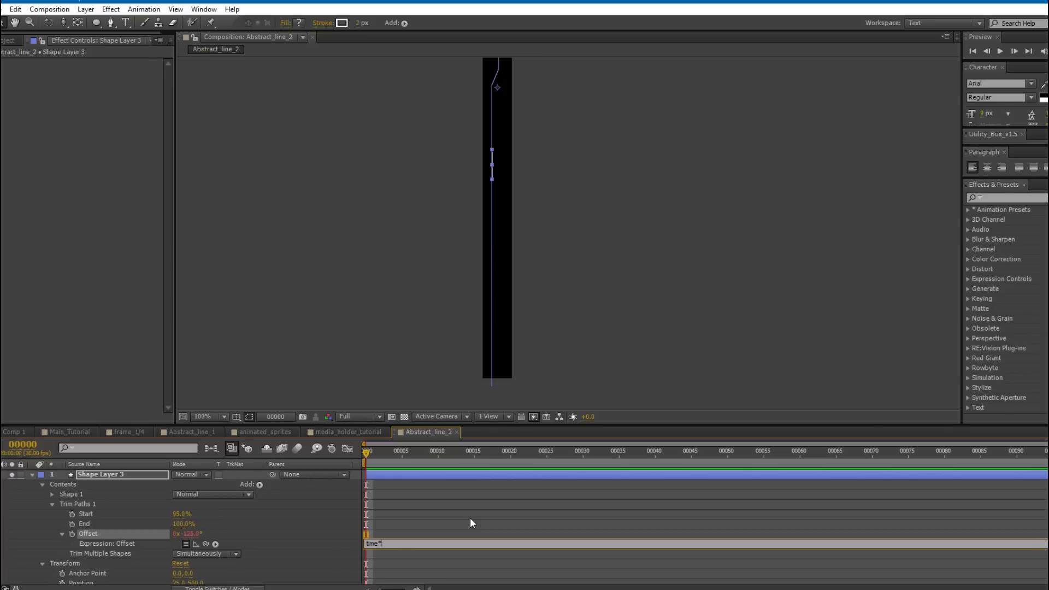
text(-150)
click(498, 518)
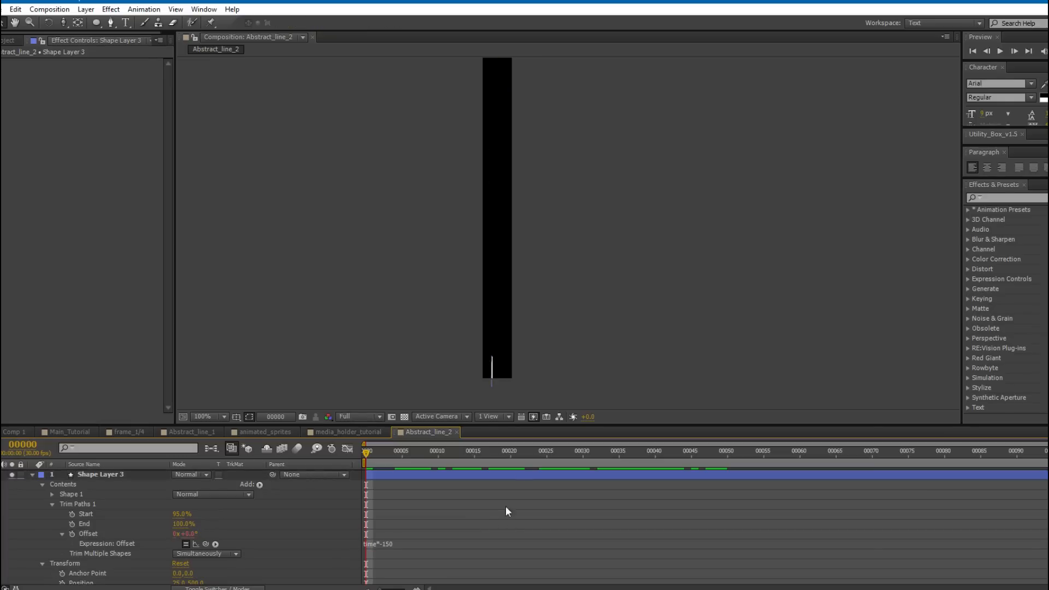
scroll(529, 211, down, 2)
key(space)
drag(636, 148, 588, 202)
key(space)
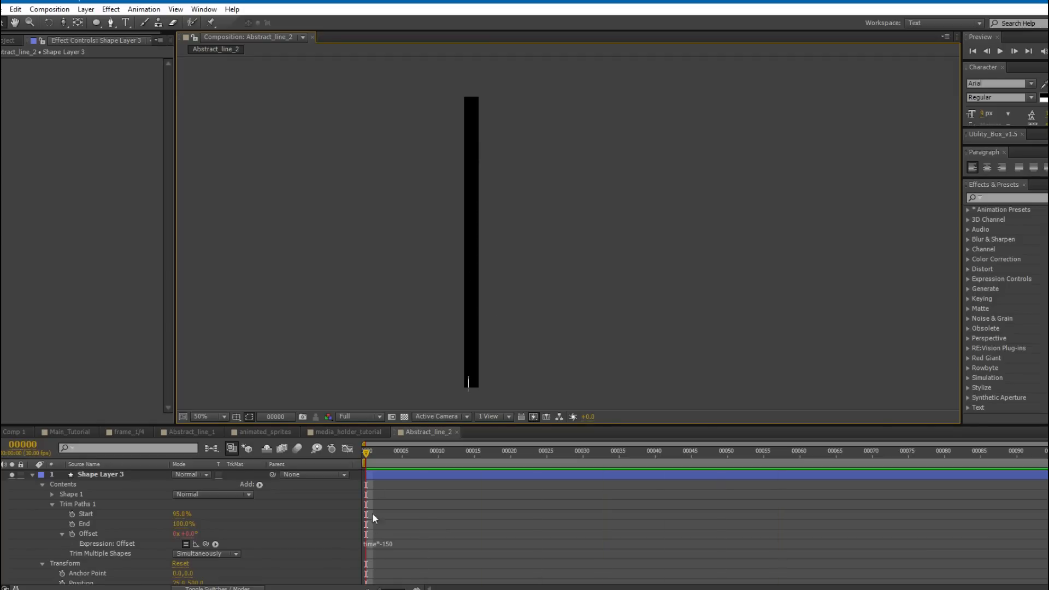
Change the Trim Paths Offset expression to time*-250 and preview the segment's motion.
click(384, 544)
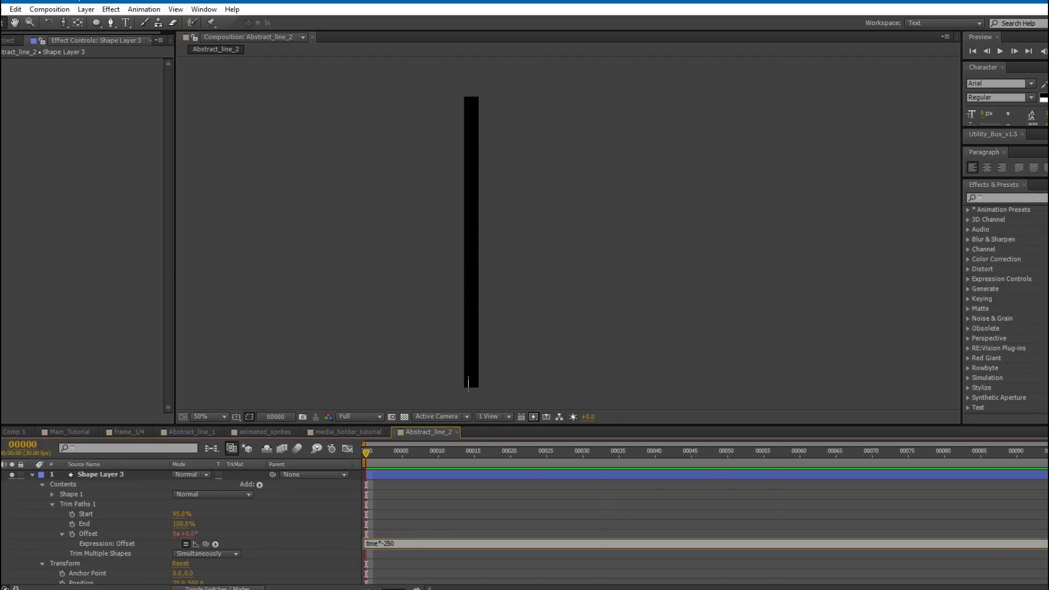
click(605, 499)
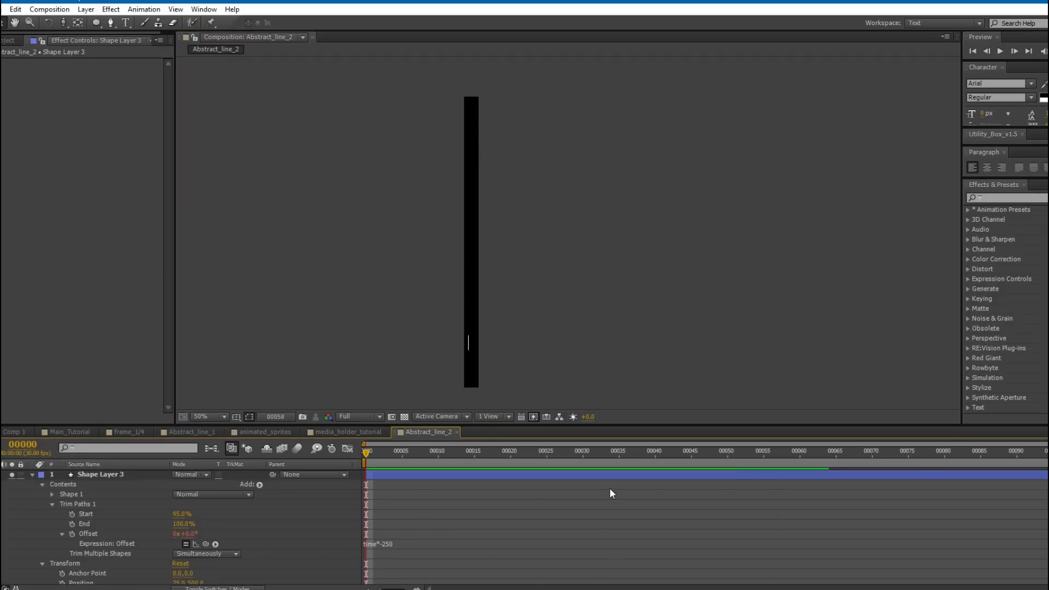
key(space)
key(space)
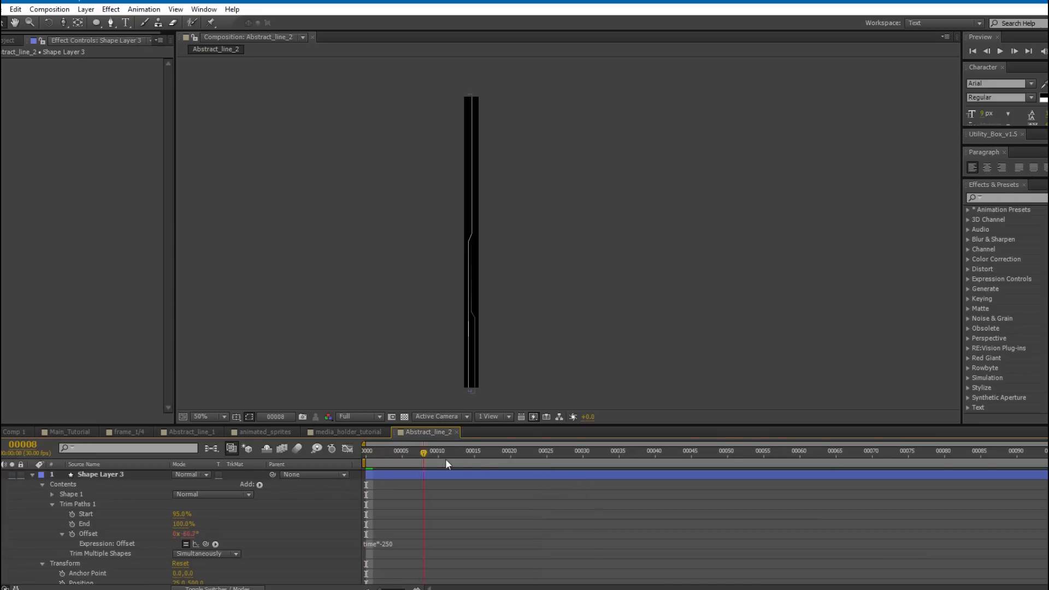
At frame 15, set the stroke width of Shape Layer 3 to 3.
click(472, 458)
click(130, 473)
scroll(464, 294, up, 2)
drag(465, 296, 503, 234)
scroll(102, 510, down, 1)
scroll(59, 504, up, 1)
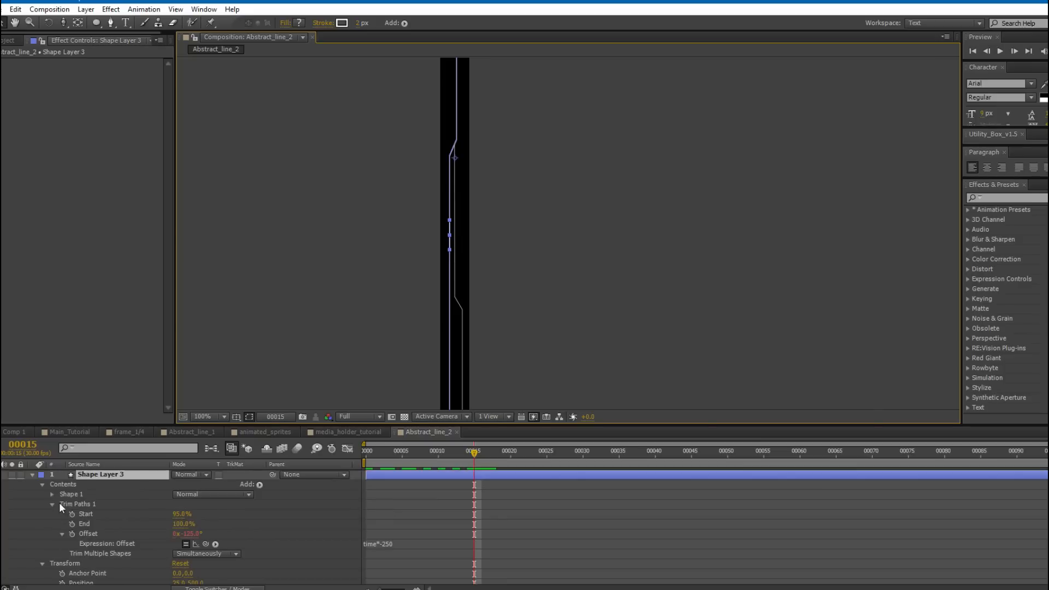
click(52, 494)
scroll(63, 514, down, 1)
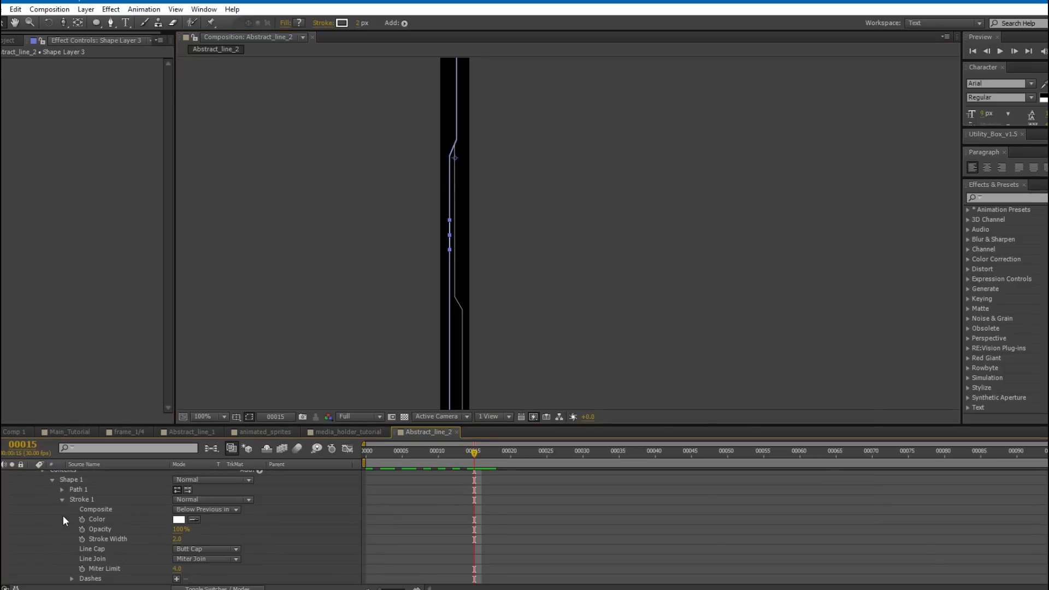
click(178, 540)
text(3)
key(Return)
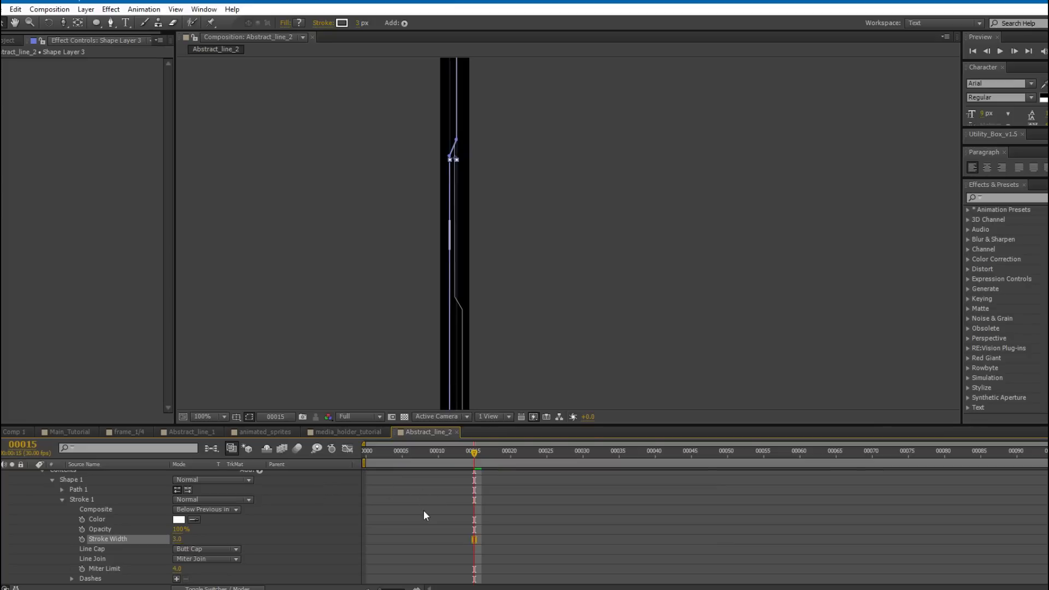
Apply a Glow effect to Shape Layer 3, preview the animation and collapse the layer's properties.
scroll(430, 506, up, 1)
click(386, 476)
click(111, 9)
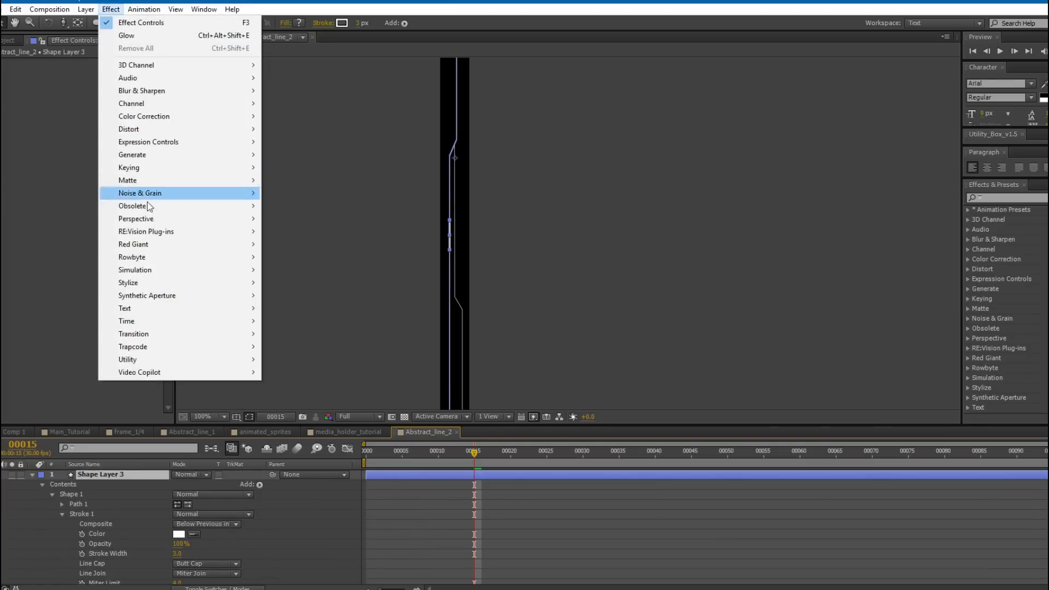
mouse_move(143, 282)
click(293, 462)
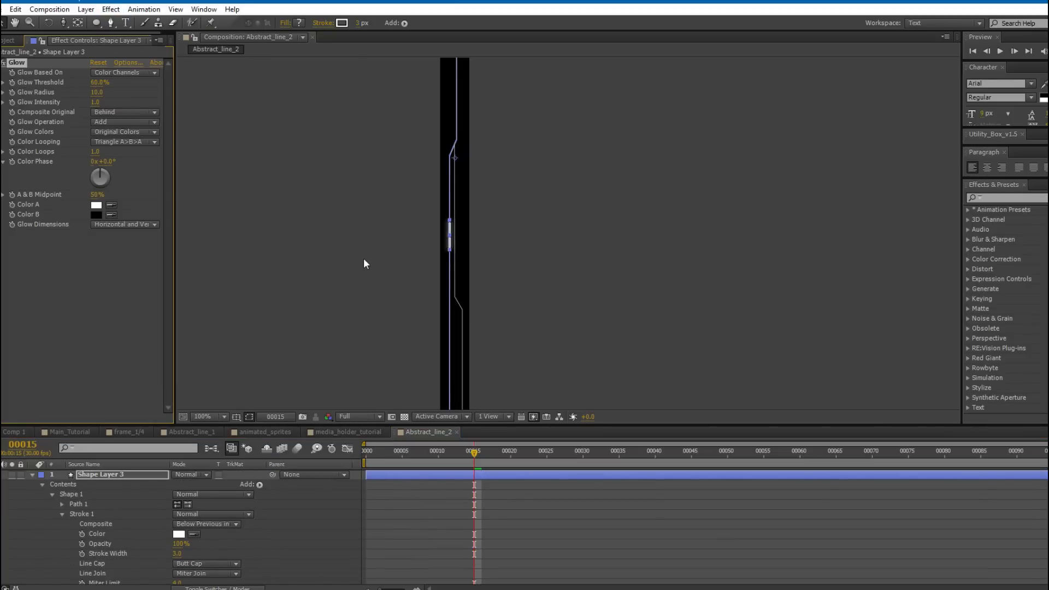
click(457, 505)
scroll(488, 275, down, 1)
key(KP_0)
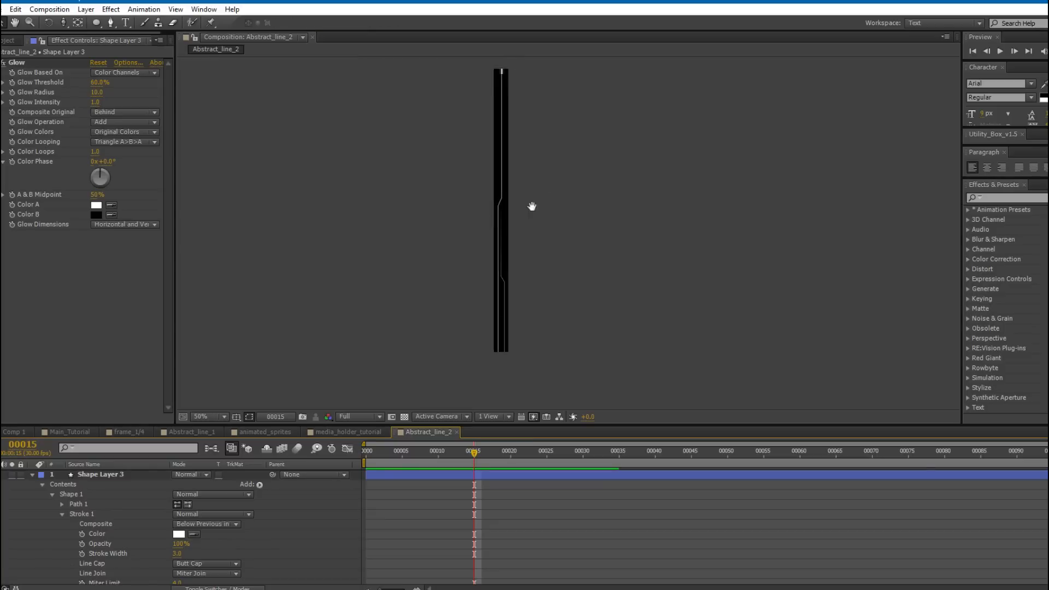
drag(541, 194, 520, 227)
click(64, 431)
click(32, 475)
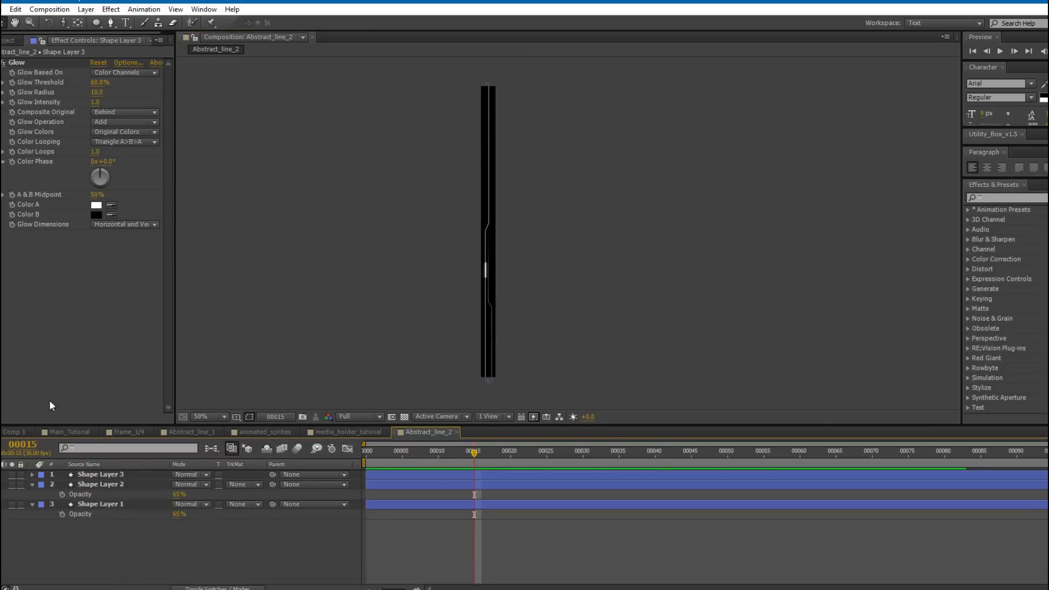
Place the Abstract_line_2 composition at the top of the Main_Tutorial layer stack with the Screen blending mode.
click(58, 431)
click(10, 37)
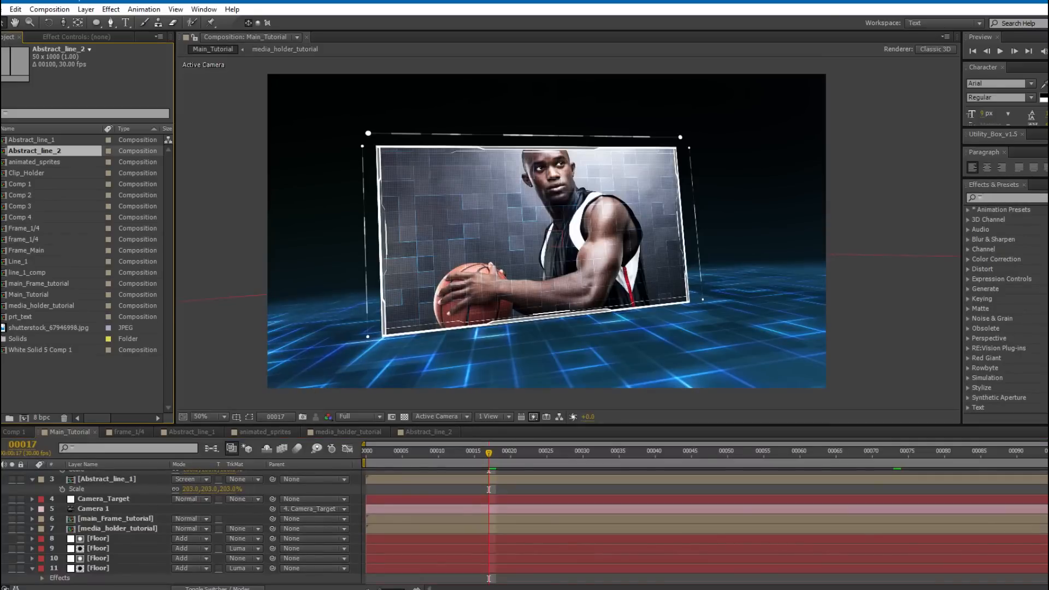
drag(39, 154, 119, 473)
click(189, 474)
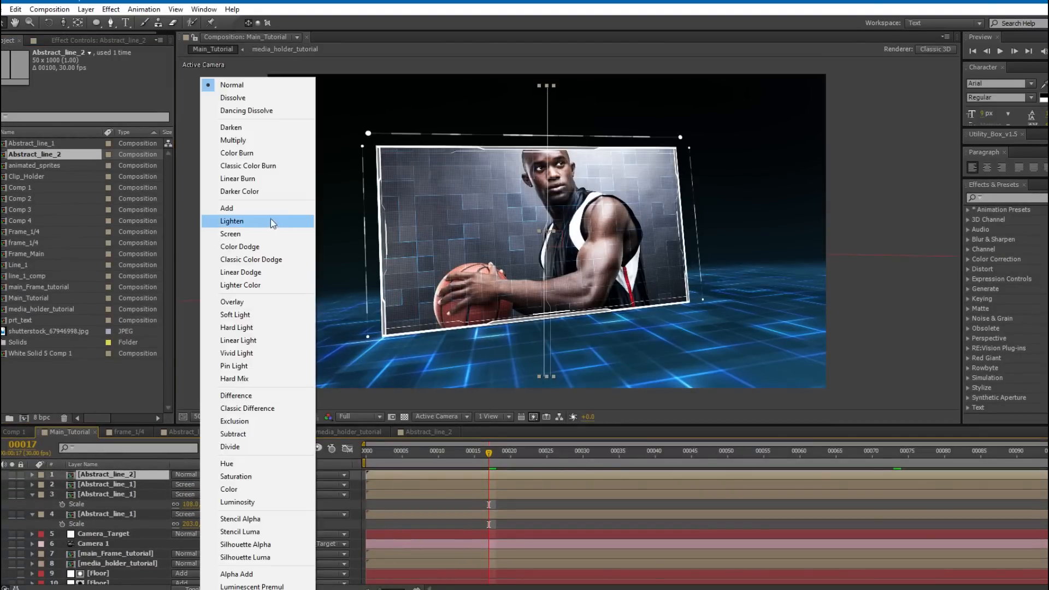
click(270, 238)
Make the Abstract_line_2 layer 3D and set its anchor point to 25, 1000, 0.
drag(510, 249, 482, 235)
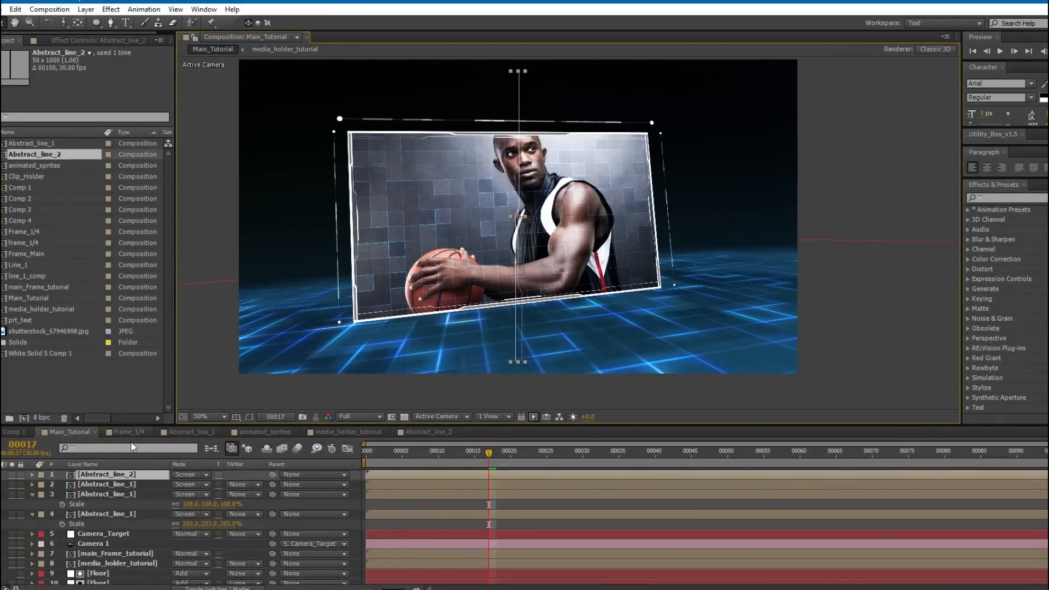
key(a)
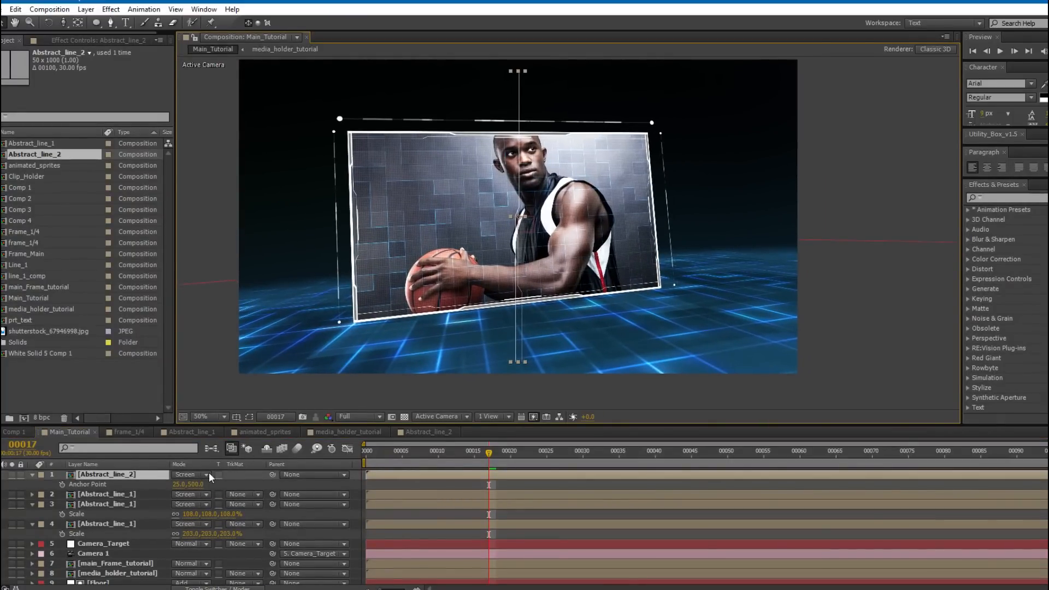
key(F4)
click(237, 475)
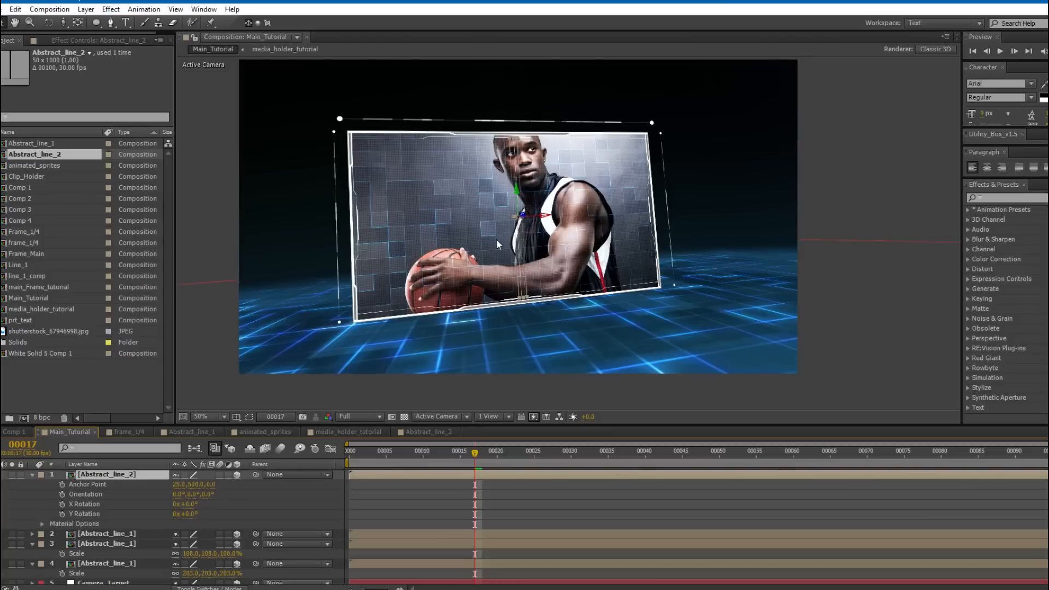
drag(497, 239, 513, 248)
drag(190, 488, 537, 399)
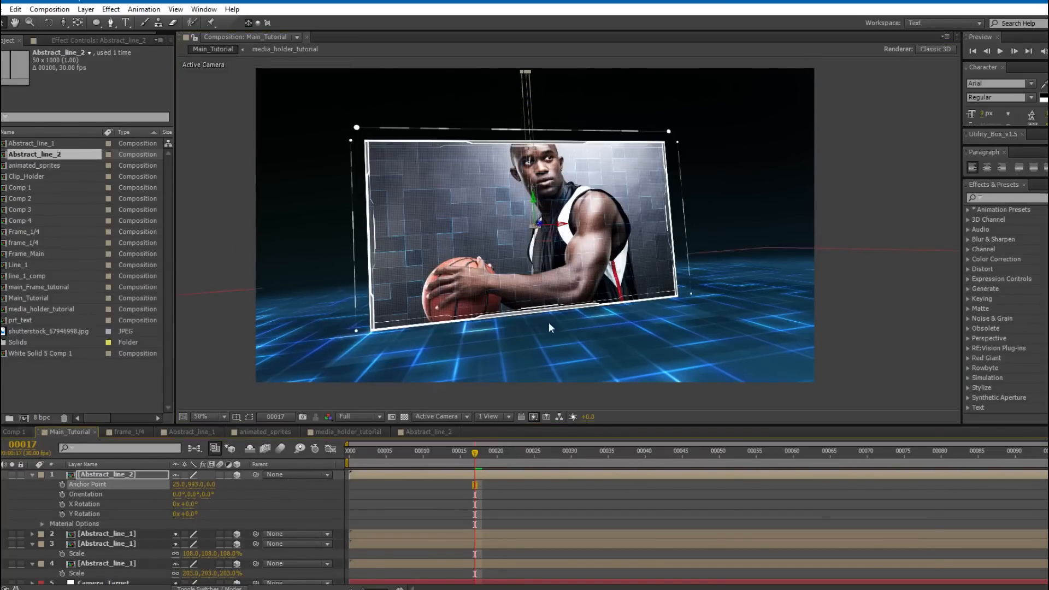
scroll(538, 393, up, 2)
drag(445, 178, 475, 253)
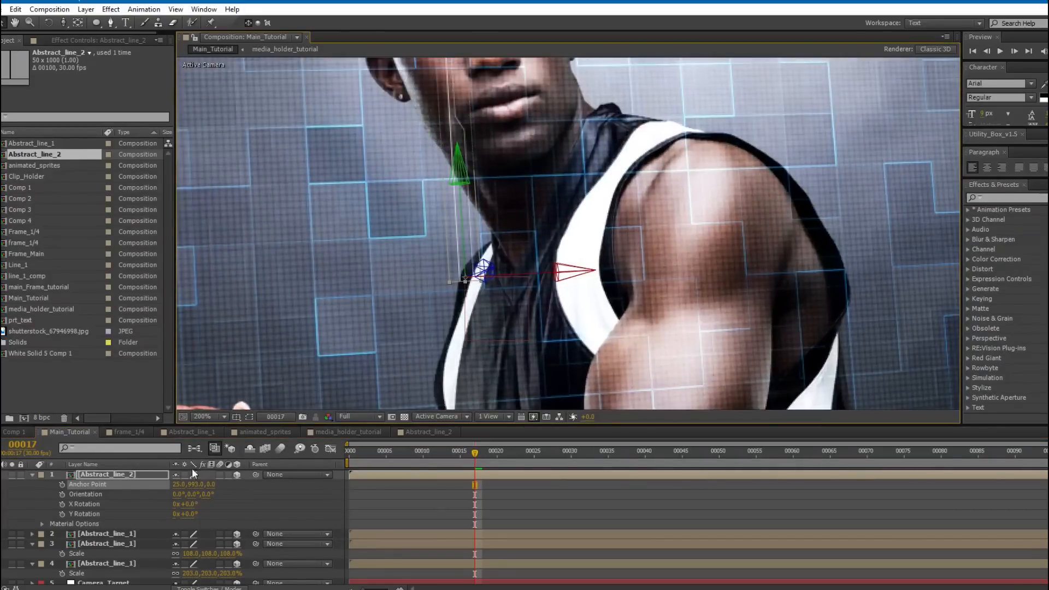
click(197, 485)
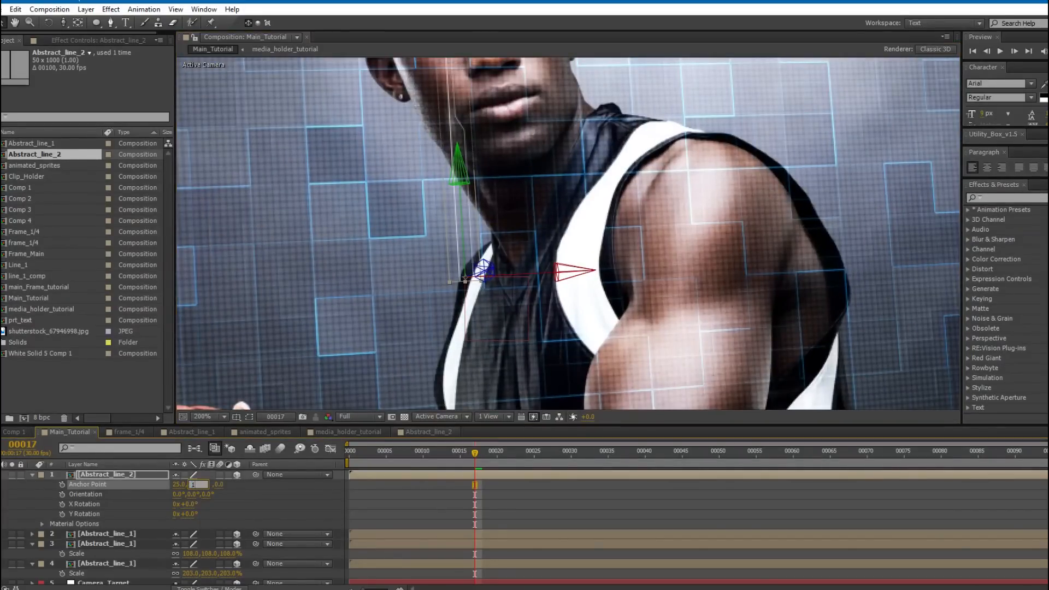
key(Return)
key(comma)
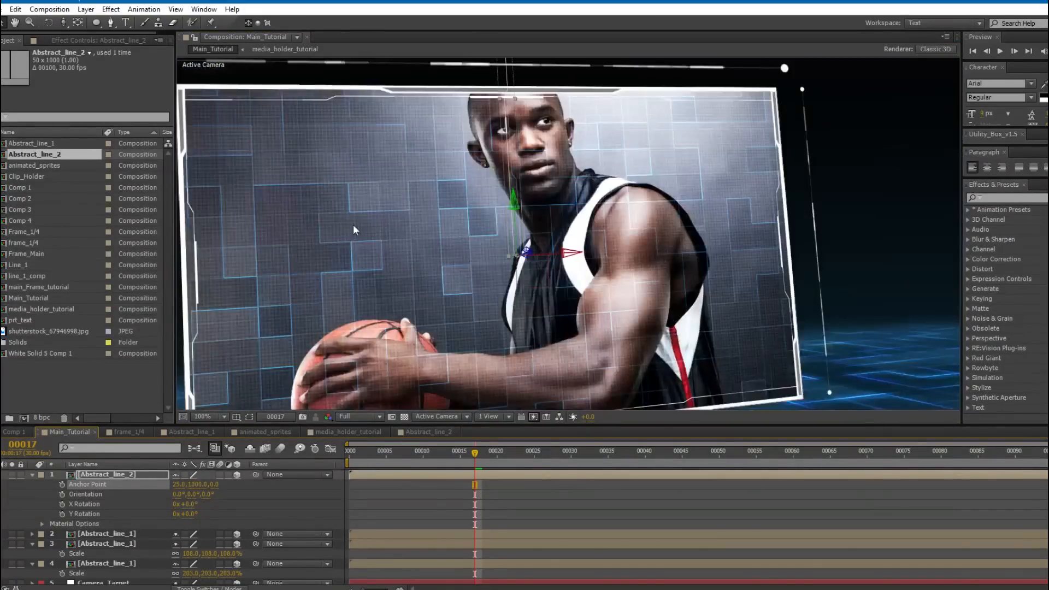
key(comma)
Move the Abstract_line_2 layer so its anchor sits at the lower-left corner of the photo frame.
drag(540, 216, 565, 371)
click(543, 329)
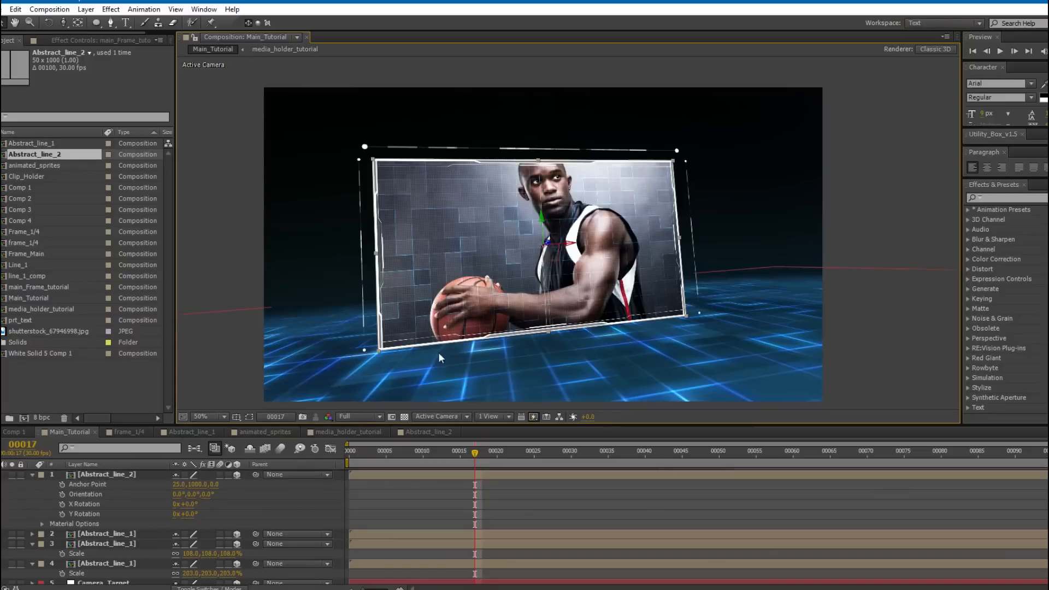
click(112, 473)
drag(576, 329, 310, 359)
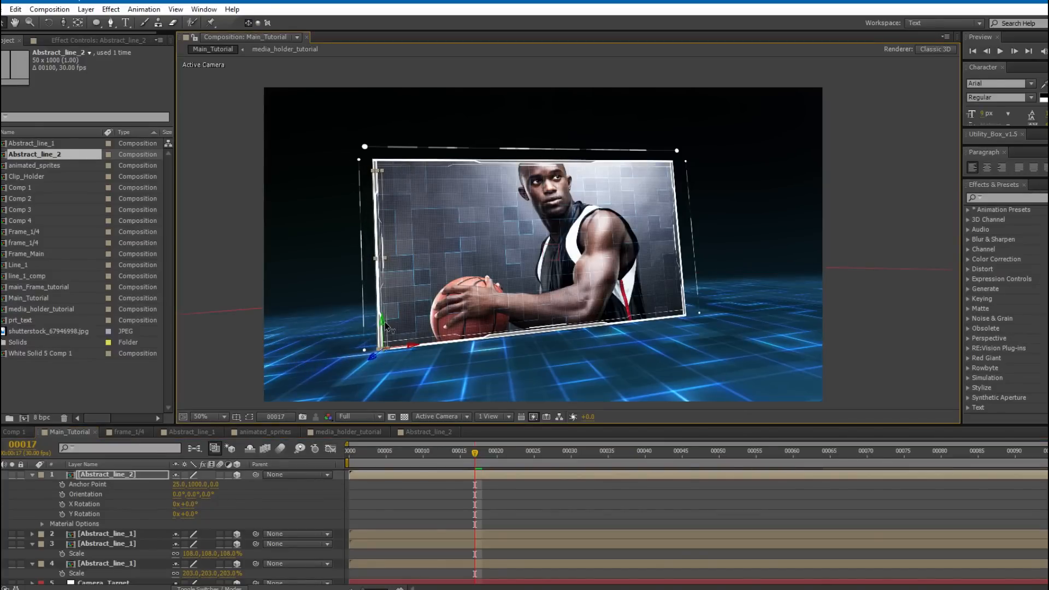
click(142, 473)
drag(390, 353, 436, 320)
Rotate the Abstract_line_2 layer to a 90° X orientation so it runs along the floor, and collapse its properties.
click(49, 22)
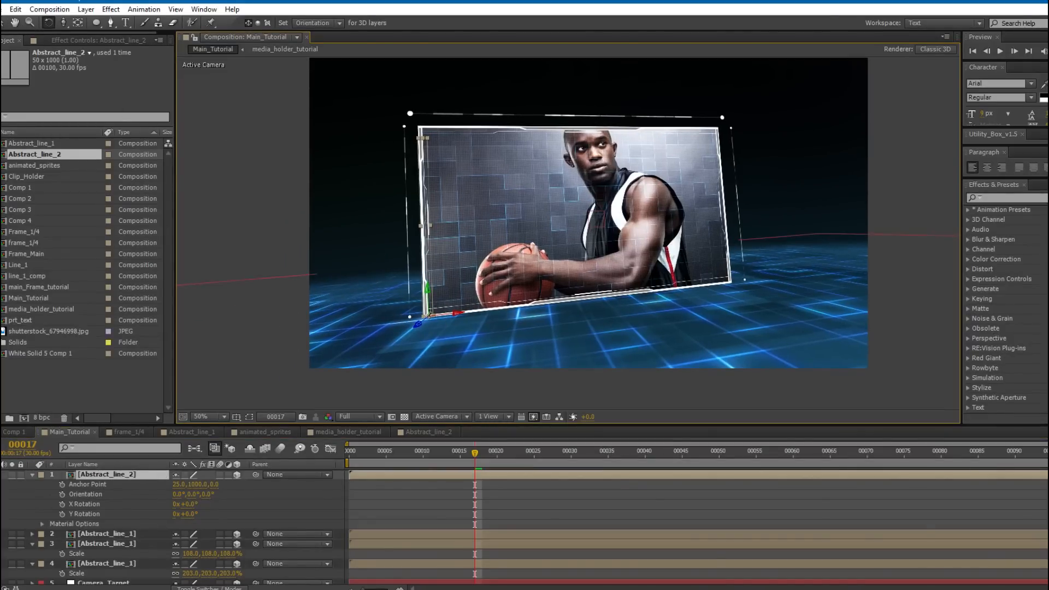
mouse_move(451, 315)
mouse_down()
mouse_move(405, 315)
mouse_move(430, 318)
mouse_up()
scroll(427, 313, up, 2)
key(v)
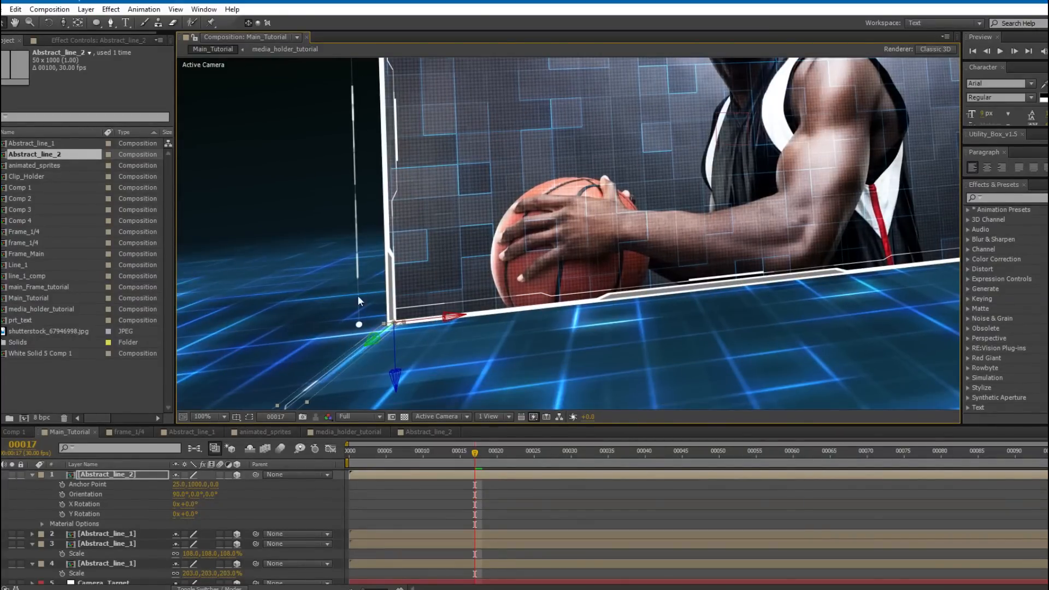
click(32, 474)
scroll(326, 379, down, 2)
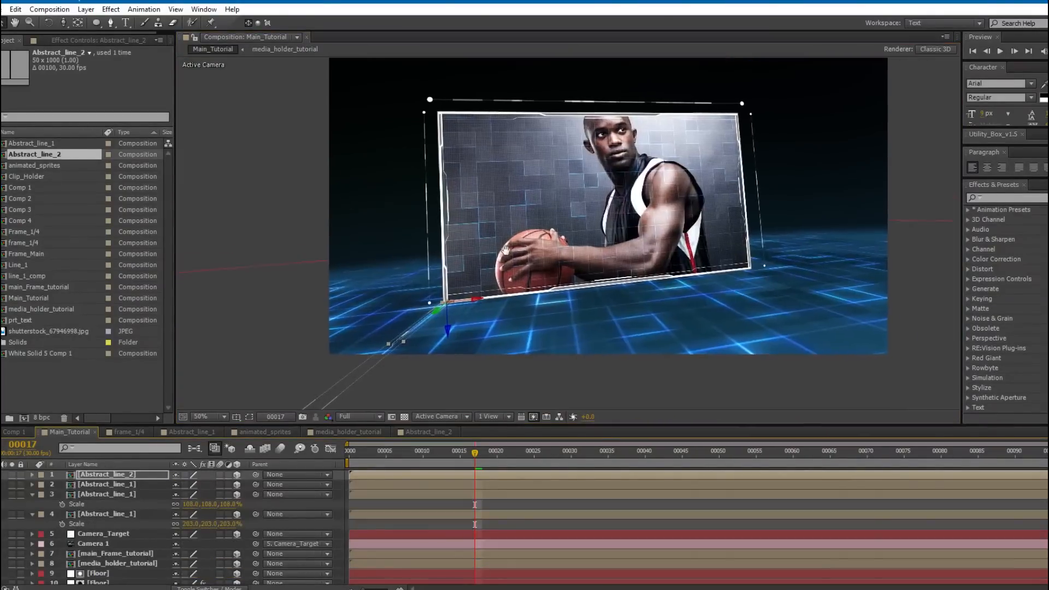
Toggle the main_Frame_tutorial layer to identify it, and set its blending mode to Screen.
key(F4)
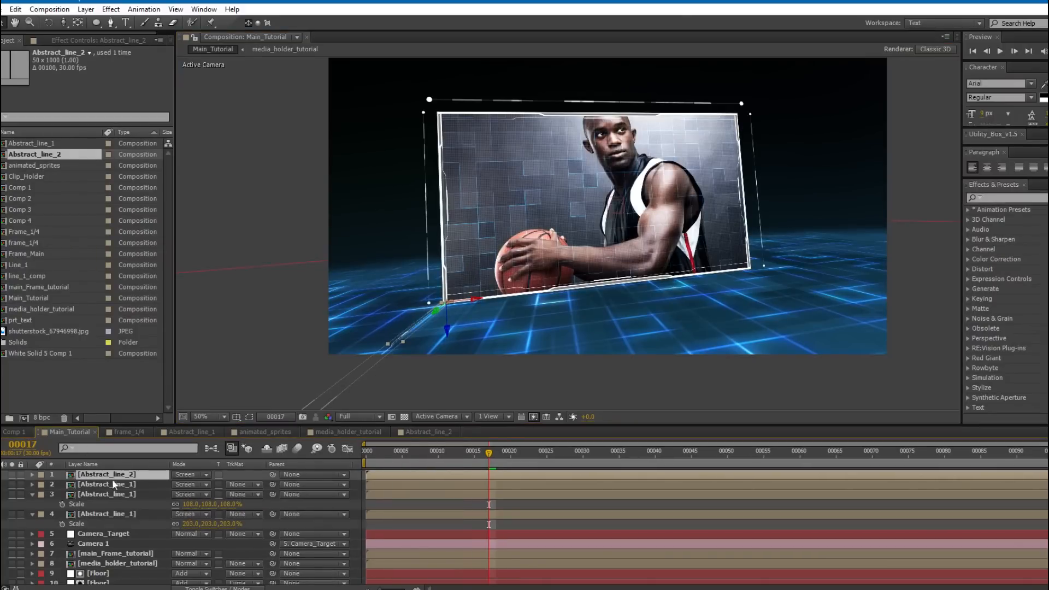
click(122, 553)
click(13, 554)
click(13, 554)
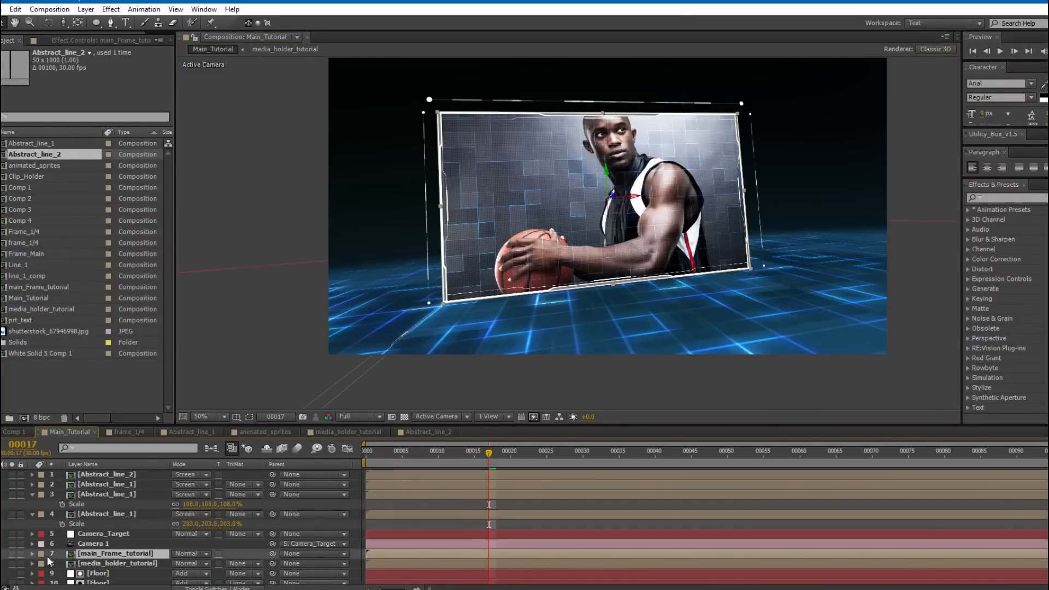
click(179, 554)
click(235, 191)
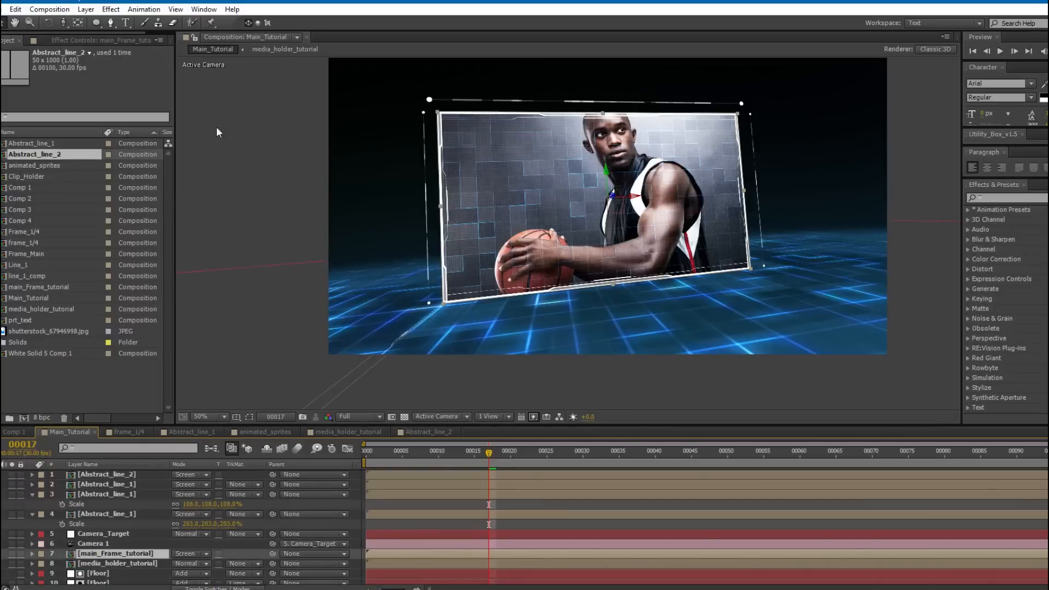
Apply a Glow effect to the main_Frame_tutorial layer.
click(73, 38)
click(111, 9)
mouse_move(146, 283)
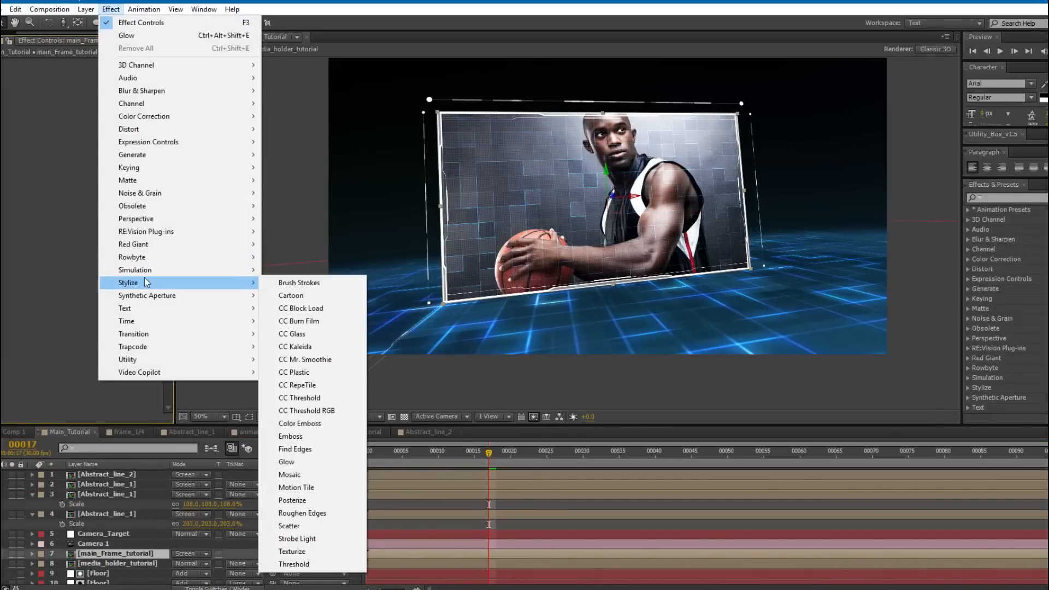
click(288, 462)
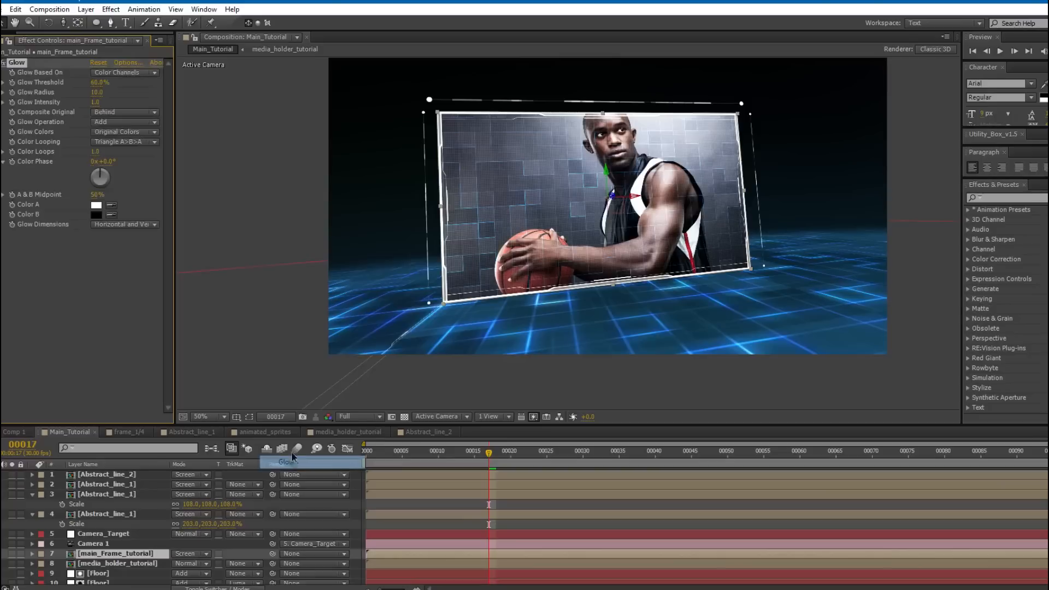
Set the frame glow's Color A to turquoise and Color B to bright blue.
click(98, 206)
click(187, 436)
drag(136, 406, 171, 359)
click(275, 361)
click(96, 215)
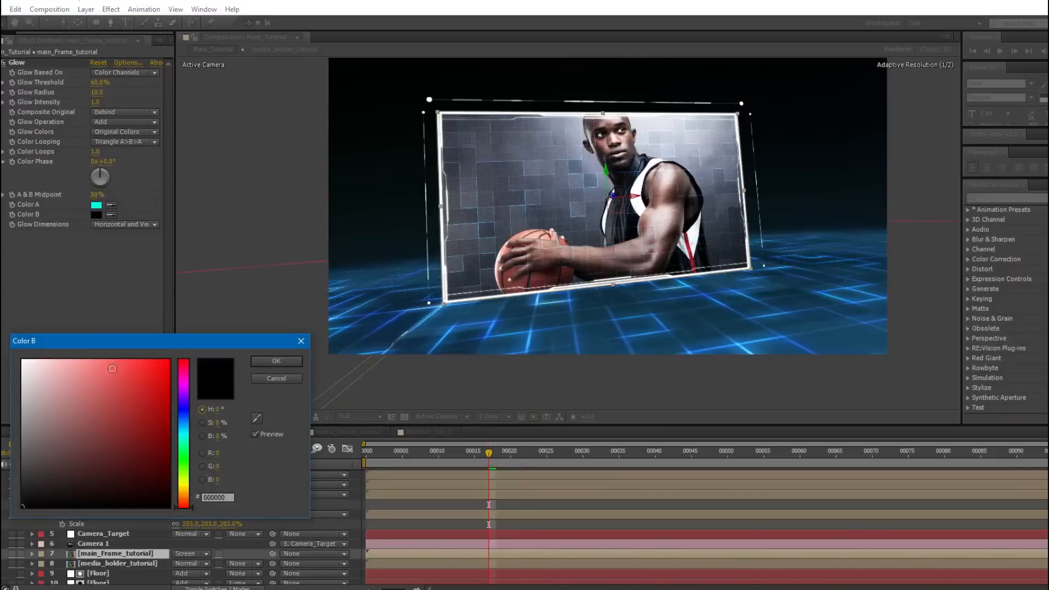
click(168, 361)
click(187, 428)
click(271, 361)
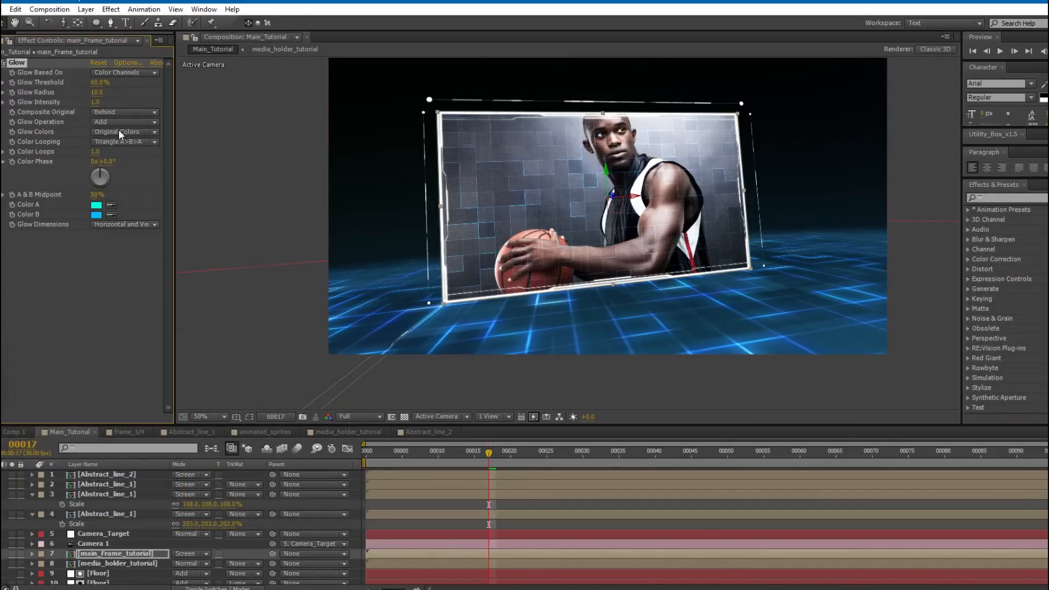
Switch the frame's Glow Colors to A & B Colors and set its Glow Radius to 39.
click(118, 132)
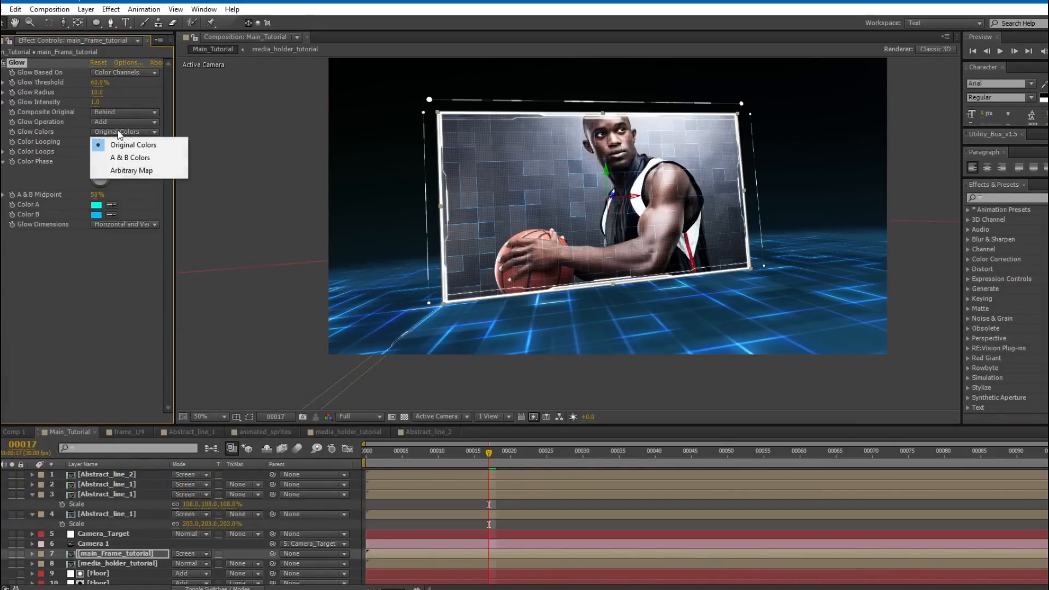
click(133, 158)
drag(96, 91, 107, 91)
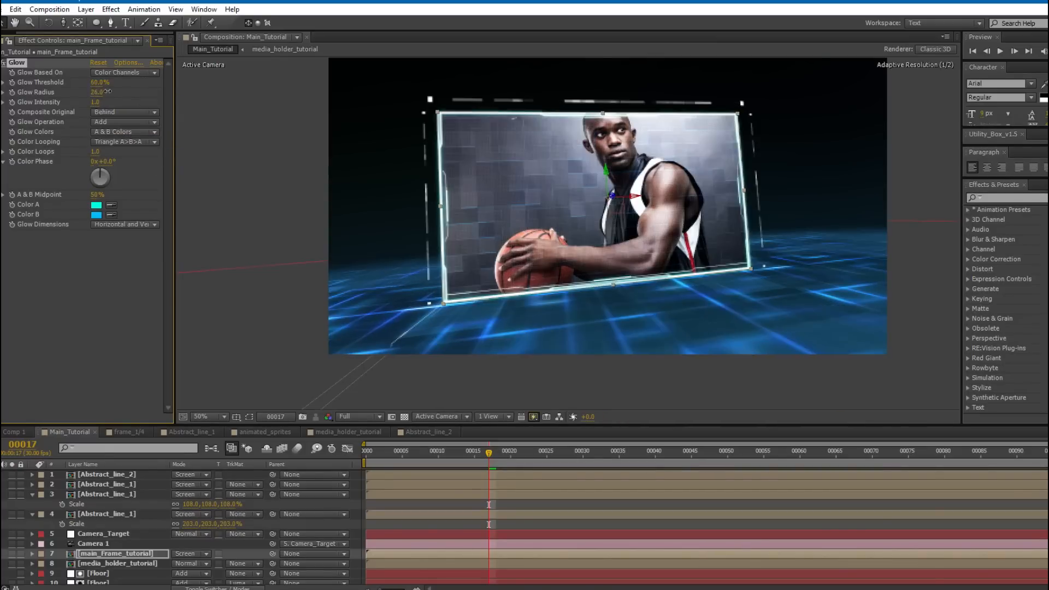
scroll(463, 254, up, 1)
drag(336, 189, 350, 316)
drag(497, 178, 414, 148)
drag(461, 218, 432, 199)
scroll(431, 198, down, 4)
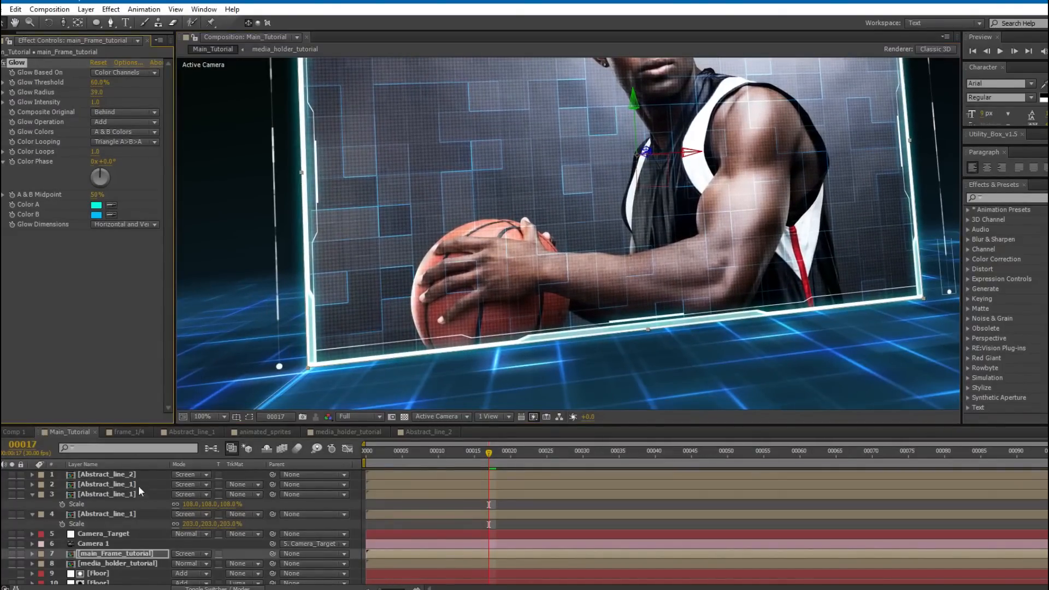
Copy the frame's Glow onto the Abstract_line_2 layer and scale the layer to 196%, keeping it at the frame's lower-left corner.
click(123, 477)
drag(313, 294, 410, 221)
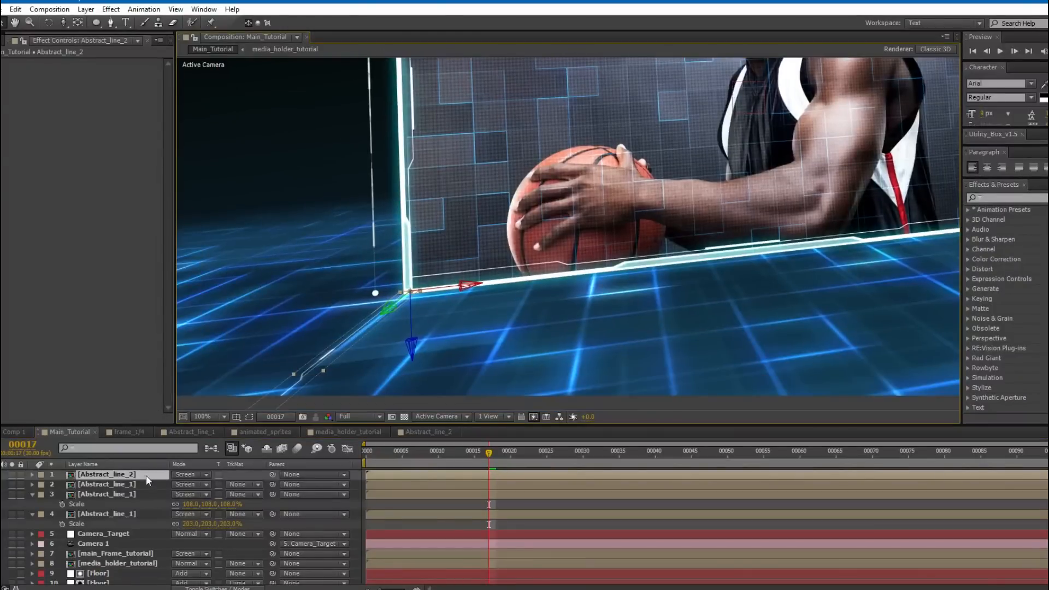
key(s)
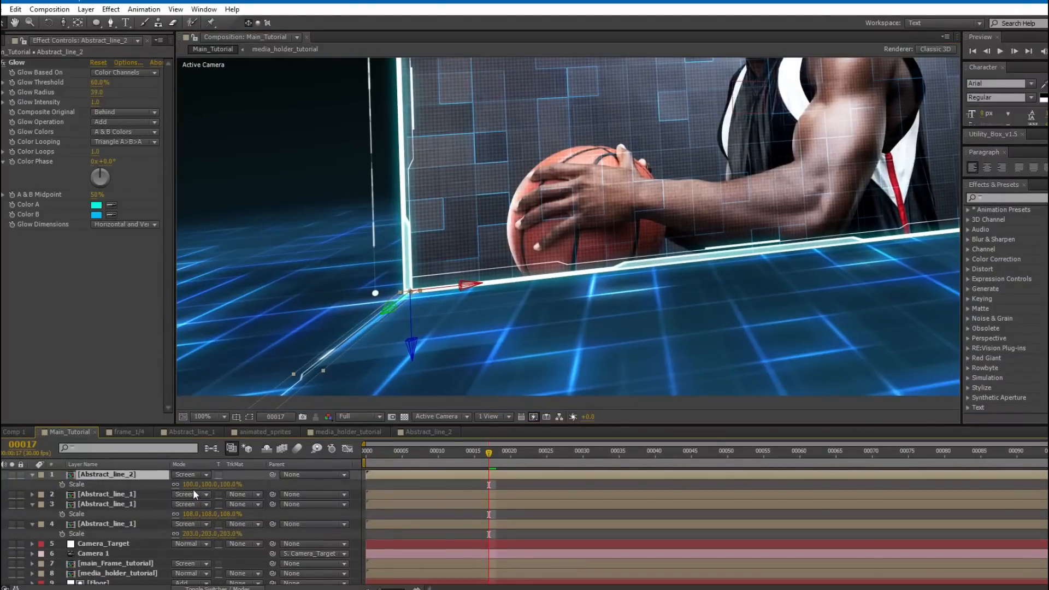
drag(195, 484, 249, 484)
drag(456, 288, 420, 314)
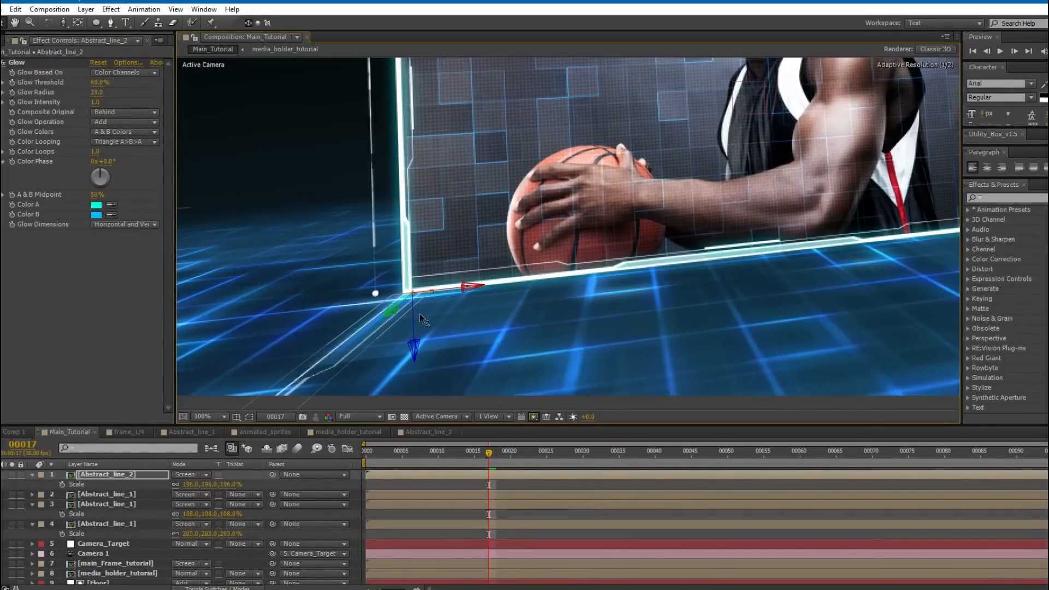
Duplicate the Glow effect on the Abstract_line_2 layer.
click(16, 63)
key(ctrl+d)
scroll(445, 227, down, 2)
drag(524, 299, 516, 300)
click(117, 475)
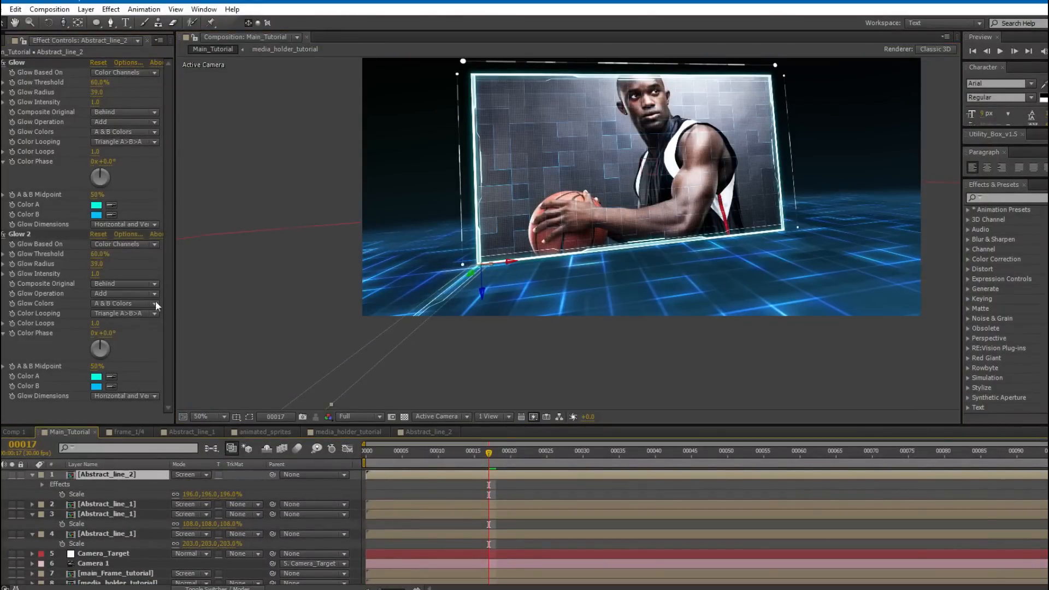
drag(448, 229, 382, 271)
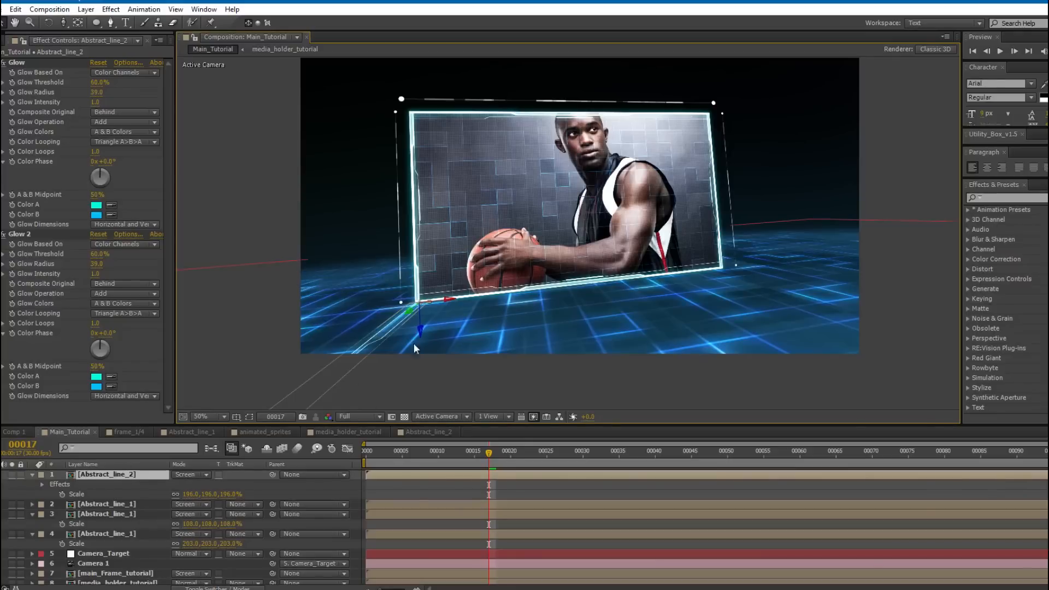
Duplicate the Abstract_line_2 layer and move the copy to the photo frame's lower-right corner.
key(ctrl+d)
drag(448, 304, 981, 255)
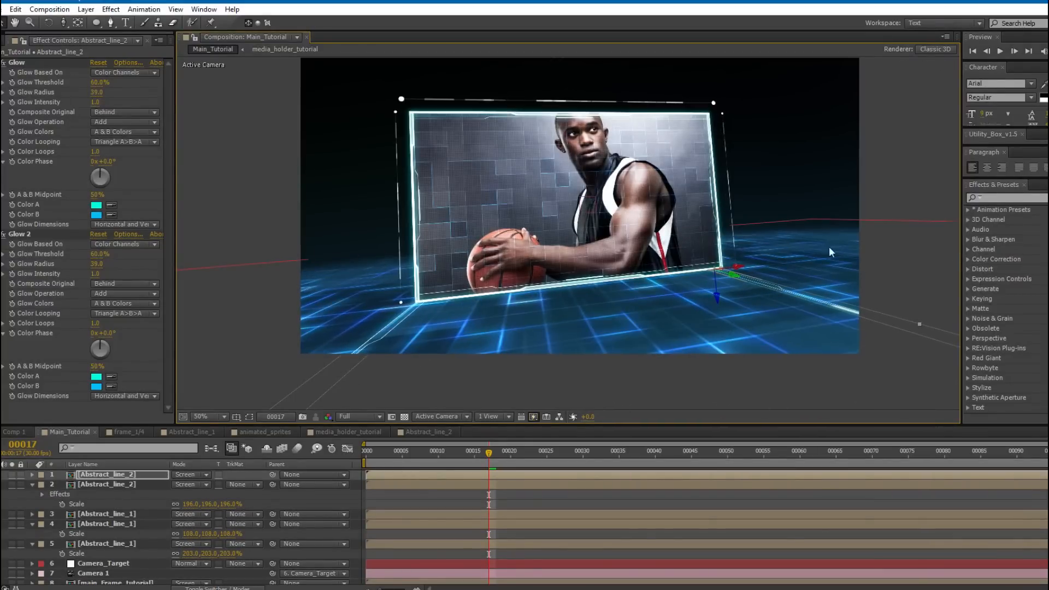
drag(801, 272, 735, 263)
Mirror the copied Abstract_line_2 with an X scale of -196%, align it to the frame's lower-right corner, and collapse its properties.
click(104, 475)
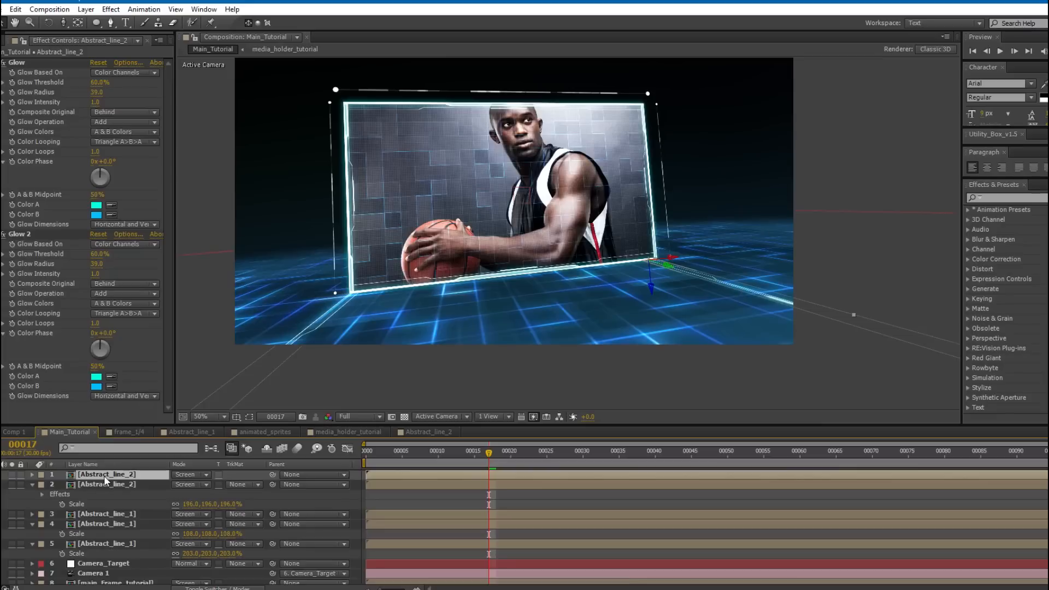
key(s)
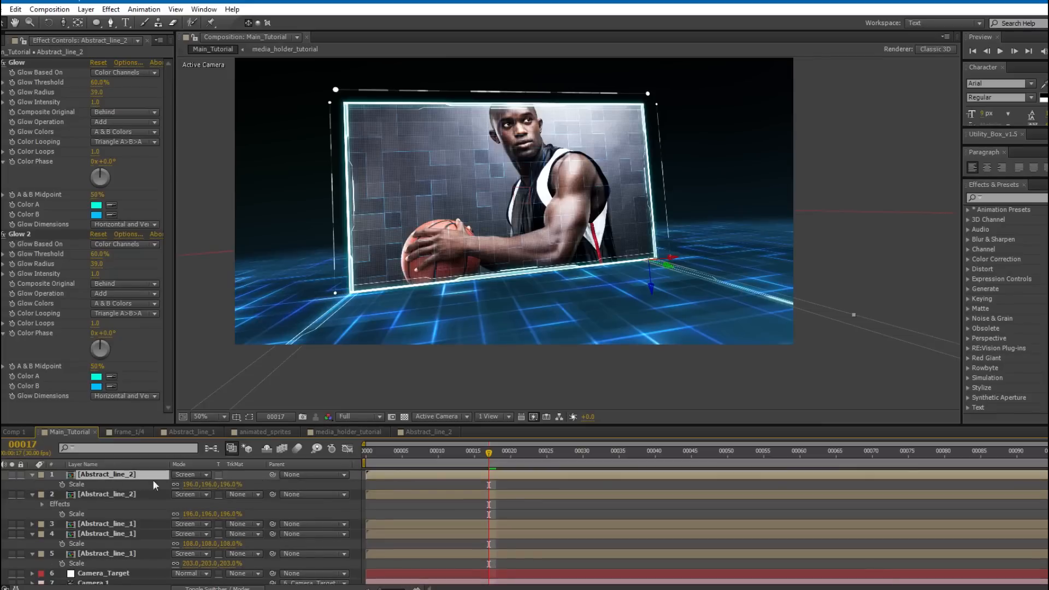
click(190, 485)
text(-196)
key(Return)
scroll(651, 256, up, 2)
drag(670, 280, 505, 287)
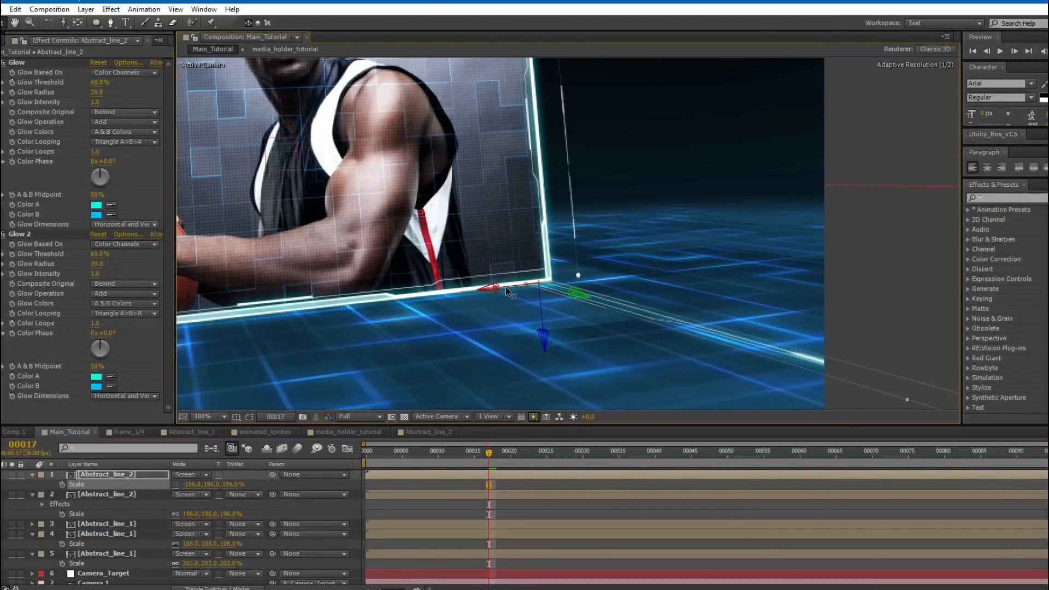
click(33, 474)
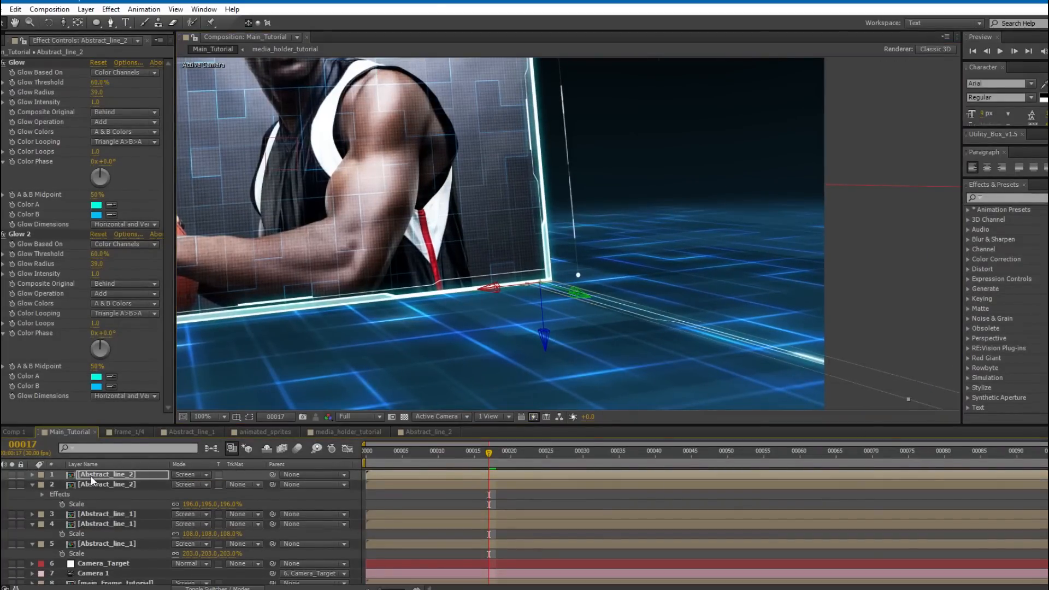
Duplicate both Abstract_line_2 layers and move the copies up to the photo frame's upper corners.
click(91, 475)
shift+click(94, 484)
scroll(372, 206, down, 1)
key(ctrl+d)
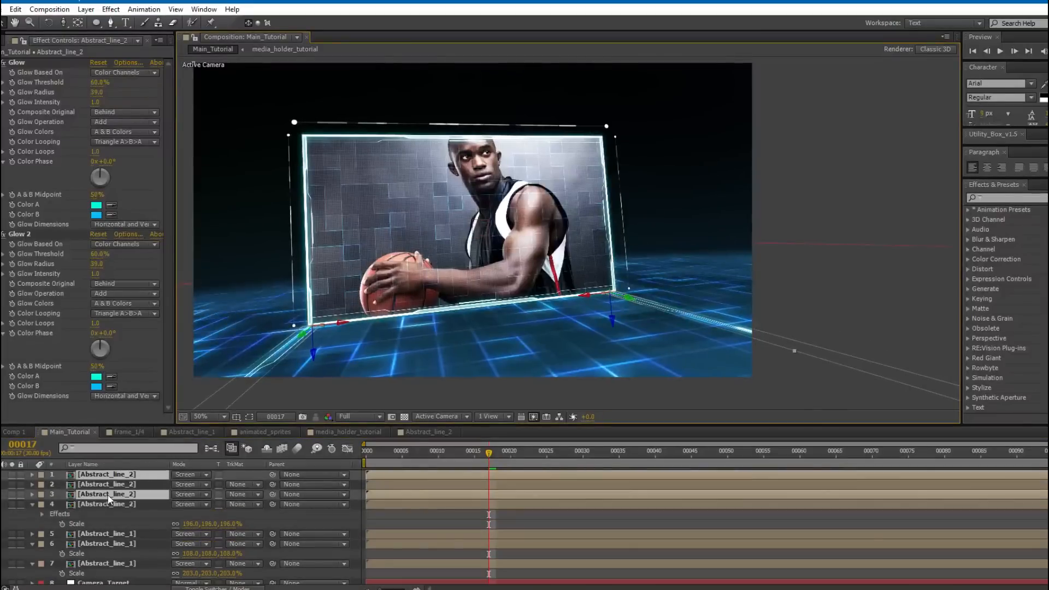
shift+click(109, 484)
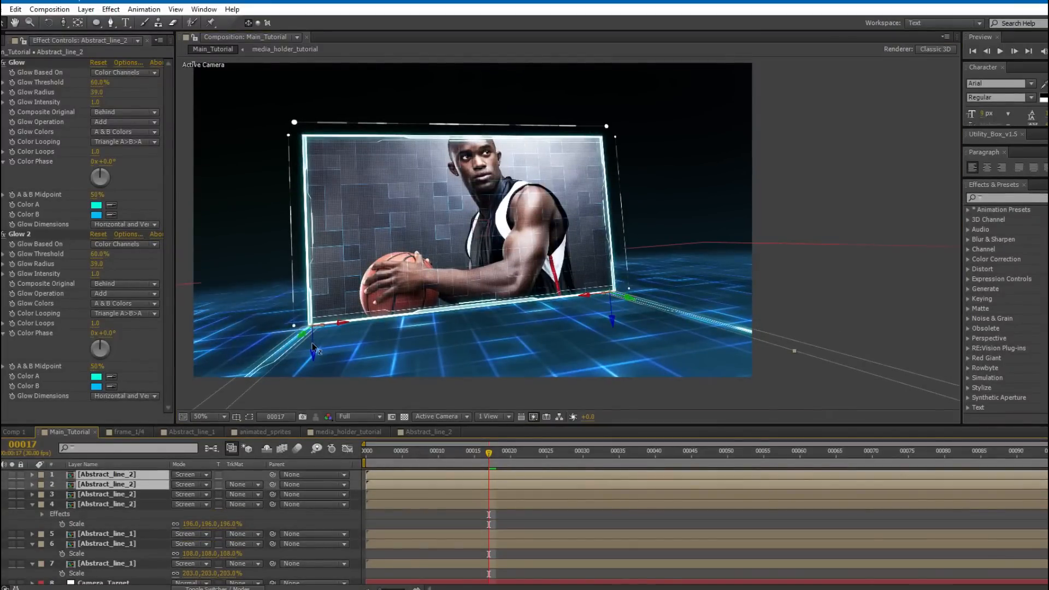
drag(312, 343, 294, 37)
scroll(352, 145, up, 2)
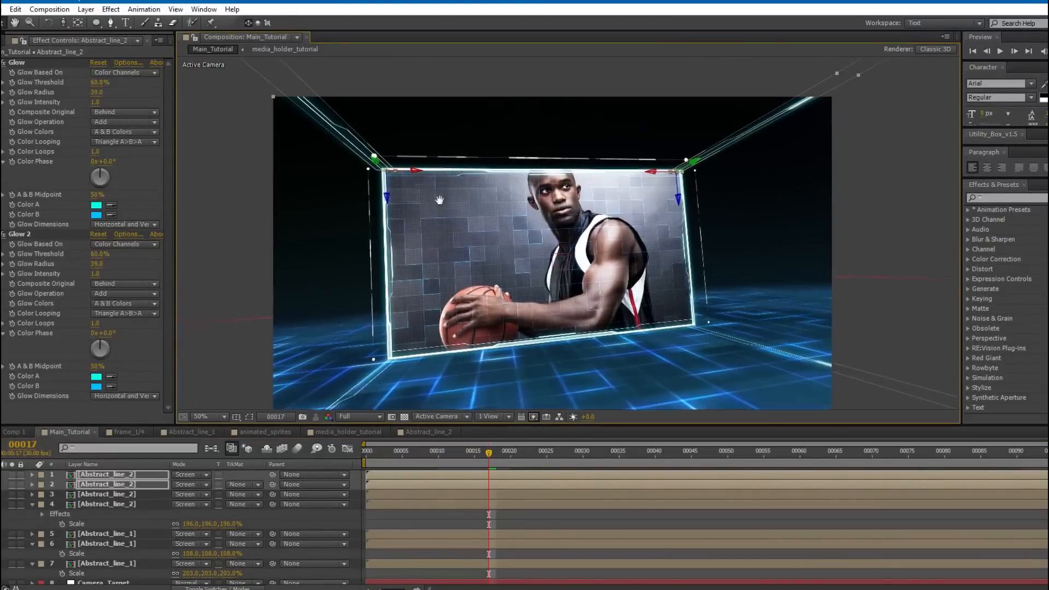
drag(339, 175, 339, 170)
Set the opacity of both upper Abstract_line_2 layers to 50%.
key(t)
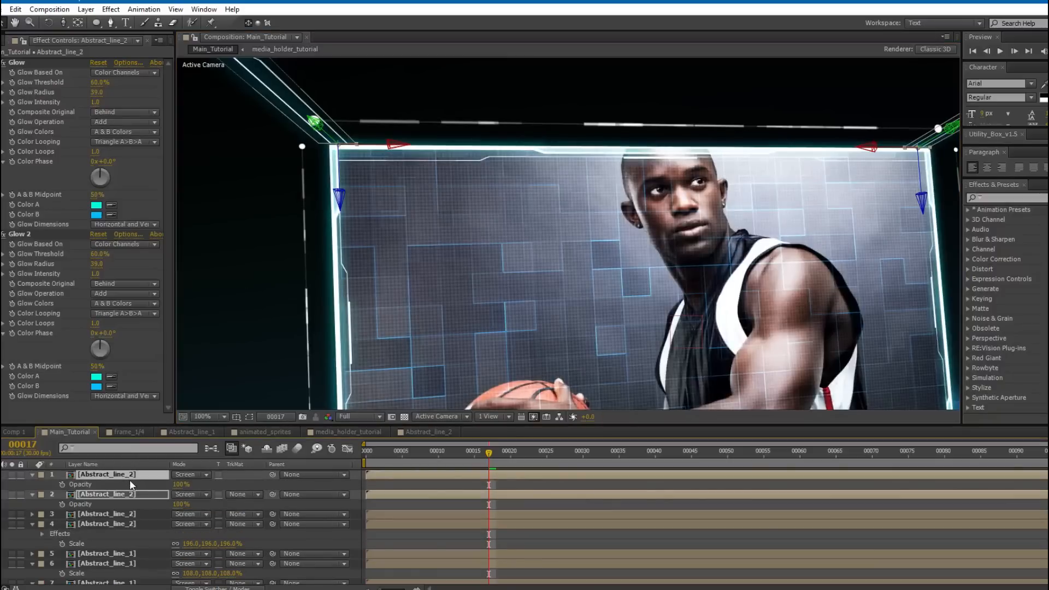
click(171, 486)
click(181, 484)
text(50)
key(Tab)
text(50)
key(Return)
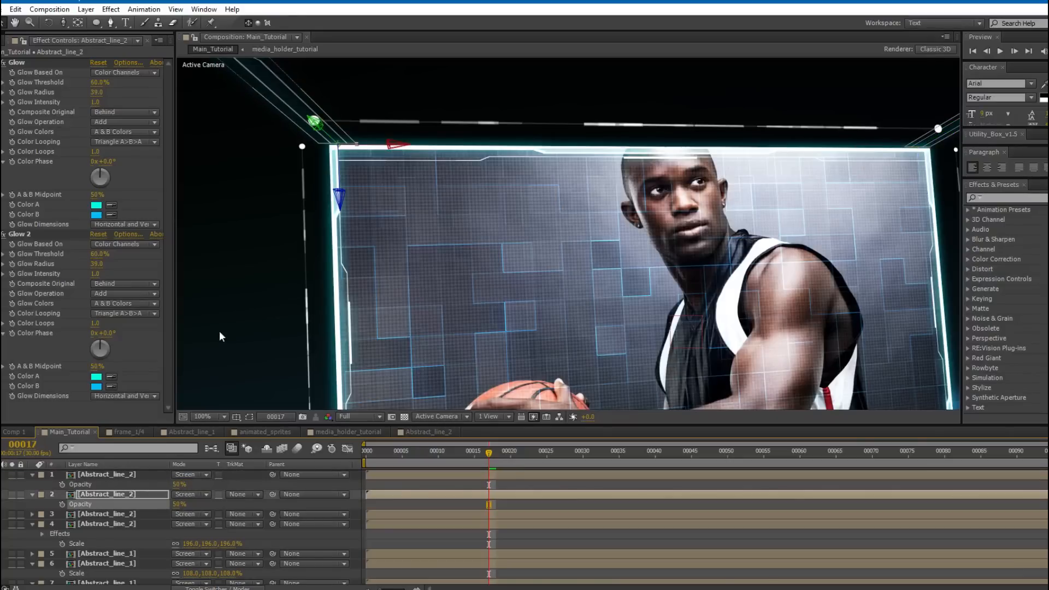
Remove the second Glow effect from both upper Abstract_line_2 layers.
click(22, 234)
key(Delete)
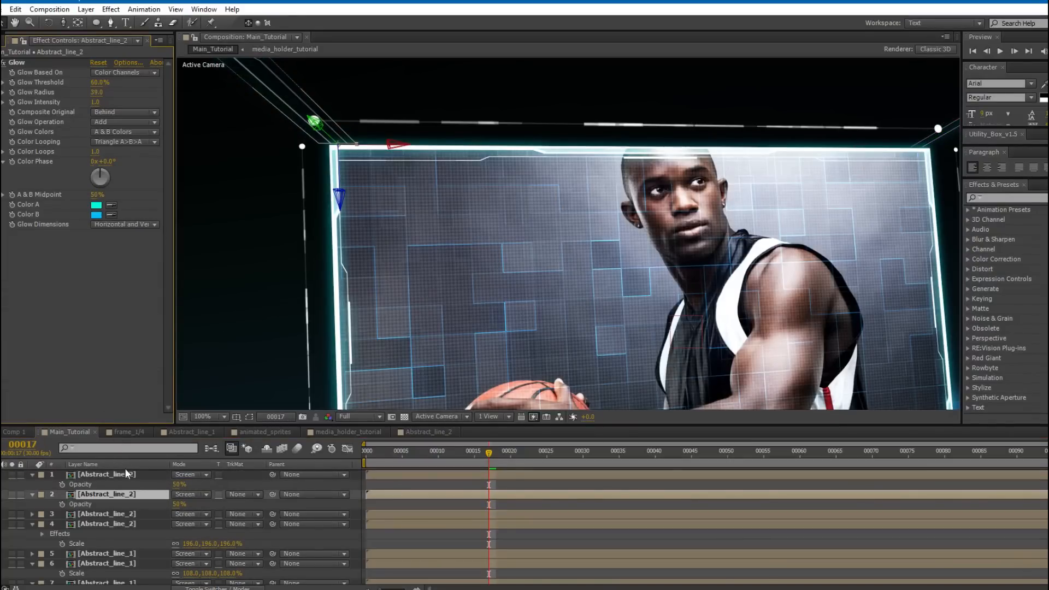
click(123, 475)
key(Delete)
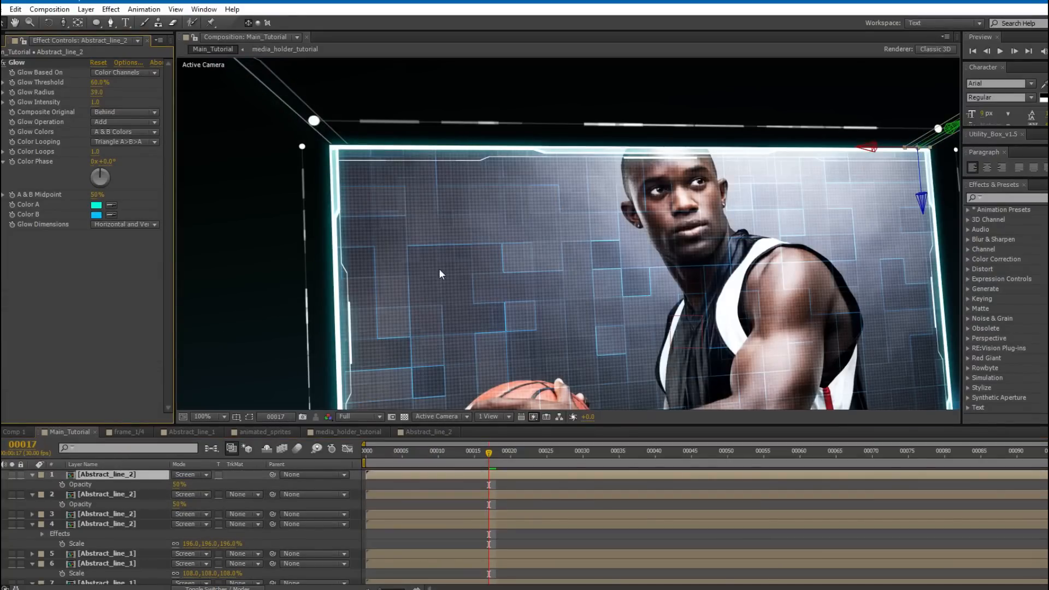
scroll(561, 169, down, 1)
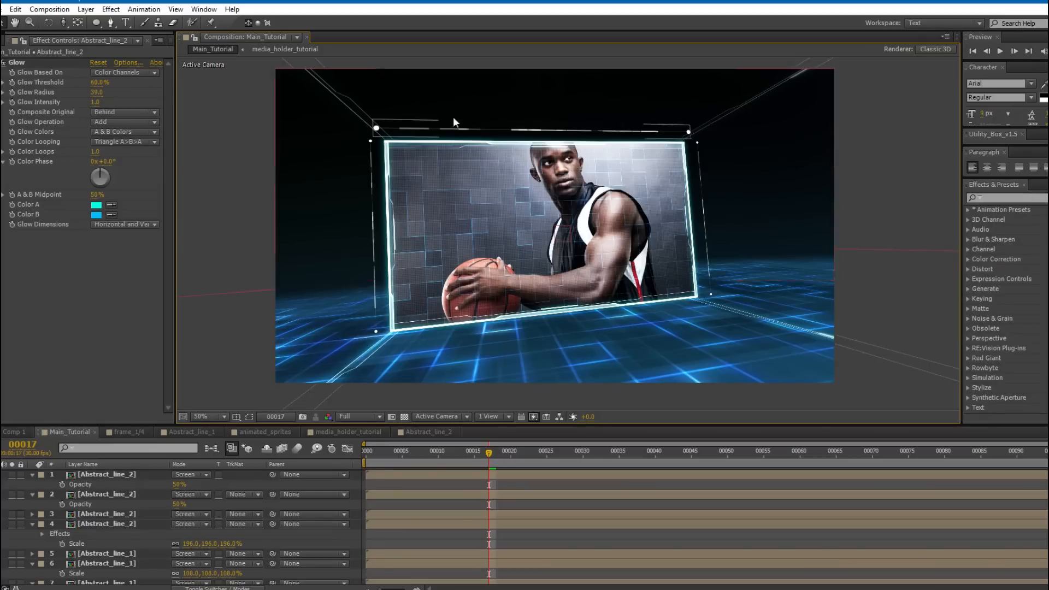
drag(449, 192, 430, 201)
drag(376, 293, 416, 258)
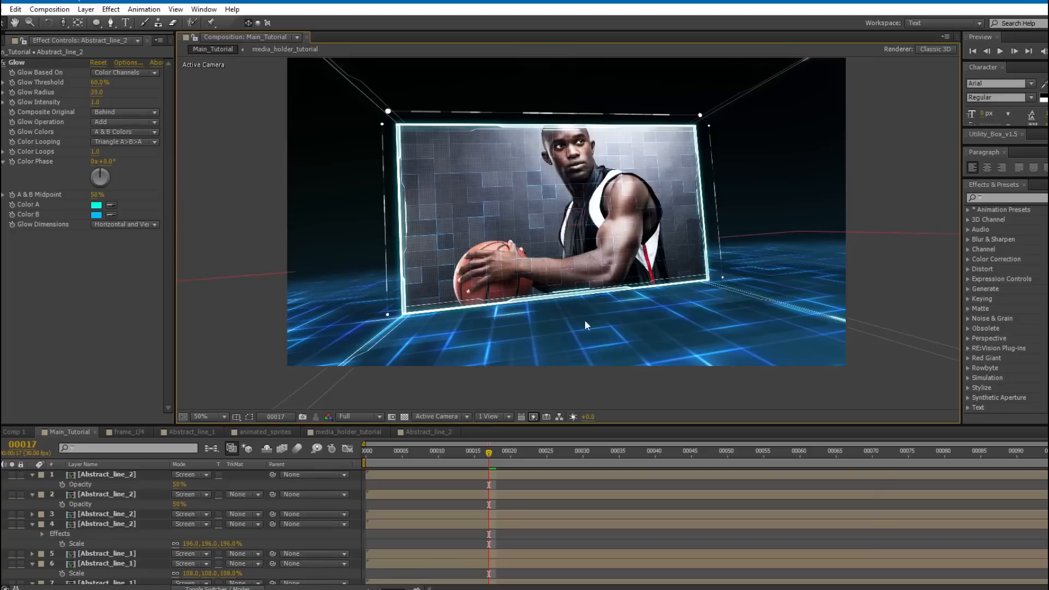
Lower the opacity of the Screen-mode Floor layer to 22% and collapse all layer properties.
scroll(96, 545, down, 6)
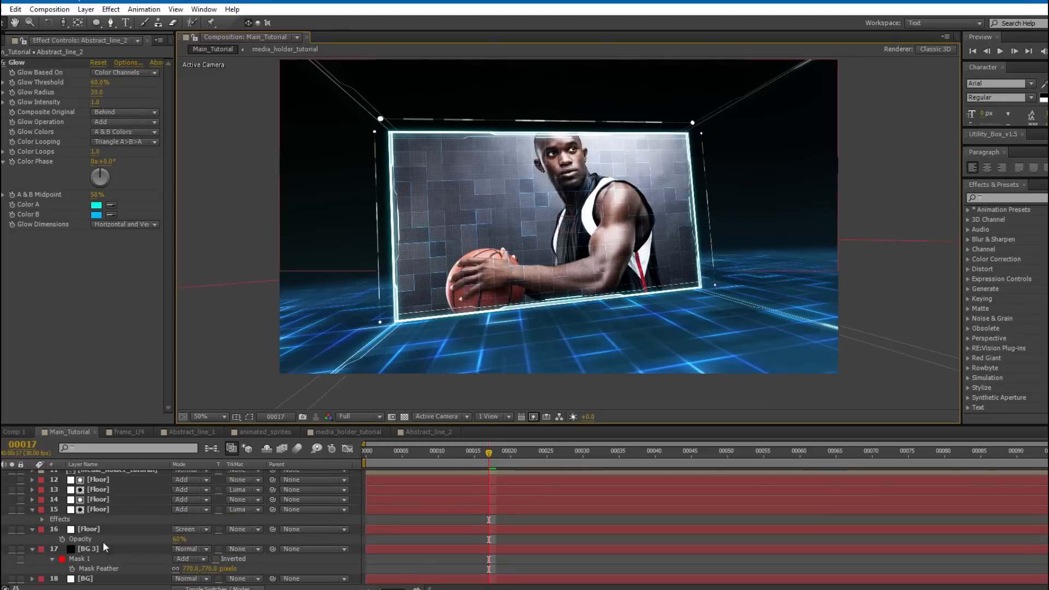
click(108, 506)
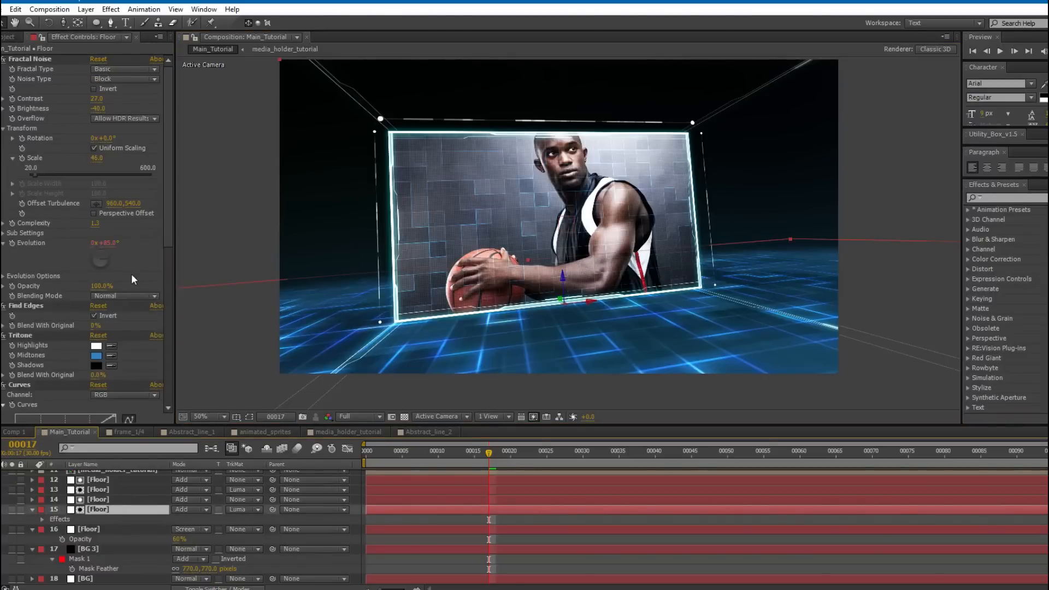
drag(101, 108, 98, 107)
click(100, 529)
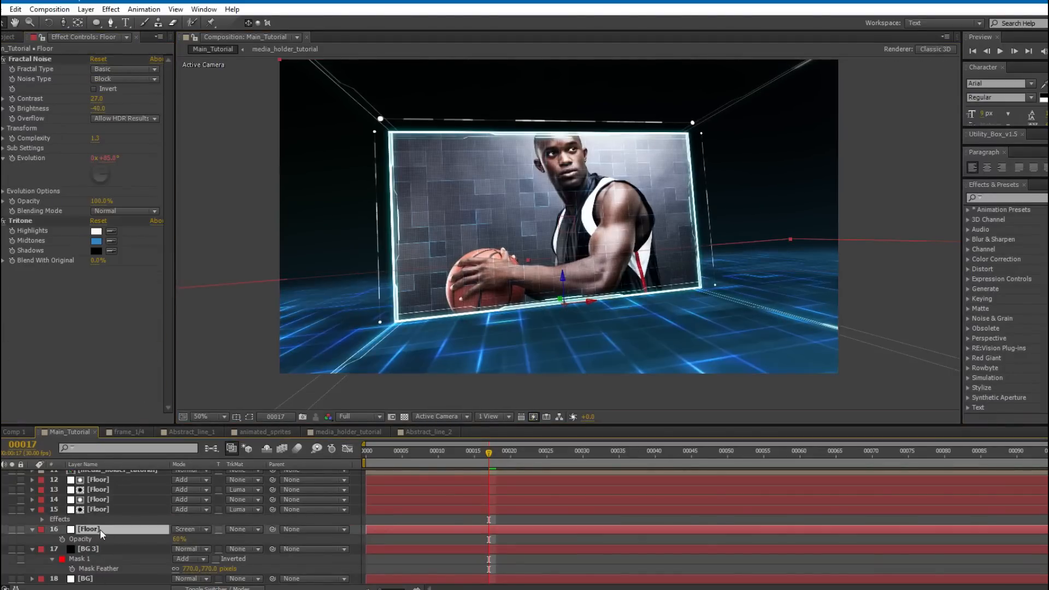
drag(178, 543, 135, 544)
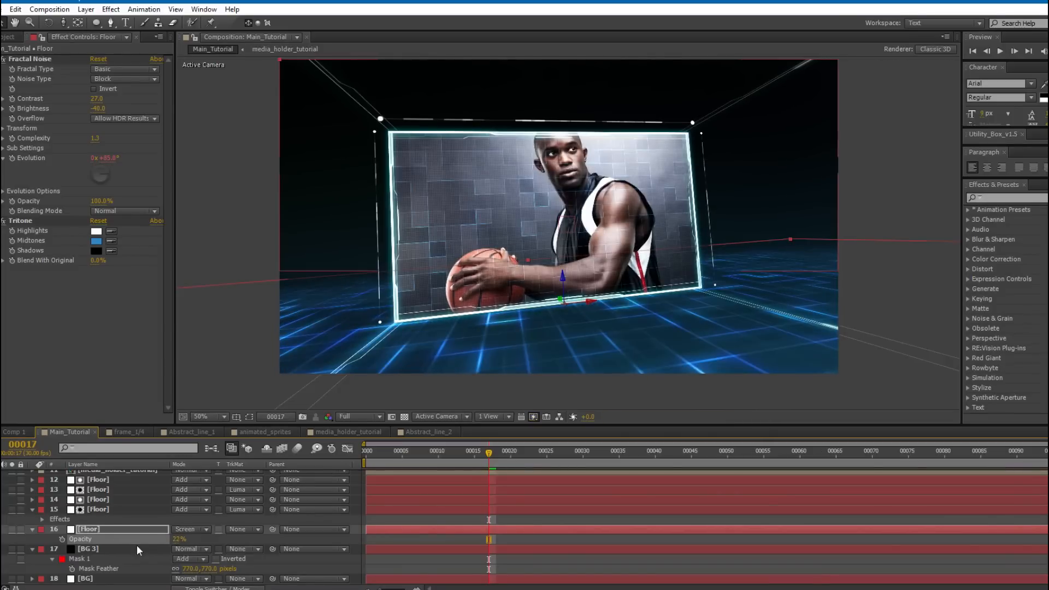
drag(377, 313, 384, 312)
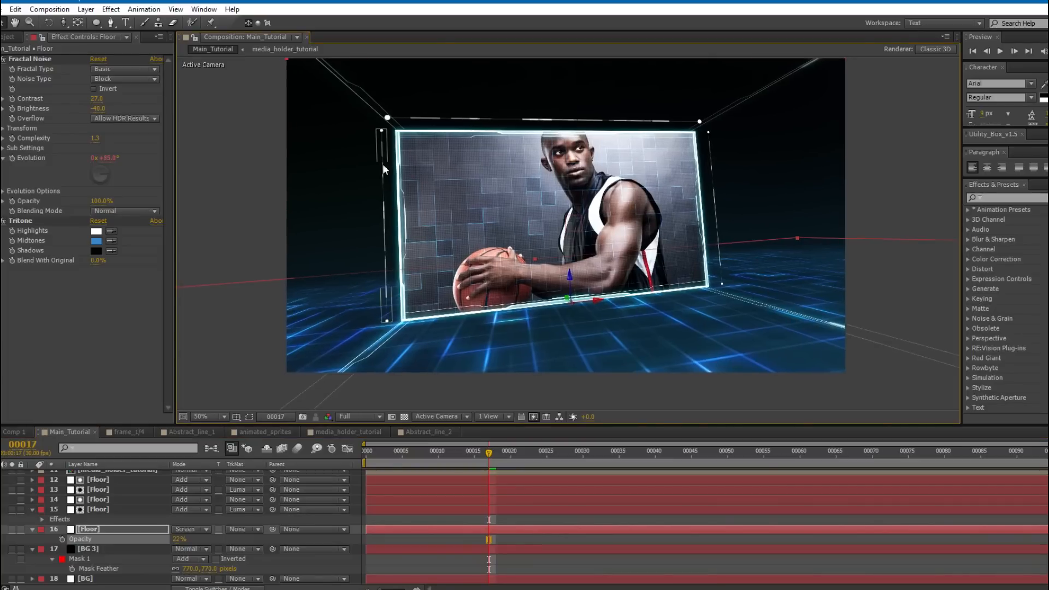
drag(537, 204, 527, 206)
click(374, 517)
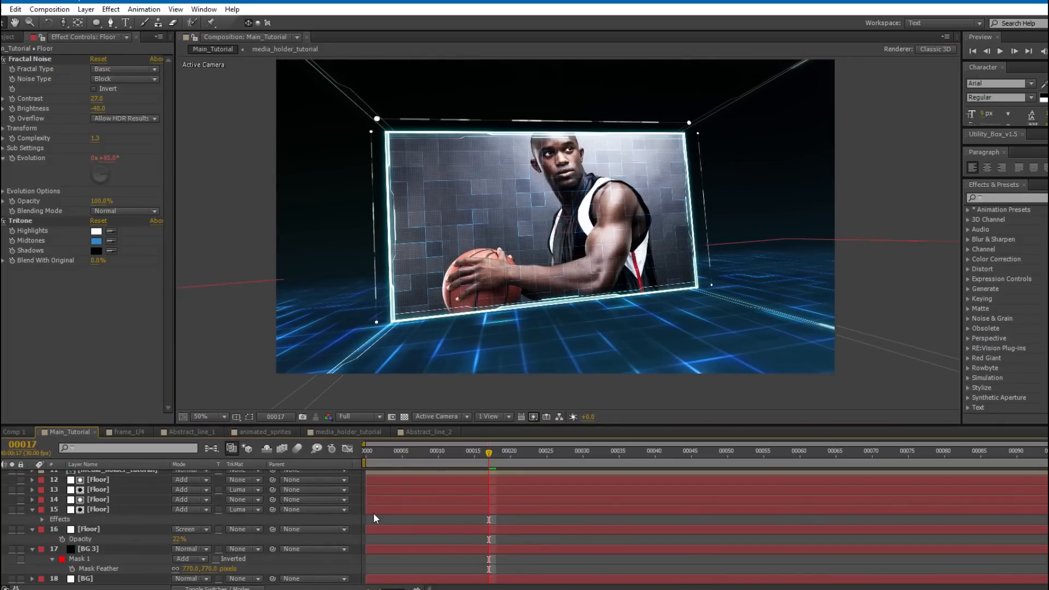
key(f)
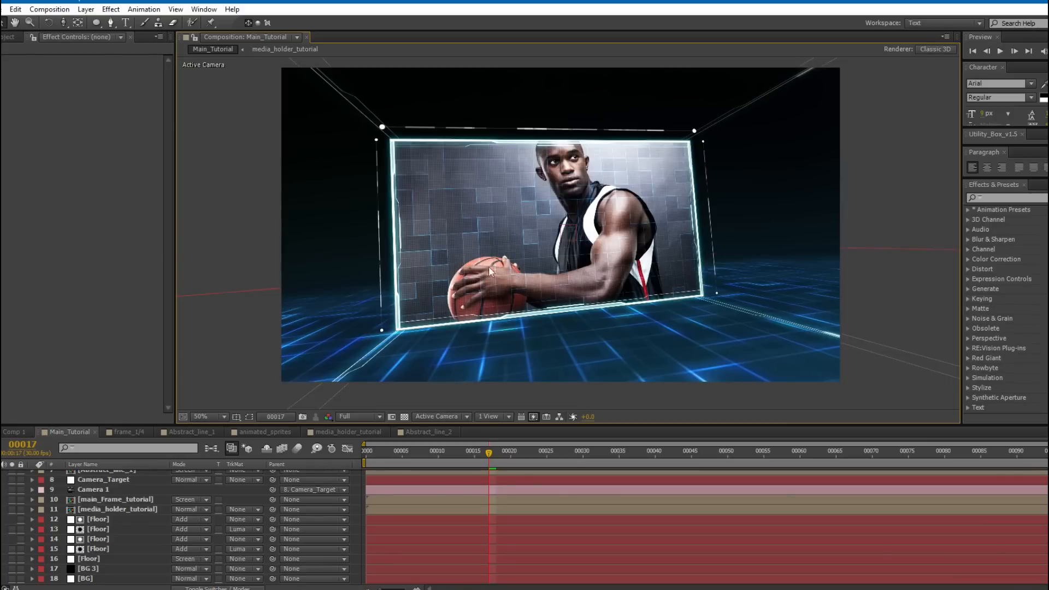
Duplicate the media_holder_tutorial layer, set the copy's anchor point to 960, 1079, 0, and realign it with the photo frame.
click(114, 508)
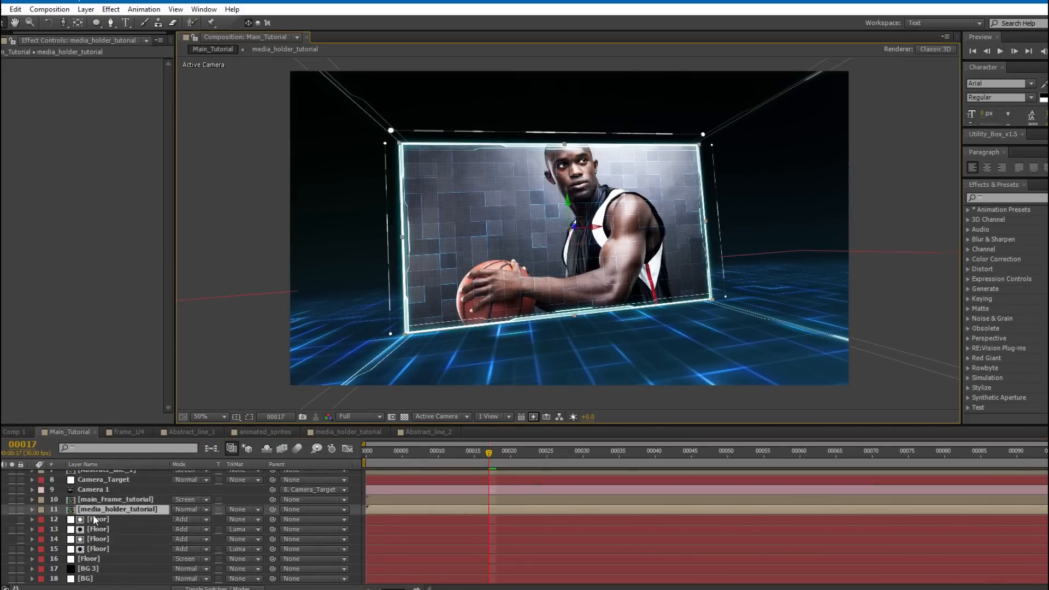
key(ctrl+d)
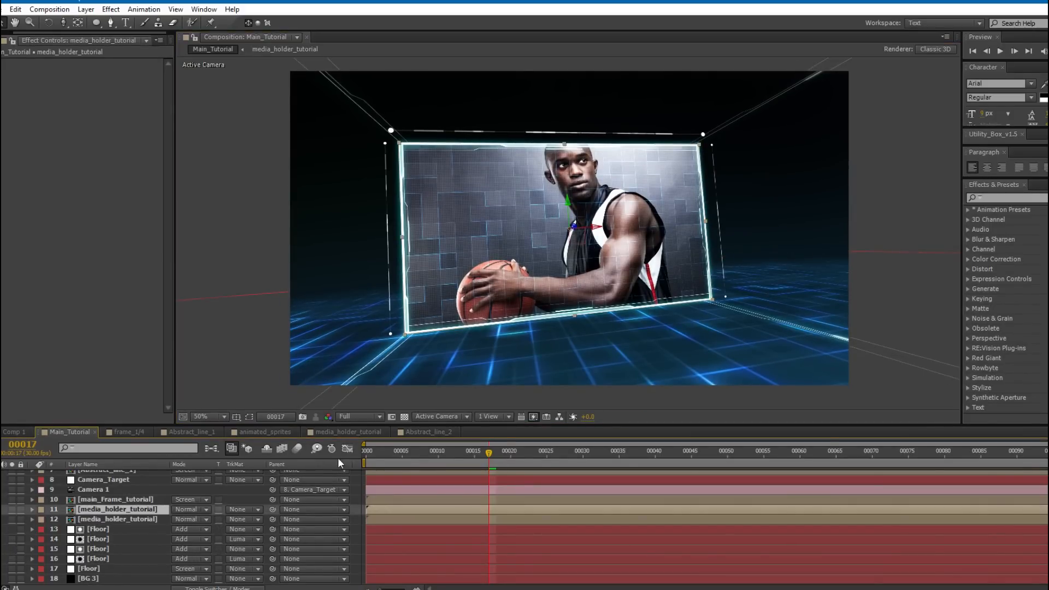
key(a)
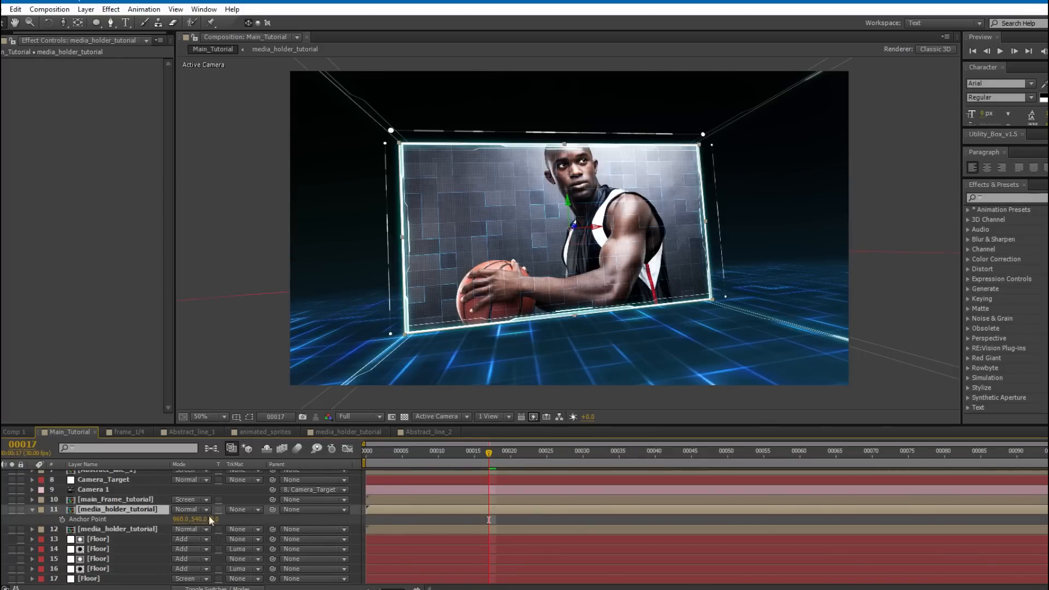
drag(200, 524, 568, 468)
drag(567, 201, 583, 355)
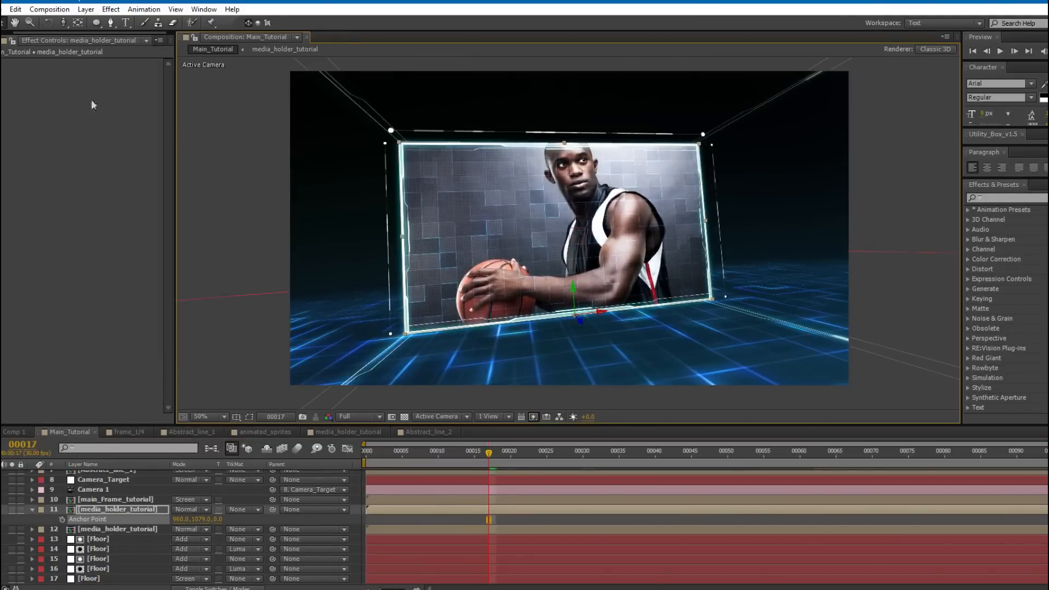
Rotate the upper media_holder_tutorial layer about its bottom edge until it lies upside down below the frame as a floor reflection.
click(49, 22)
click(49, 23)
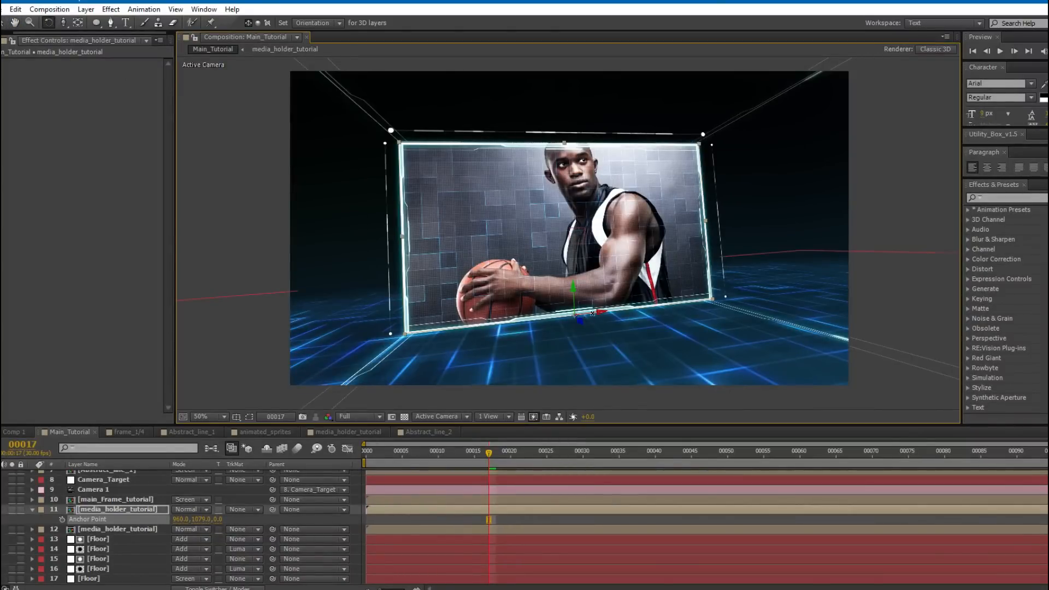
drag(596, 319, 598, 372)
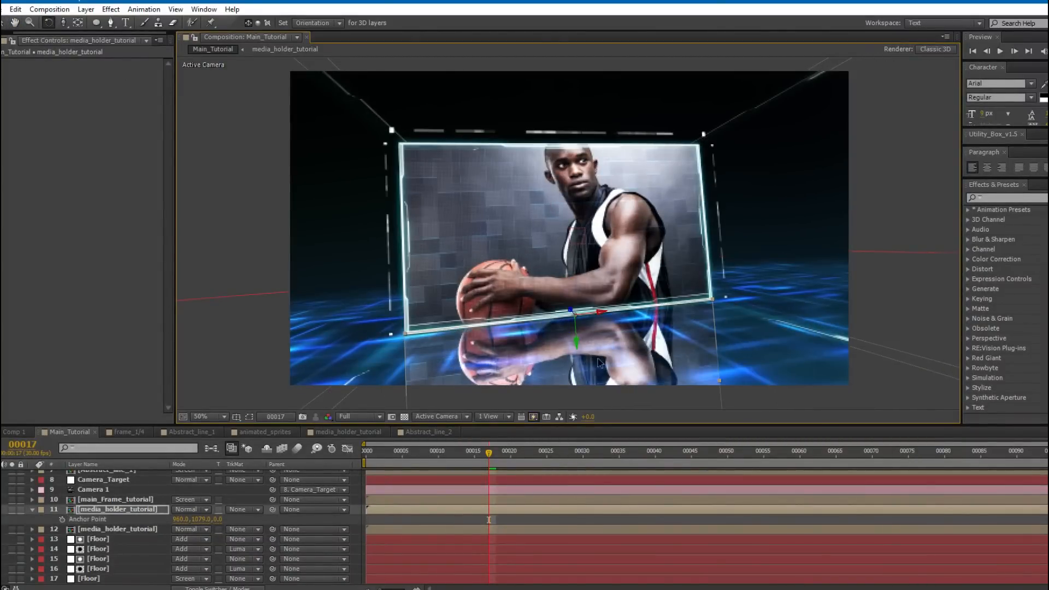
scroll(484, 296, down, 2)
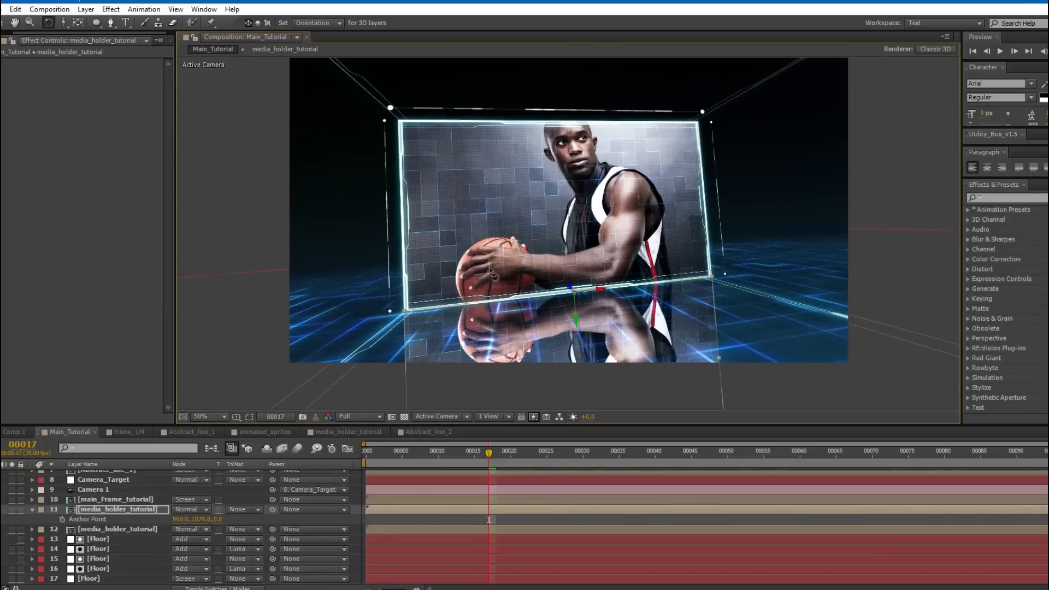
Set the blending mode of both media_holder_tutorial layers to Screen.
click(102, 520)
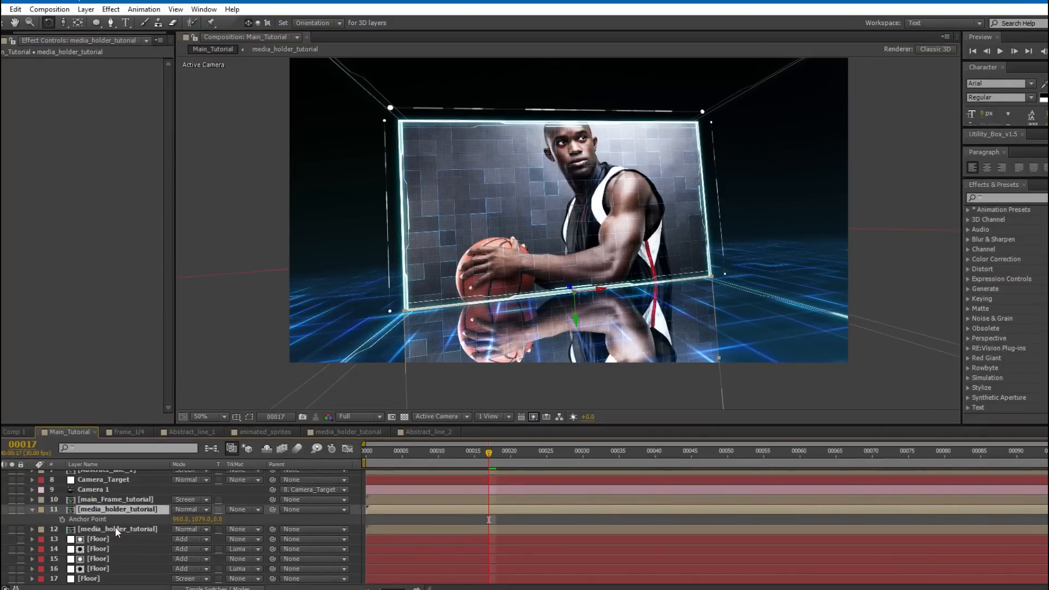
shift+click(114, 527)
click(181, 529)
click(235, 163)
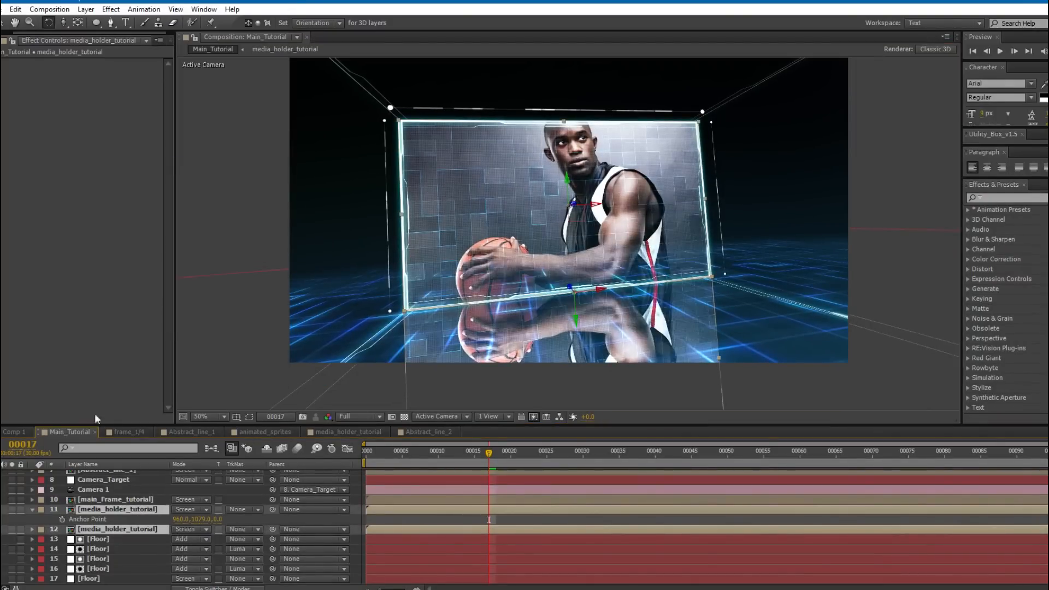
Apply Fast Blur to the reflected media_holder_tutorial layer with a Blurriness of 32.
click(123, 500)
click(132, 509)
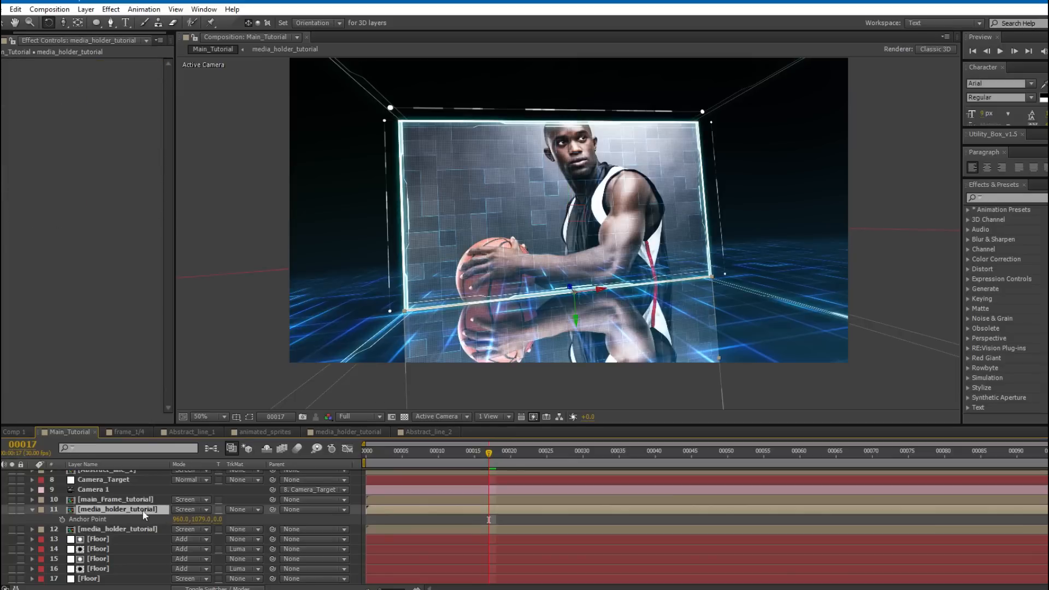
drag(454, 372, 451, 382)
click(111, 10)
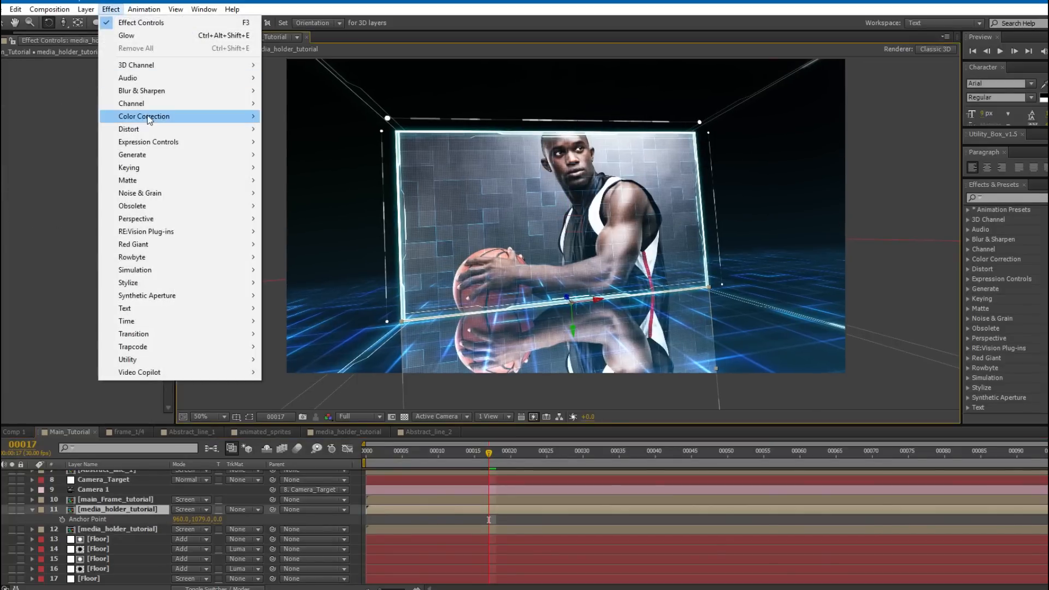
mouse_move(240, 91)
click(291, 219)
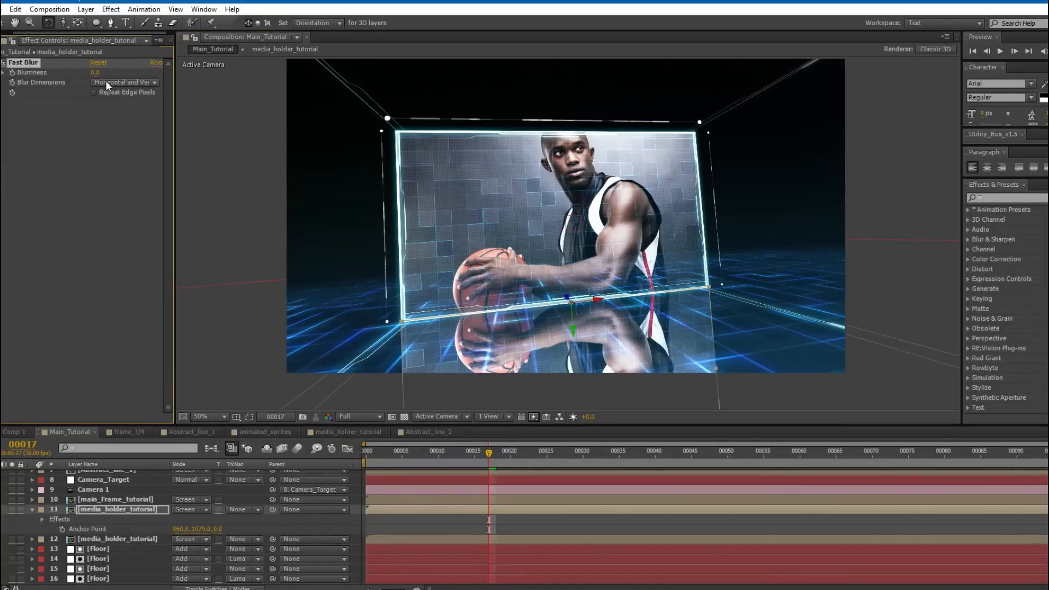
drag(97, 72, 117, 77)
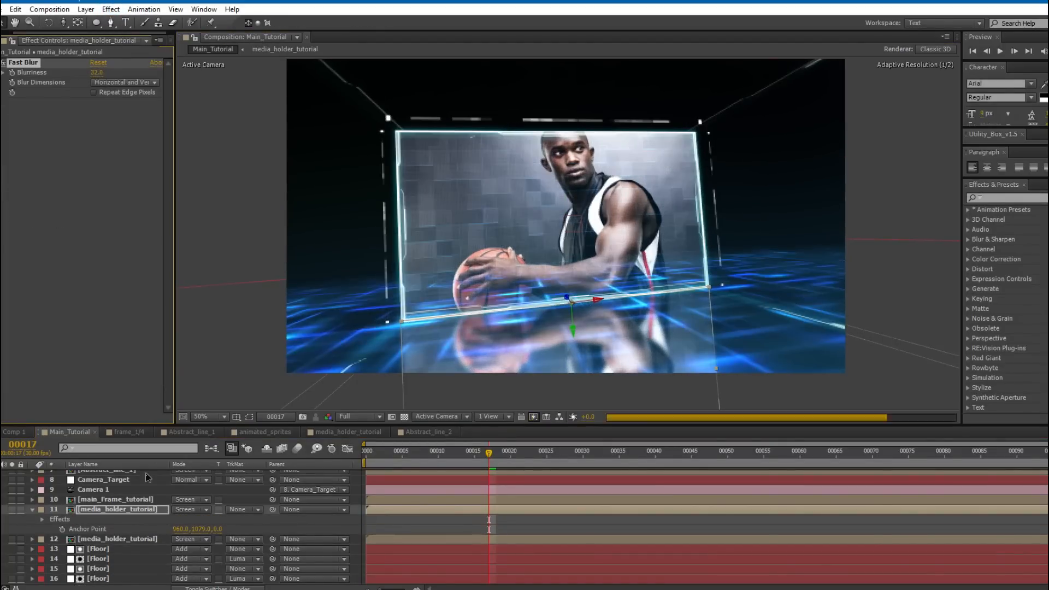
Lower the opacity of the reflected media_holder_tutorial layer to 41%.
click(144, 510)
key(t)
click(182, 520)
text(35)
key(Return)
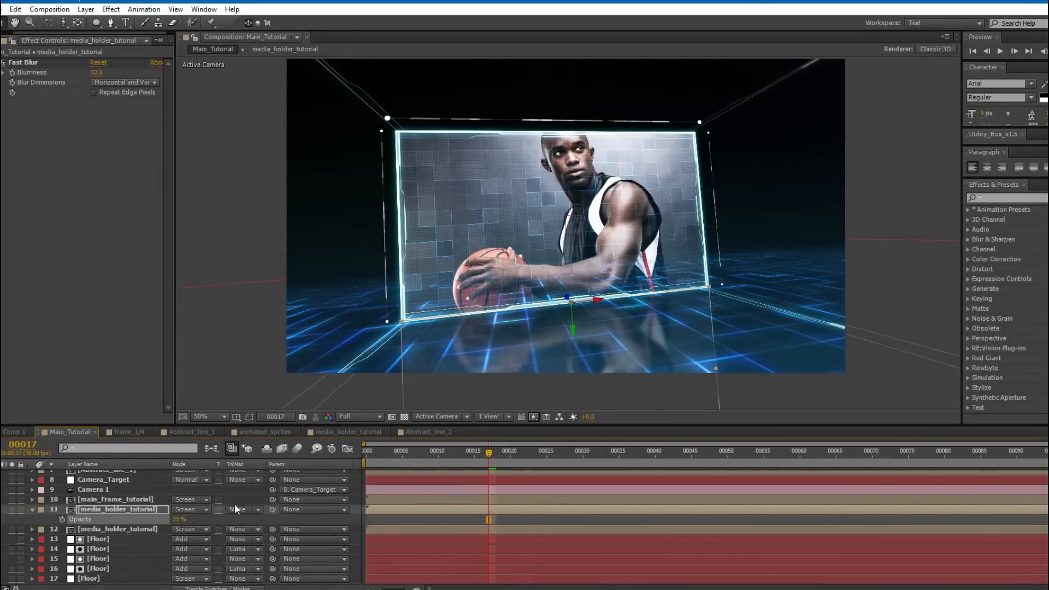
drag(178, 520, 184, 522)
click(412, 519)
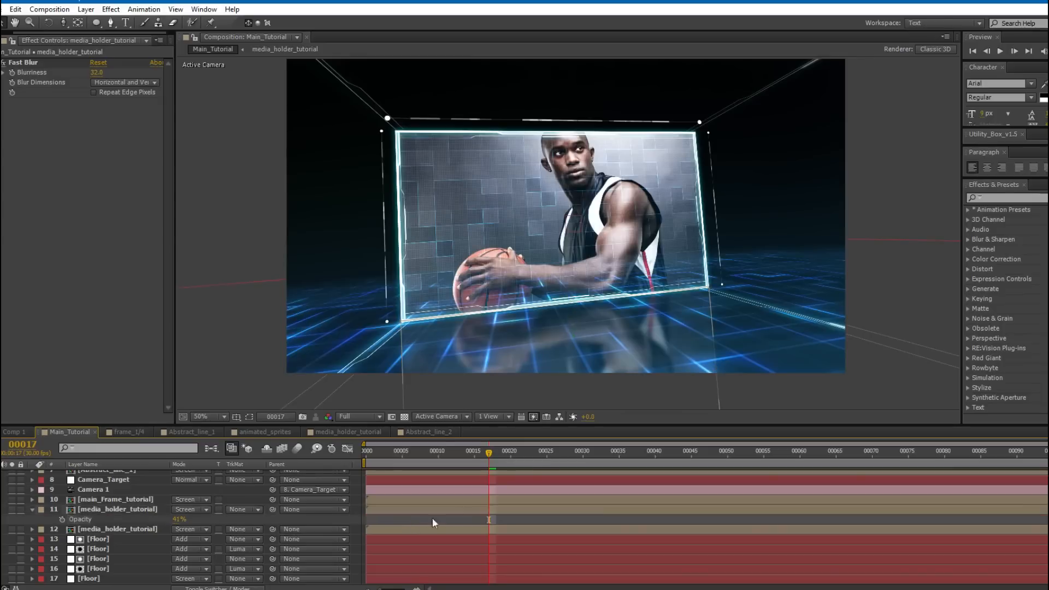
Examine the small floating panels and overall look of the finished scene in Comp 1 at several frames, and return to Main_Tutorial.
key(space)
drag(686, 467, 530, 468)
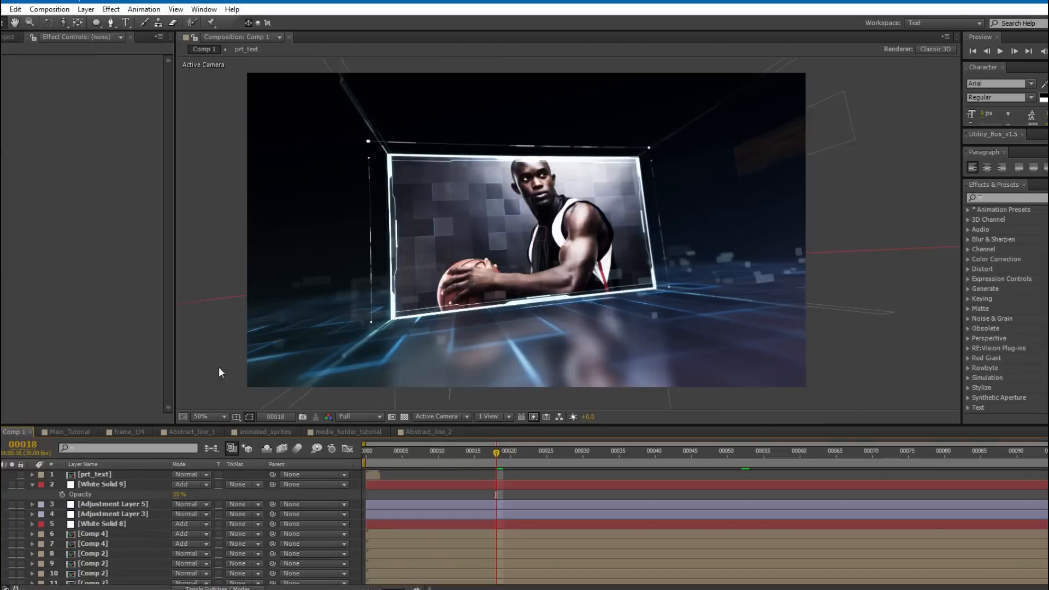
click(845, 127)
drag(353, 291, 372, 281)
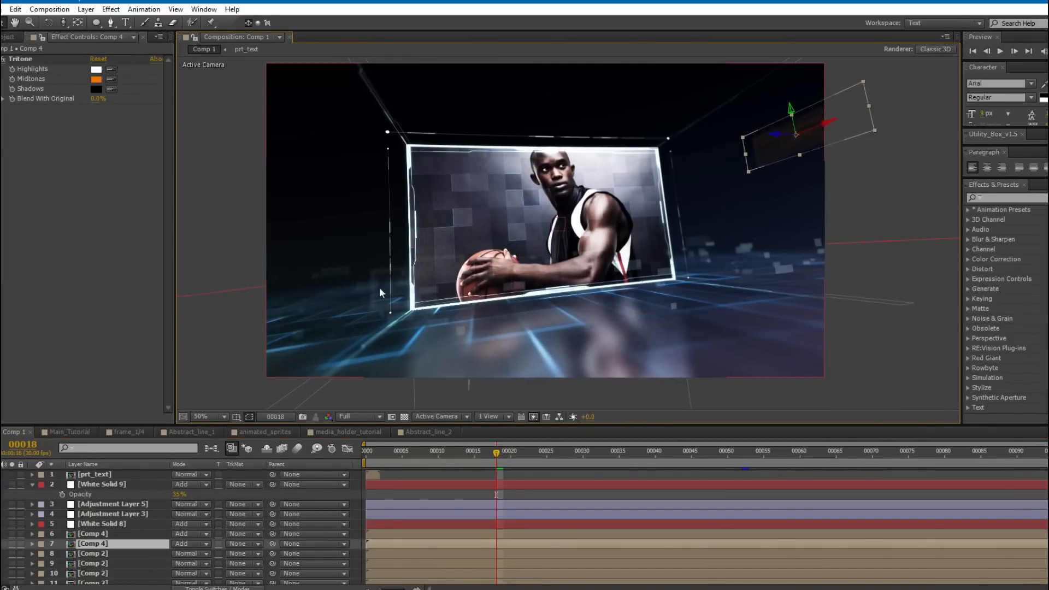
drag(603, 230, 559, 220)
scroll(388, 310, up, 1)
drag(388, 310, 682, 262)
drag(449, 241, 403, 250)
scroll(468, 255, down, 1)
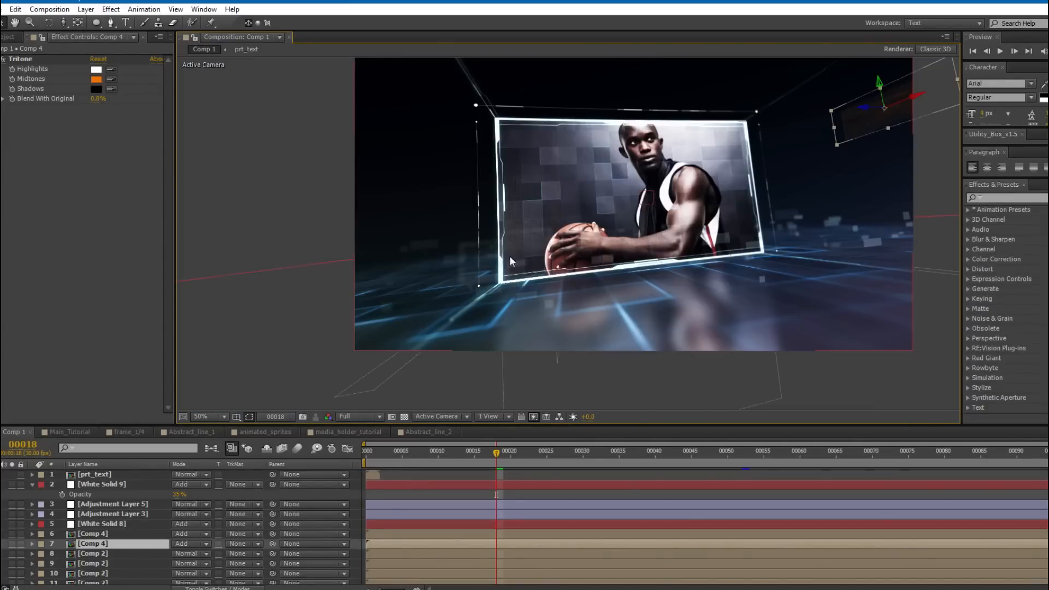
drag(531, 237, 472, 266)
click(400, 473)
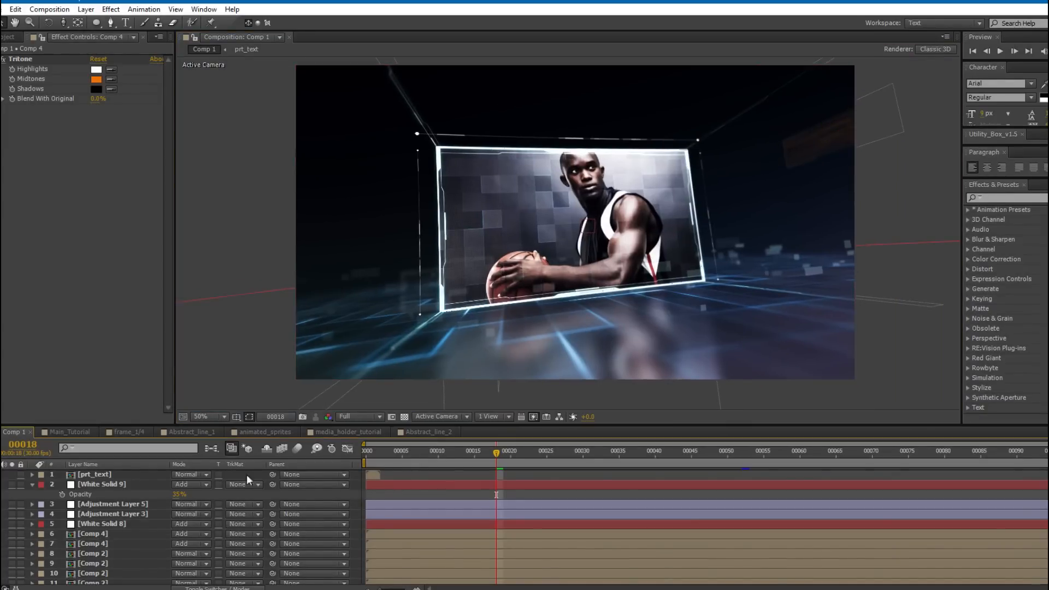
drag(532, 460, 703, 444)
click(873, 108)
click(612, 453)
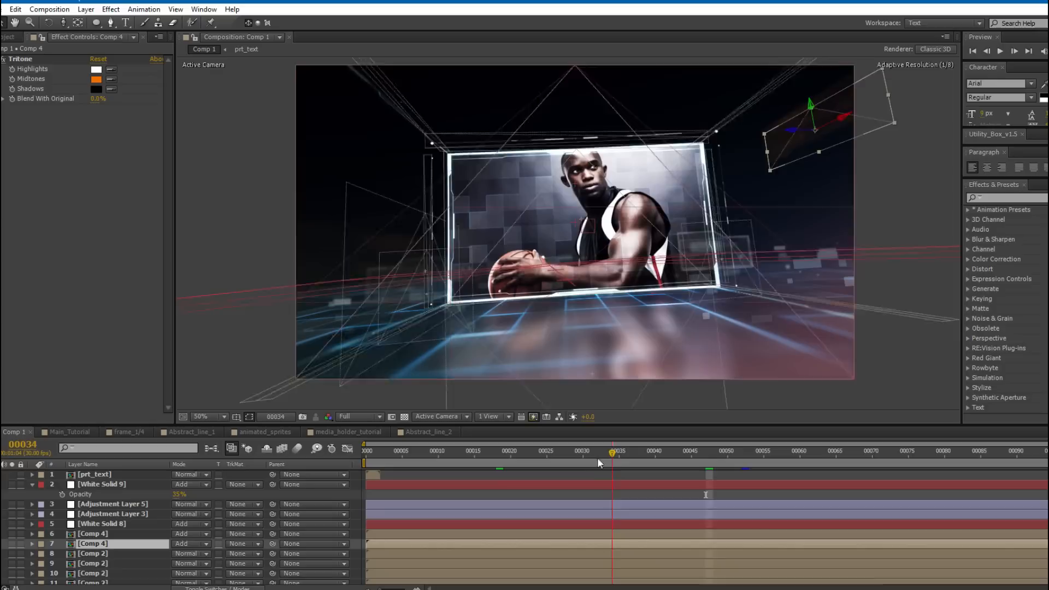
click(599, 474)
click(65, 433)
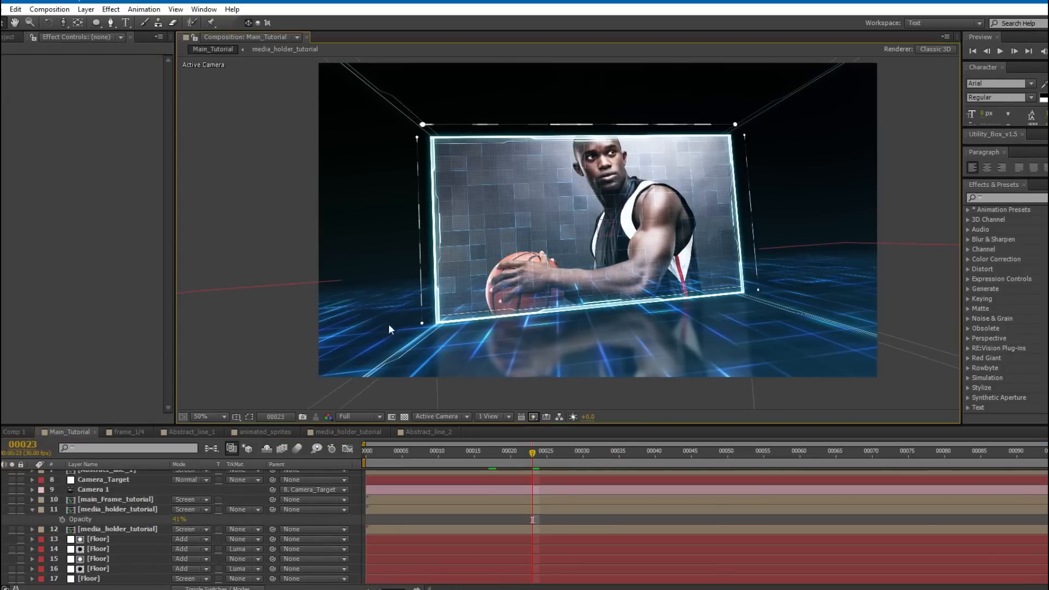
Create a new composition named Element_1, 500 px wide and 250 px high.
click(47, 10)
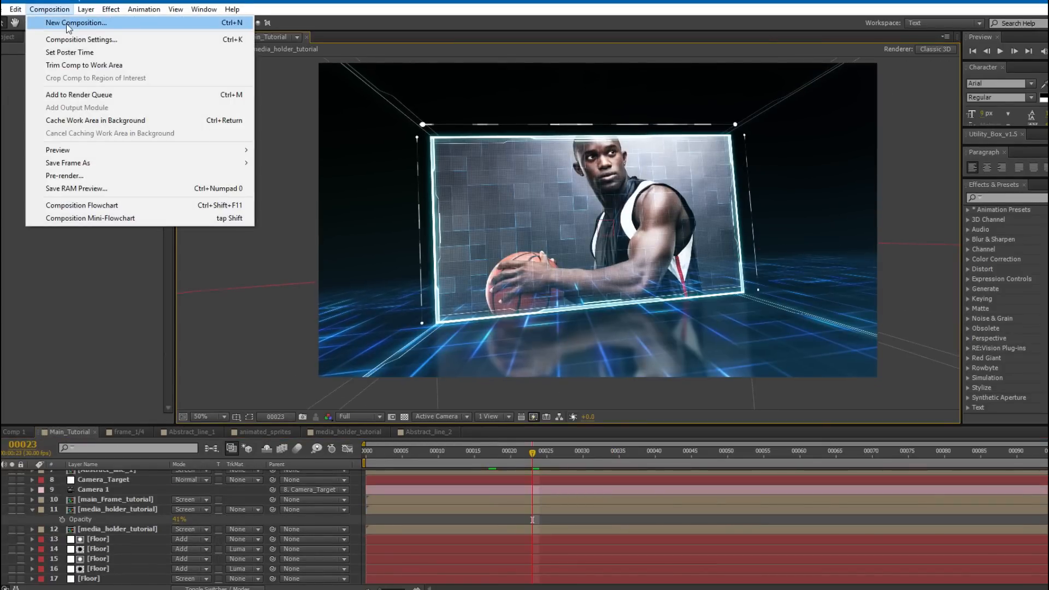
click(60, 20)
drag(747, 139, 216, 133)
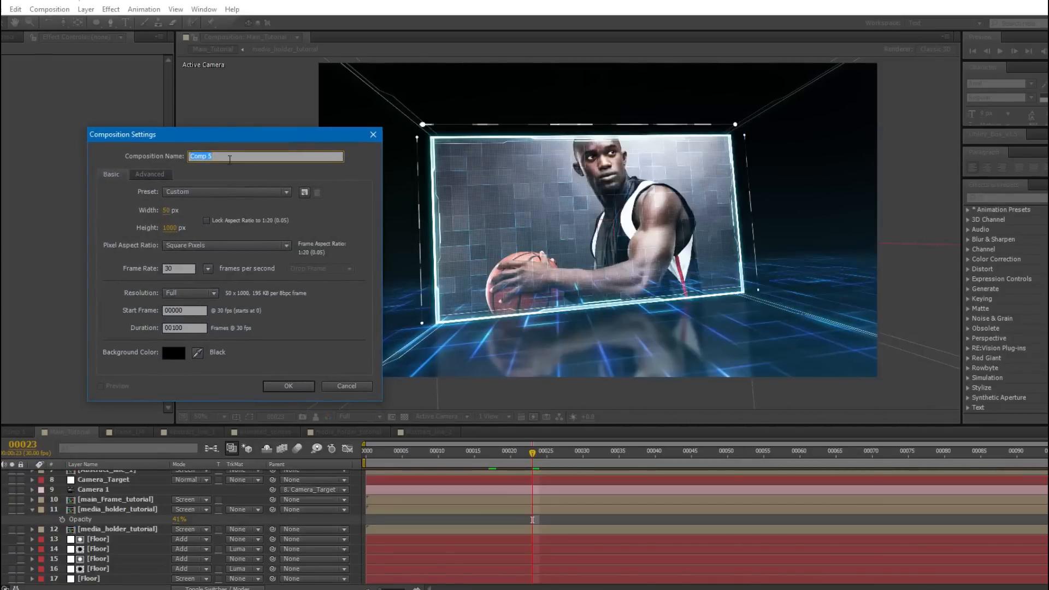
text(Element_1)
click(167, 210)
text(500)
key(Tab)
text(250)
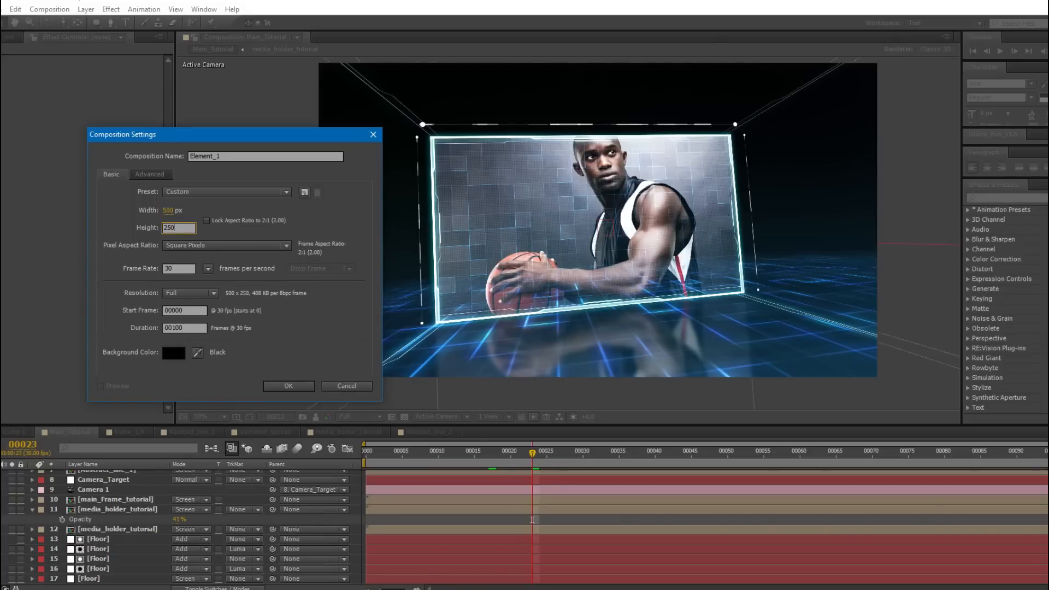
key(Return)
Draw a closed white panel with the Pen tool, with a raised tab at the upper left and a chamfered upper-right corner.
click(110, 22)
click(441, 179)
click(441, 287)
click(687, 287)
click(687, 201)
click(671, 189)
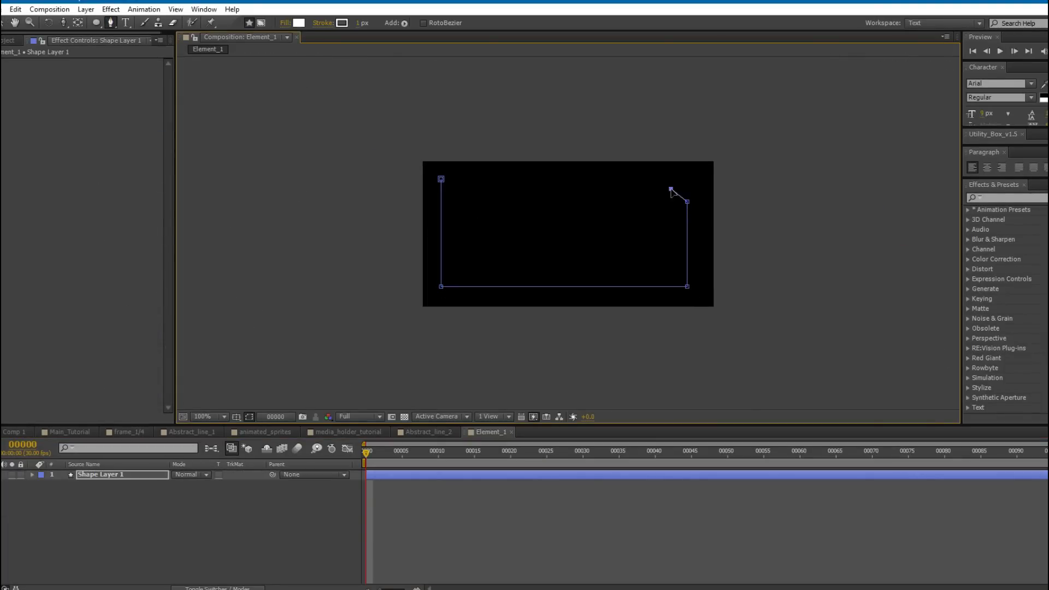
click(508, 188)
click(508, 179)
click(441, 178)
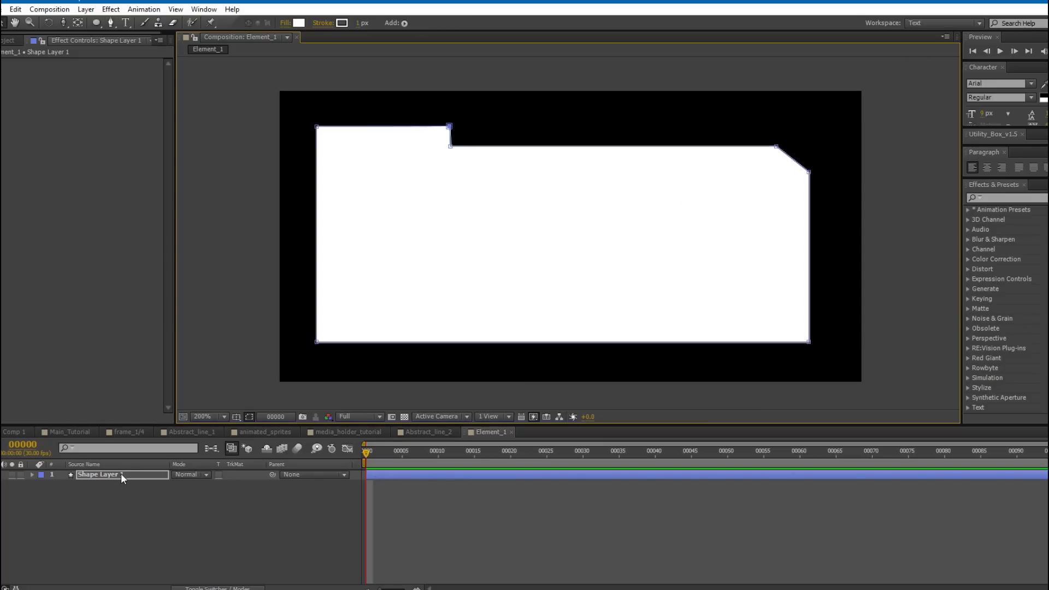
Duplicate the panel's shape layer and reveal the copy's modified properties.
click(120, 473)
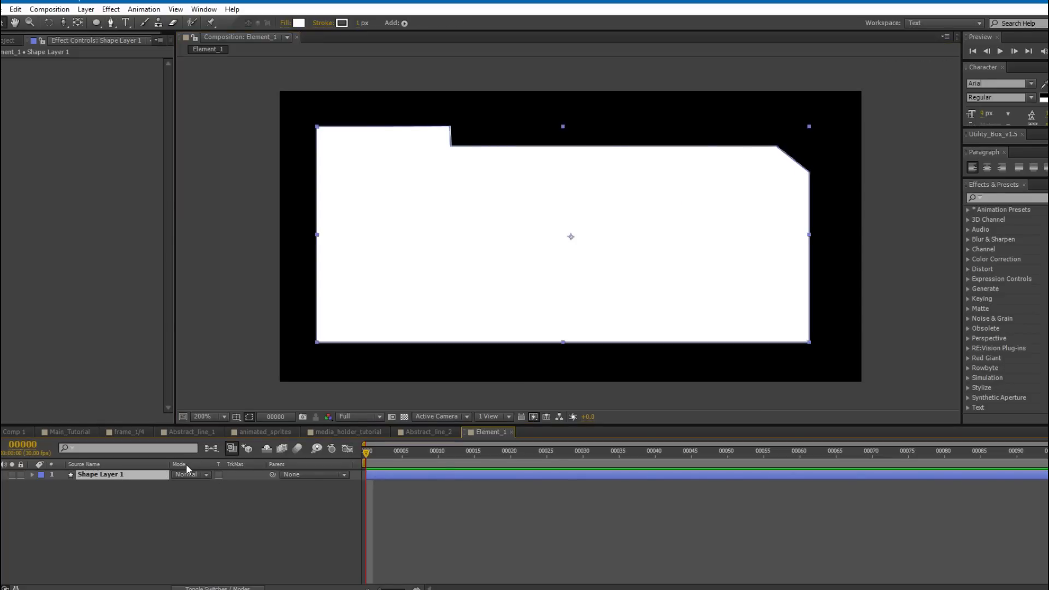
key(ctrl+d)
key(u)
key(u)
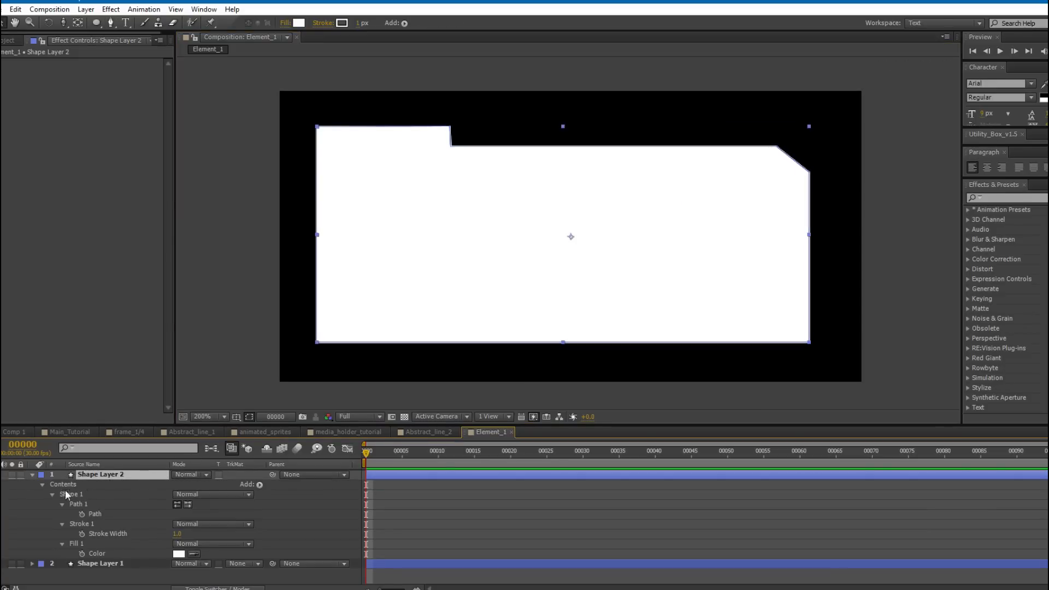
Delete the fill from Shape Layer 2 and set its stroke width to 2.
click(82, 544)
key(Delete)
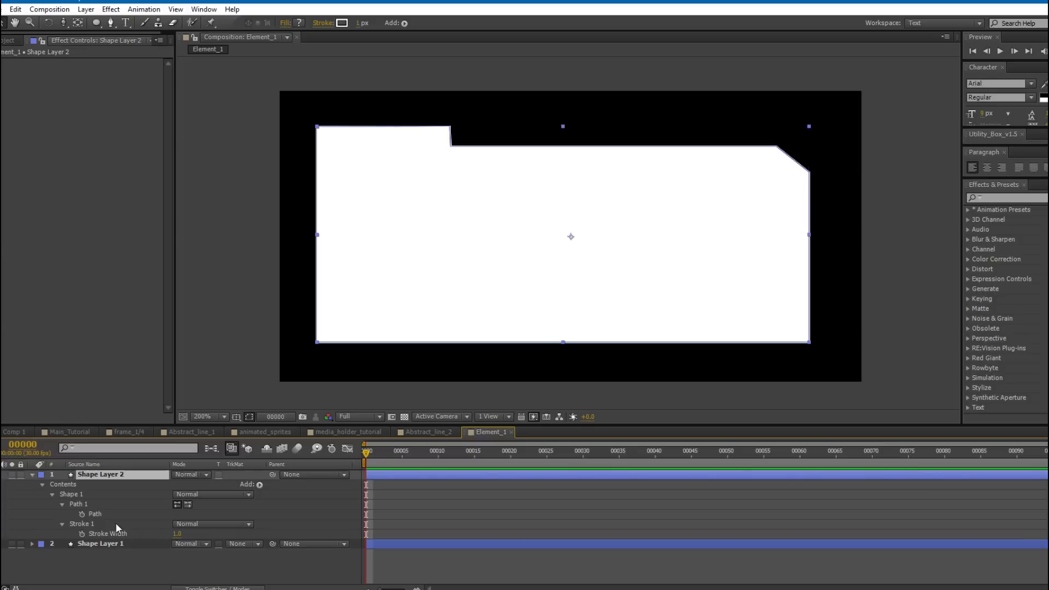
click(178, 534)
key(Return)
Apply Fractal Noise to Shape Layer 1 with the Block noise type and a Complexity of 1.3.
click(103, 545)
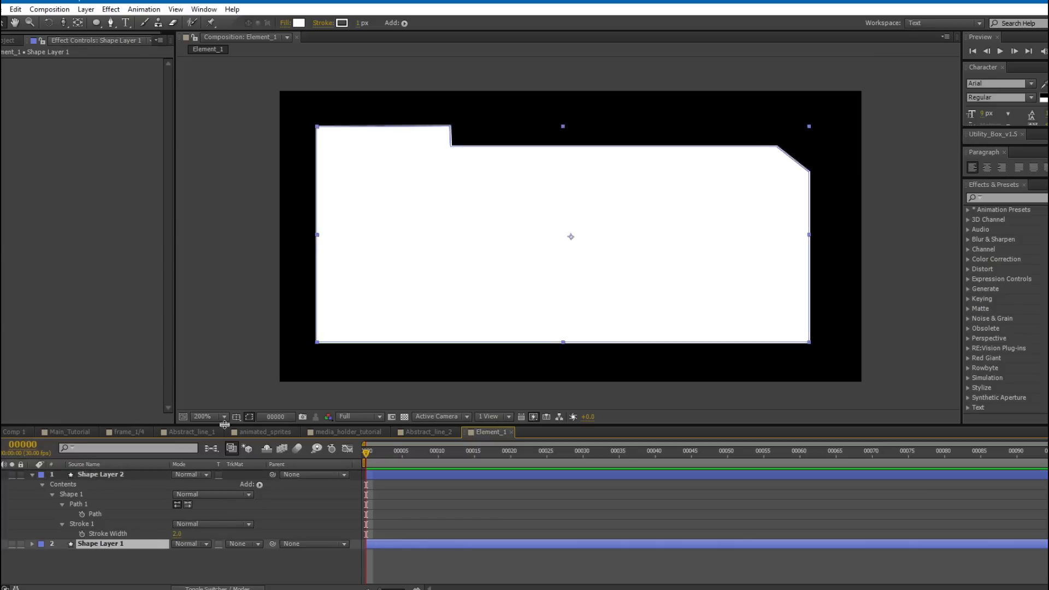
click(112, 9)
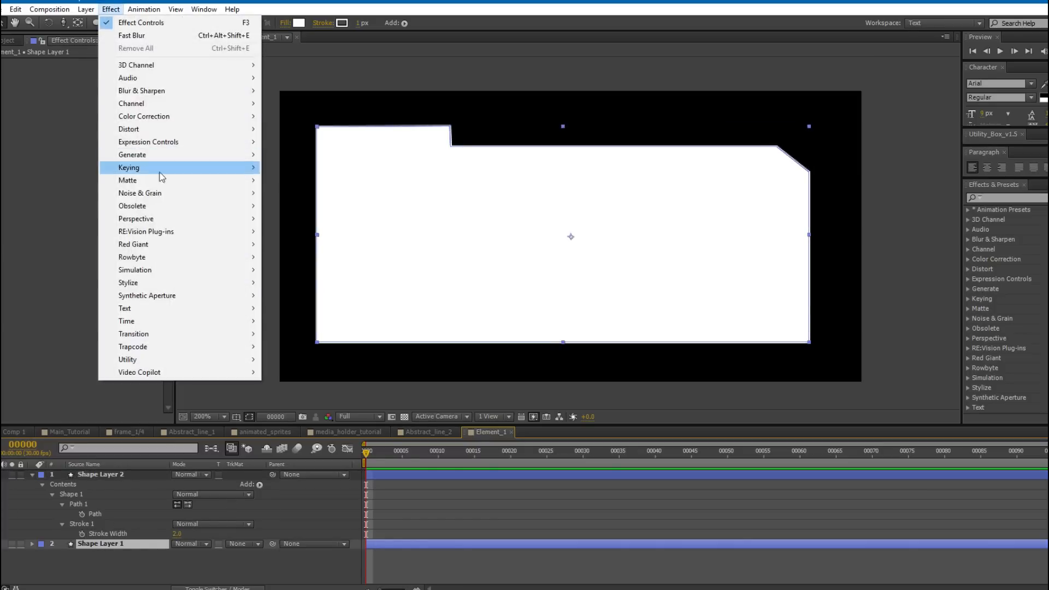
mouse_move(158, 195)
click(306, 218)
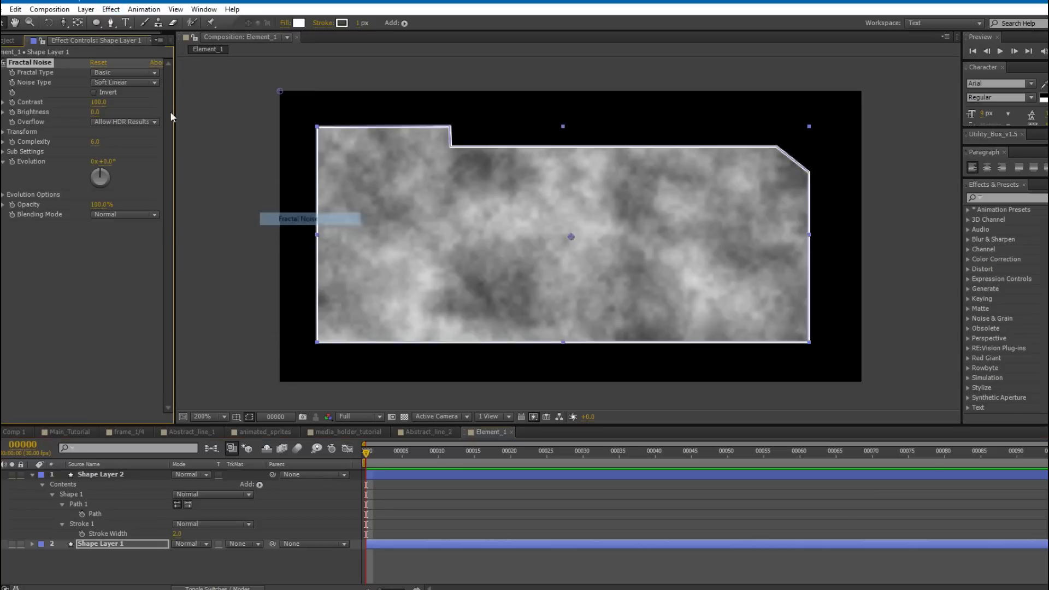
click(120, 83)
click(128, 94)
click(98, 143)
text(1.3)
key(Return)
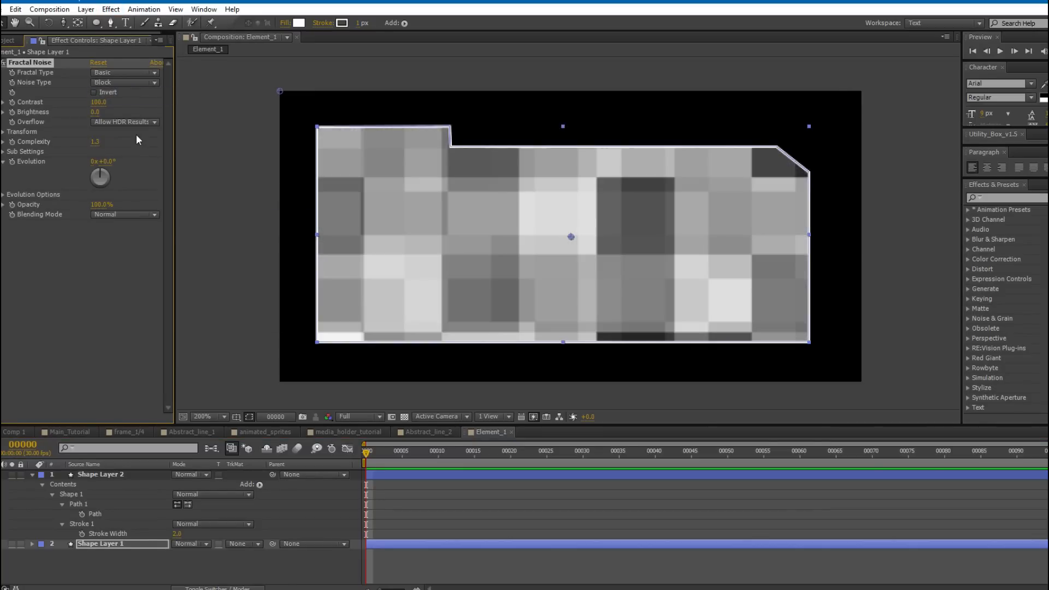
Set the Fractal Noise Scale to 46 and lower its Contrast for softer blocks.
click(3, 136)
mouse_move(96, 162)
mouse_down()
mouse_move(62, 161)
mouse_move(95, 162)
mouse_up()
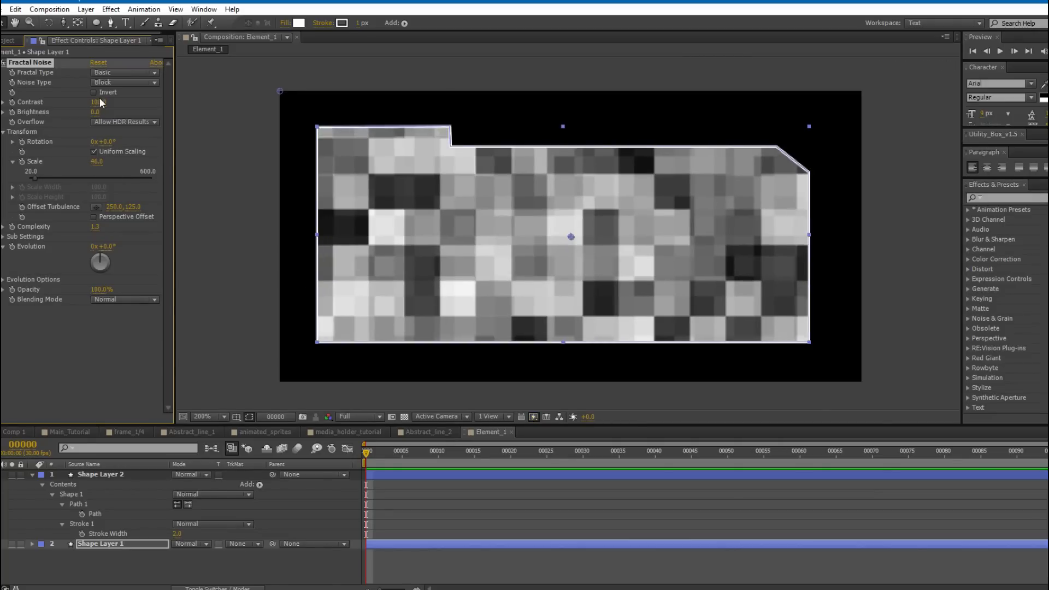
drag(96, 102, 73, 102)
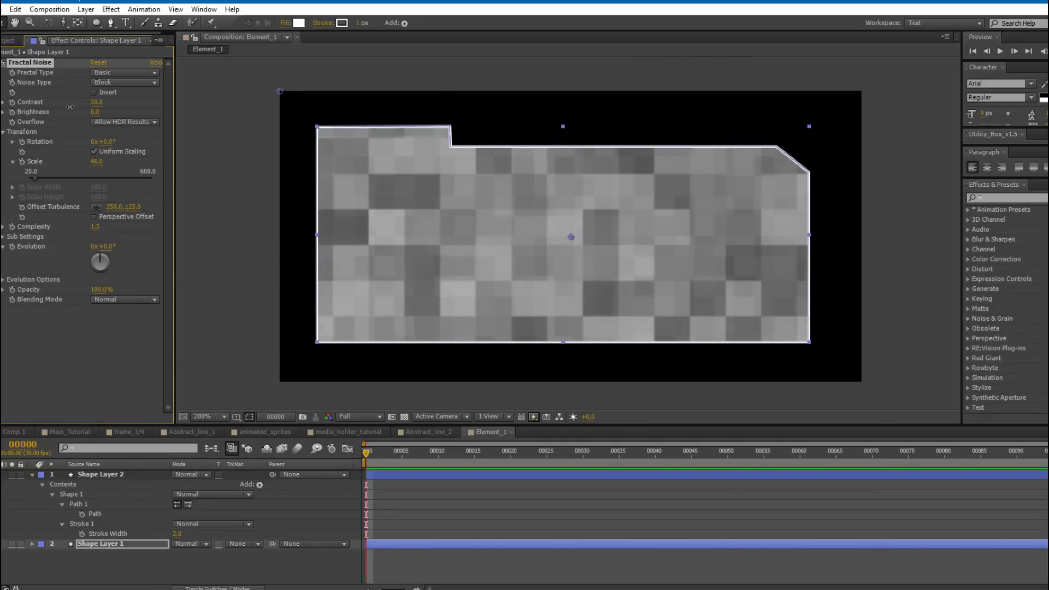
Lower the opacity of Shape Layer 1 to 9%.
click(109, 544)
key(t)
drag(176, 554, 117, 559)
Set the stroke width of the Shape Layer 2 outline to 1.
click(127, 475)
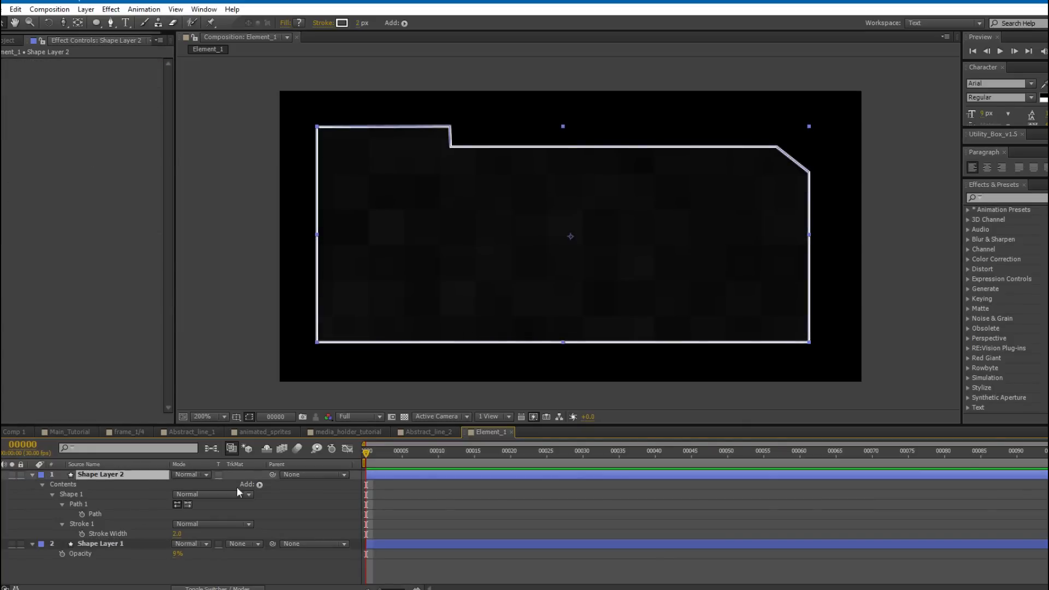
click(177, 534)
text(1)
key(Return)
click(435, 491)
scroll(501, 230, down, 1)
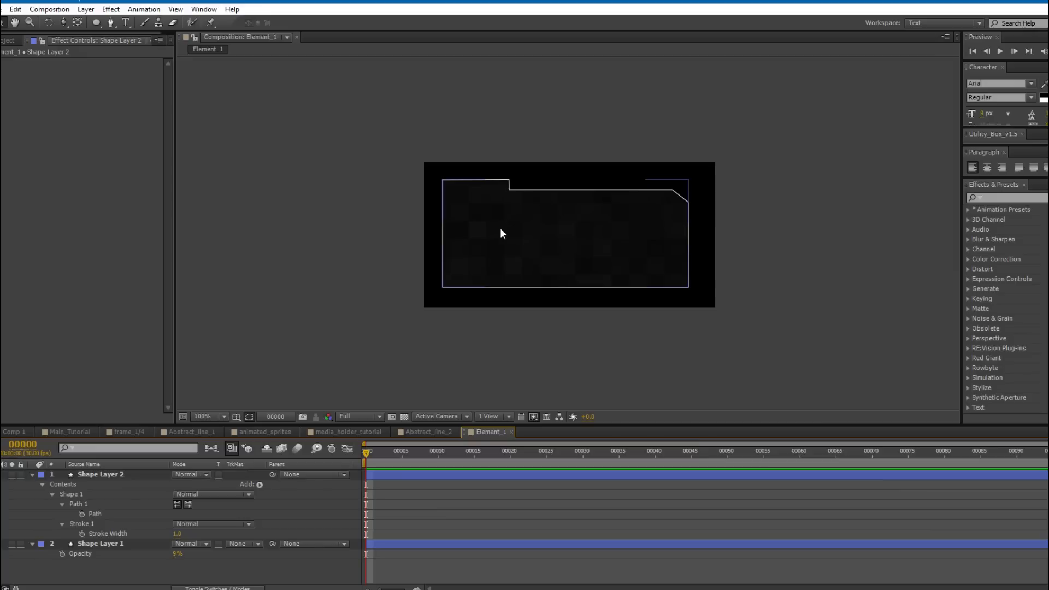
Switch to the Lorem Ipsum page in the browser and copy the first generated paragraph.
key(period)
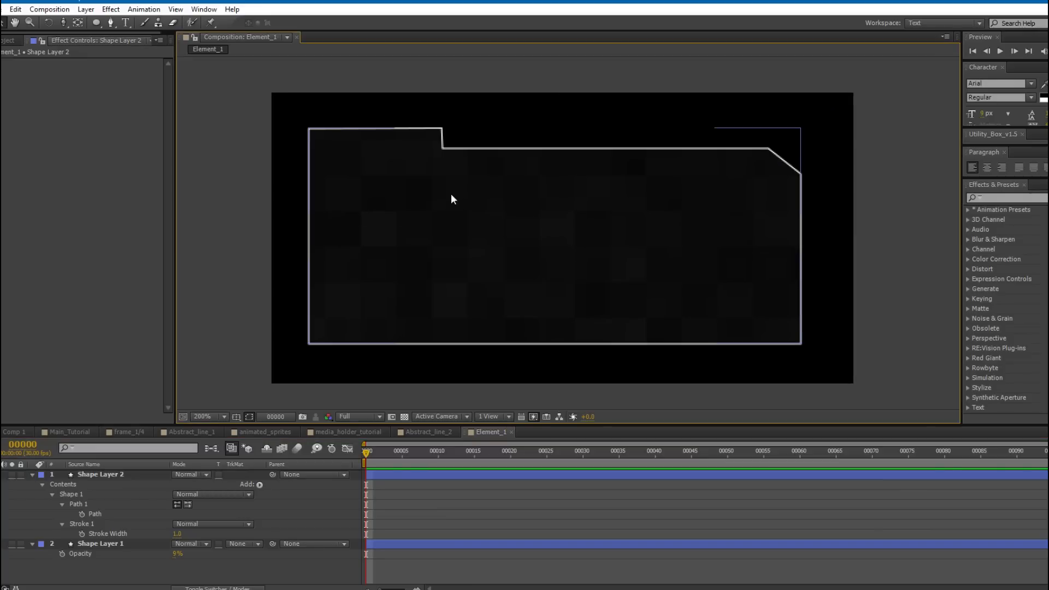
drag(452, 194, 463, 205)
drag(427, 266, 450, 262)
click(379, 588)
drag(284, 207, 549, 265)
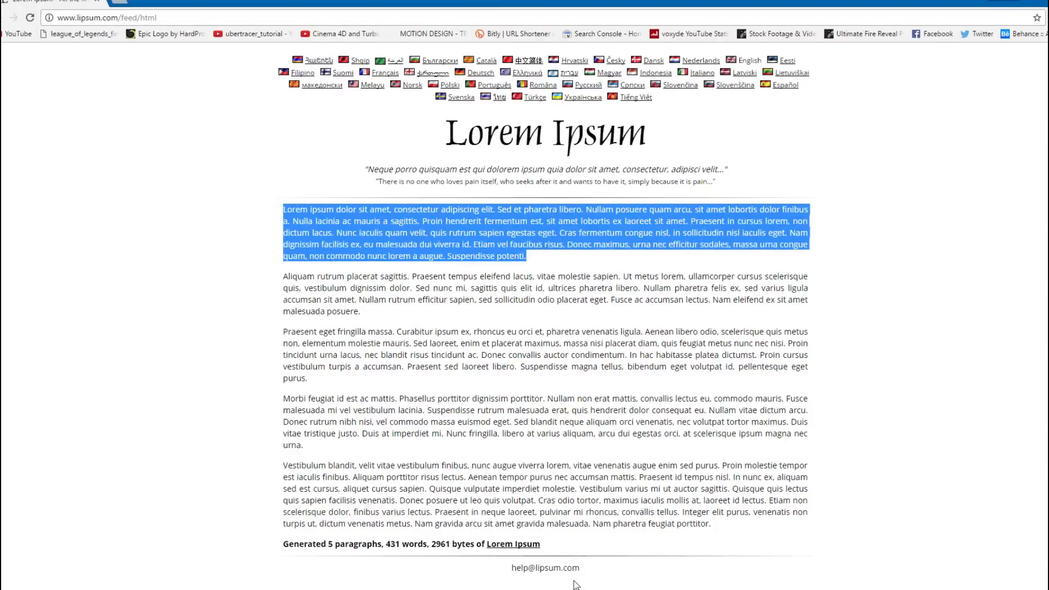
Return to the Element_1 composition, paste the Lorem ipsum paragraph as a text layer and position it near the panel's upper-left corner.
key(alt+Tab)
key(ctrl+t)
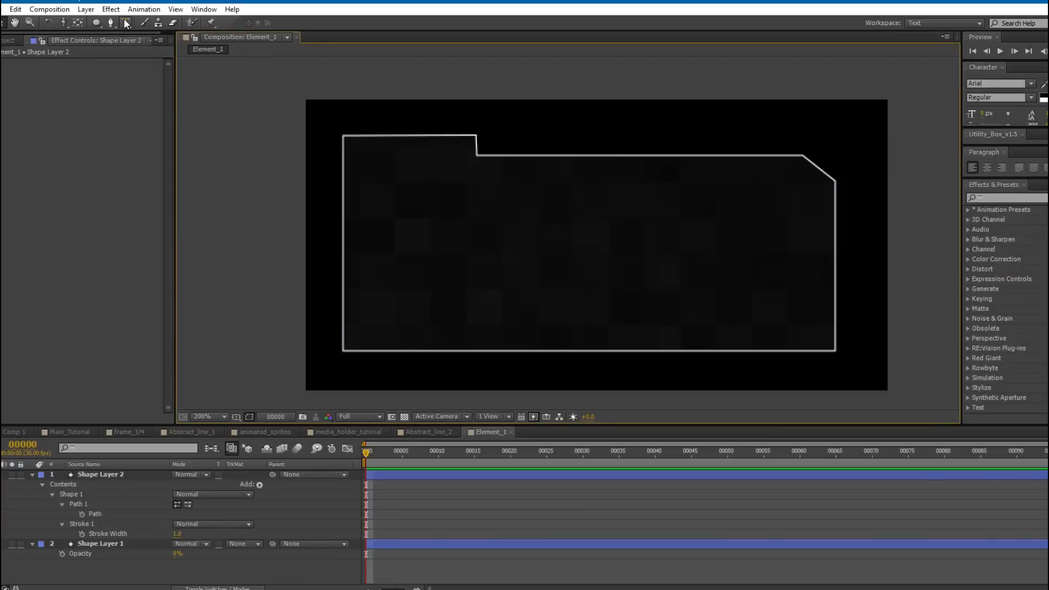
click(382, 199)
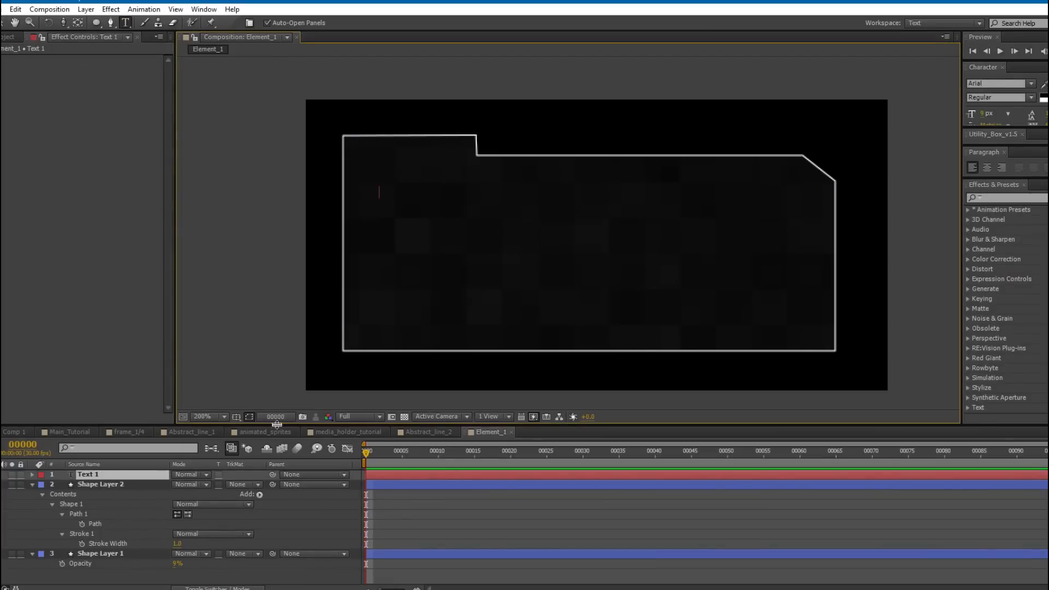
key(ctrl+v)
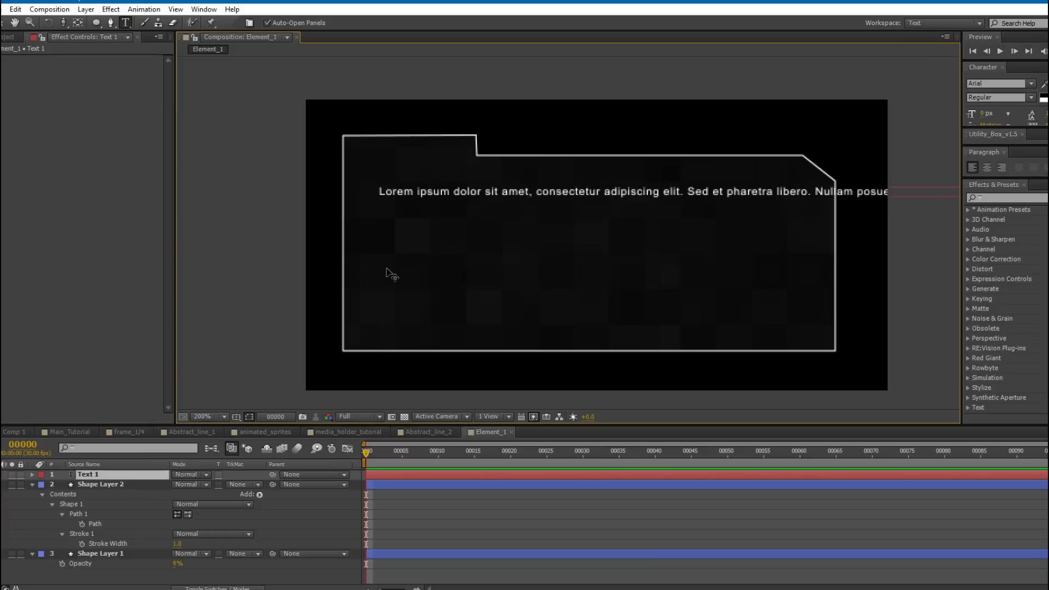
click(400, 474)
key(v)
drag(424, 192, 402, 176)
Break the text after "adipiscing elit." and after "quam arcu,", with a blank line following the second line.
double_click(694, 178)
click(667, 169)
key(Return)
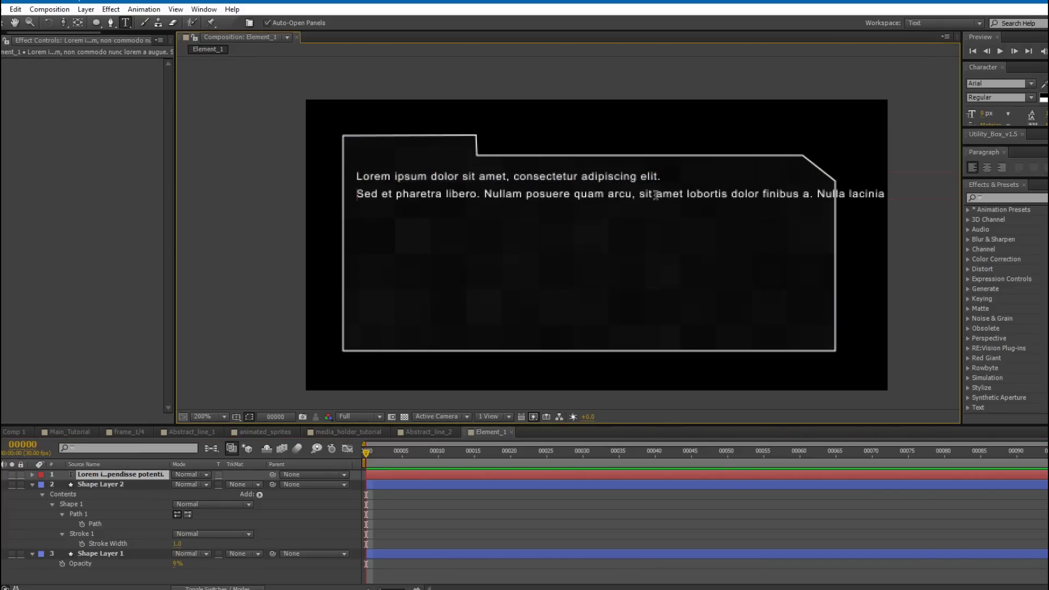
click(640, 192)
key(Return)
key(Return)
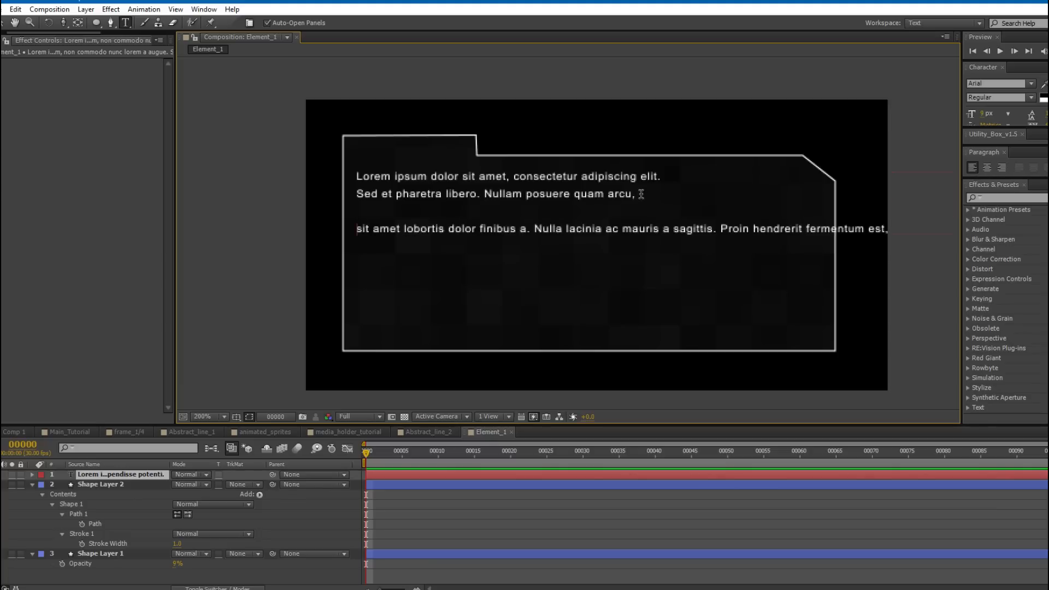
Break the text after "sagittis.", "Praesent i" and "dictum lacus.", adding a blank line after the last one.
click(720, 230)
key(Return)
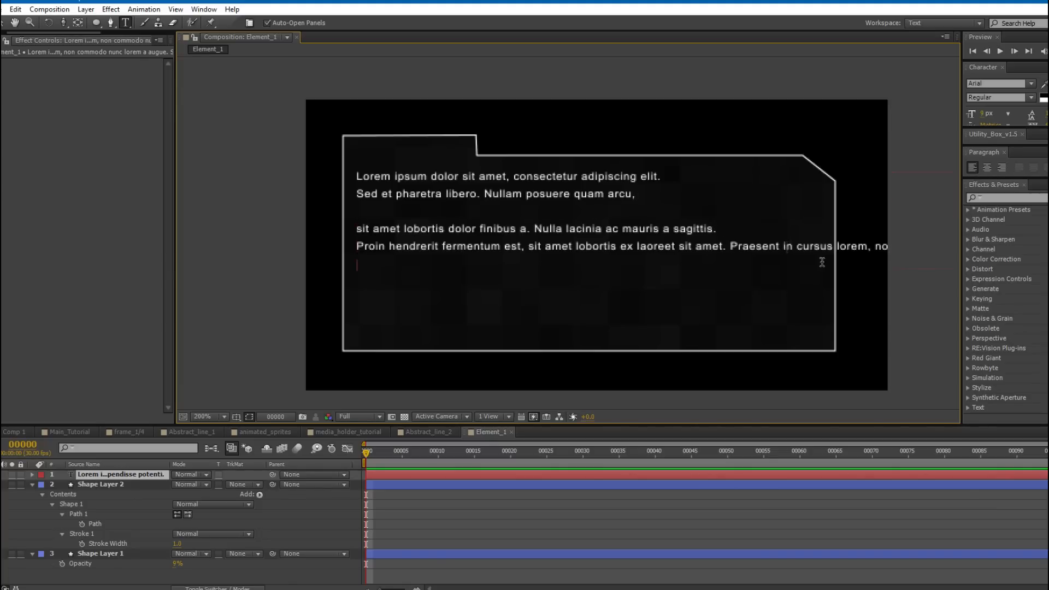
key(Return)
click(545, 263)
key(Return)
key(Return)
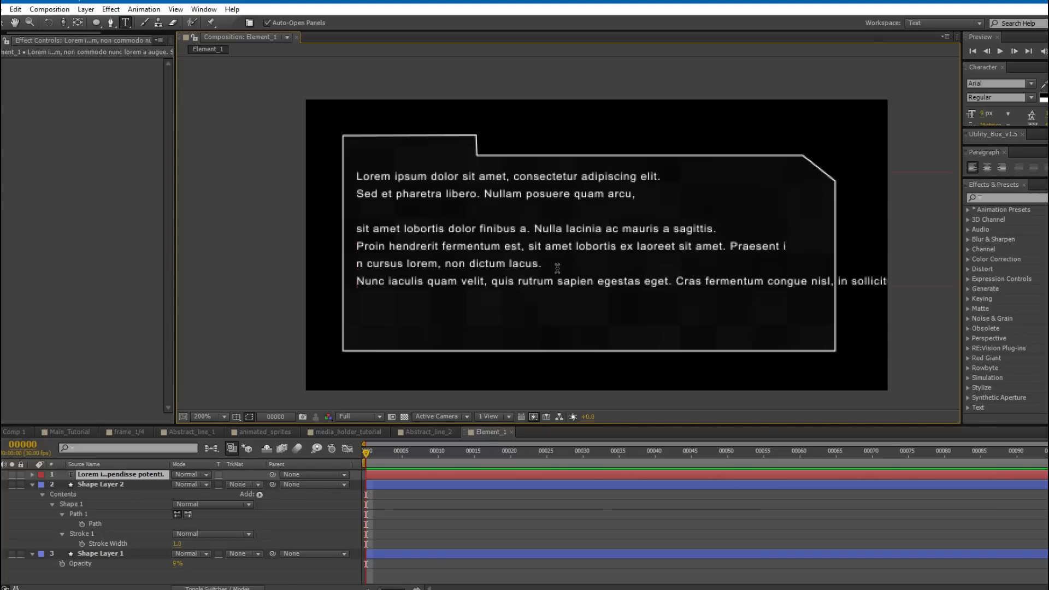
Break the text after "egestas eget." and delete everything that follows "Cras fermentum congue nisl".
click(677, 300)
key(Return)
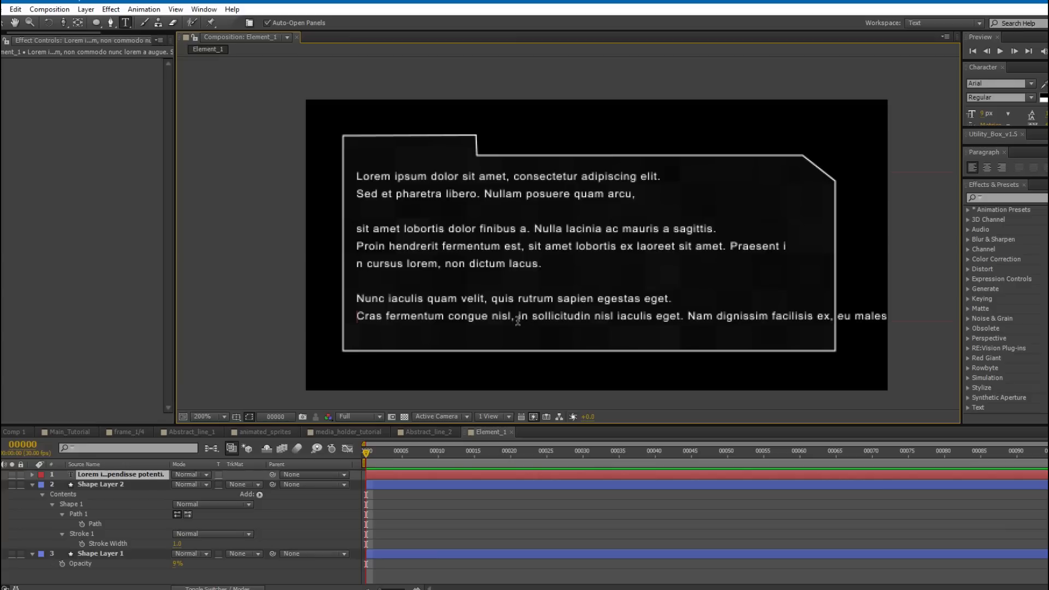
key(shift+End)
key(Delete)
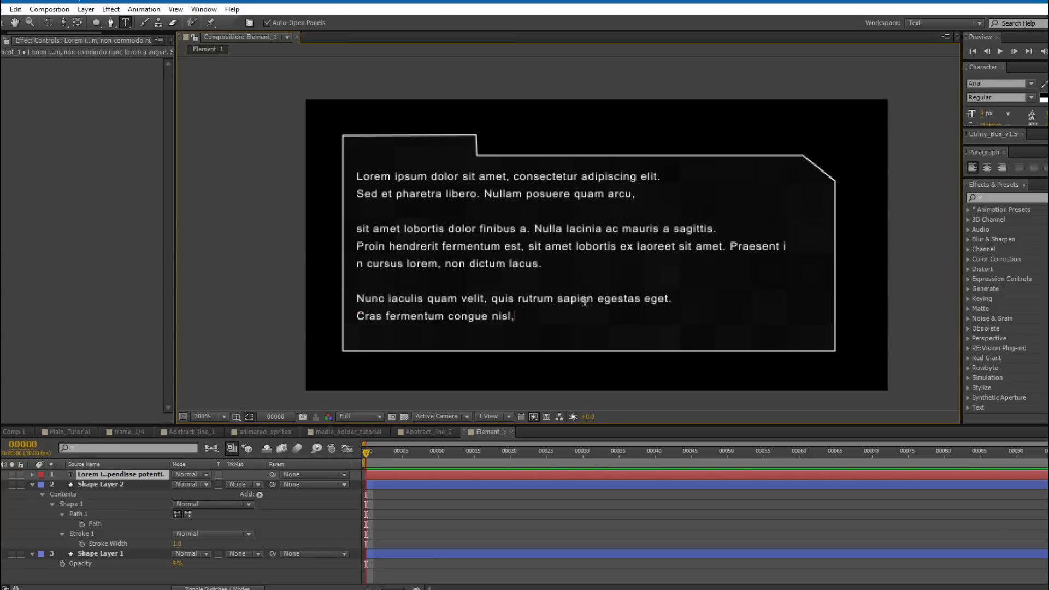
click(399, 479)
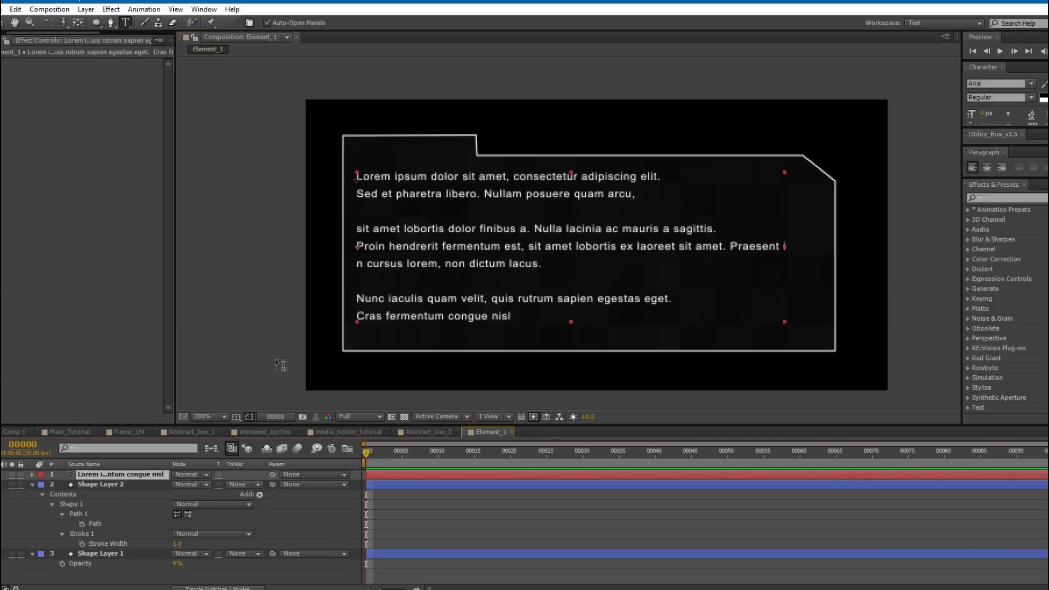
Add an Opacity text animator to the Lorem ipsum layer and set its opacity to 0%.
click(31, 475)
click(261, 485)
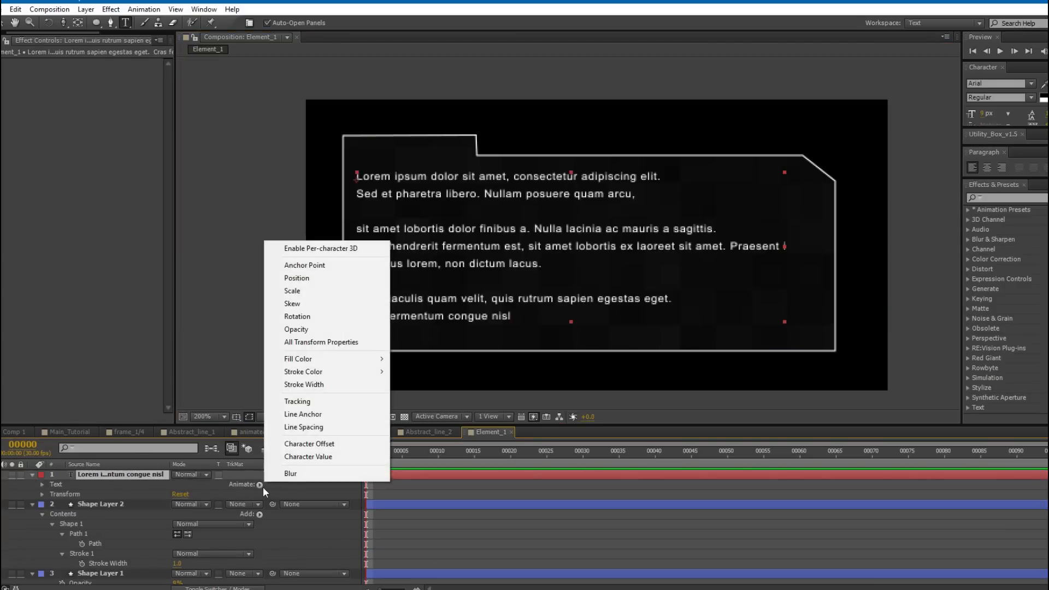
click(313, 329)
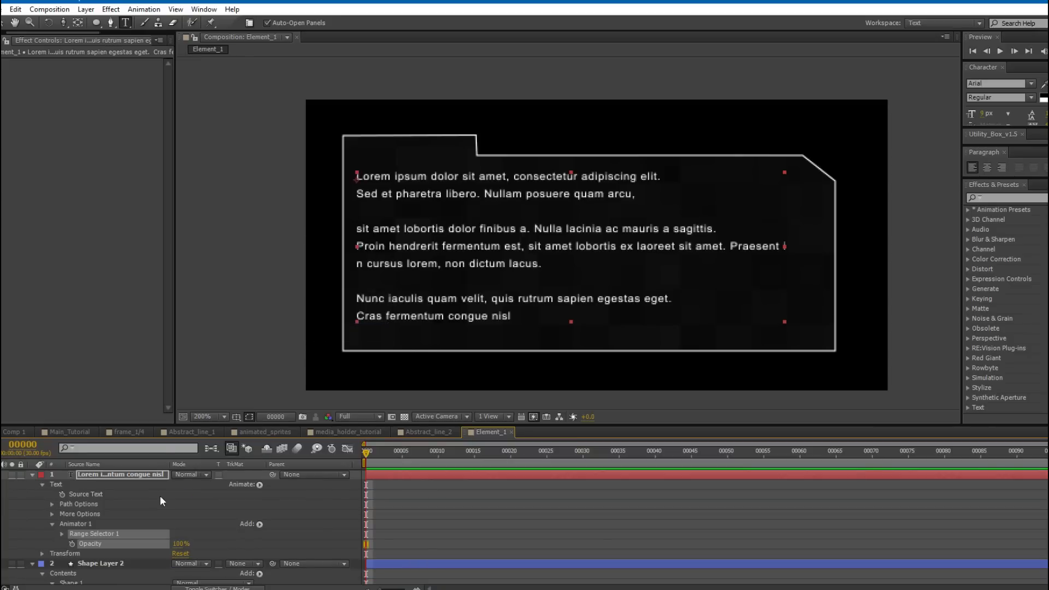
click(181, 543)
text(0)
key(Return)
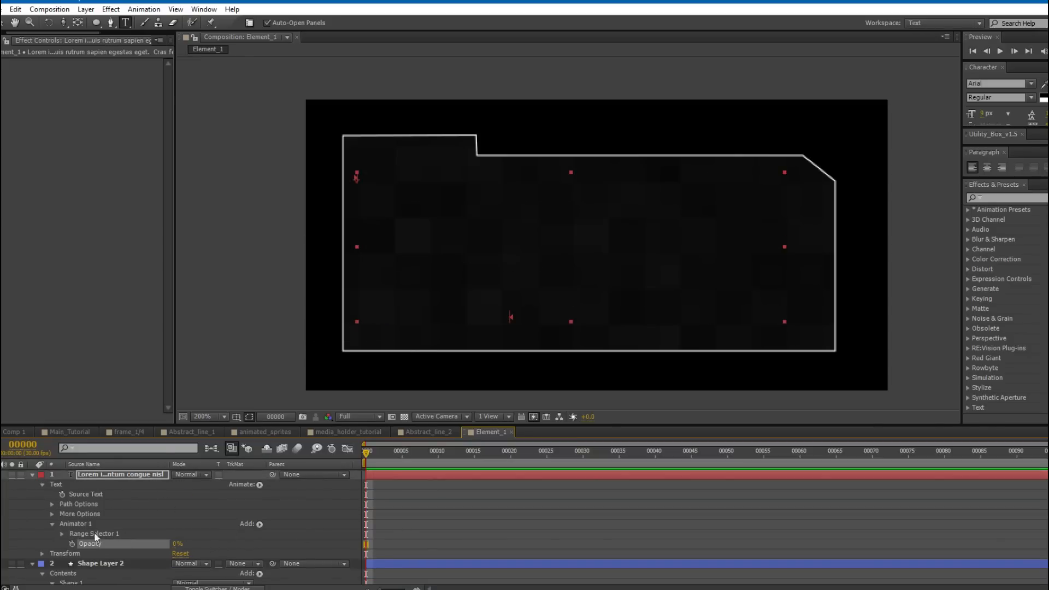
Keyframe the Range Selector Start from 26% at frame 0 to 100% at frame 99 so the text types on.
click(61, 534)
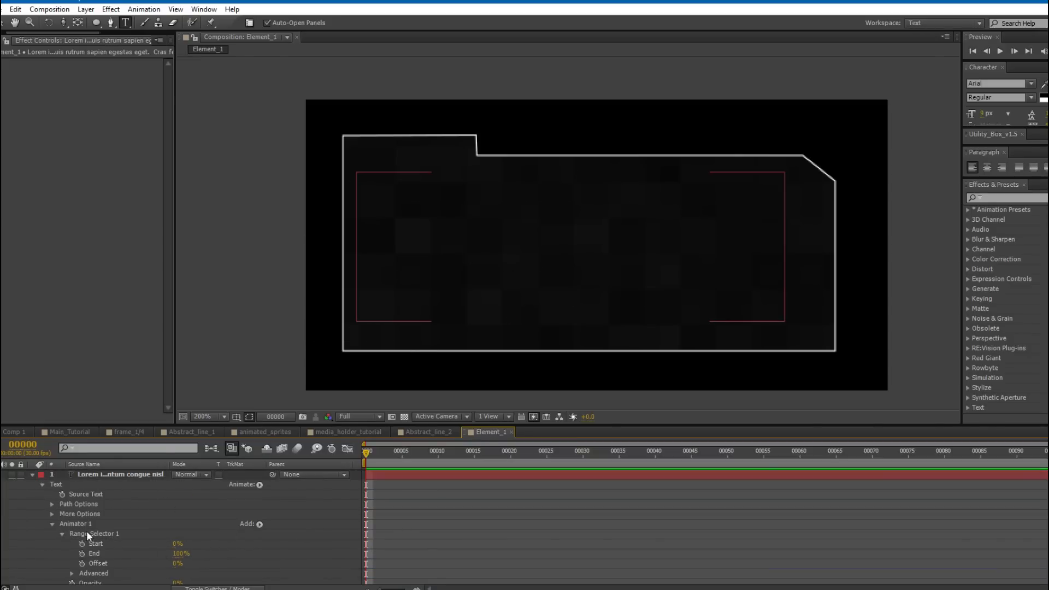
drag(176, 545, 192, 547)
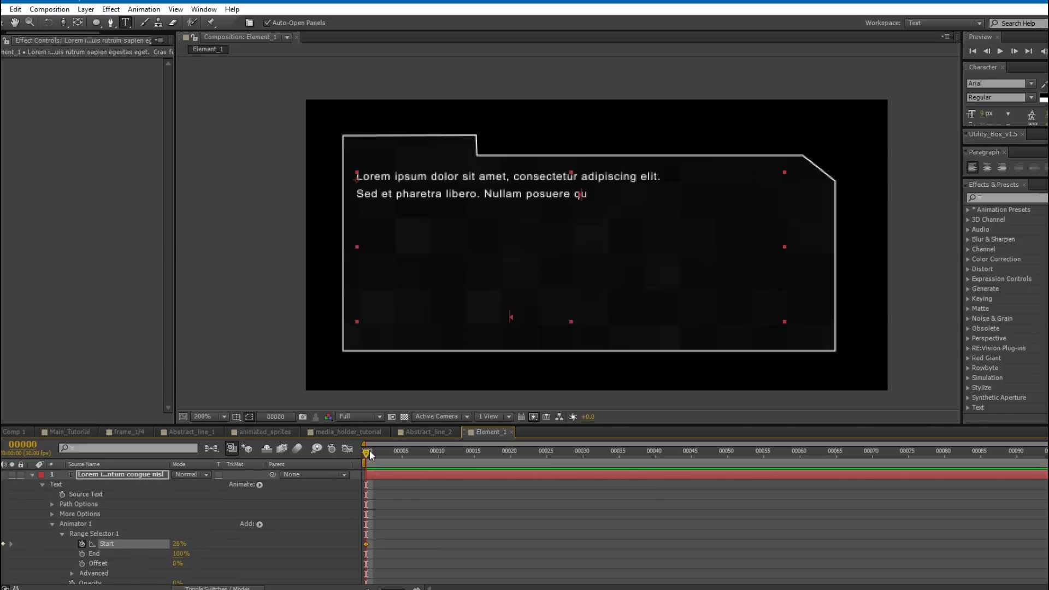
drag(368, 451, 1048, 451)
click(179, 544)
key(Return)
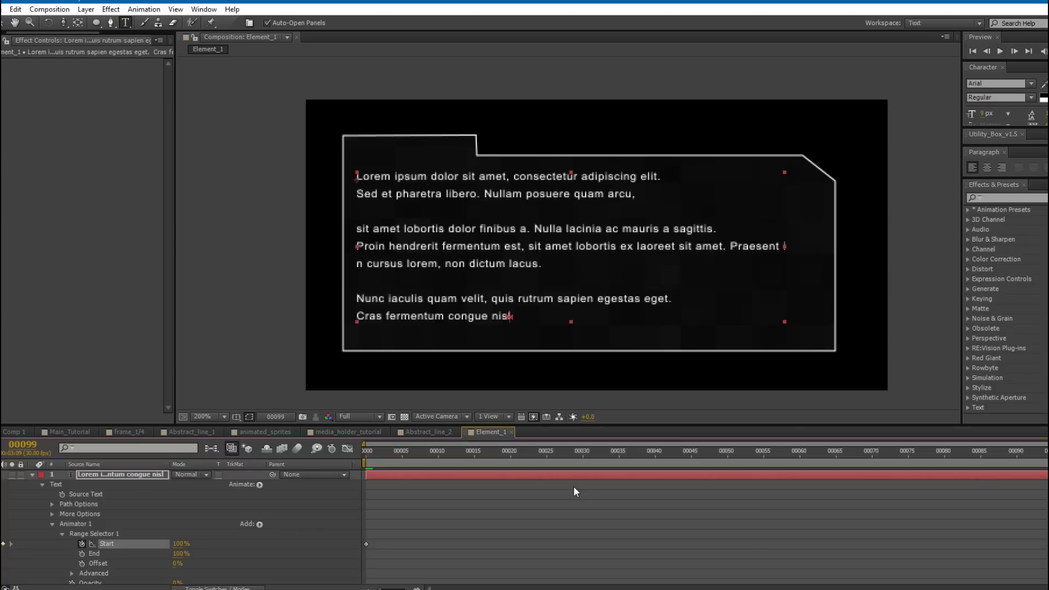
drag(1025, 451, 618, 481)
Set the Lorem ipsum layer's opacity to 50% and preview the text reveal across the timeline.
click(164, 475)
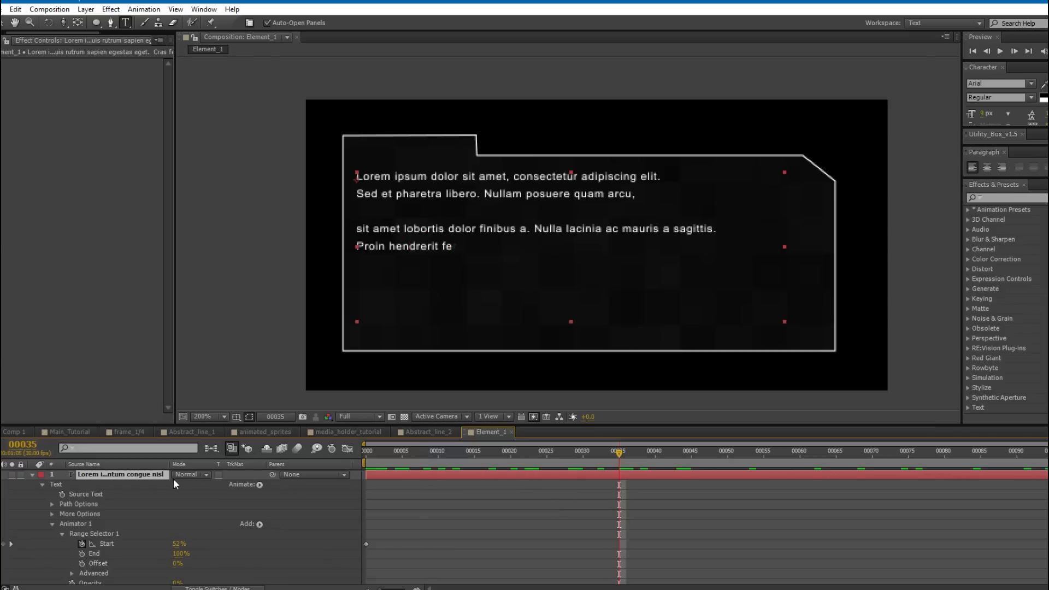
key(t)
click(180, 485)
text(50)
key(Return)
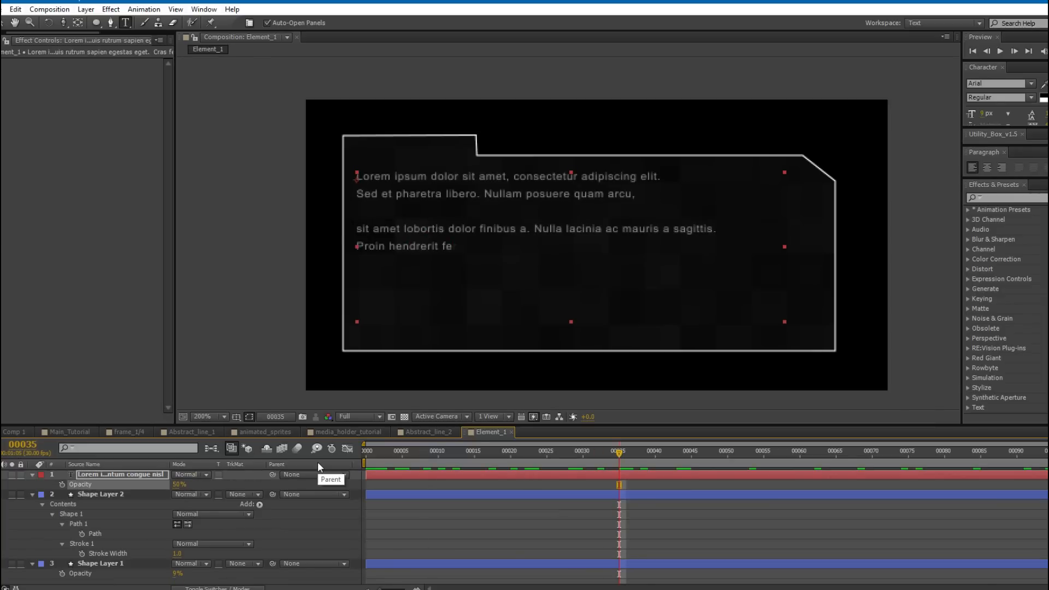
click(423, 533)
key(Home)
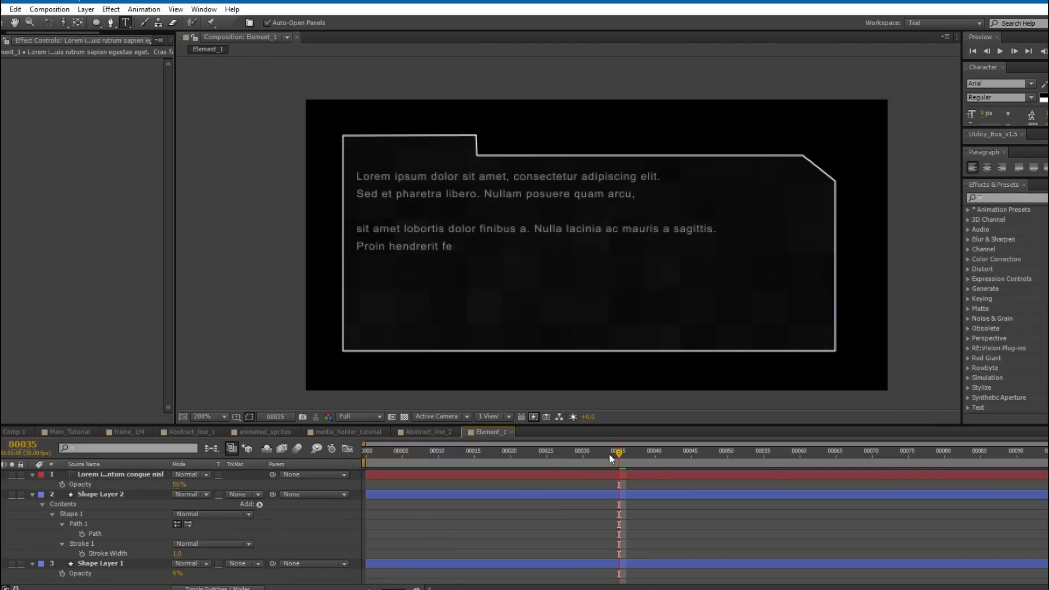
drag(367, 453, 1017, 451)
scroll(510, 246, down, 1)
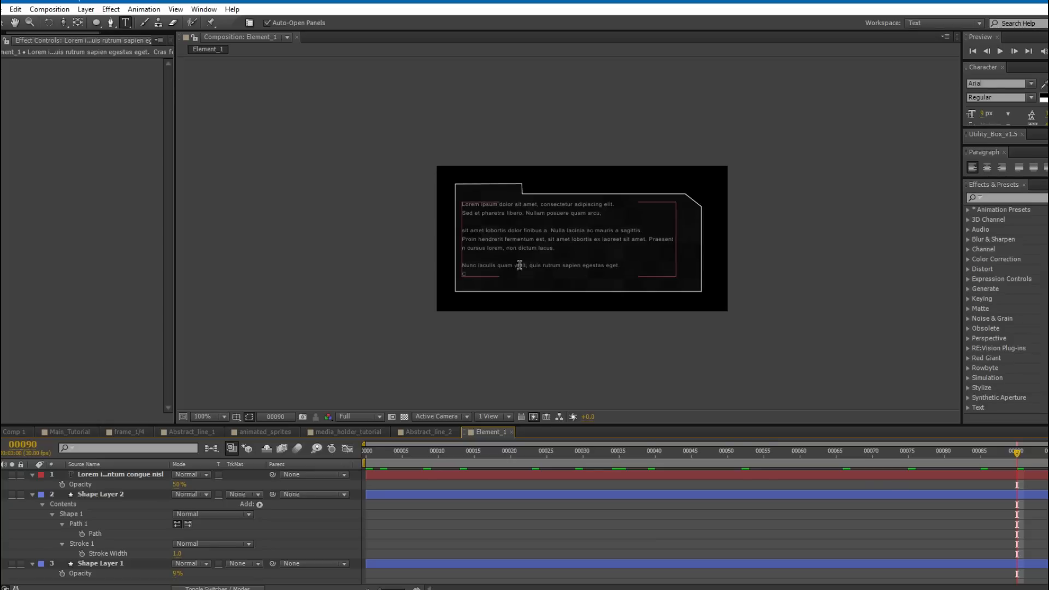
Place Element_1 as the top layer of the Main_Tutorial composition and set its blending mode to Screen.
click(75, 432)
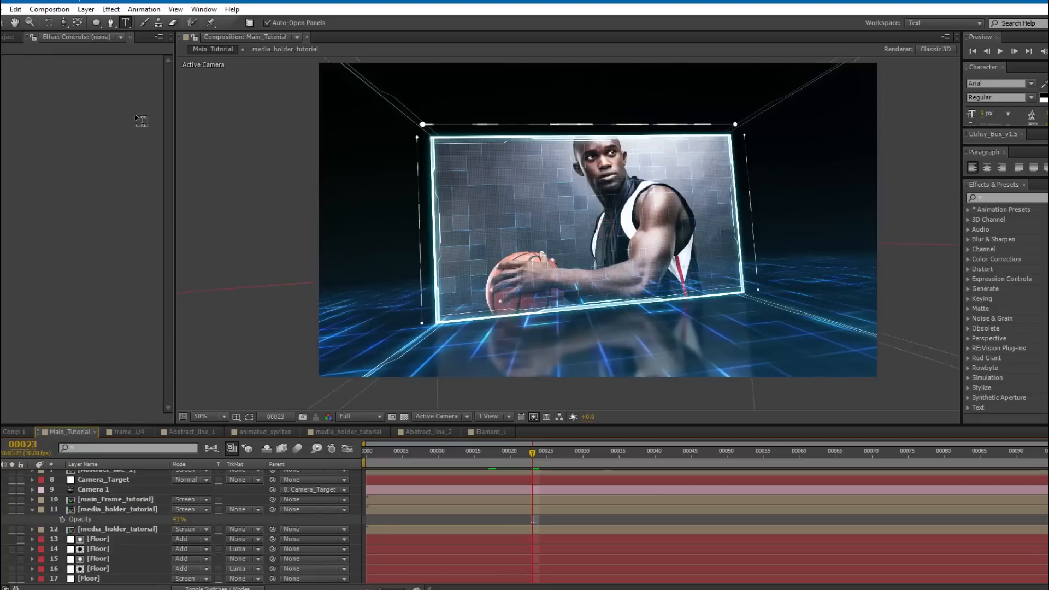
click(9, 37)
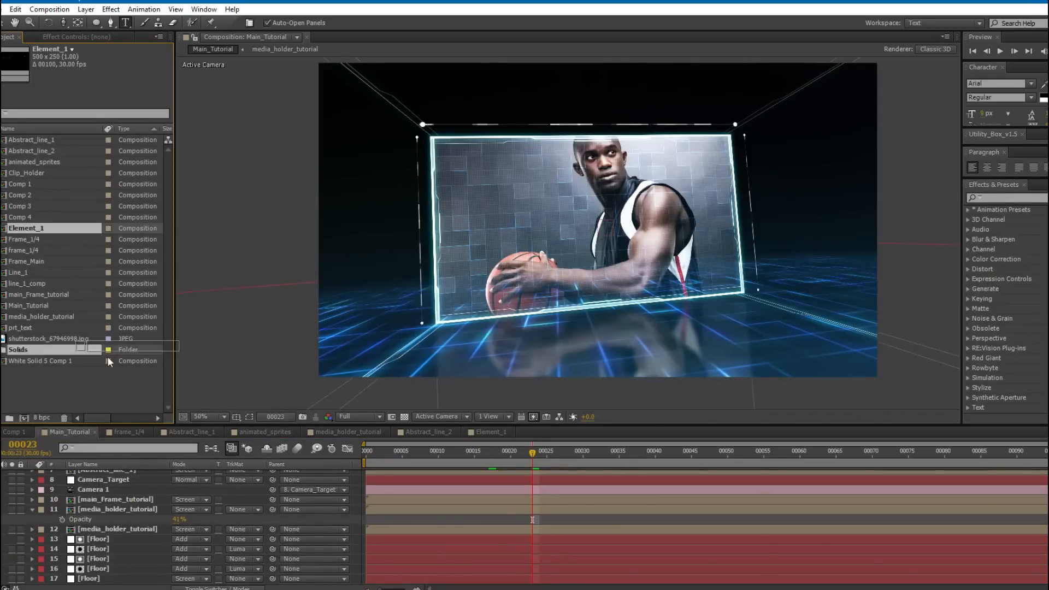
scroll(121, 479, up, 3)
drag(121, 476, 116, 472)
click(187, 474)
click(258, 234)
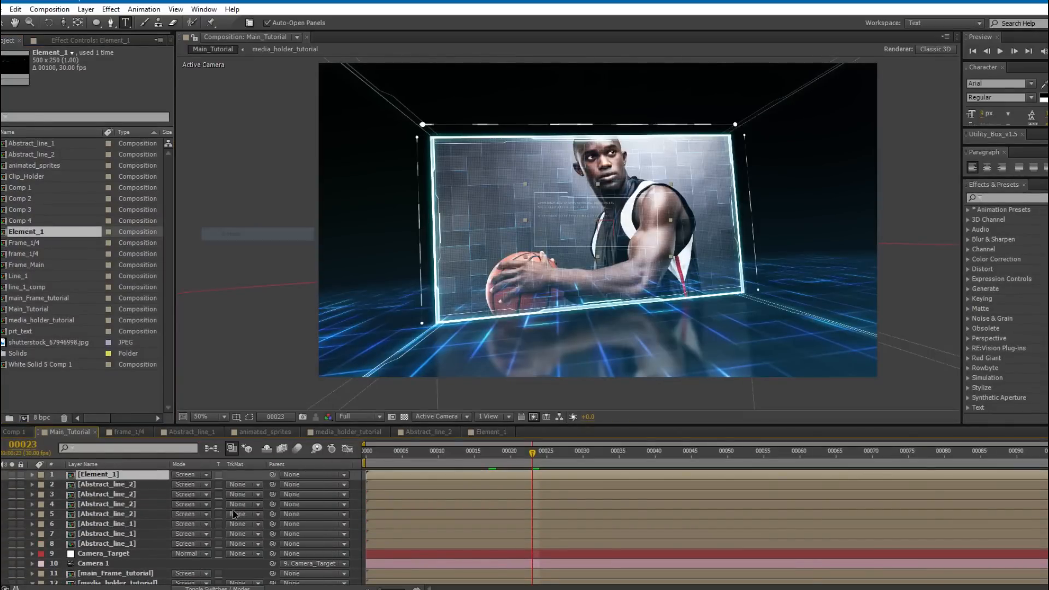
Make the Element_1 layer 3D and move it to the right edge of the basketball player frame.
key(F4)
click(237, 475)
key(v)
drag(633, 223, 795, 209)
drag(710, 213, 816, 197)
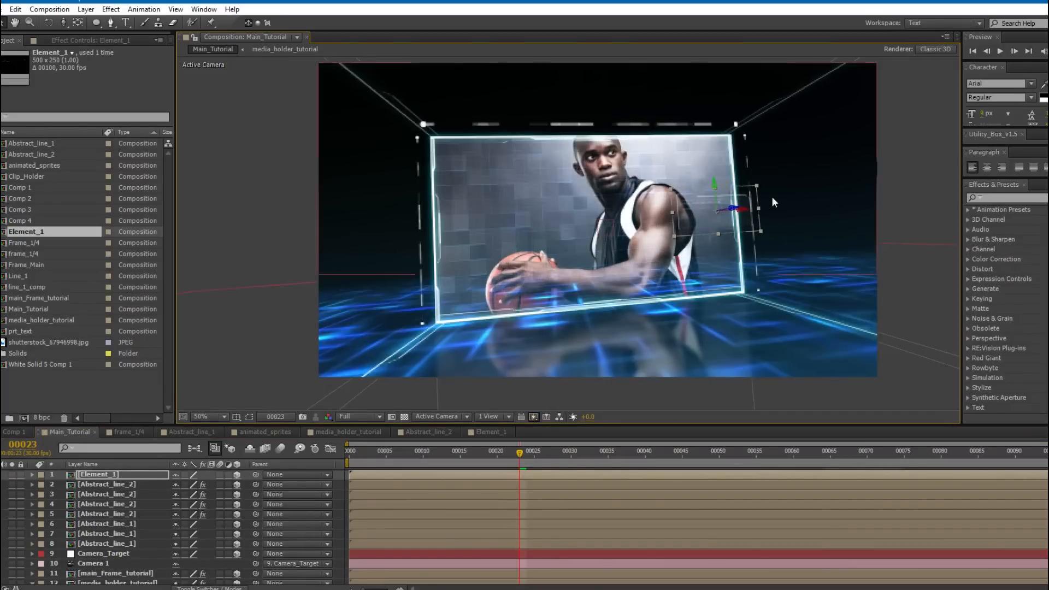
drag(716, 188, 518, 246)
Duplicate the Element_1 layer, then rotate and move the copy to the scene's upper-left corner beside the frame.
key(ctrl+d)
drag(394, 262, 342, 290)
key(w)
key(v)
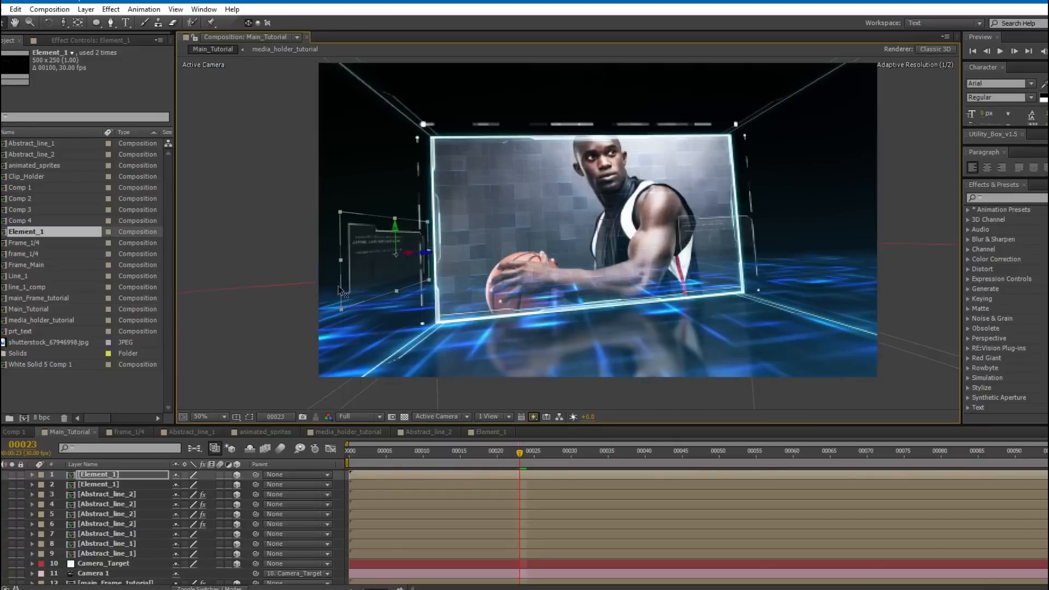
drag(395, 234, 404, 146)
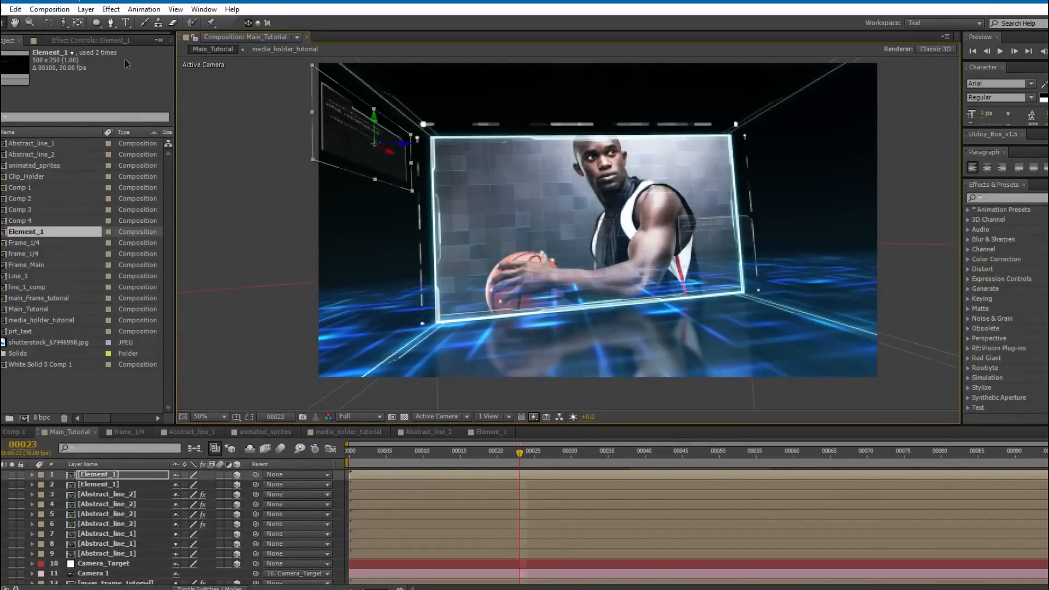
Apply Fast Blur to the upper-left Element_1 copy with a Blurriness of 15.
click(111, 10)
mouse_move(158, 95)
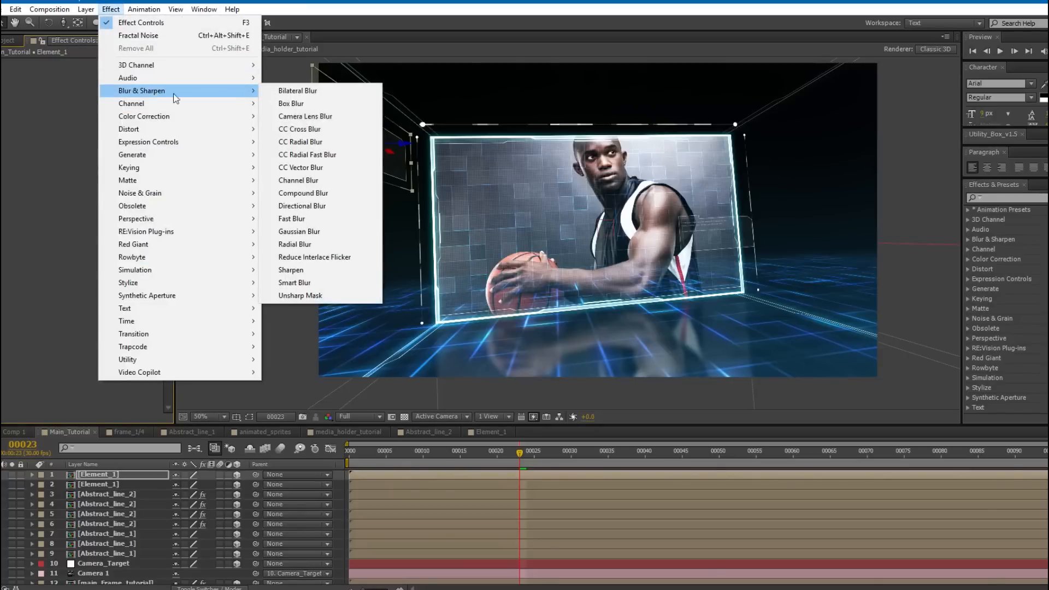
click(292, 219)
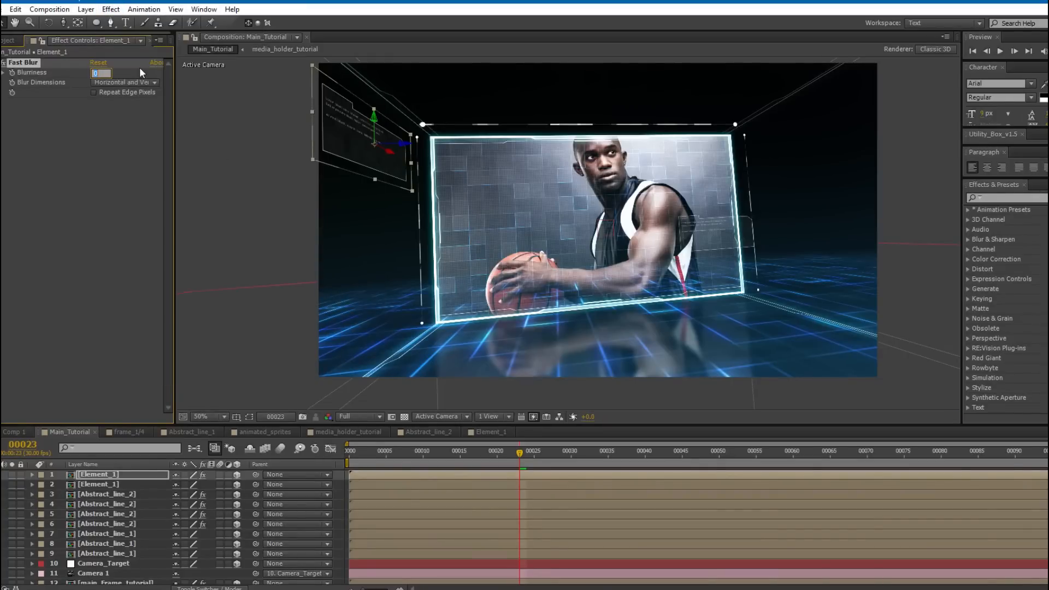
text(15)
key(Return)
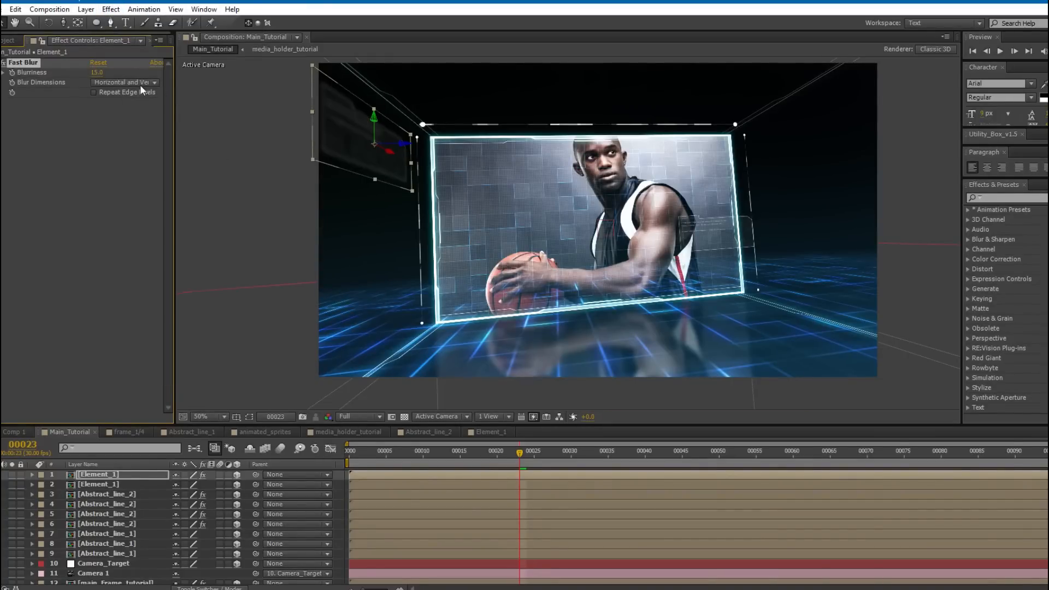
Nudge the blurred Element_1 copy slightly upward and set its opacity to 50%.
mouse_move(374, 129)
mouse_down()
mouse_move(374, 114)
mouse_move(376, 125)
mouse_up()
key(t)
click(180, 485)
text(50)
key(Return)
Scale the blurred Element_1 copy up to 121% and save the project.
key(s)
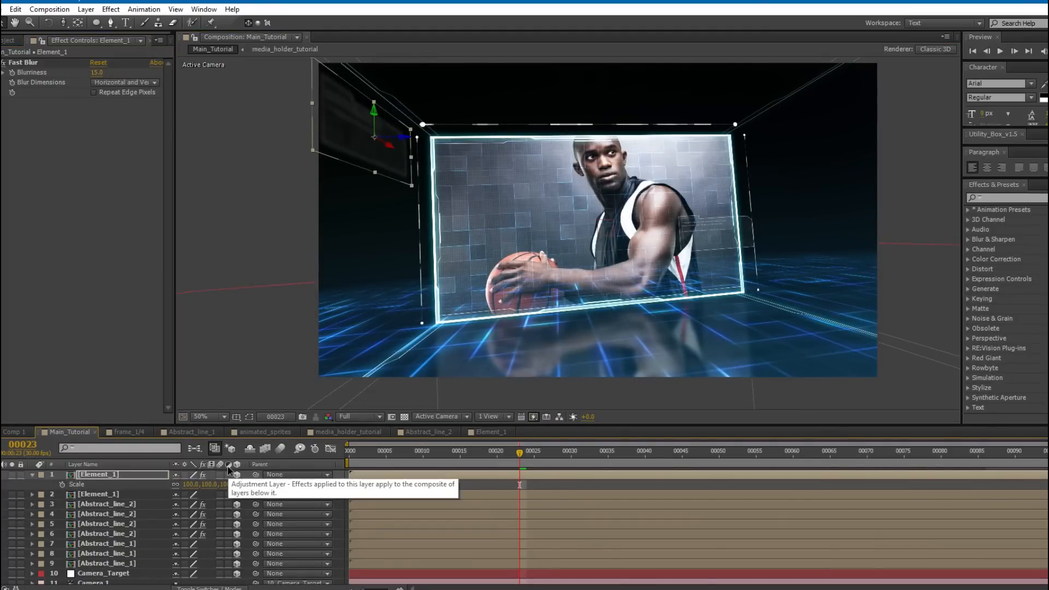
drag(198, 489, 415, 496)
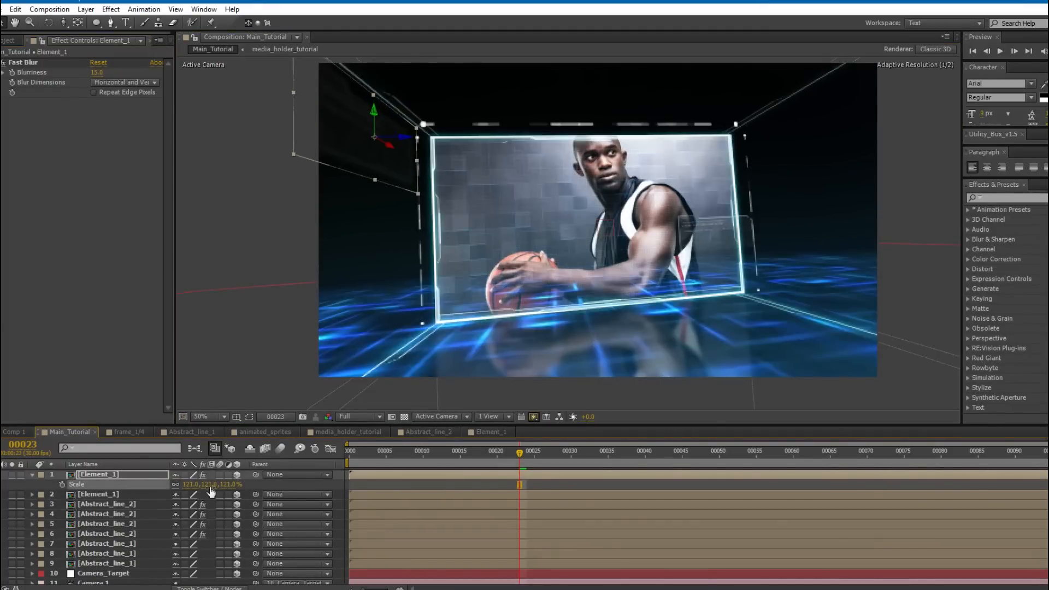
click(409, 484)
drag(581, 225, 541, 225)
key(ctrl+s)
Duplicate the Element_1 panel at the frame's right edge, then move and rotate the copy beyond the frame's lower-right side.
click(683, 235)
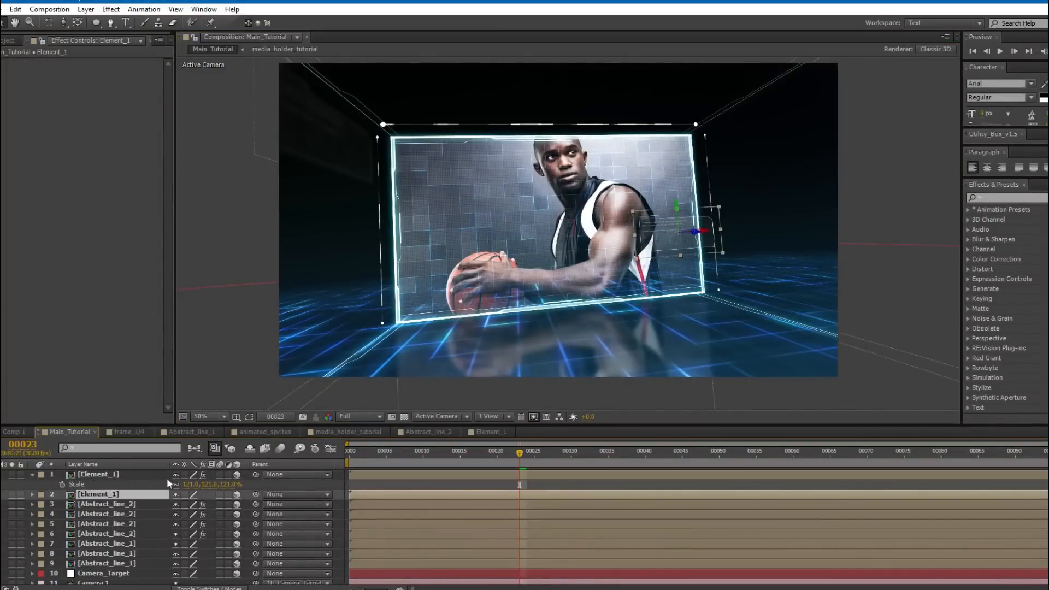
key(ctrl+d)
drag(683, 235, 775, 260)
key(w)
key(v)
Lower the opacity of the newest Element_1 copy to 63%.
key(t)
drag(179, 504, 153, 506)
click(398, 486)
mouse_move(541, 217)
mouse_down()
mouse_move(569, 229)
mouse_move(545, 210)
mouse_up()
click(381, 233)
click(402, 257)
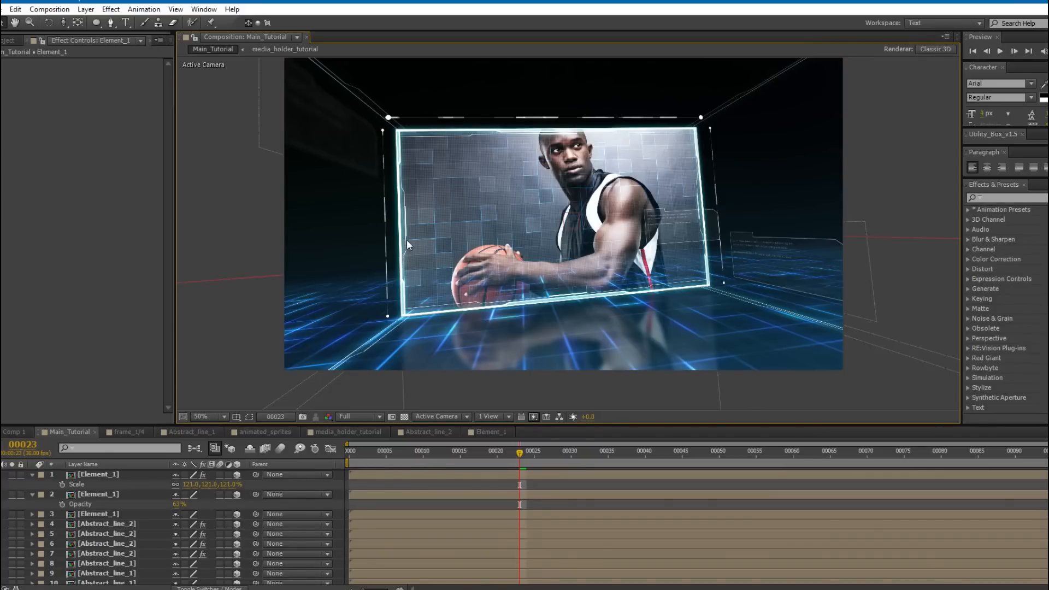
Add a new white 1920 x 1080 solid to the Main_Tutorial composition and apply the Trapcode Particular effect to it.
click(22, 431)
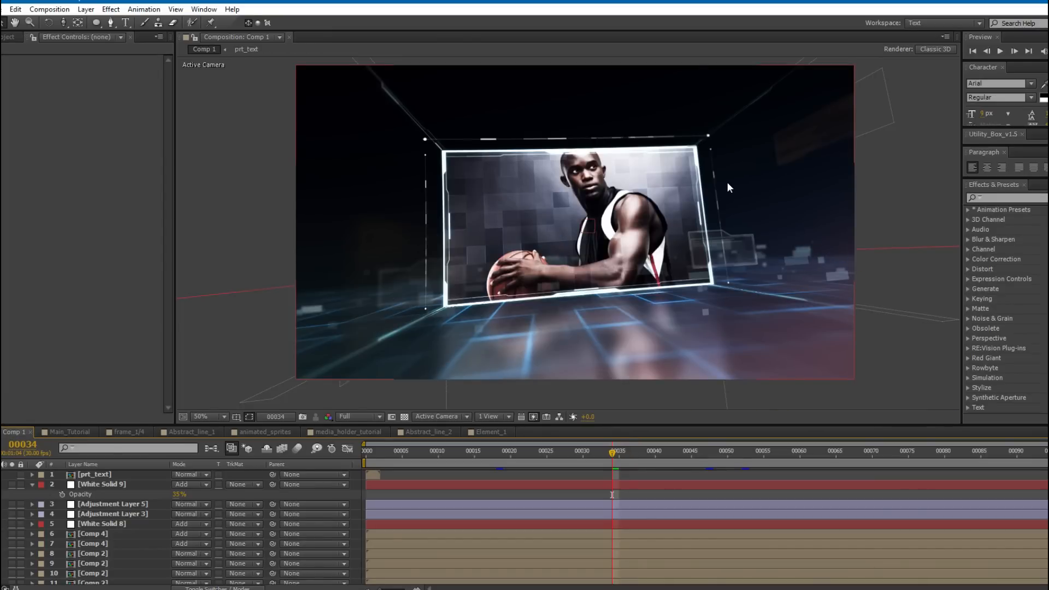
click(74, 430)
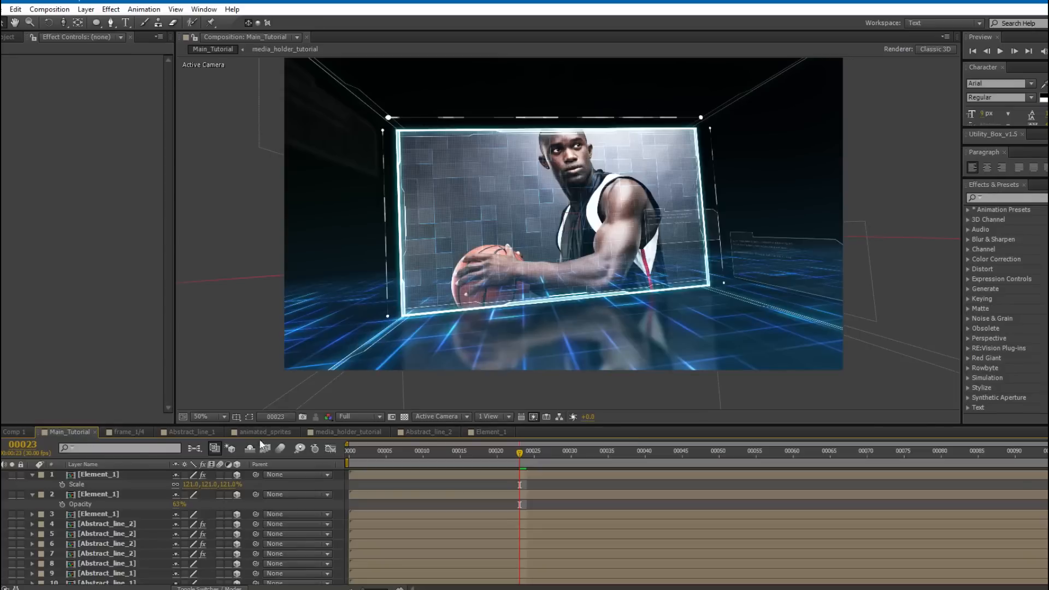
key(ctrl+y)
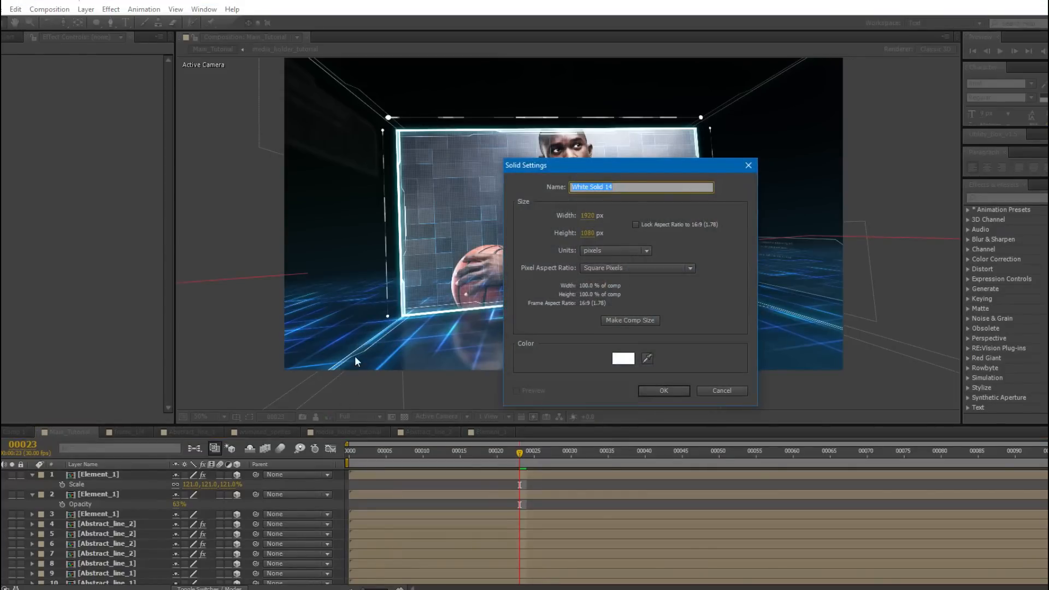
key(Return)
click(108, 8)
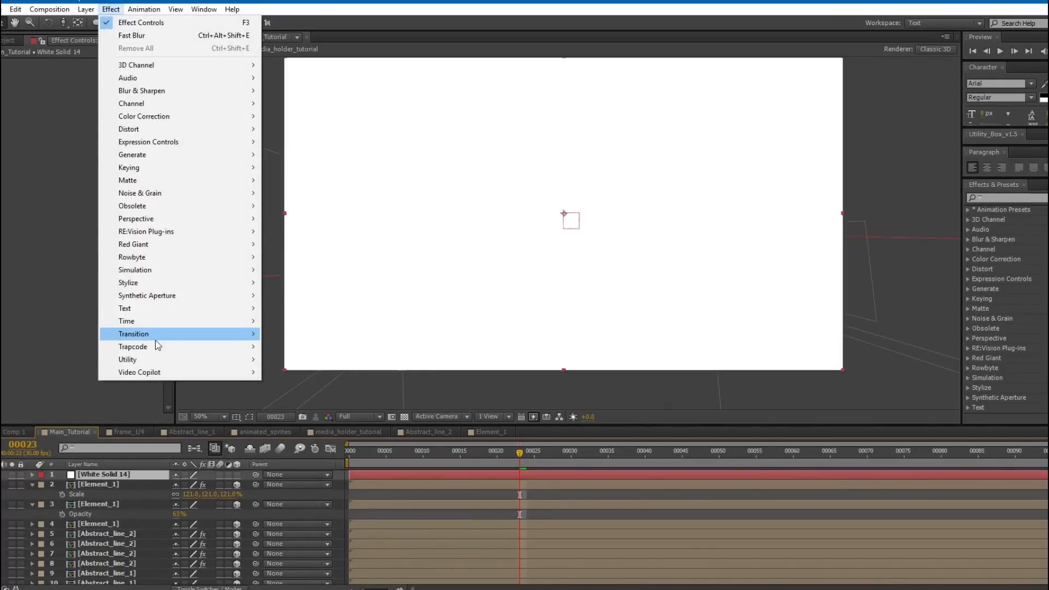
mouse_move(166, 347)
click(293, 372)
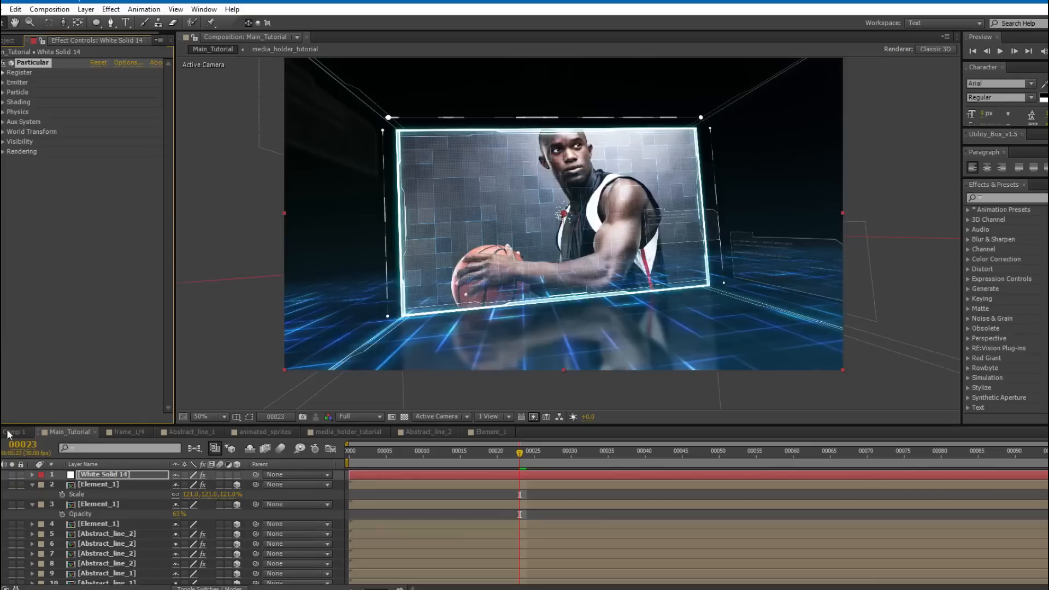
Solo the particle solid, use a Box emitter sized 3510 x 1040 x 3480, and move its Position XY to 960, 804.
click(12, 475)
click(3, 83)
click(115, 102)
click(131, 131)
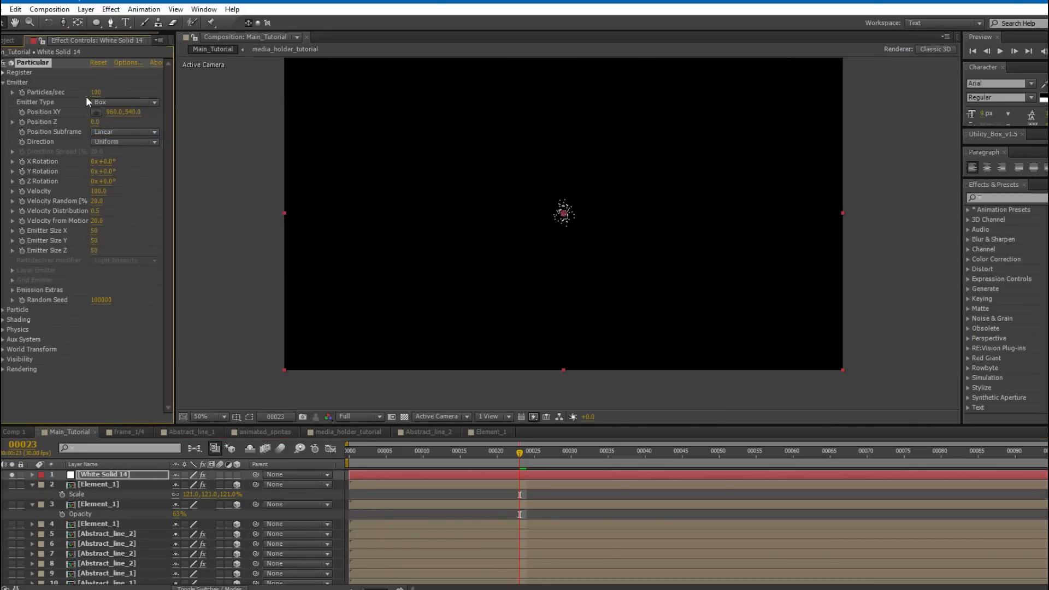
drag(99, 232, 268, 221)
drag(97, 241, 108, 241)
drag(303, 119, 272, 135)
Change the Particular particle type to Textured Polygon Colorize.
click(3, 310)
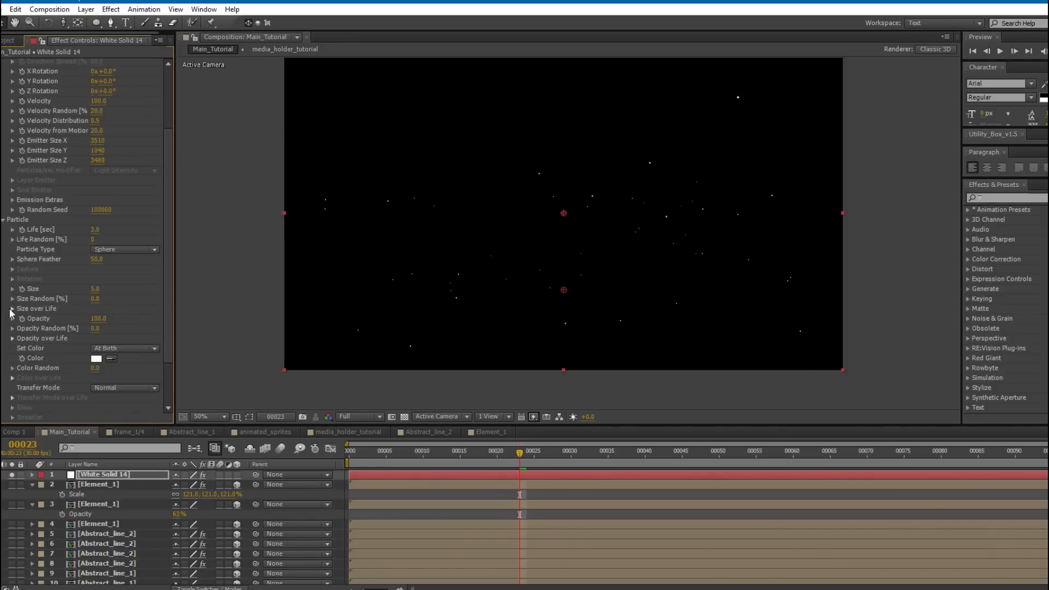
click(115, 250)
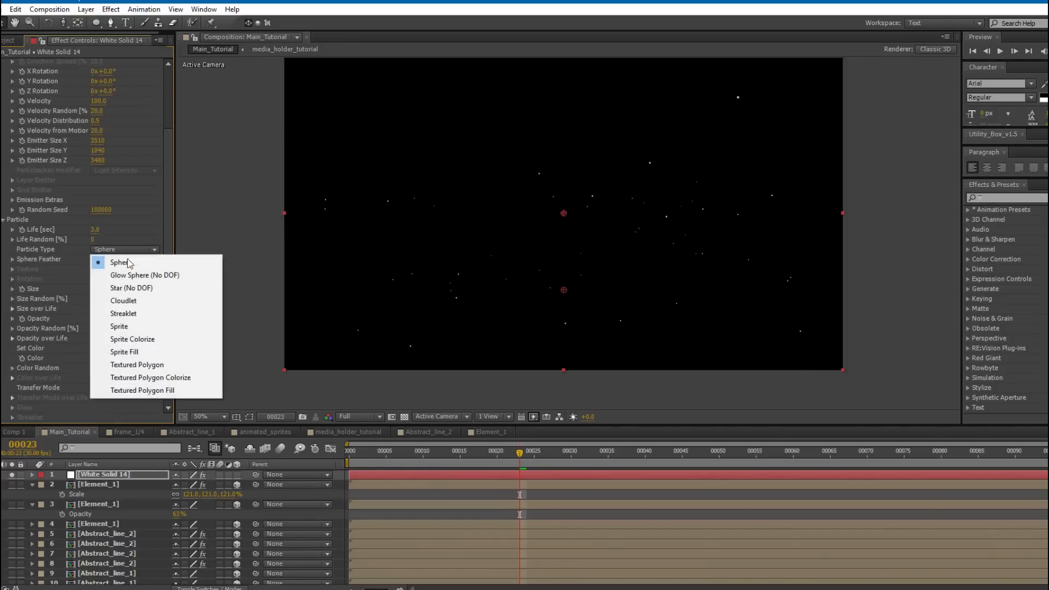
click(181, 377)
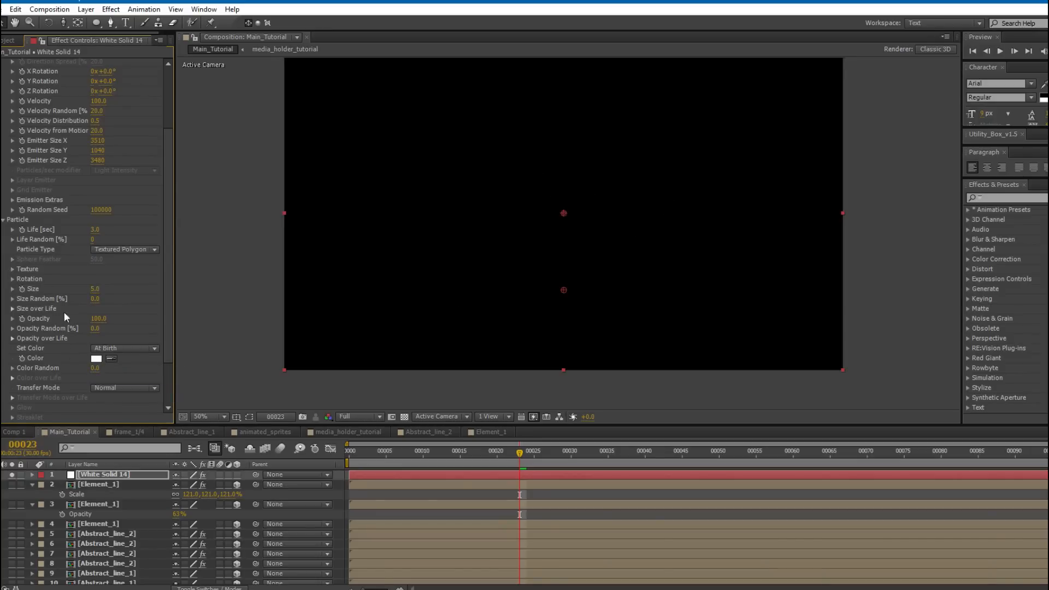
Add the prt_text composition to Main_Tutorial as the topmost layer.
click(5, 41)
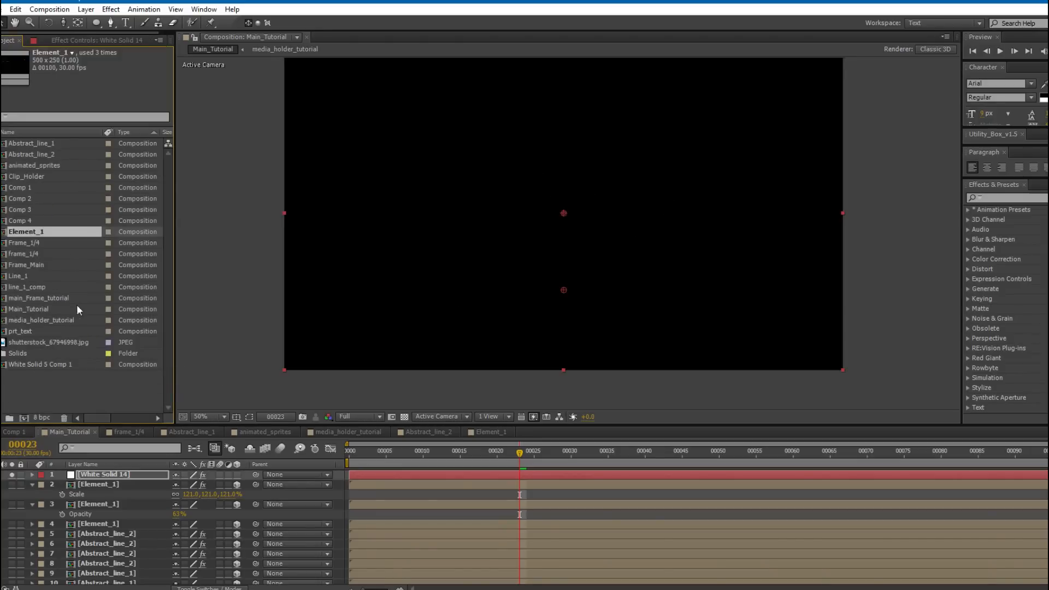
click(15, 386)
drag(21, 333, 82, 474)
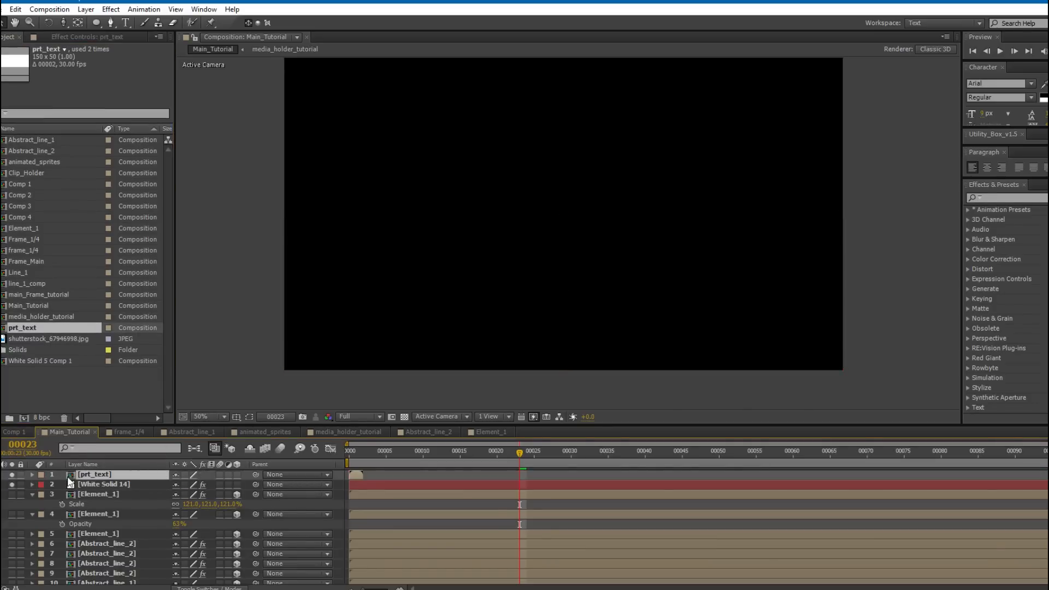
Open the prt_text composition and examine the rectangle shape shown on each of its two frames.
double_click(98, 476)
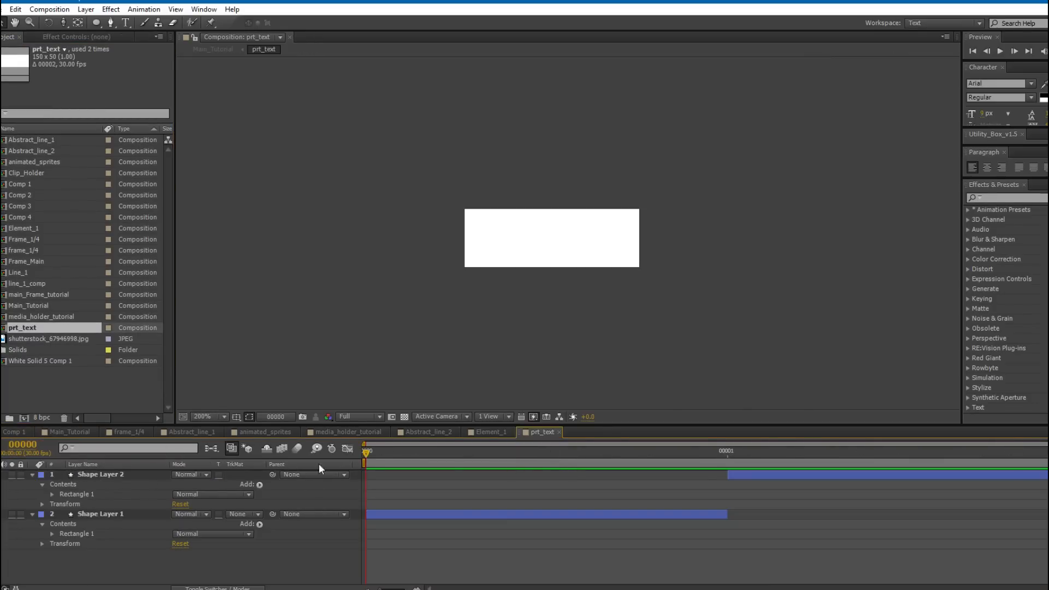
key(u)
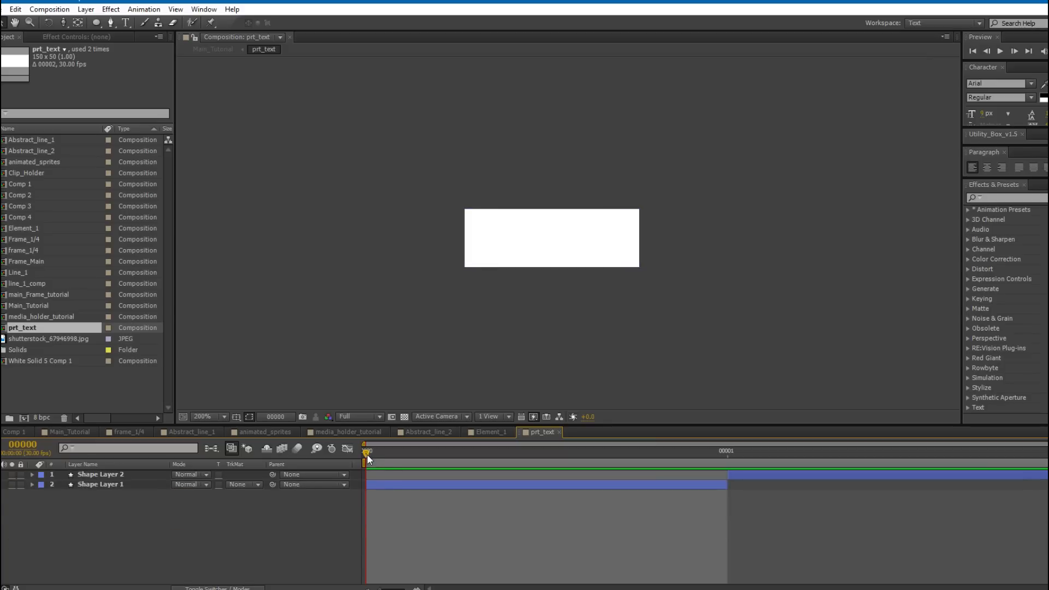
click(101, 485)
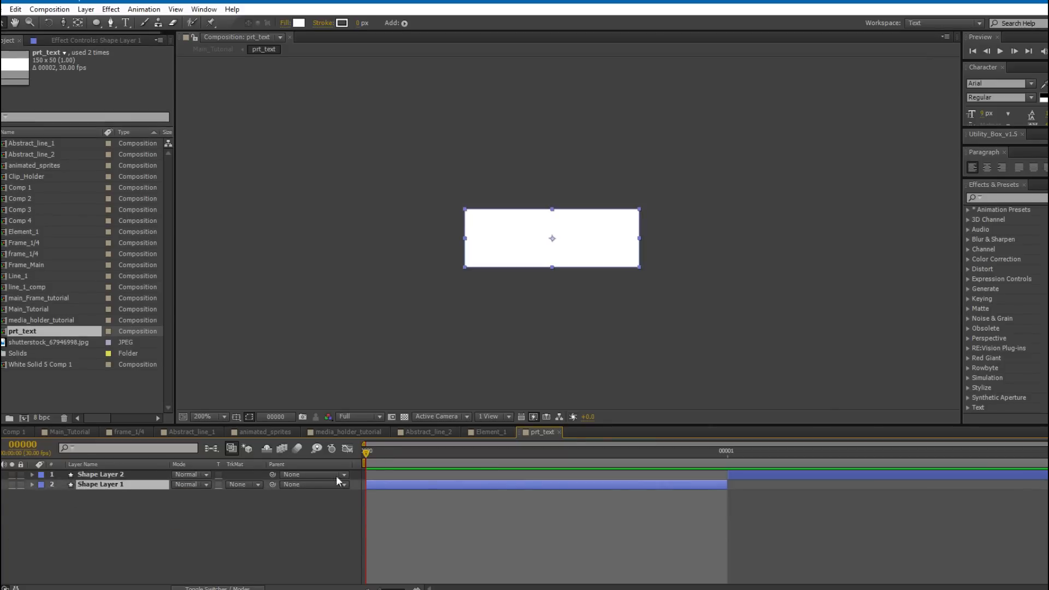
click(434, 367)
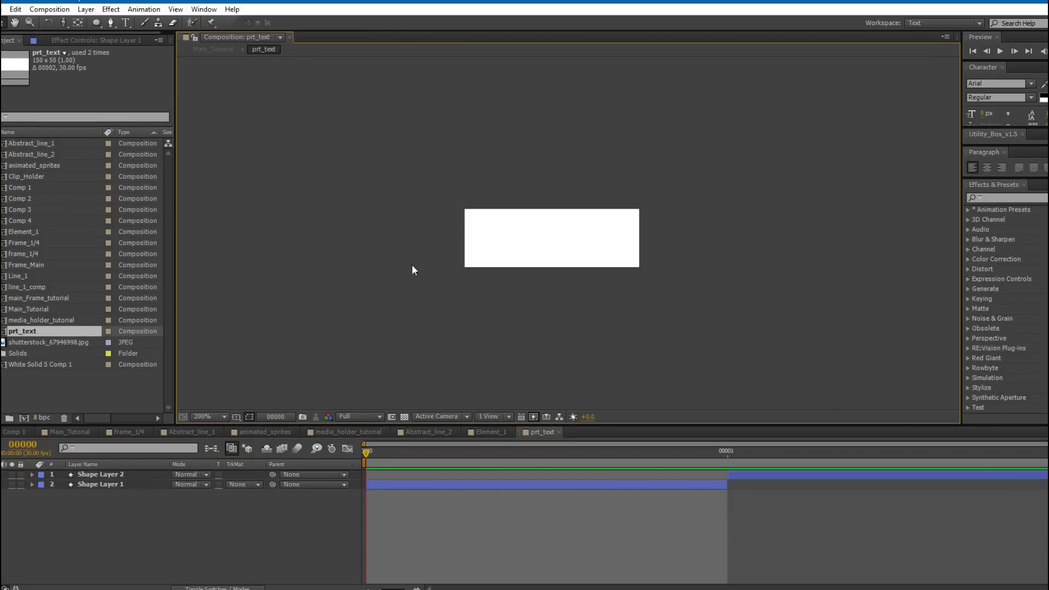
drag(372, 451, 746, 450)
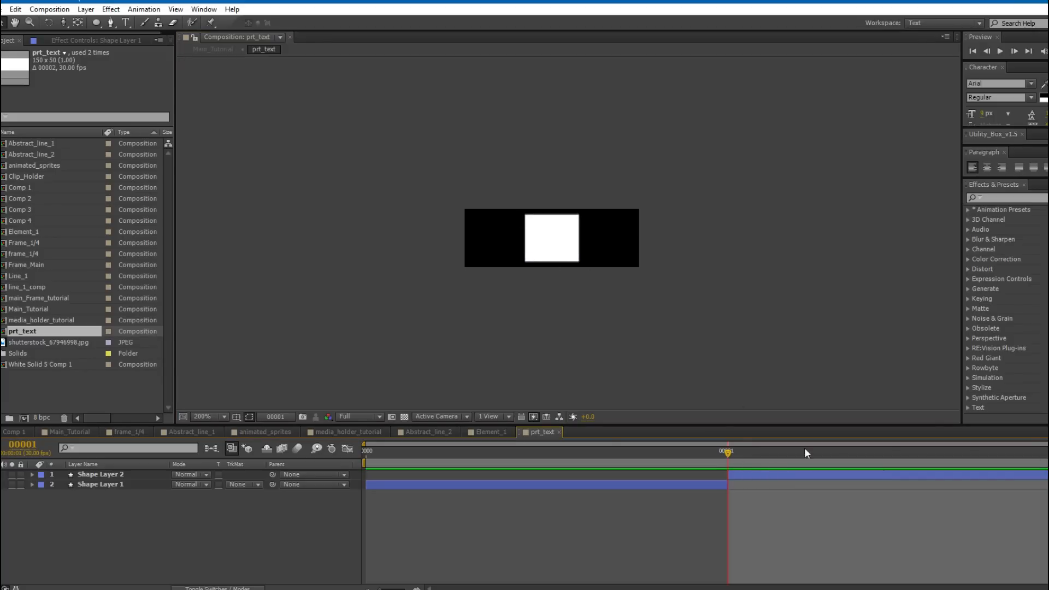
key(period)
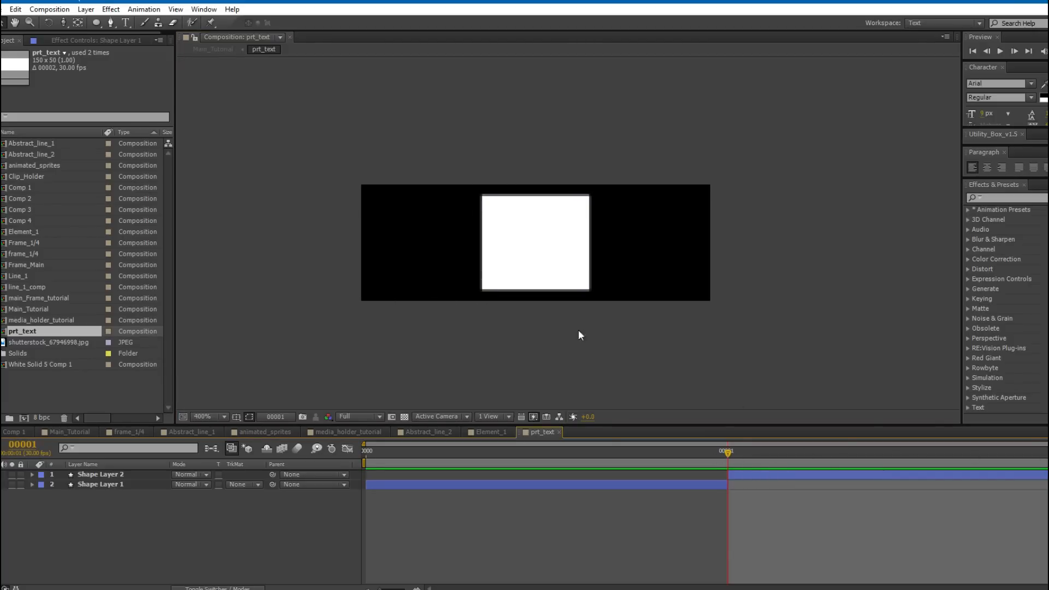
mouse_move(728, 457)
mouse_down()
mouse_move(372, 453)
mouse_move(635, 439)
mouse_move(784, 448)
mouse_move(322, 444)
mouse_move(727, 452)
mouse_up()
Hide the prt_text layer in Main_Tutorial and assign it as the texture layer for White Solid 14's particles.
click(69, 431)
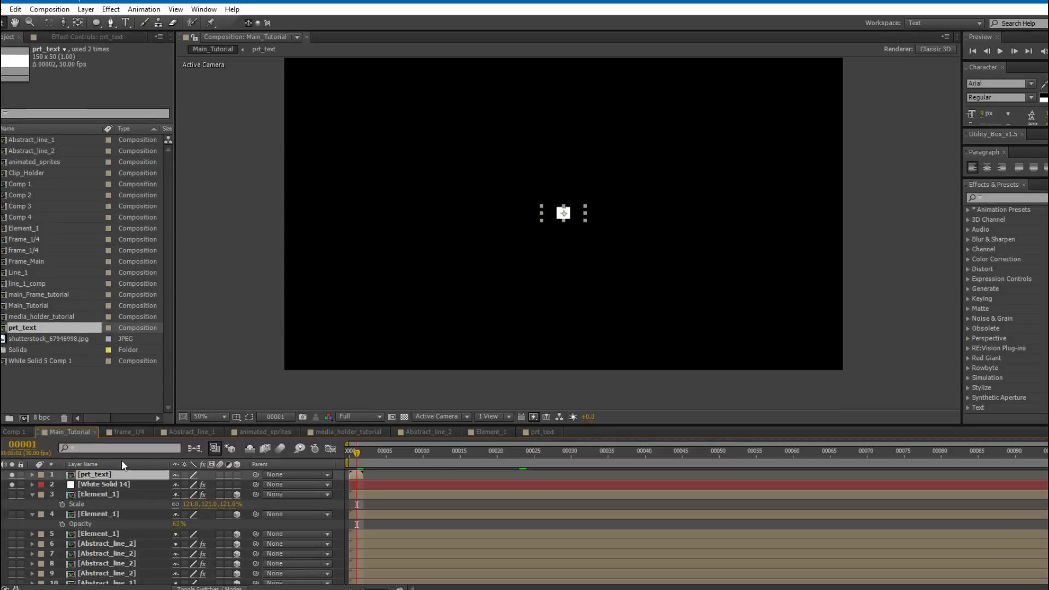
click(12, 475)
click(104, 484)
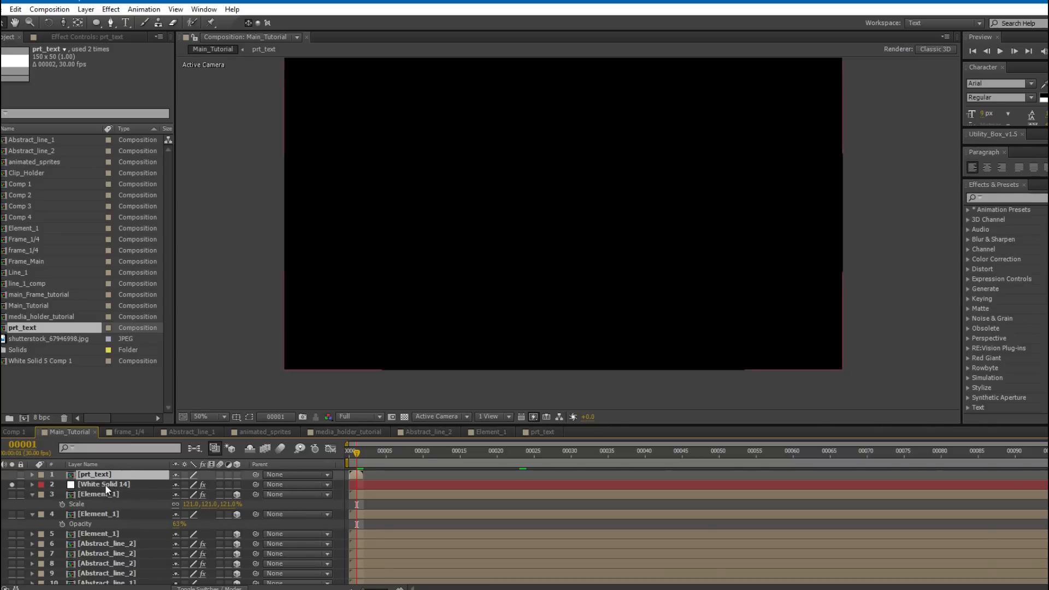
click(105, 484)
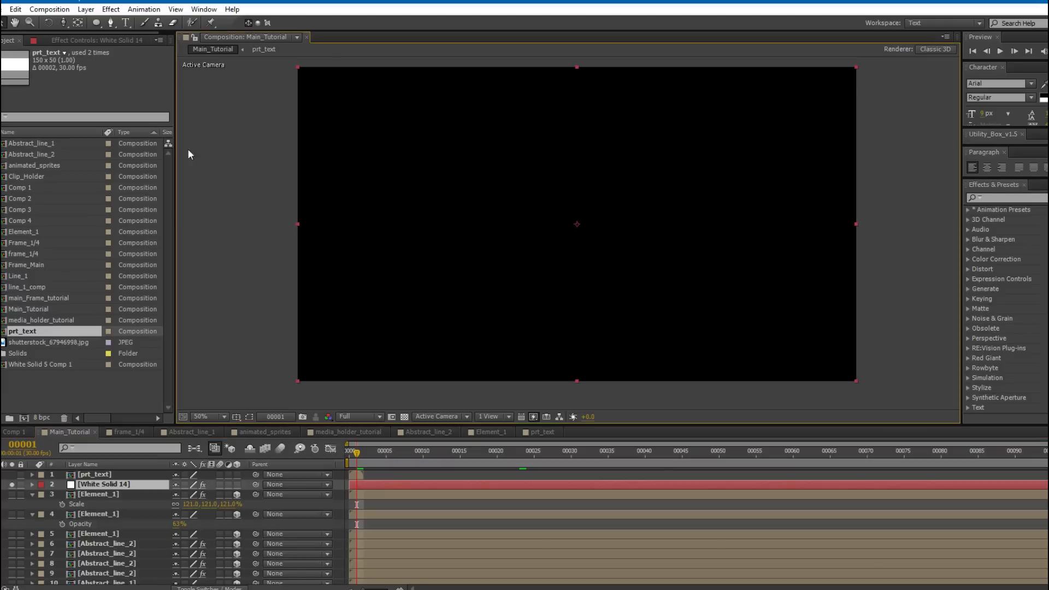
drag(371, 452, 623, 453)
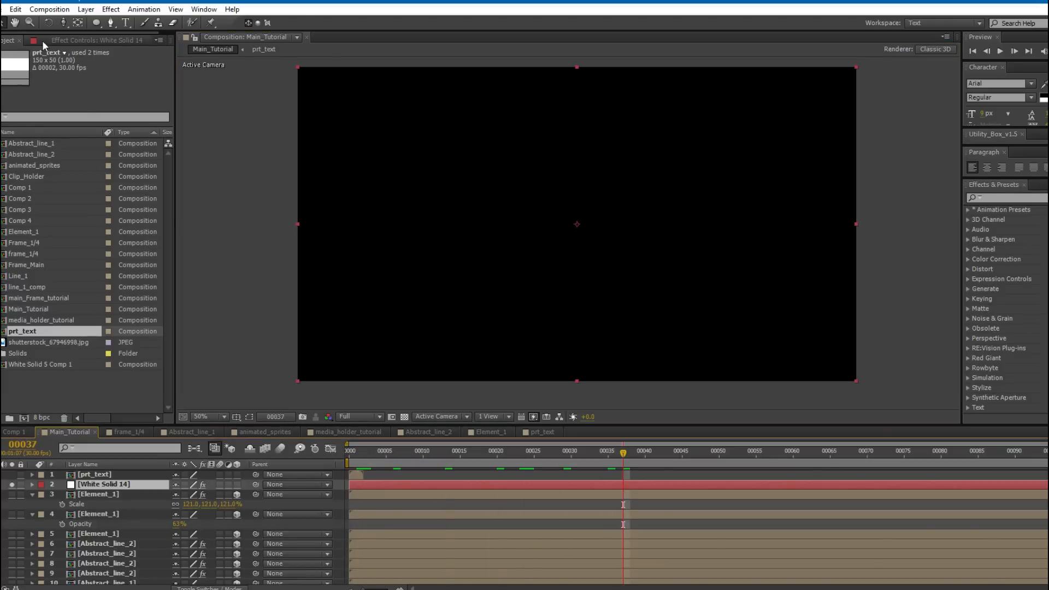
click(88, 40)
click(13, 359)
scroll(84, 349, down, 2)
click(112, 342)
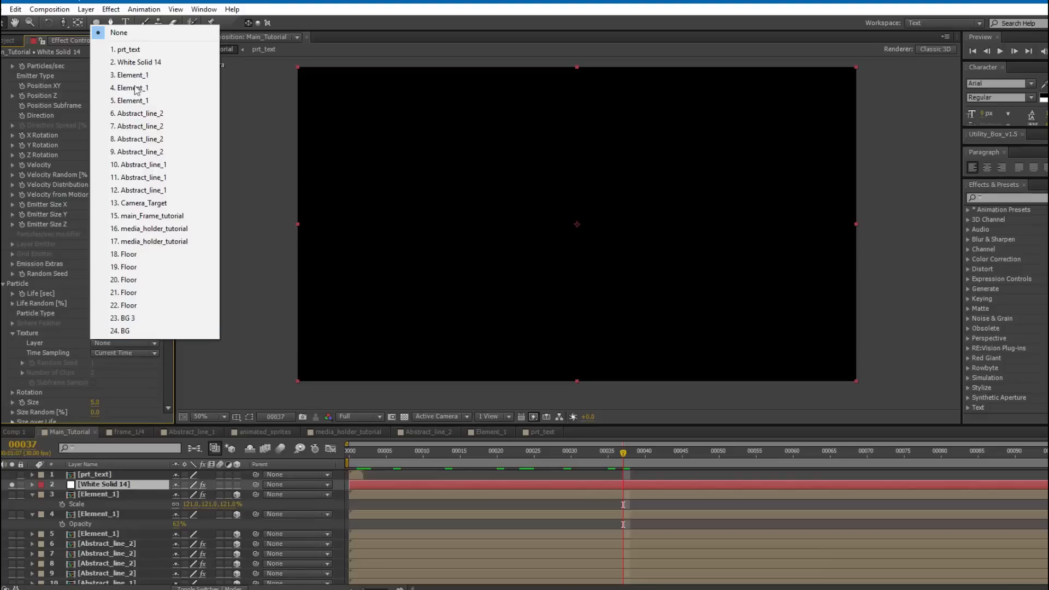
click(127, 50)
Set the particle texture's time sampling to Split Clip - Stretch.
click(94, 354)
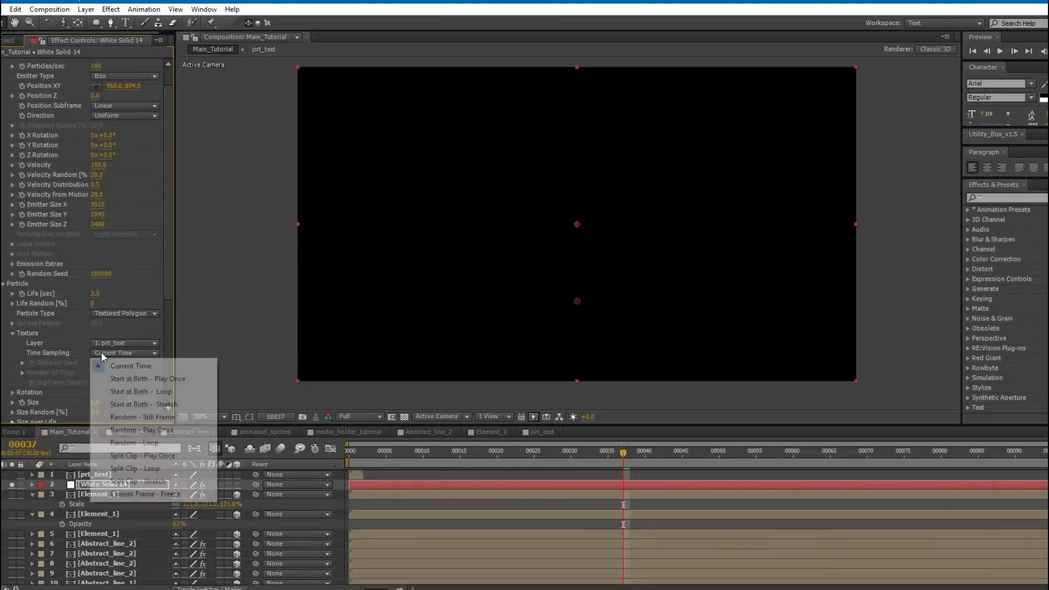
click(169, 481)
drag(428, 237, 431, 228)
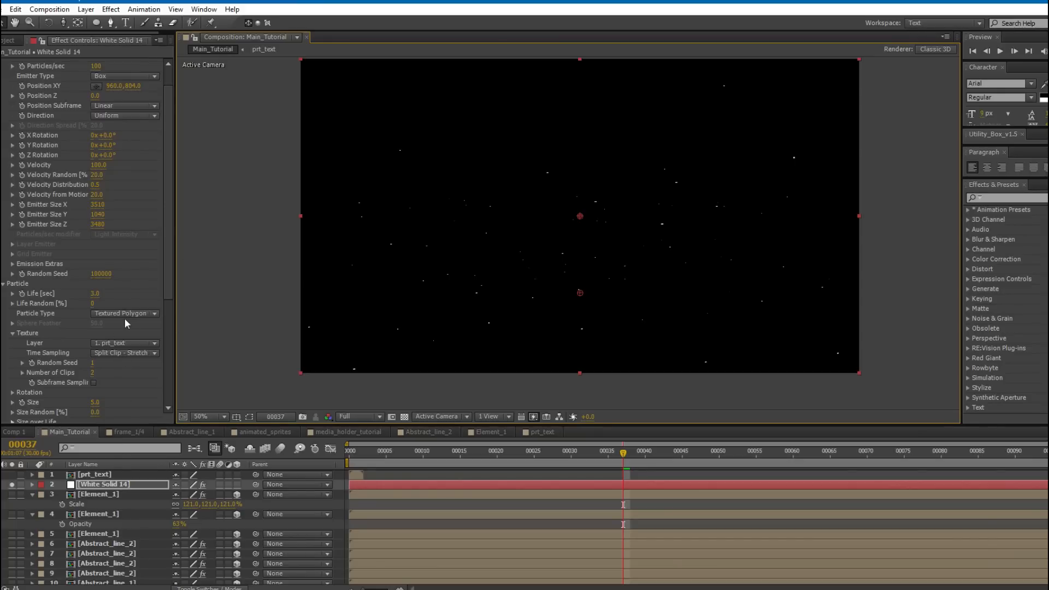
Set the particle Size to 88, Size Random to 99%, Opacity to 27 and Opacity Random to 100%.
drag(99, 405, 150, 412)
scroll(112, 339, down, 3)
drag(96, 354, 163, 355)
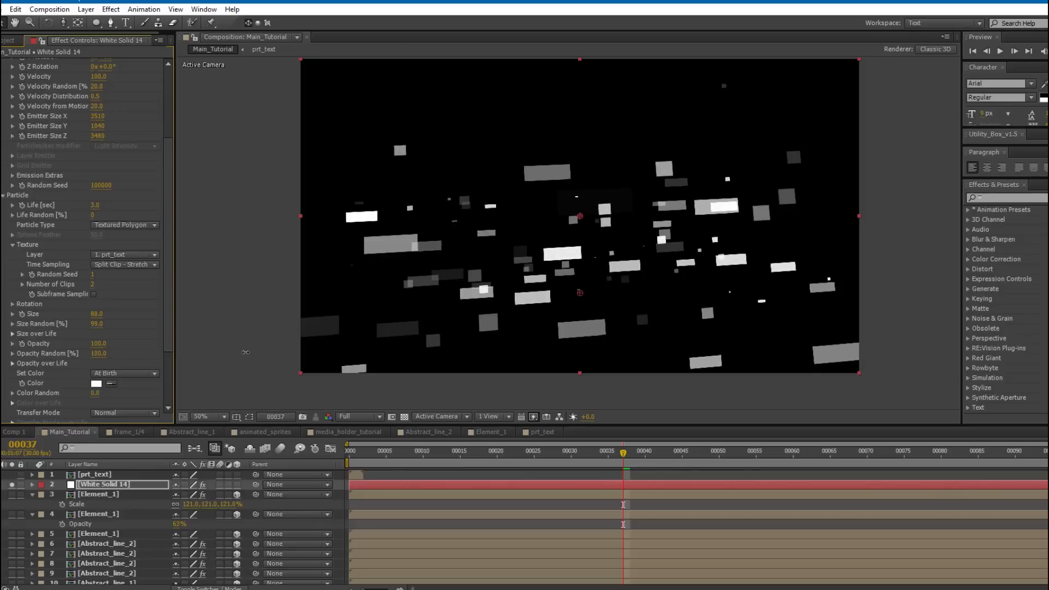
drag(89, 345, 86, 268)
Adjust the box emitter to a Y size of 796 and a Z size of 3538.
scroll(88, 257, up, 2)
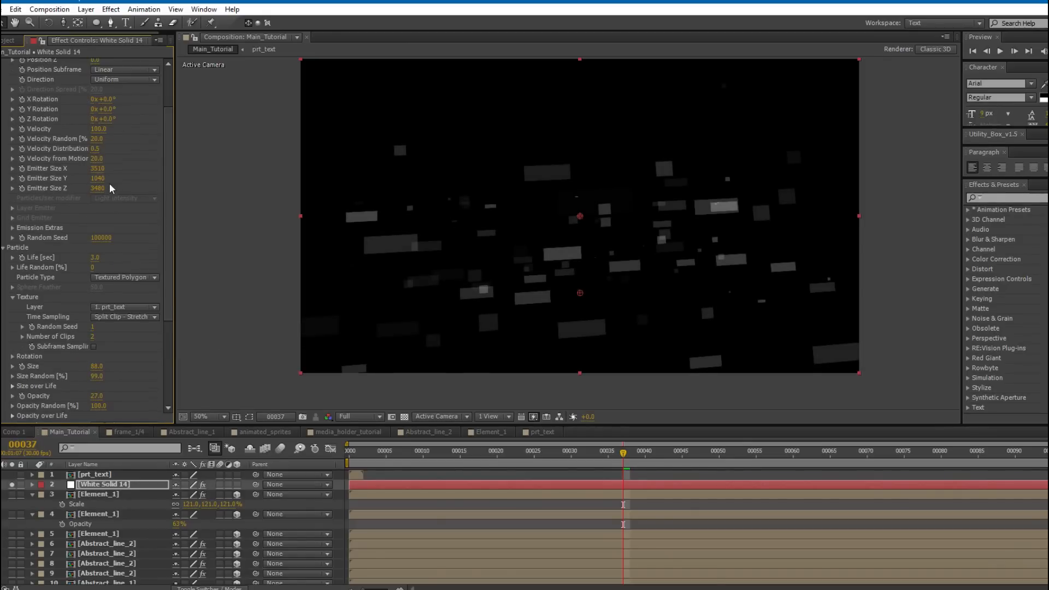
scroll(114, 185, up, 1)
drag(97, 204, 40, 265)
drag(97, 213, 126, 212)
scroll(109, 189, up, 1)
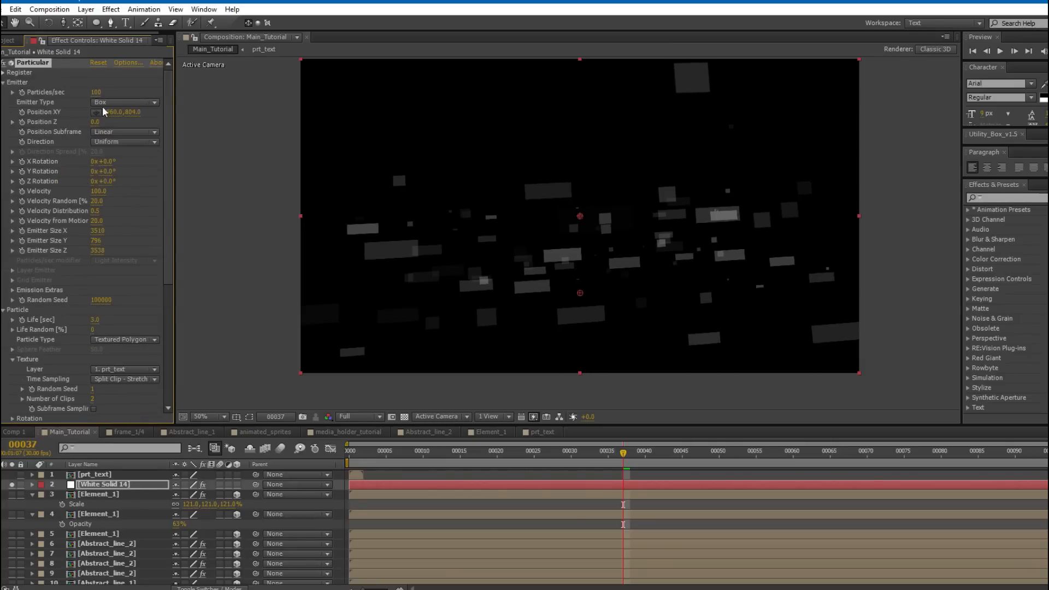
Set Particles/sec to 25 and raise the emitter's Pre Run under Emission Extras.
click(100, 93)
key(Return)
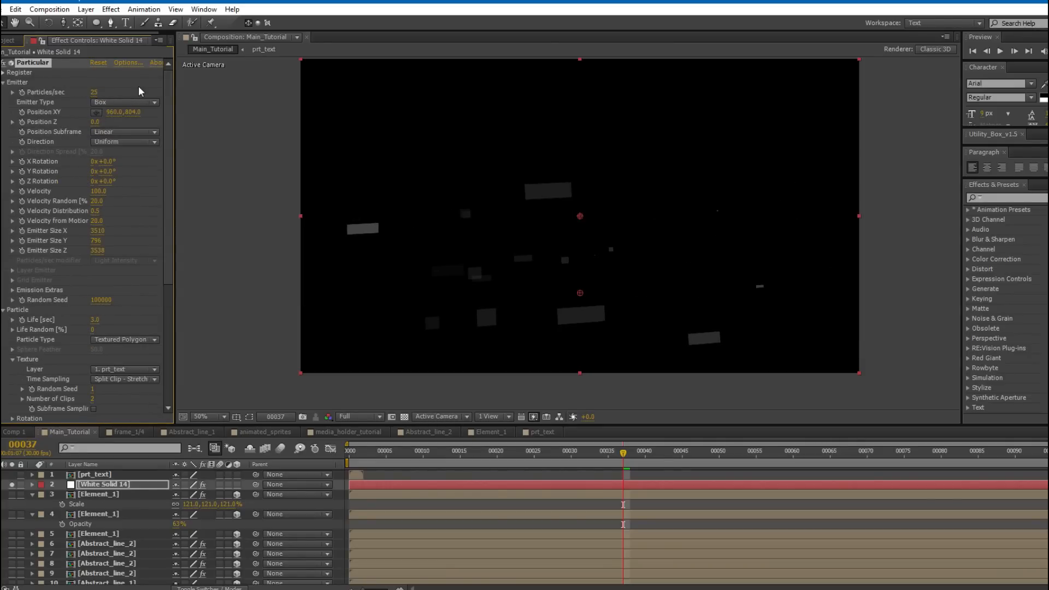
click(12, 292)
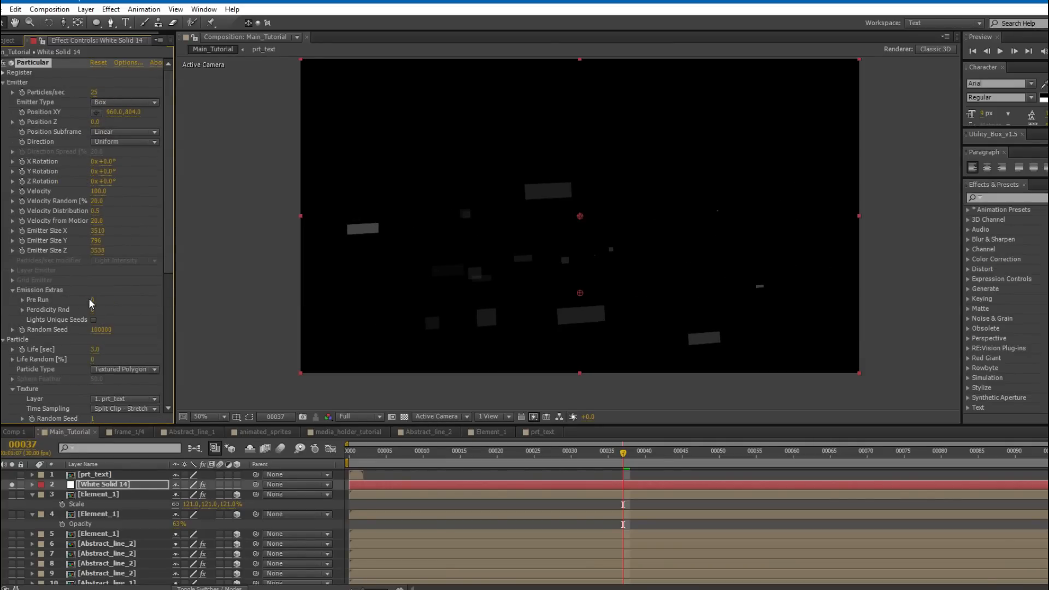
click(13, 292)
Check the Opacity over Life graph and widen the Effect Controls area so the parameter names show in full.
scroll(22, 300, down, 3)
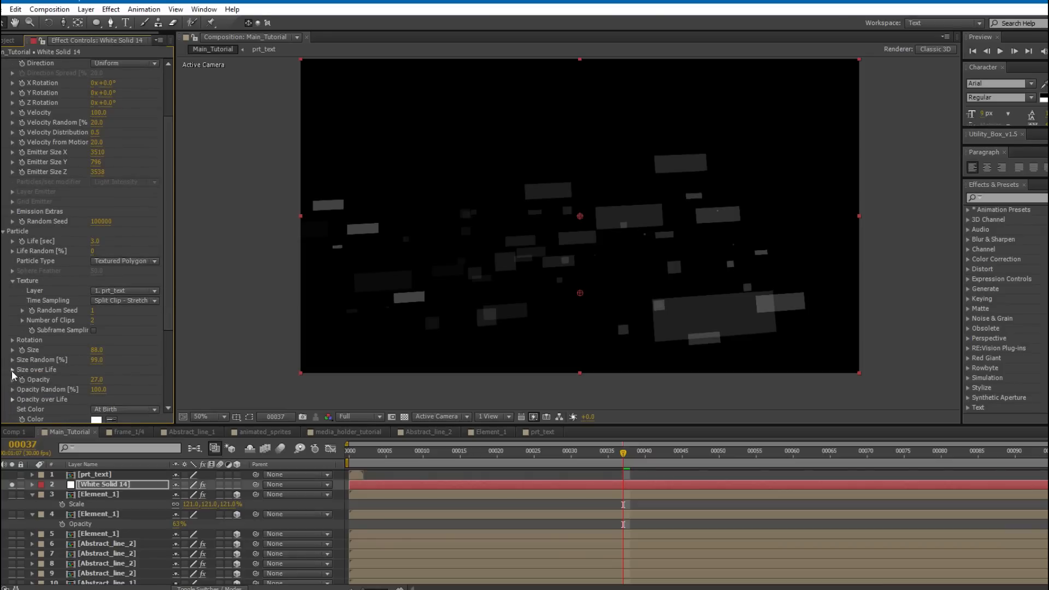
click(12, 400)
scroll(170, 350, down, 2)
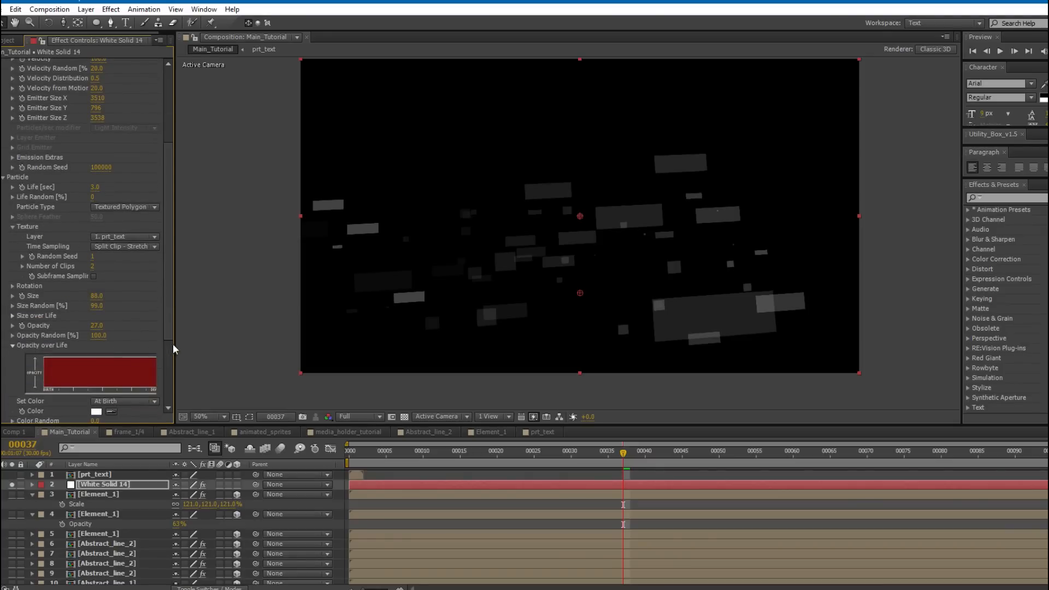
drag(175, 344, 224, 343)
click(178, 375)
click(13, 342)
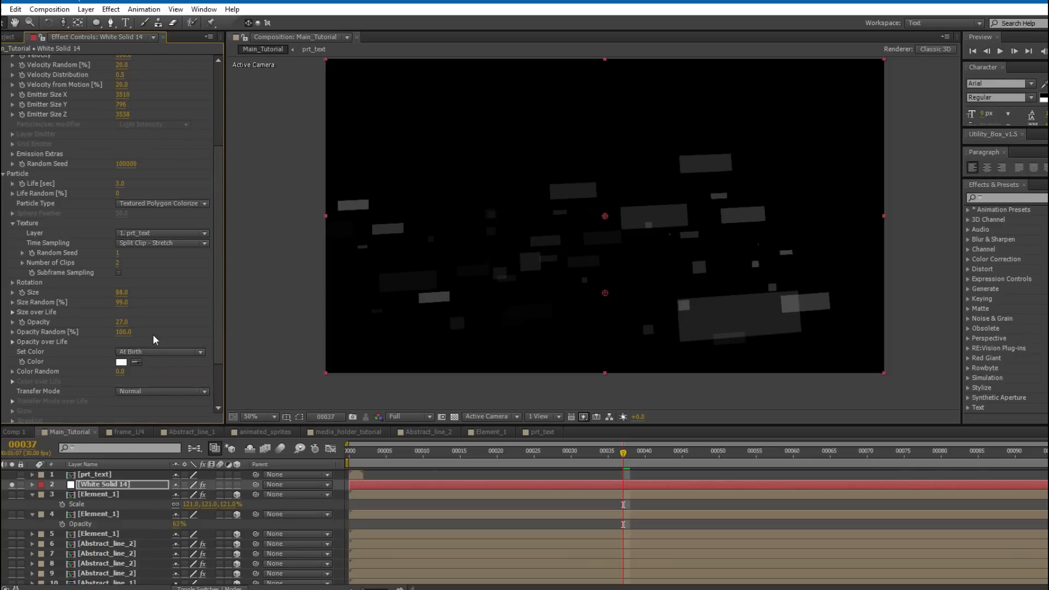
Set the particle color mode to Random from Gradient and reveal the Color over Life gradient.
scroll(155, 344, down, 1)
click(144, 327)
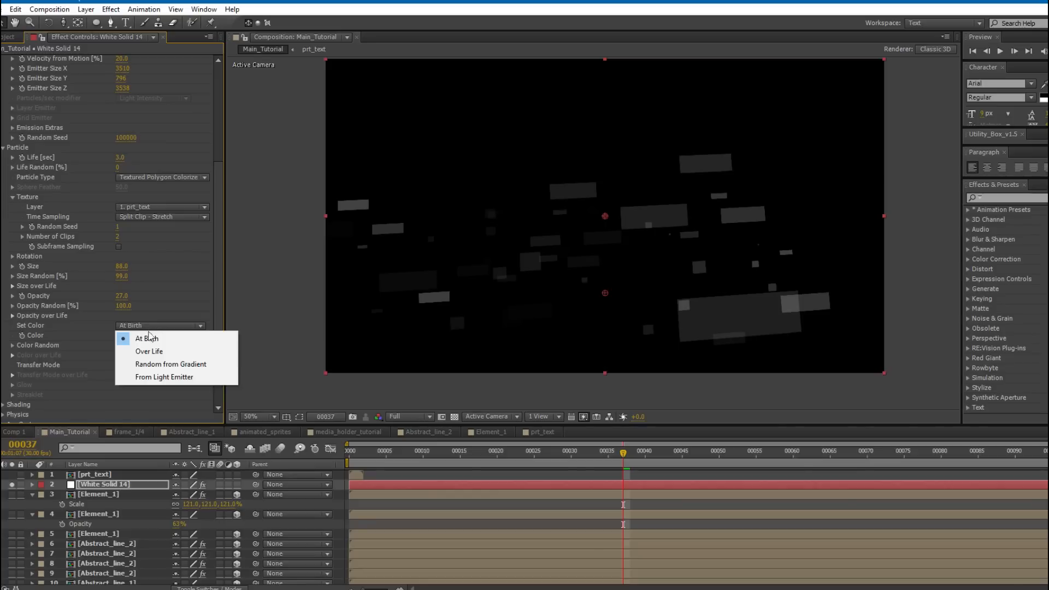
click(167, 367)
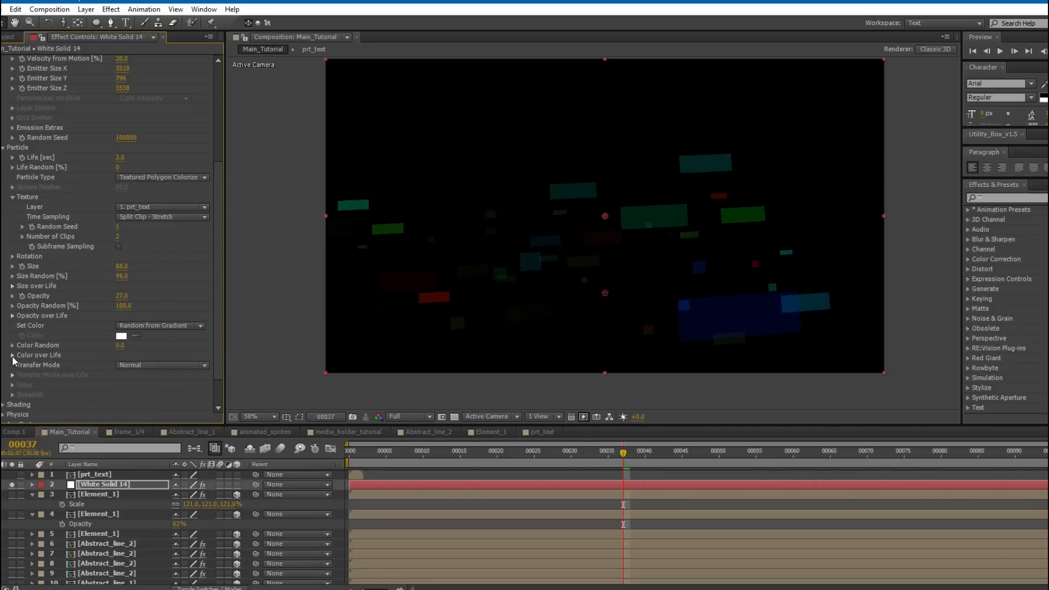
click(13, 355)
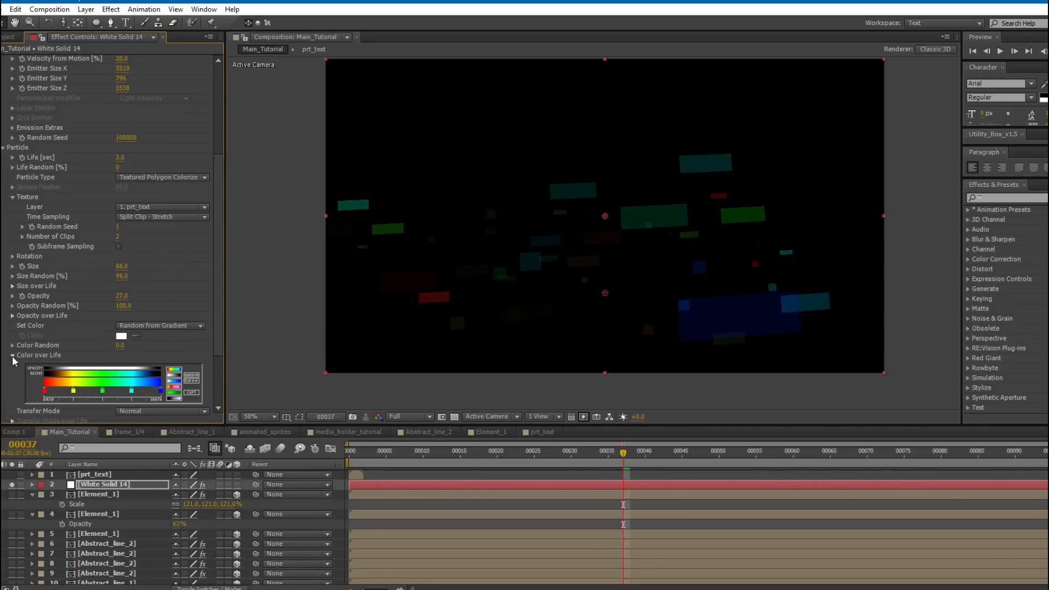
Apply the white-cyan-blue preset to the Color over Life gradient, move the cyan stop to the middle and recolor it to 89D3D3.
click(172, 386)
drag(73, 390, 101, 391)
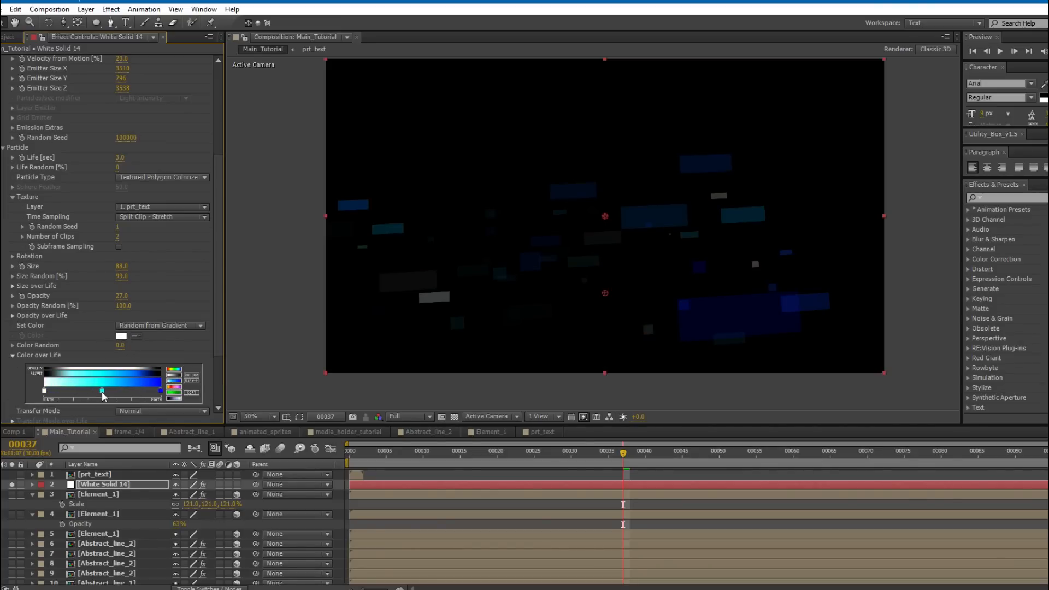
double_click(102, 391)
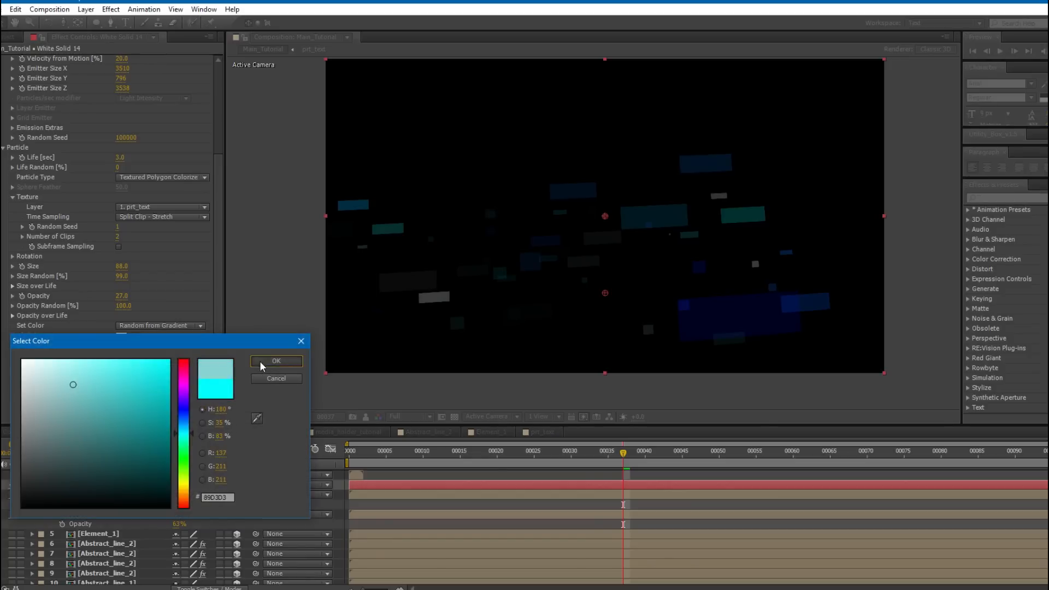
click(276, 361)
Recolor the end stop of the Color over Life gradient from blue to a muted, desaturated light blue.
double_click(161, 391)
click(74, 405)
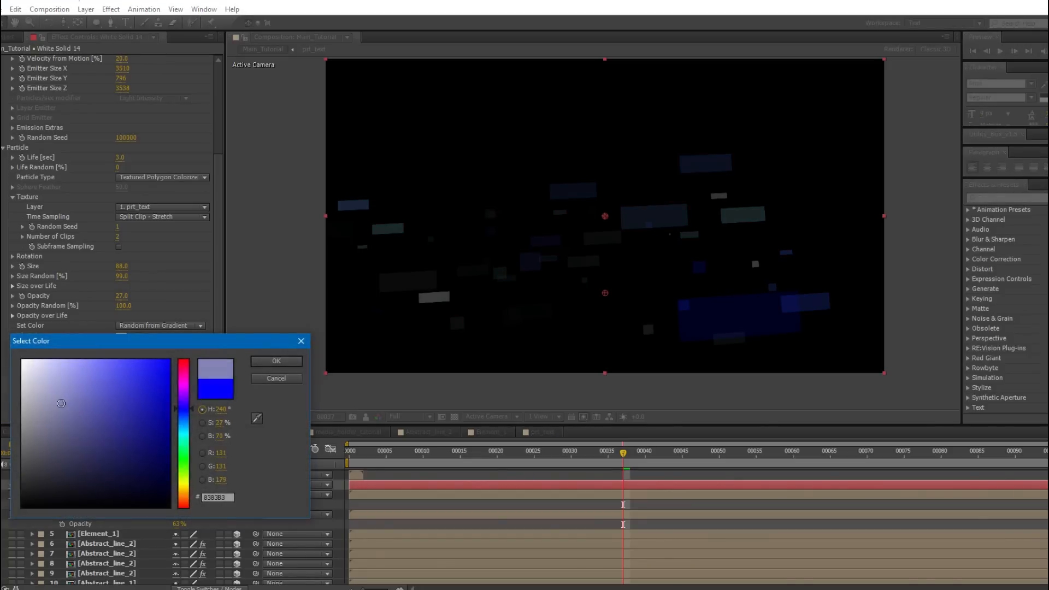
click(182, 432)
click(273, 363)
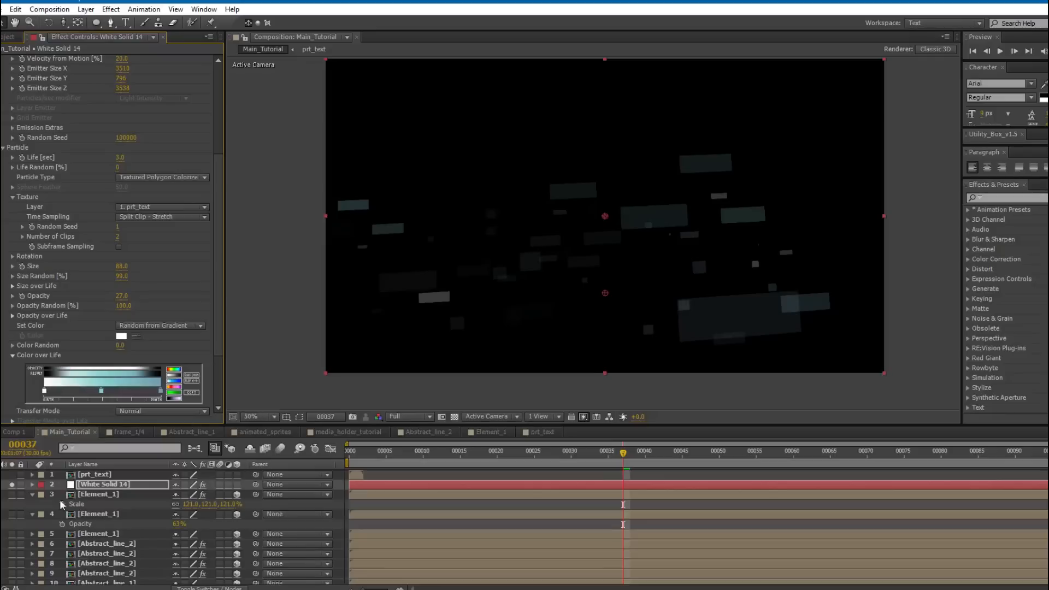
Set the particle Size to 43 and turn off the solo on White Solid 14 to show the whole scene.
scroll(98, 210, up, 2)
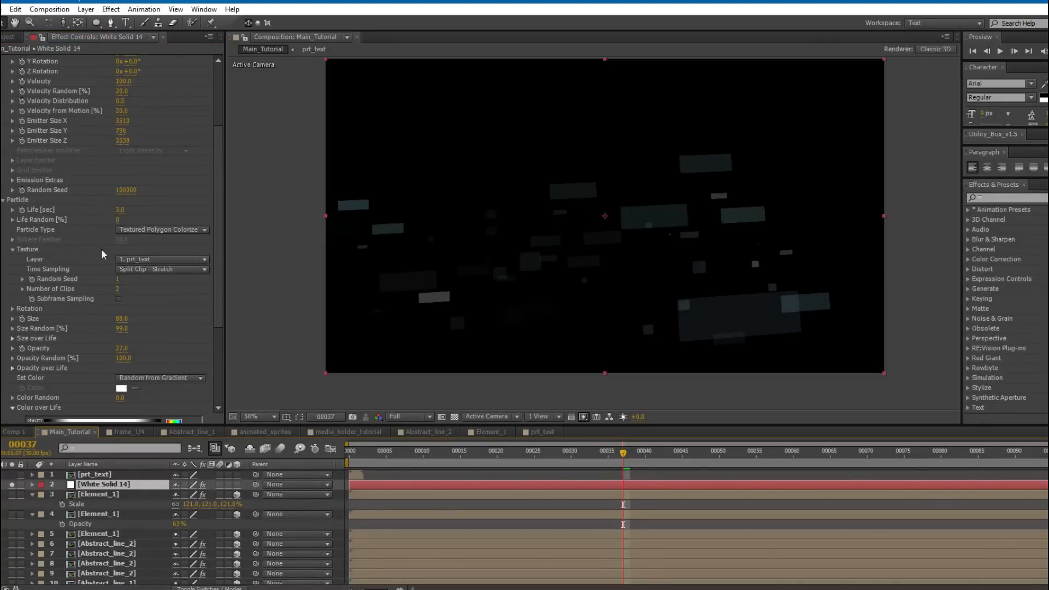
drag(121, 319, 103, 329)
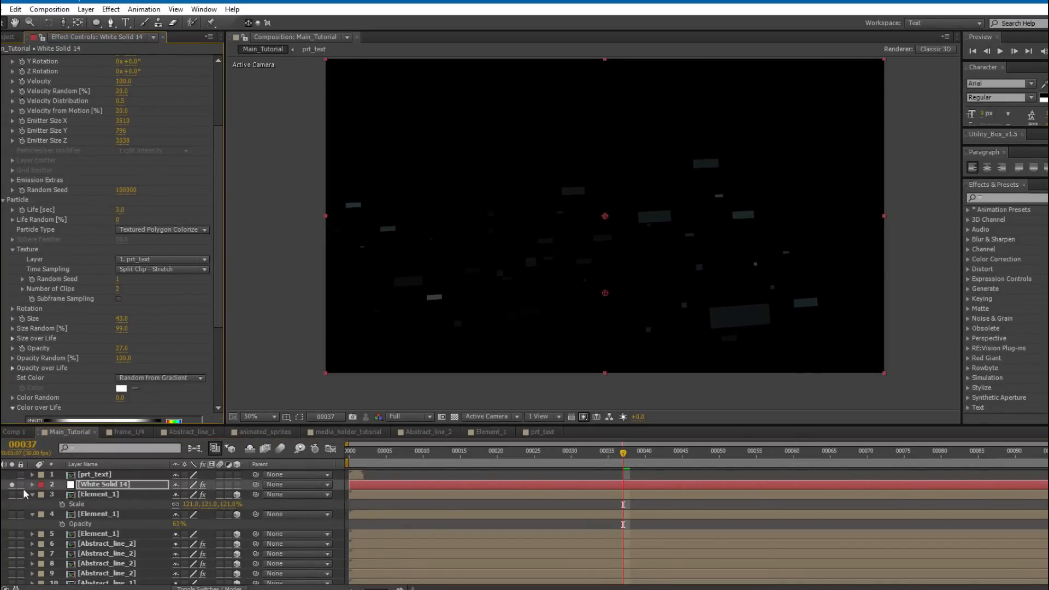
click(12, 485)
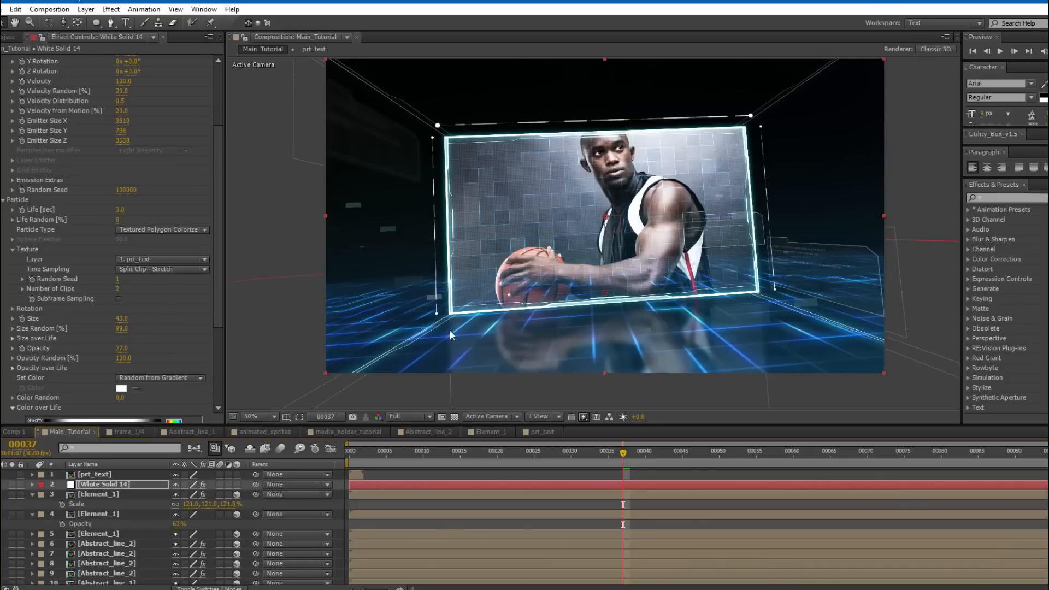
drag(603, 249, 529, 240)
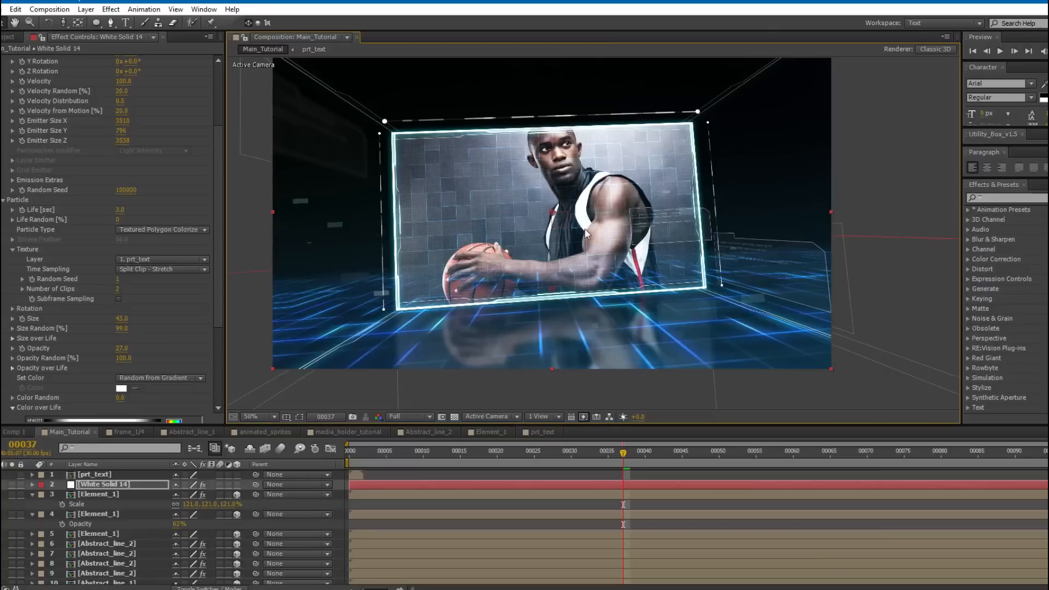
Set Particular's Particles/sec to 65 on White Solid 14.
click(141, 483)
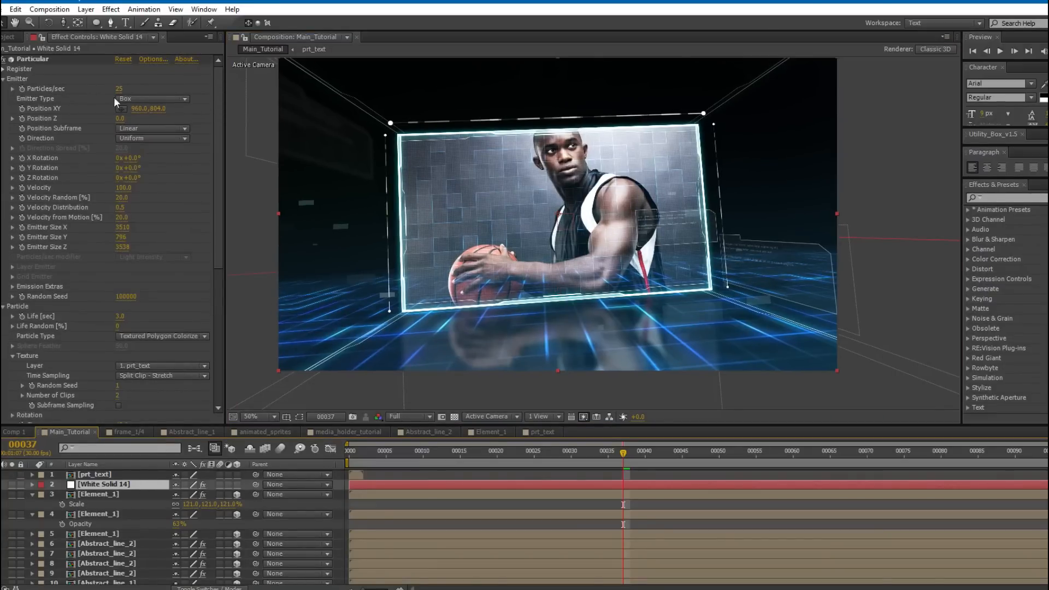
drag(118, 89, 131, 89)
drag(478, 198, 490, 201)
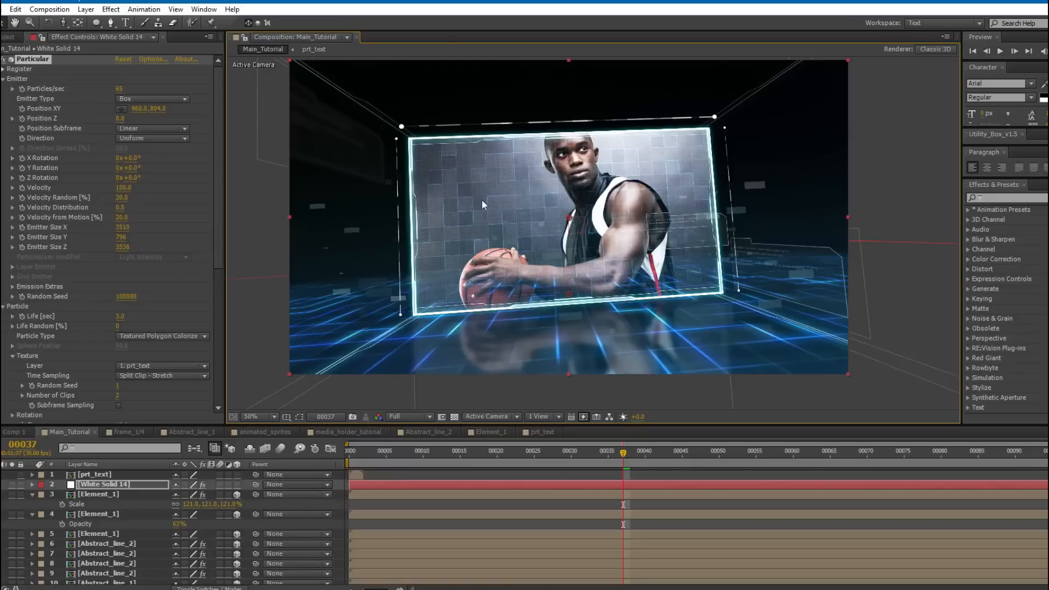
Reveal the layer modes and set White Solid 14's blending mode to Add.
key(F4)
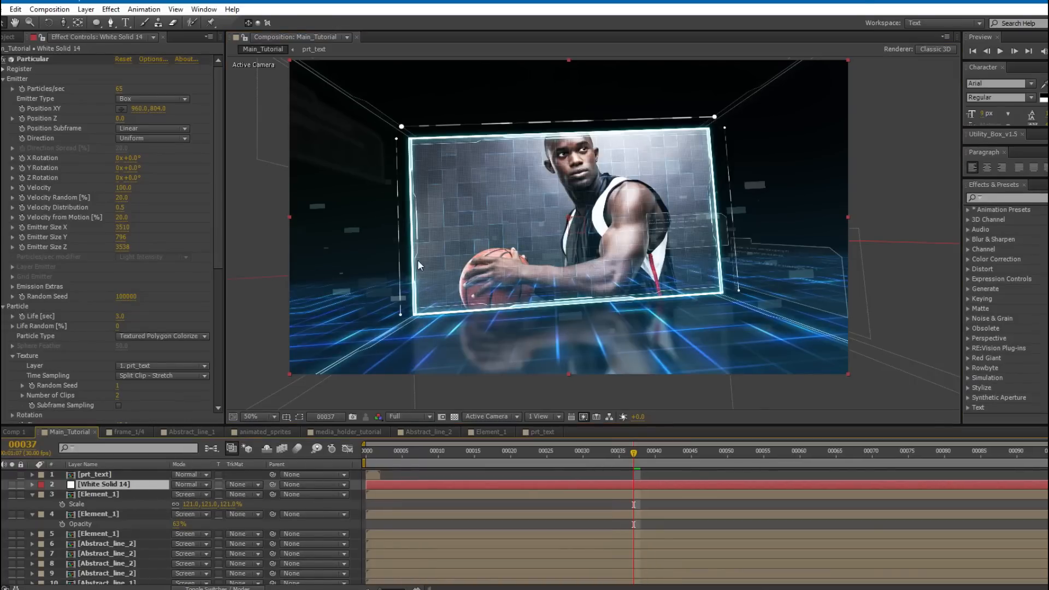
click(197, 484)
click(250, 215)
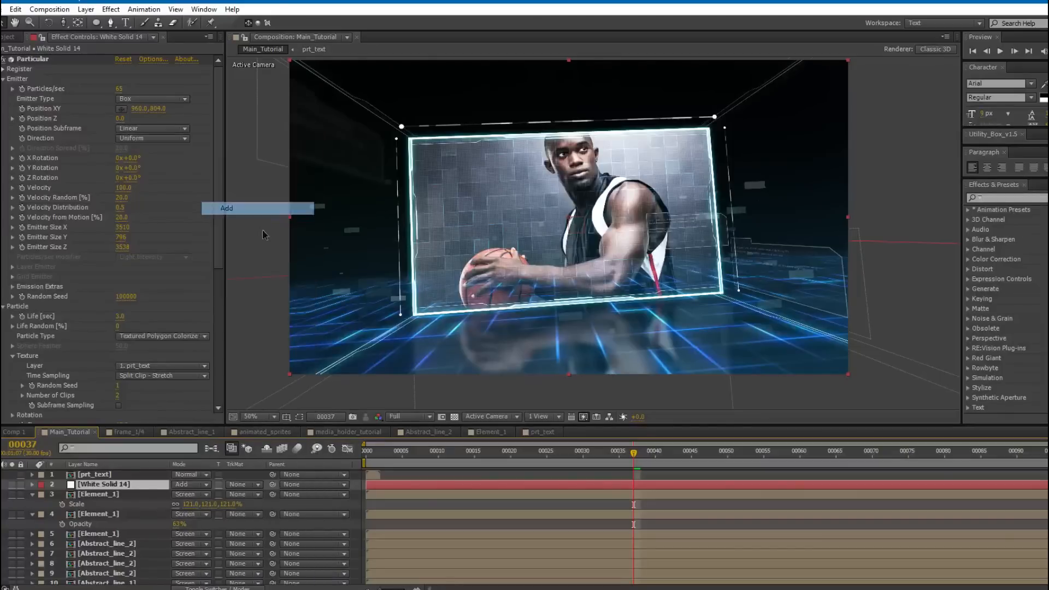
mouse_move(441, 245)
mouse_down()
mouse_move(464, 221)
mouse_move(442, 242)
mouse_up()
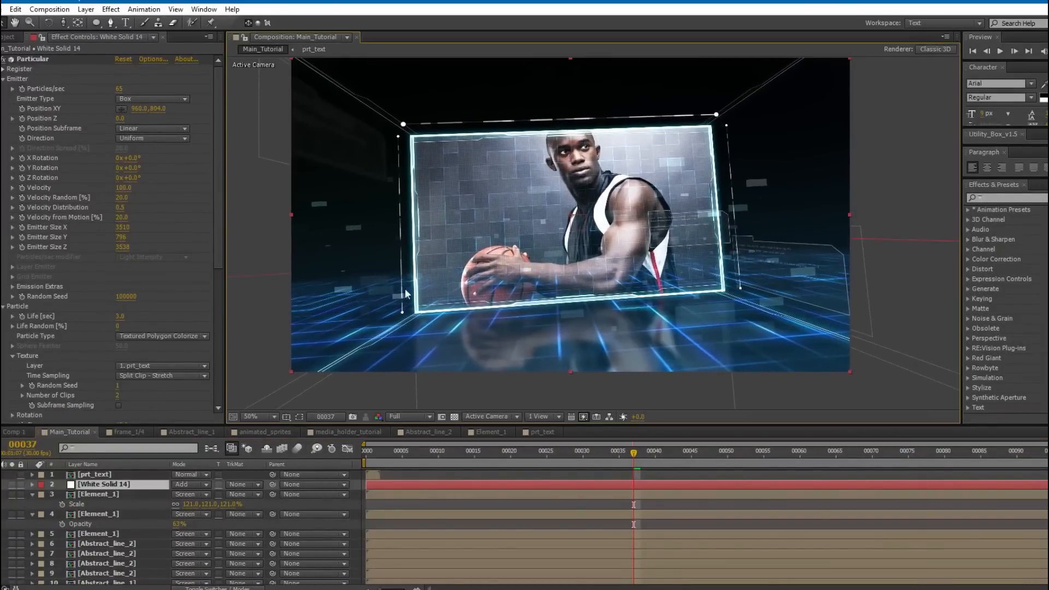
Expand the Camera Options of Camera 1 and turn on Depth of Field.
scroll(137, 495, down, 5)
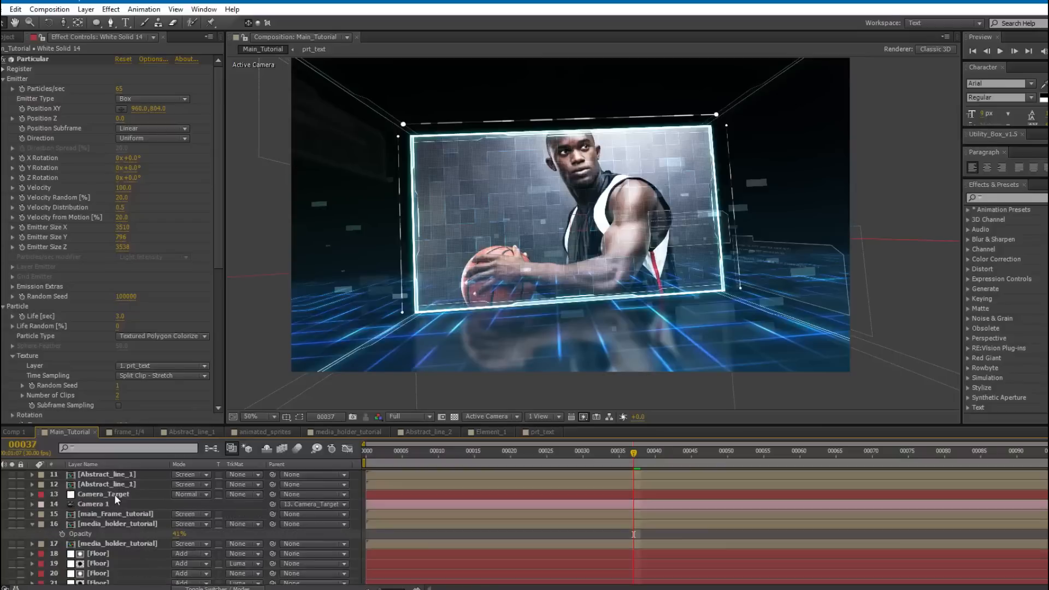
click(88, 505)
click(32, 504)
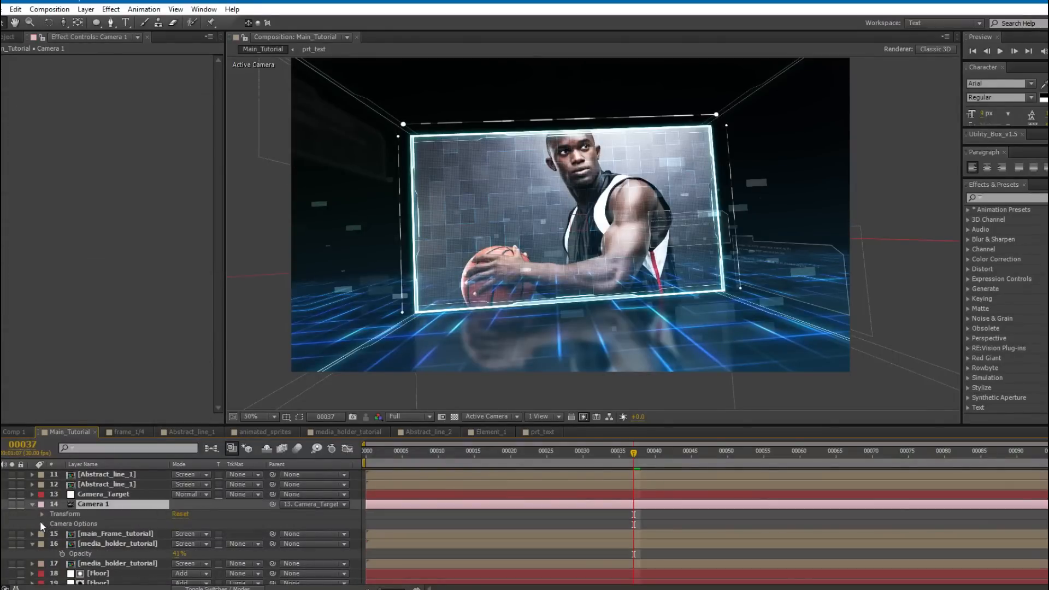
click(42, 524)
click(178, 494)
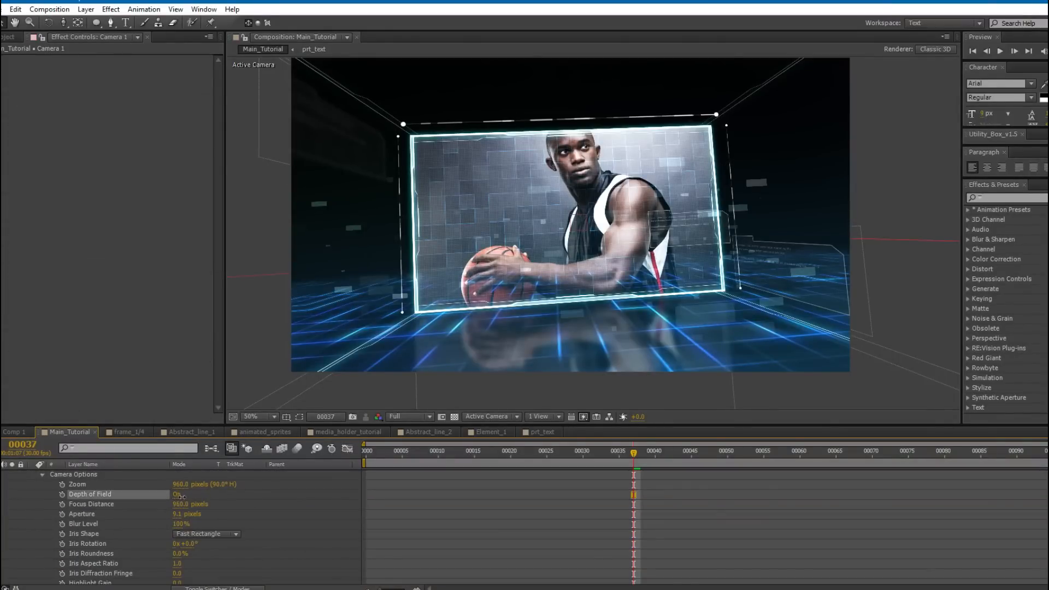
Set the camera's Focus Distance to 1394 pixels so the media frame is sharp, and adjust the Aperture for a subtle background blur.
drag(188, 514, 306, 513)
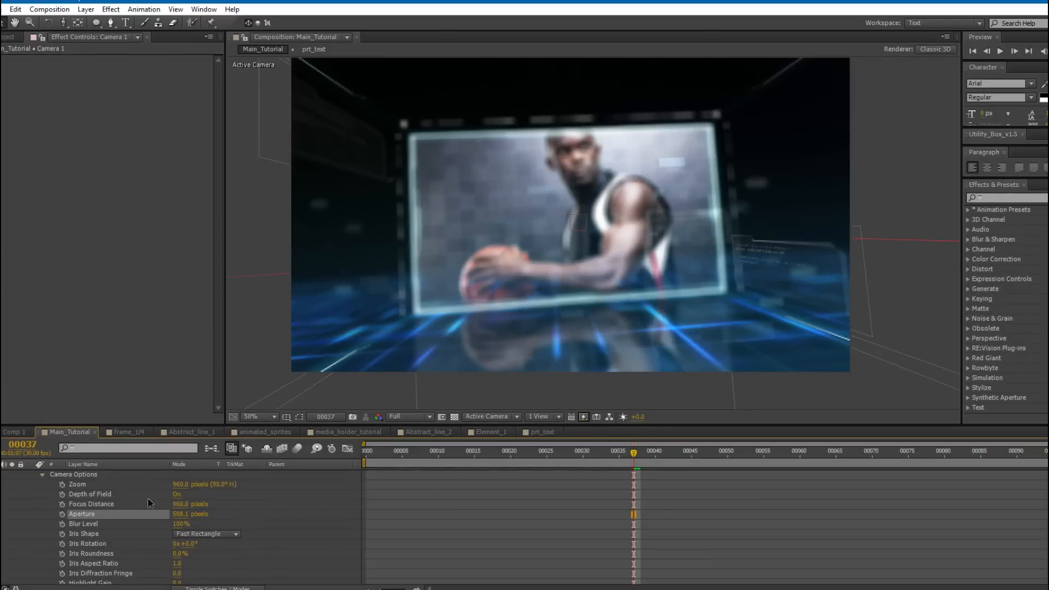
drag(185, 504, 520, 474)
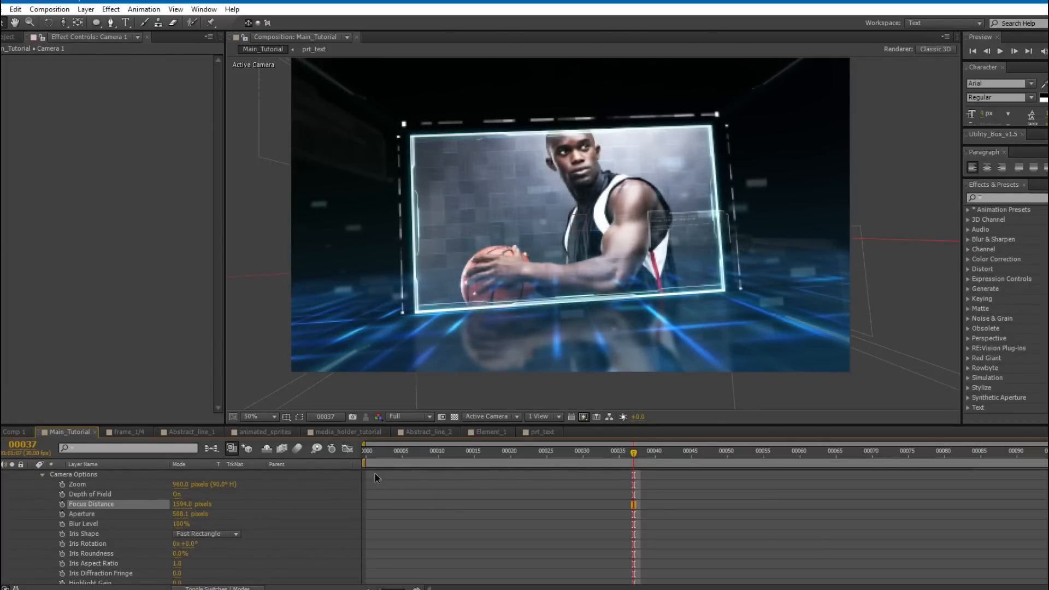
drag(192, 515, 224, 497)
scroll(150, 500, up, 10)
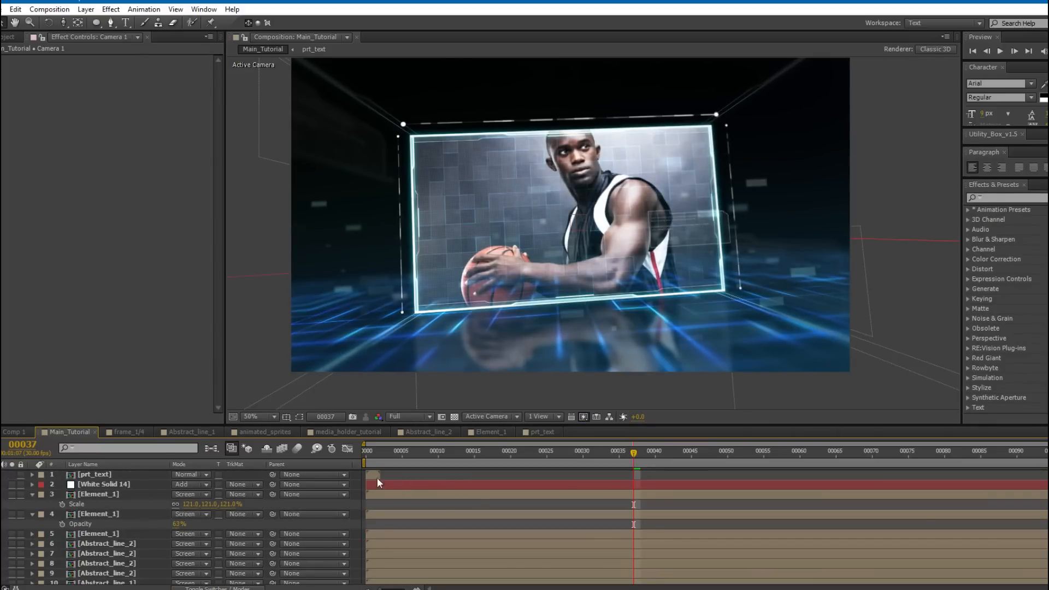
drag(474, 193, 480, 201)
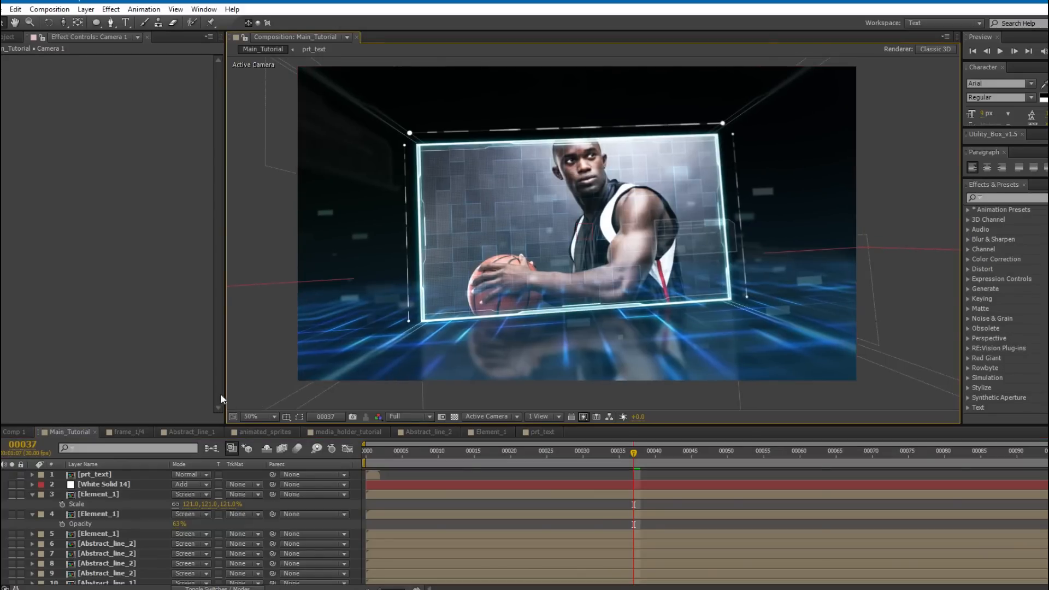
Create a white 1920 x 1080 px solid and draw a closed curved Pen mask covering its lower-right area and extending beyond the frame.
key(ctrl+y)
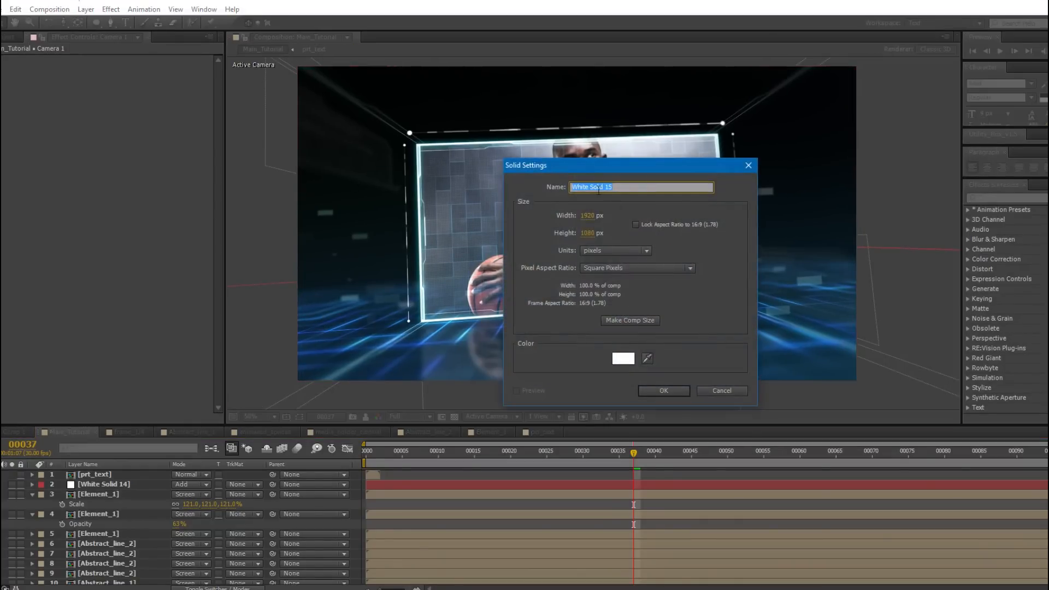
click(670, 392)
click(110, 22)
click(496, 347)
drag(567, 291, 598, 283)
drag(648, 265, 670, 255)
drag(737, 205, 783, 183)
drag(893, 225, 899, 235)
click(737, 391)
click(596, 384)
click(496, 346)
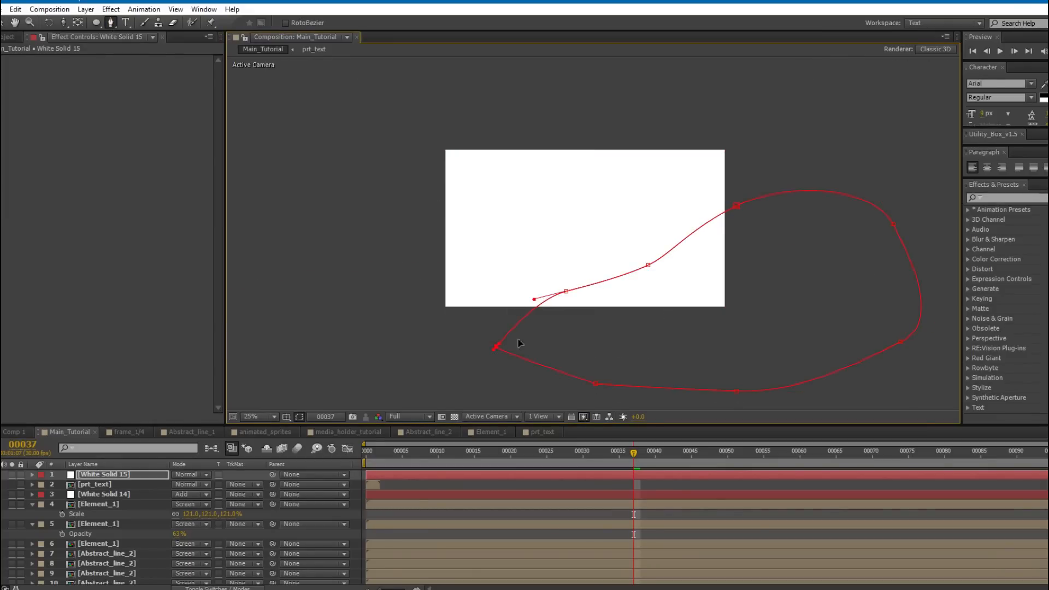
Set the mask feather of White Solid 15 to 388 pixels and the layer's blending mode to Add.
click(114, 476)
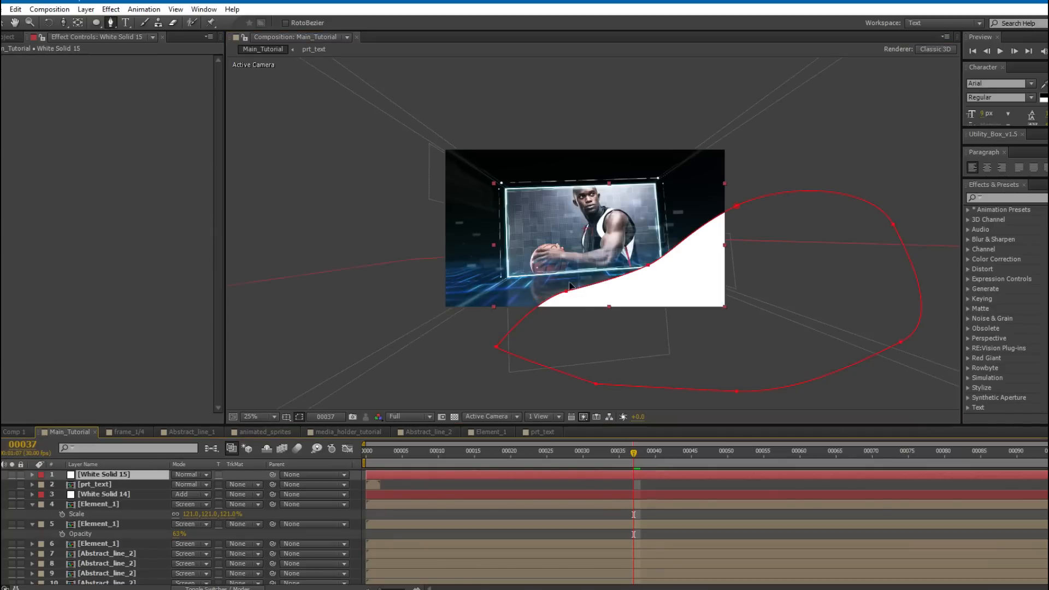
drag(573, 227, 550, 233)
scroll(513, 251, up, 1)
drag(500, 309, 501, 268)
scroll(572, 247, down, 1)
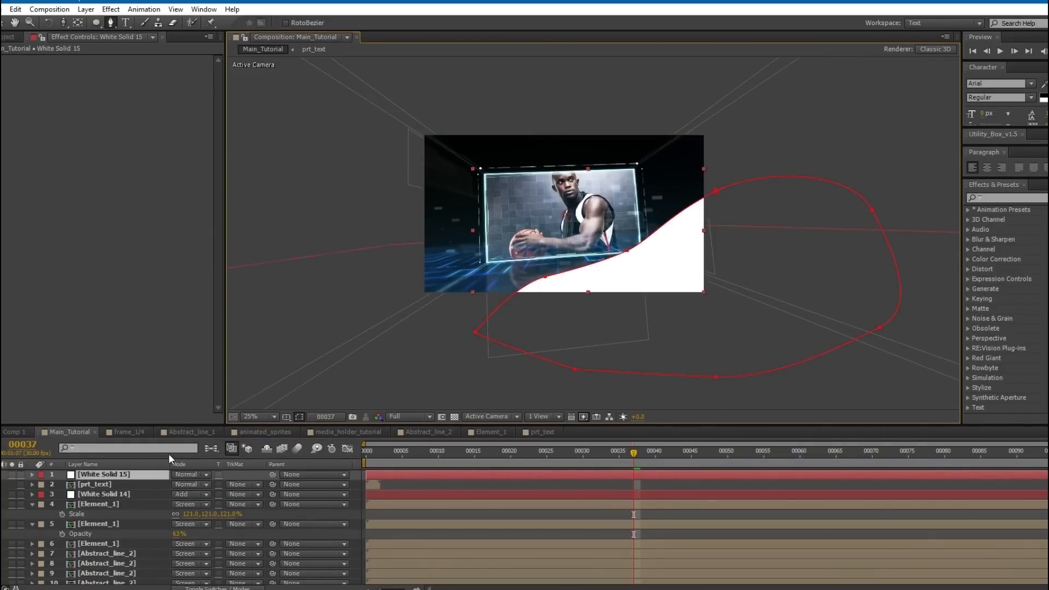
key(f)
drag(188, 495, 241, 495)
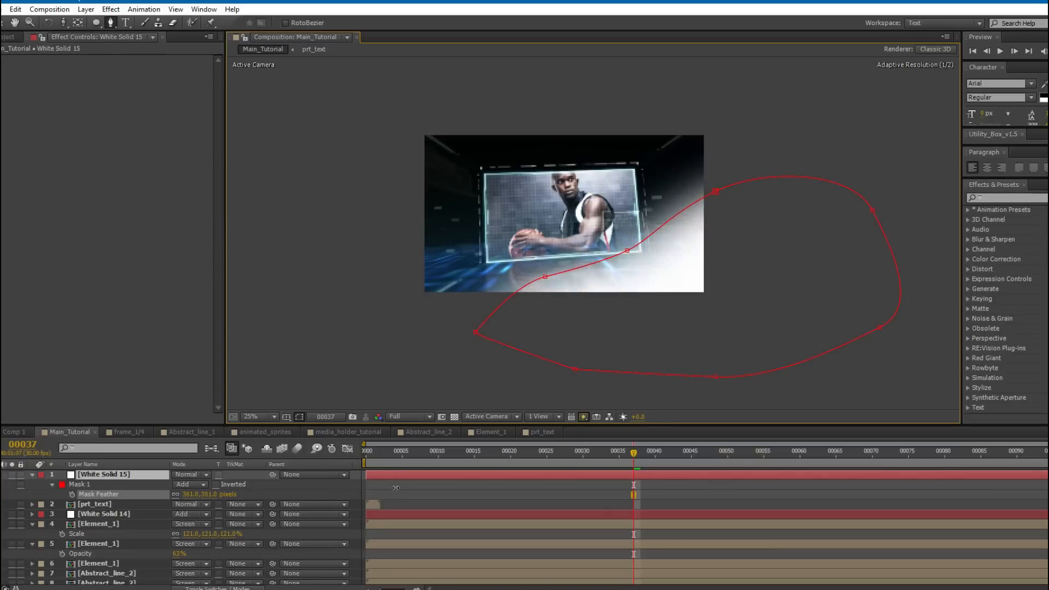
click(190, 475)
click(227, 209)
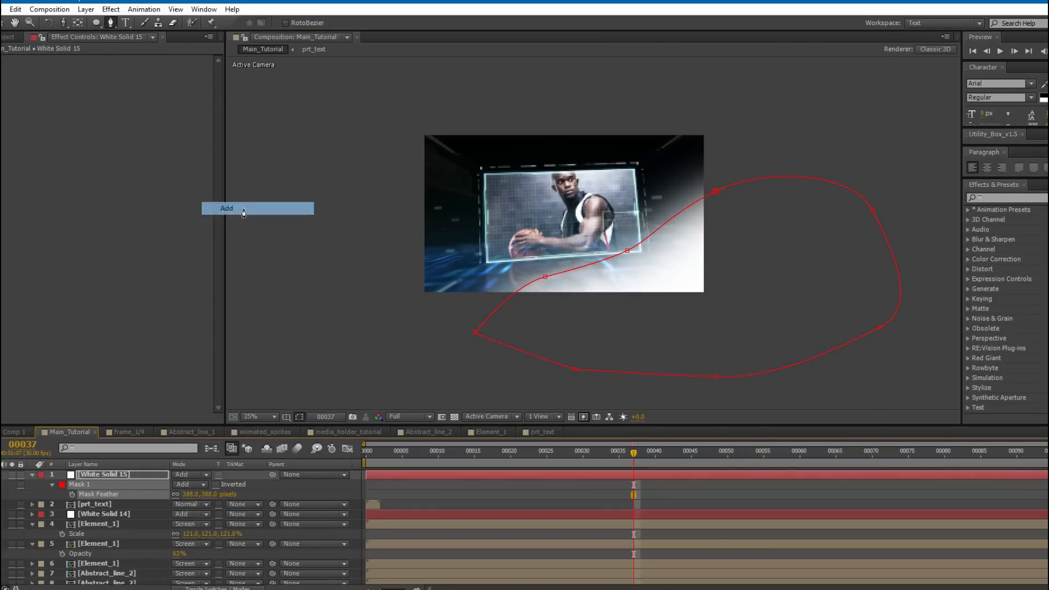
Add a Generate > Fill effect to White Solid 15 and set its color to a saturated orange.
click(110, 9)
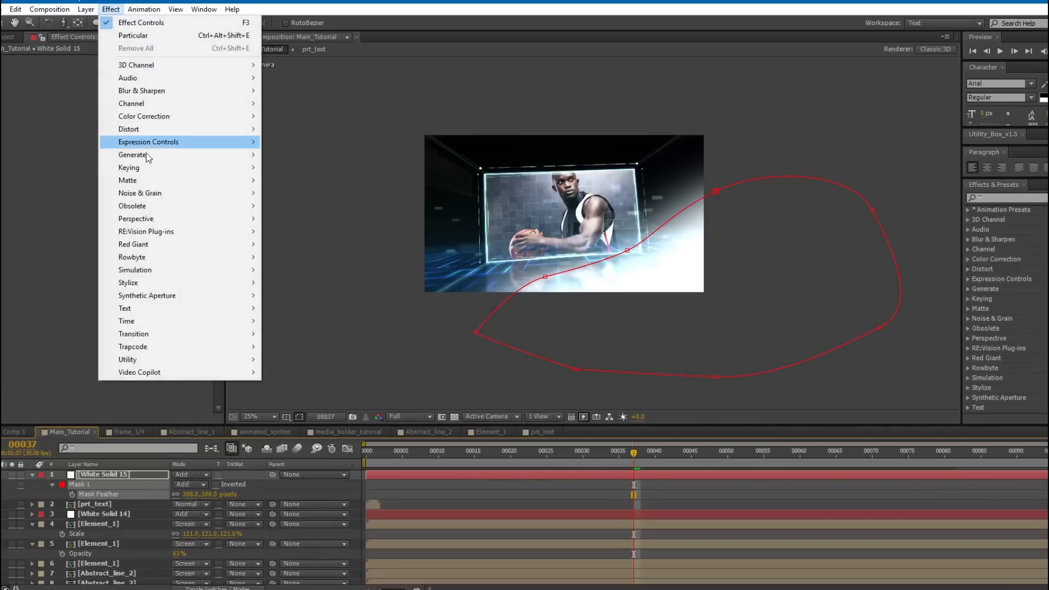
mouse_move(164, 155)
click(286, 344)
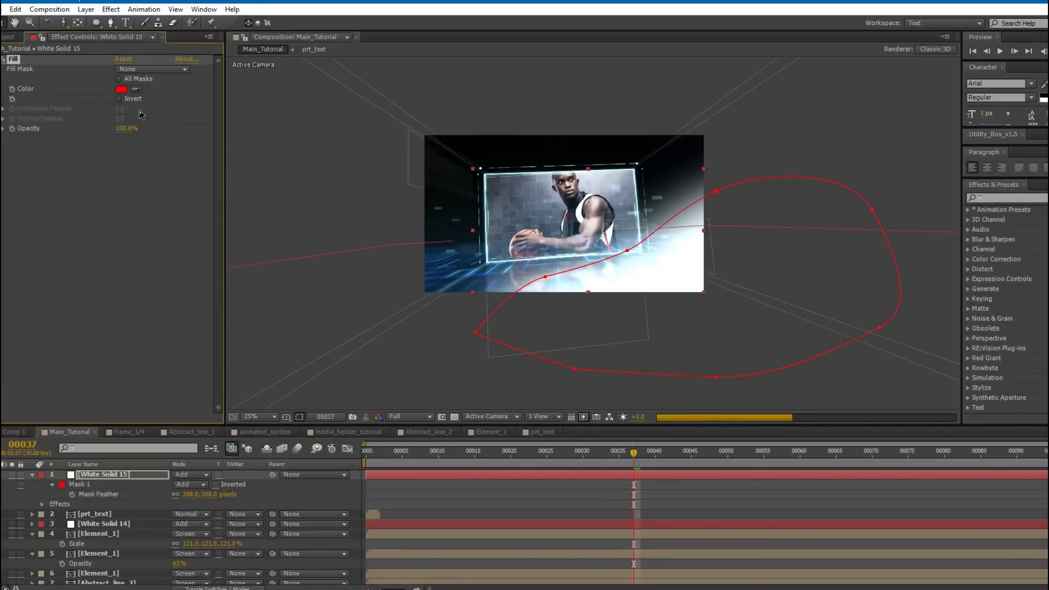
click(121, 89)
drag(191, 486, 191, 501)
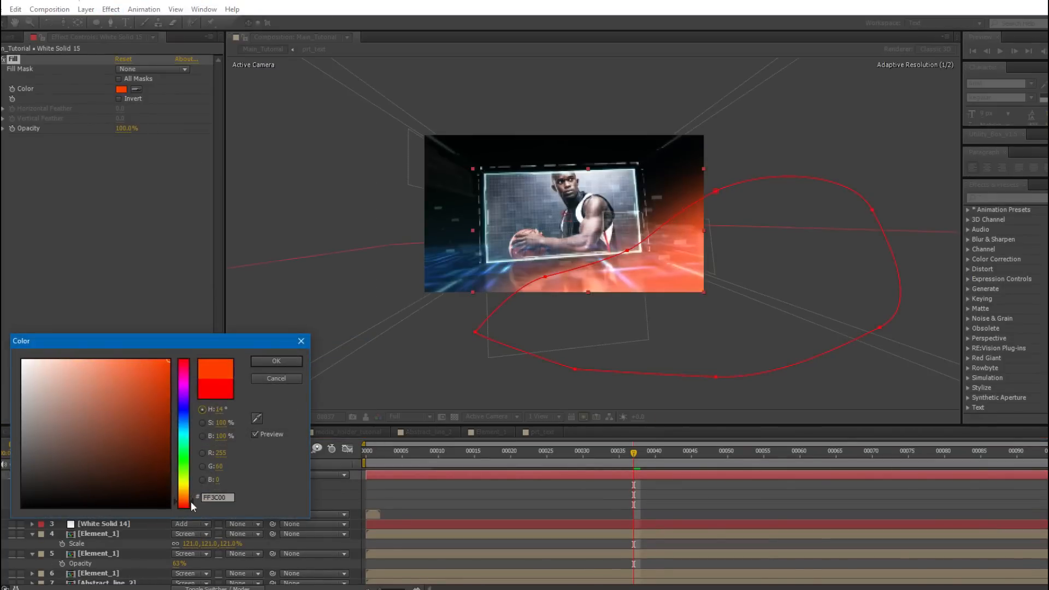
click(276, 361)
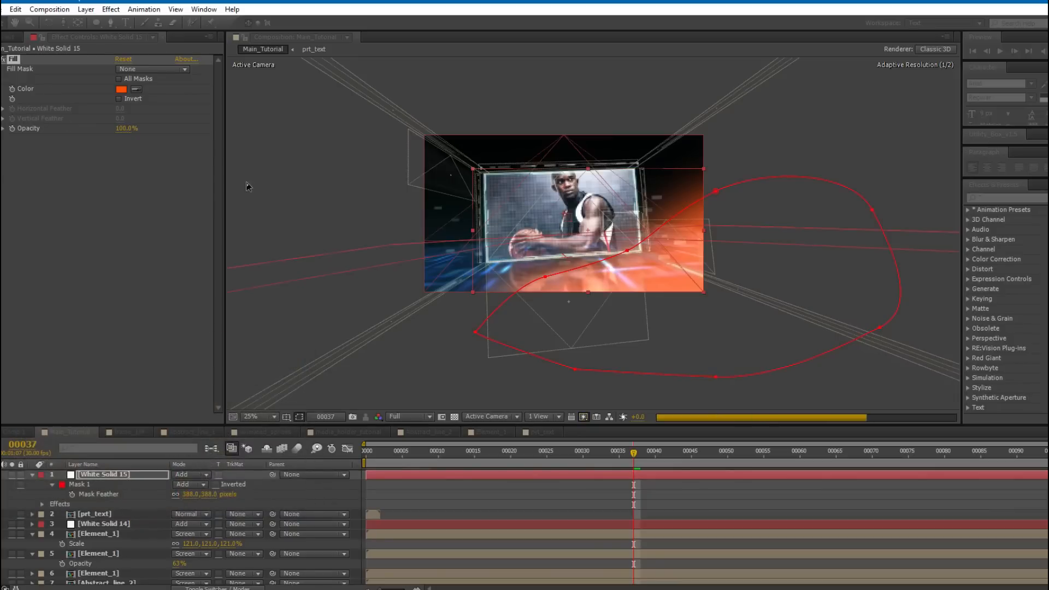
Set the opacity of White Solid 15 to 25%.
scroll(565, 283, up, 2)
mouse_move(576, 279)
mouse_down()
mouse_move(520, 294)
mouse_move(564, 293)
mouse_up()
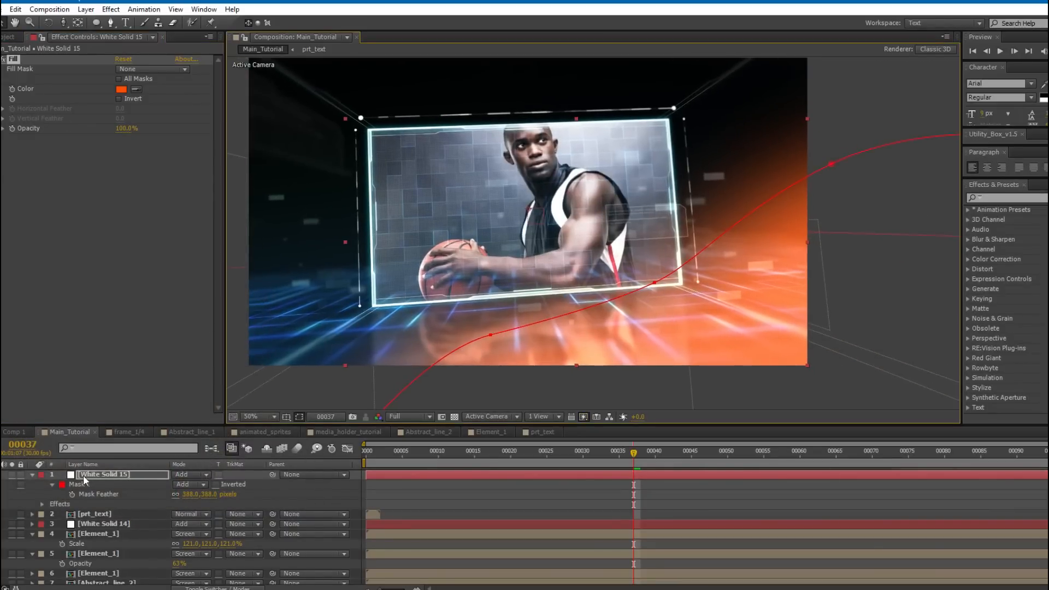
key(t)
click(182, 484)
text(25)
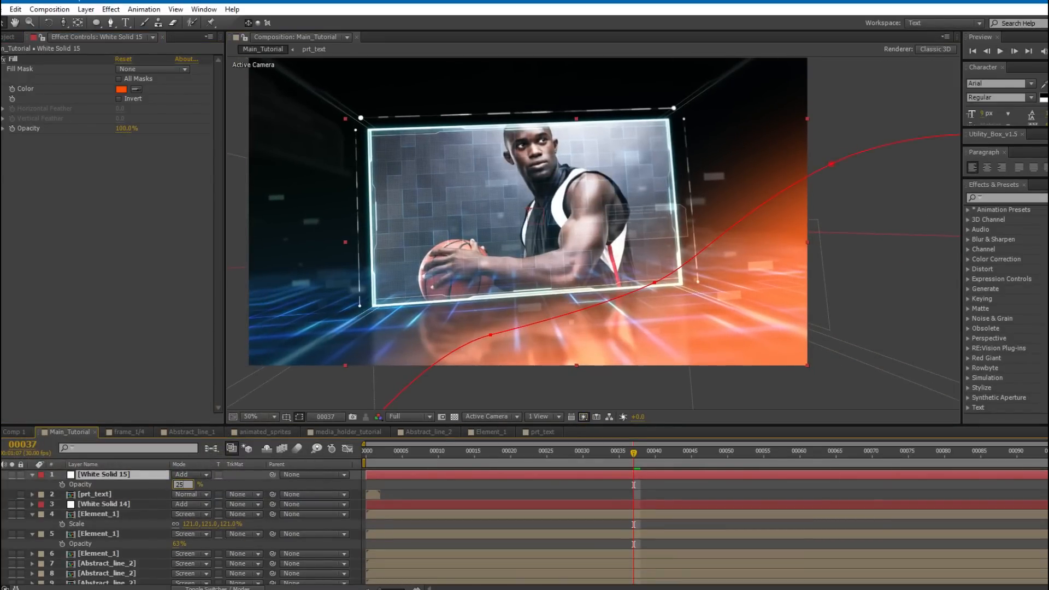
key(Return)
Add the expression wiggle(1,40) to the Opacity of White Solid 15.
alt+click(60, 485)
text(wiggle)
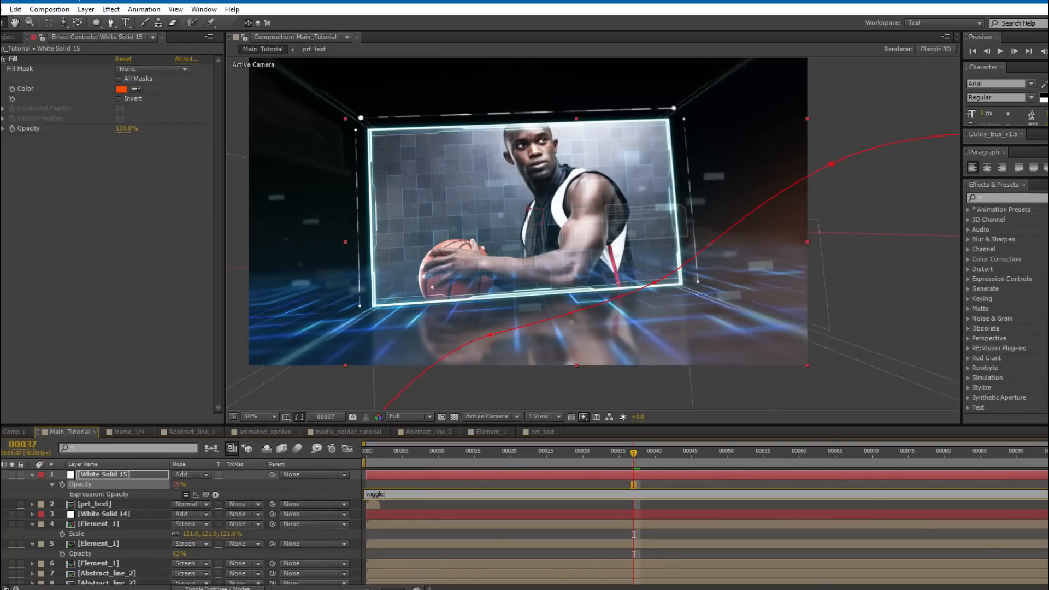
text((1,40))
click(376, 474)
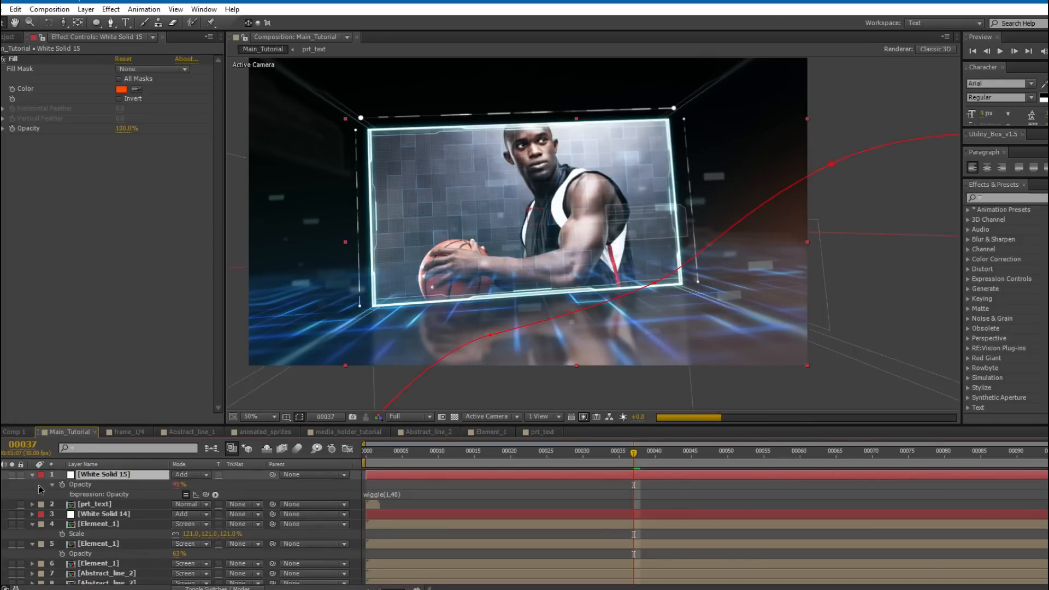
Solo White Solid 15 and play the timeline to check the flickering orange light.
click(12, 474)
mouse_move(647, 453)
mouse_down()
mouse_move(342, 463)
mouse_move(661, 457)
mouse_up()
key(space)
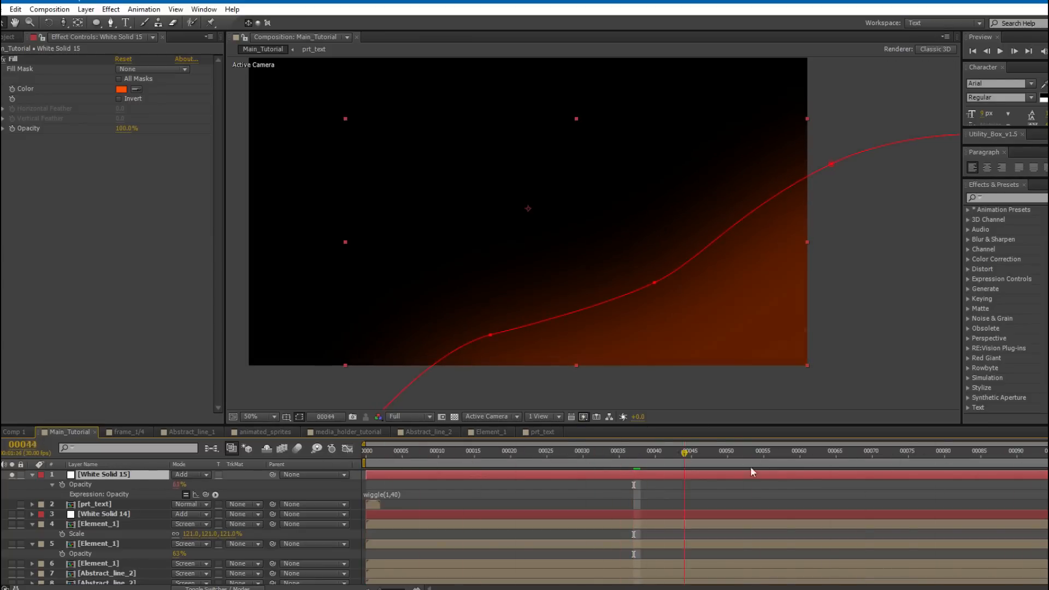
Turn off solo for White Solid 15 to view the orange light together with the full scene.
click(12, 474)
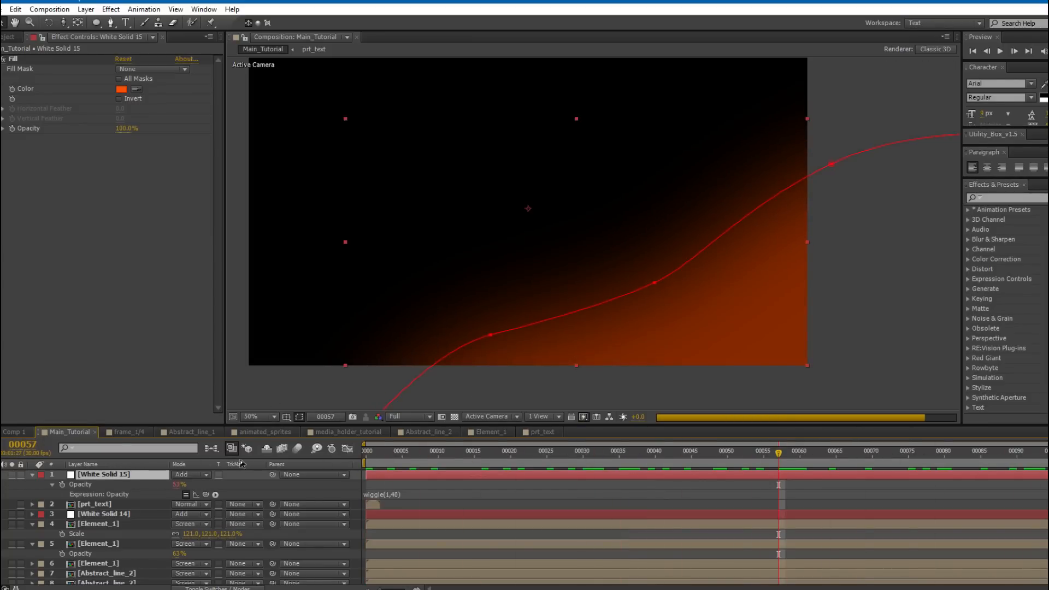
drag(386, 267, 405, 277)
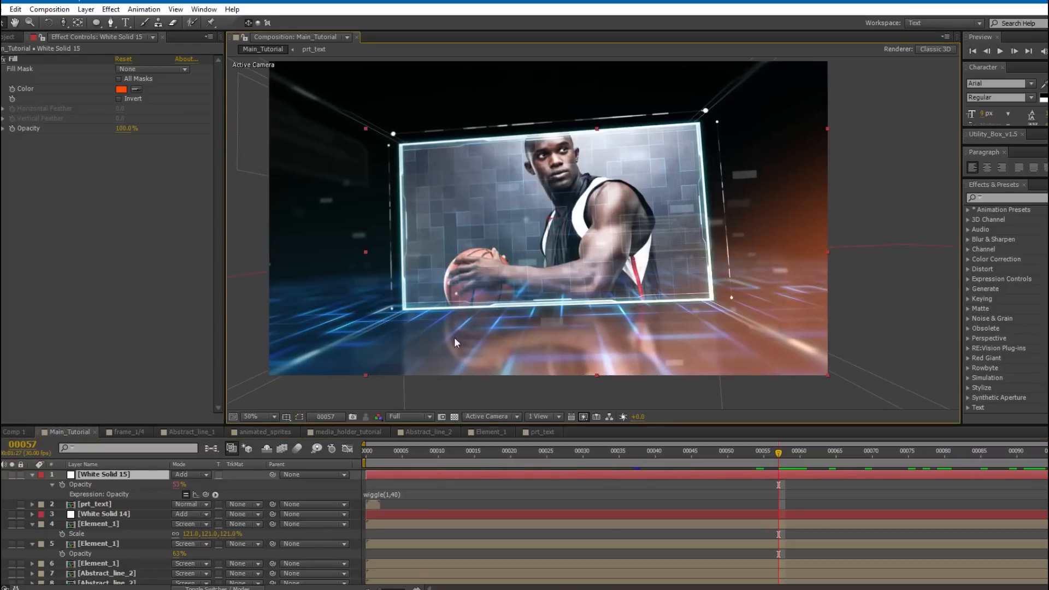
drag(421, 193, 431, 192)
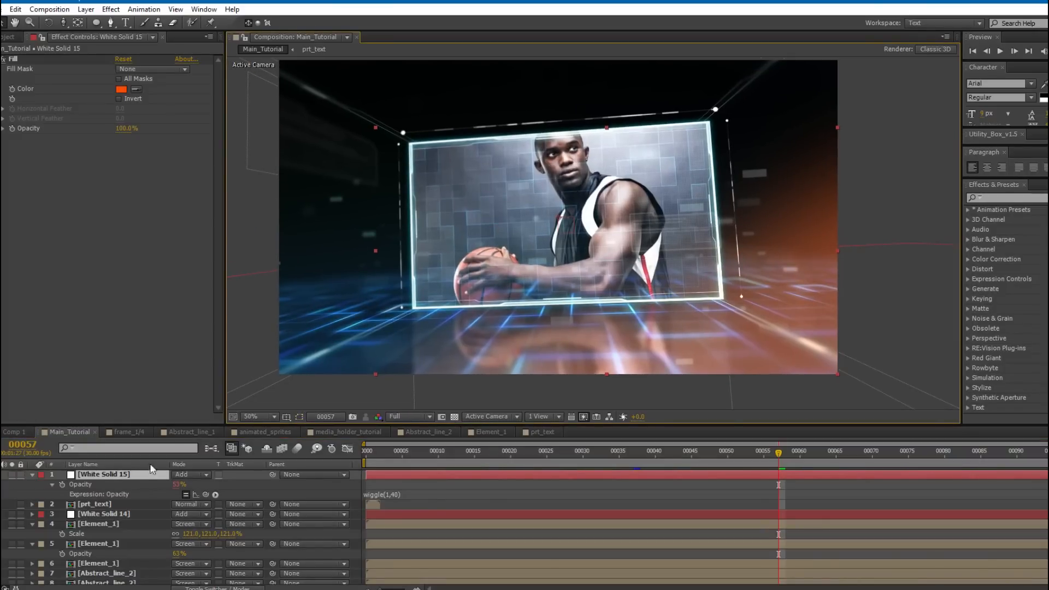
Set the Camera_Target null's X Rotation to 7° and its Z Rotation to 4°.
scroll(112, 506, down, 5)
click(107, 536)
scroll(122, 514, down, 3)
scroll(143, 491, up, 2)
click(95, 525)
key(r)
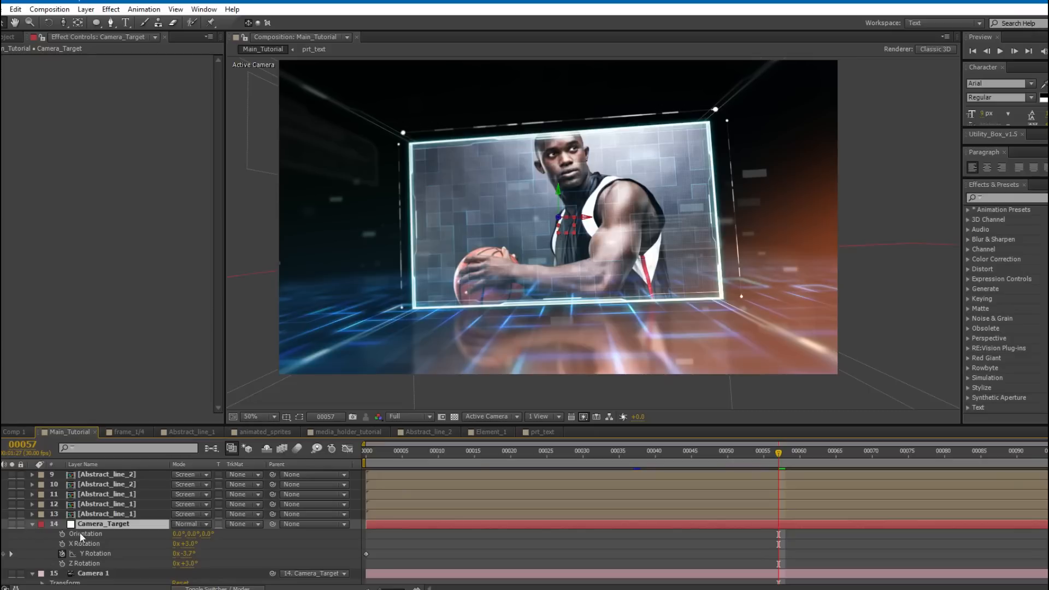
drag(190, 545, 191, 545)
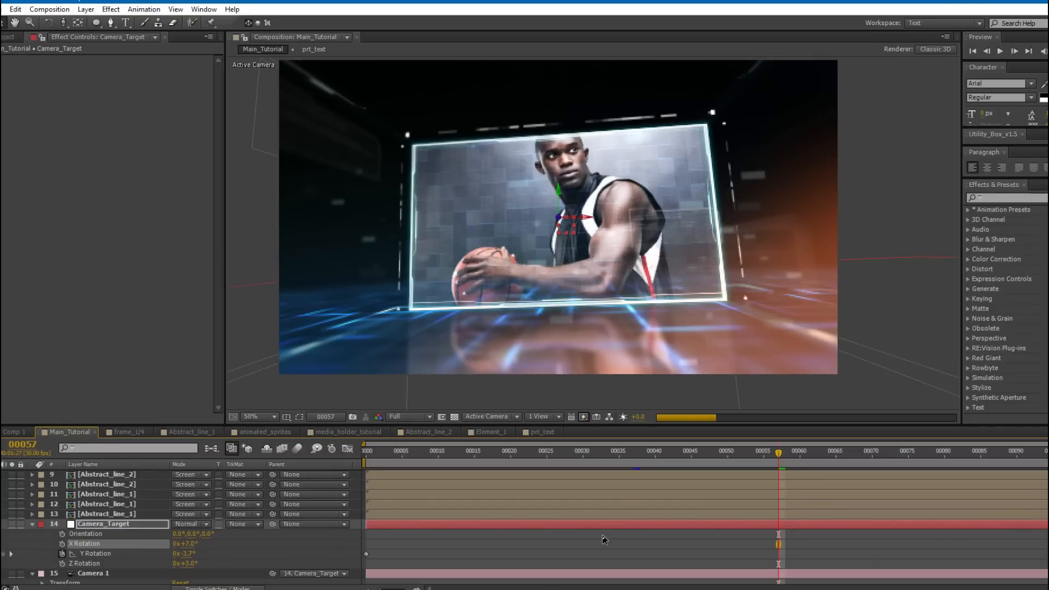
text(4)
key(Return)
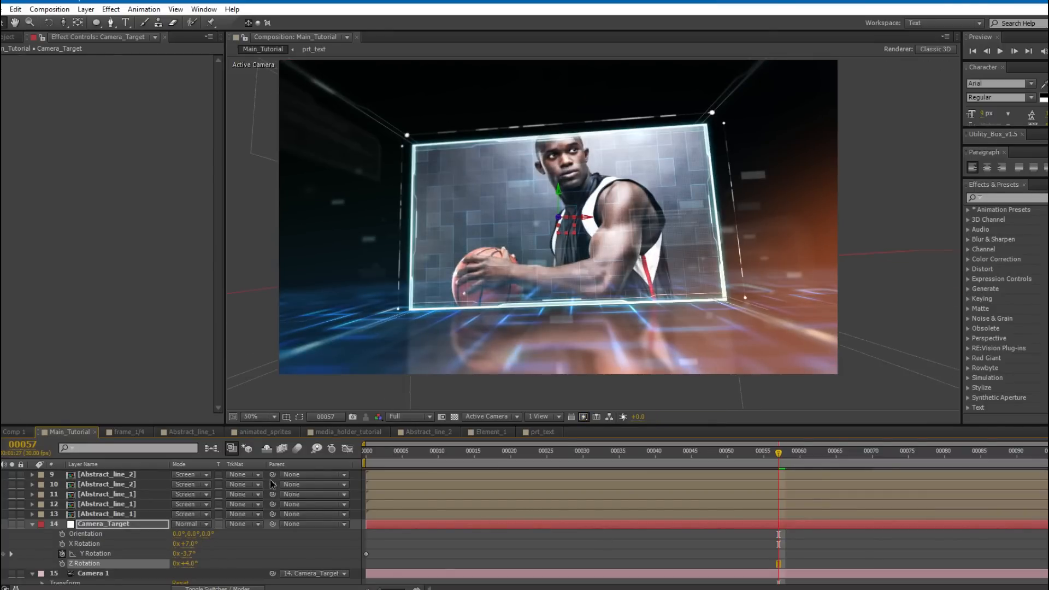
key(KP_Enter)
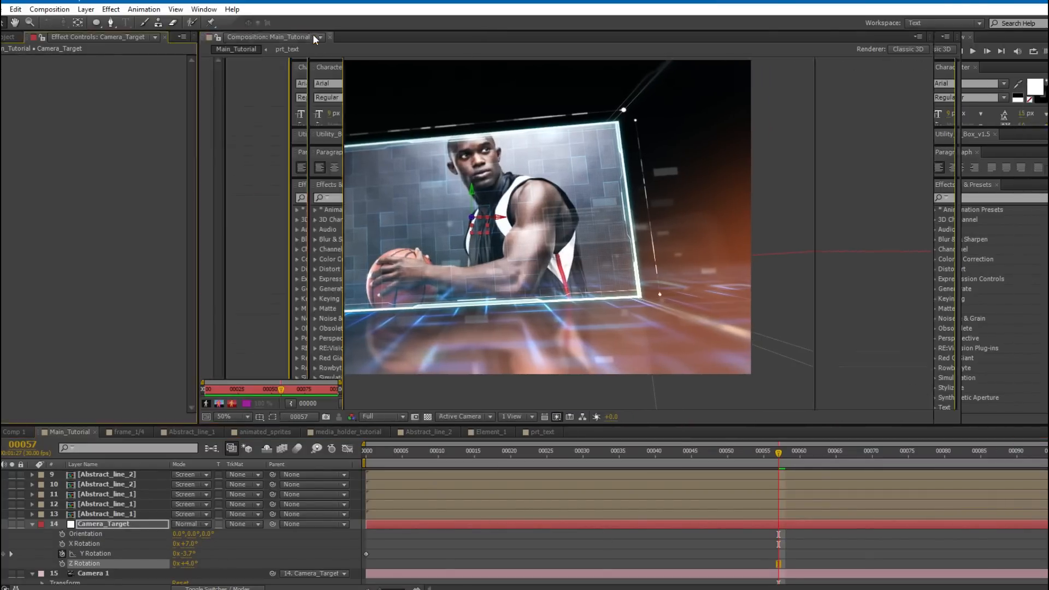
click(312, 37)
At frame 37, add a new adjustment layer above all layers and apply the Color Correction > Curves effect to it.
drag(744, 458, 633, 450)
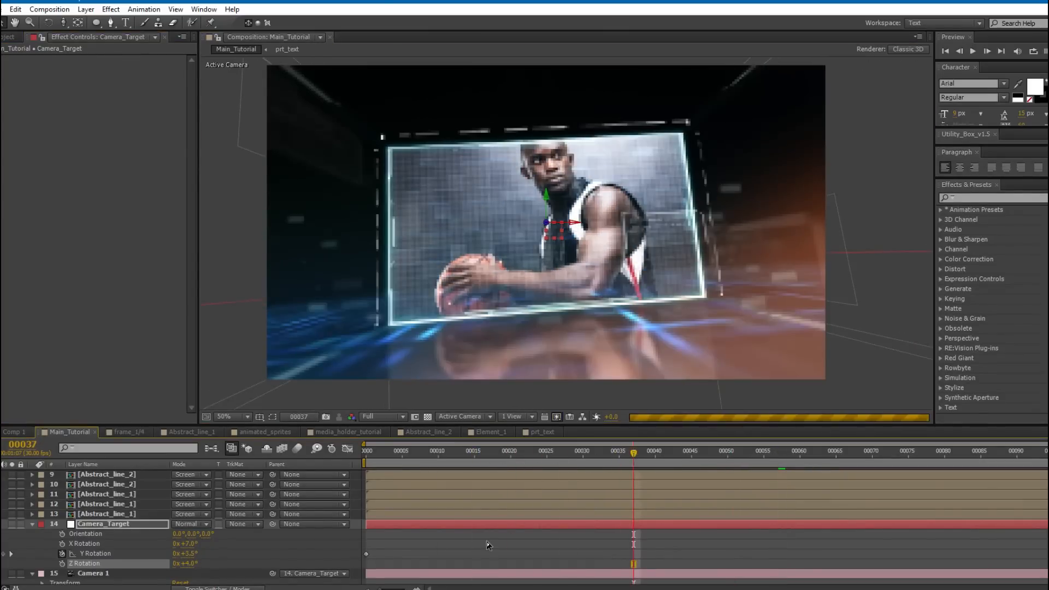
scroll(486, 542, up, 3)
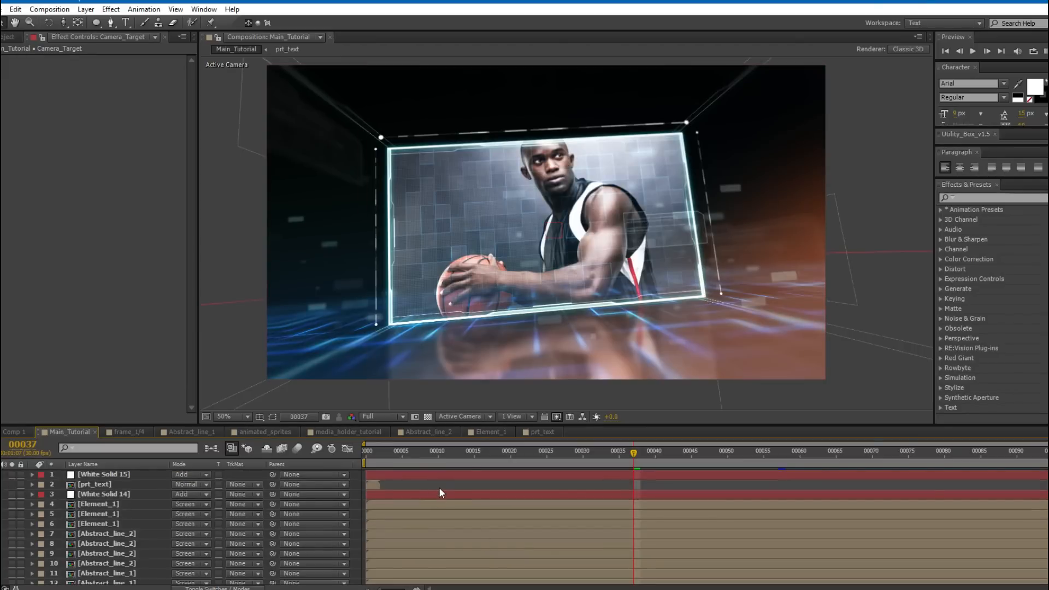
key(ctrl+alt+y)
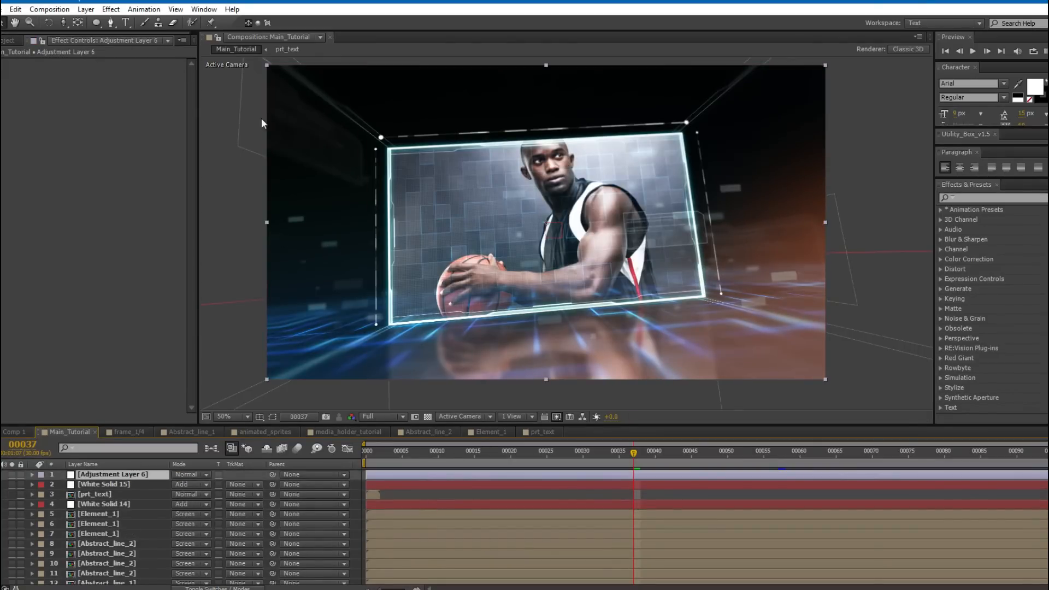
click(111, 10)
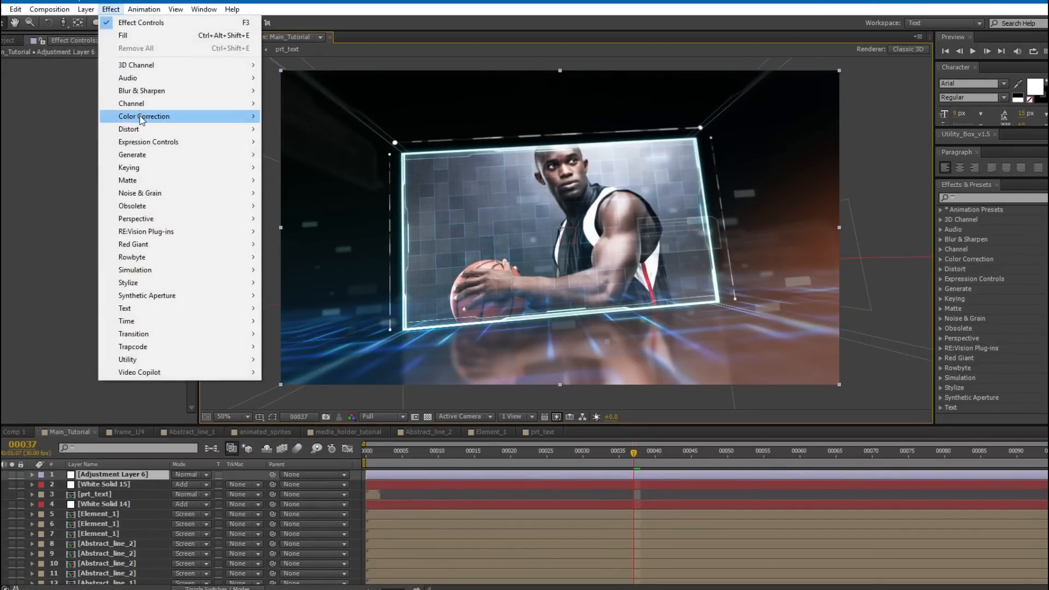
mouse_move(141, 118)
click(328, 341)
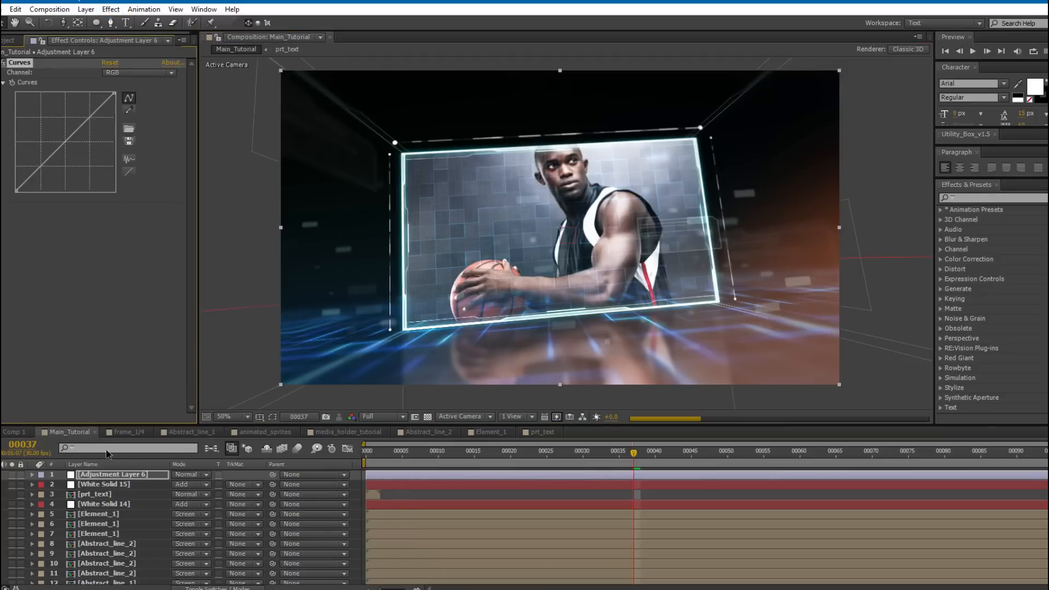
Shape the RGB curve of the adjustment layer for more contrast by lowering the shadows and lifting the highlights.
click(112, 476)
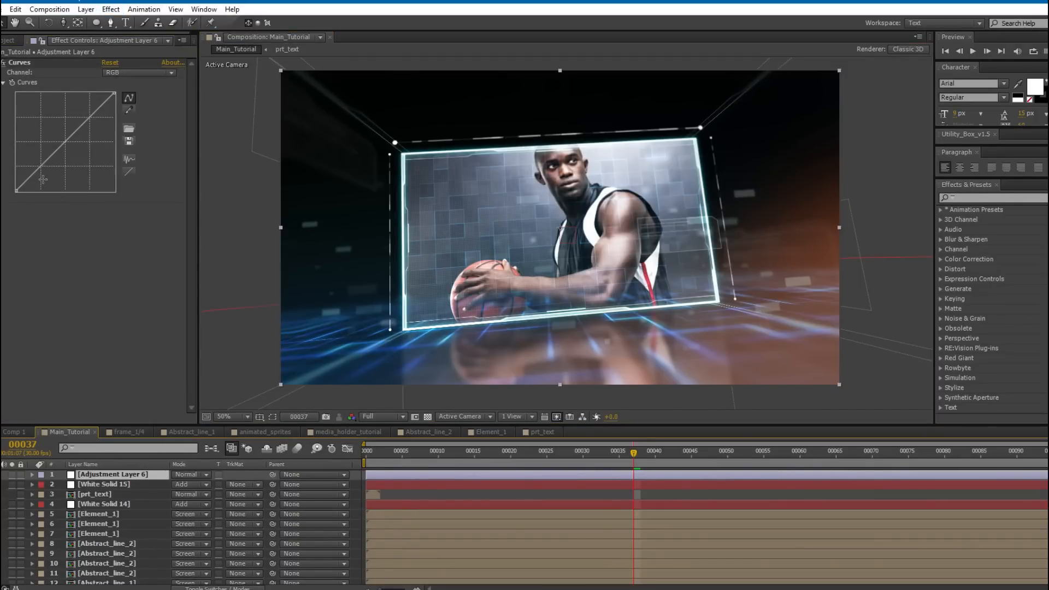
drag(37, 176, 33, 179)
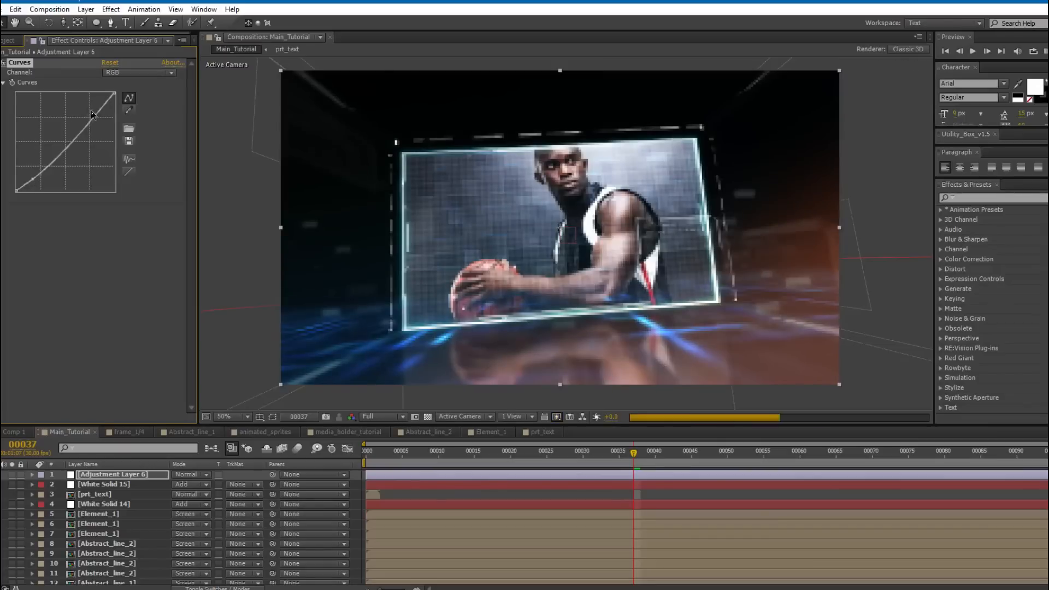
drag(92, 117, 93, 108)
Slightly boost the highlights in the Red curve and lift the shadows in the Blue curve.
click(119, 72)
click(115, 96)
drag(113, 97, 111, 94)
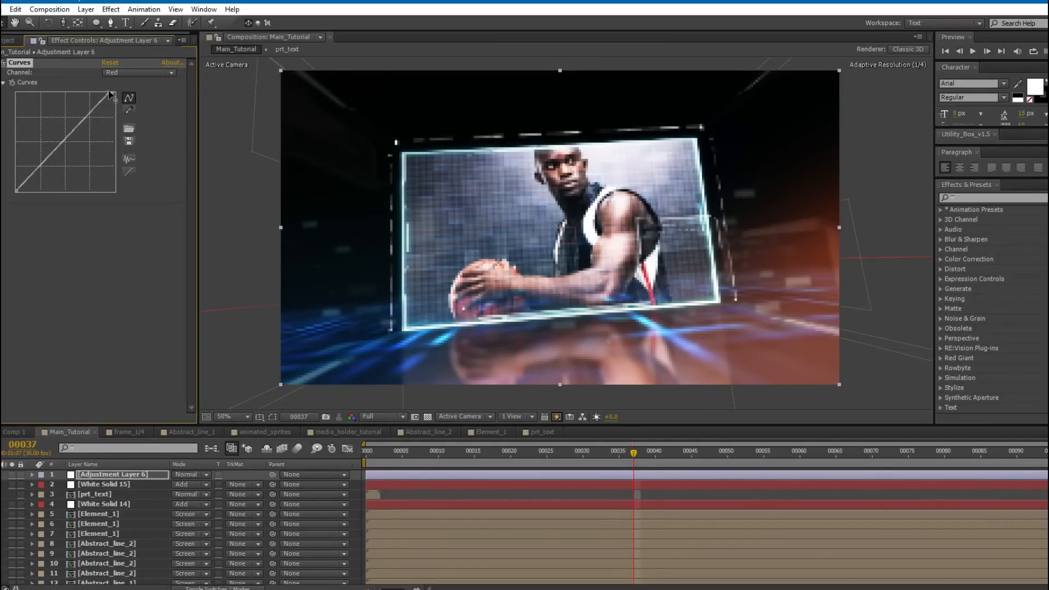
click(118, 74)
click(128, 121)
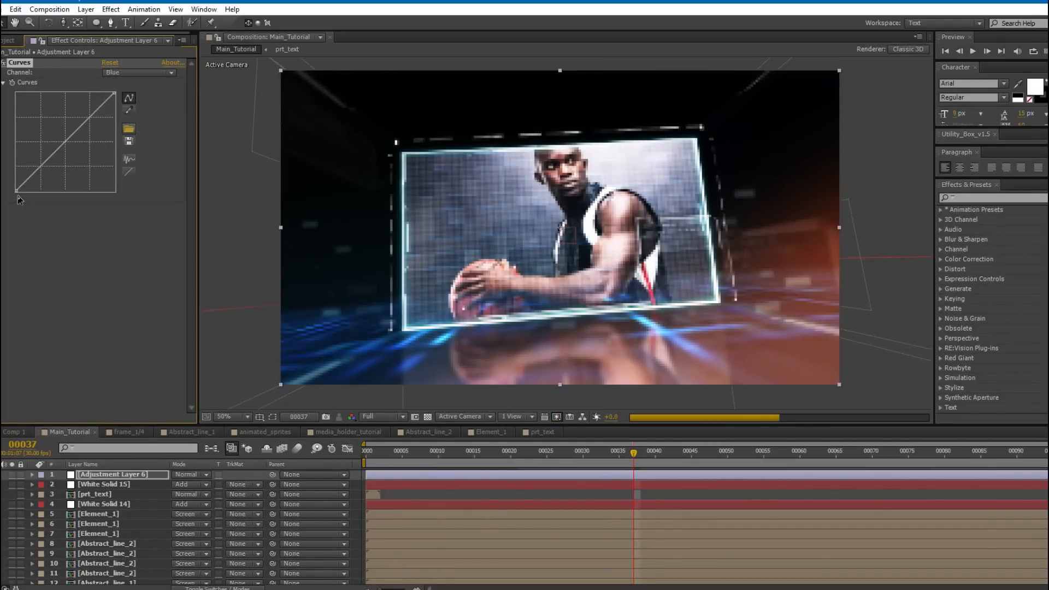
drag(16, 191, 15, 192)
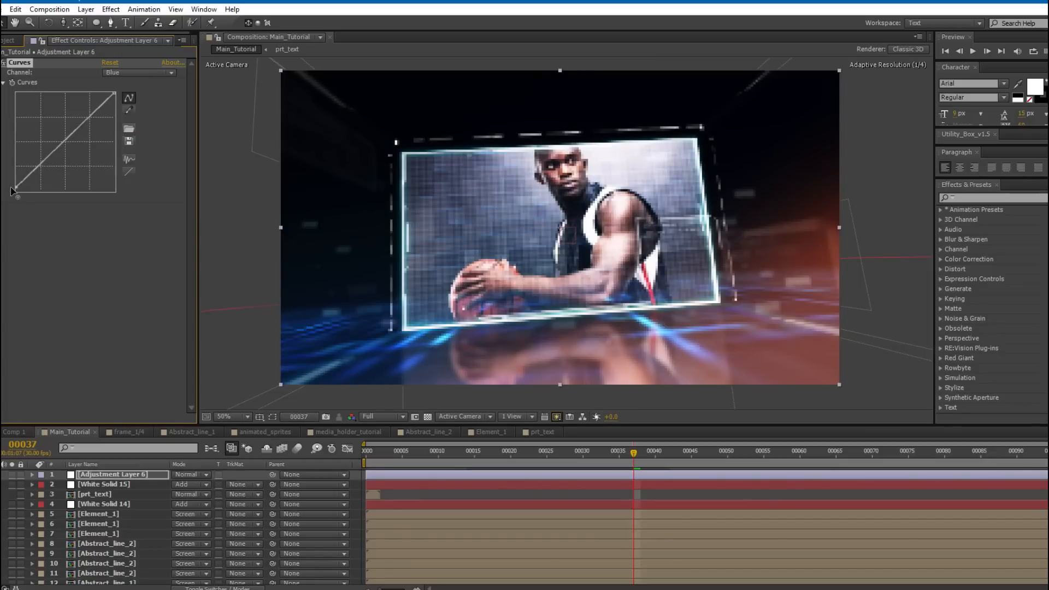
click(91, 476)
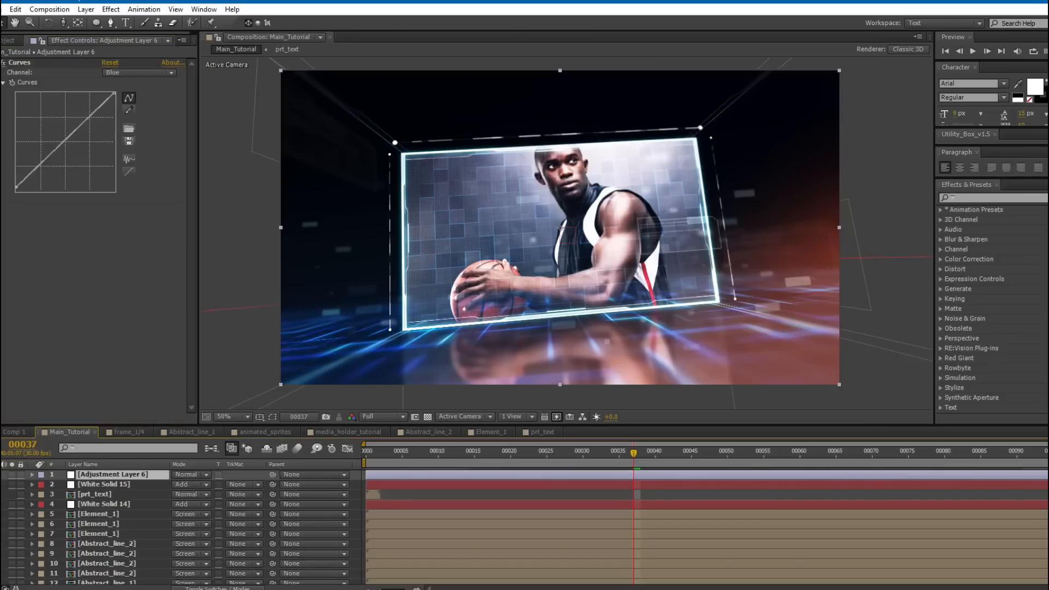
Toggle the adjustment layer's visibility to compare the scene with and without the colour grade.
click(2, 475)
click(1, 474)
click(1, 475)
Add a Distort > Optics Compensation effect to the adjustment layer with Reverse Lens Distortion enabled and Field Of View at 39.6.
click(111, 9)
mouse_move(140, 135)
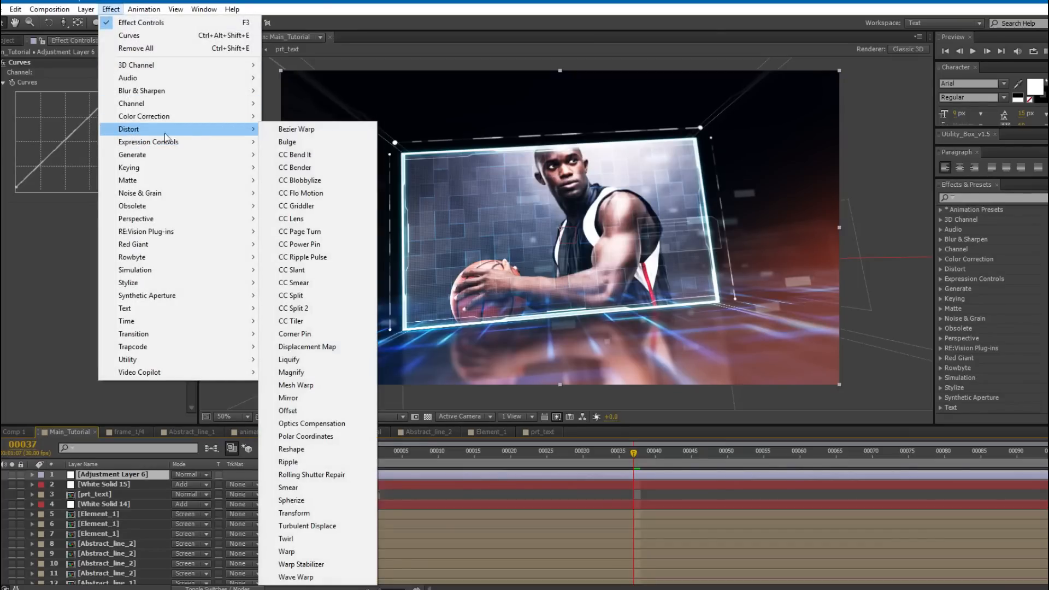
click(352, 425)
click(106, 228)
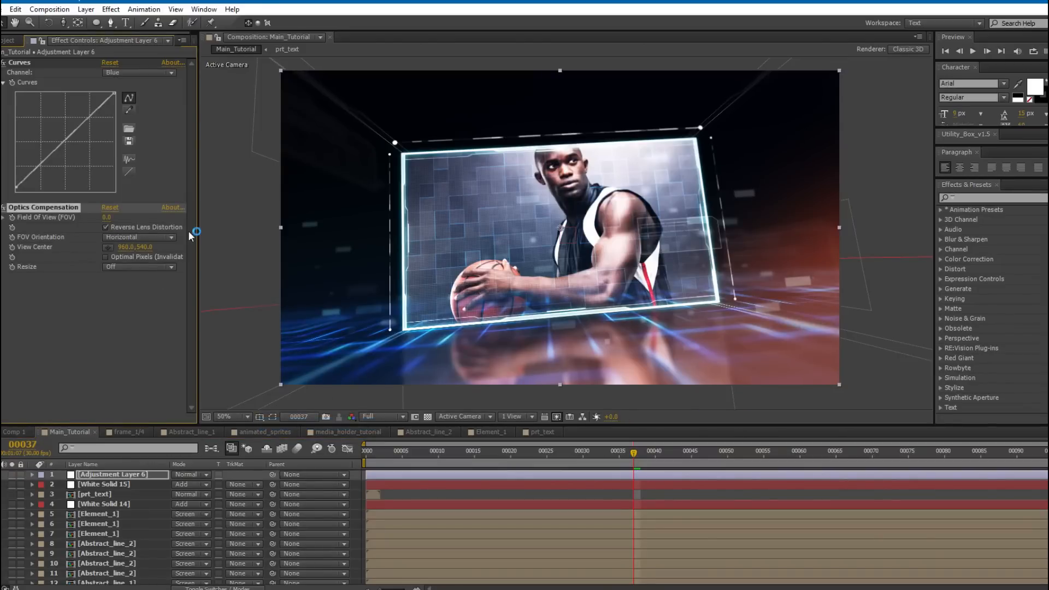
drag(110, 218, 314, 217)
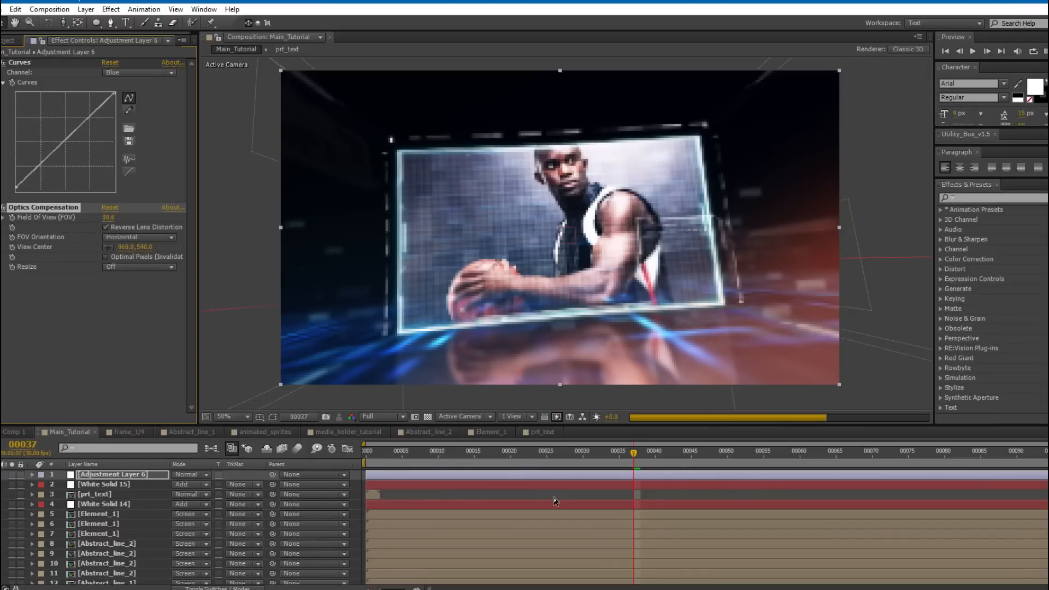
Deselect the layers and play the composition in a maximized viewer to check the graded, lens-distorted scene.
click(457, 242)
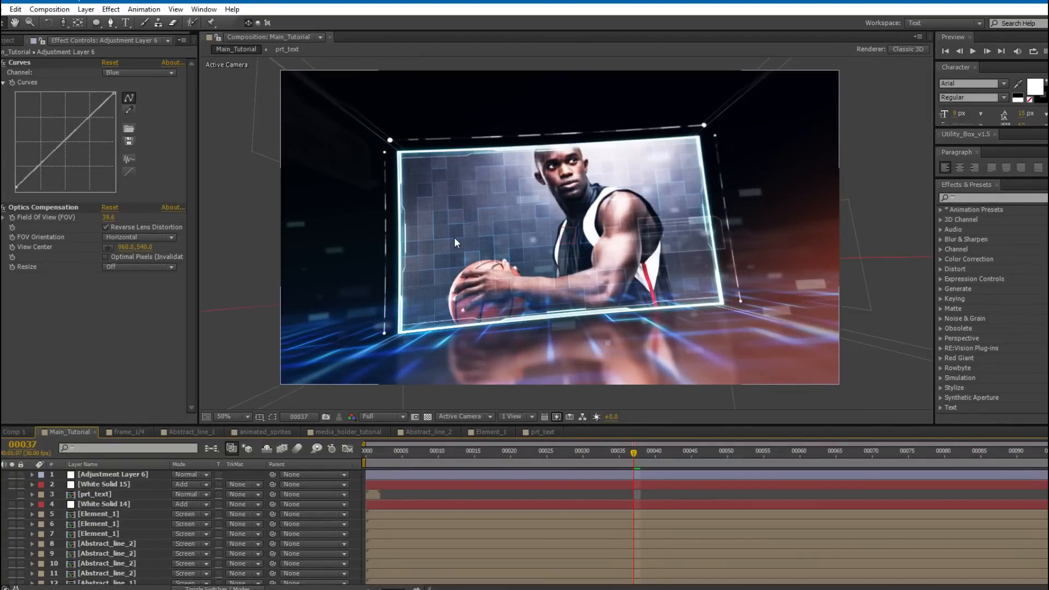
key(space)
key(grave)
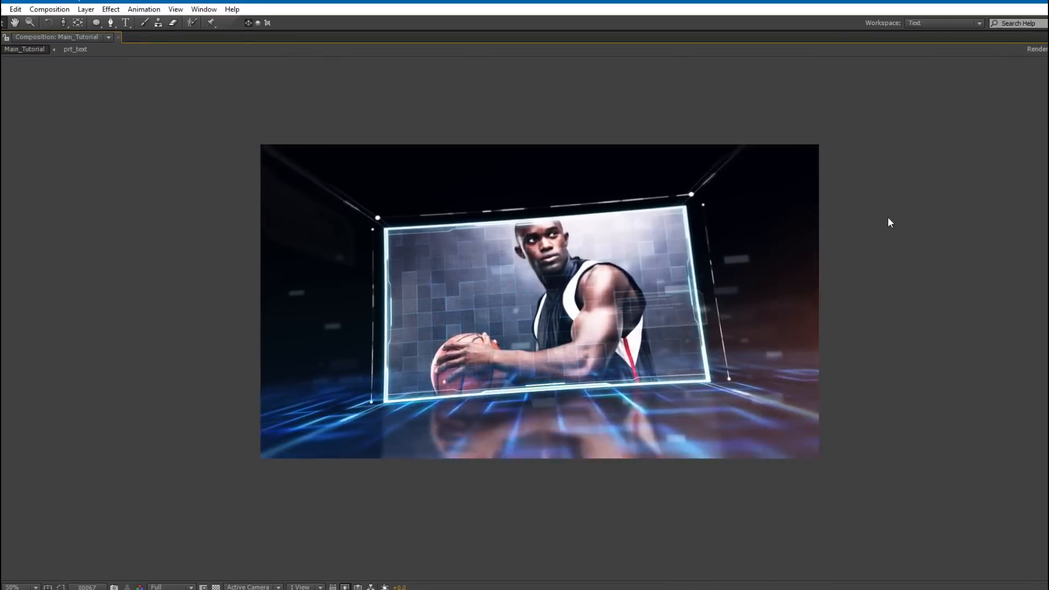